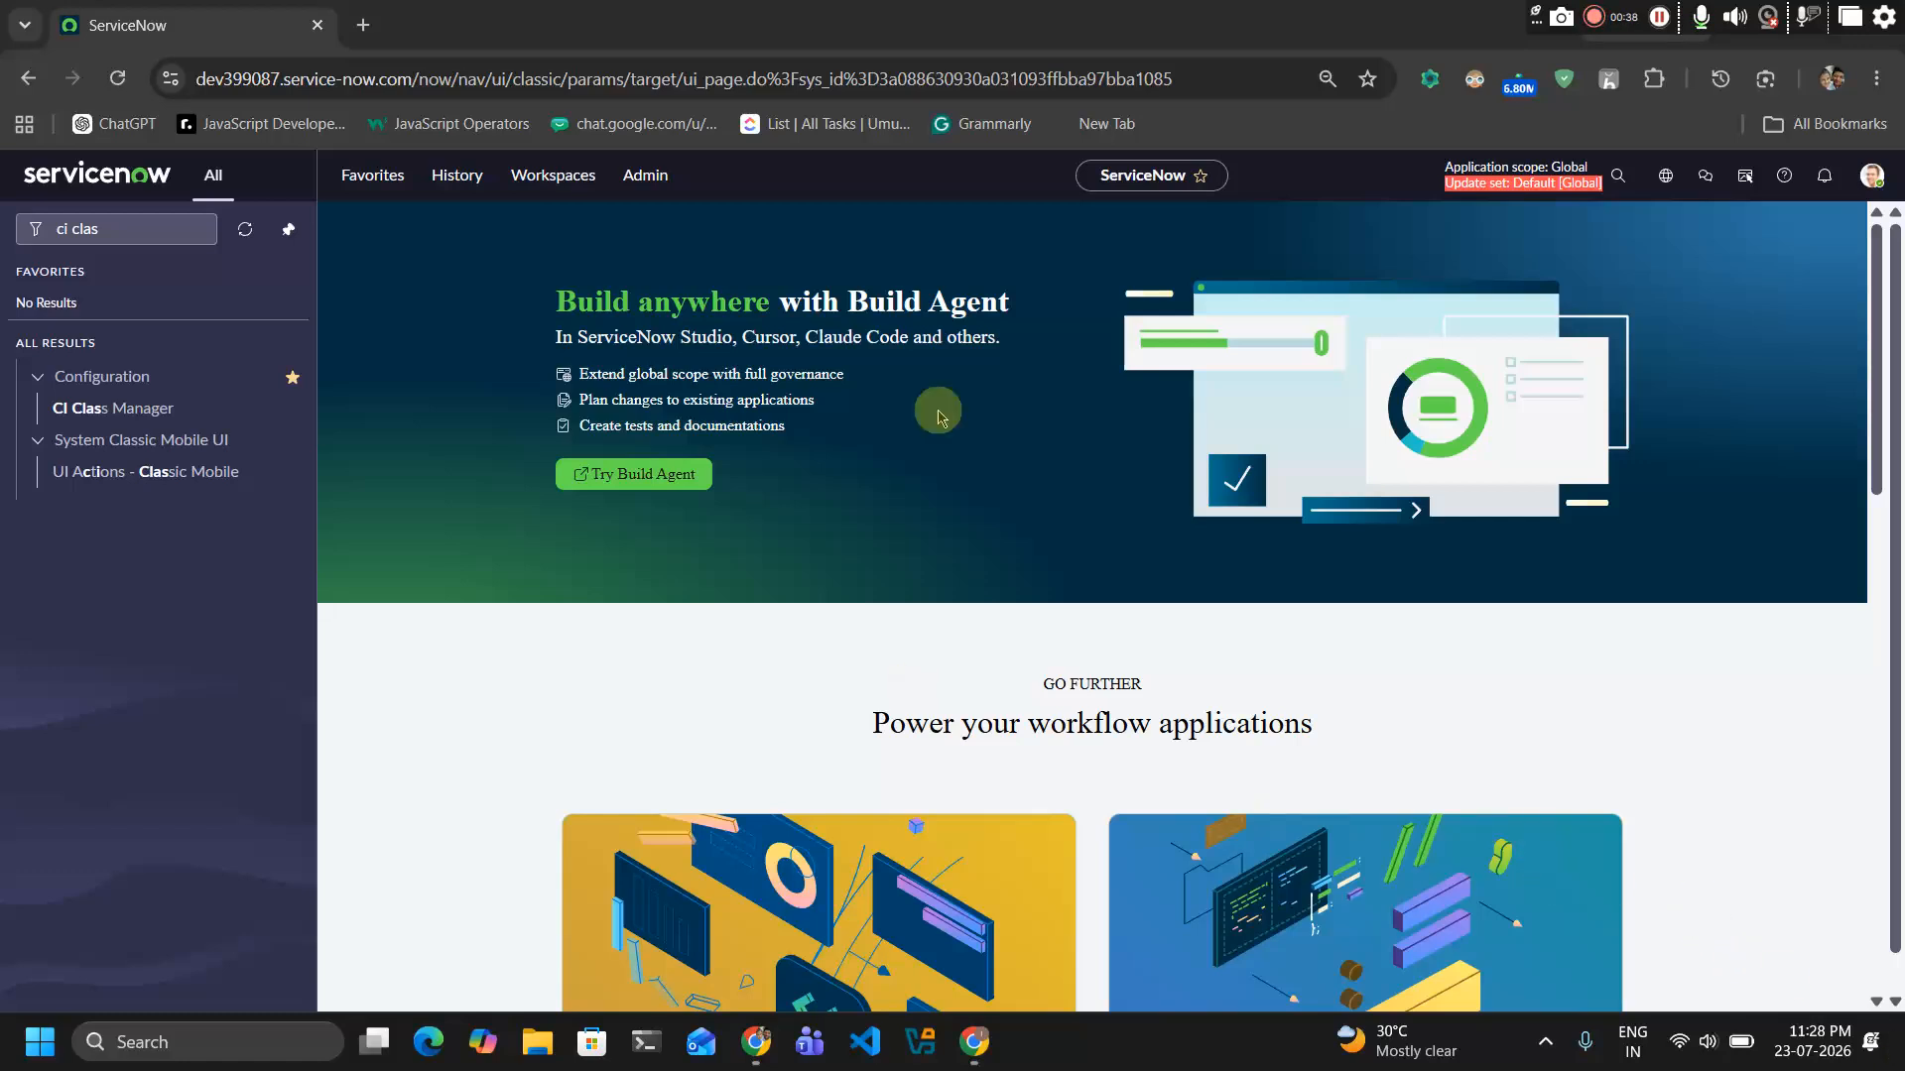
Filter the application navigator for "ci class" and open CI Class Manager
{"action": "left_click", "coordinate": [178, 231]}
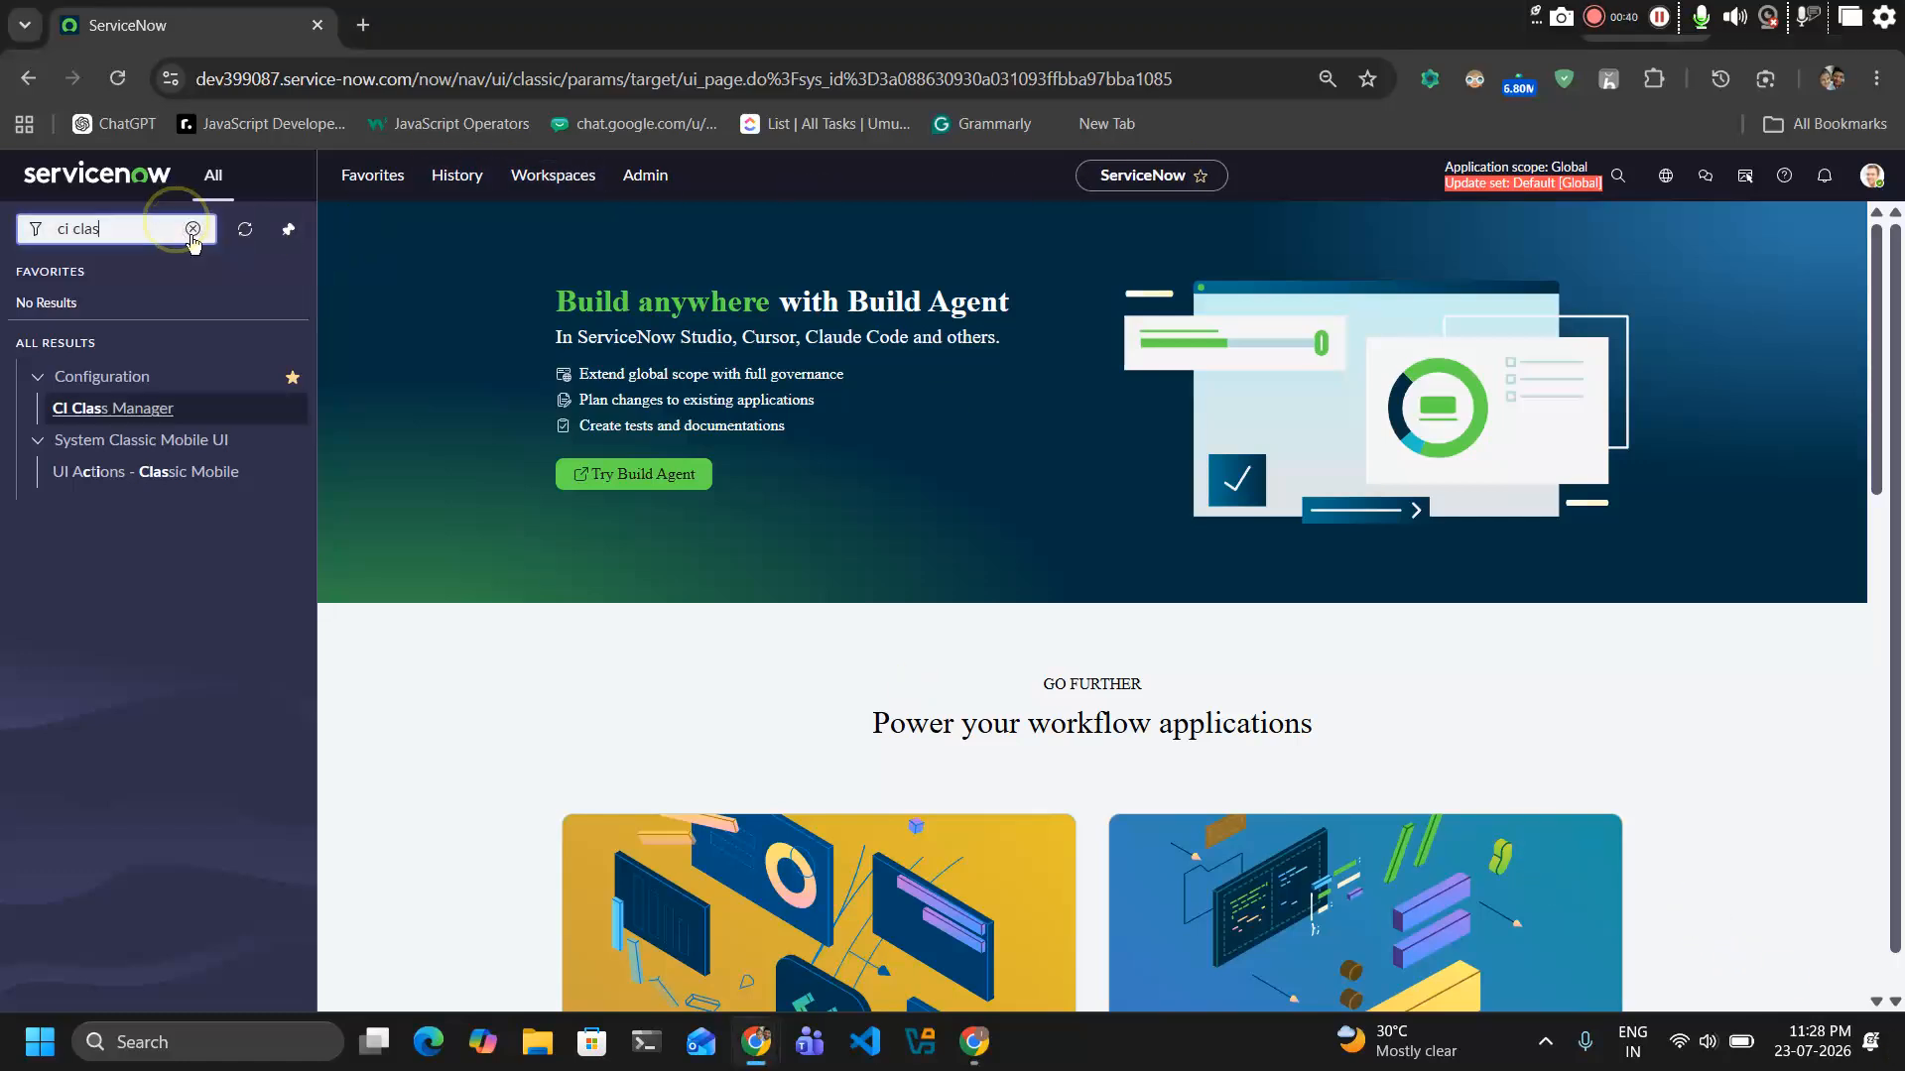
{"action": "key", "text": "BackSpace"}
{"action": "key", "text": "BackSpace"}
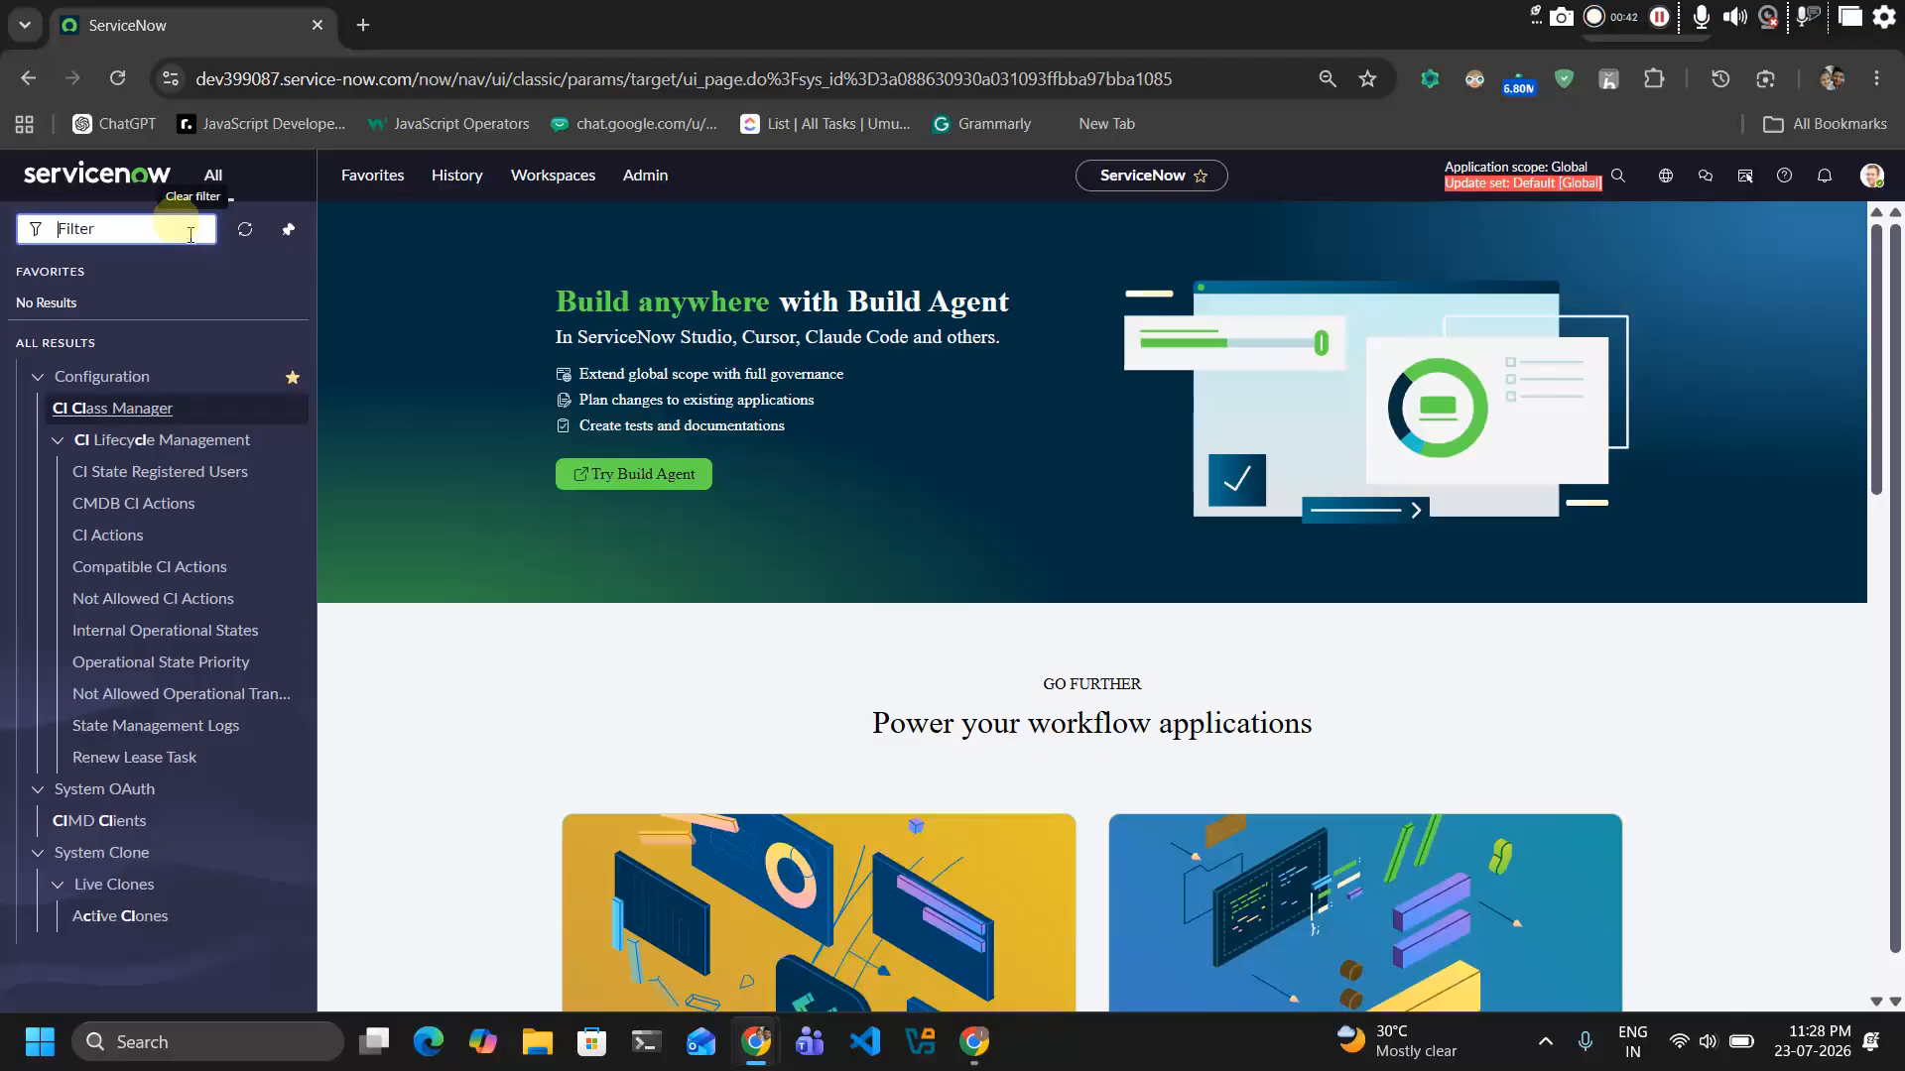
{"action": "left_click", "coordinate": [192, 233]}
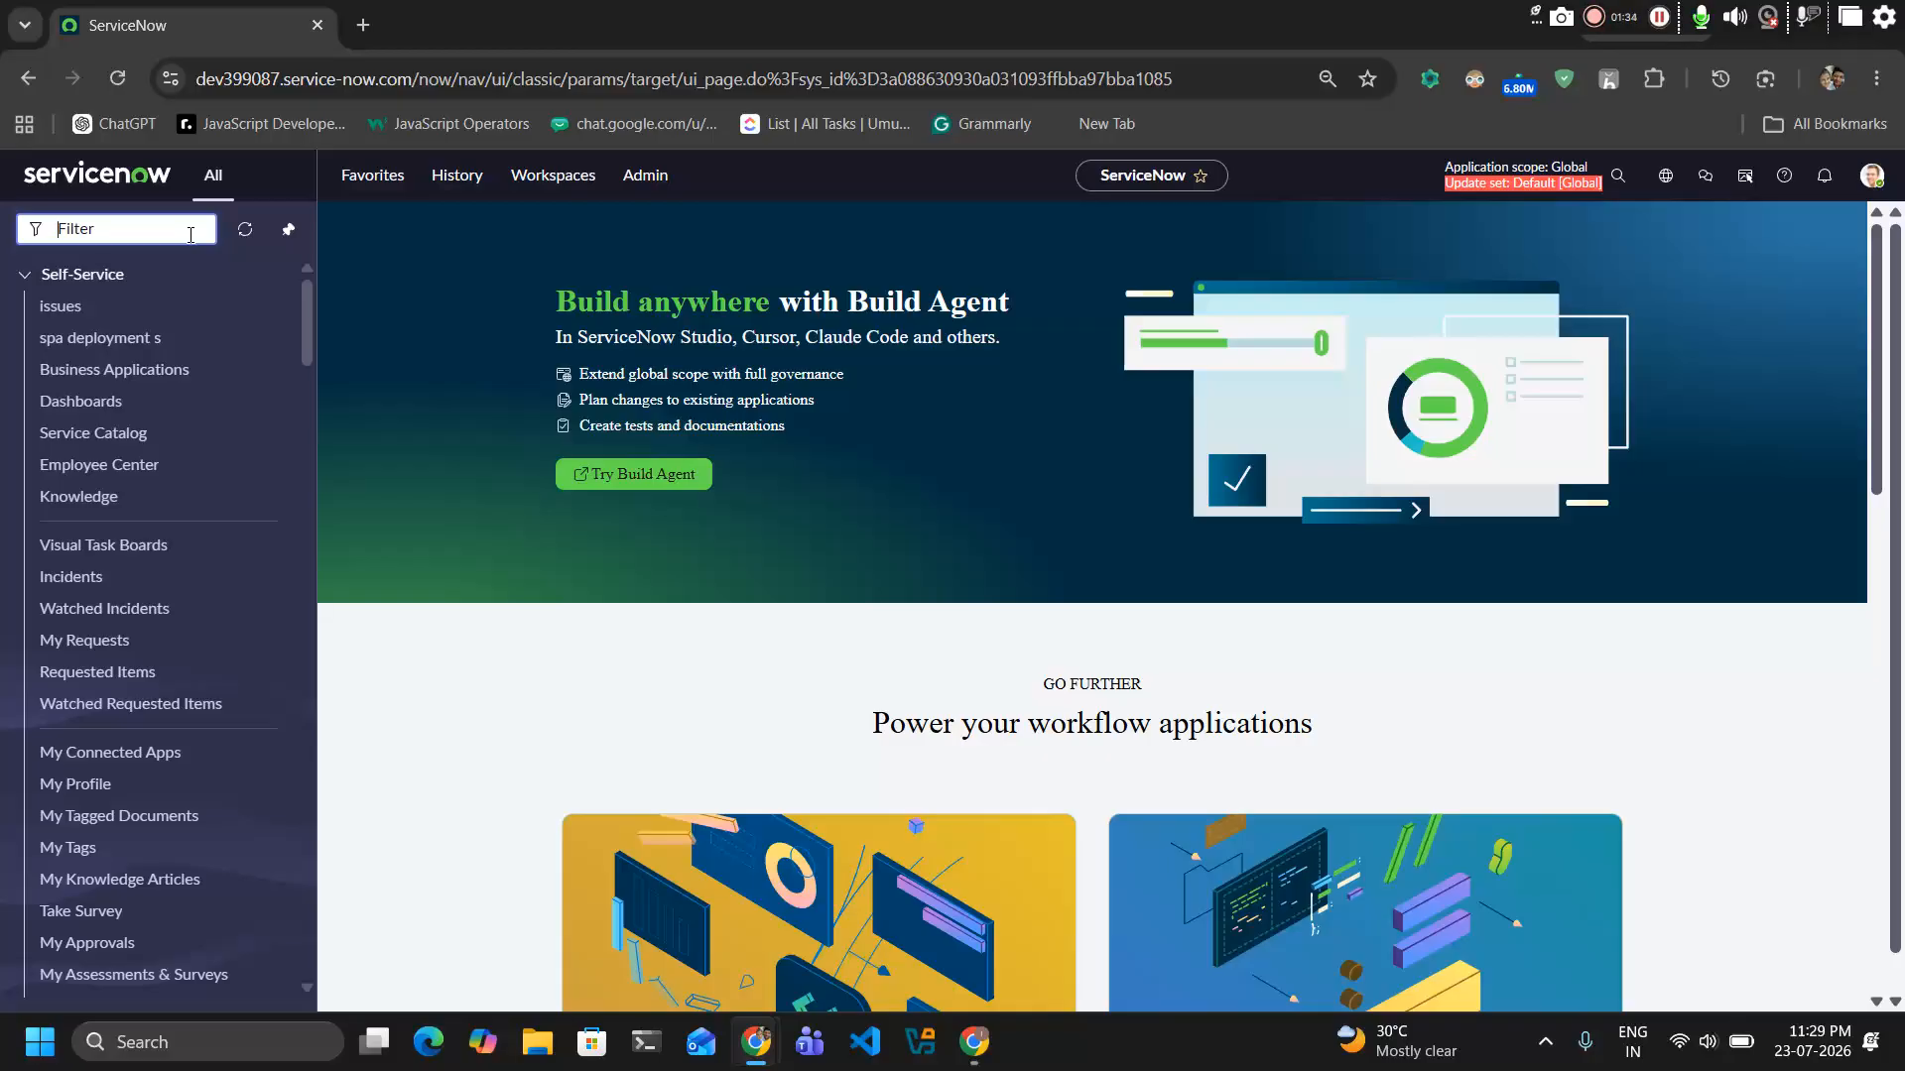
{"action": "type", "text": "ci class"}
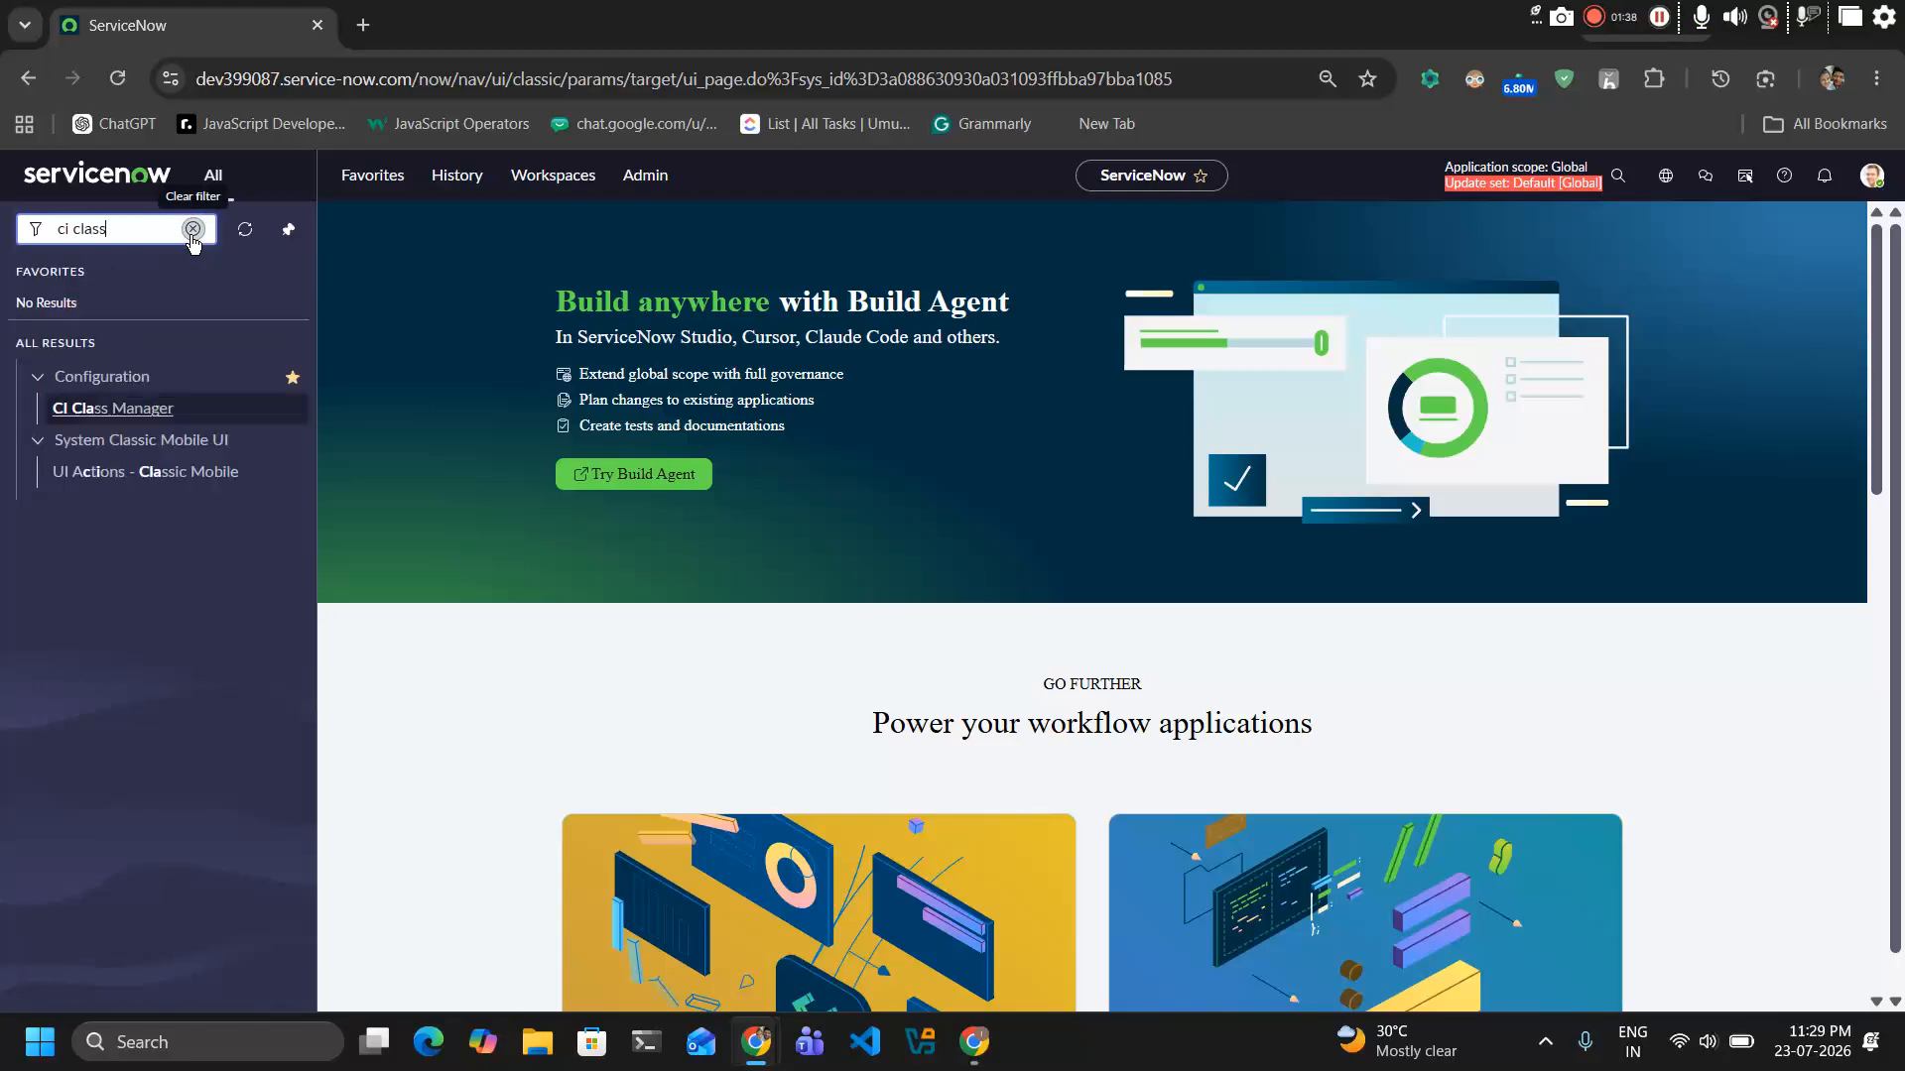
{"action": "left_click", "coordinate": [139, 412]}
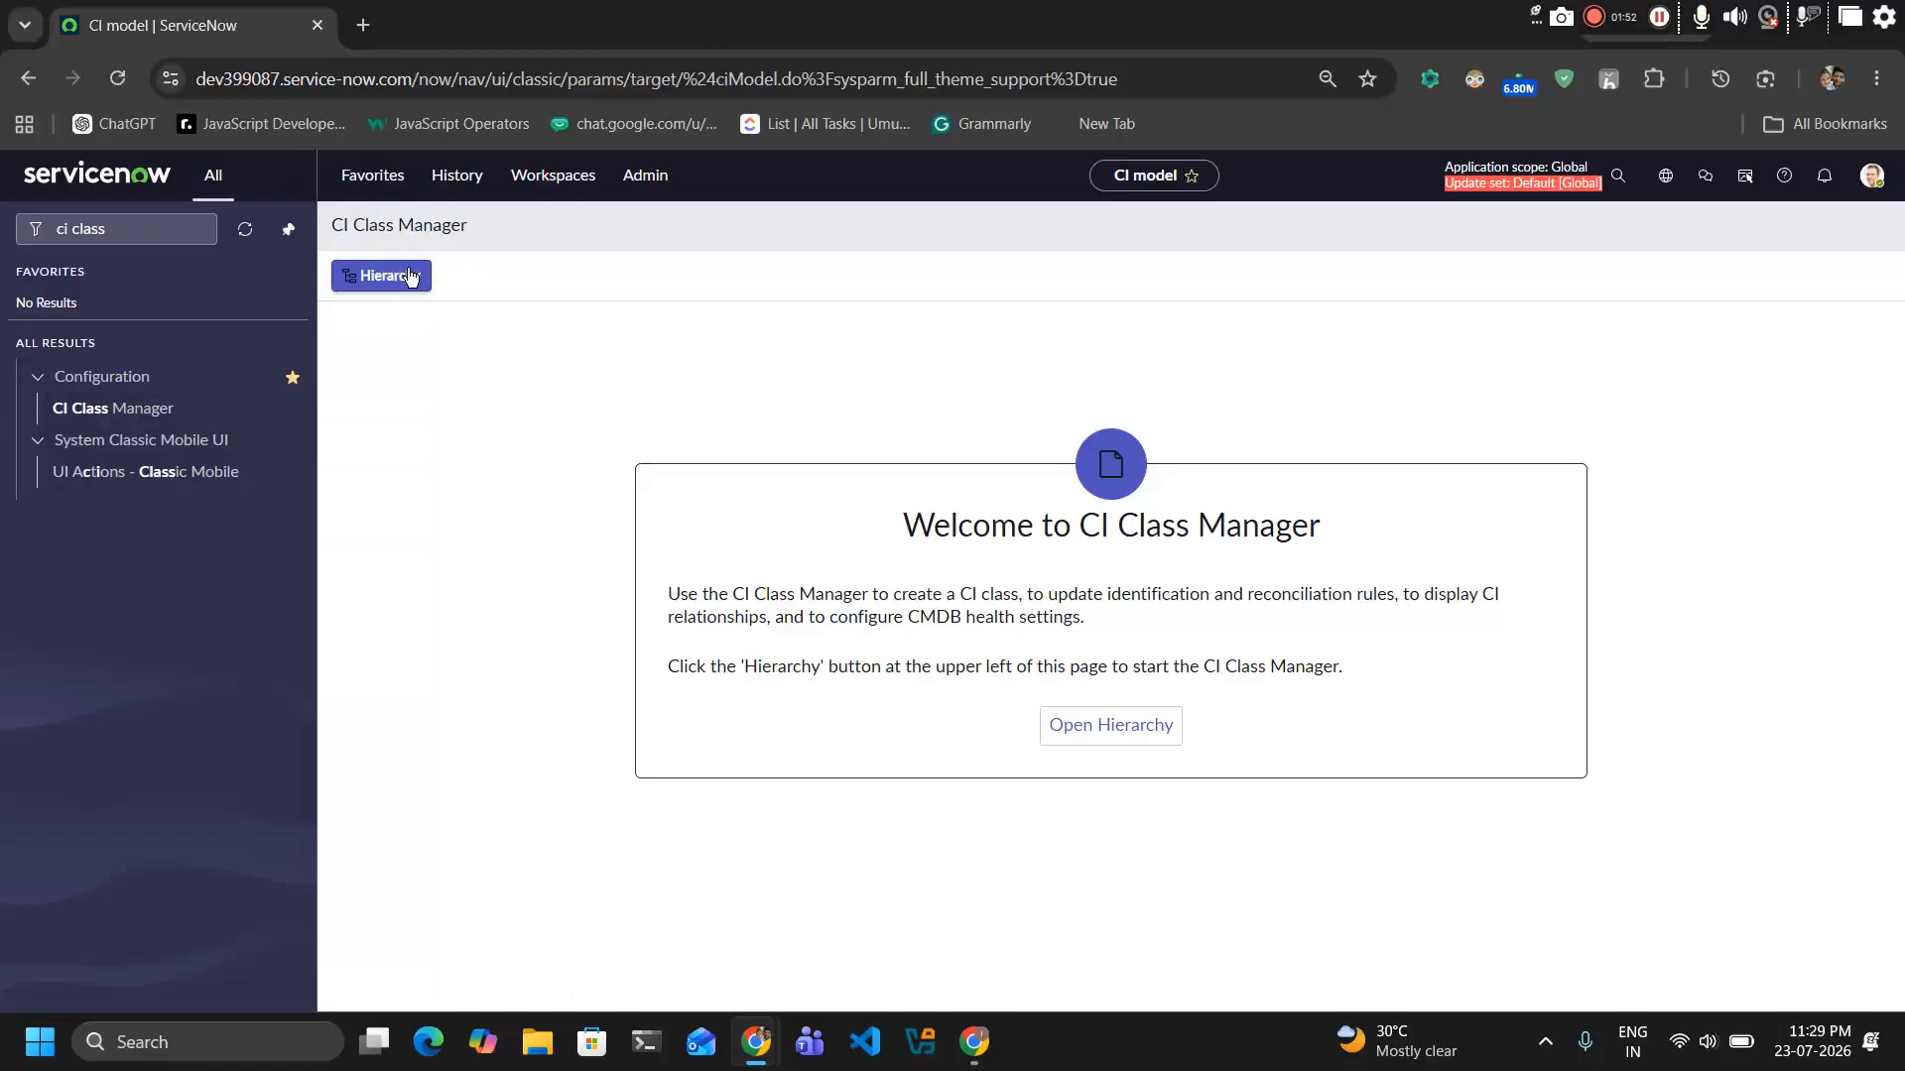
Open the CI class hierarchy, search for the Server class and open its Windows Server child class
{"action": "left_click", "coordinate": [1072, 746]}
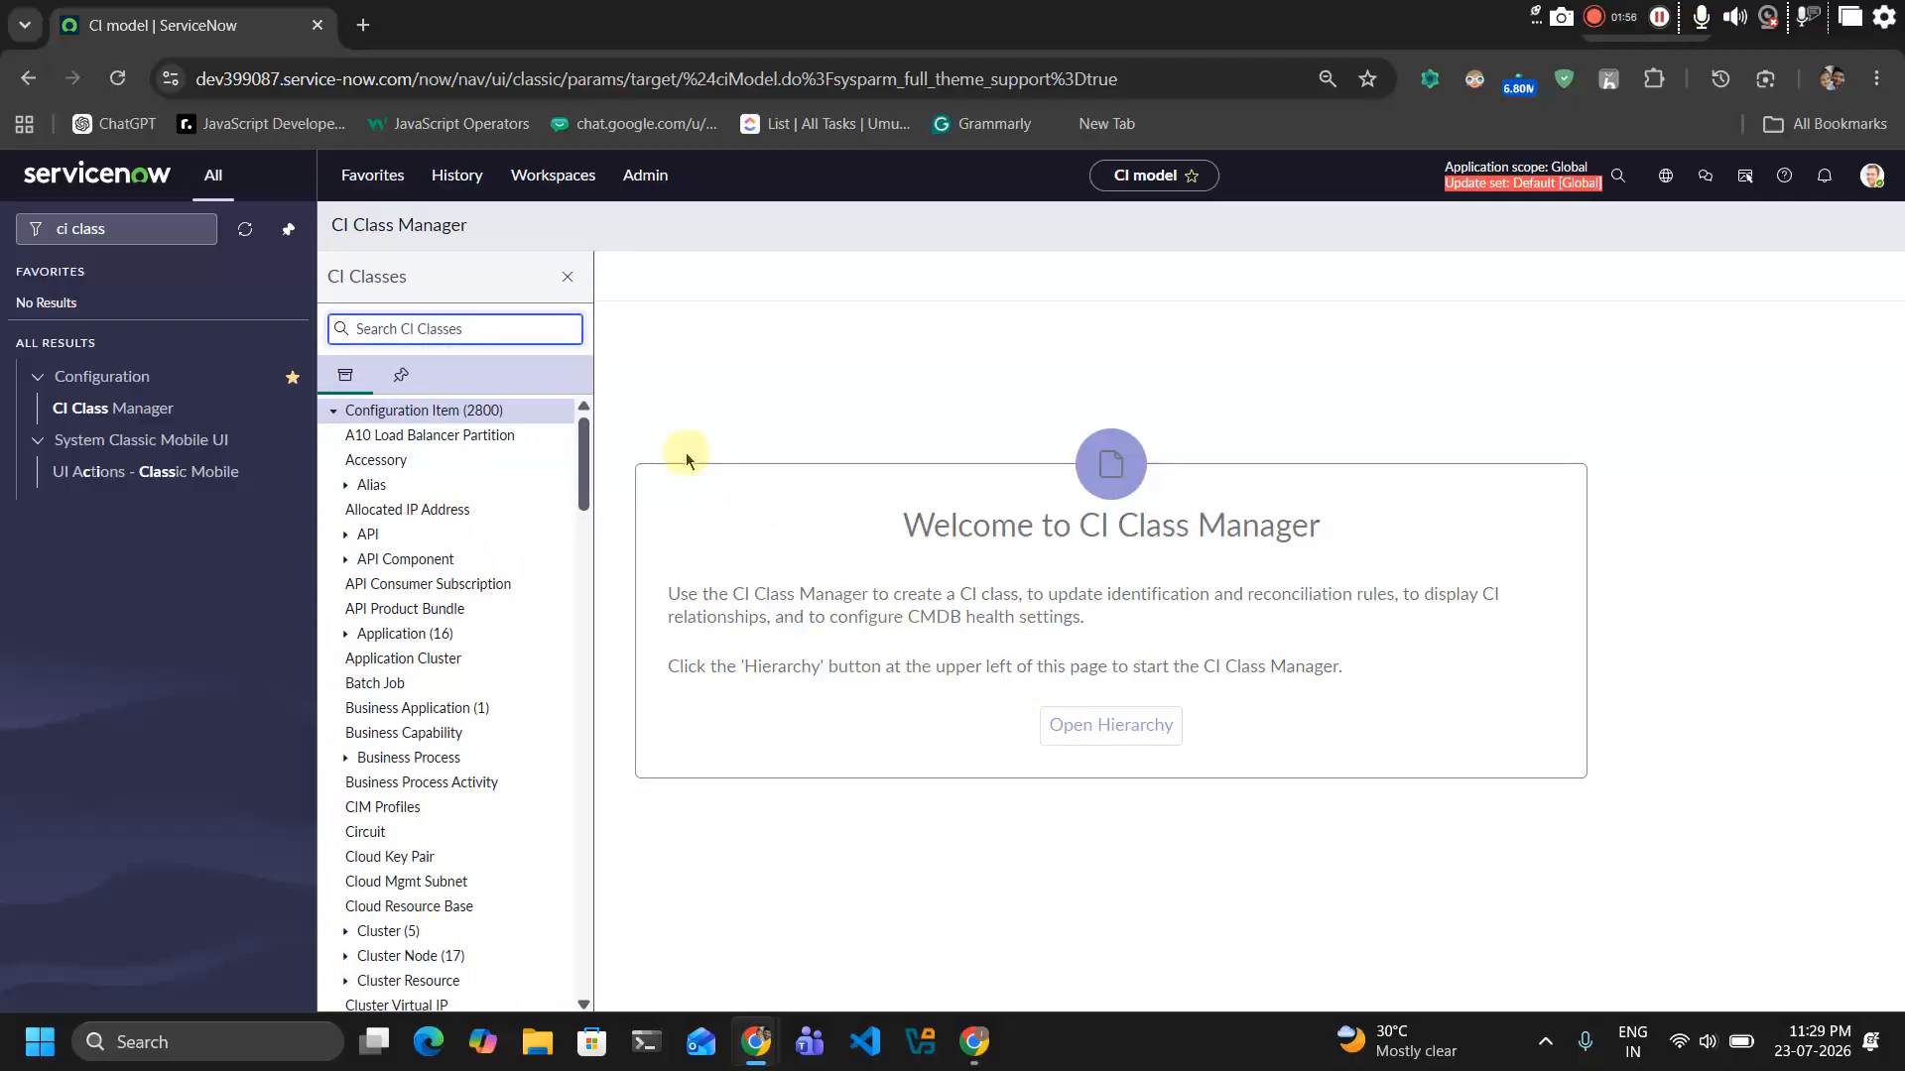
{"action": "left_click", "coordinate": [404, 327]}
{"action": "type", "text": "server"}
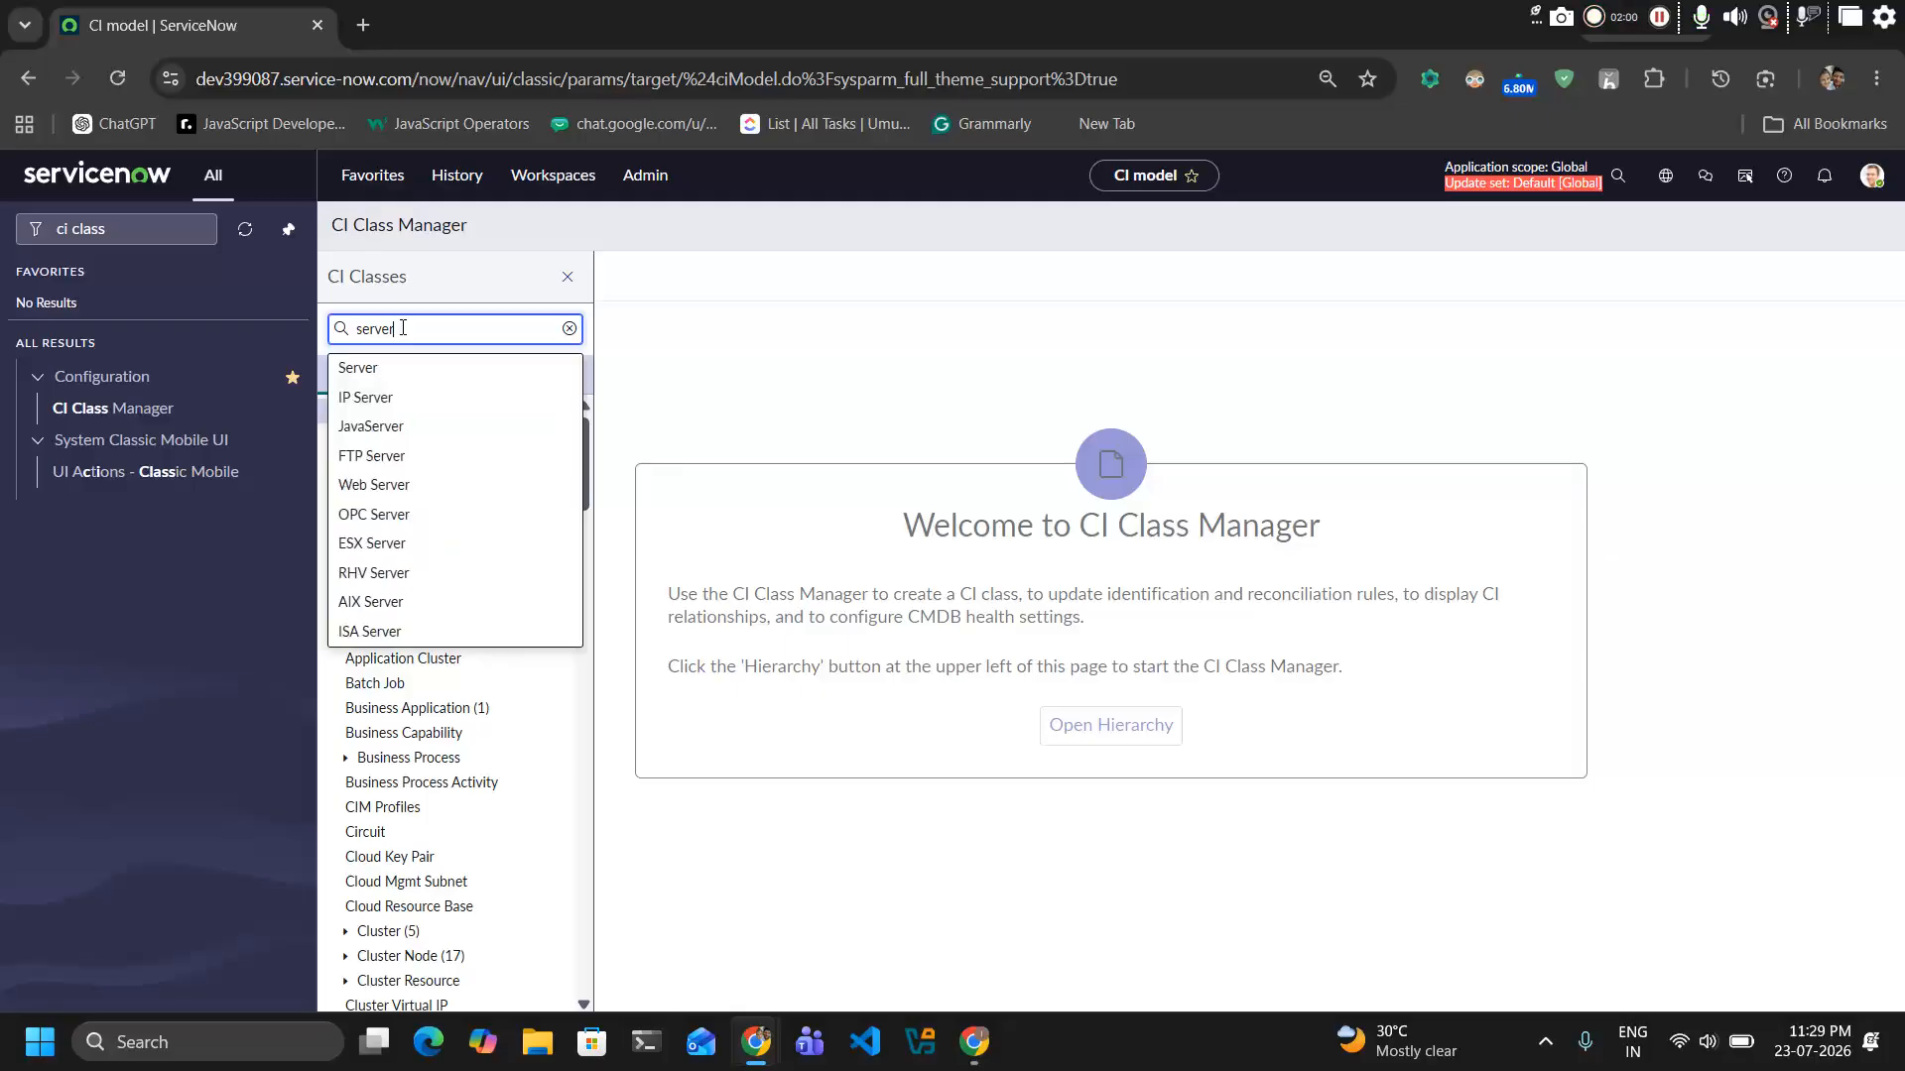
{"action": "left_click", "coordinate": [424, 370]}
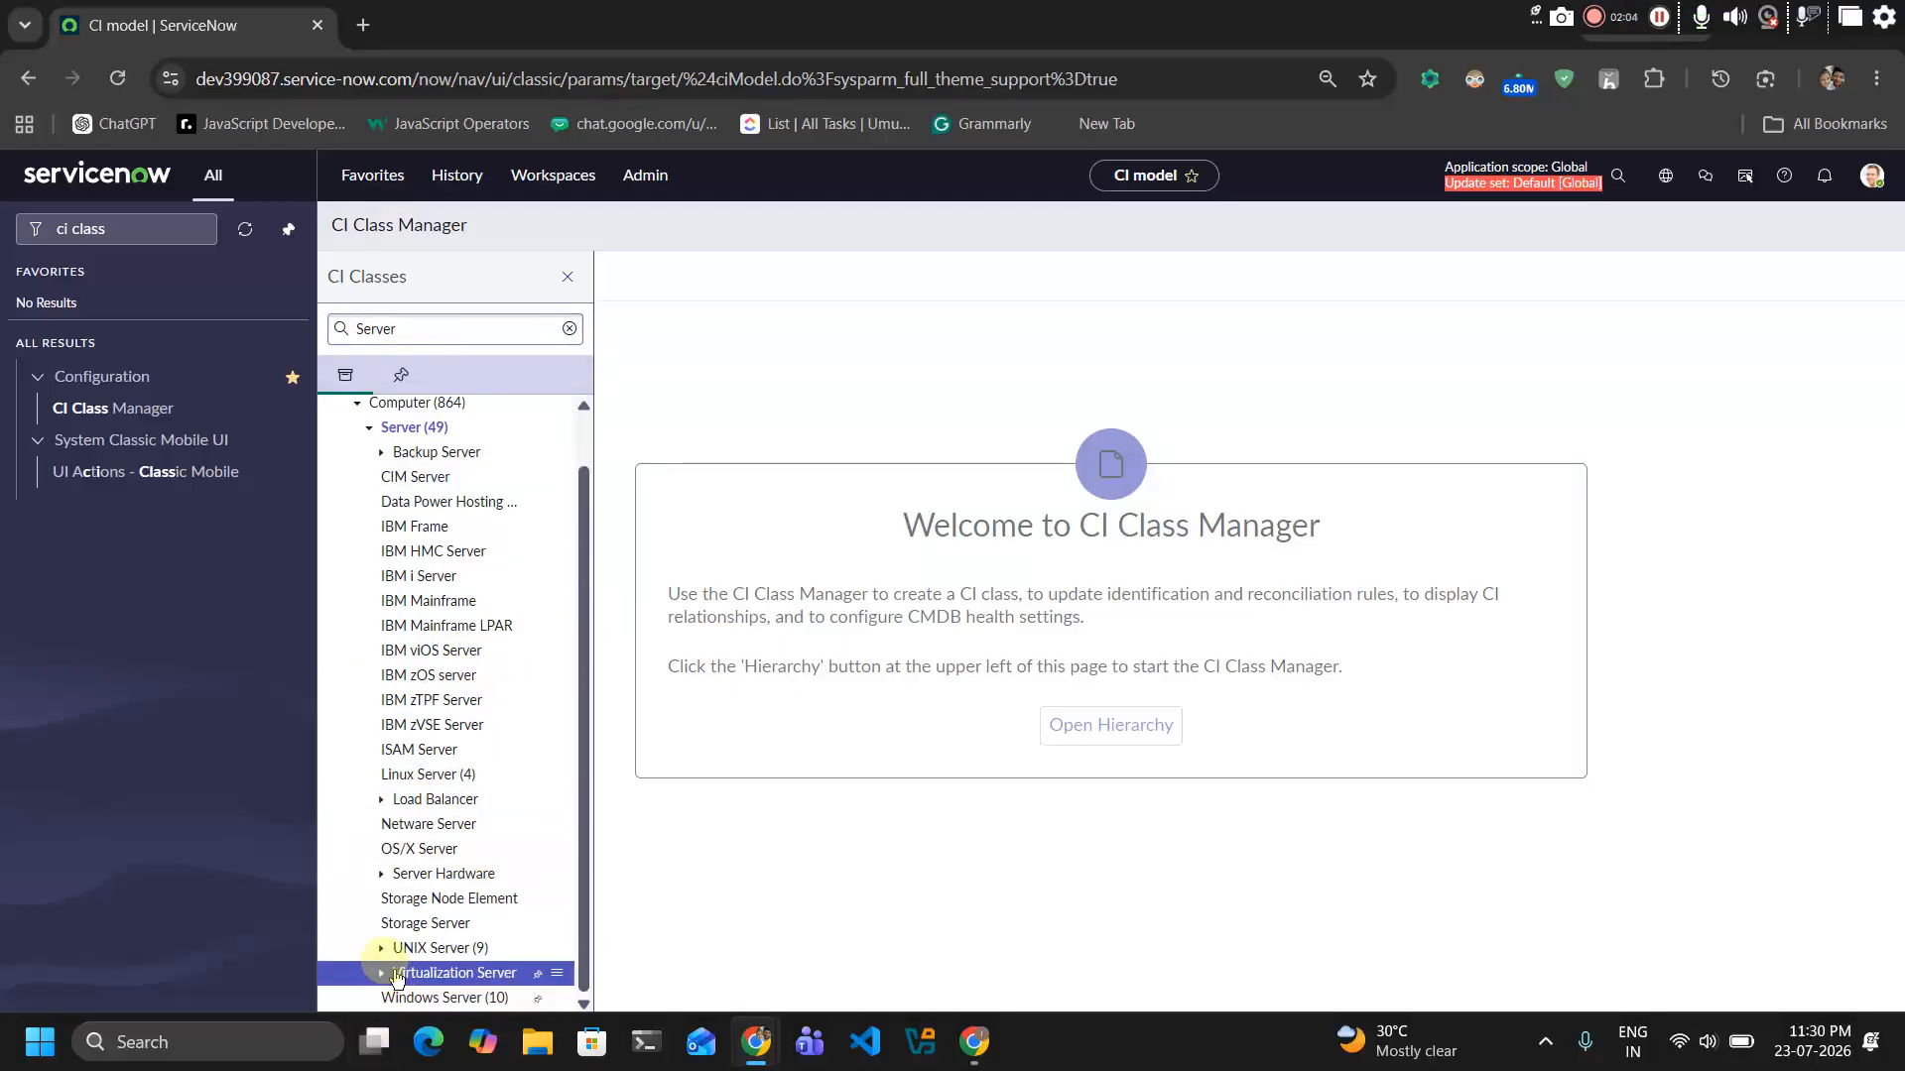
{"action": "left_click", "coordinate": [400, 998]}
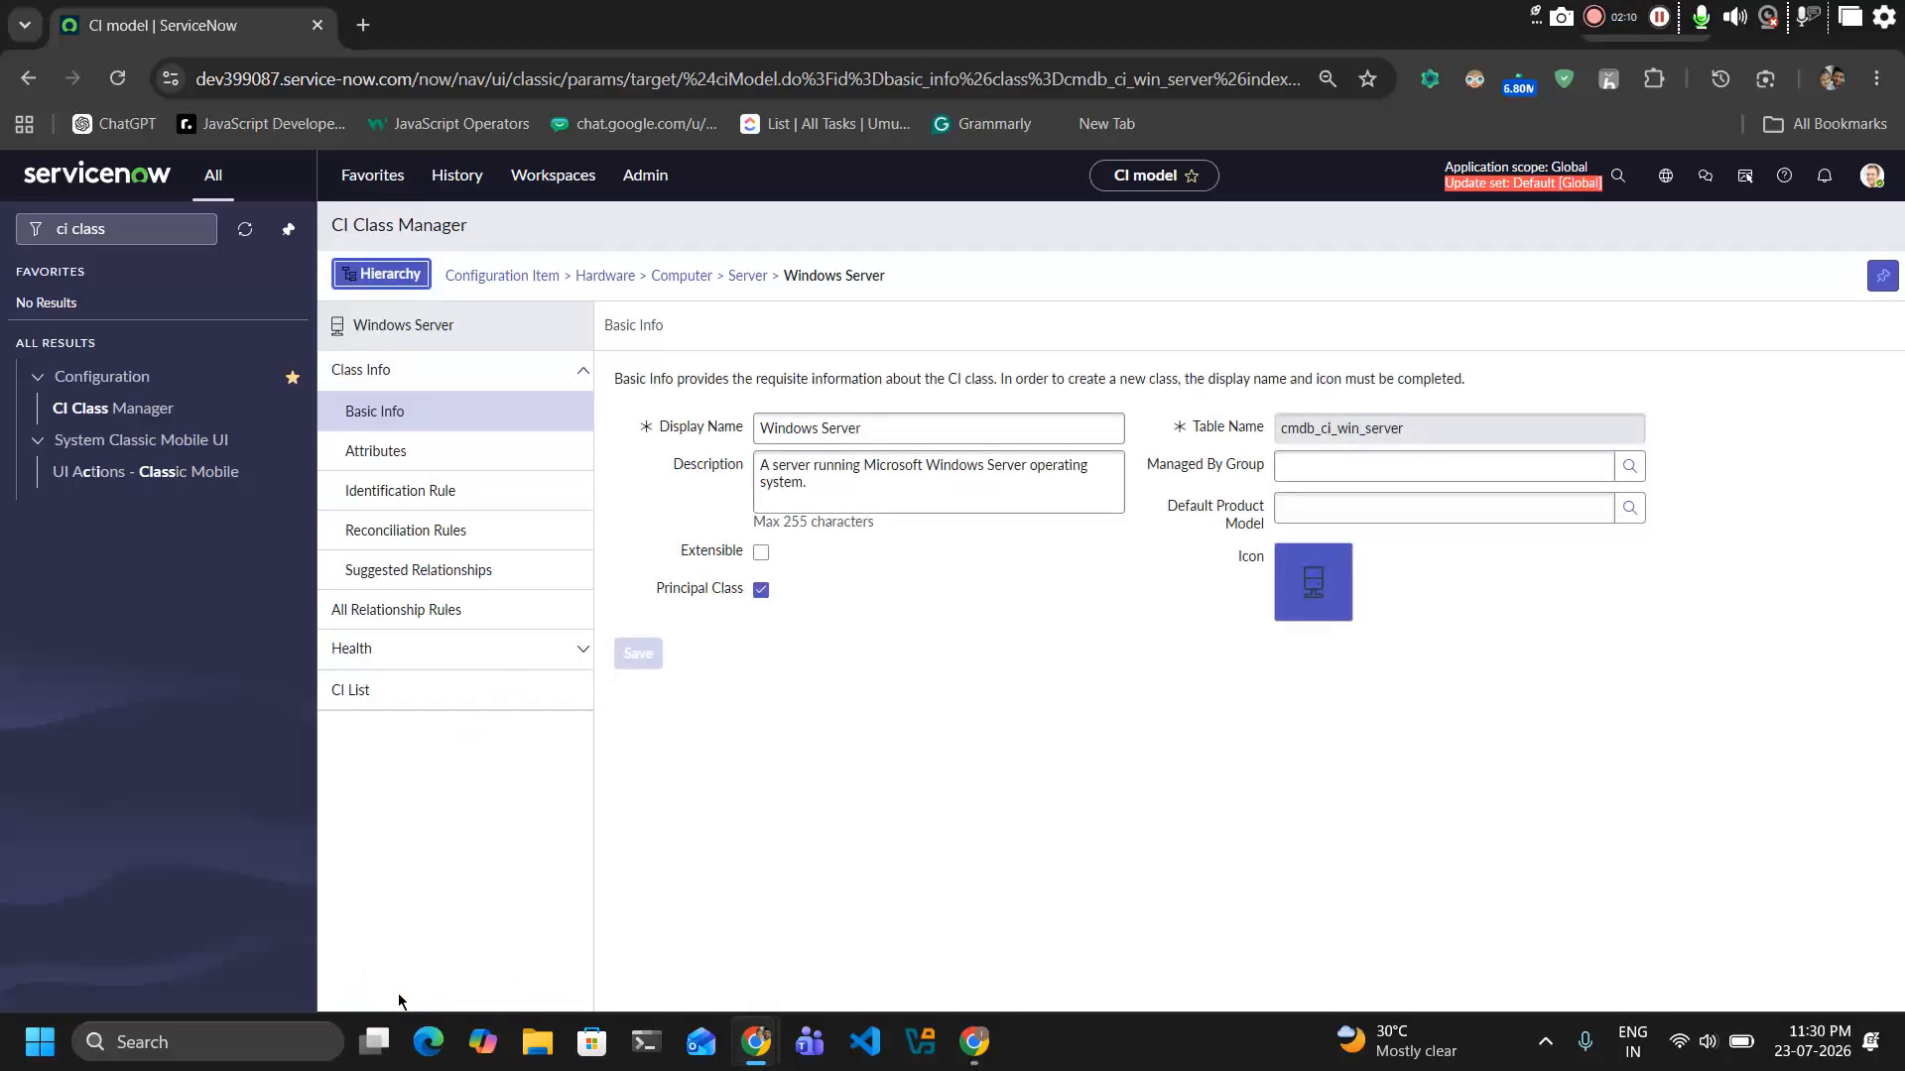
View the Windows Server class's attributes and CI list, and expand its Health settings
{"action": "left_click", "coordinate": [443, 507]}
{"action": "left_click", "coordinate": [474, 451]}
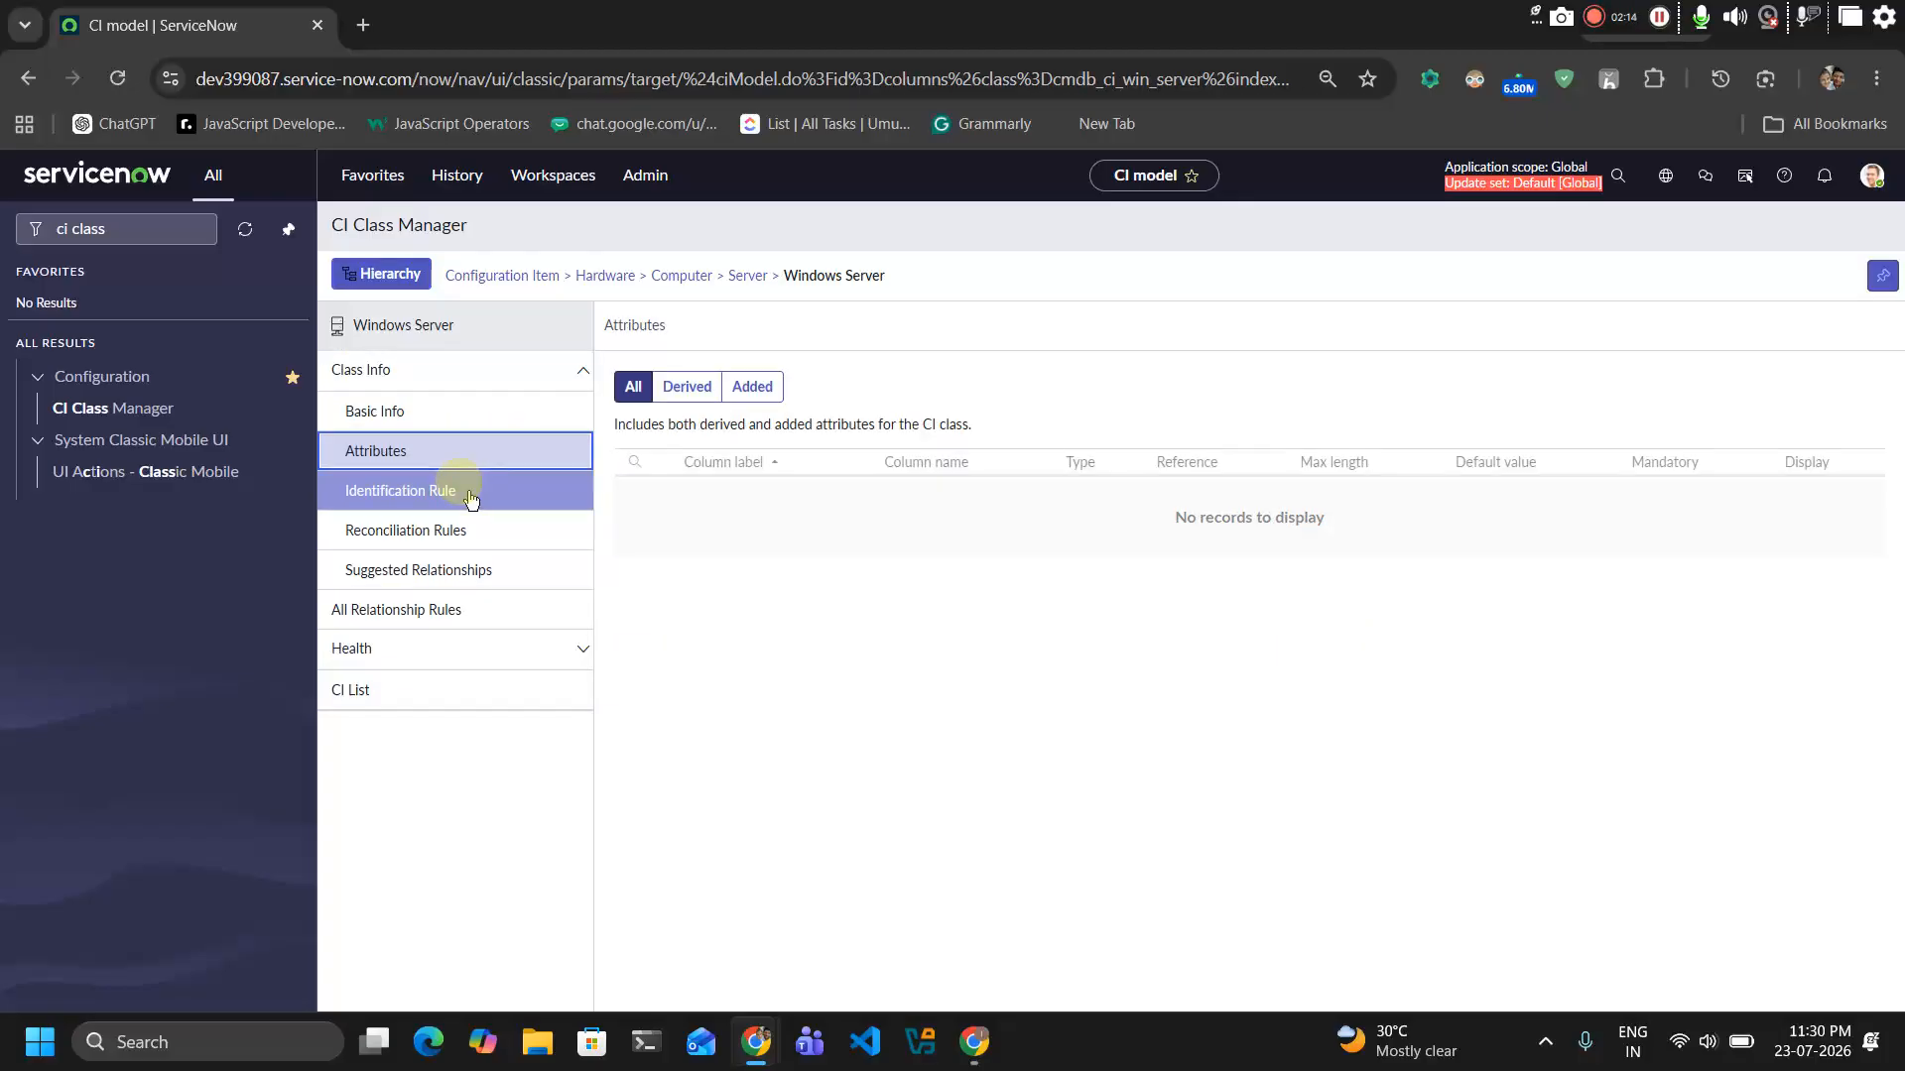
{"action": "left_click", "coordinate": [362, 688]}
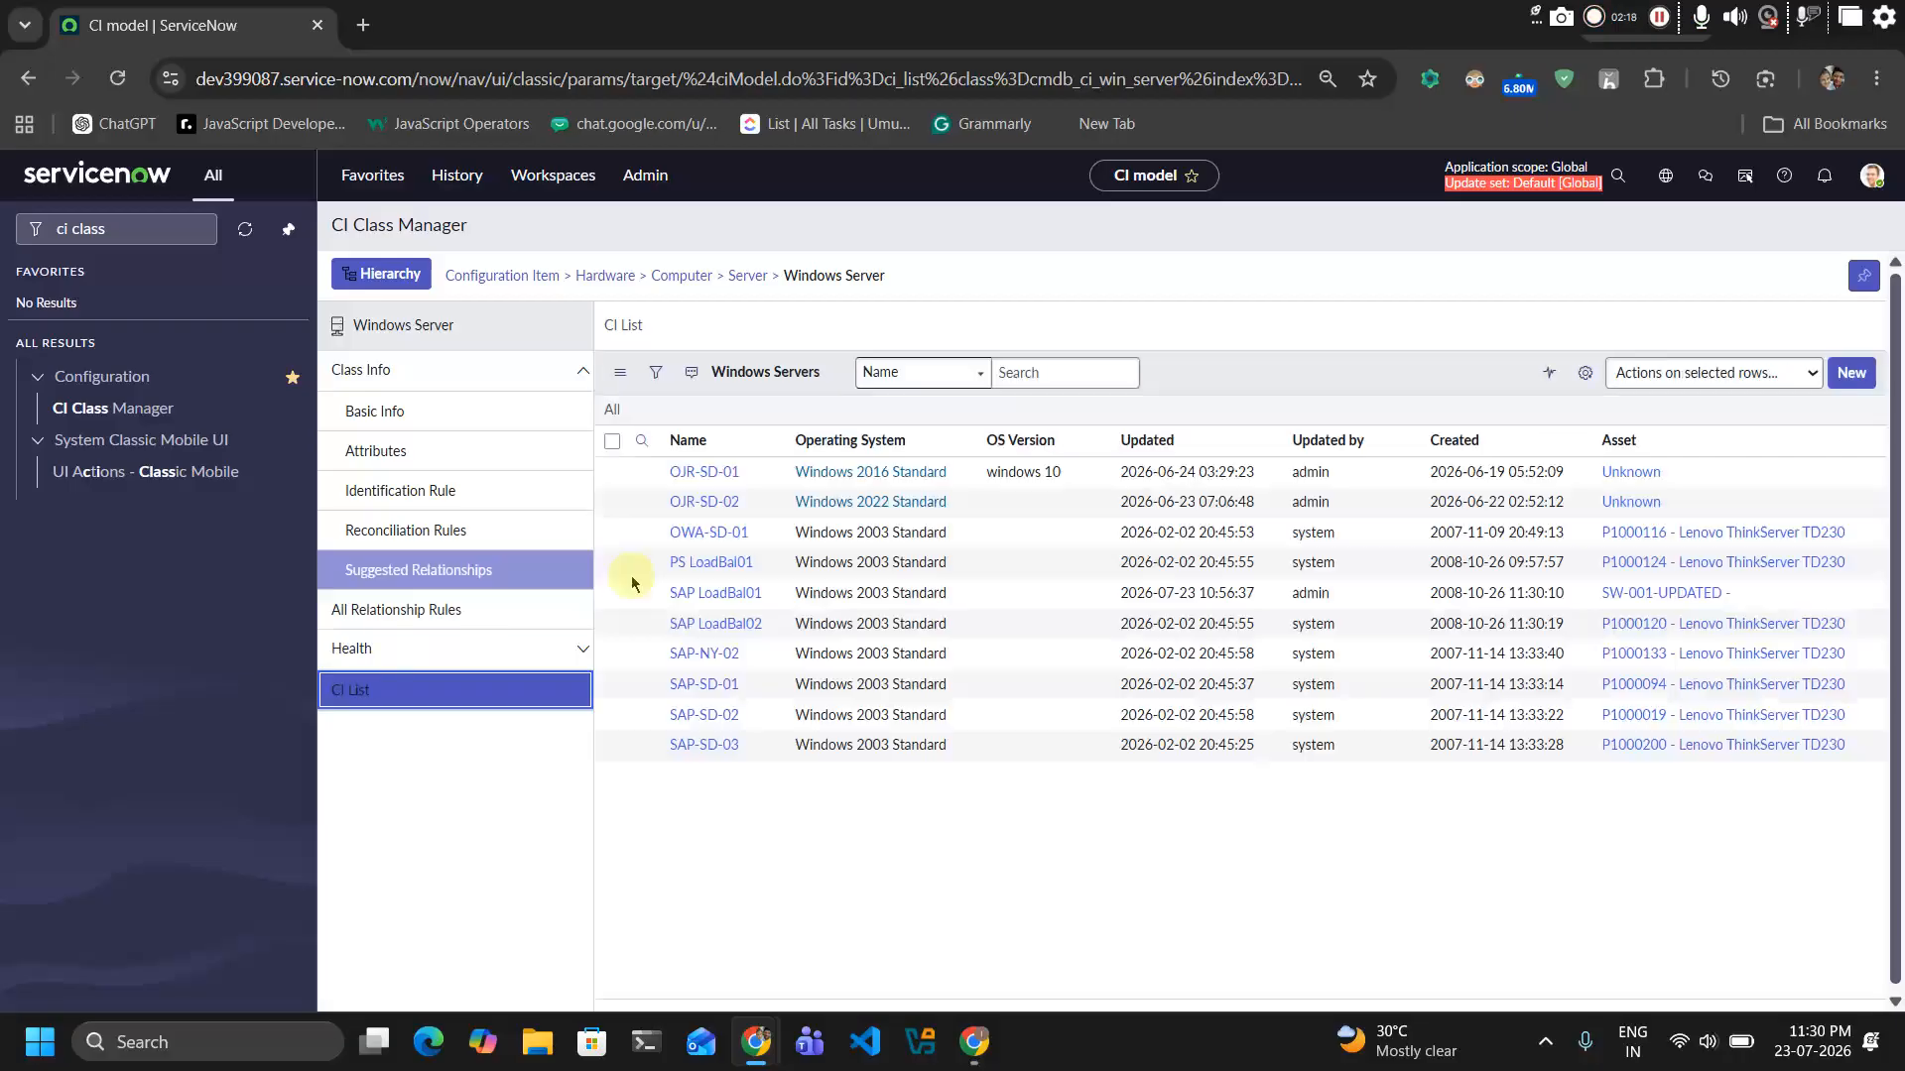
{"action": "left_click", "coordinate": [407, 650]}
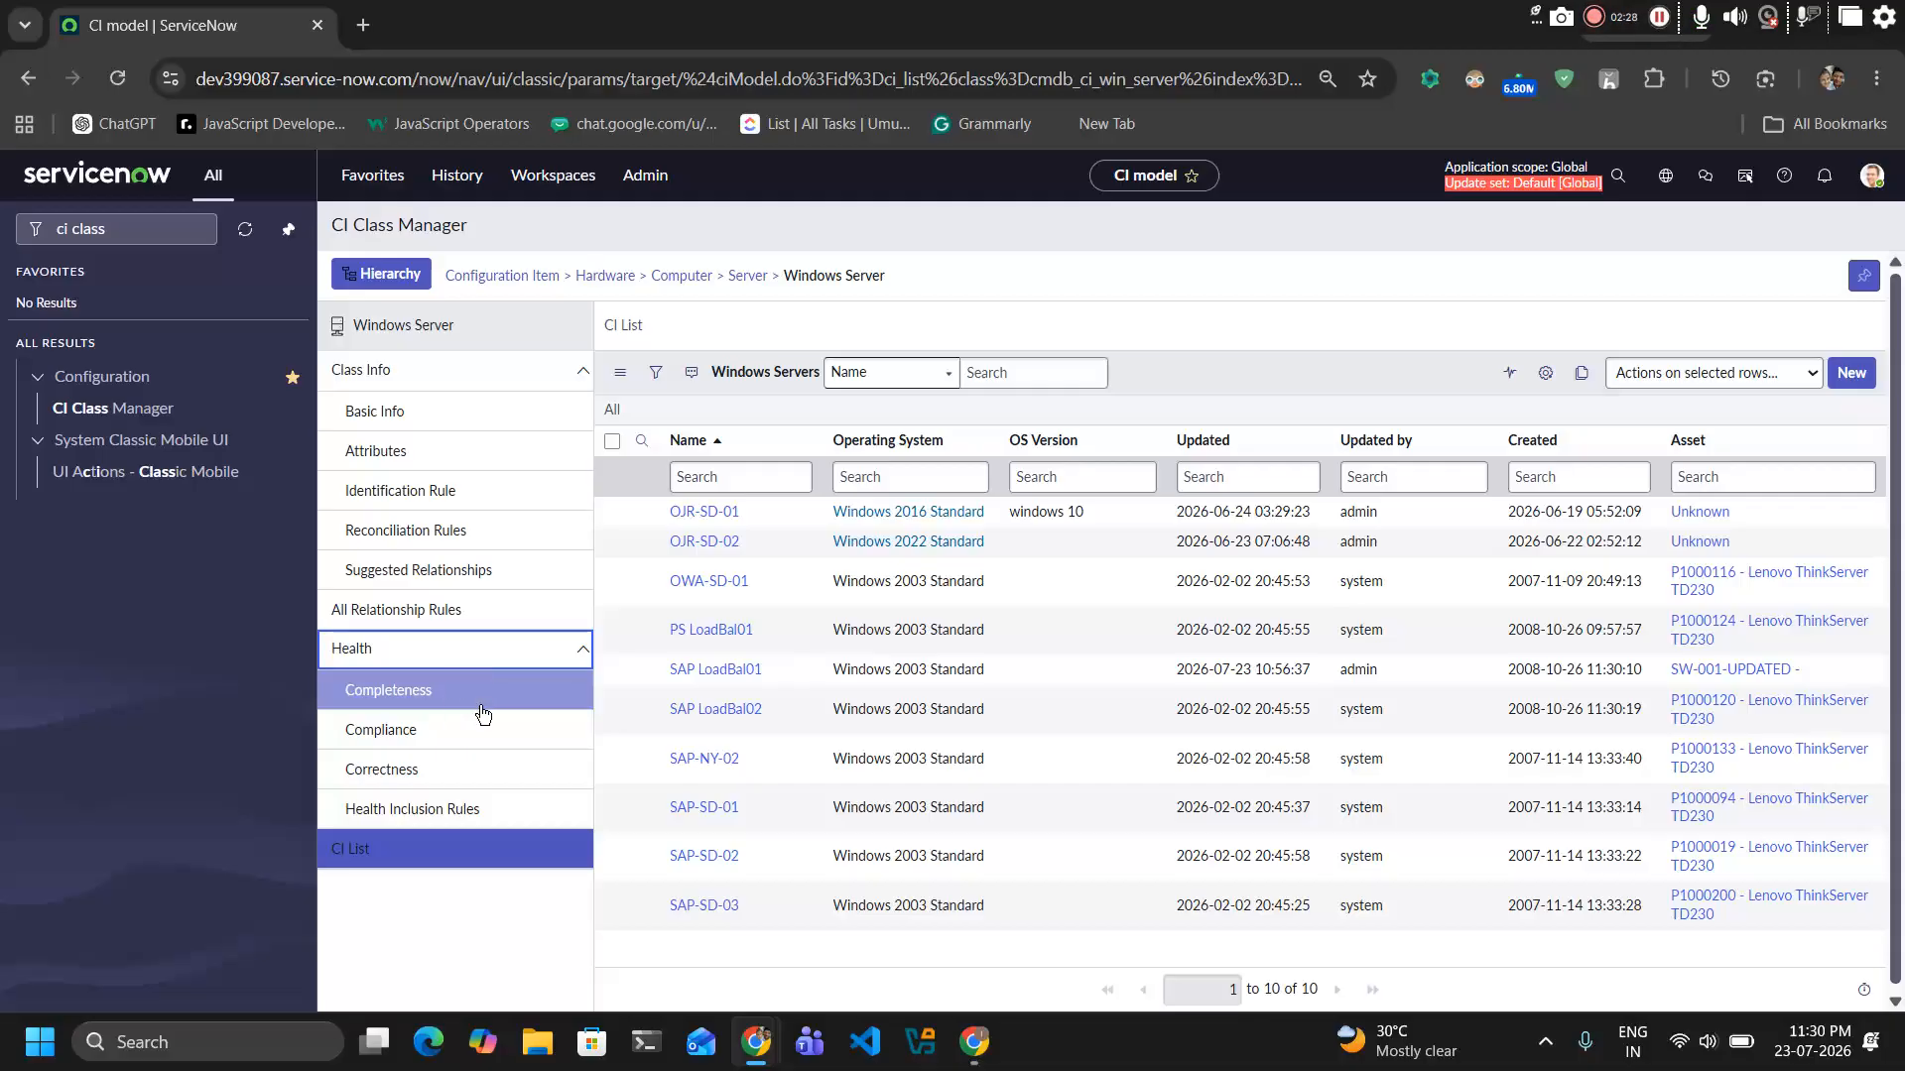
View the Windows Server class's reconciliation rules and return to its identification rule
{"action": "left_click", "coordinate": [407, 491]}
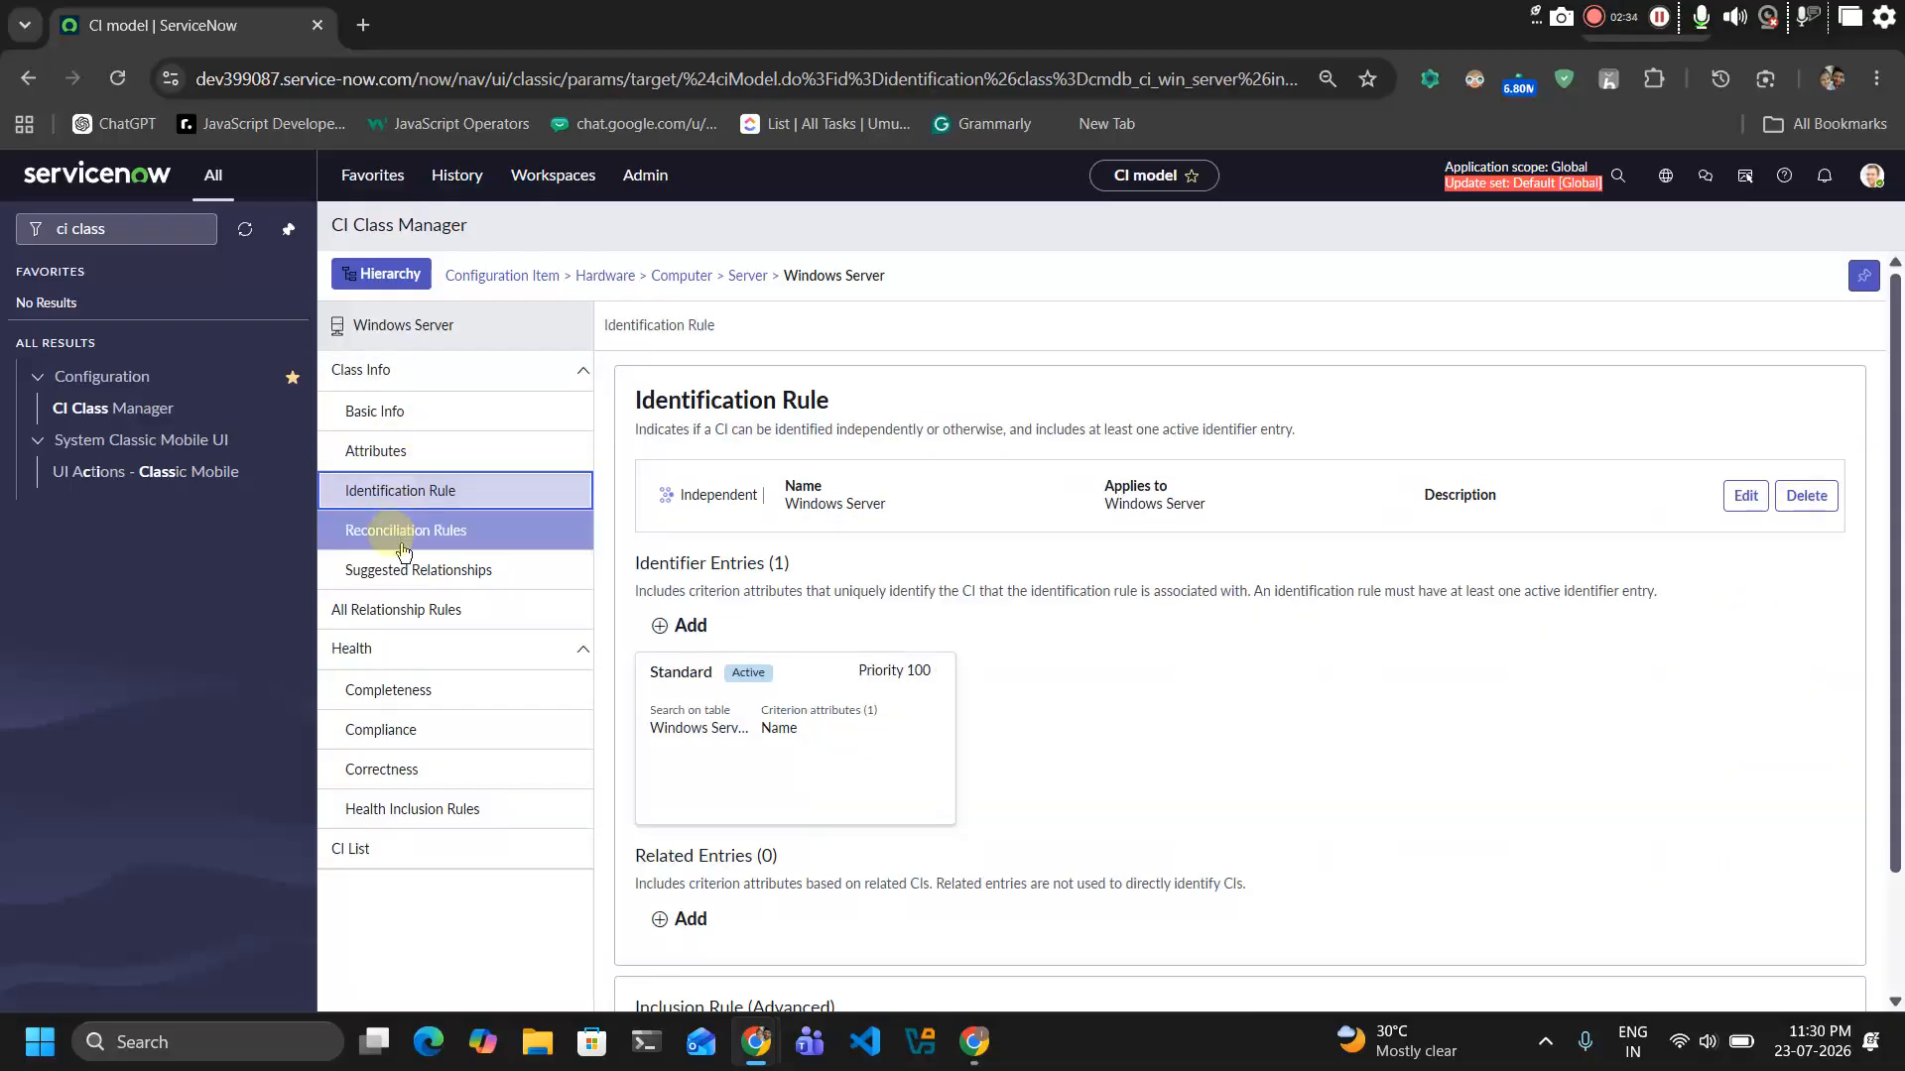
{"action": "left_click", "coordinate": [401, 533]}
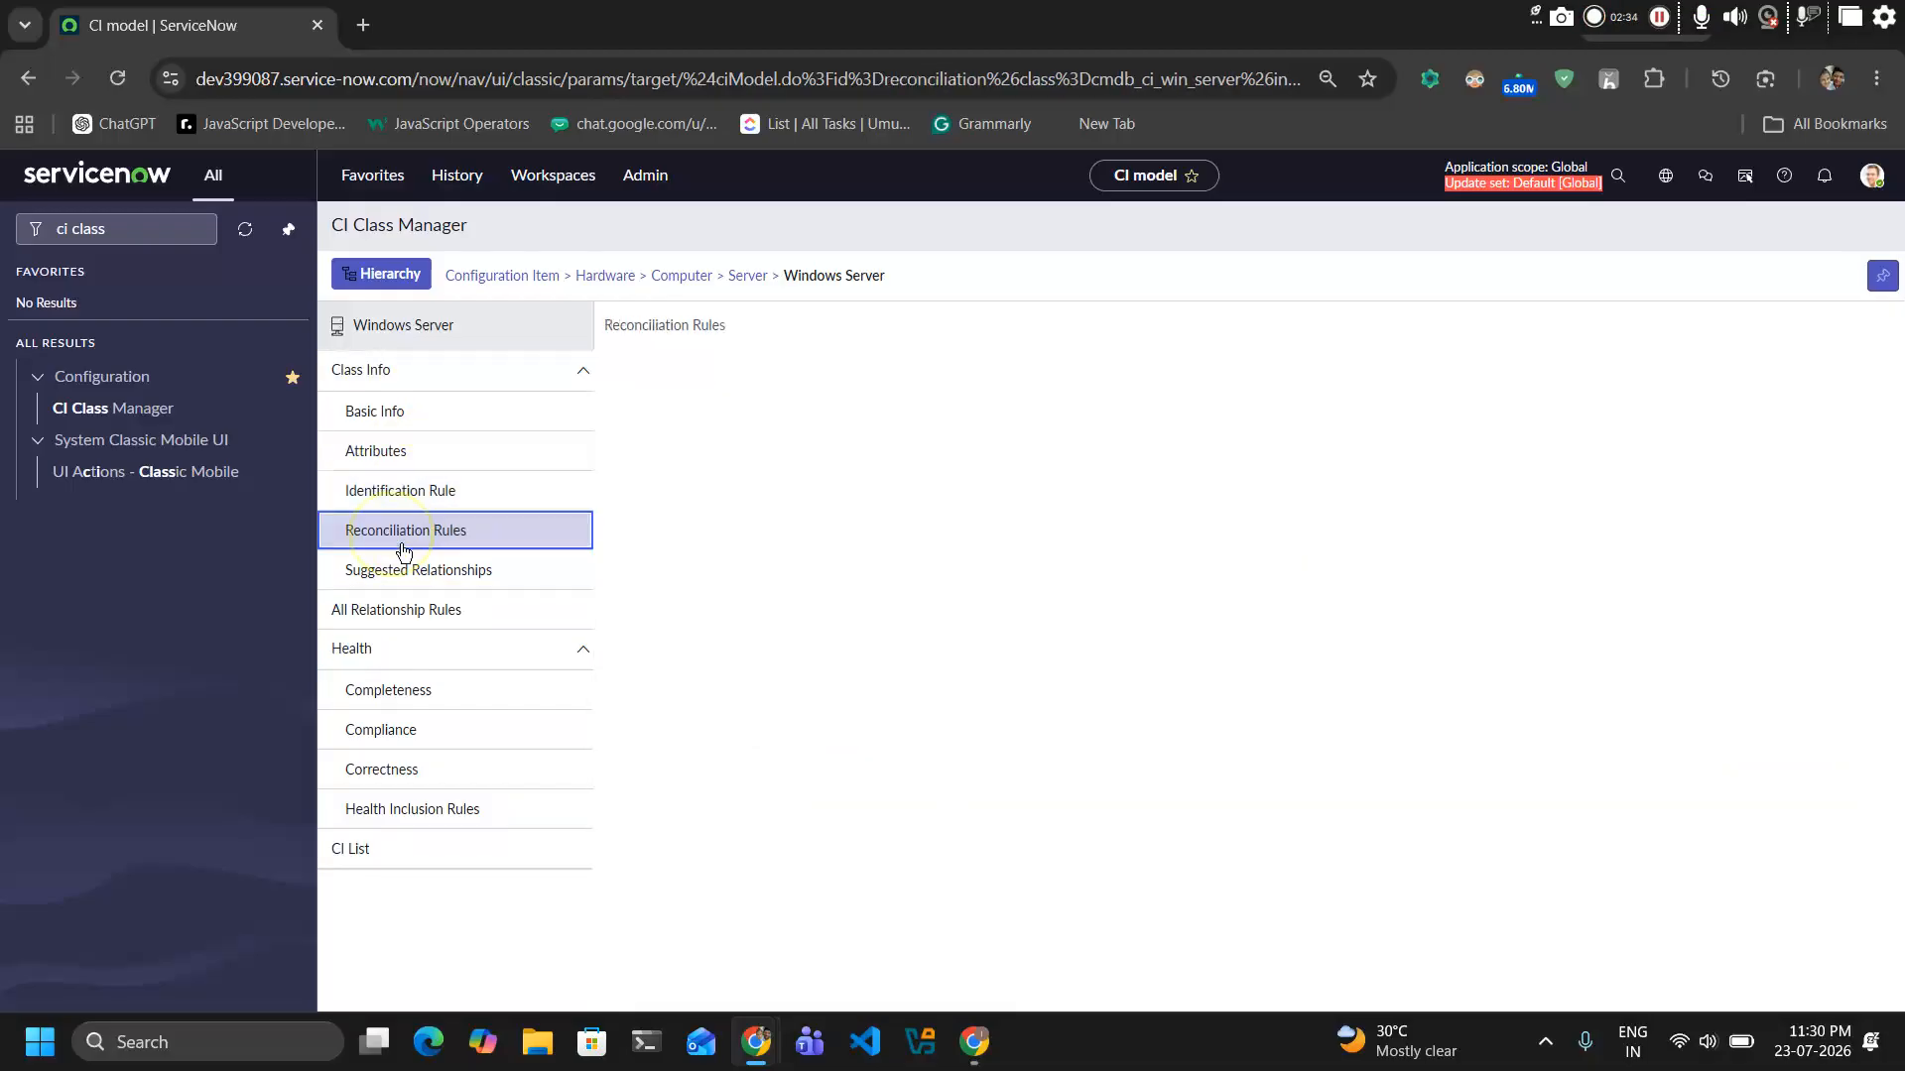
{"action": "left_click", "coordinate": [421, 498]}
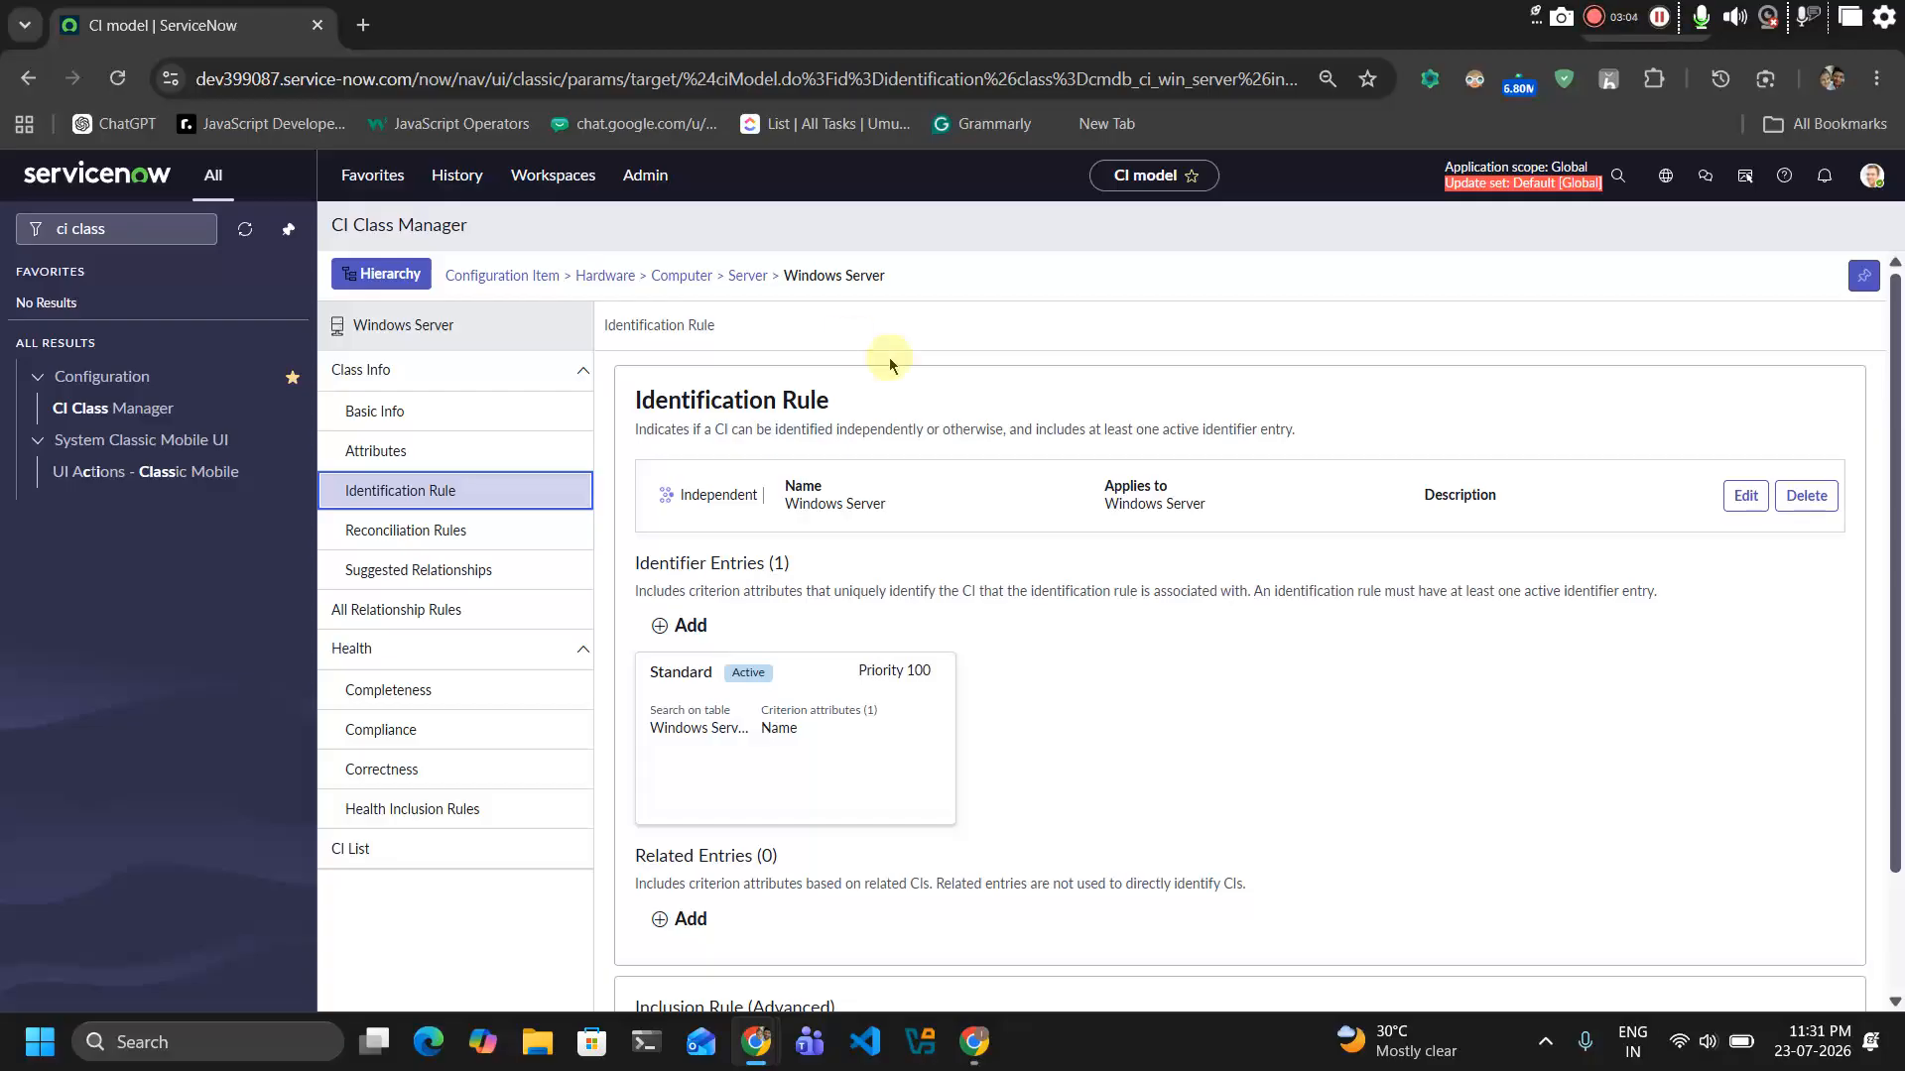
Inspect the main table settings and criterion attributes of Windows Server's Standard identifier entry, then close it without changes
{"action": "left_click", "coordinate": [774, 695]}
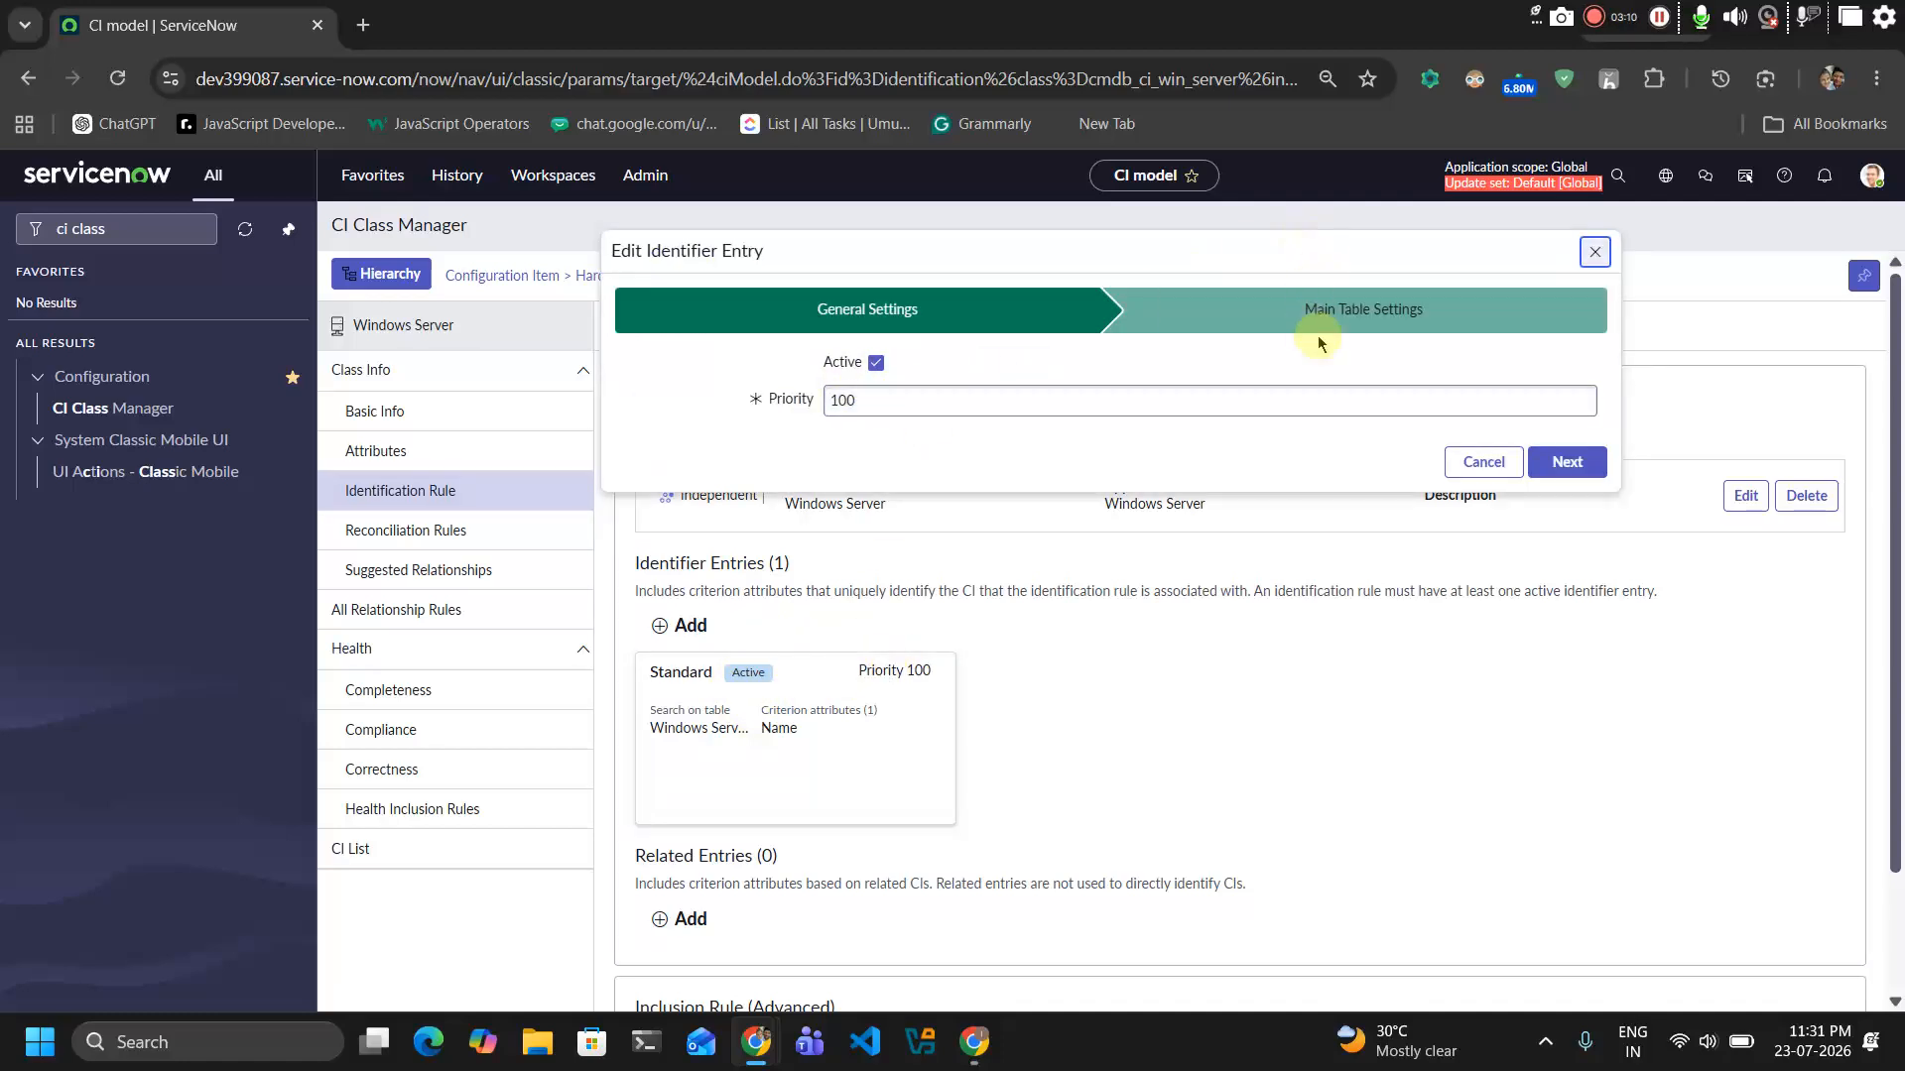
{"action": "left_click", "coordinate": [1341, 316]}
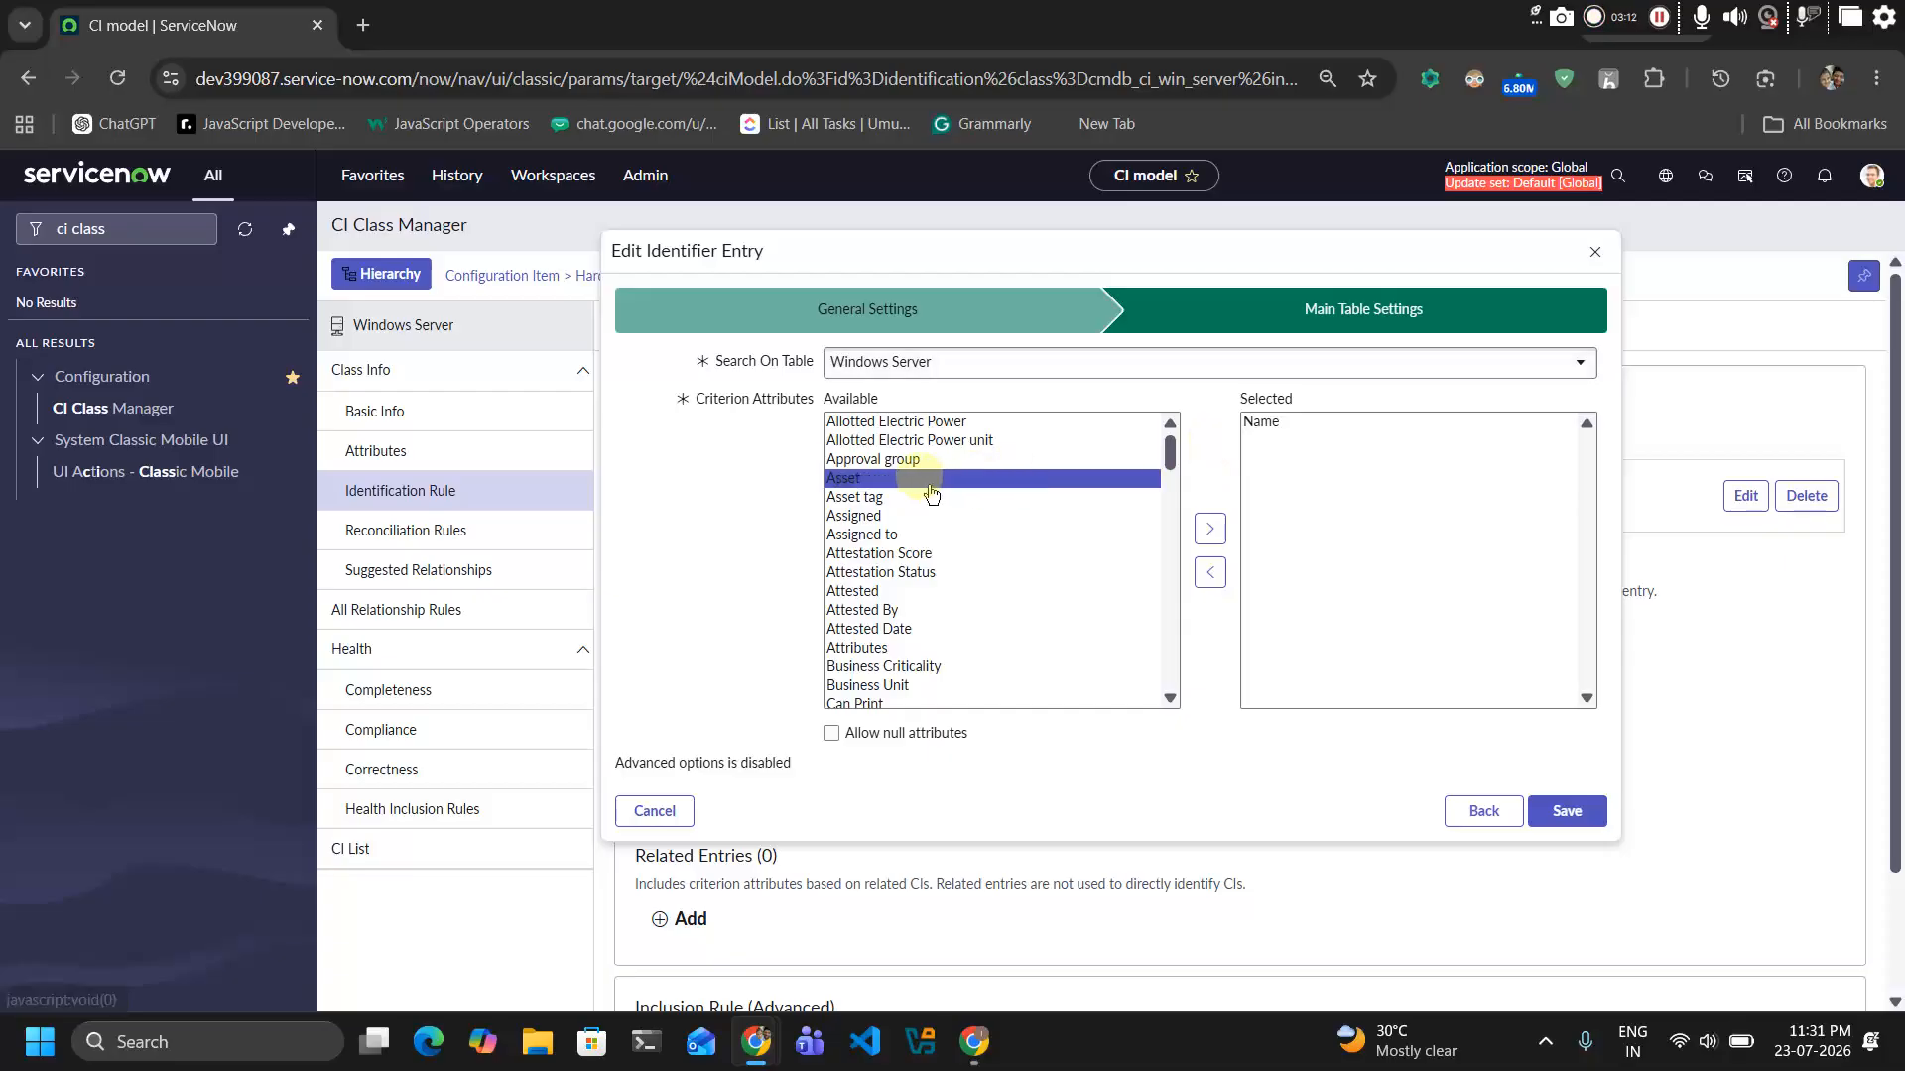
{"action": "left_click", "coordinate": [1289, 422]}
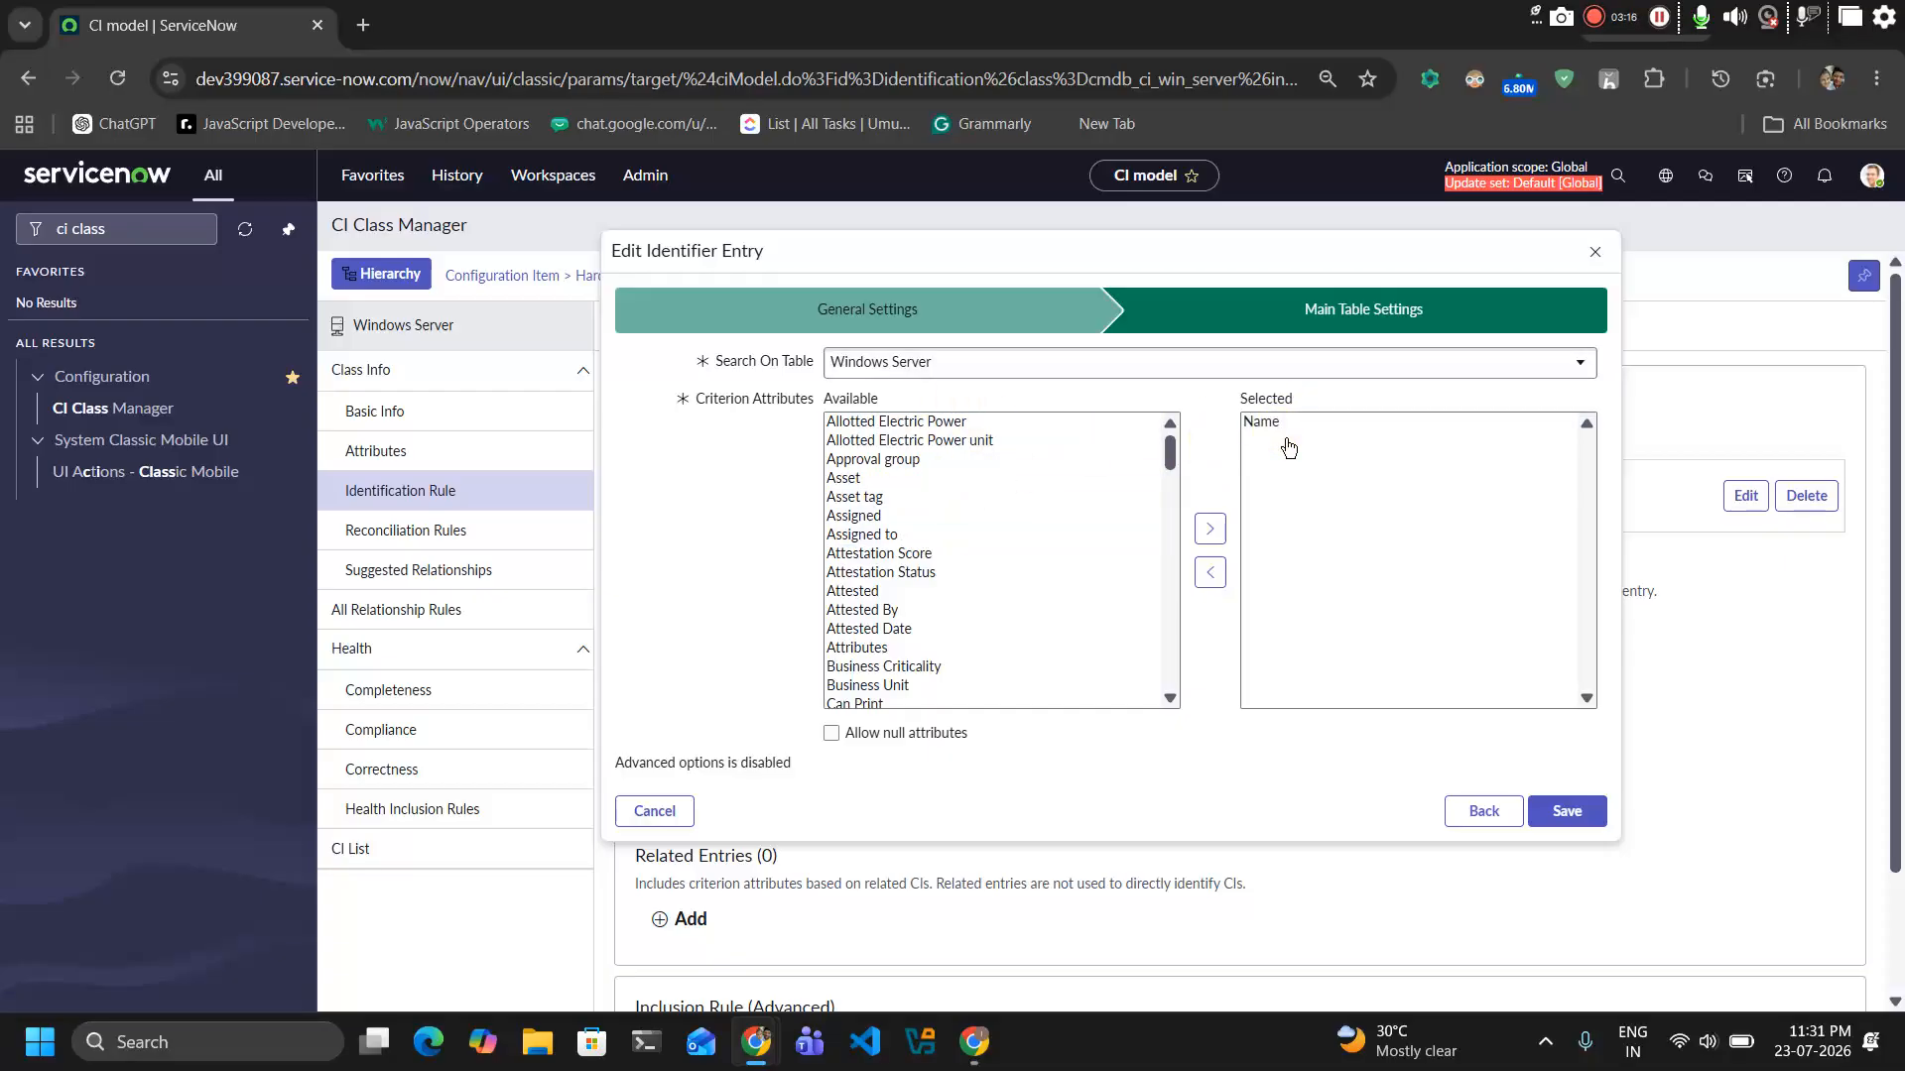
{"action": "left_click", "coordinate": [1595, 252]}
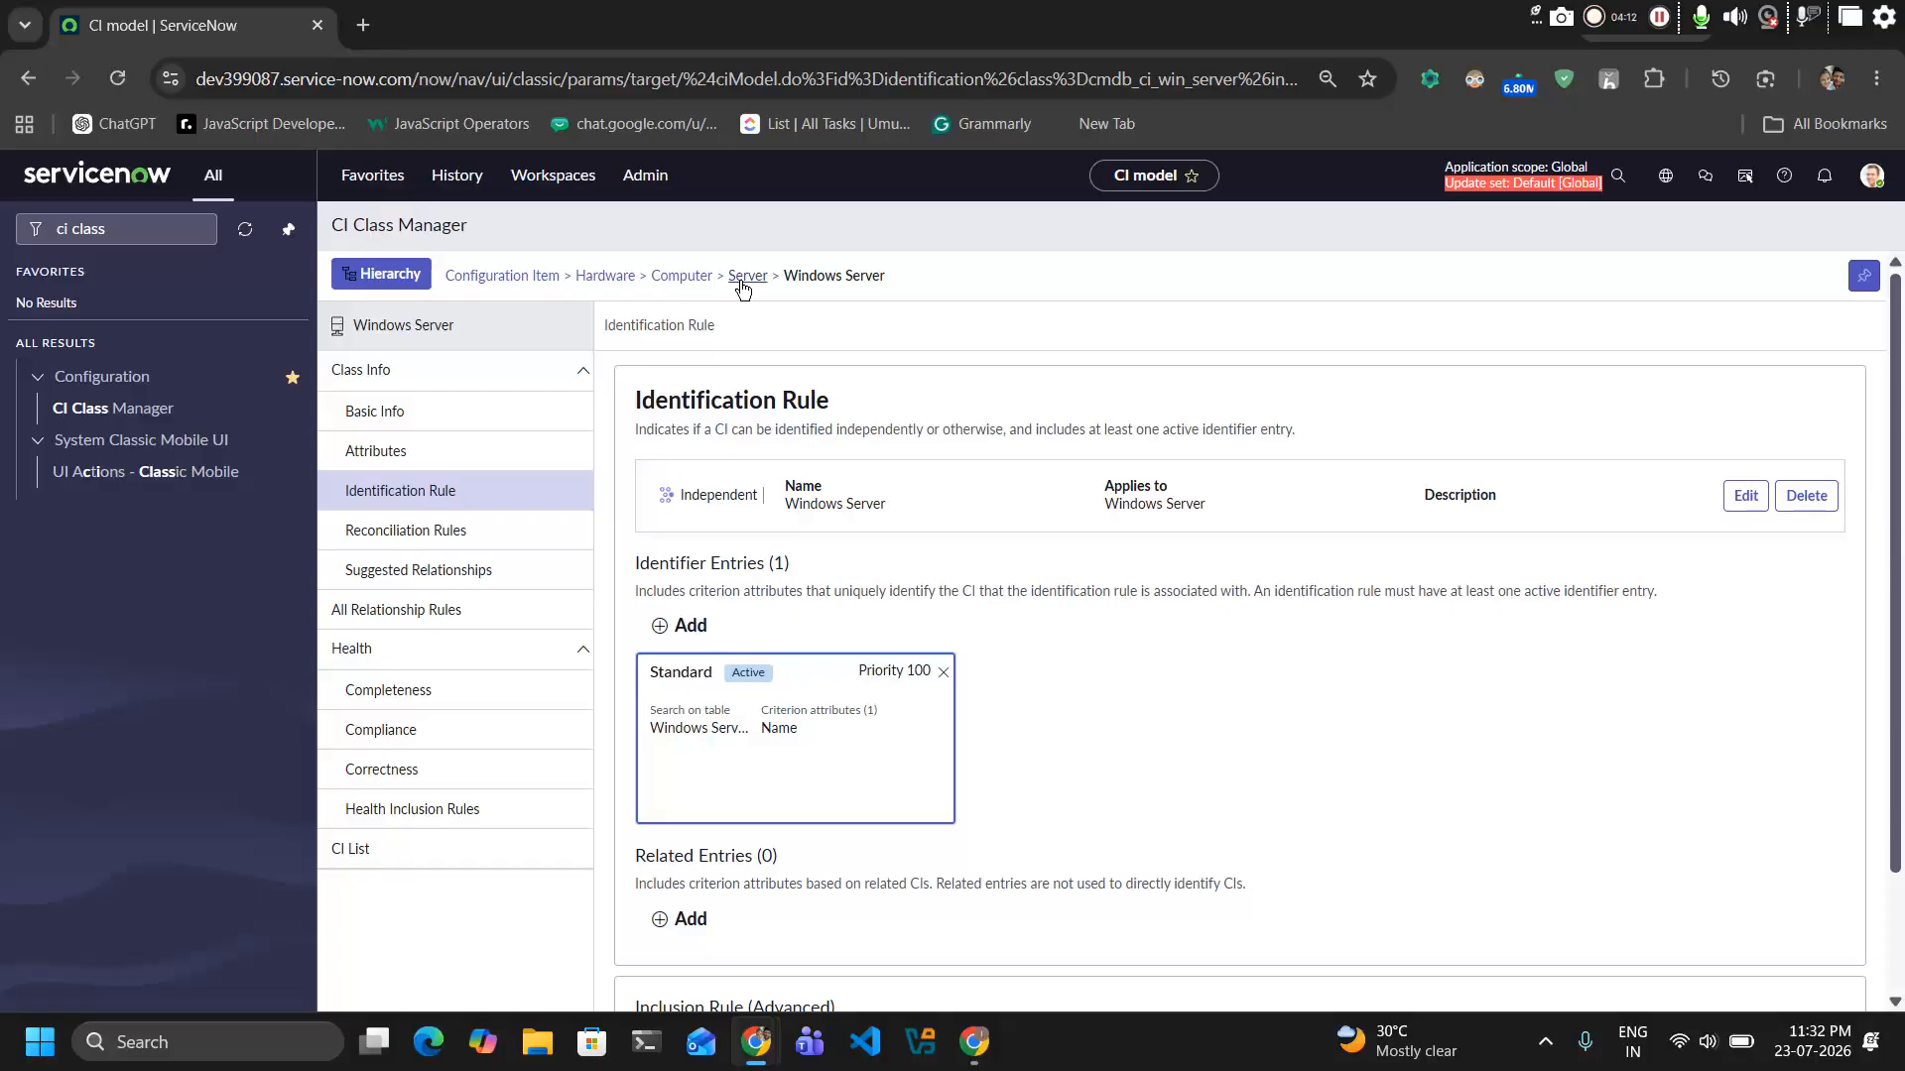
Go up to the parent Server class and examine the identifier entries and related entries of its identification rule
{"action": "left_click", "coordinate": [744, 278]}
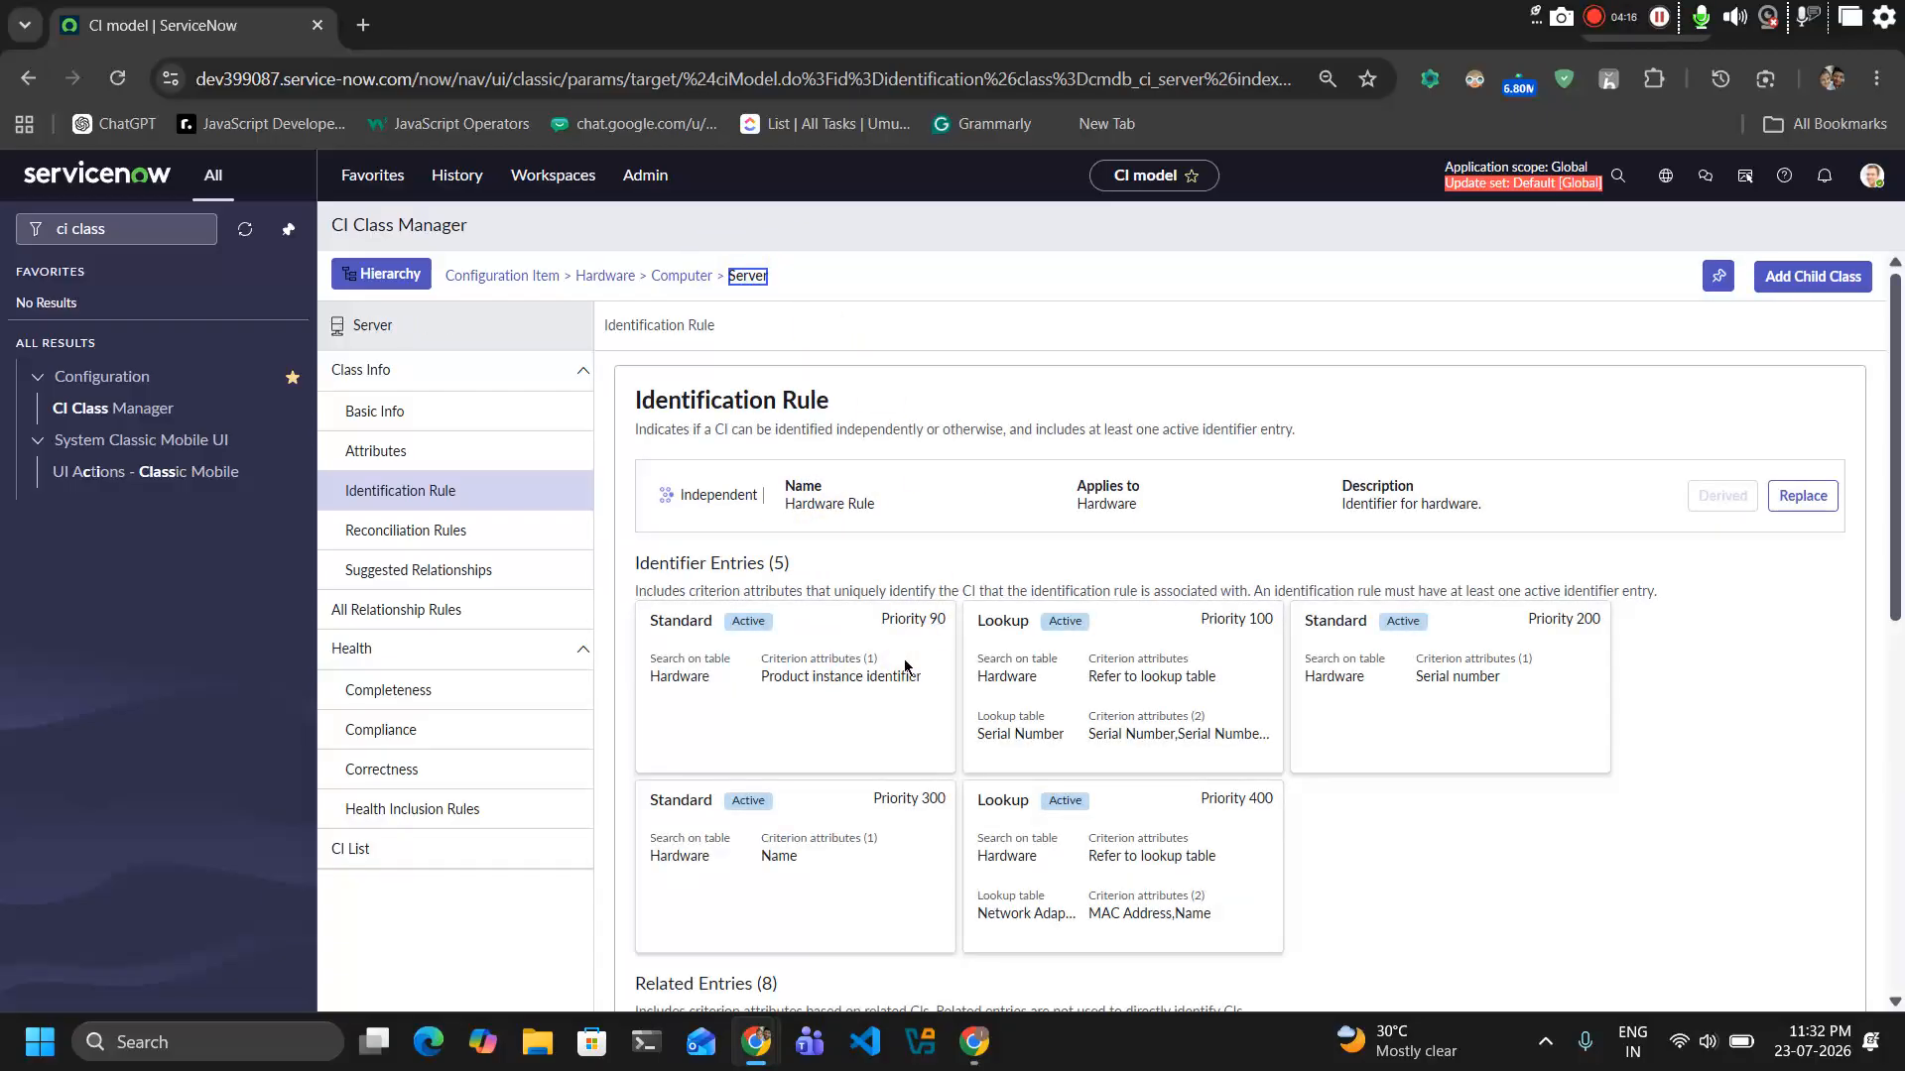
{"action": "scroll", "coordinate": [903, 659], "scroll_direction": "down", "scroll_amount": 2}
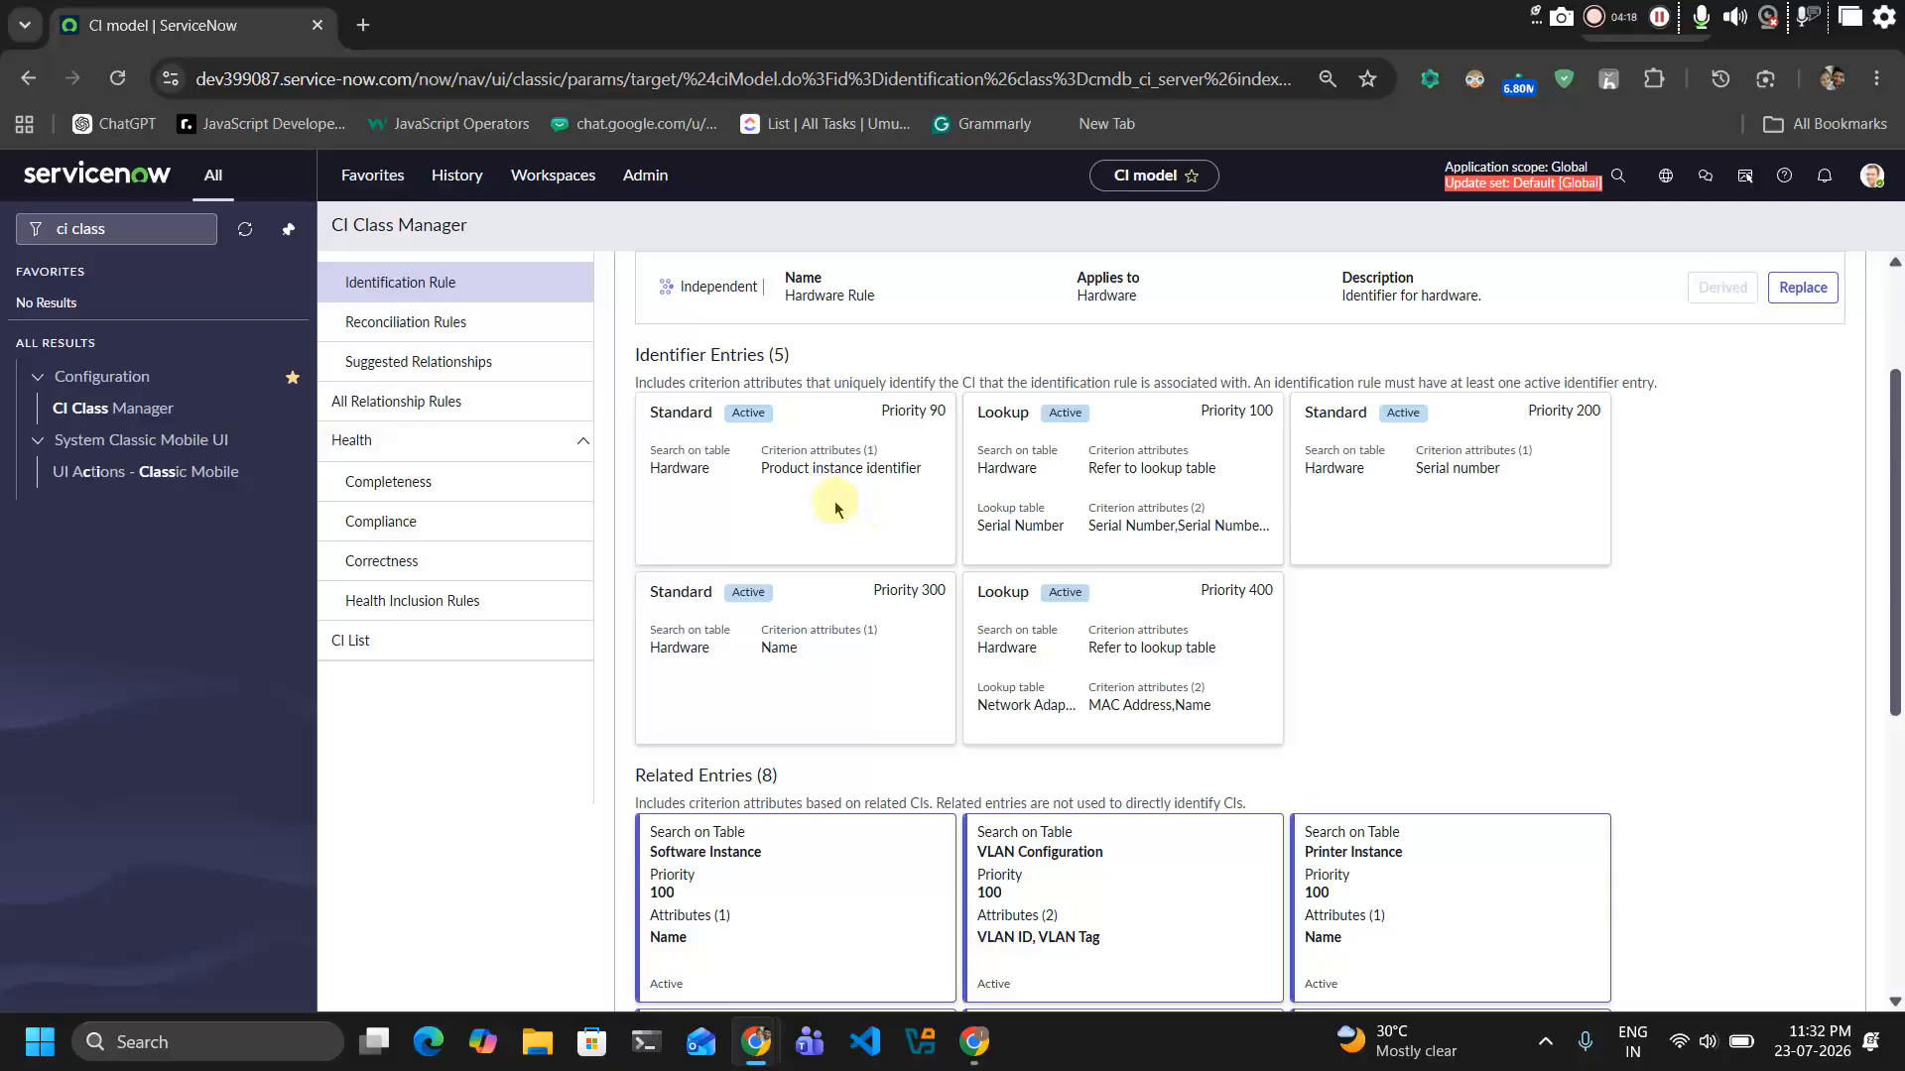
{"action": "scroll", "coordinate": [833, 506], "scroll_direction": "up", "scroll_amount": 1}
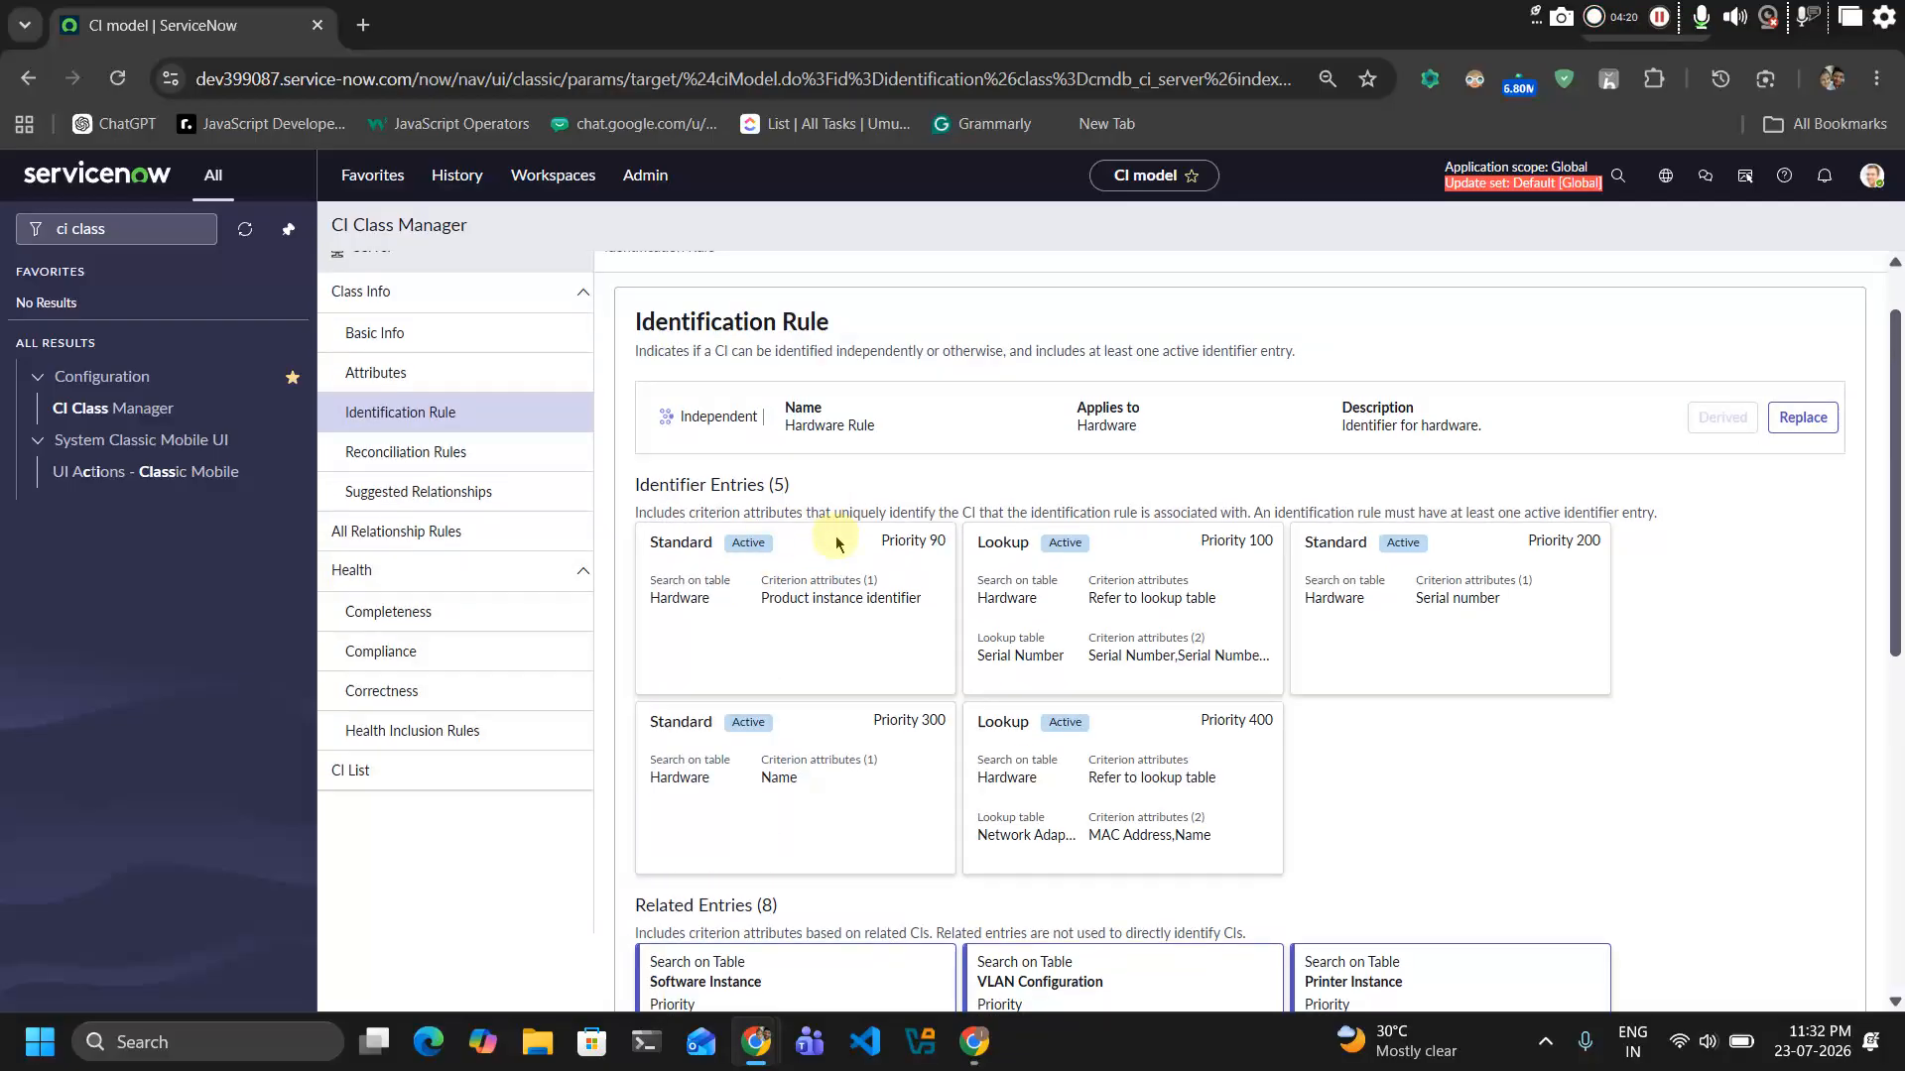
{"action": "scroll", "coordinate": [833, 551], "scroll_direction": "up", "scroll_amount": 1}
{"action": "scroll", "coordinate": [763, 683], "scroll_direction": "down", "scroll_amount": 1}
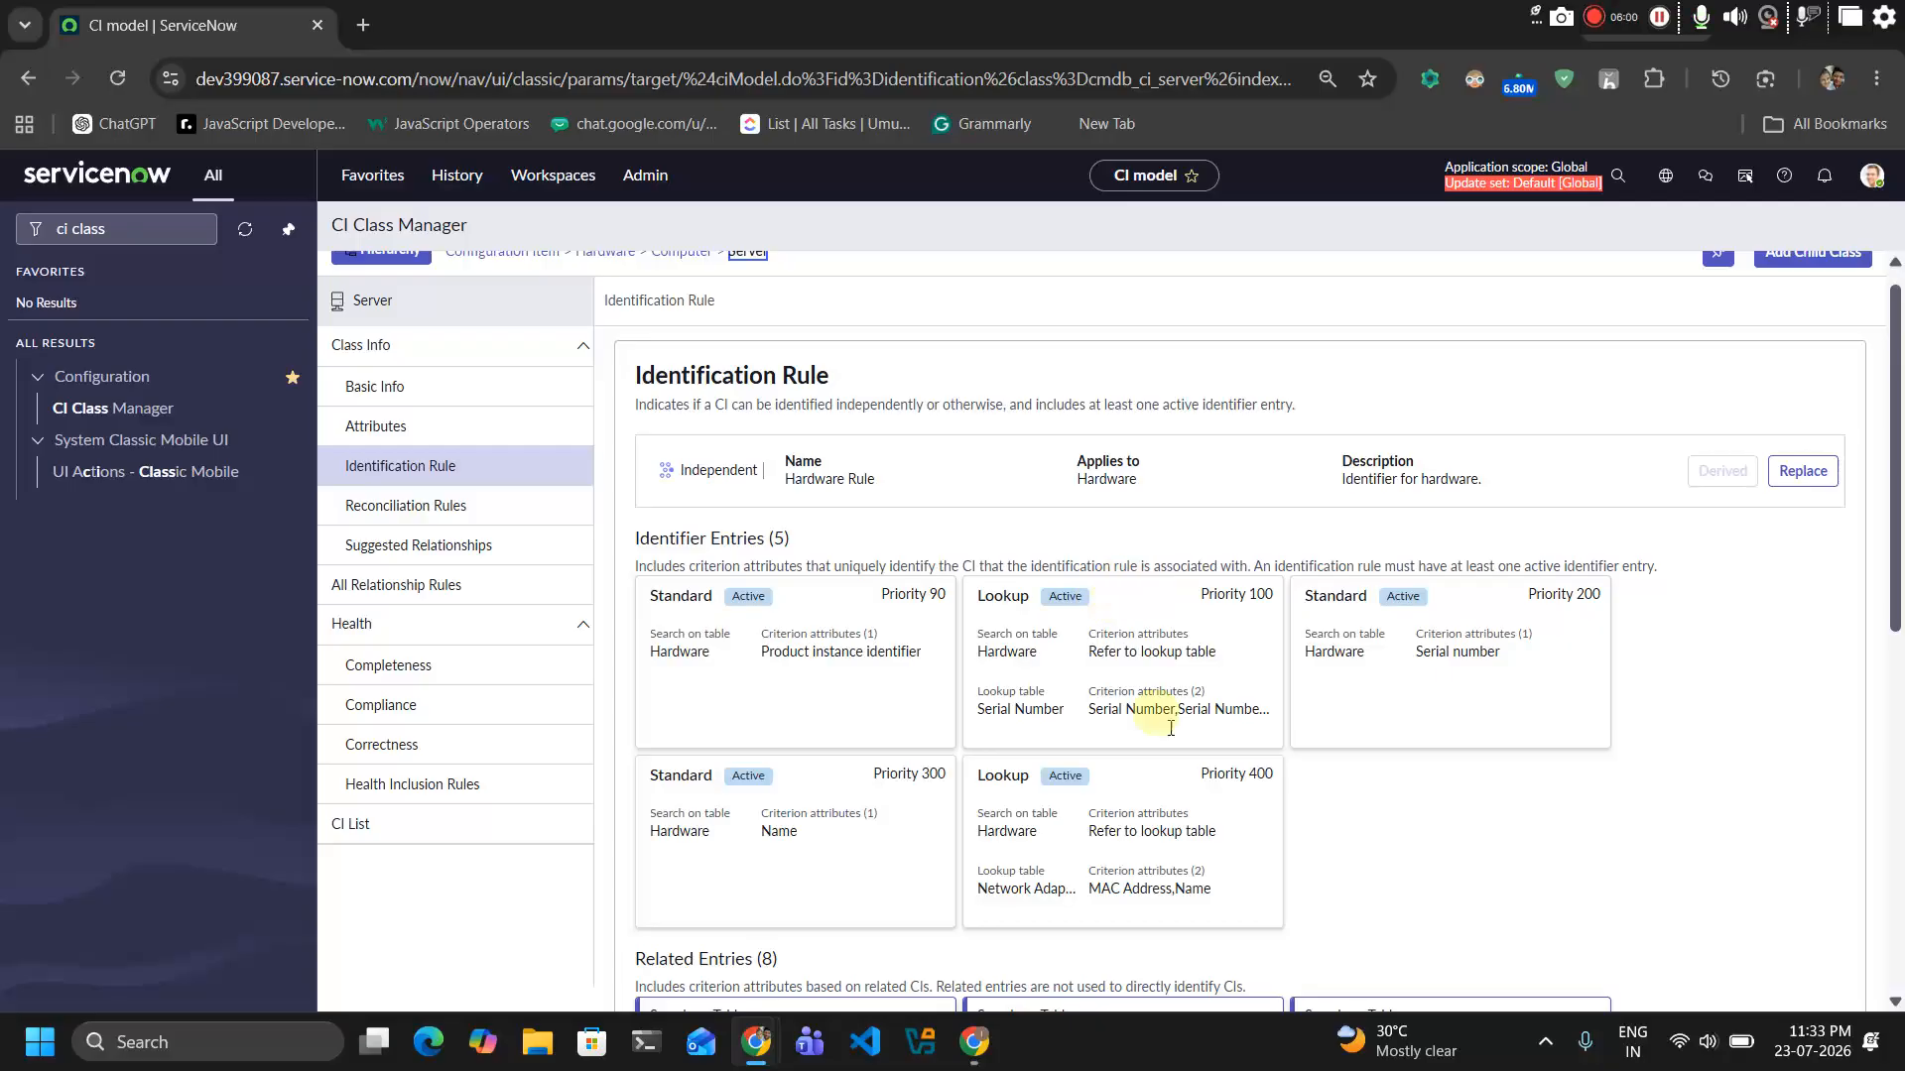
{"action": "scroll", "coordinate": [1095, 690], "scroll_direction": "up", "scroll_amount": 1}
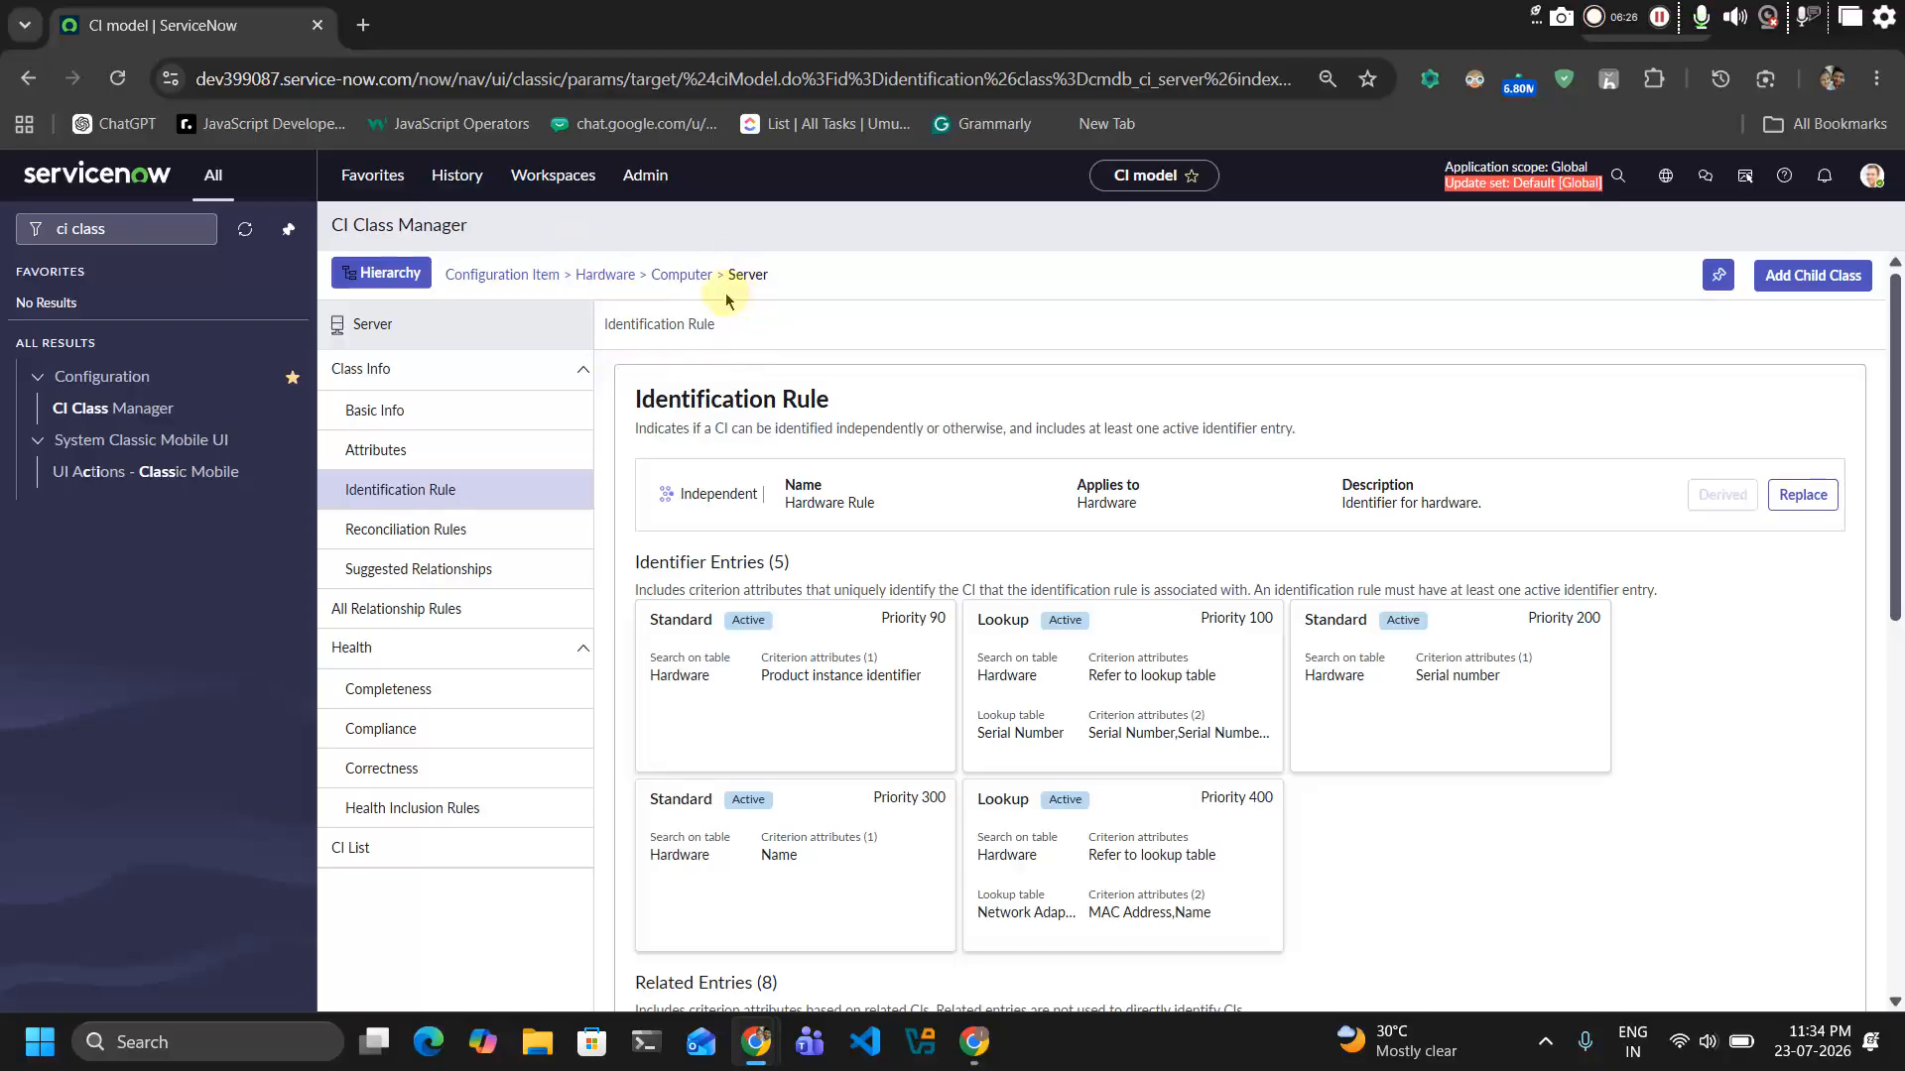
{"action": "left_click", "coordinate": [601, 295]}
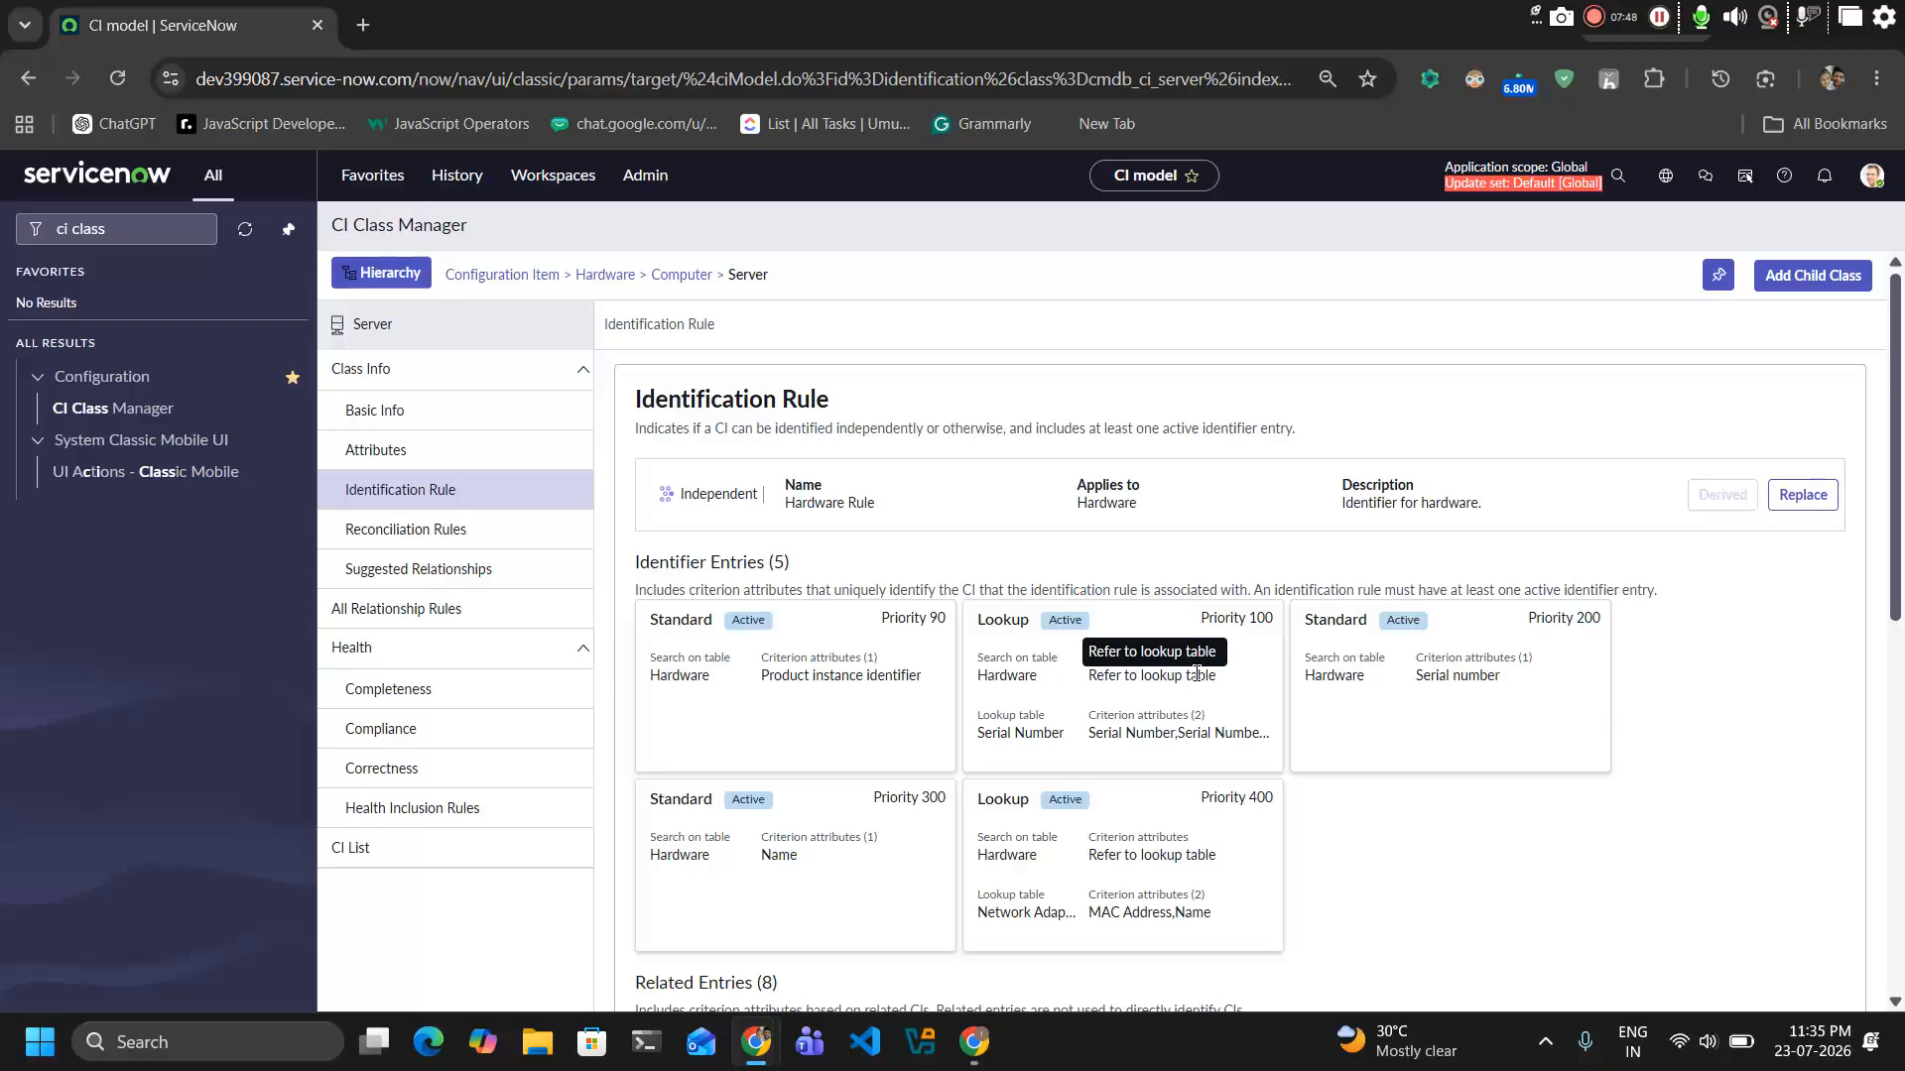
{"action": "scroll", "coordinate": [1198, 674], "scroll_direction": "down", "scroll_amount": 1}
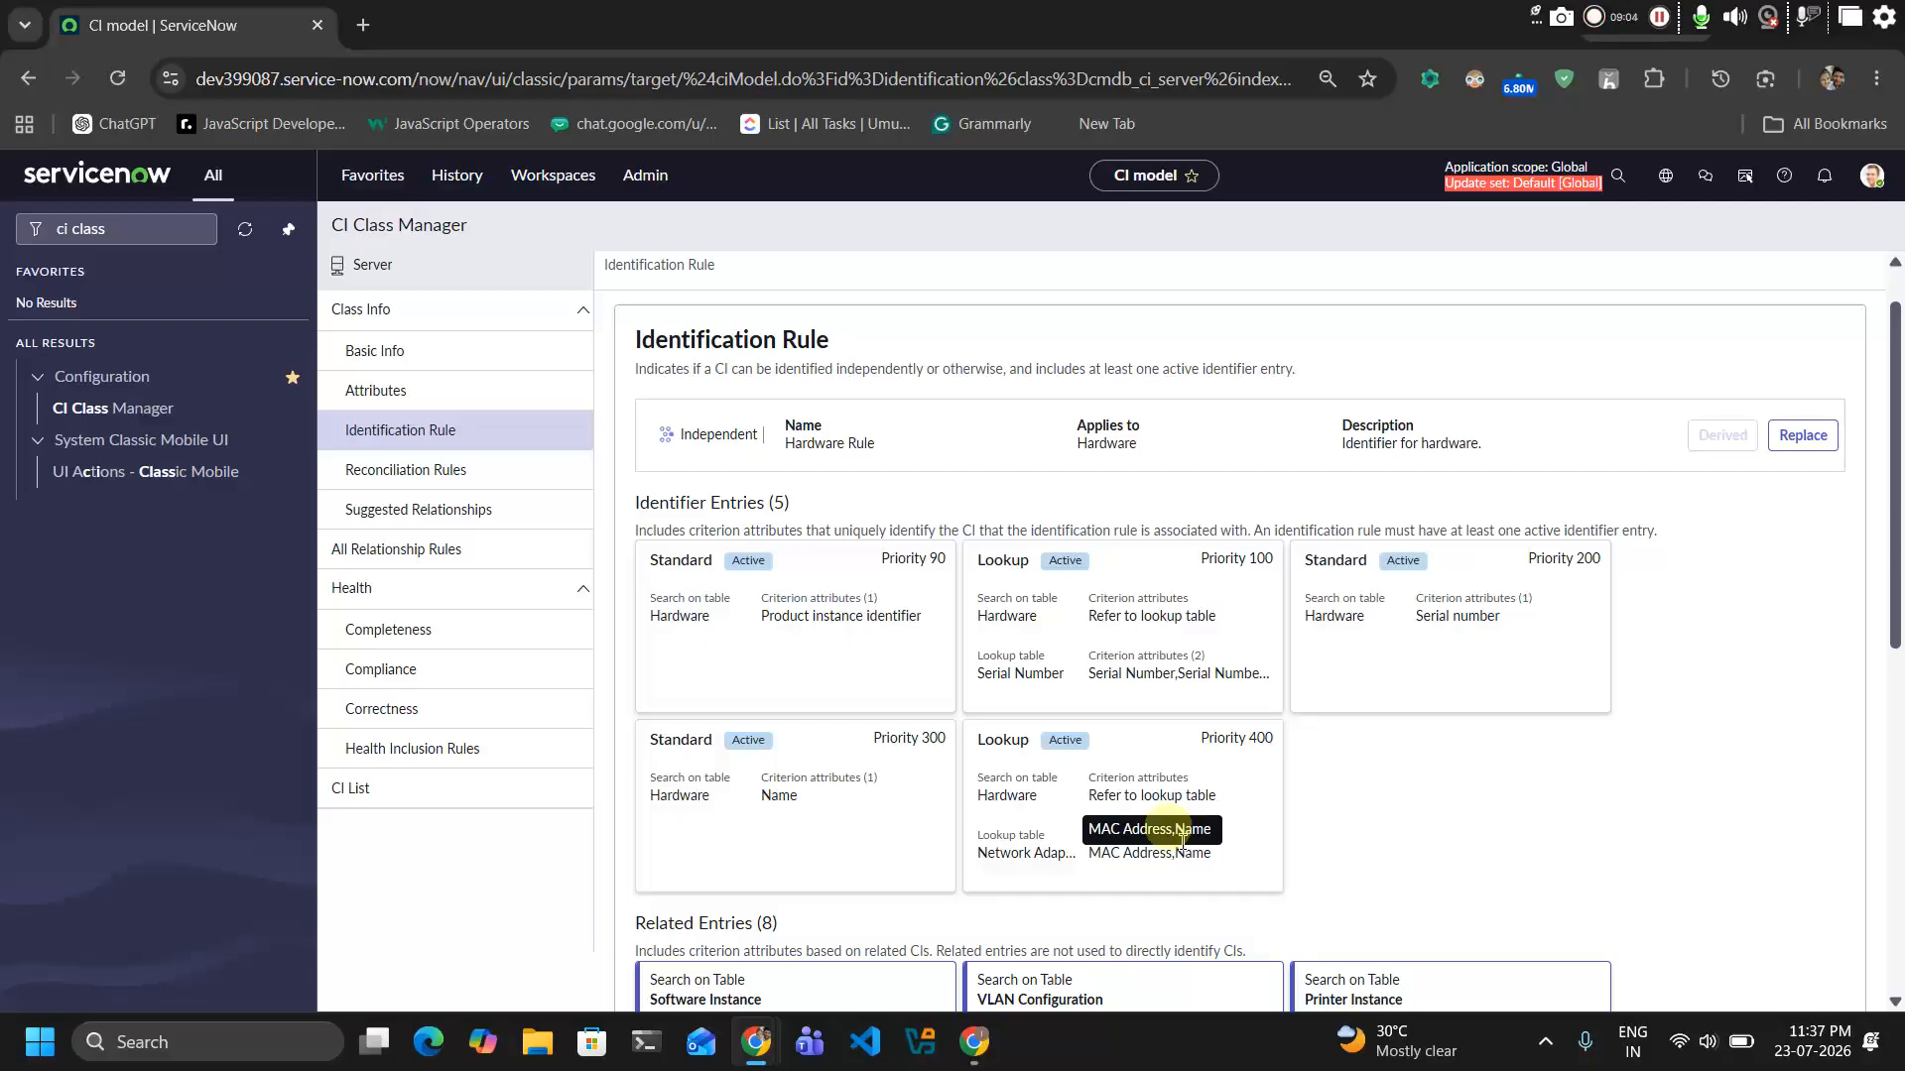
{"action": "scroll", "coordinate": [949, 548], "scroll_direction": "down", "scroll_amount": 1}
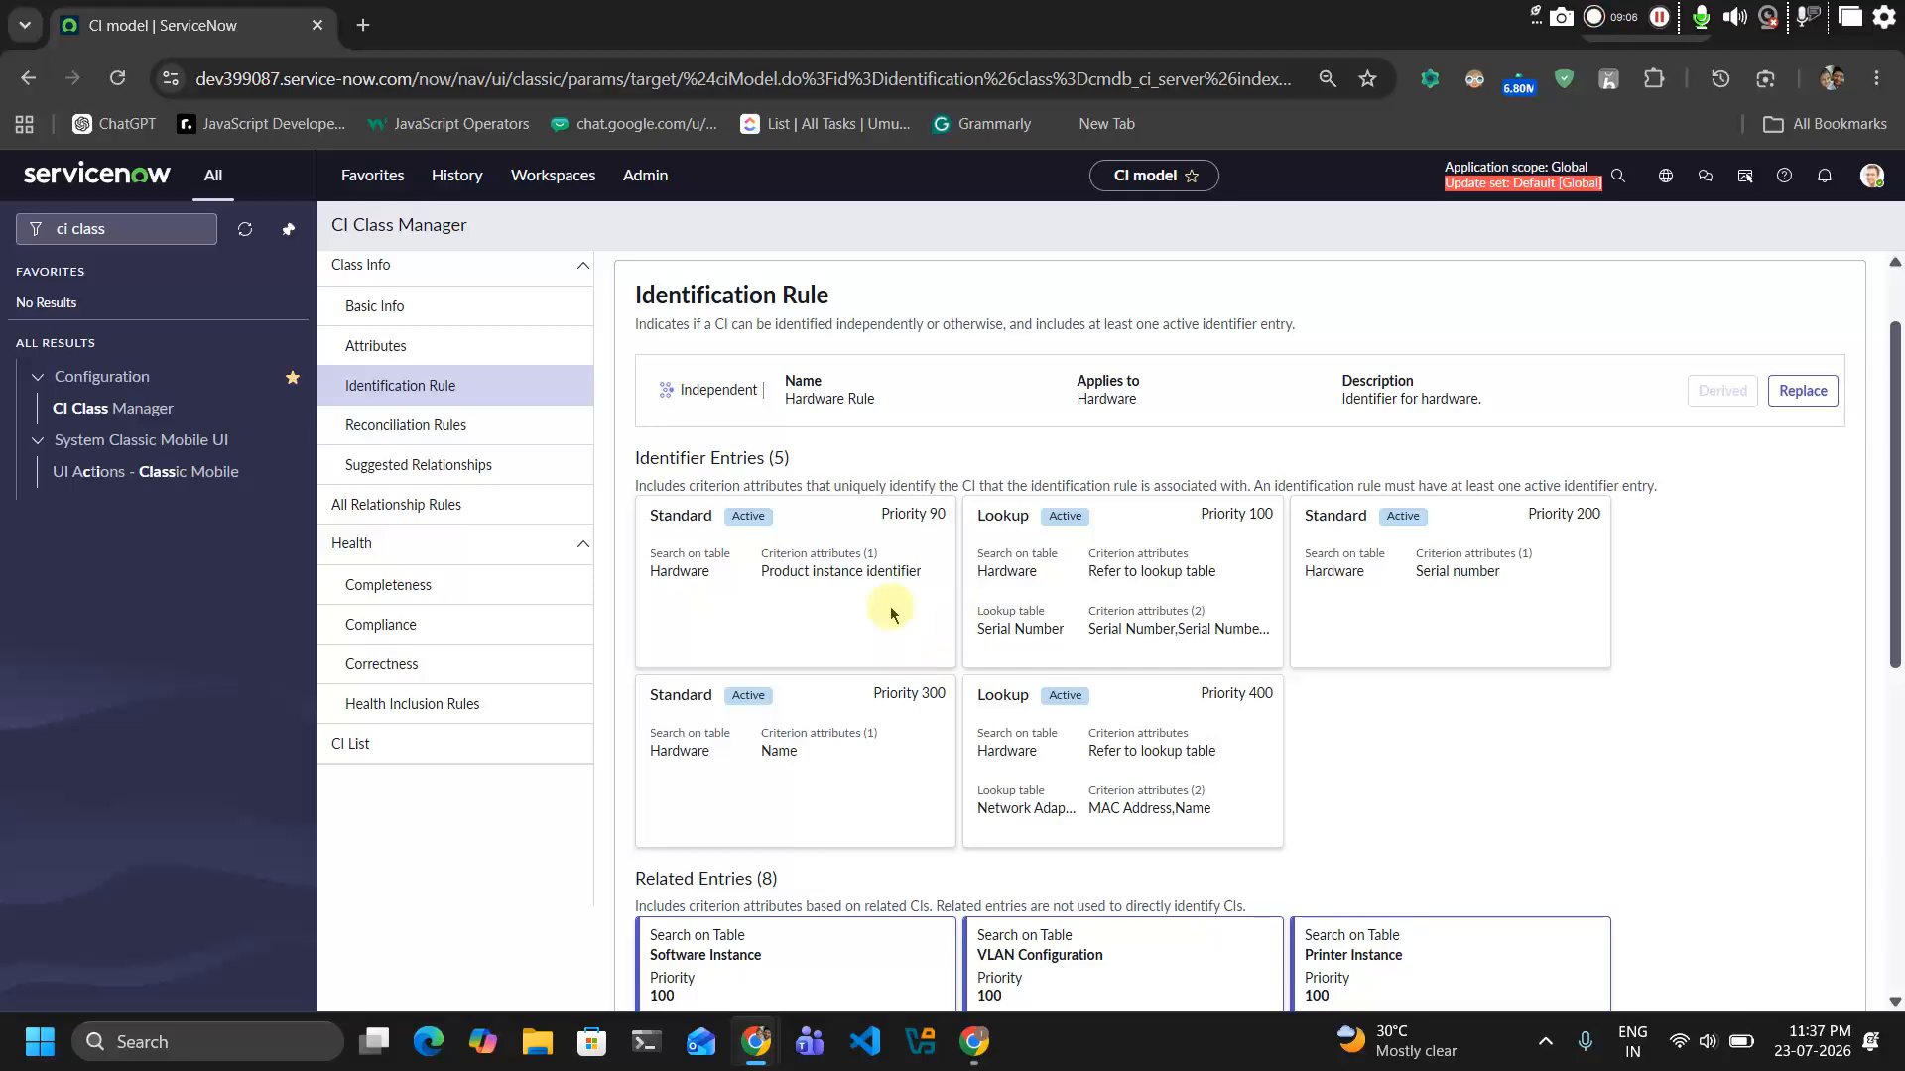
{"action": "scroll", "coordinate": [888, 600], "scroll_direction": "up", "scroll_amount": 2}
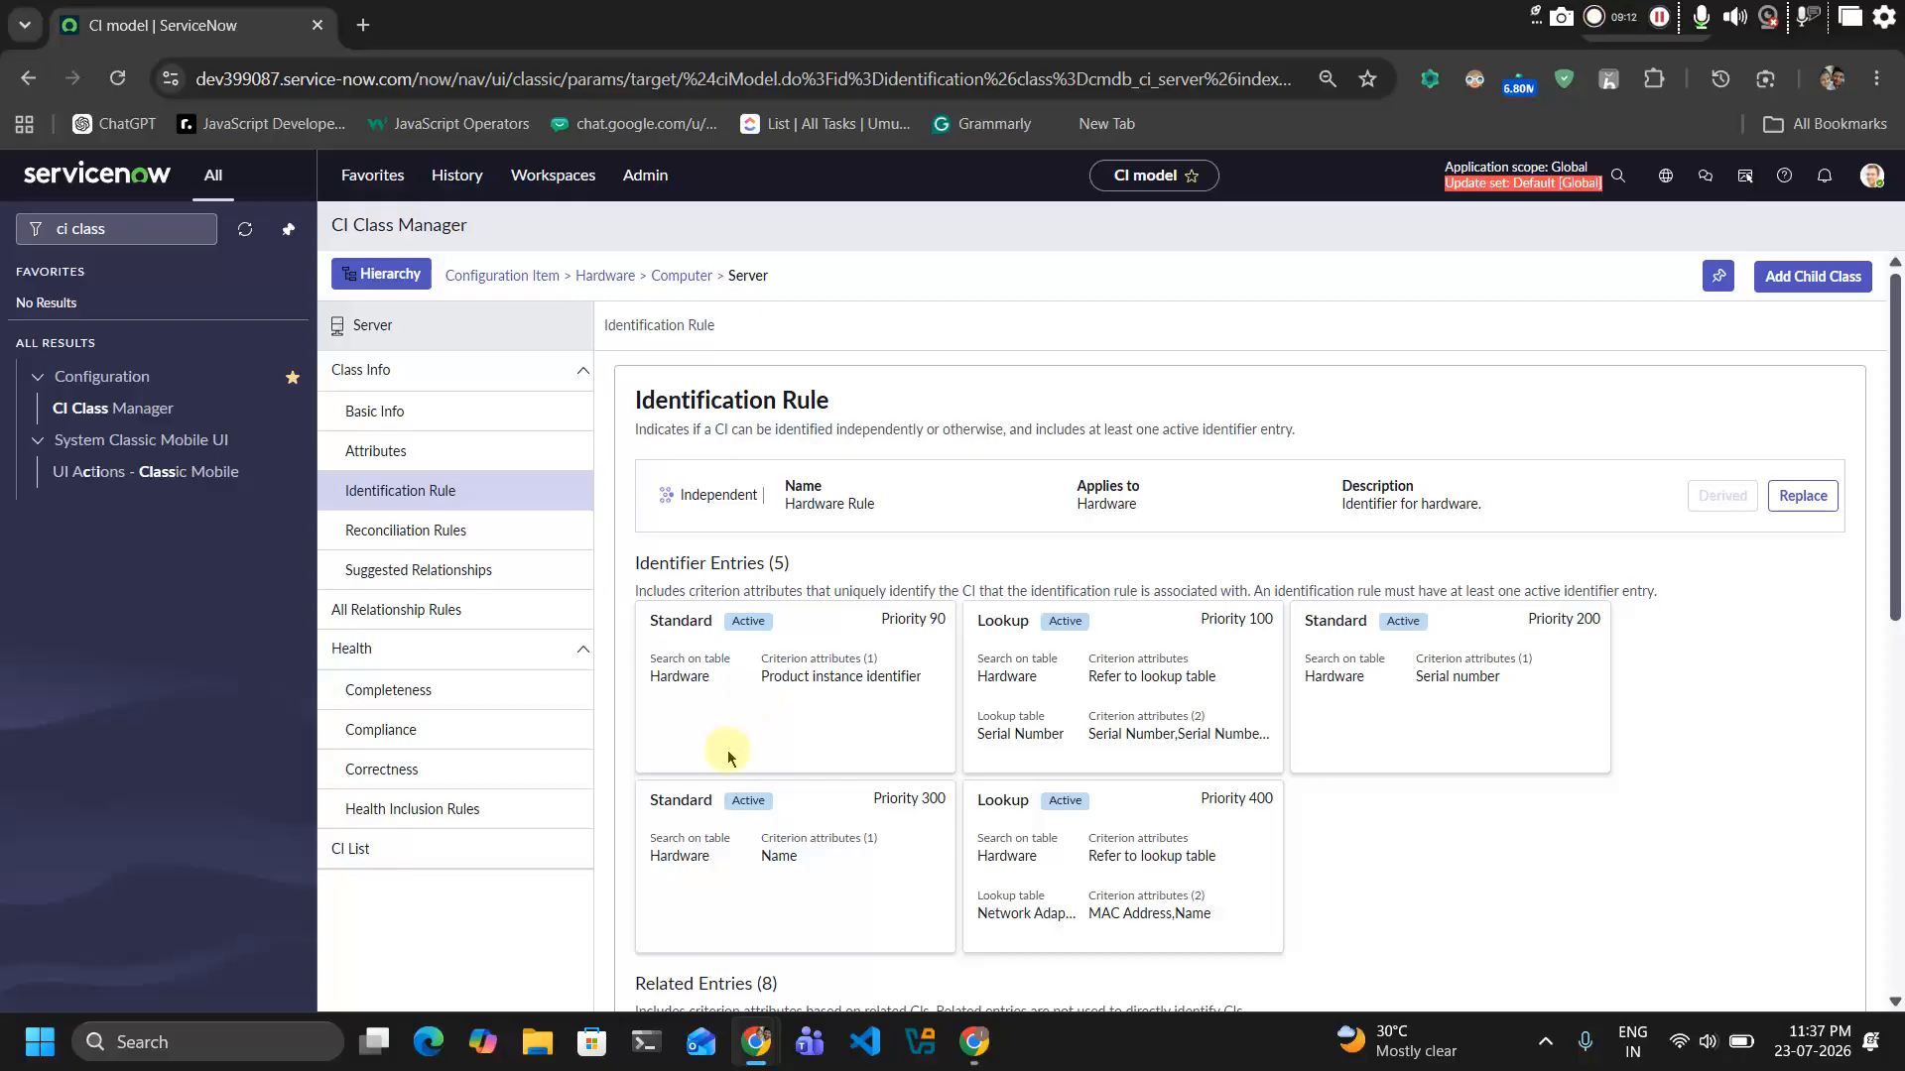
Find Windows Server in the CI class hierarchy and review its identification rule down to the inclusion rule section
{"action": "left_click", "coordinate": [382, 274]}
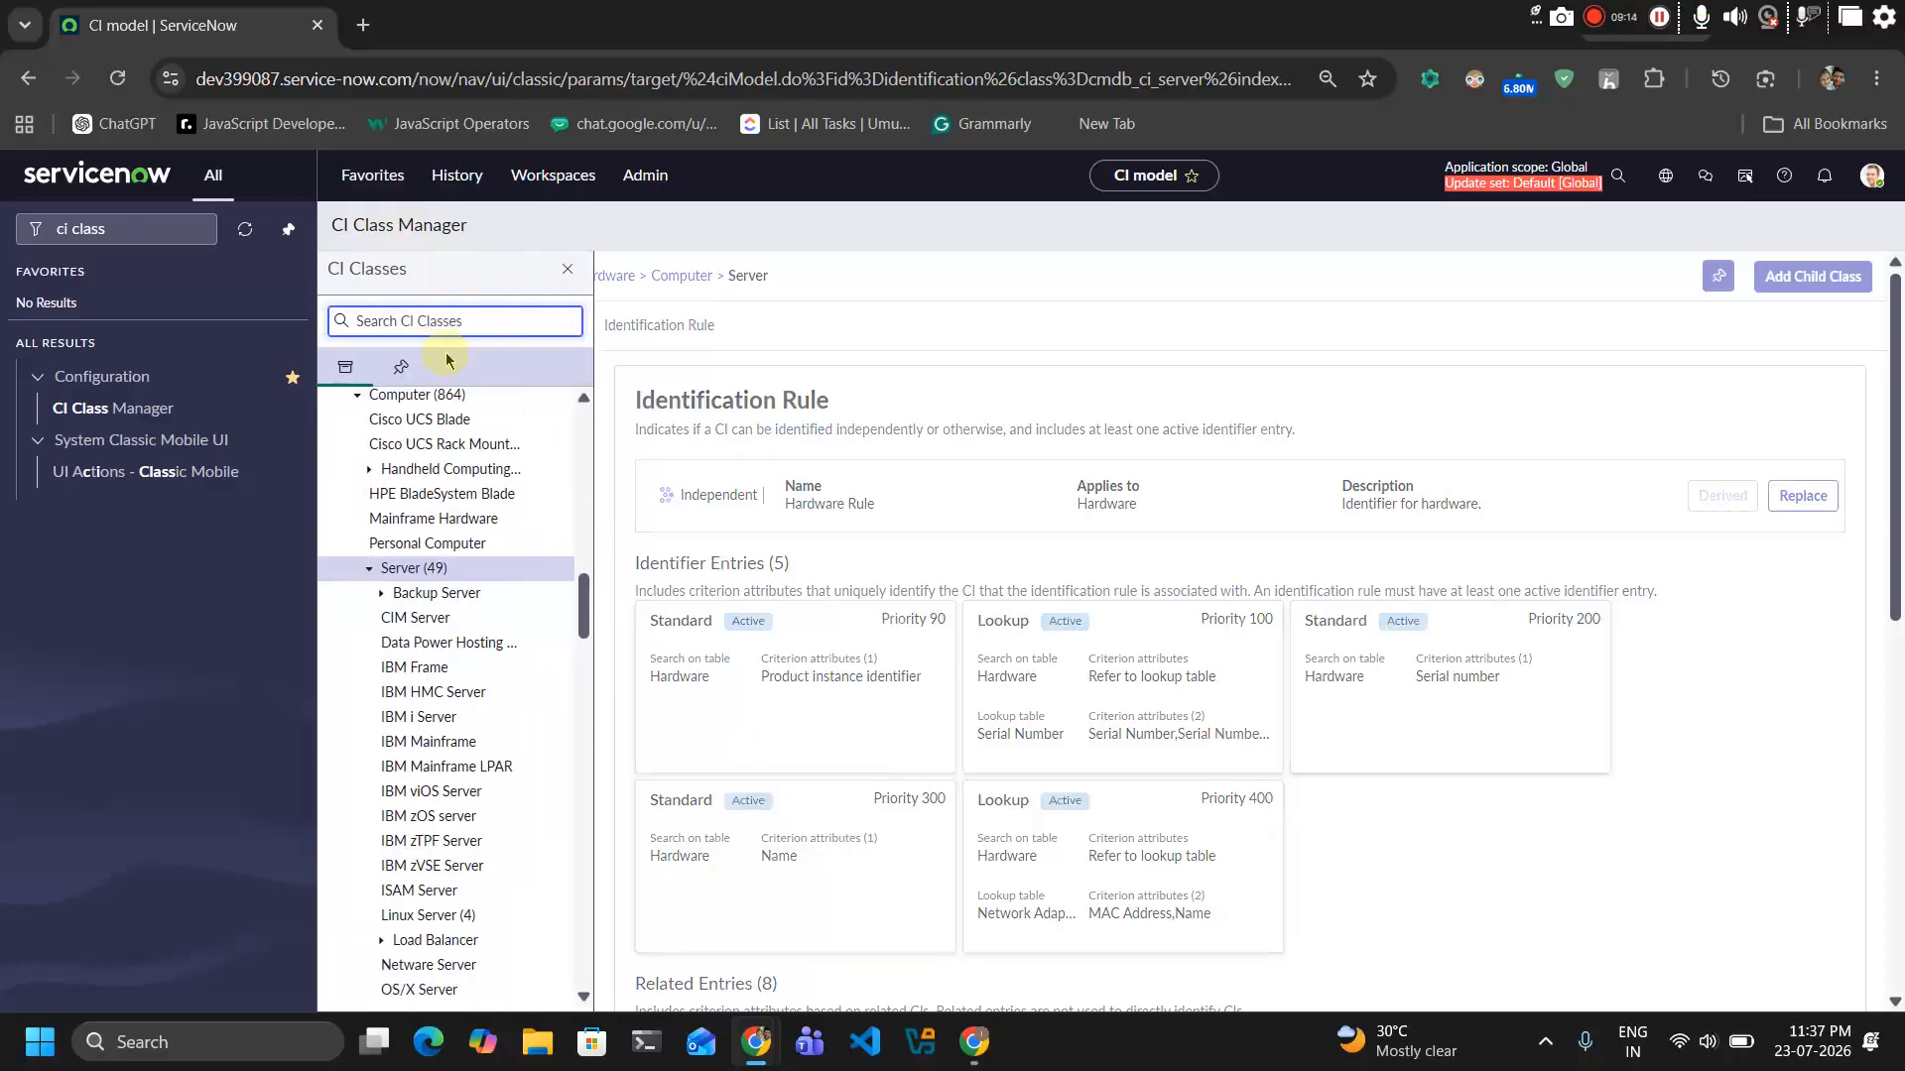
{"action": "scroll", "coordinate": [496, 863], "scroll_direction": "down", "scroll_amount": 3}
{"action": "scroll", "coordinate": [500, 720], "scroll_direction": "down", "scroll_amount": 2}
{"action": "scroll", "coordinate": [500, 720], "scroll_direction": "up", "scroll_amount": 2}
{"action": "scroll", "coordinate": [499, 718], "scroll_direction": "up", "scroll_amount": 3}
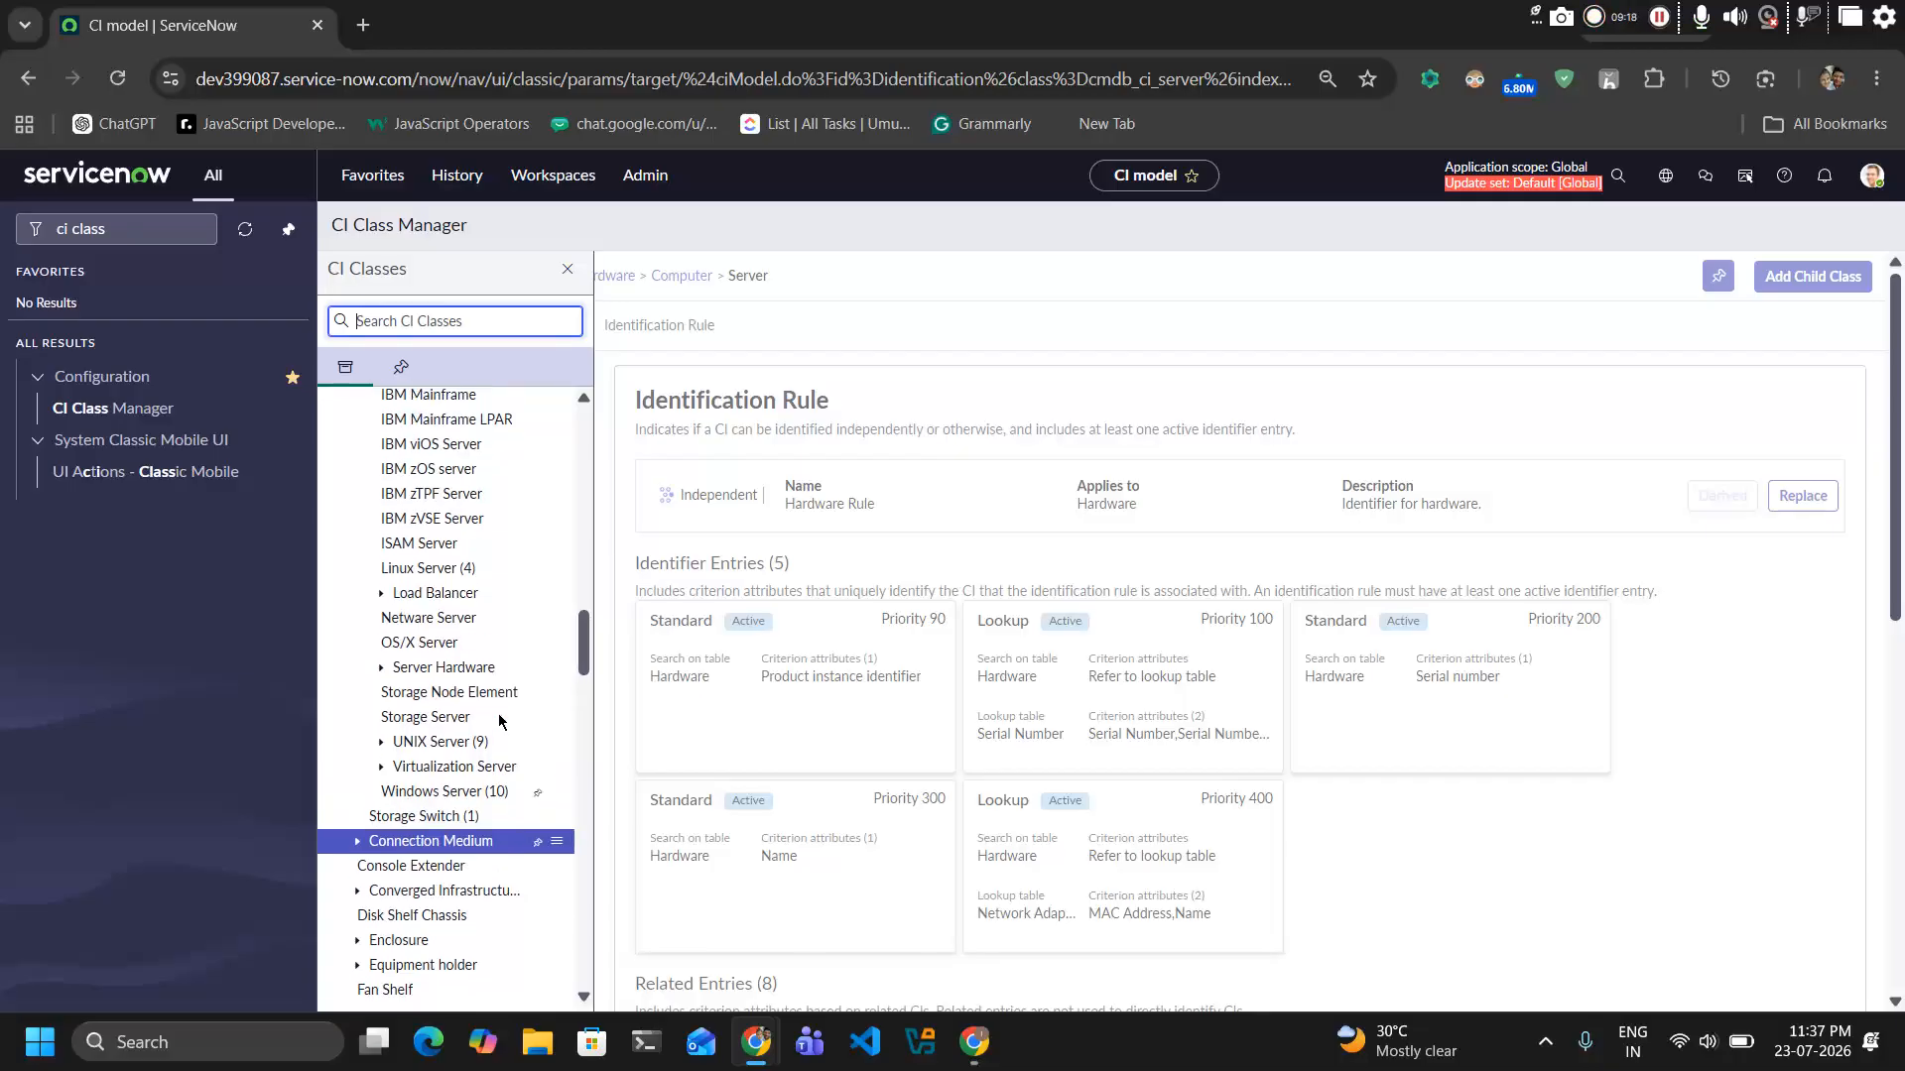
{"action": "scroll", "coordinate": [498, 715], "scroll_direction": "down", "scroll_amount": 10}
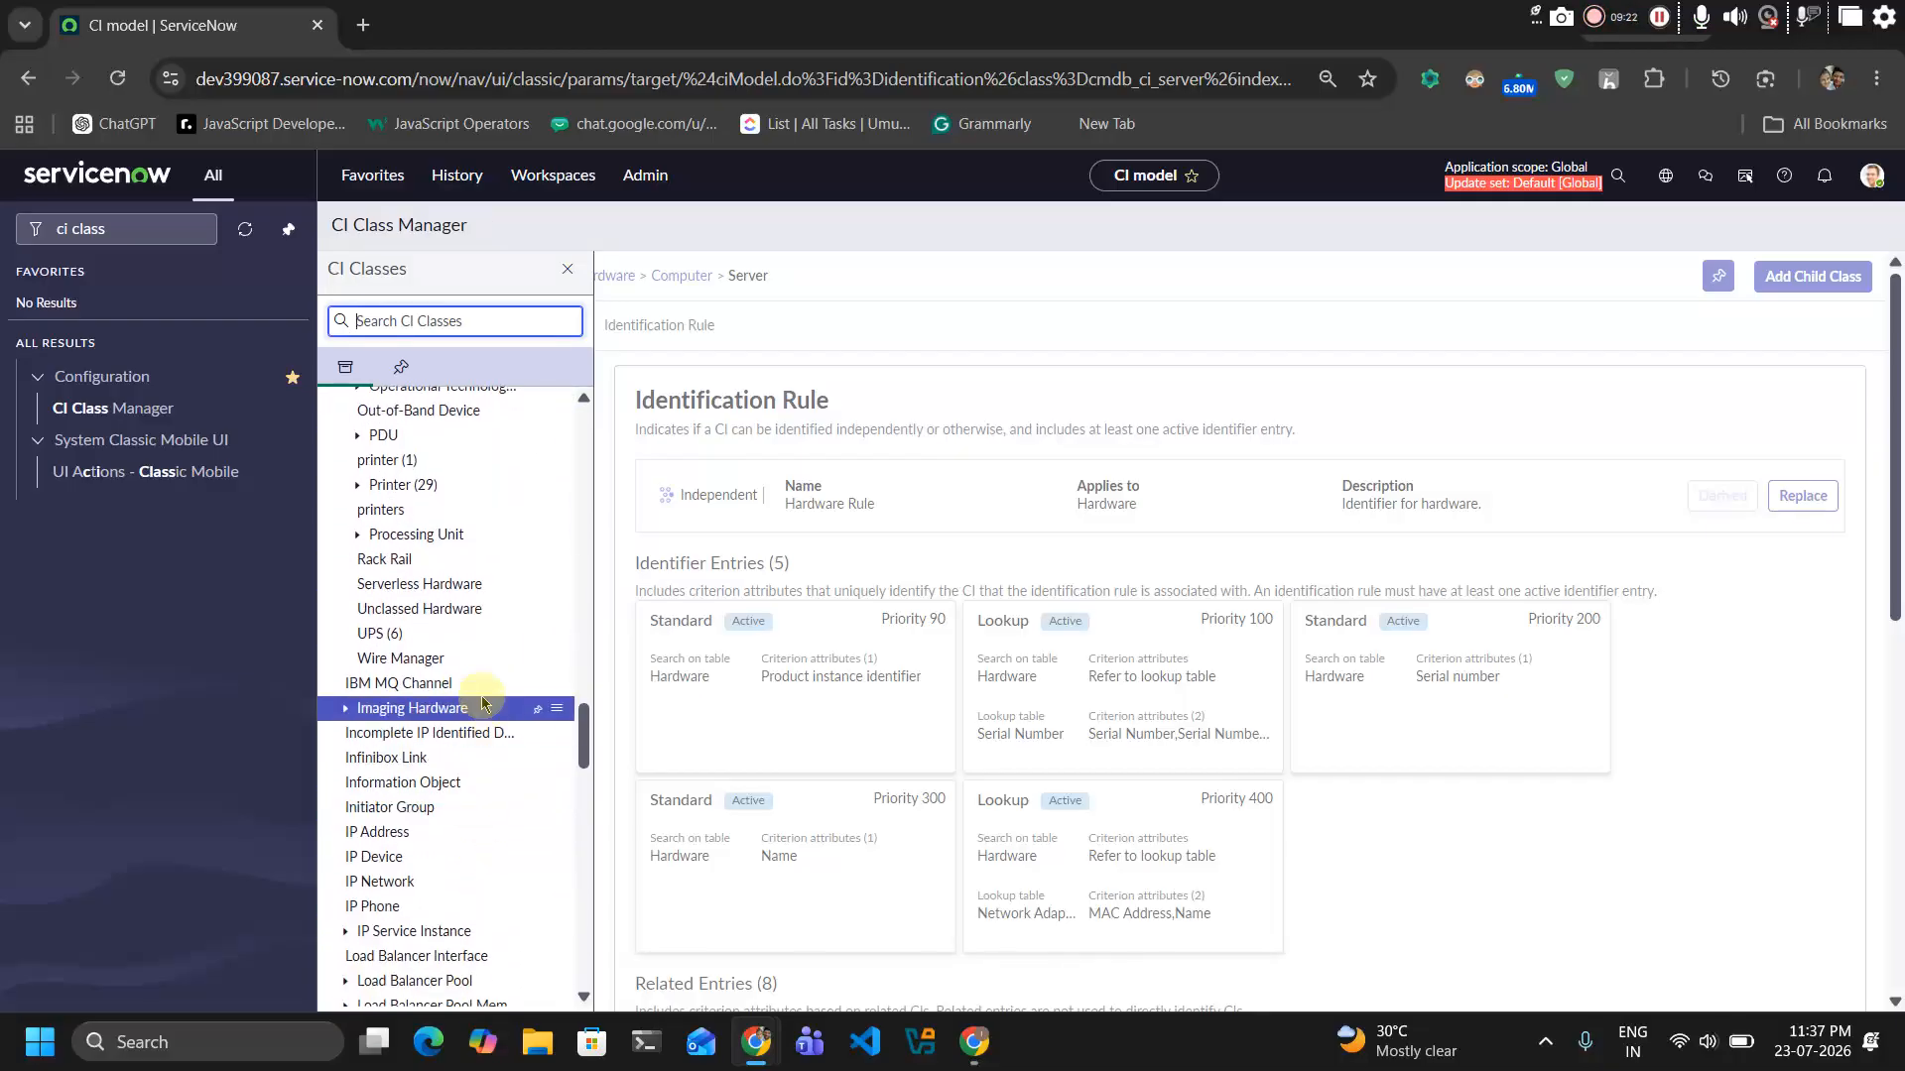
{"action": "type", "text": "windo"}
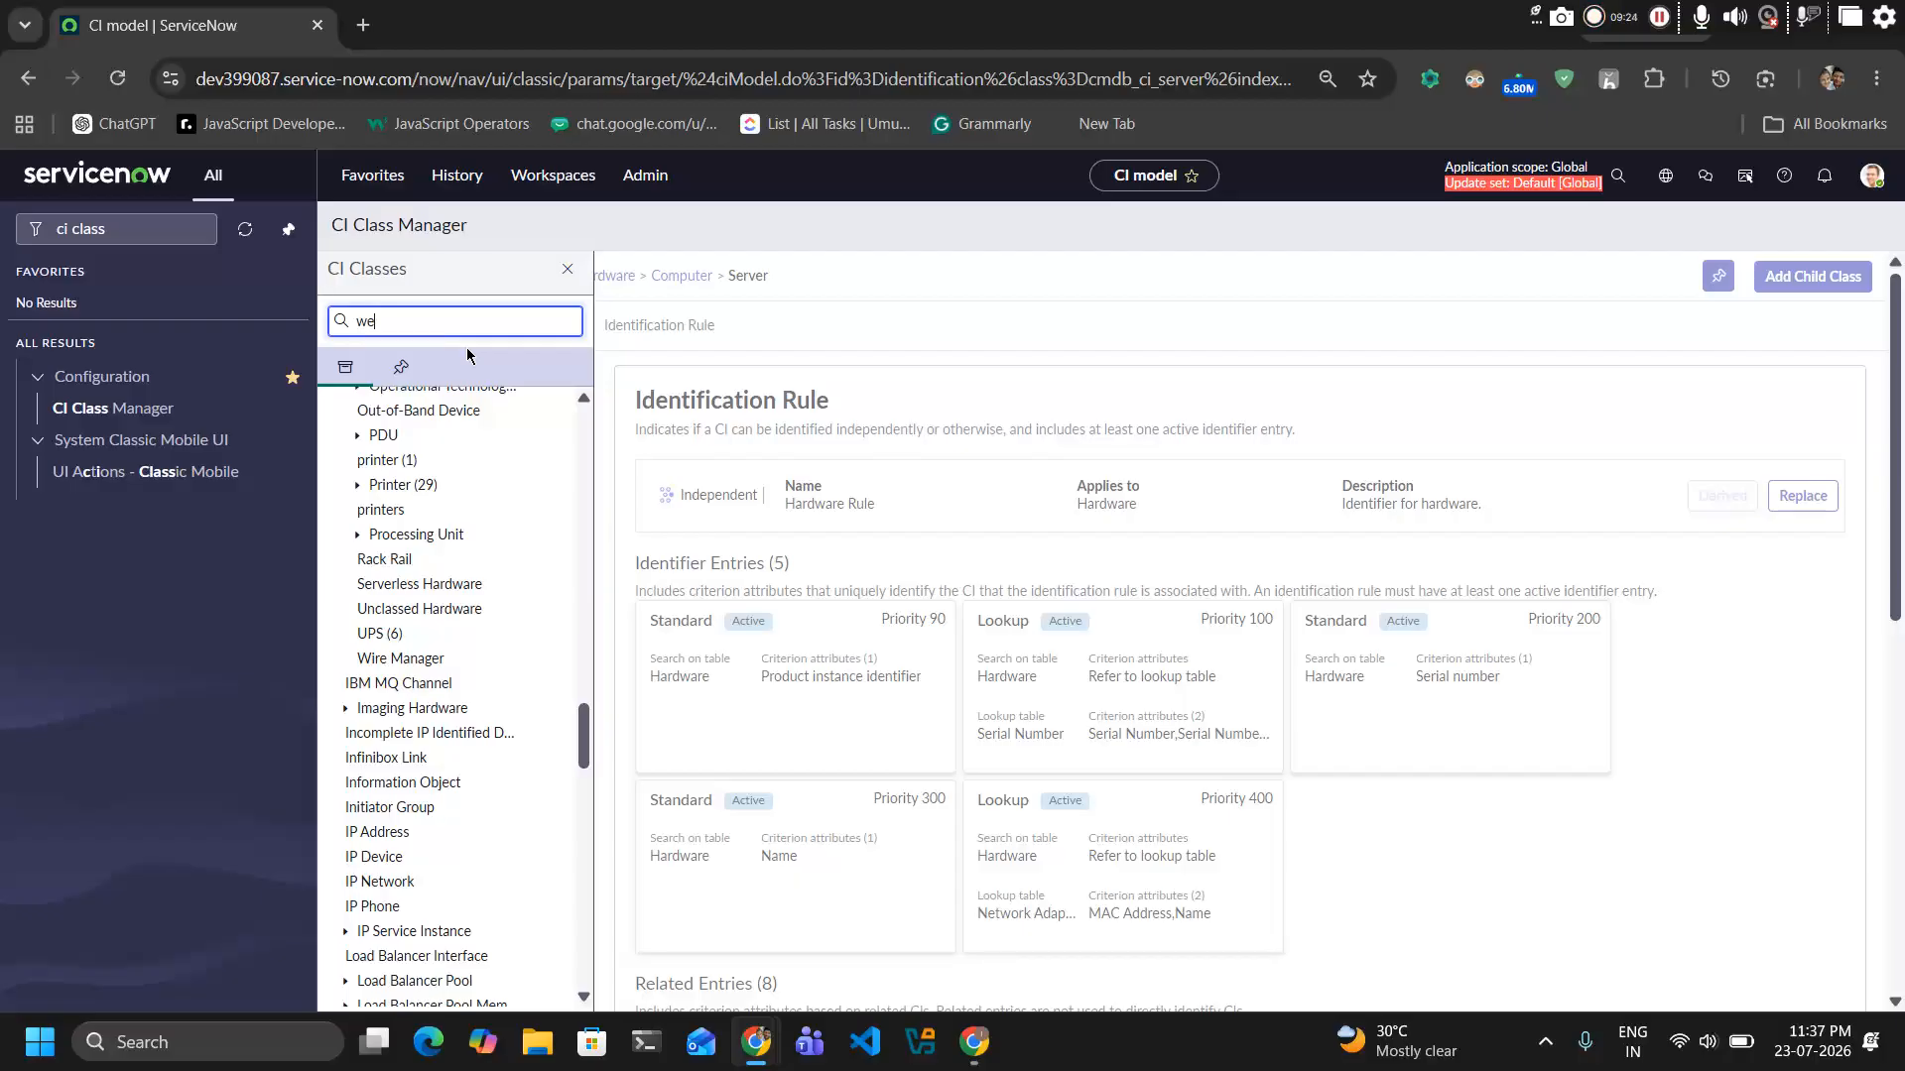
{"action": "type", "text": "w"}
{"action": "left_click", "coordinate": [443, 369]}
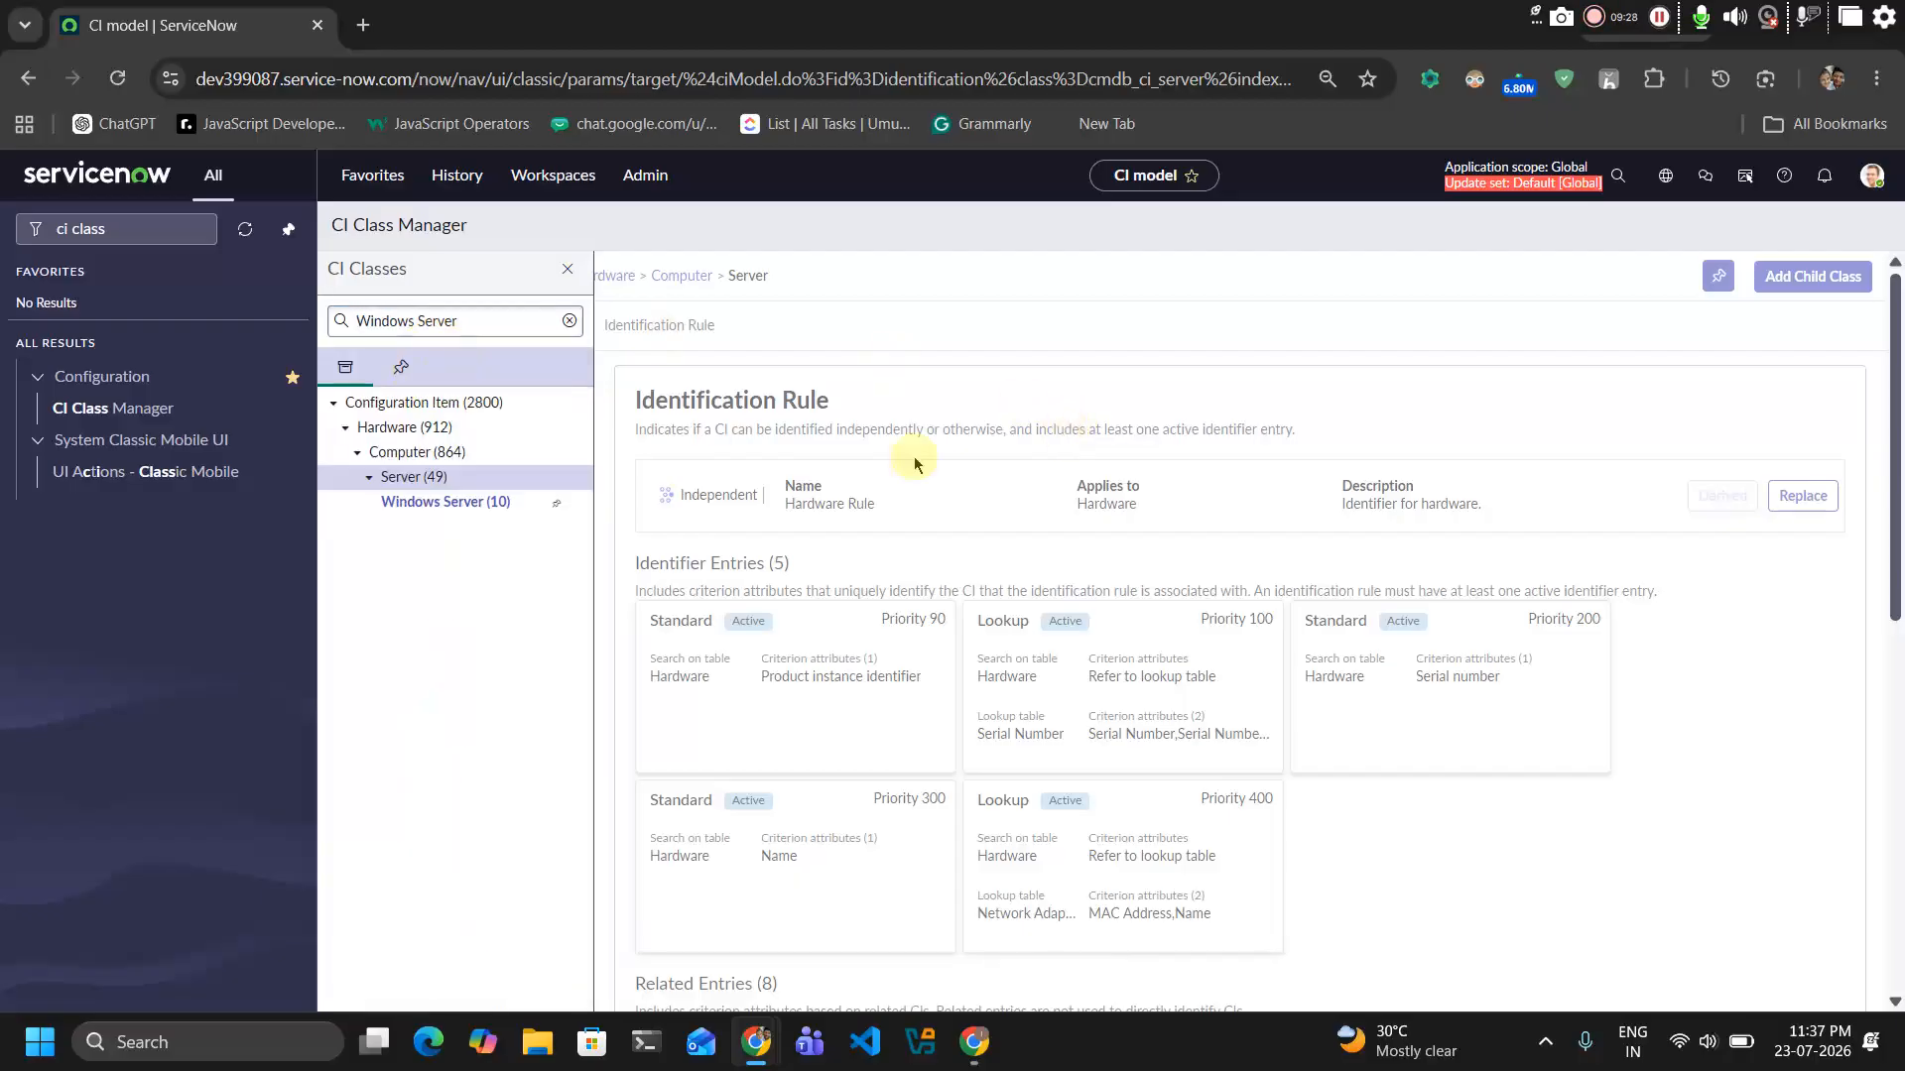
{"action": "left_click", "coordinate": [461, 501]}
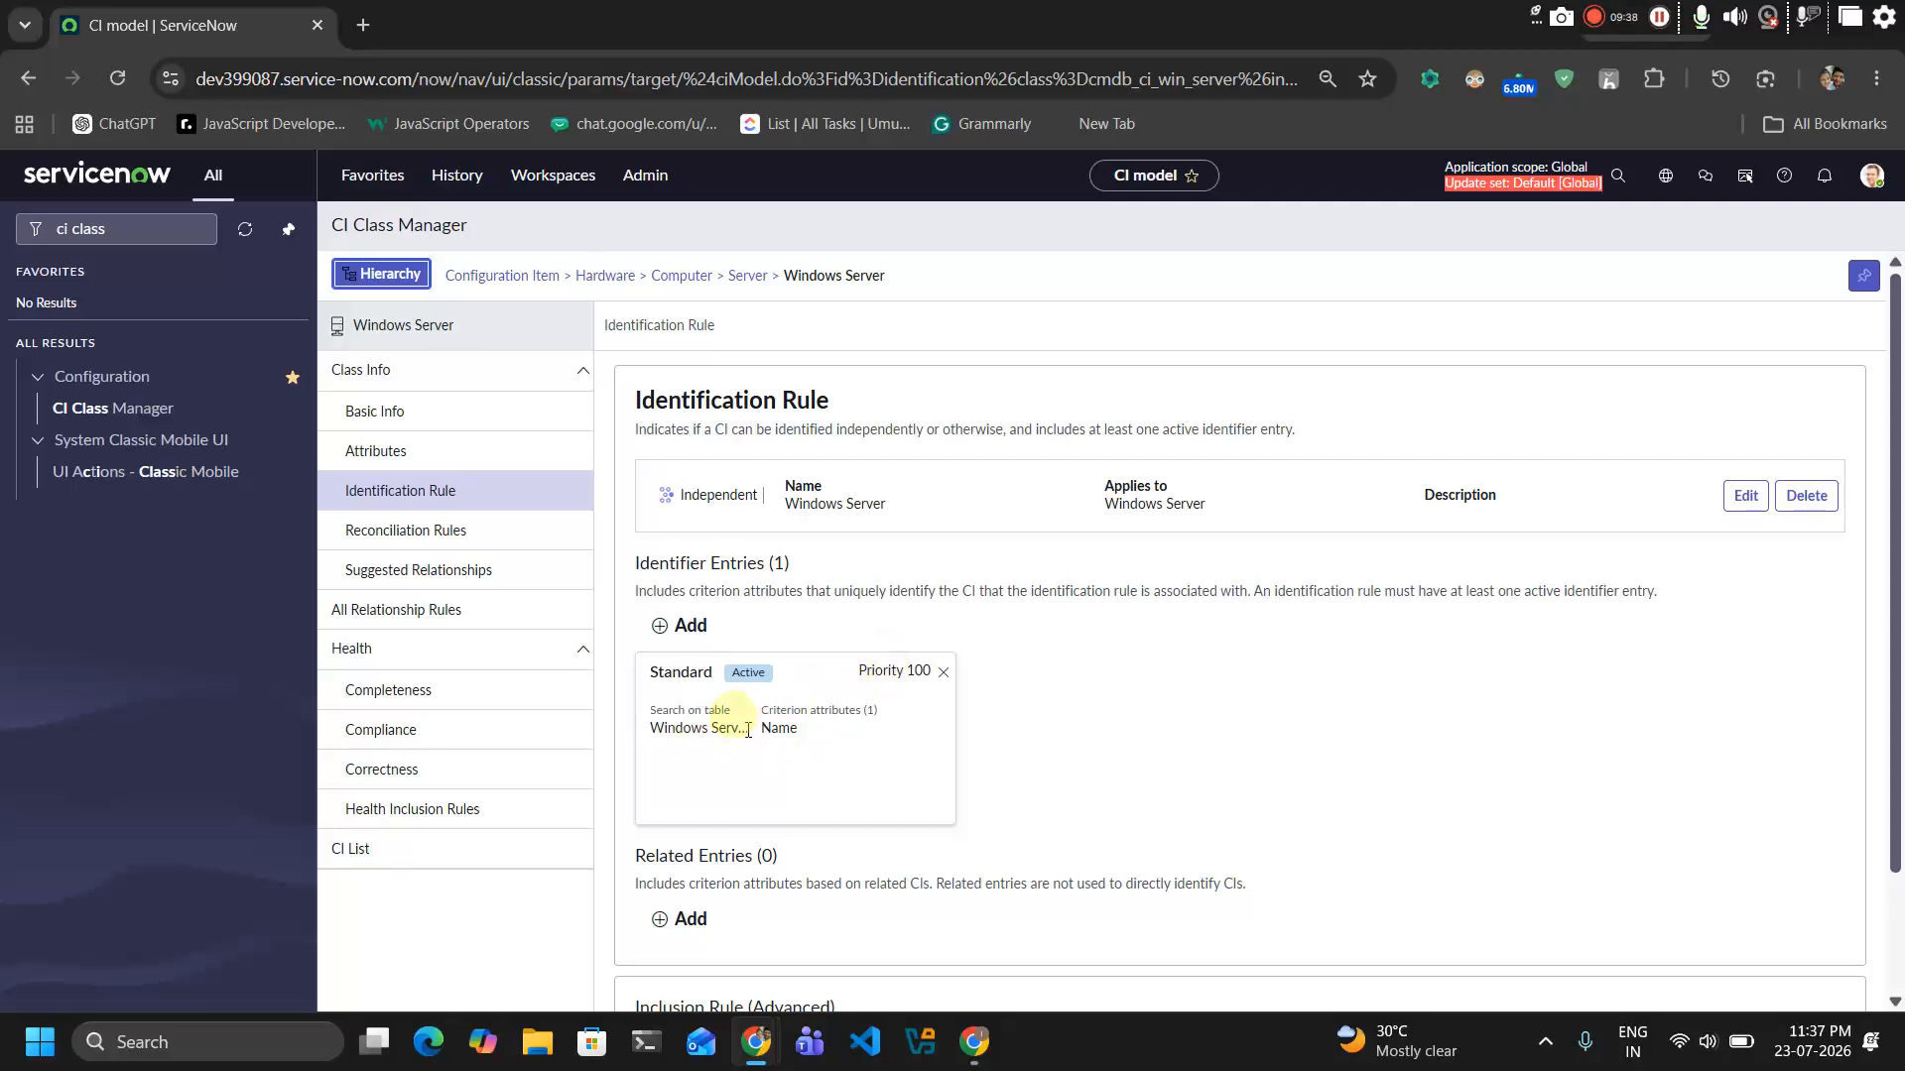
{"action": "scroll", "coordinate": [784, 739], "scroll_direction": "down", "scroll_amount": 2}
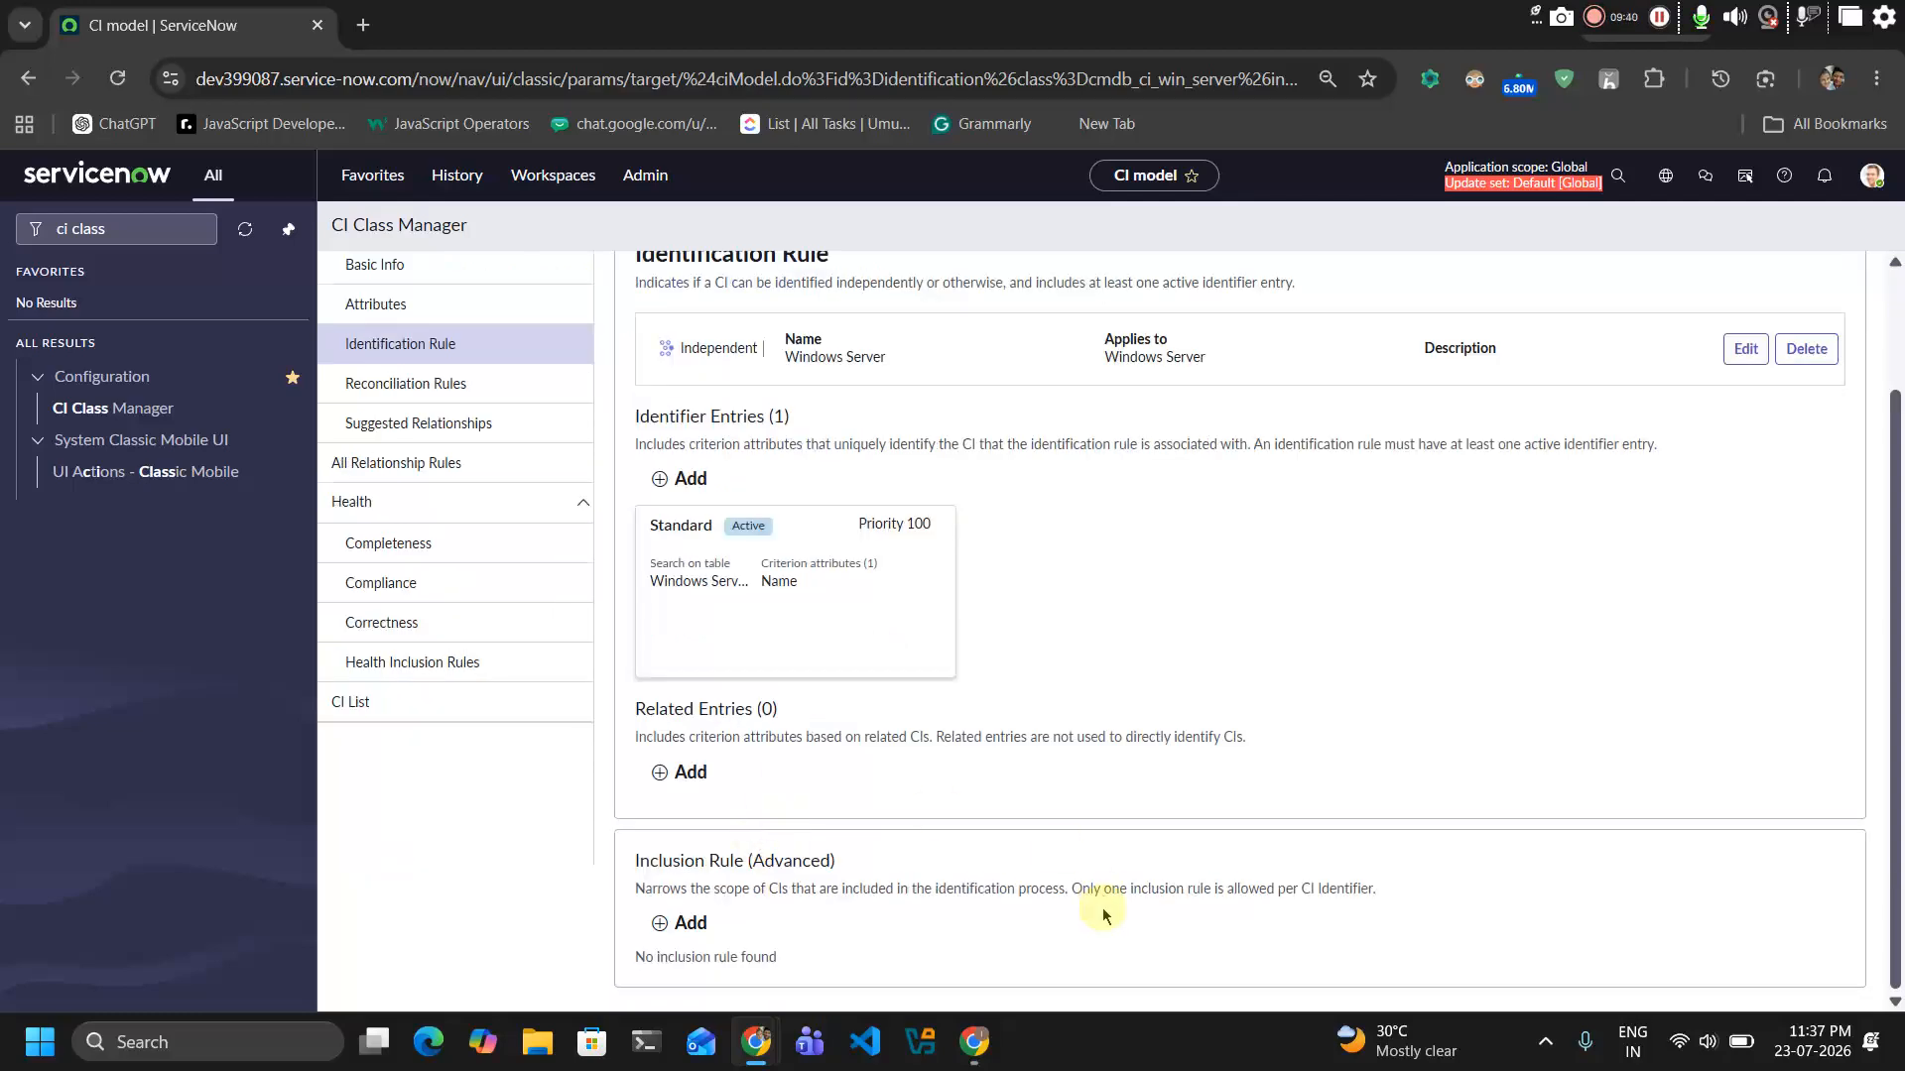
Start a new reconciliation rule for the Windows Server class with discovery source ServiceNow and priority 1000
{"action": "left_click", "coordinate": [518, 390]}
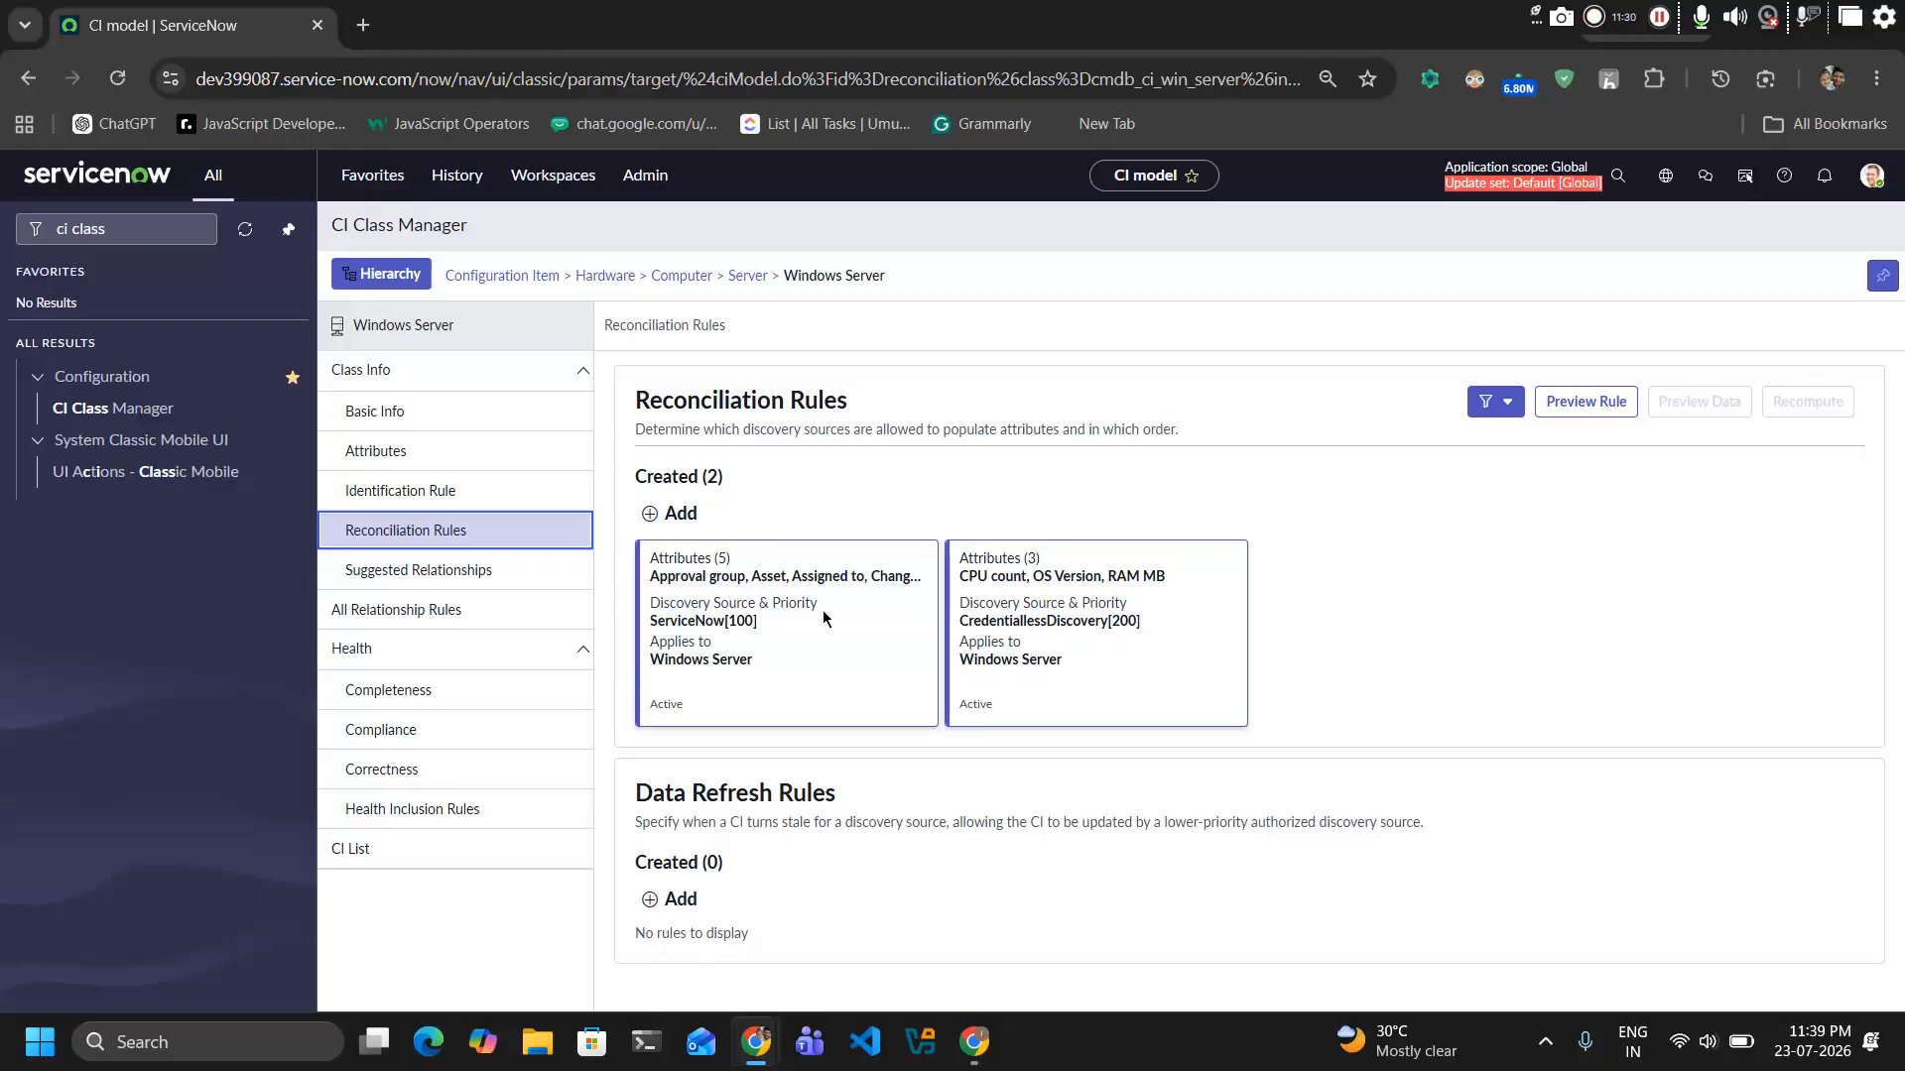
{"action": "mouse_move", "coordinate": [745, 563]}
{"action": "left_click", "coordinate": [668, 516]}
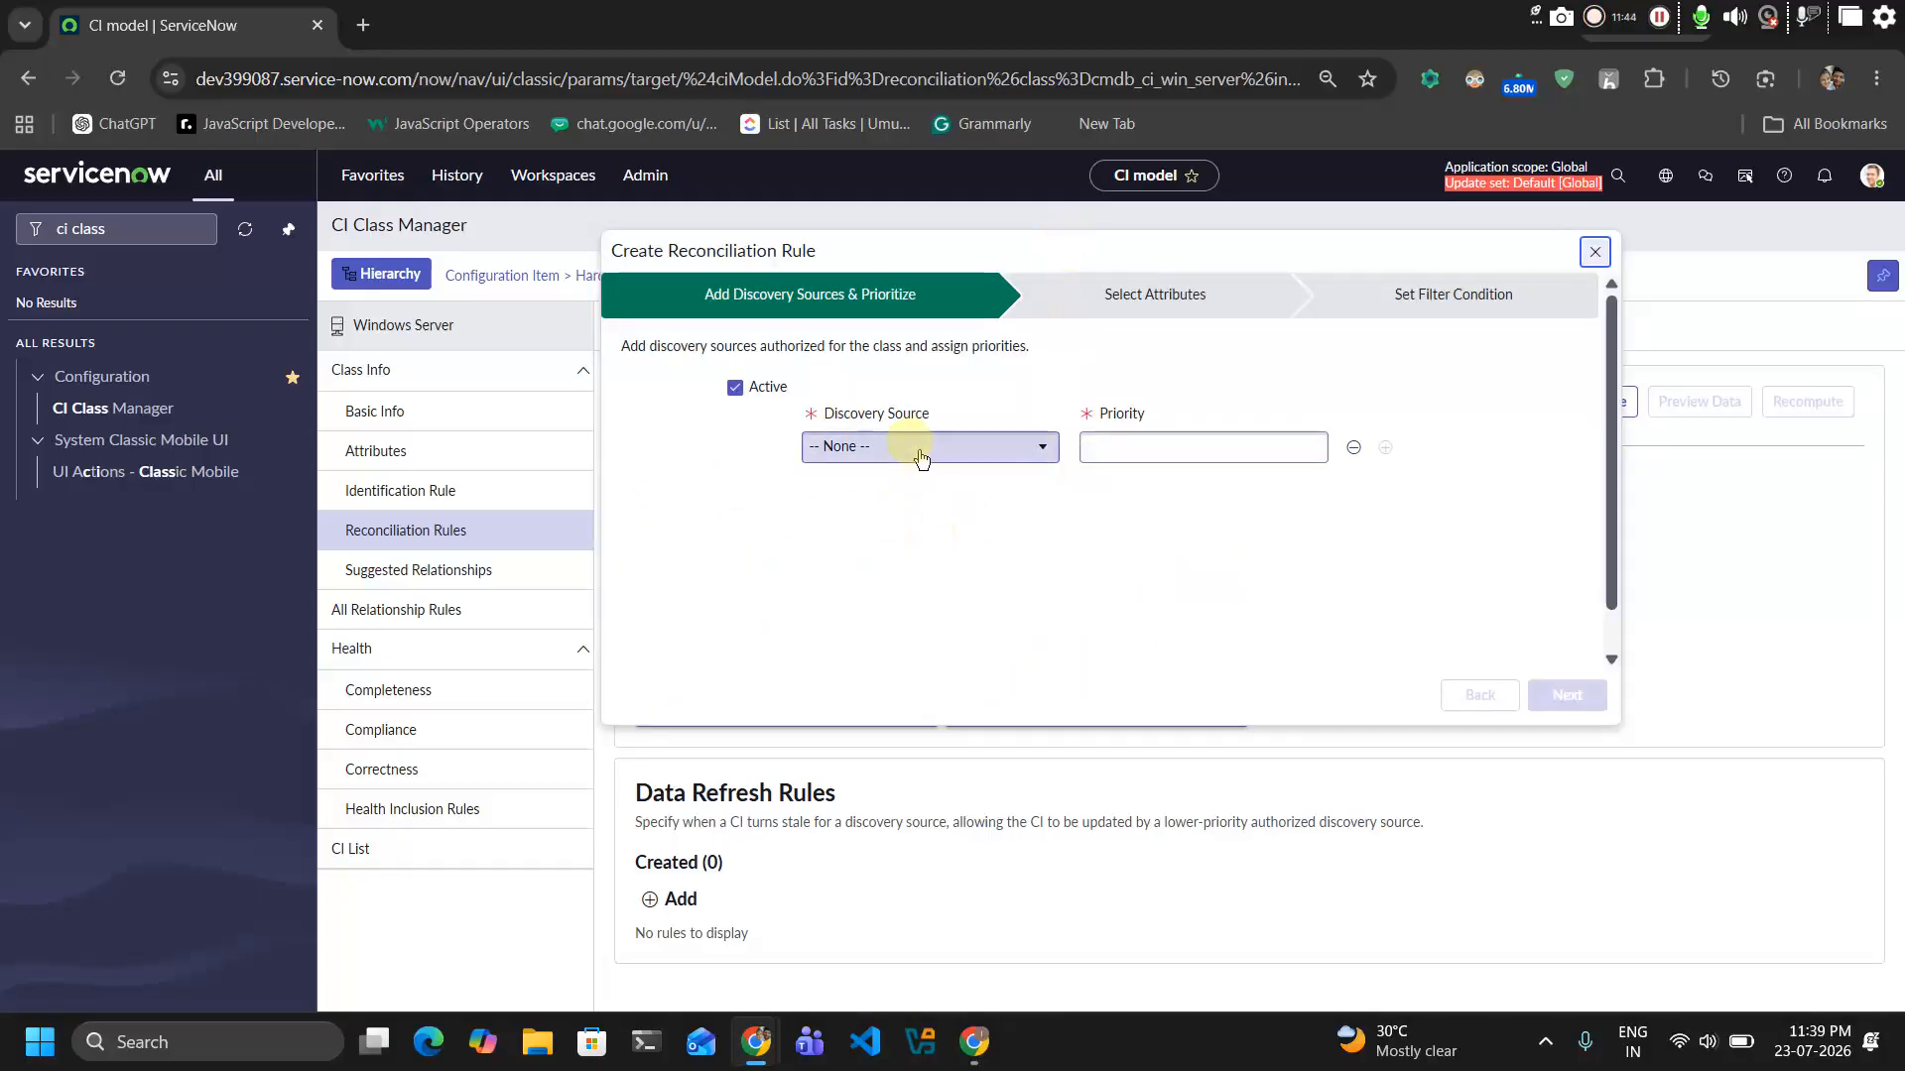
{"action": "left_click", "coordinate": [920, 452]}
{"action": "scroll", "coordinate": [888, 620], "scroll_direction": "down", "scroll_amount": 1}
{"action": "scroll", "coordinate": [893, 622], "scroll_direction": "down", "scroll_amount": 3}
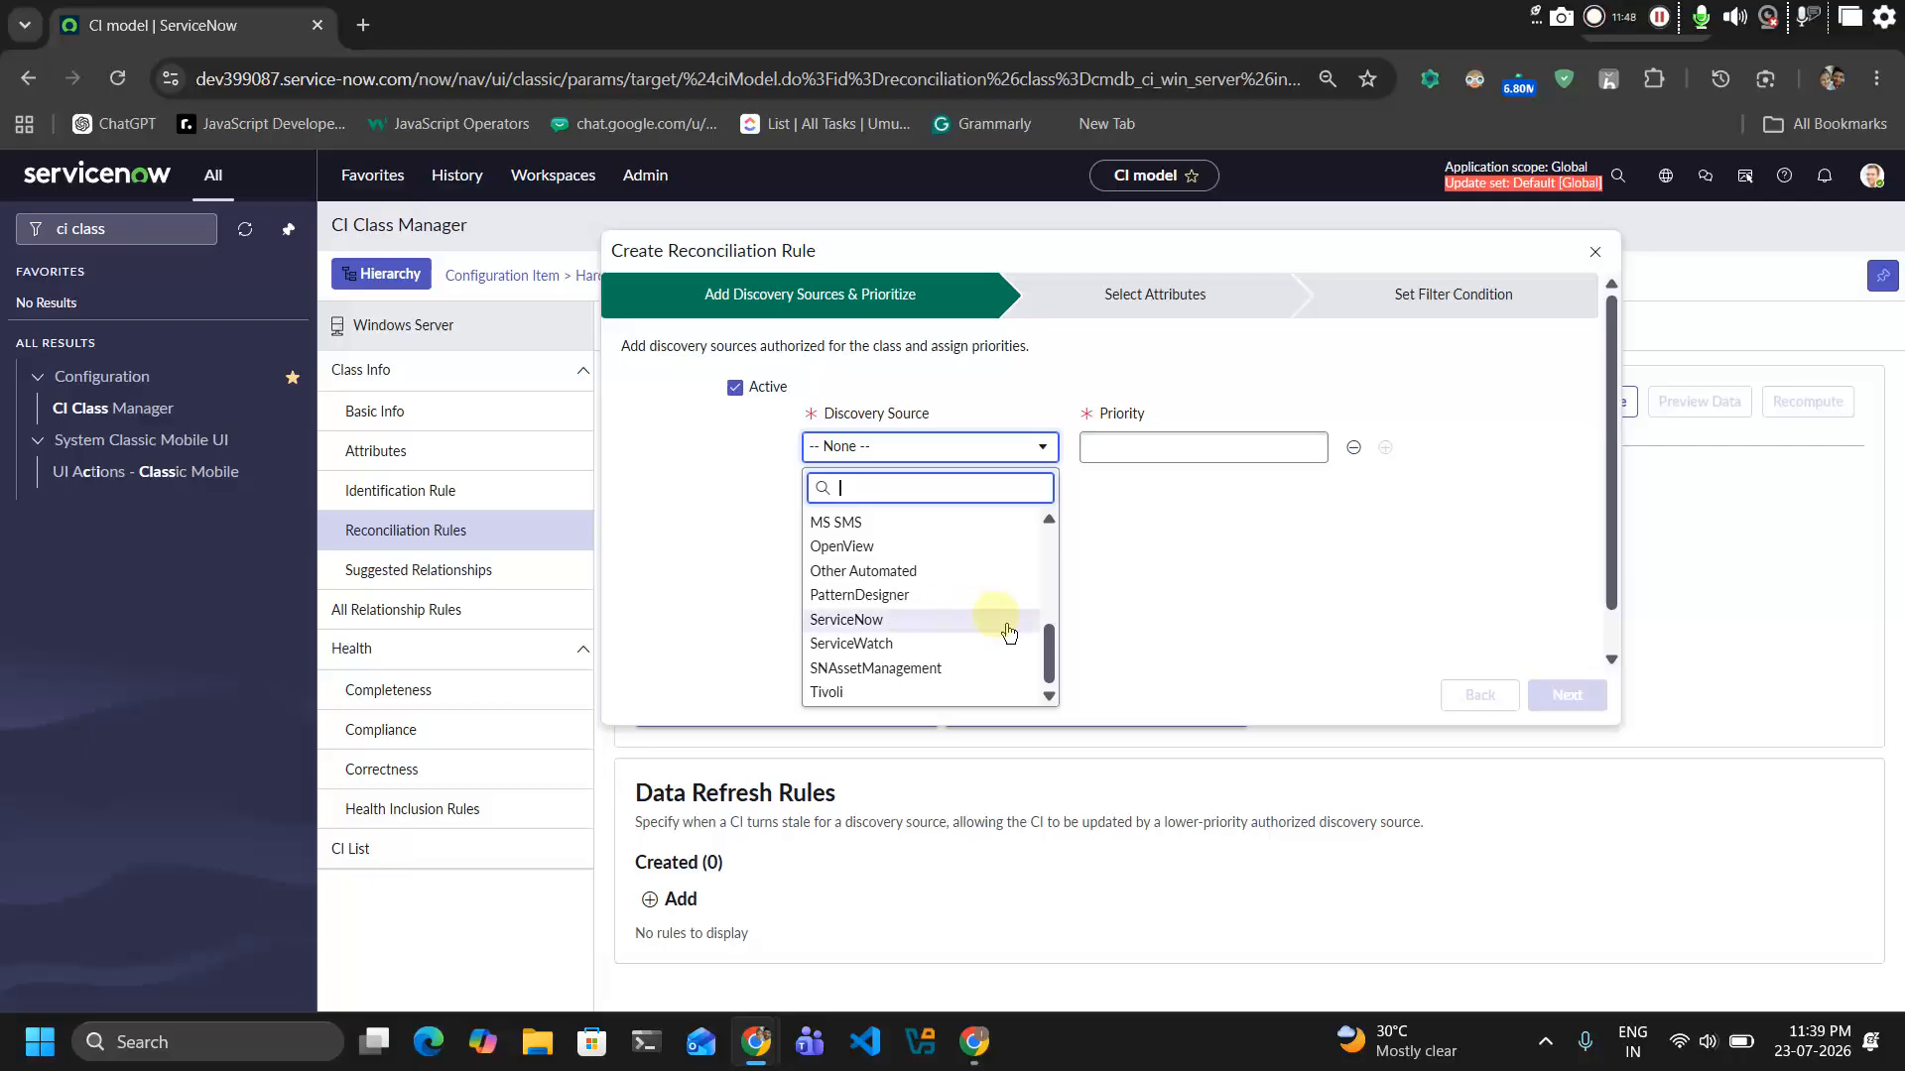
{"action": "left_click", "coordinate": [908, 625]}
{"action": "left_click", "coordinate": [1180, 459]}
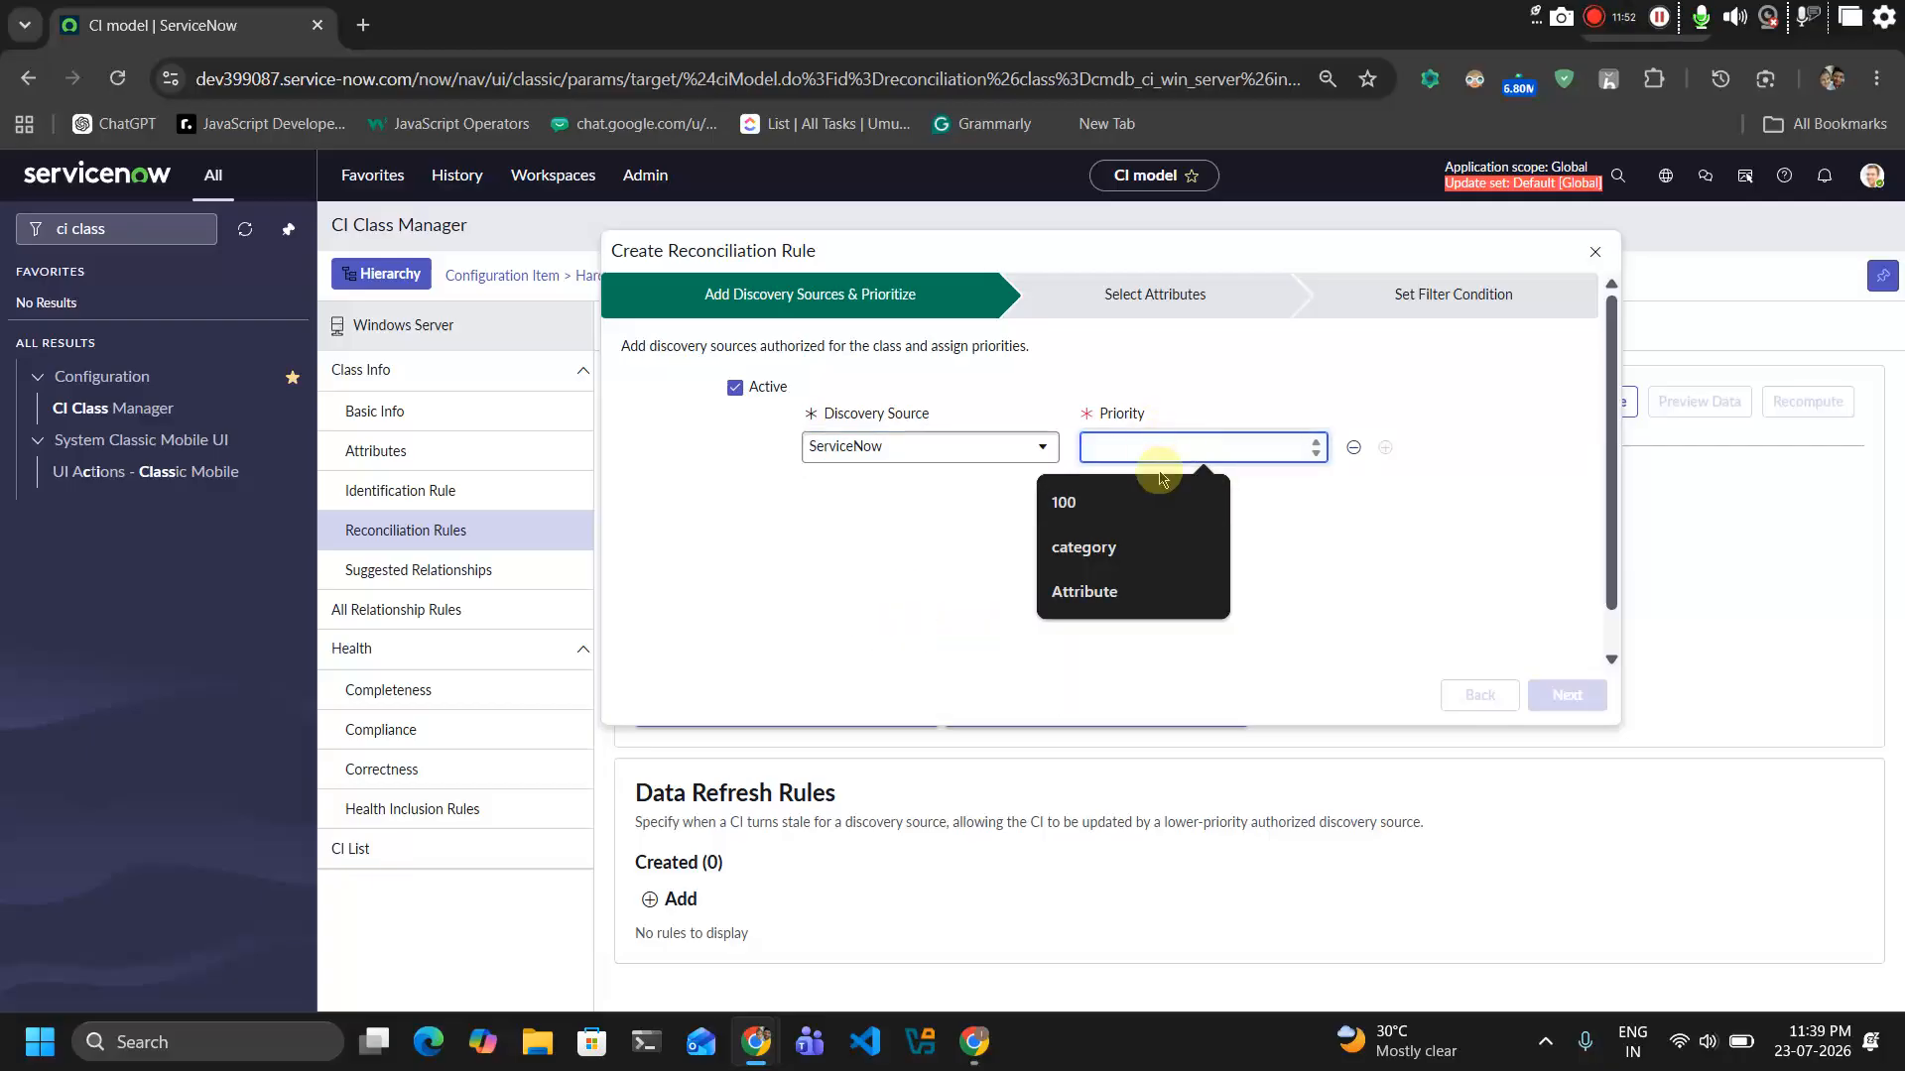
{"action": "type", "text": "1000"}
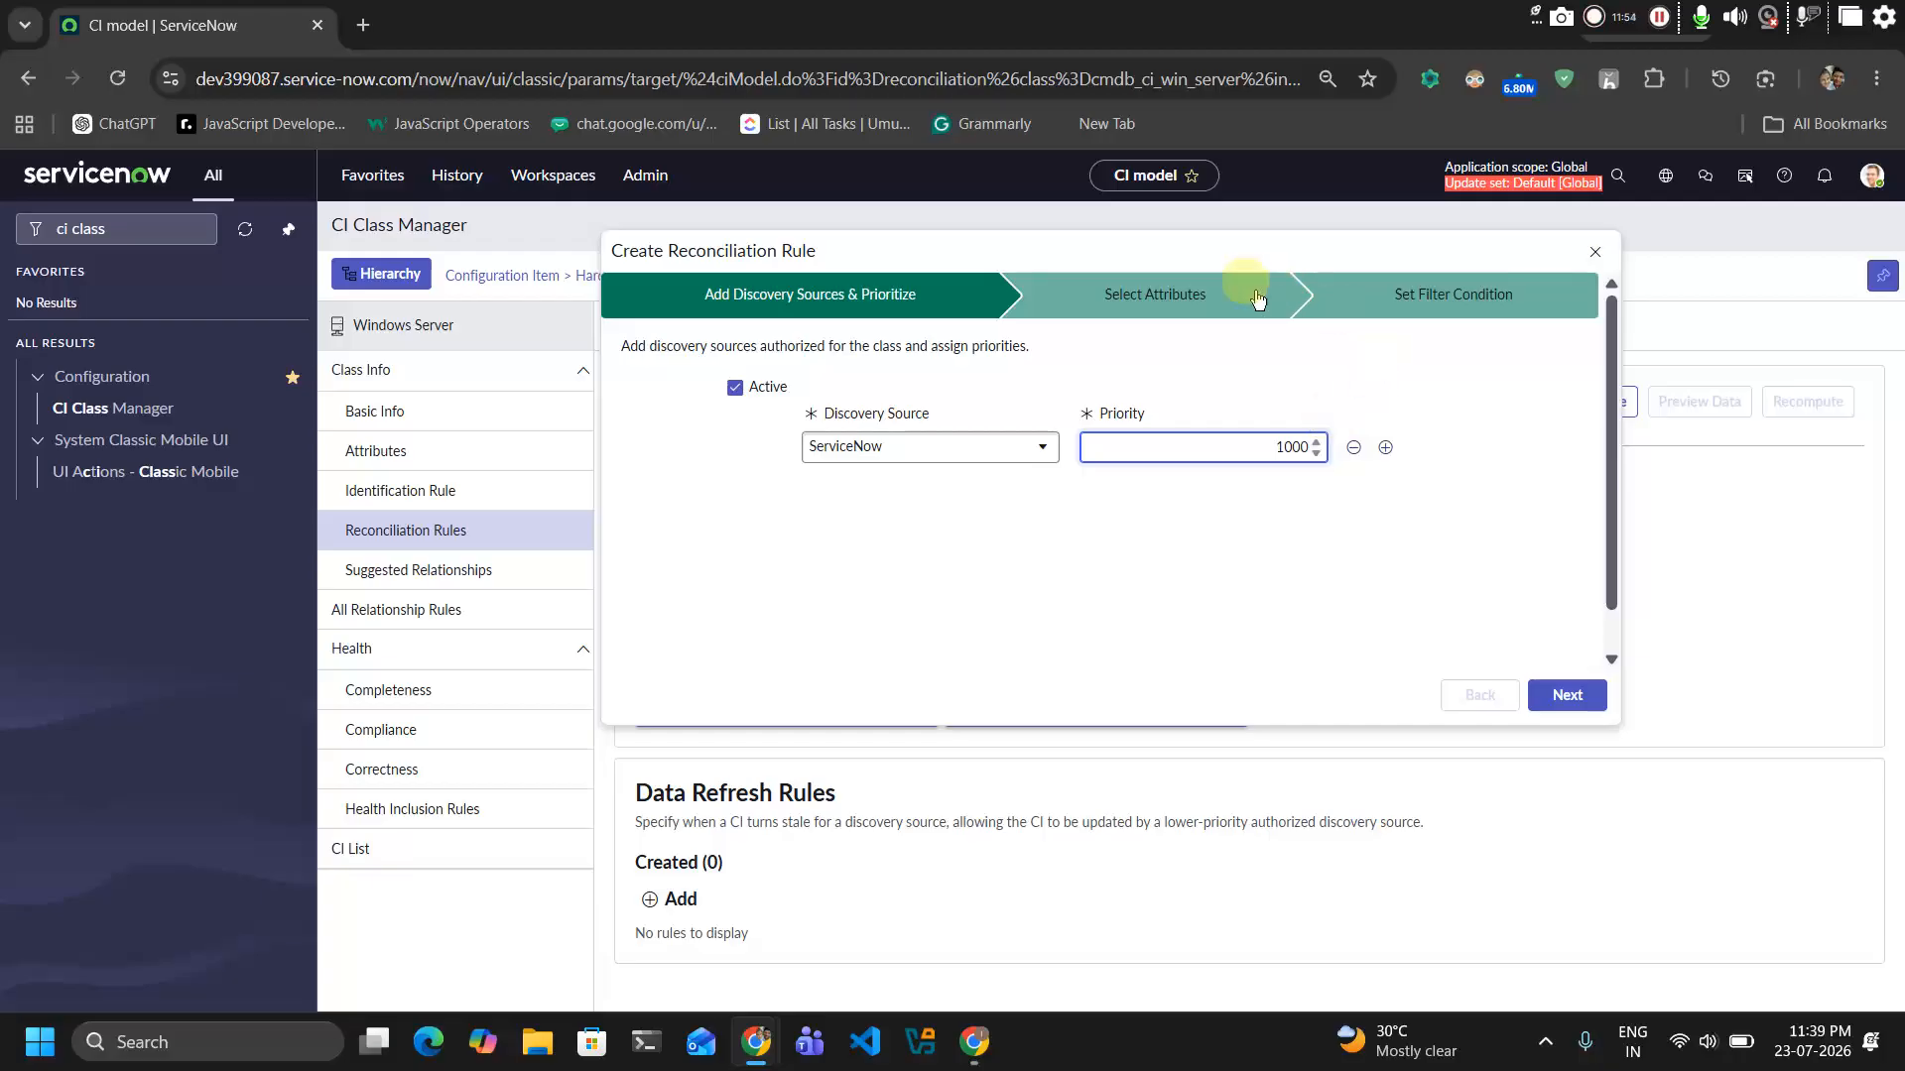
Select the rule's attributes from Allotted Electric Power through Attestation Status, including Asset tag, Assigned and Attestation Score, and continue to the filter condition
{"action": "left_click", "coordinate": [1203, 301]}
{"action": "left_click", "coordinate": [940, 530]}
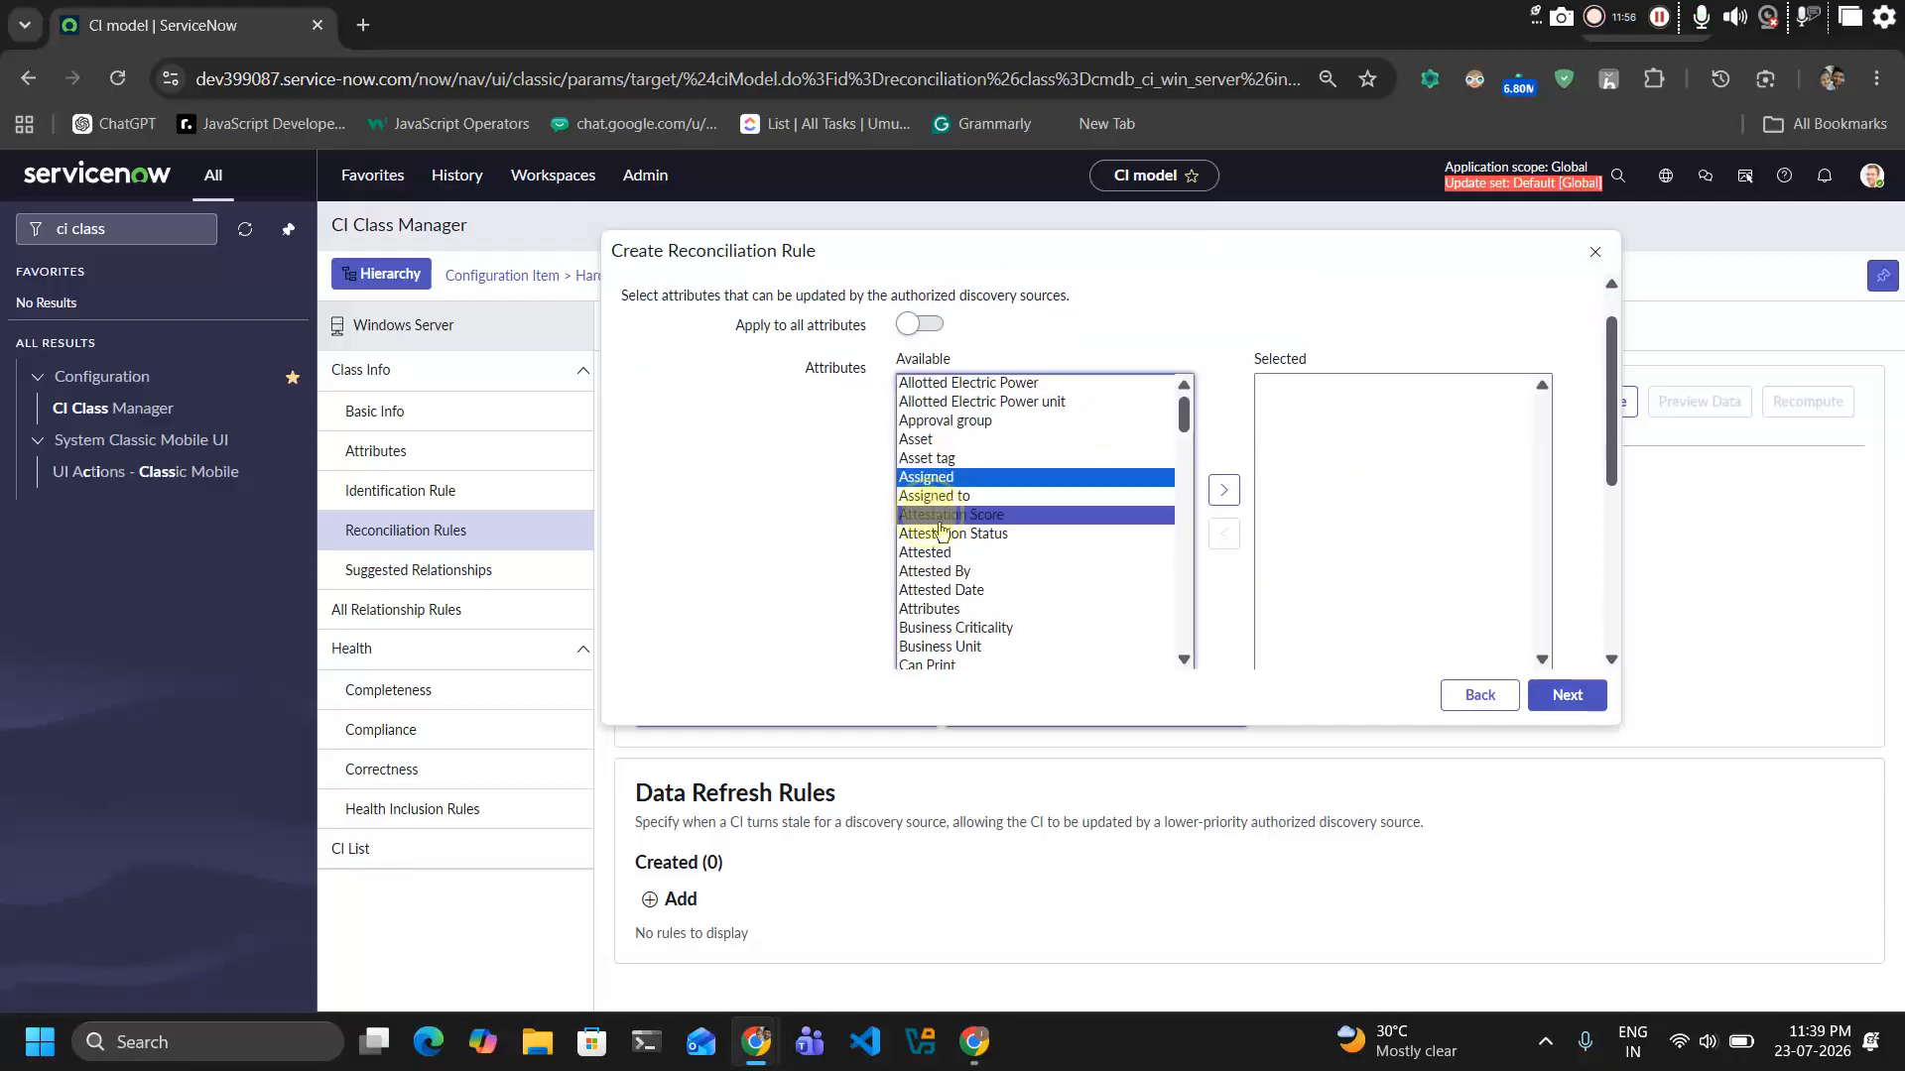
{"action": "left_click", "coordinate": [949, 496]}
{"action": "left_click", "coordinate": [956, 480]}
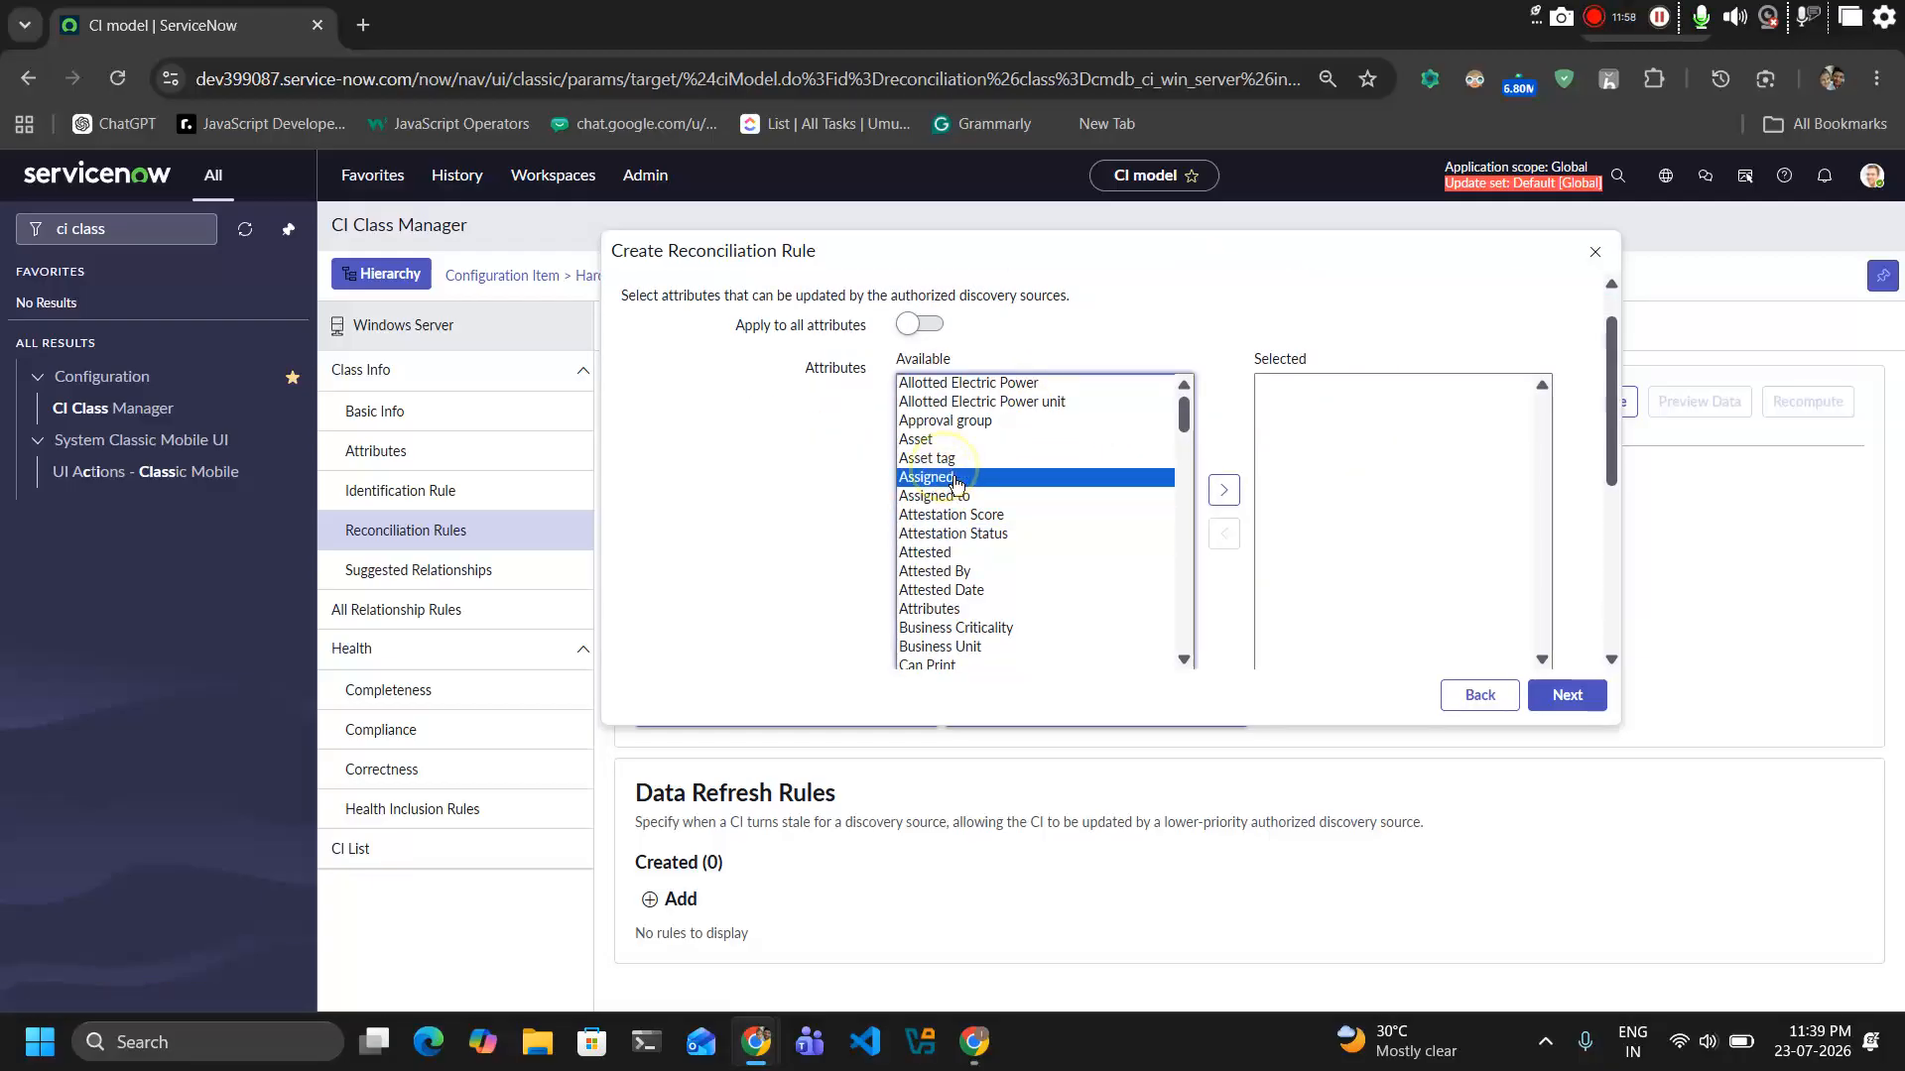
{"action": "left_click", "coordinate": [955, 460]}
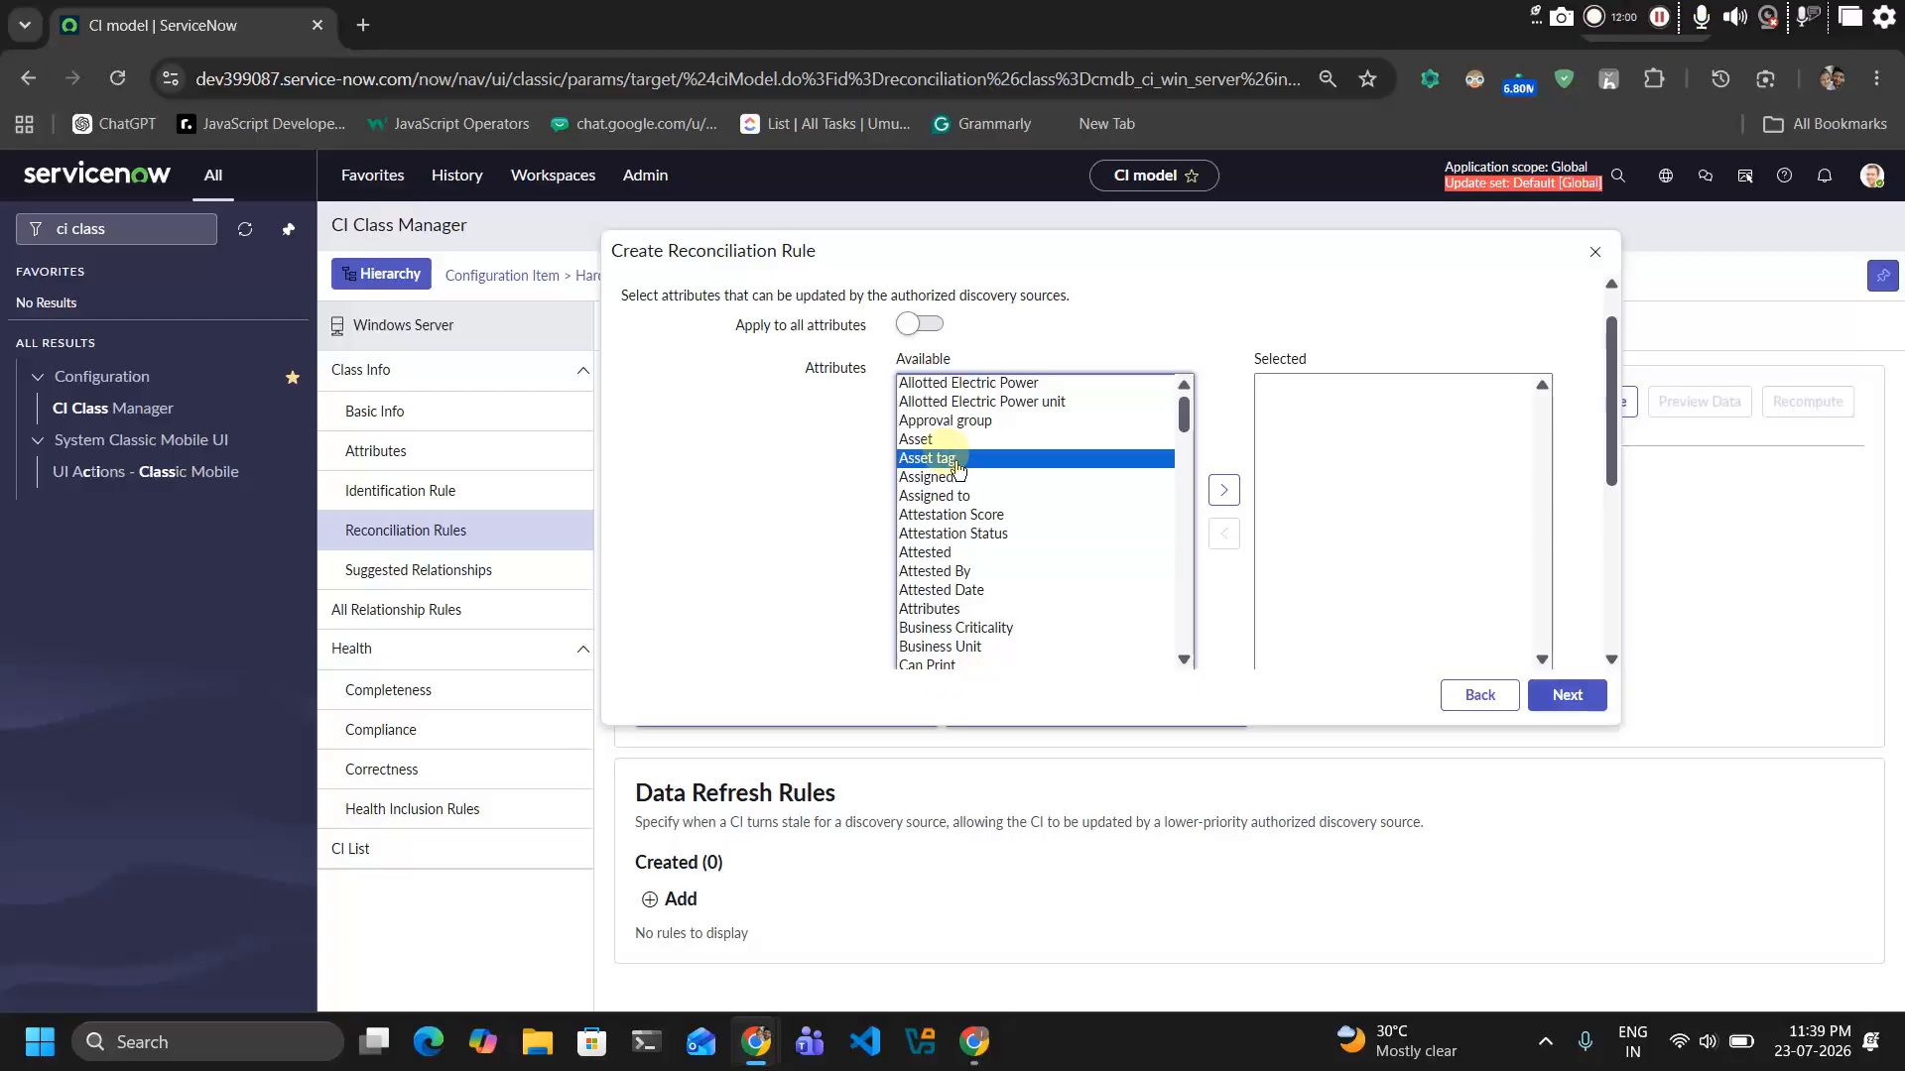
{"action": "double_click", "coordinate": [956, 460]}
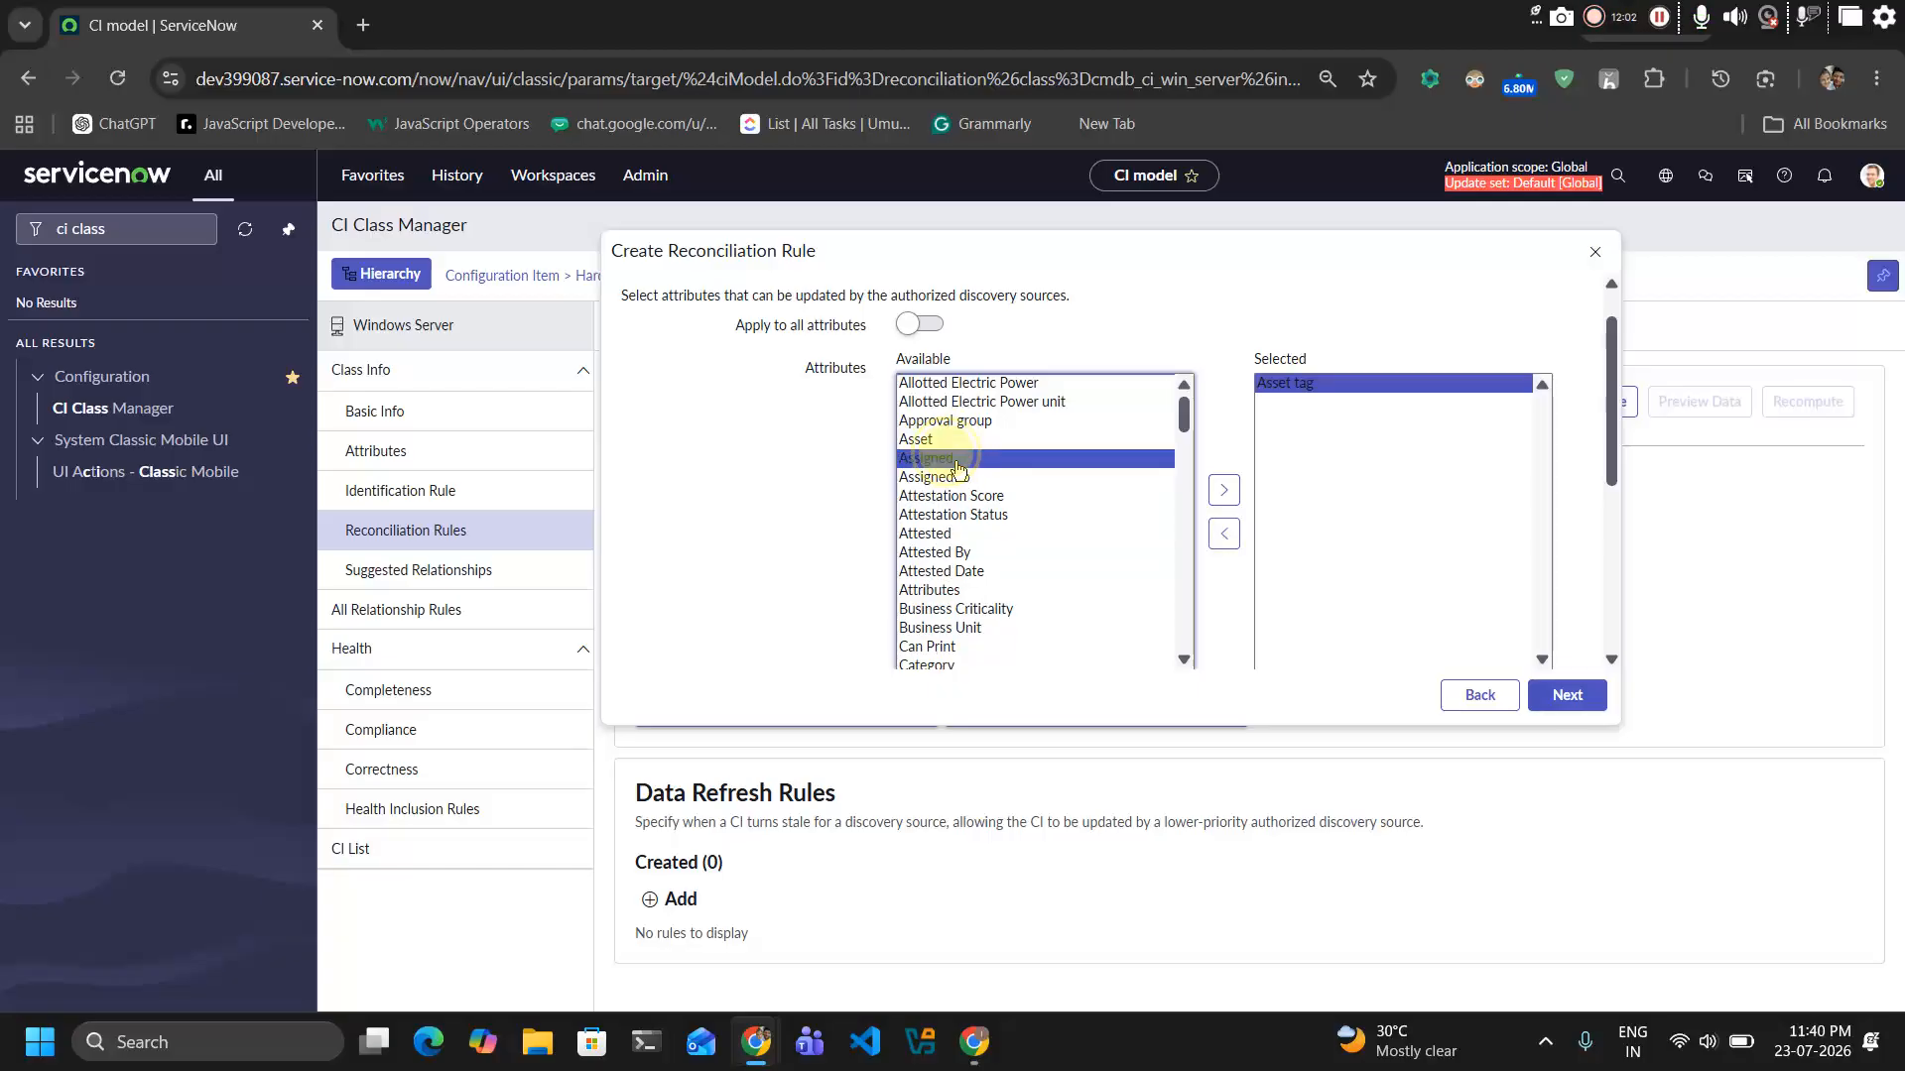
{"action": "double_click", "coordinate": [955, 460]}
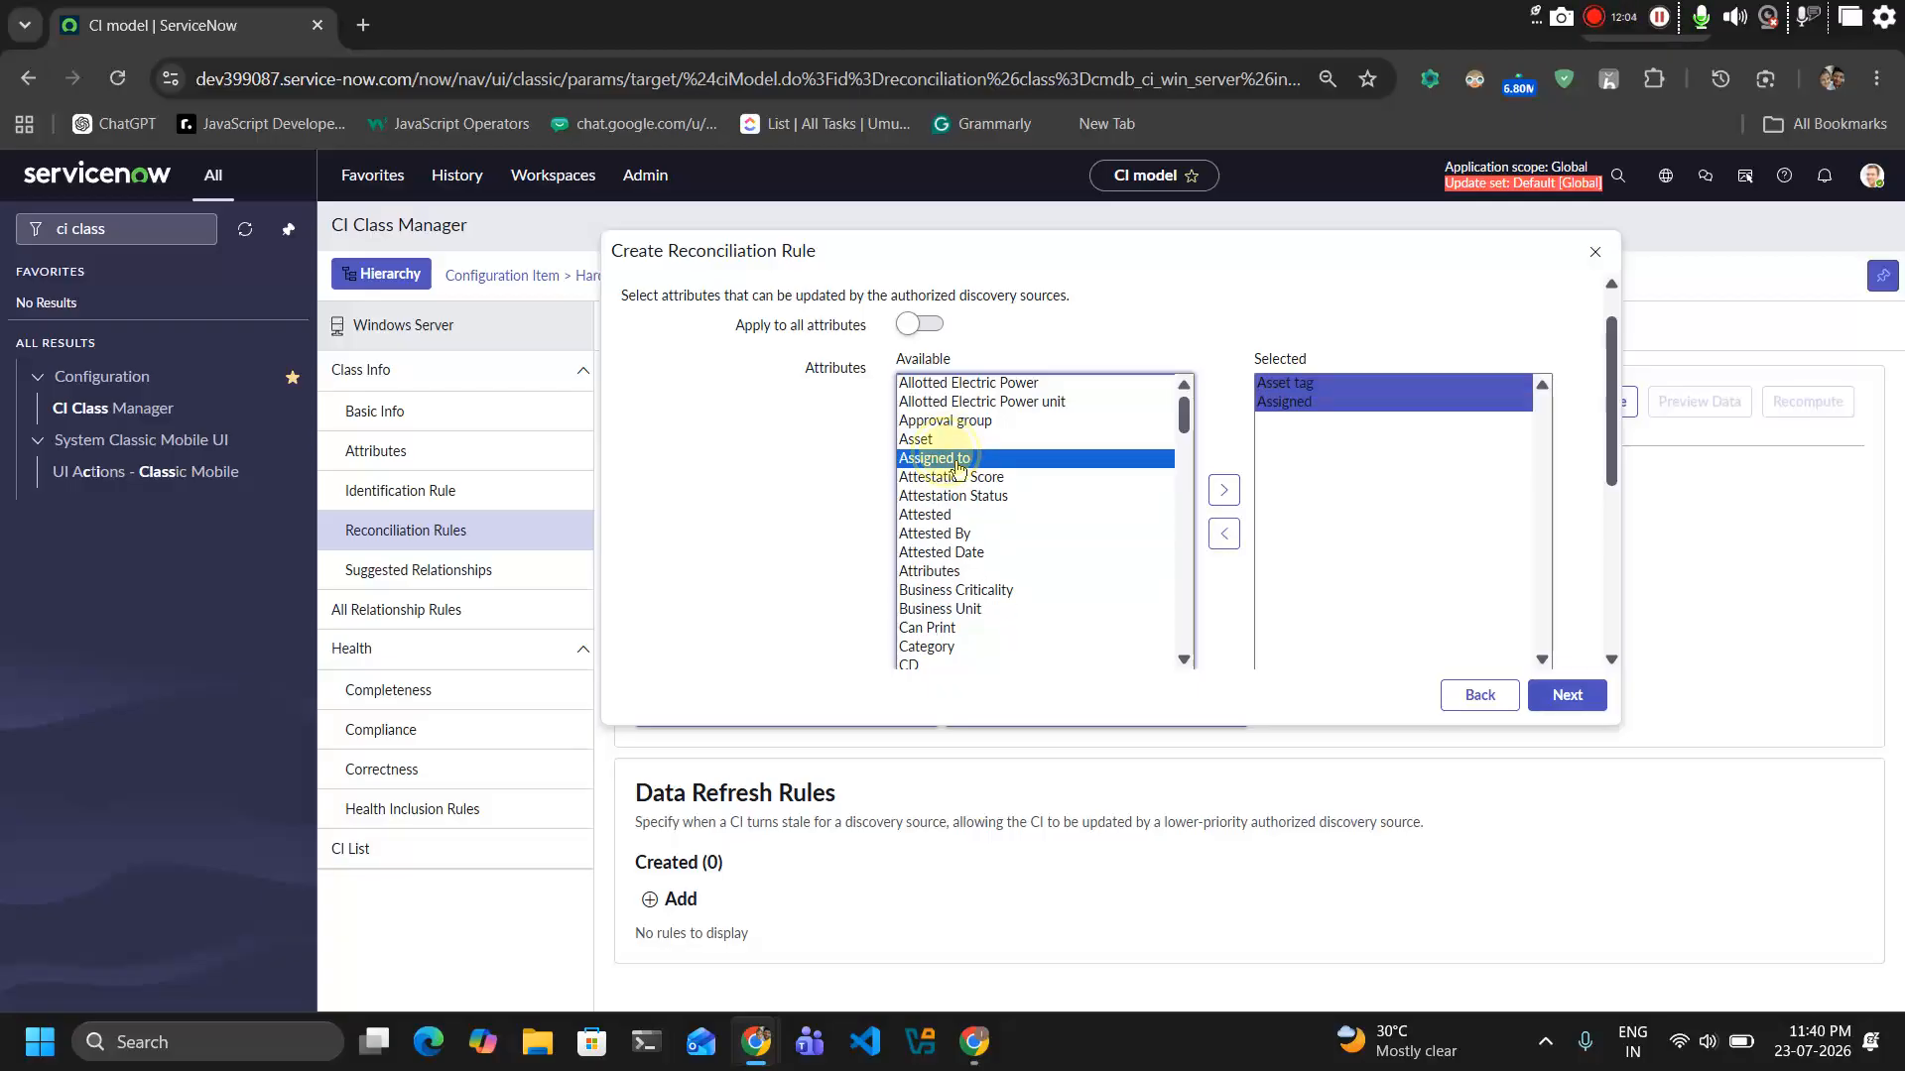
{"action": "left_click", "coordinate": [1054, 478]}
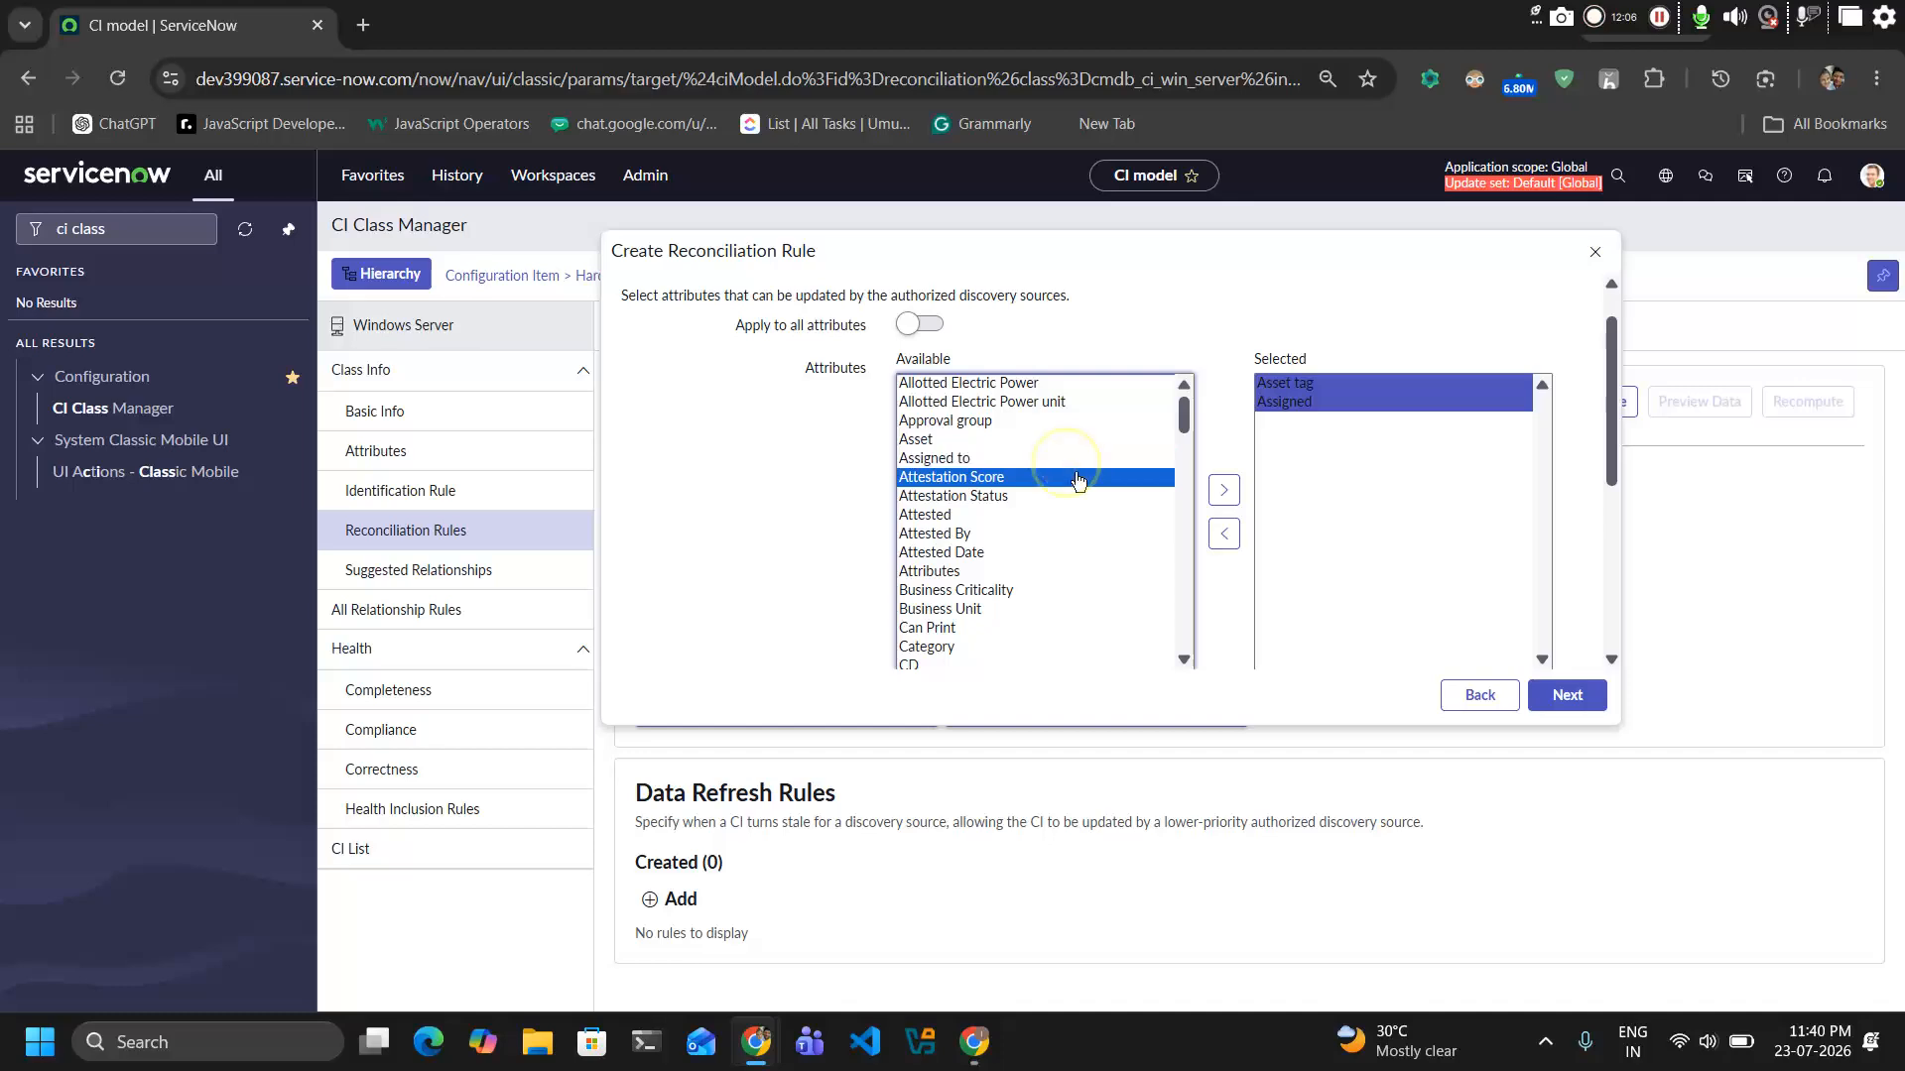
{"action": "double_click", "coordinate": [1079, 480]}
{"action": "left_click_drag", "start_coordinate": [1080, 480], "coordinate": [1289, 344]}
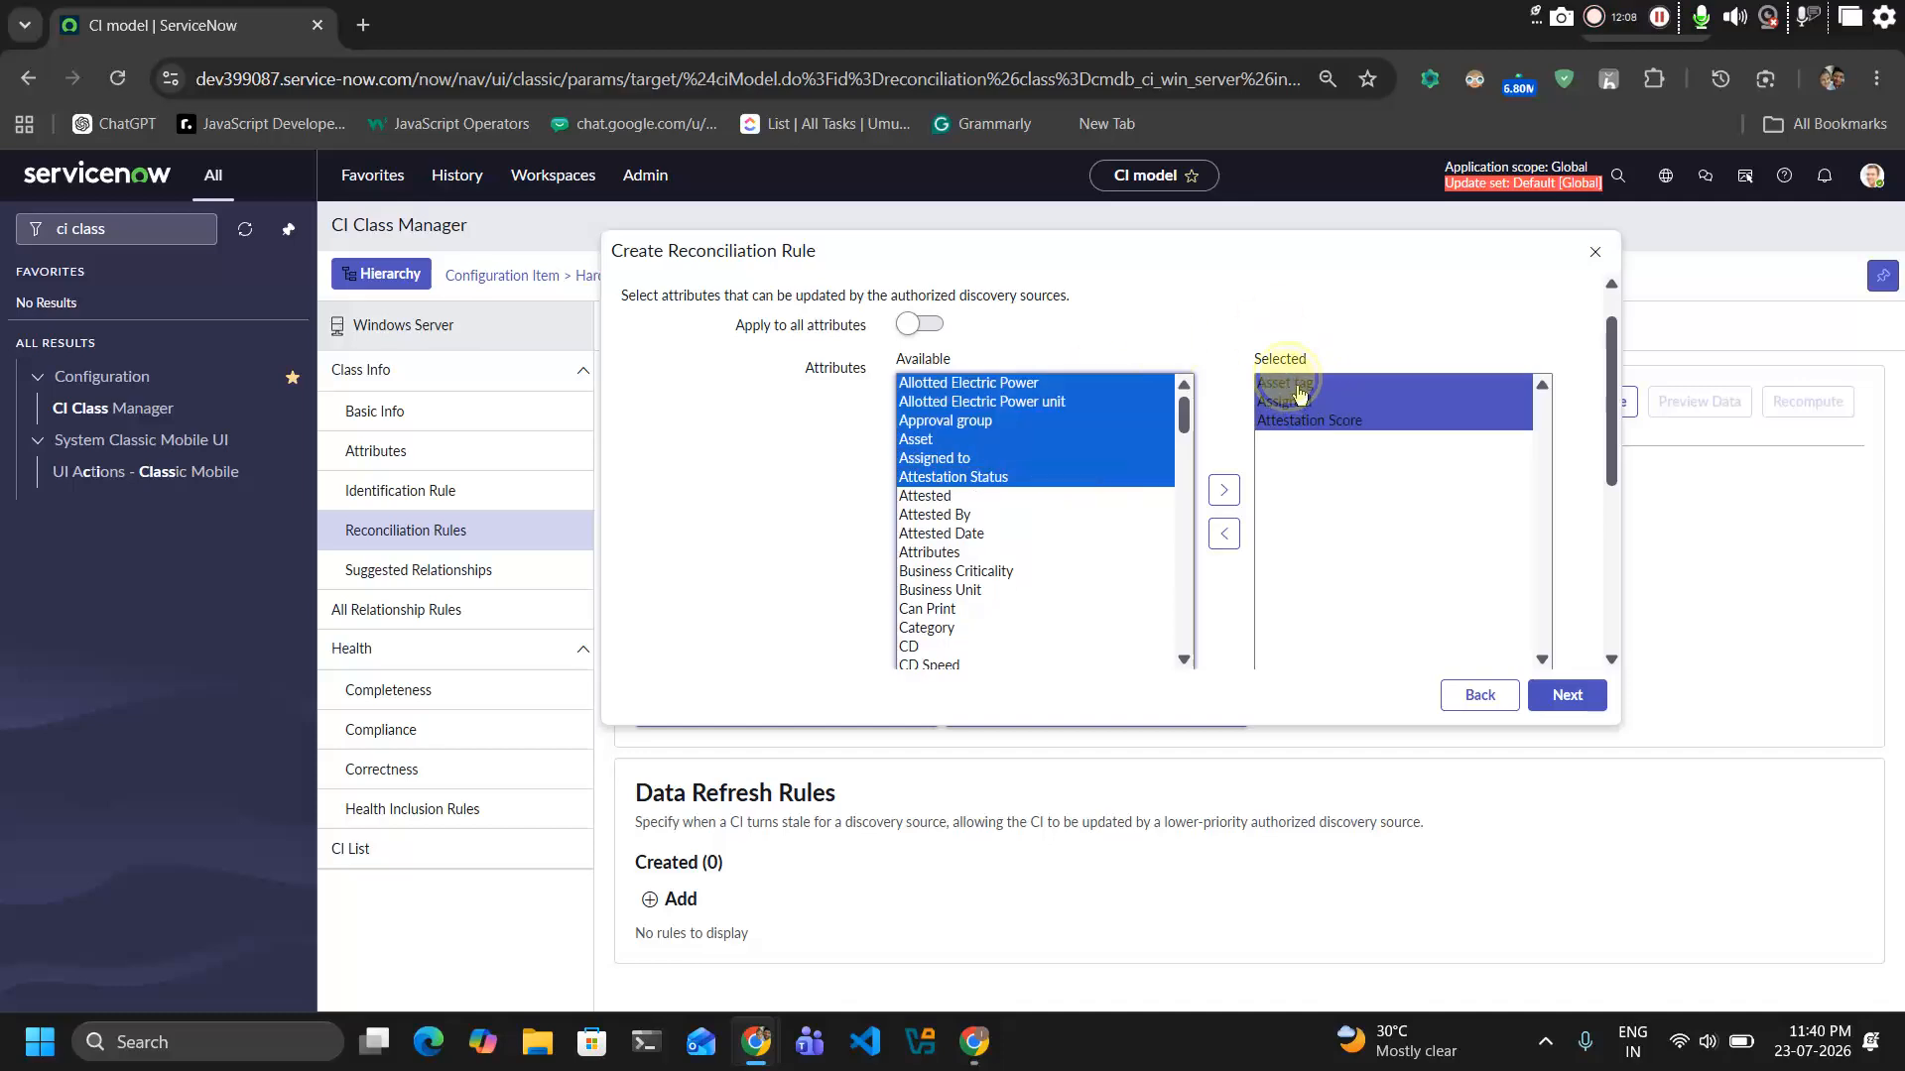
{"action": "left_click", "coordinate": [1223, 489]}
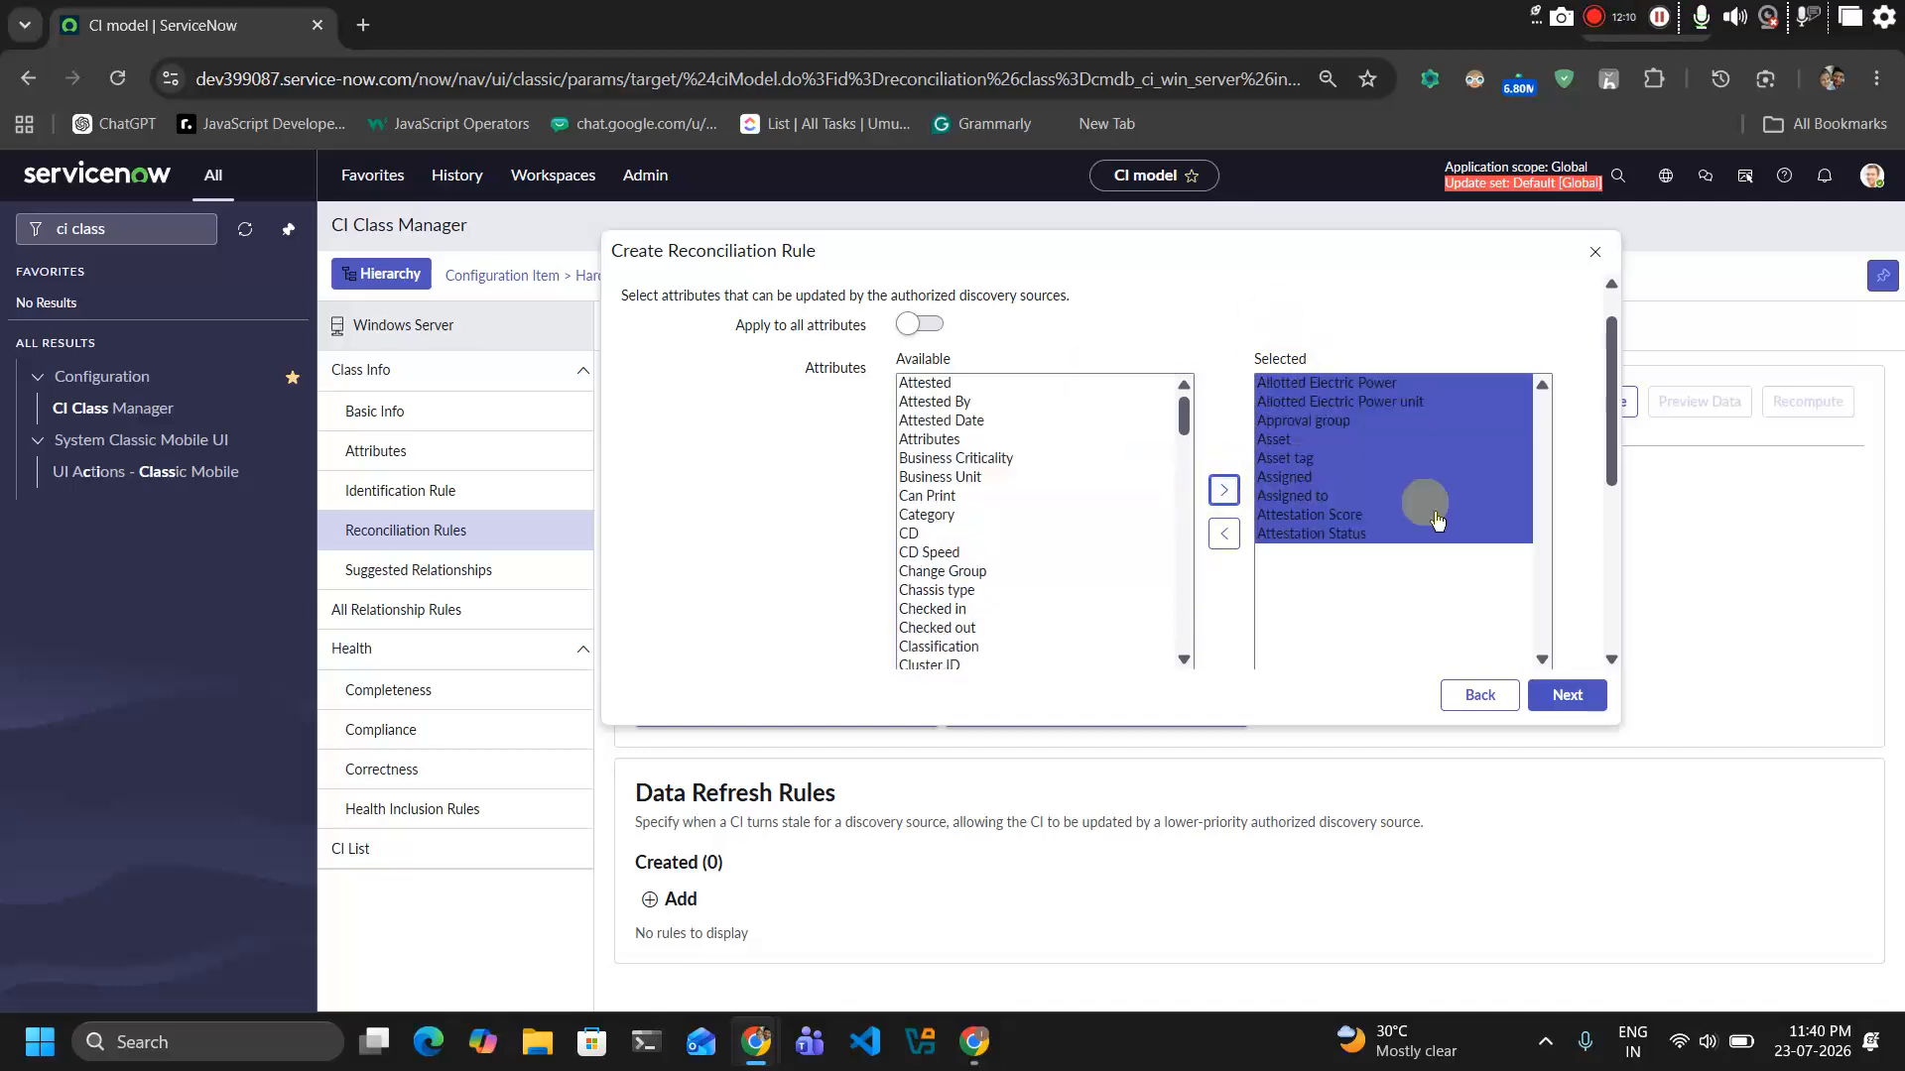
{"action": "scroll", "coordinate": [1180, 486], "scroll_direction": "up", "scroll_amount": 1}
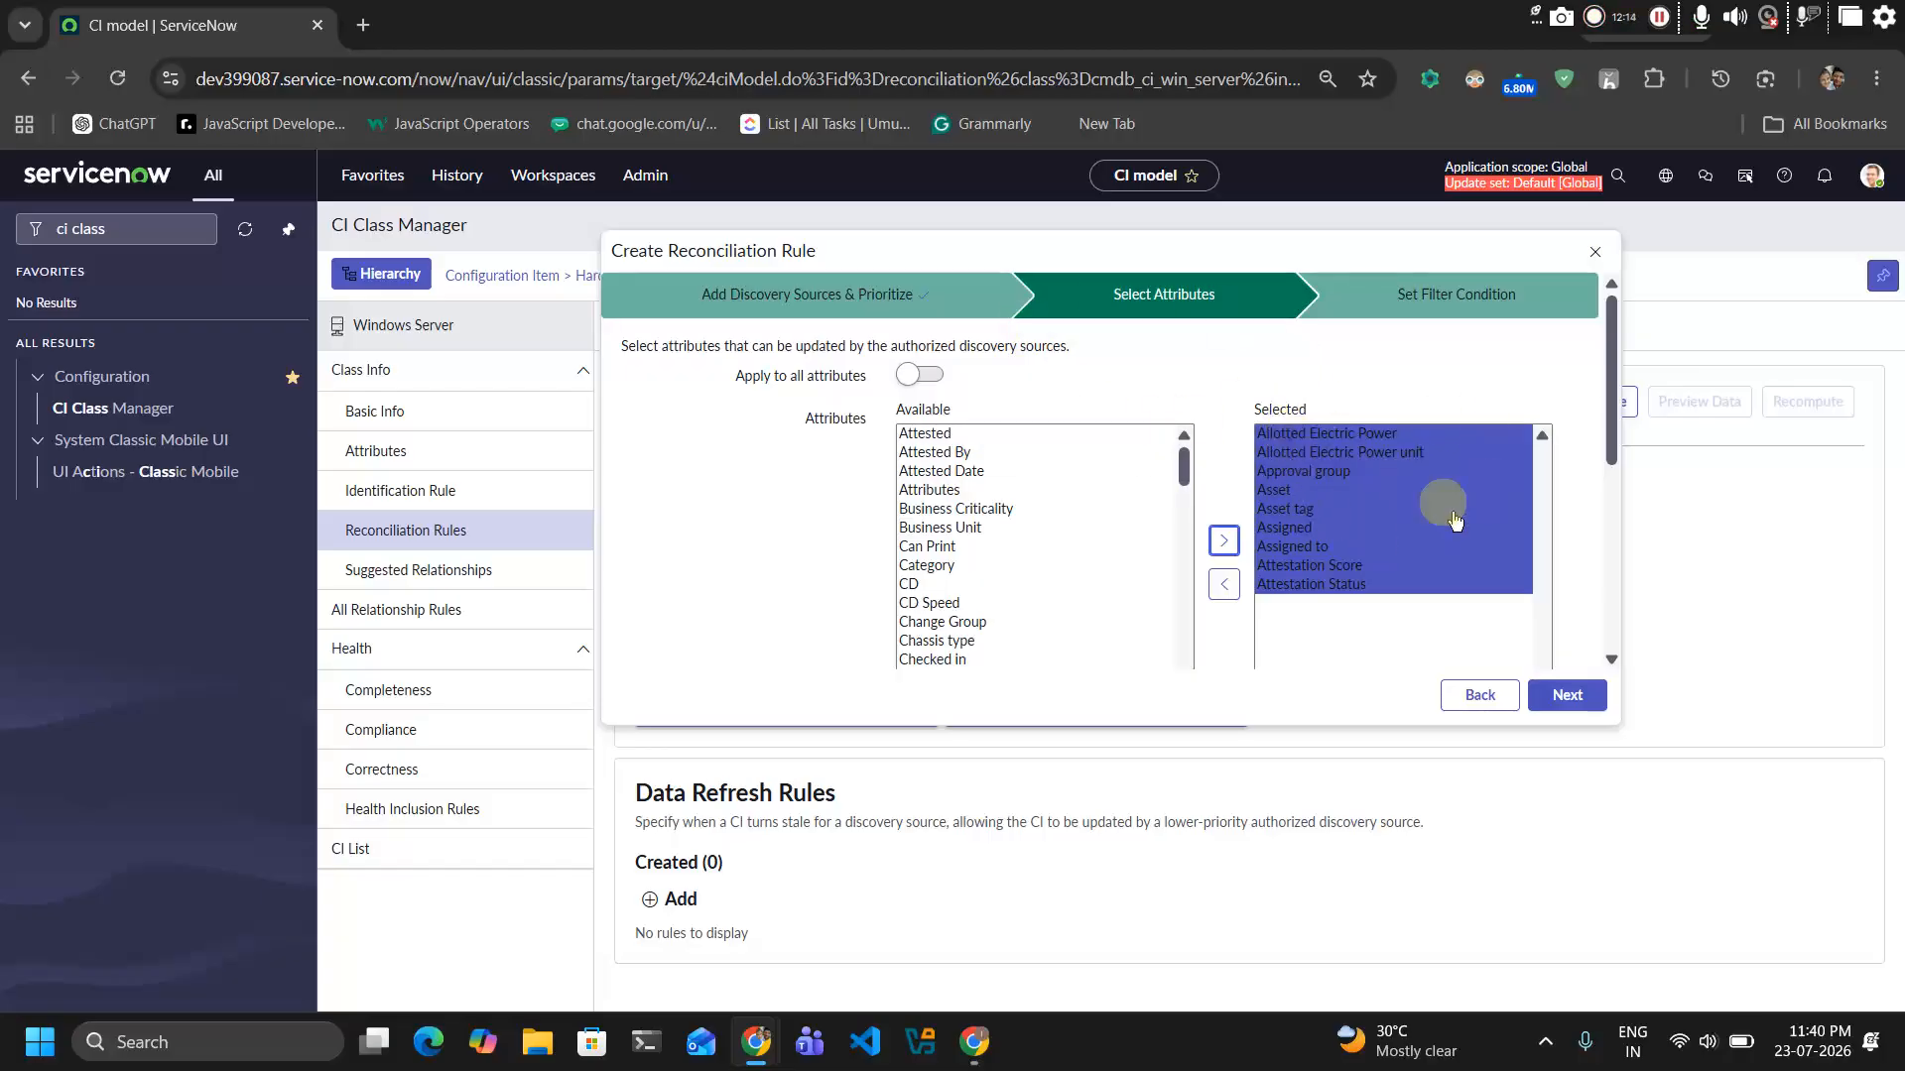
{"action": "left_click", "coordinate": [1574, 701]}
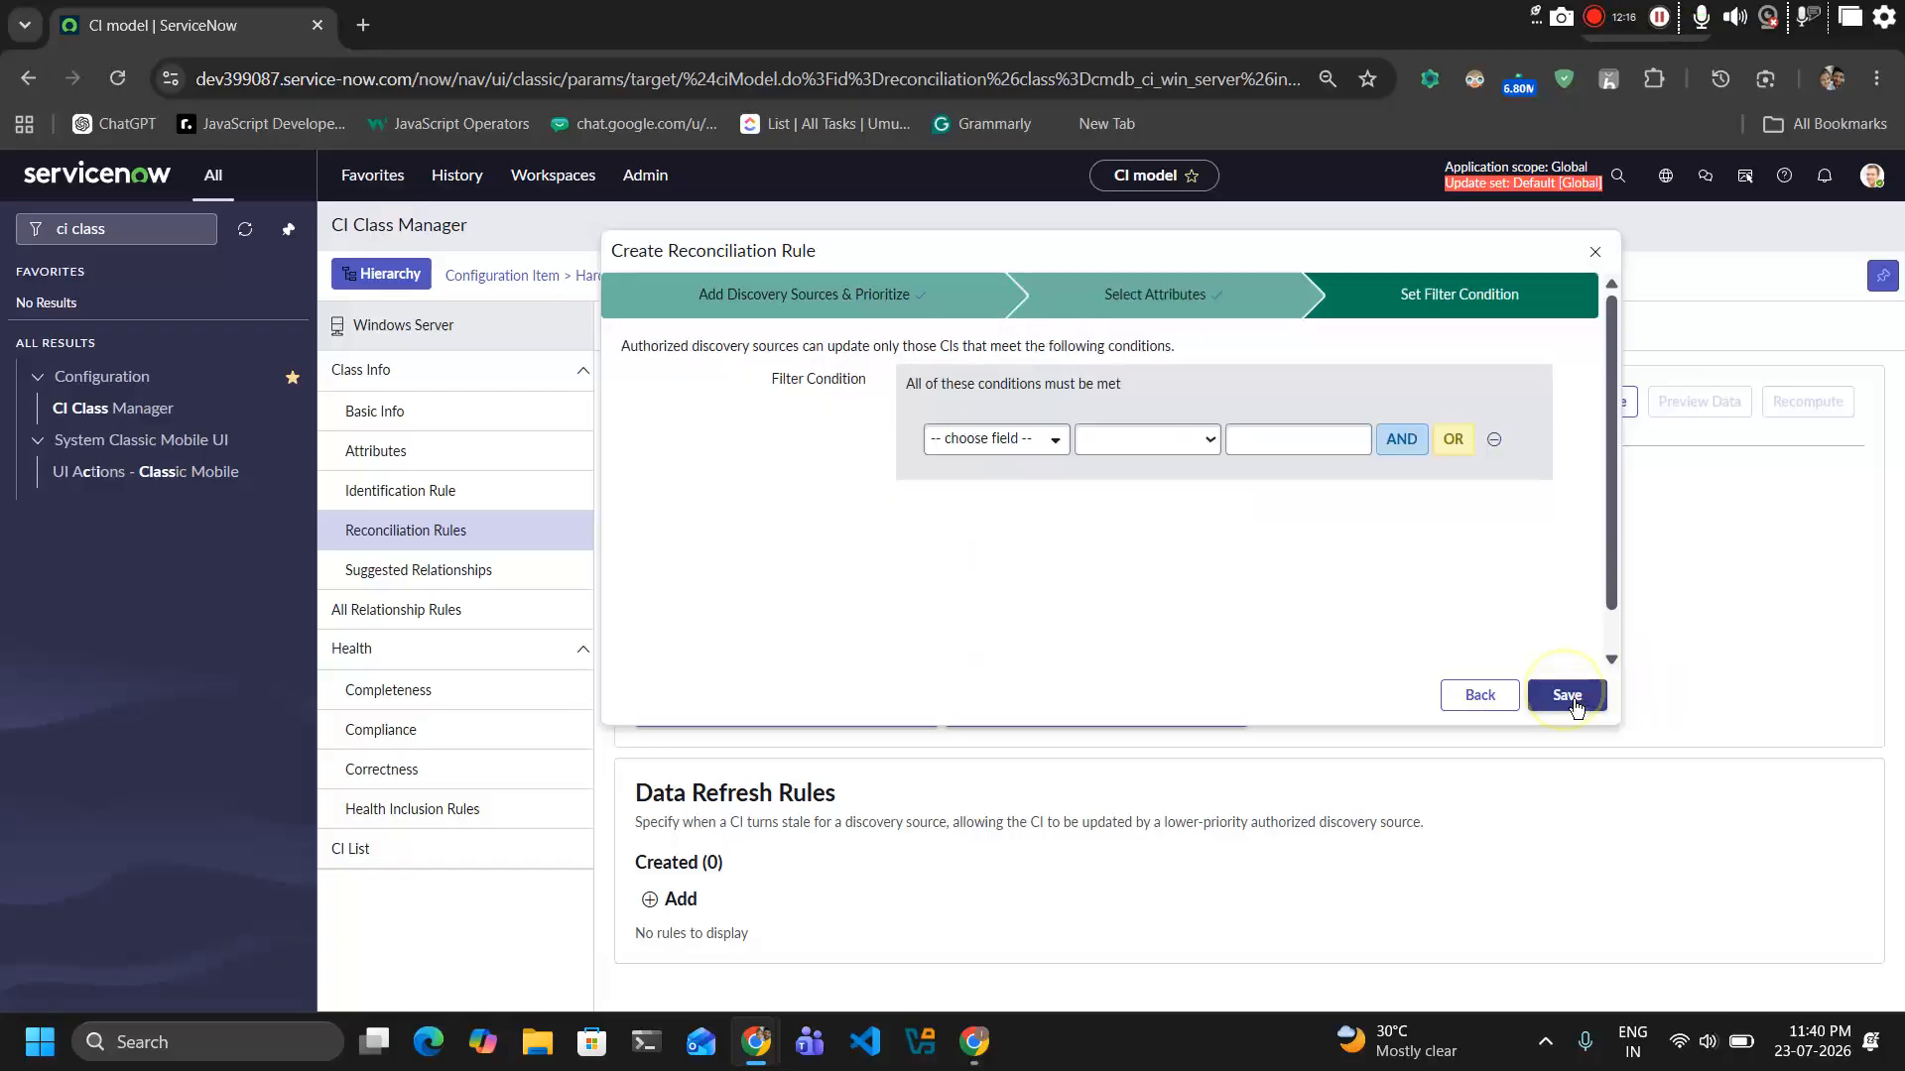
{"action": "left_click", "coordinate": [997, 437]}
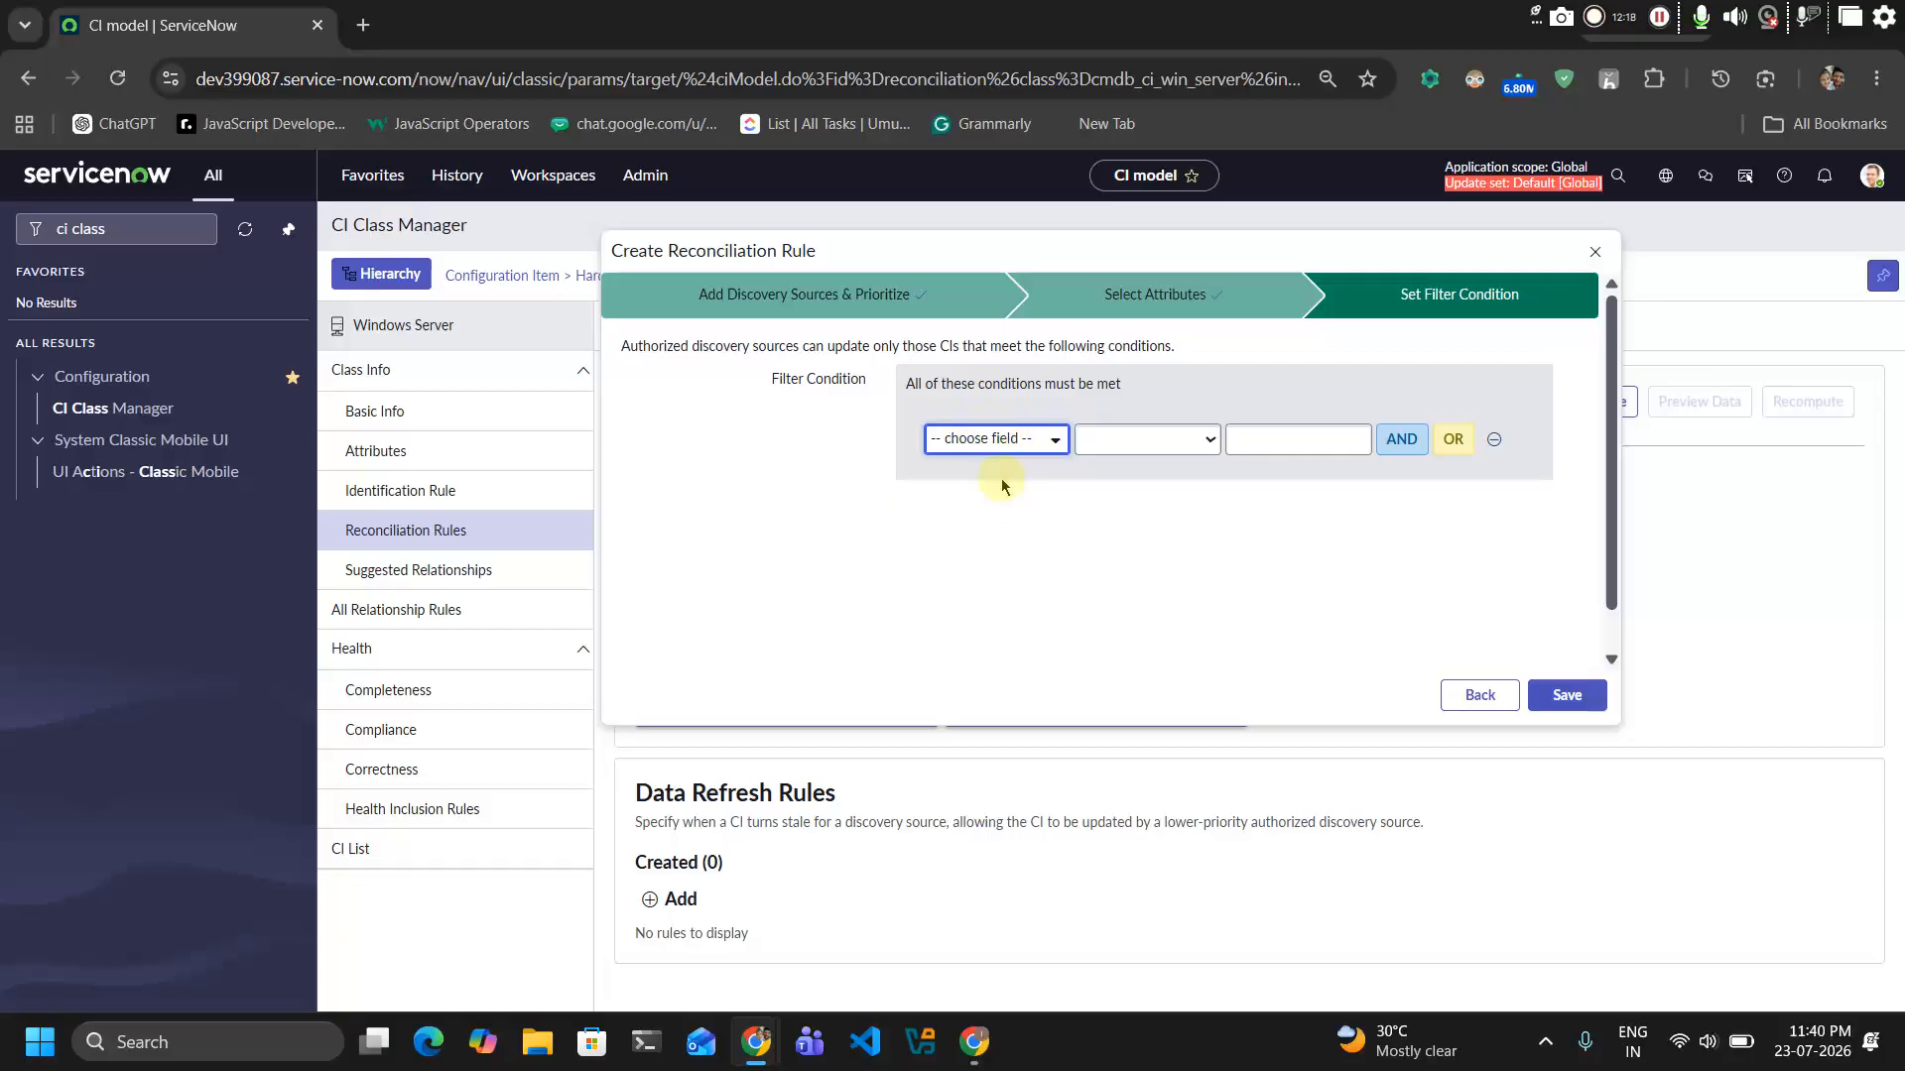
{"action": "scroll", "coordinate": [1007, 613], "scroll_direction": "down", "scroll_amount": 1}
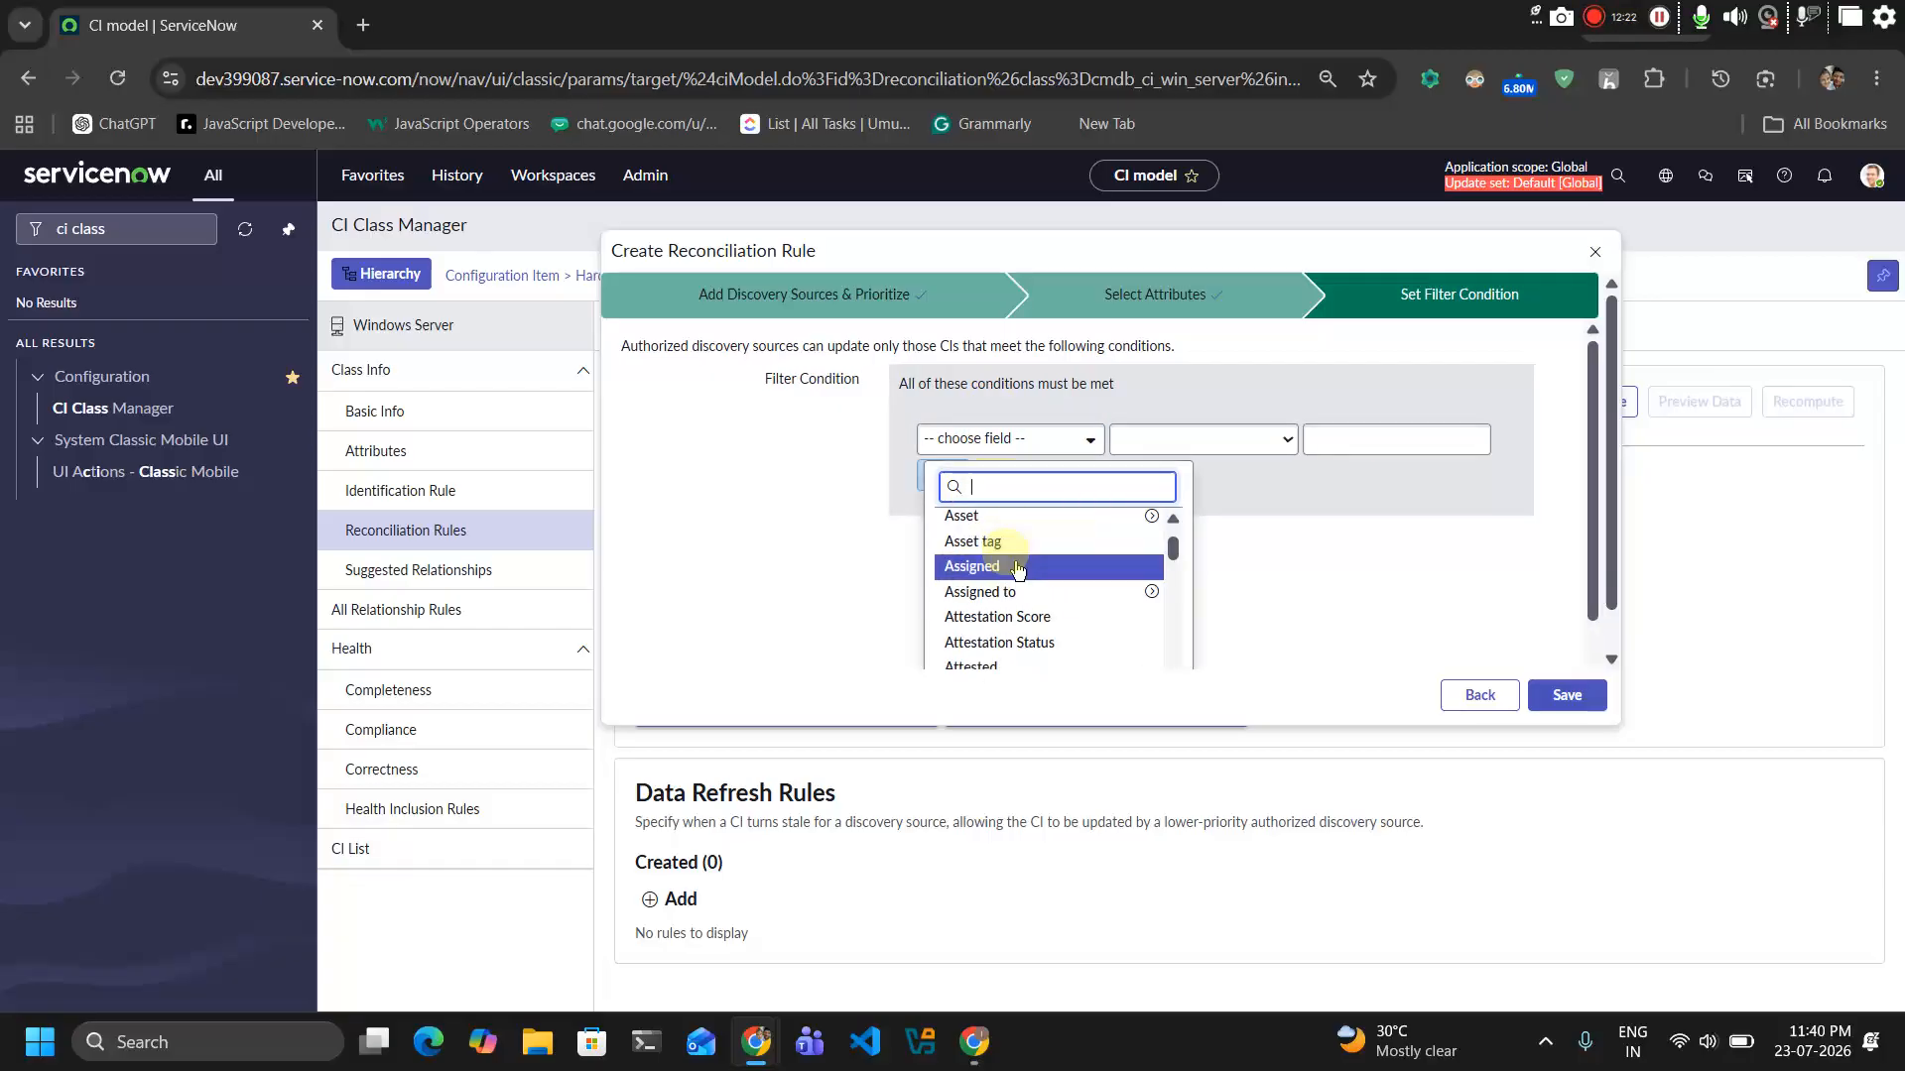
{"action": "left_click", "coordinate": [1017, 566]}
{"action": "left_click", "coordinate": [1308, 447]}
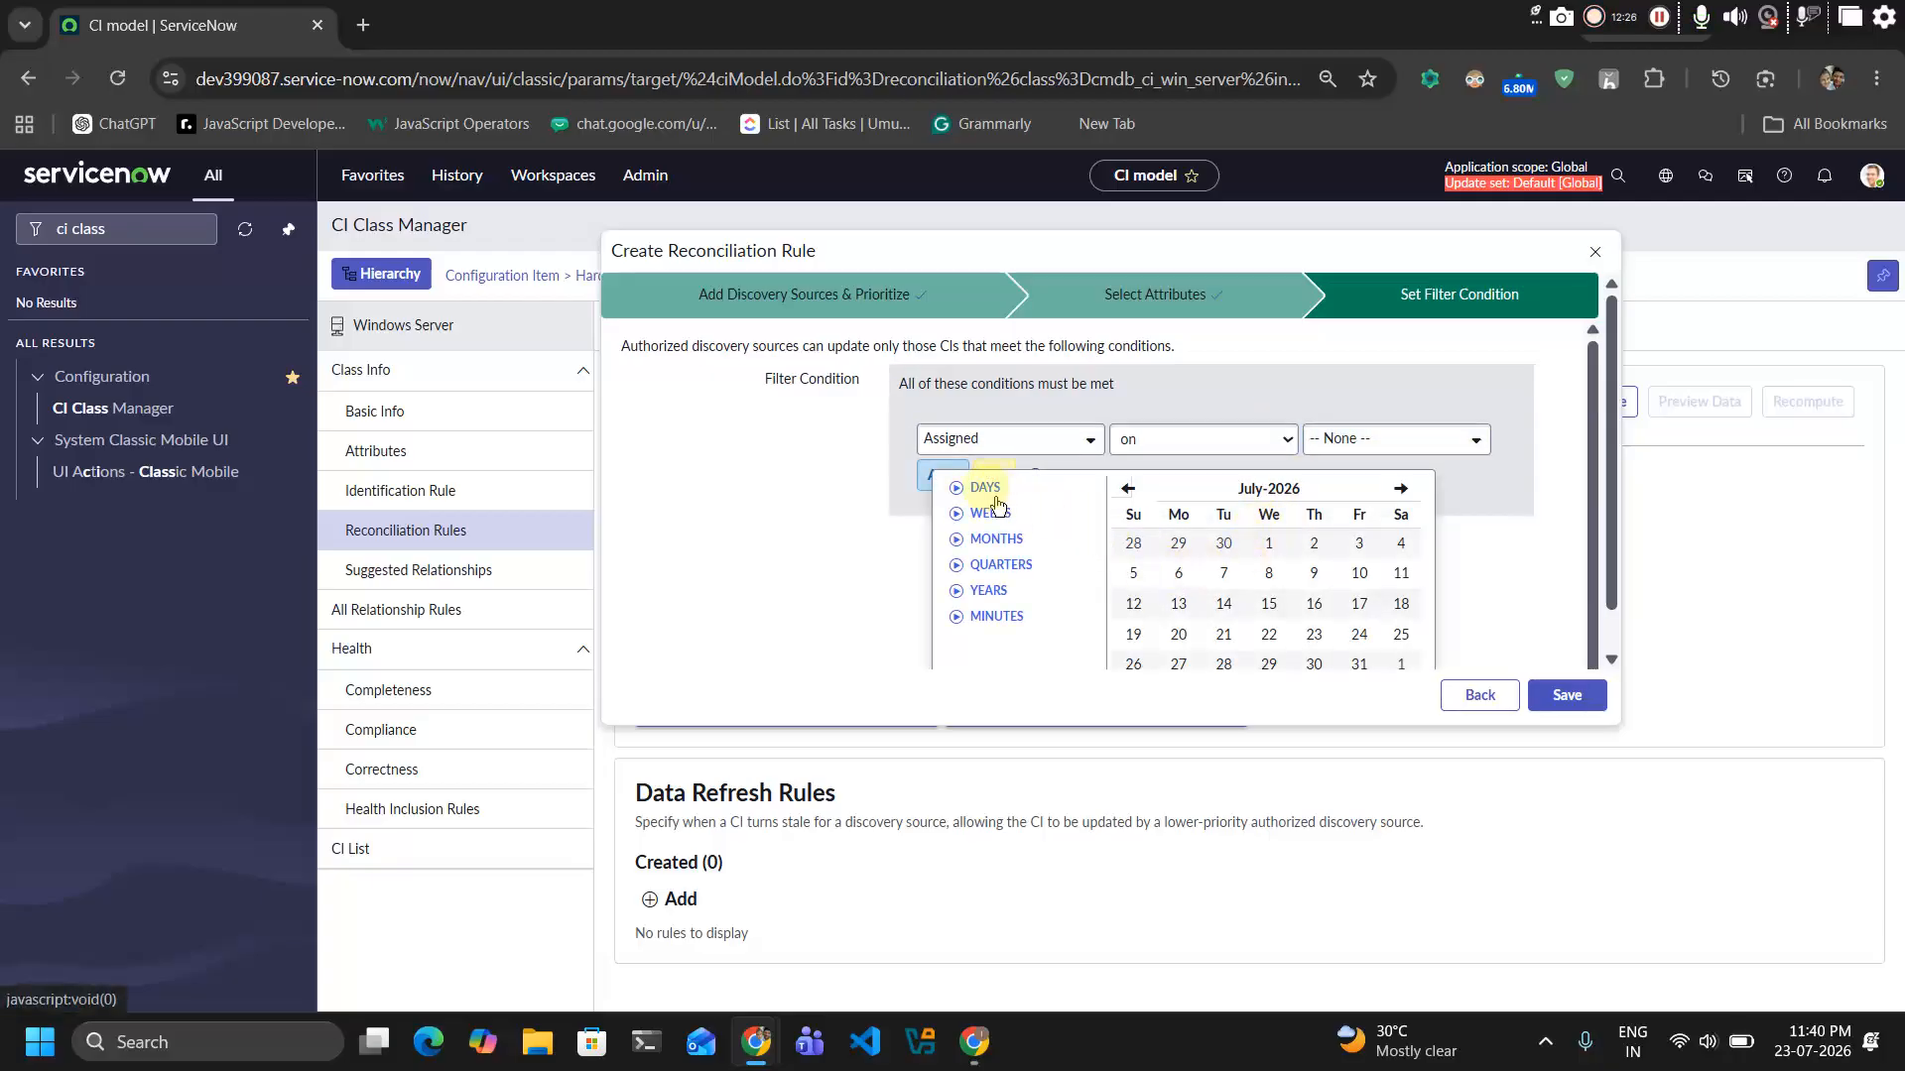
{"action": "left_click", "coordinate": [987, 489]}
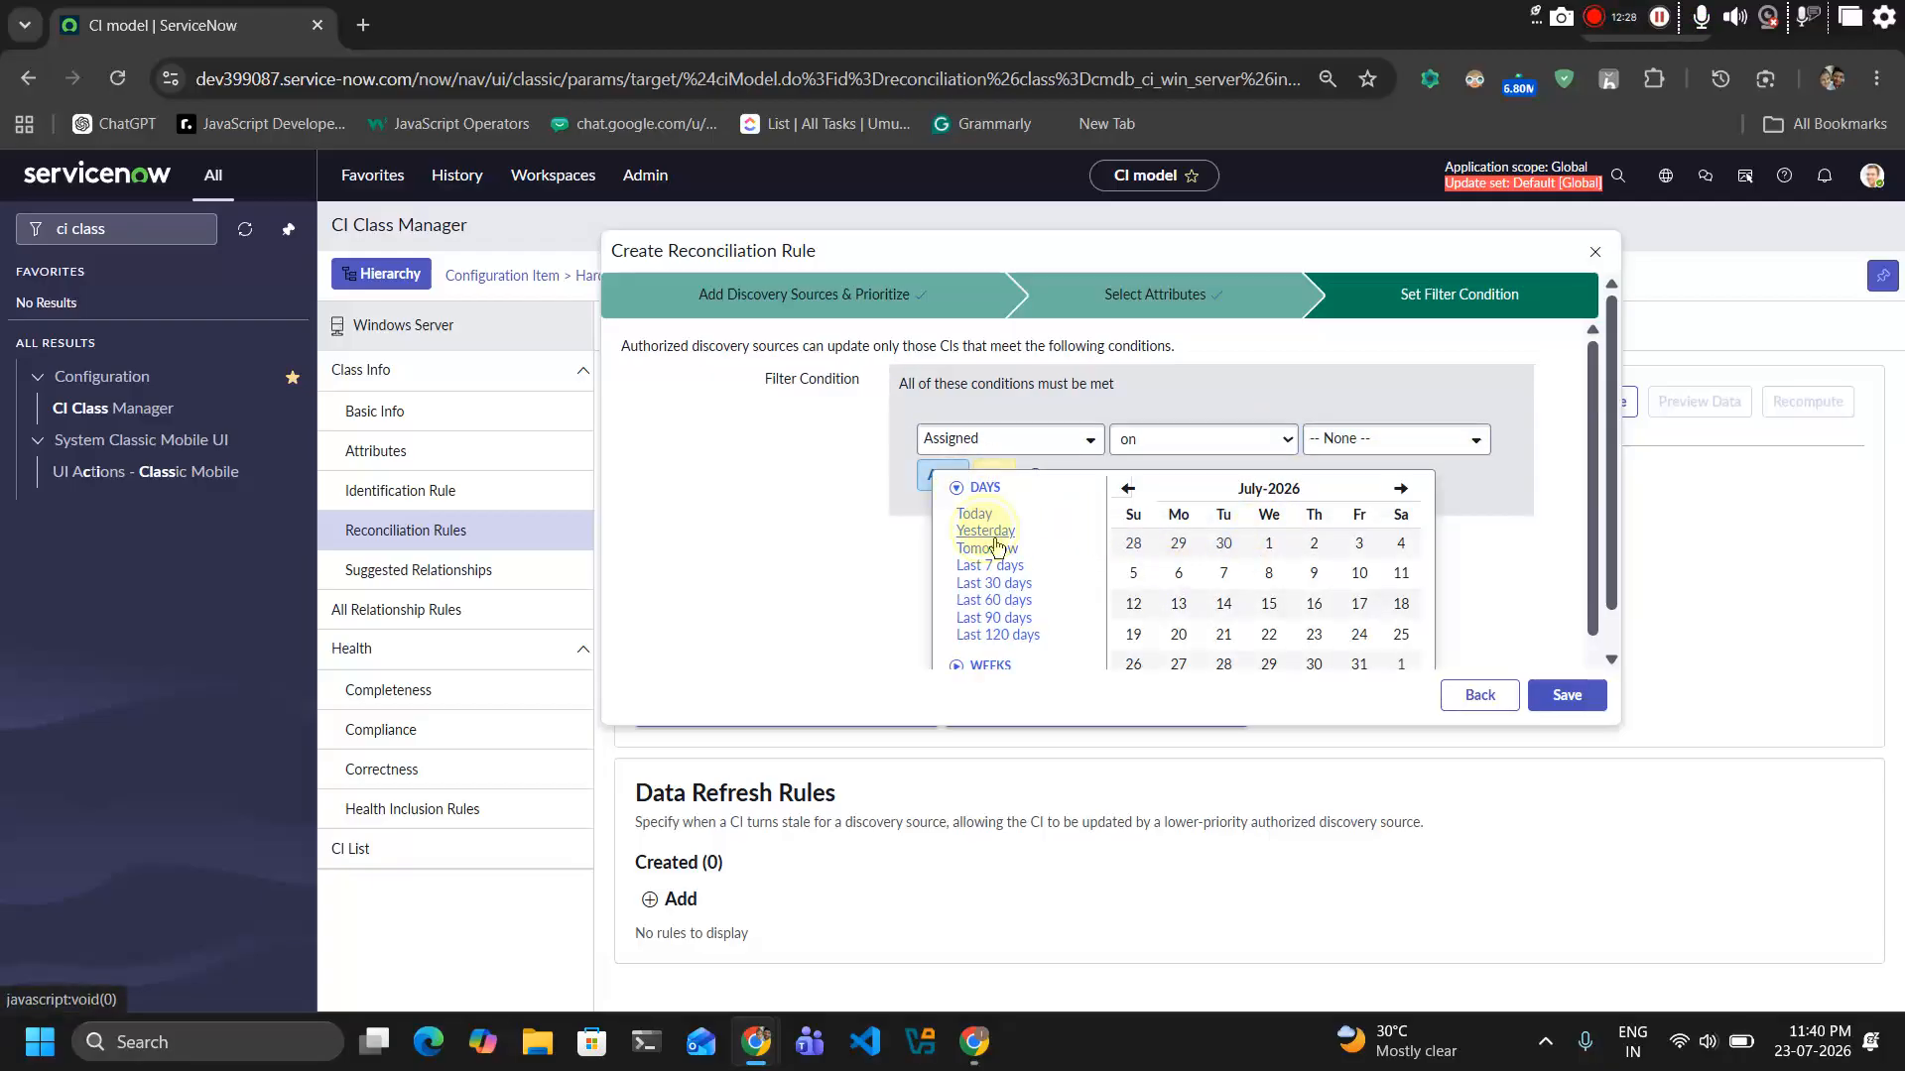
{"action": "left_click", "coordinate": [993, 535]}
{"action": "left_click", "coordinate": [1497, 436]}
Change the new reconciliation rule's discovery source to Other Automated and save the rule without a filter condition
{"action": "left_click", "coordinate": [1569, 694]}
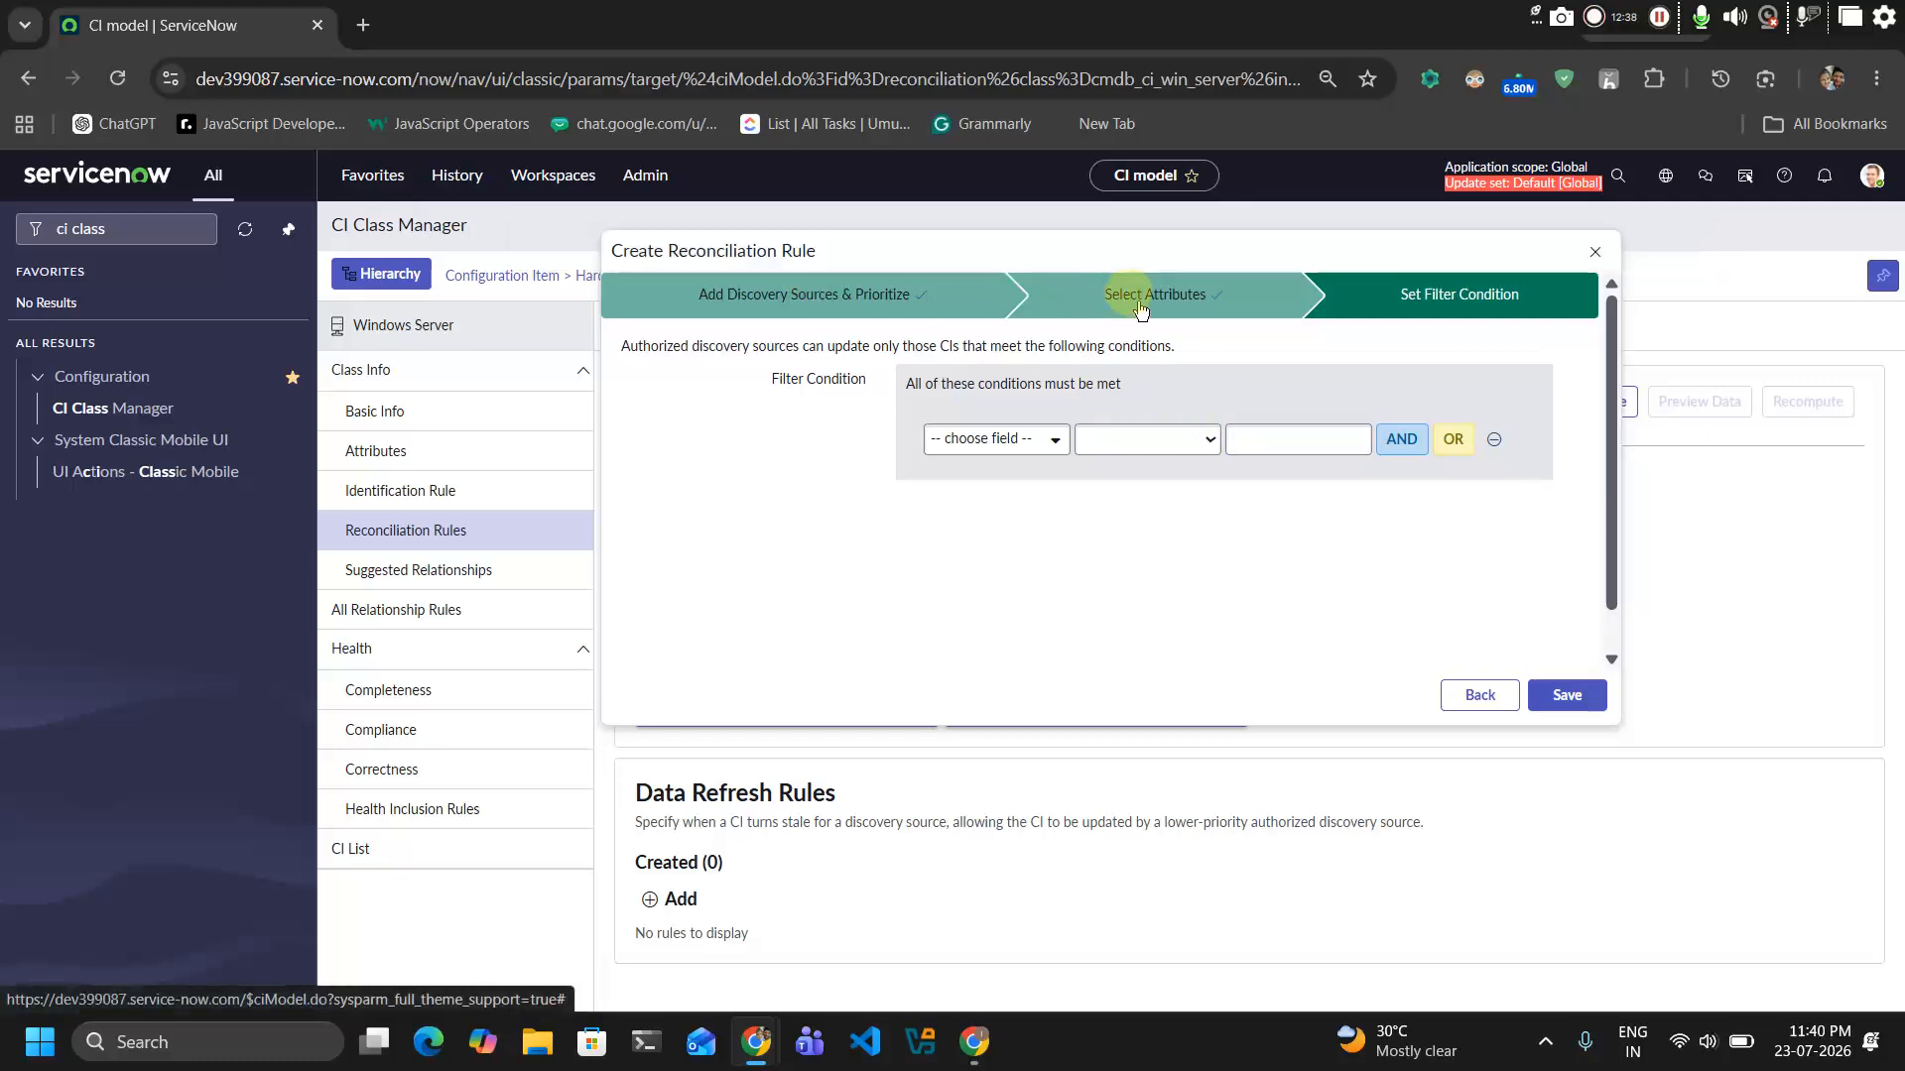
{"action": "left_click", "coordinate": [961, 296]}
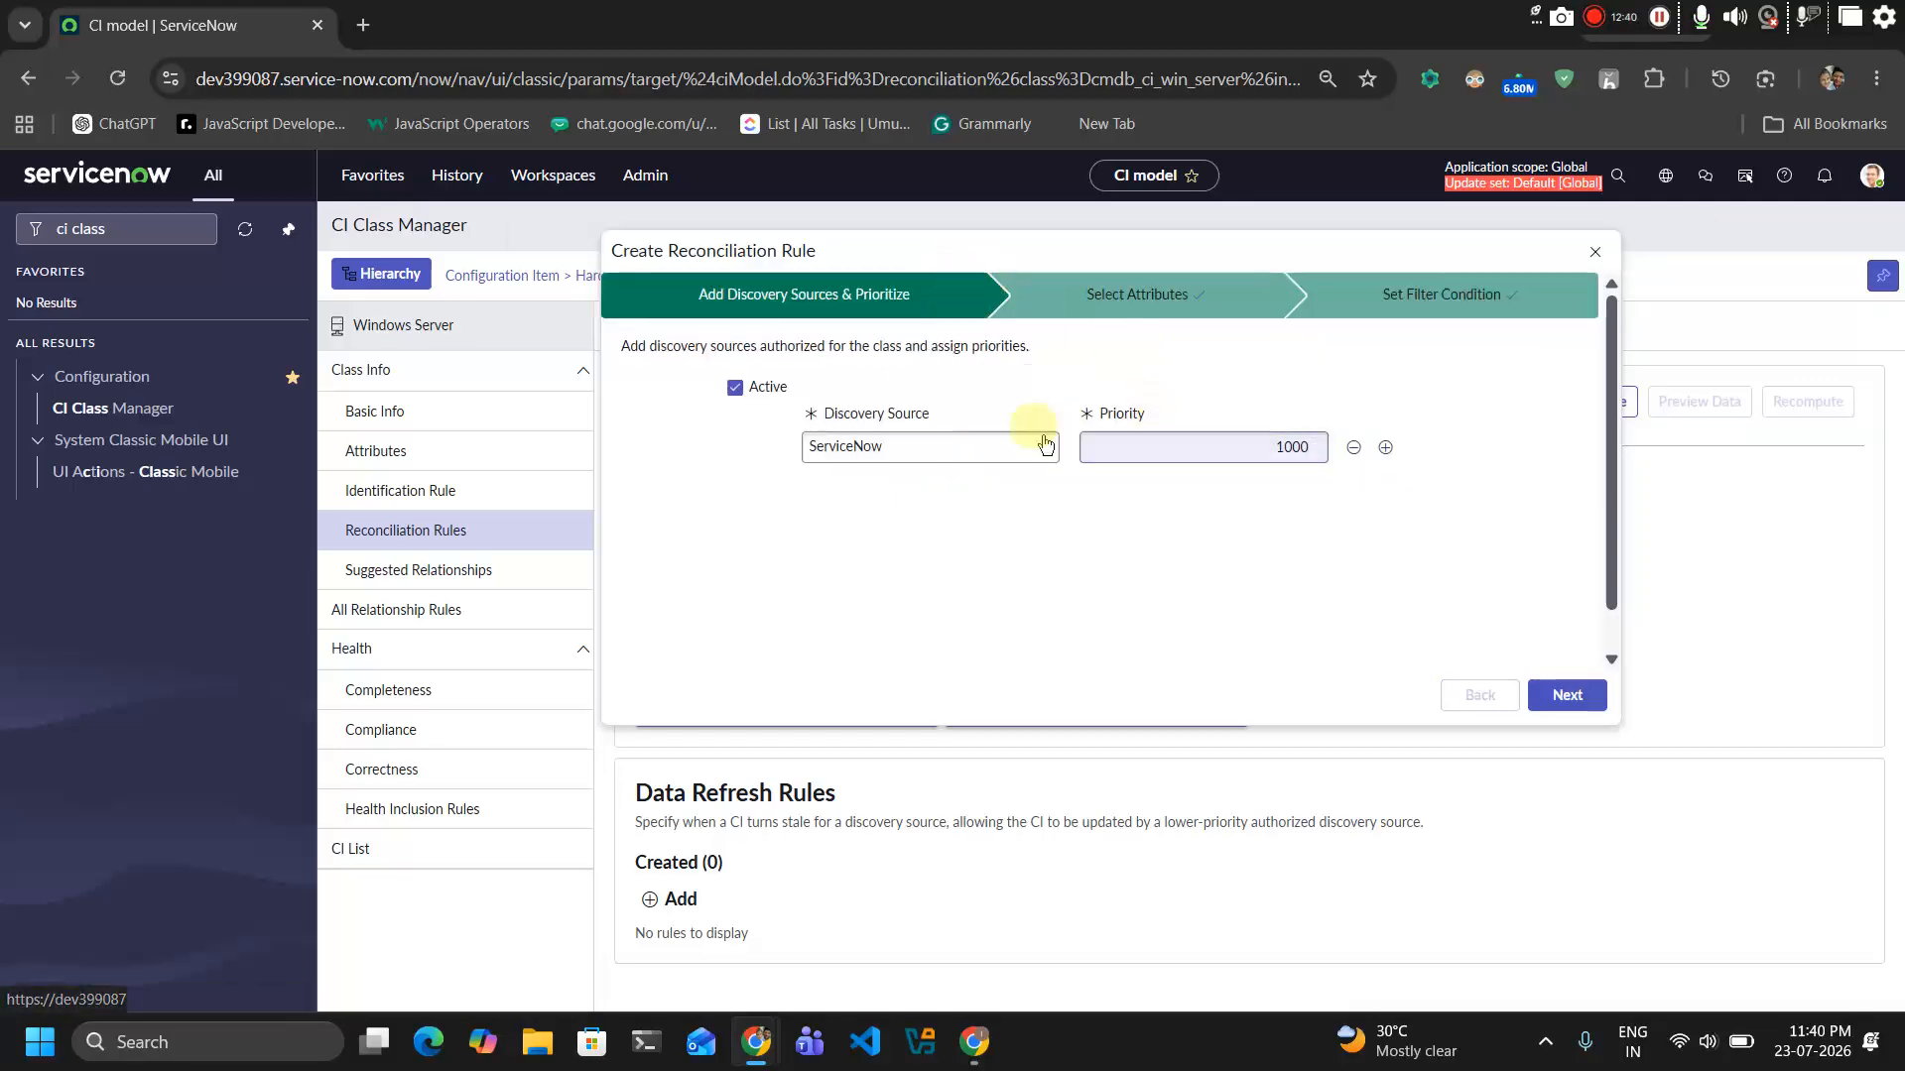
{"action": "left_click", "coordinate": [952, 446]}
{"action": "scroll", "coordinate": [932, 615], "scroll_direction": "up", "scroll_amount": 1}
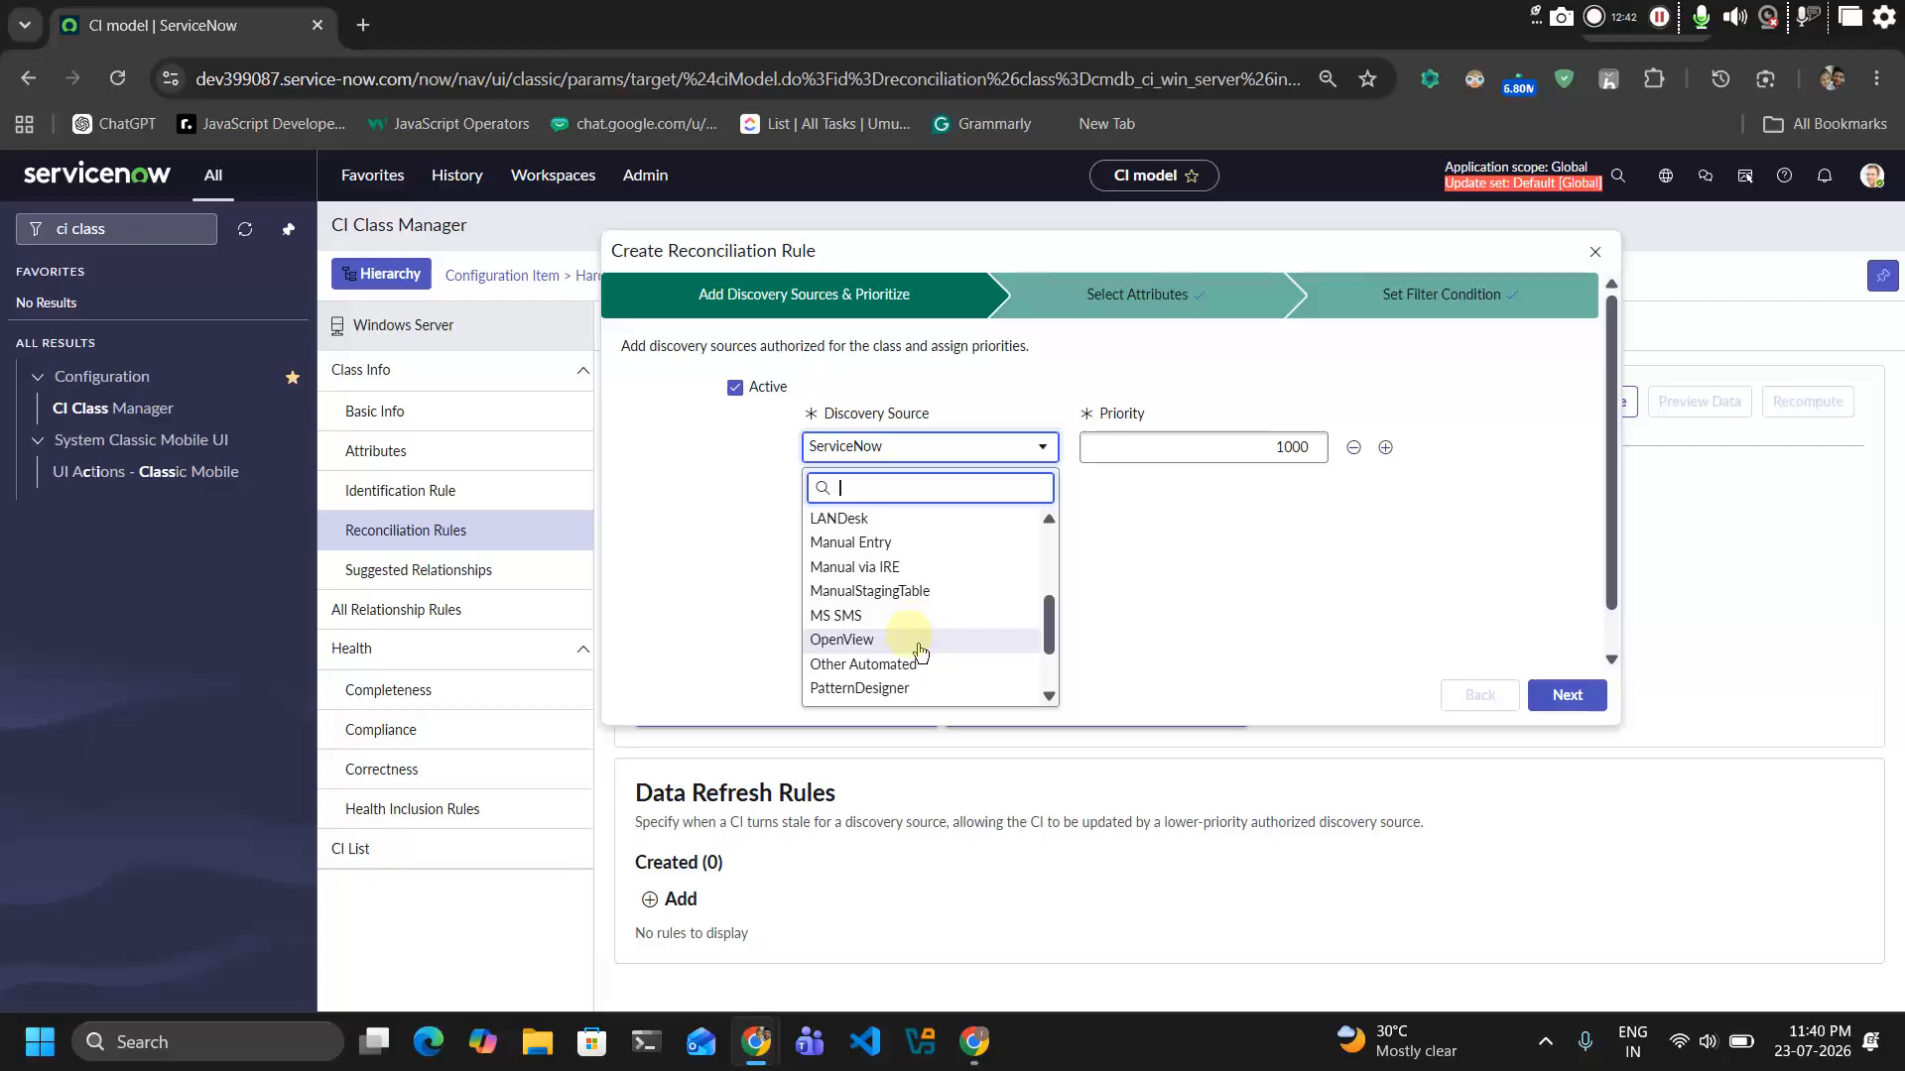
{"action": "scroll", "coordinate": [919, 640], "scroll_direction": "down", "scroll_amount": 1}
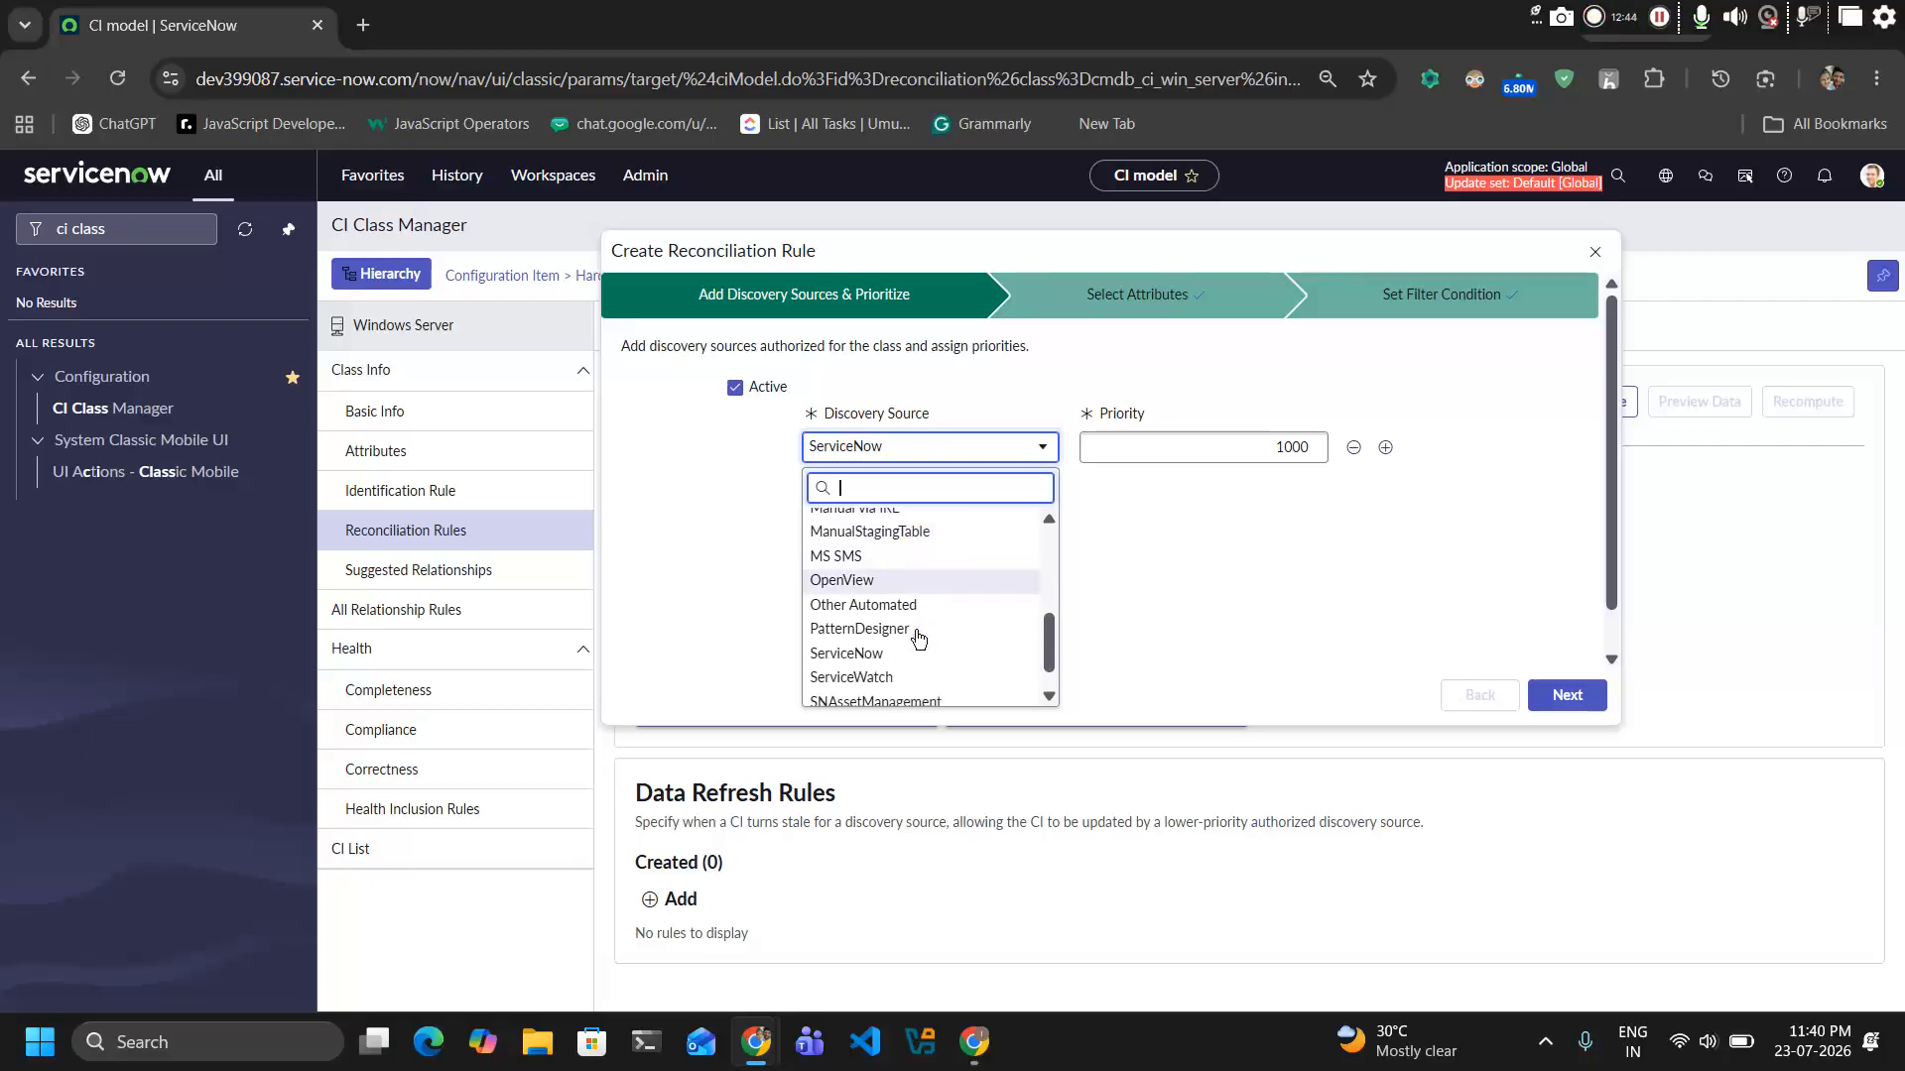
{"action": "left_click", "coordinate": [886, 606]}
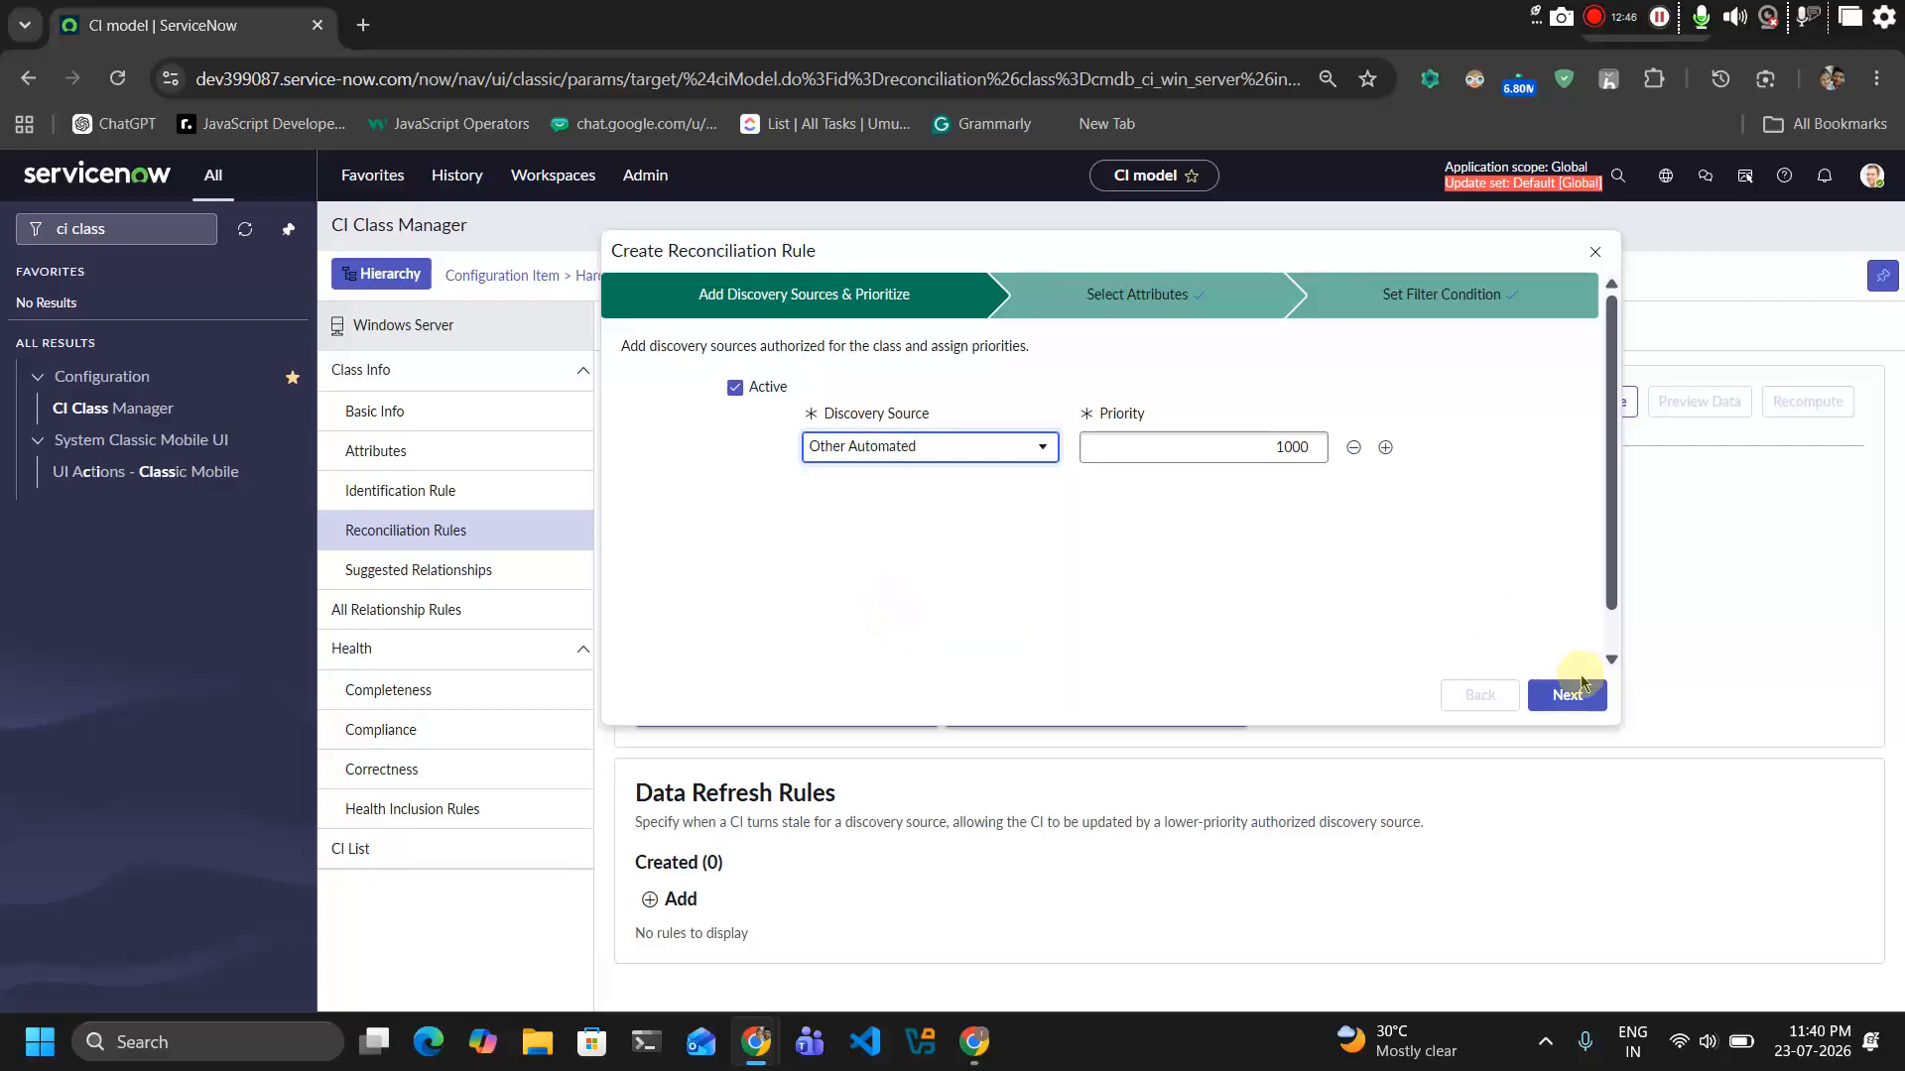
{"action": "left_click", "coordinate": [1577, 693]}
{"action": "left_click", "coordinate": [1569, 693]}
{"action": "left_click", "coordinate": [1541, 689]}
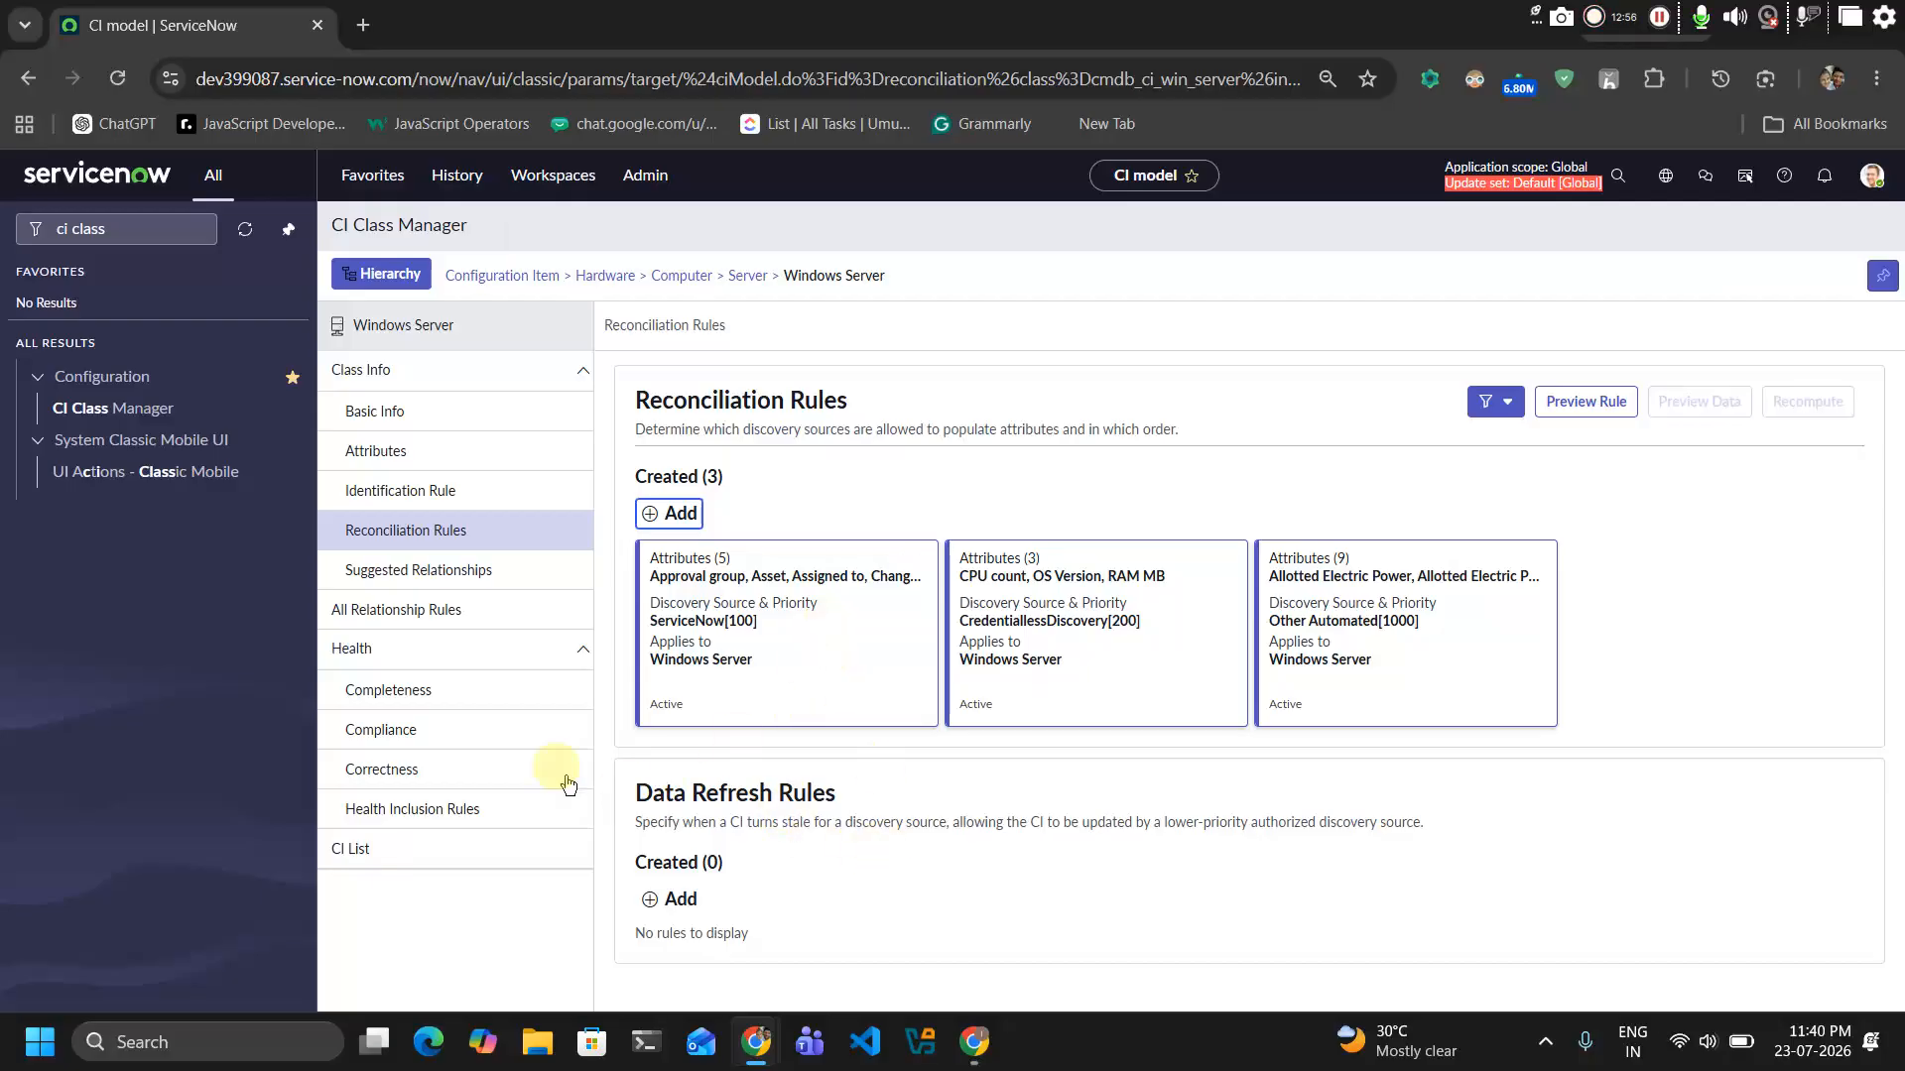
Show the Windows Server class's CI list and open the SAP LoadBal02 record in a separate browser tab
{"action": "left_click", "coordinate": [509, 613]}
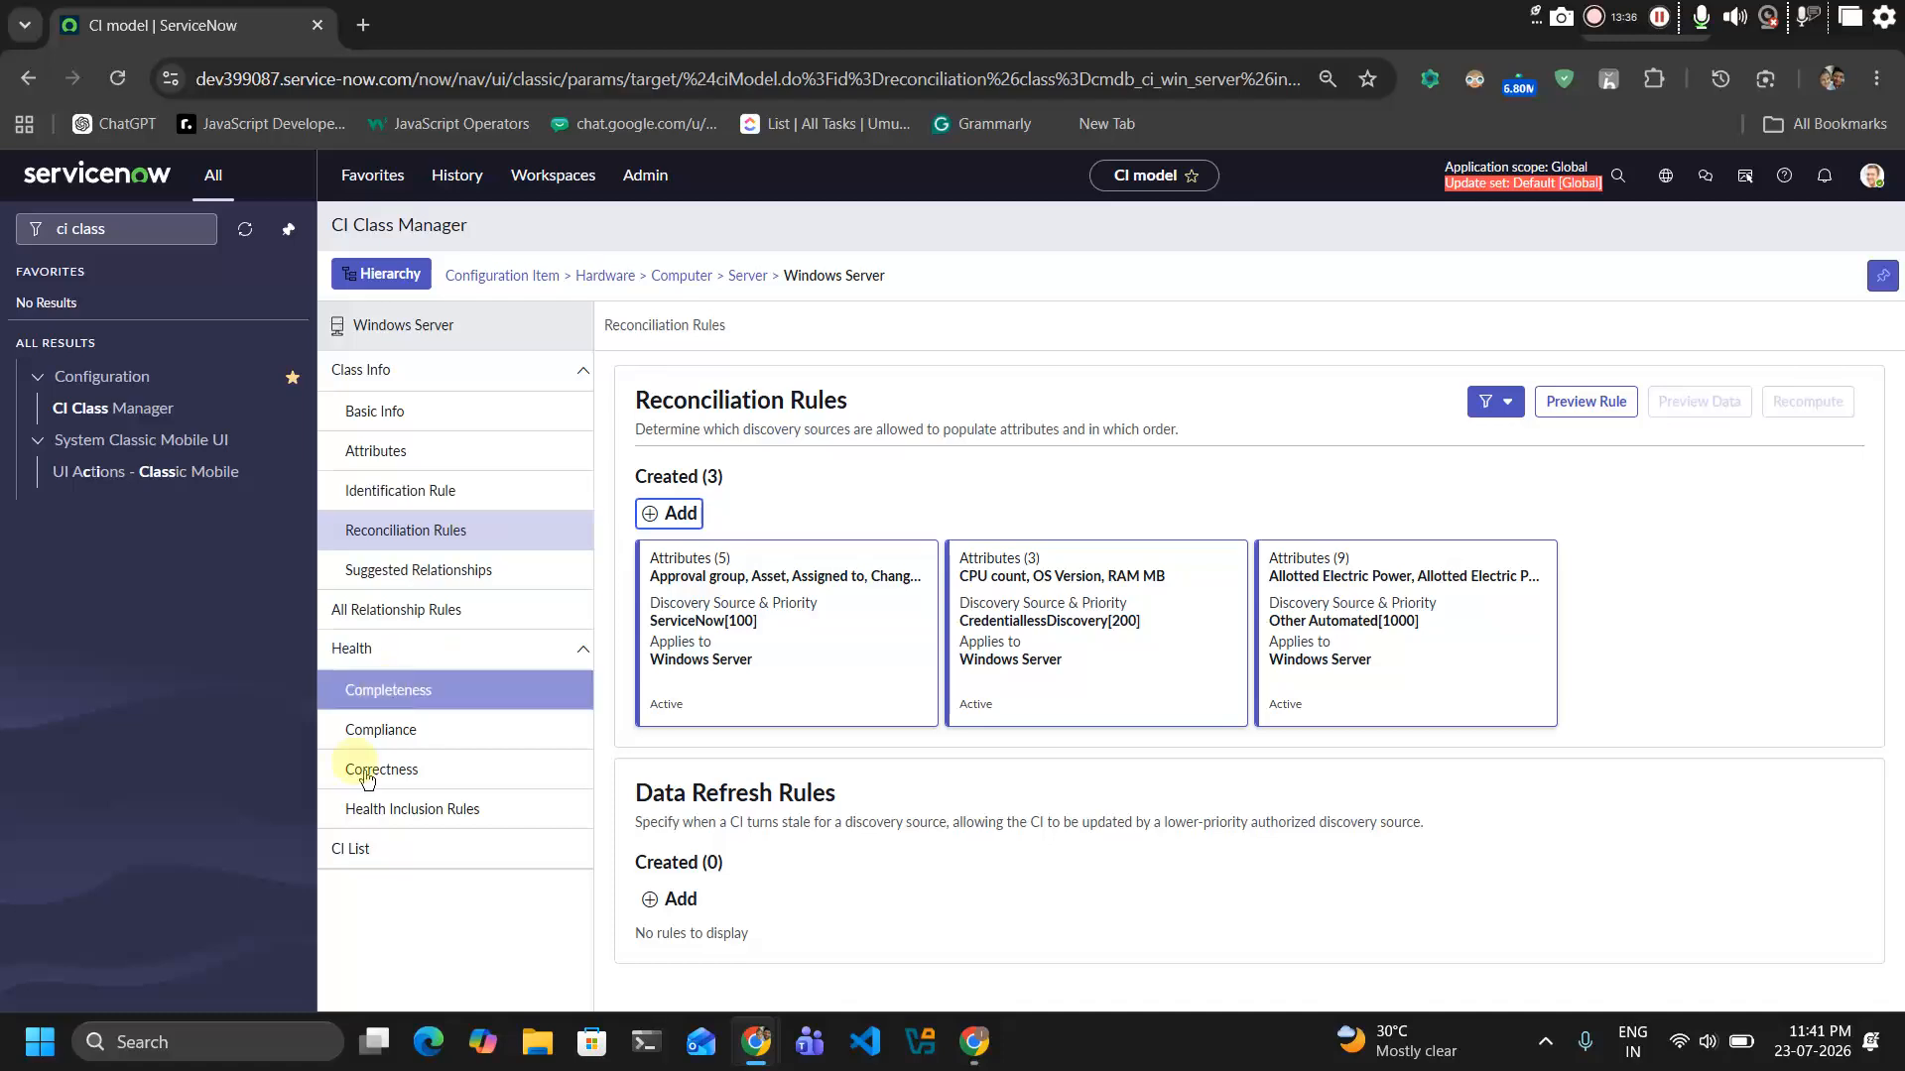
{"action": "left_click", "coordinate": [347, 846]}
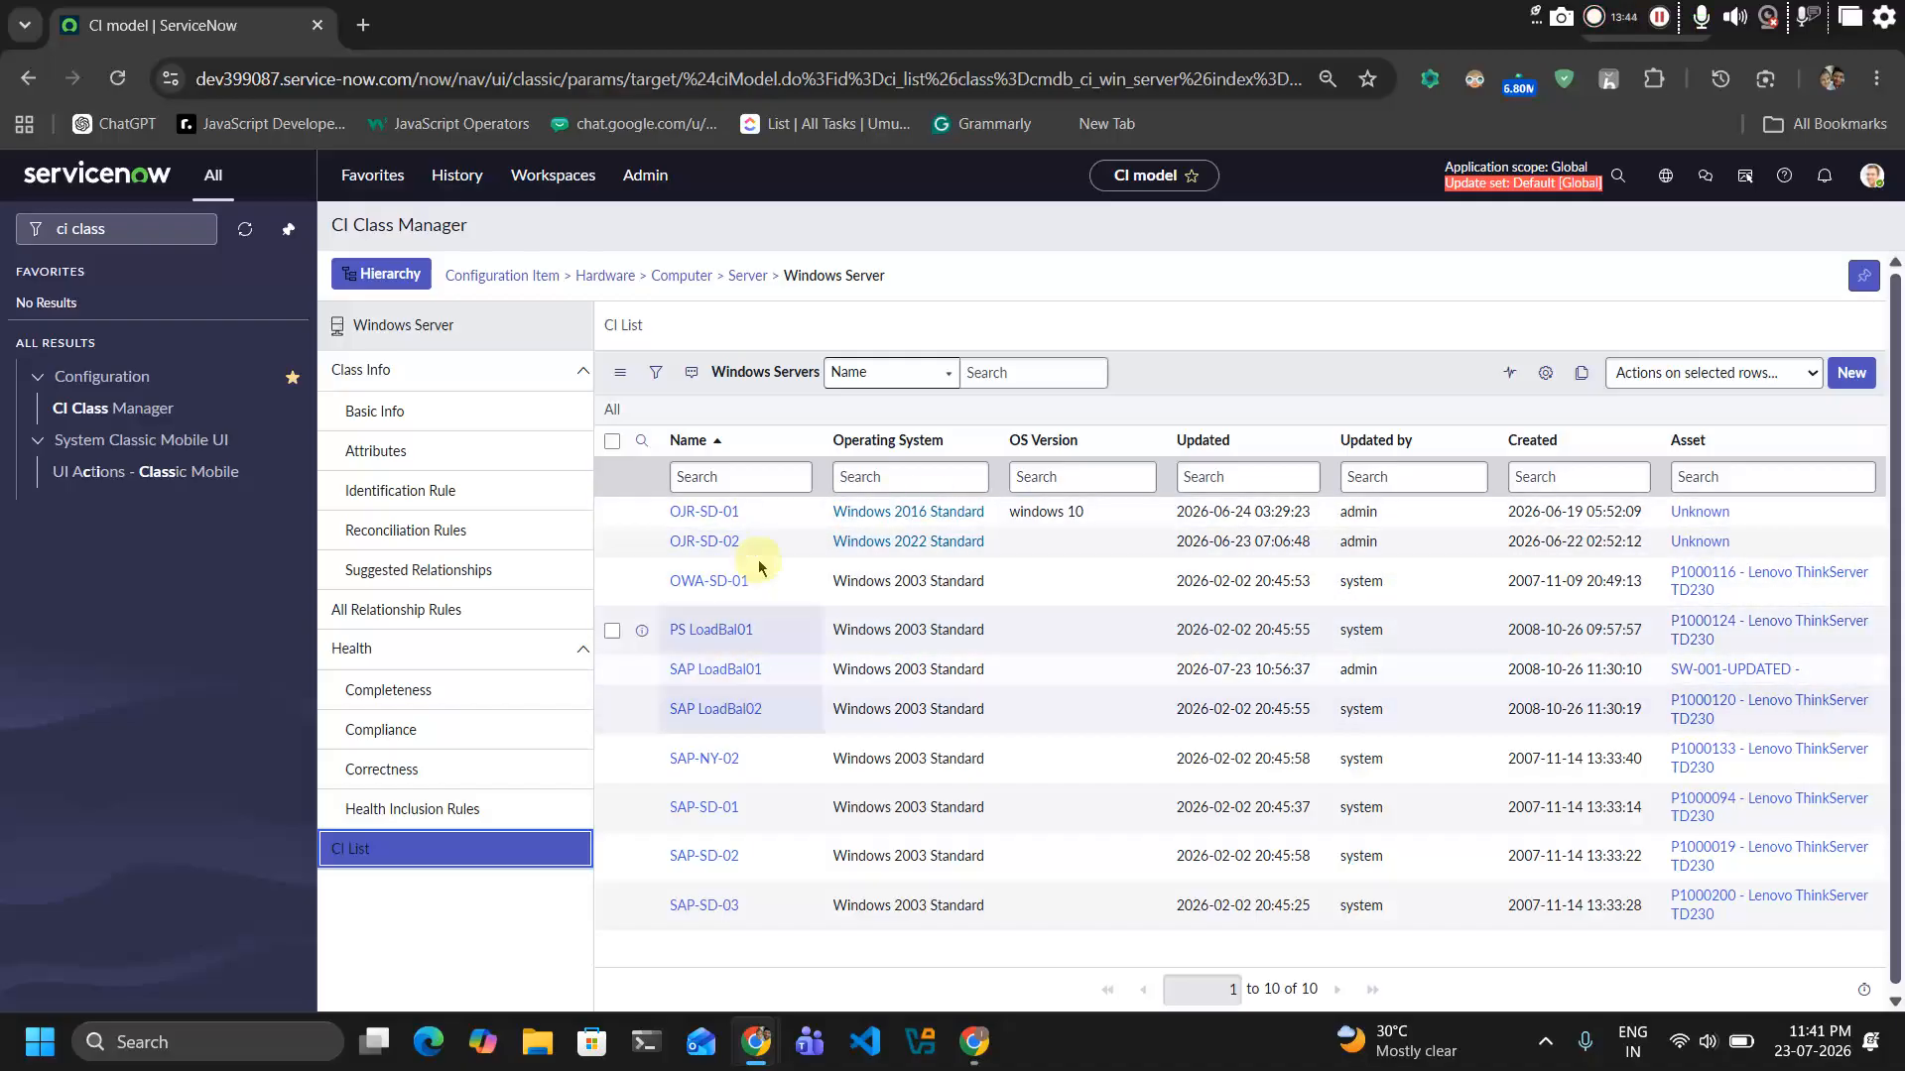
{"action": "left_click", "coordinate": [791, 706]}
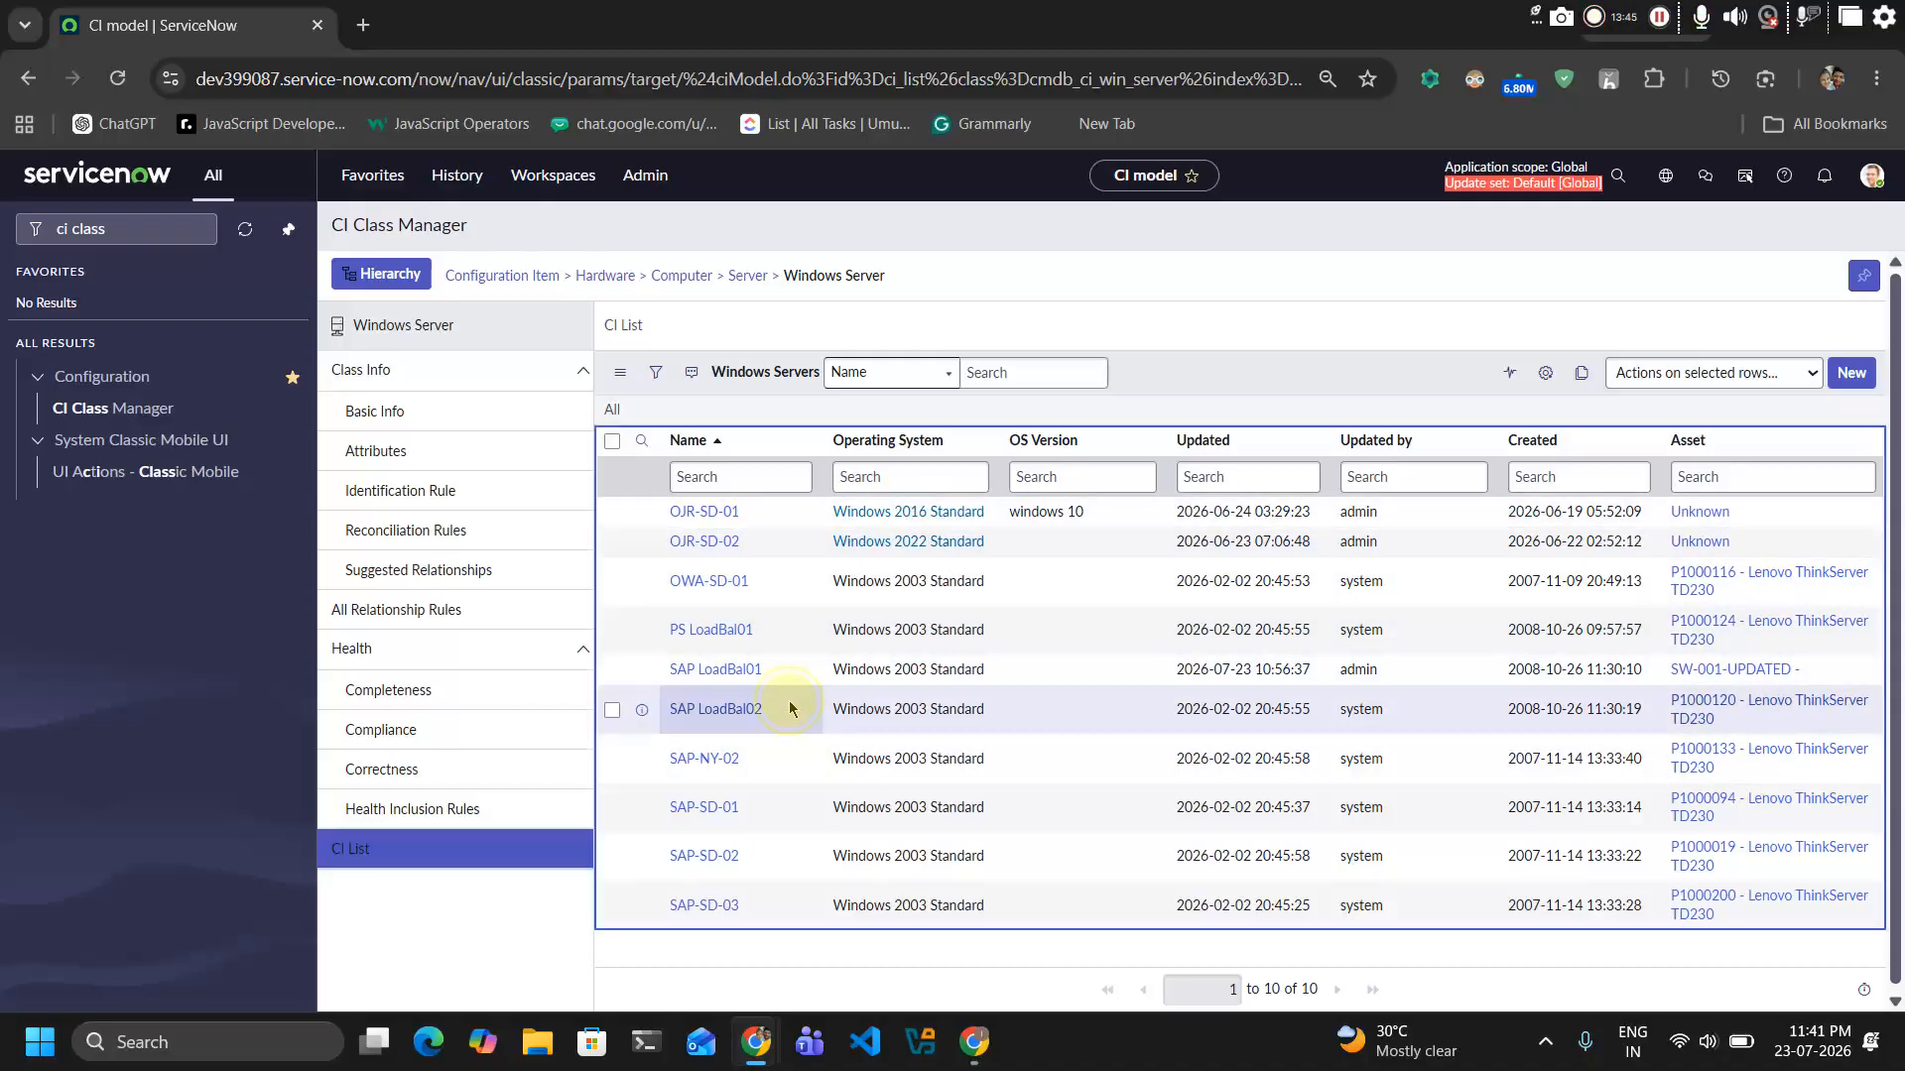
{"action": "middle_click", "coordinate": [718, 717]}
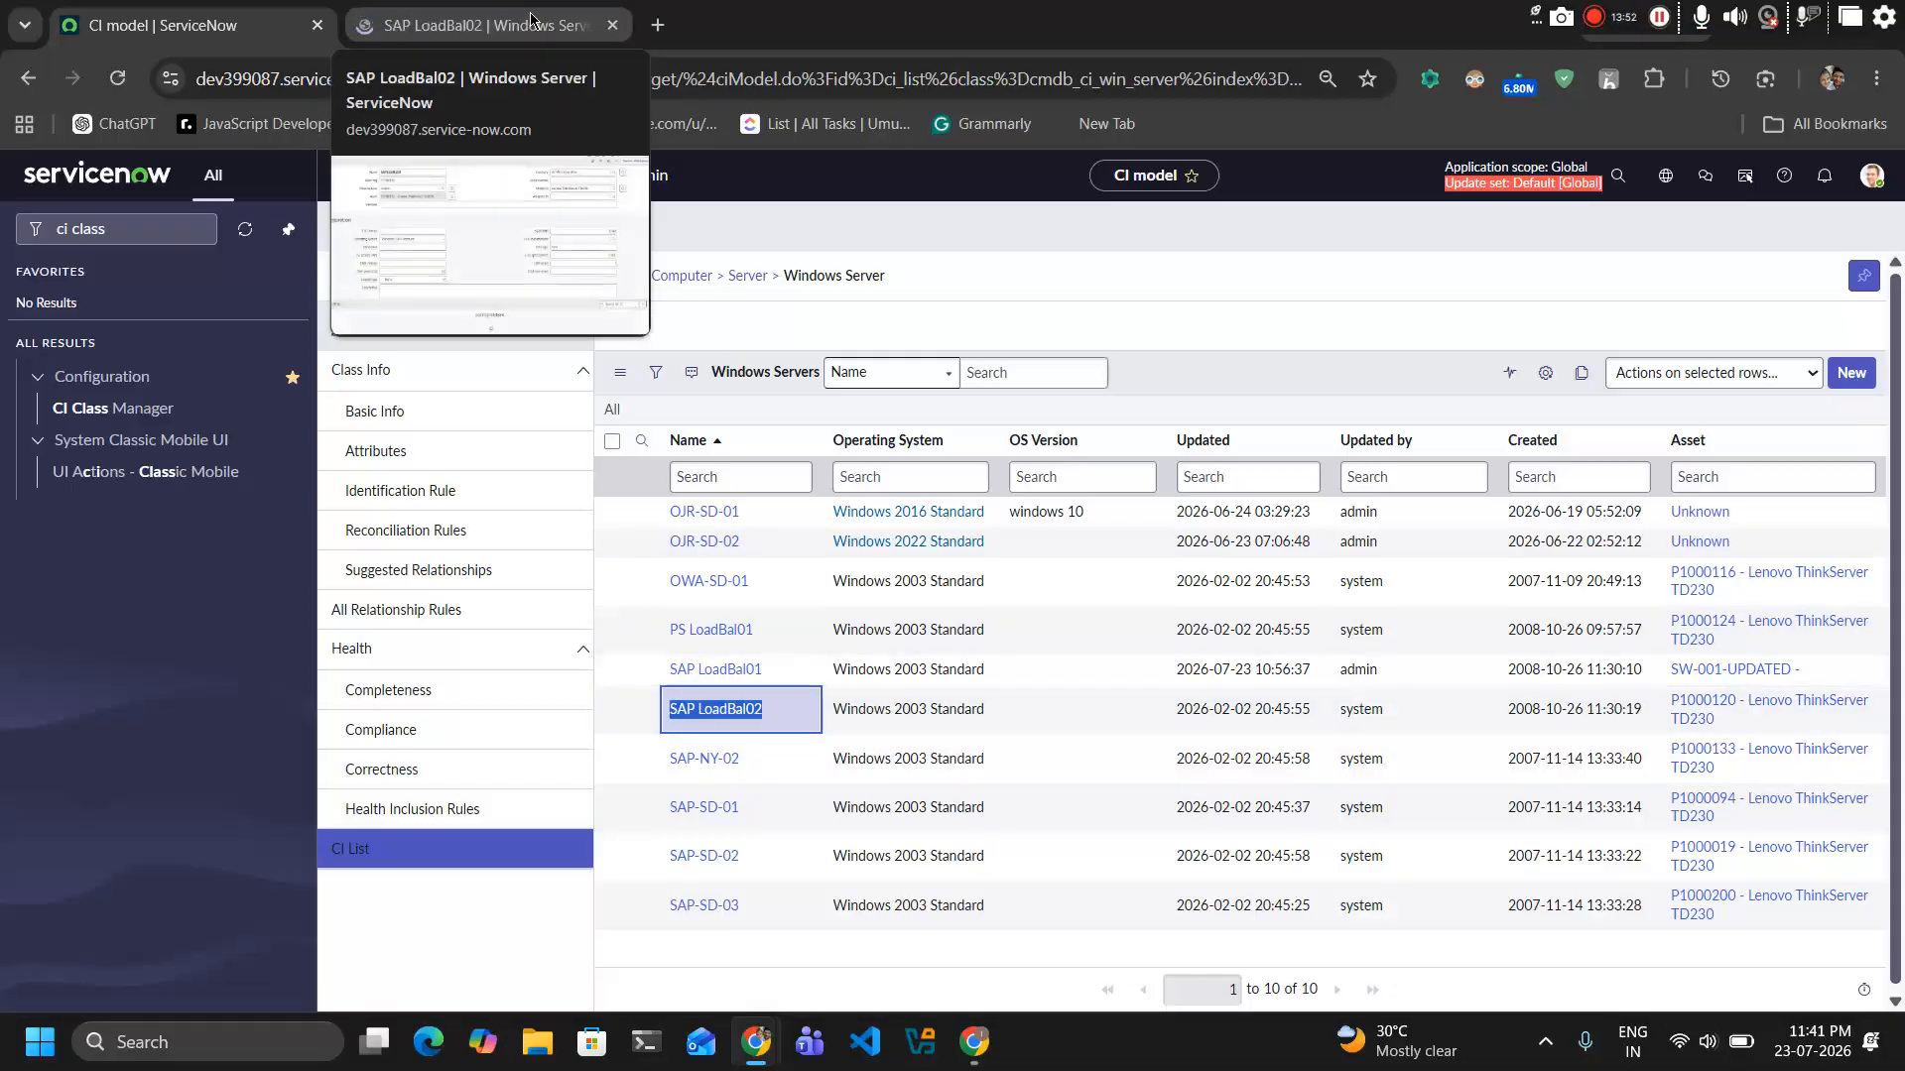
{"action": "left_click", "coordinate": [530, 20]}
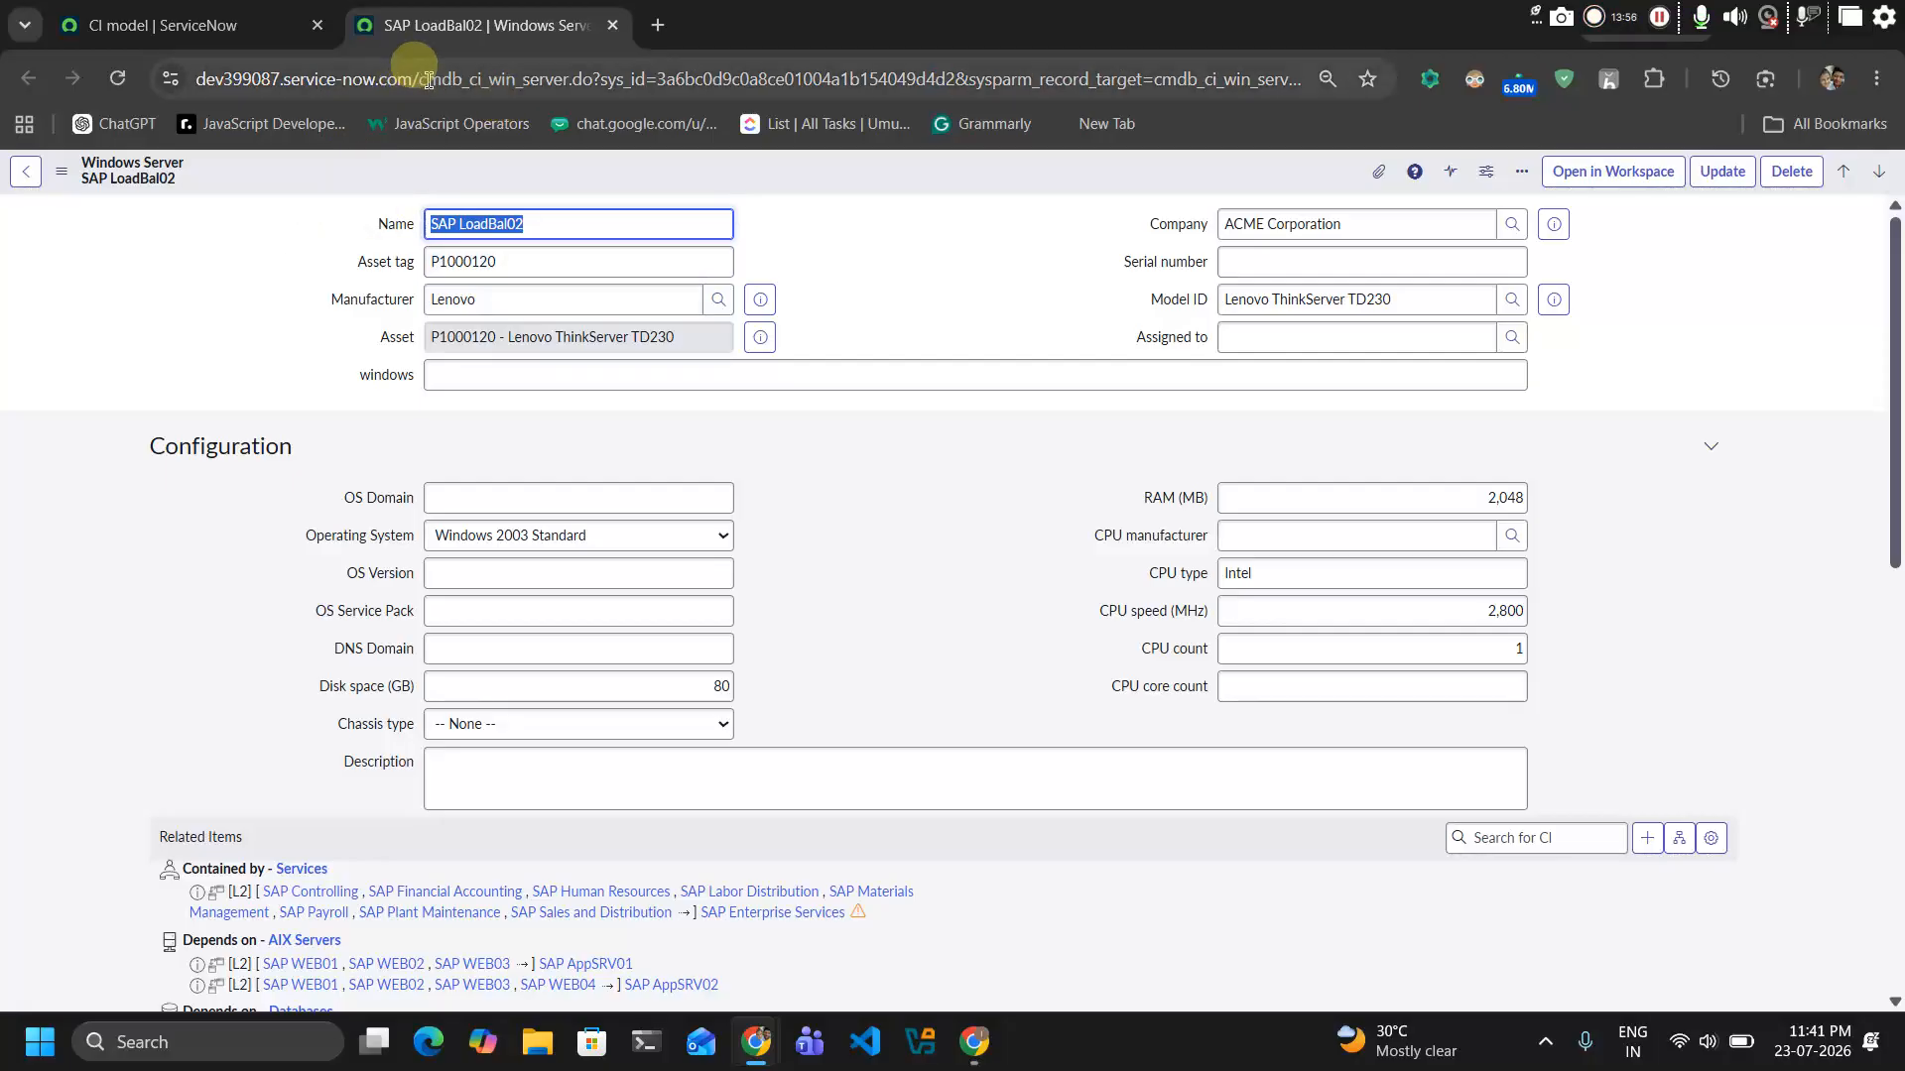
Highlight the table name cmdb_ci_win_server in the SAP LoadBal02 record's URL and compare the record with the CI list
{"action": "left_click_drag", "start_coordinate": [415, 72], "coordinate": [593, 99]}
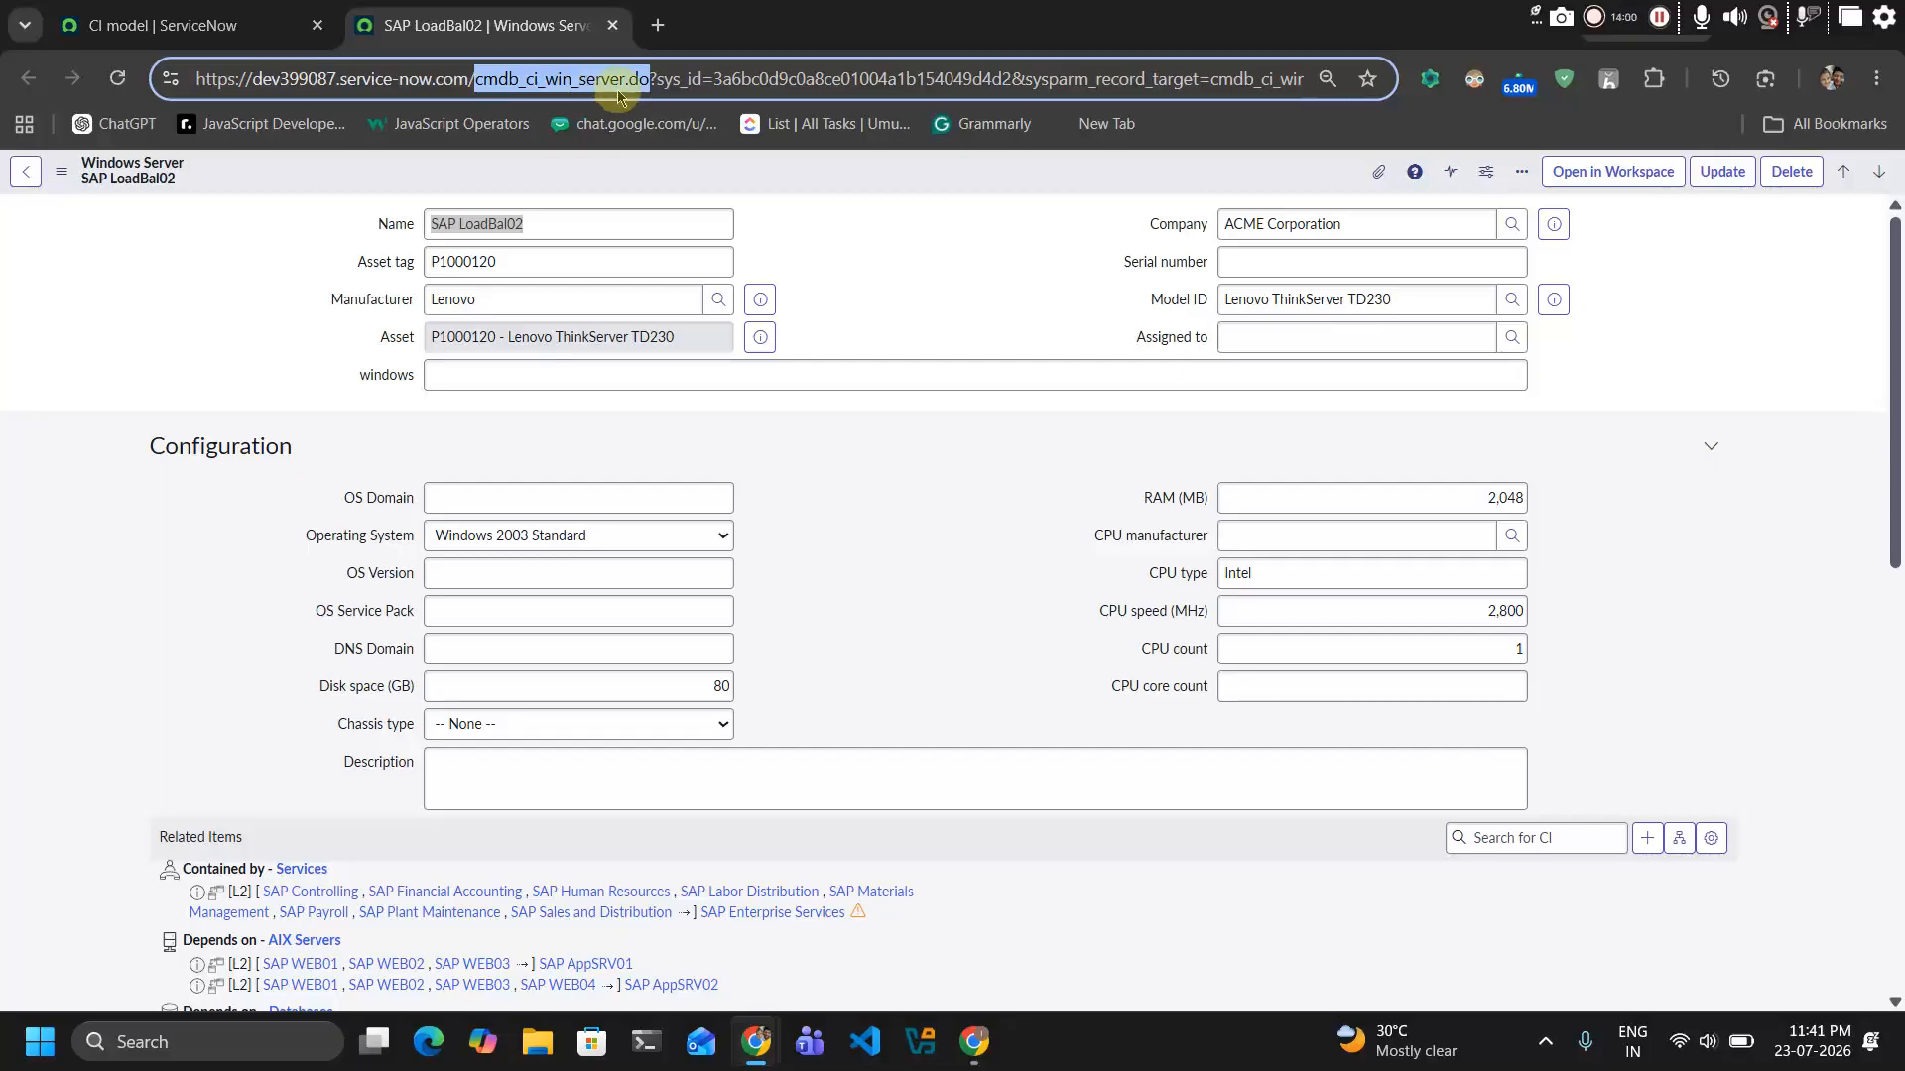
{"action": "left_click", "coordinate": [622, 82]}
{"action": "double_click", "coordinate": [586, 75]}
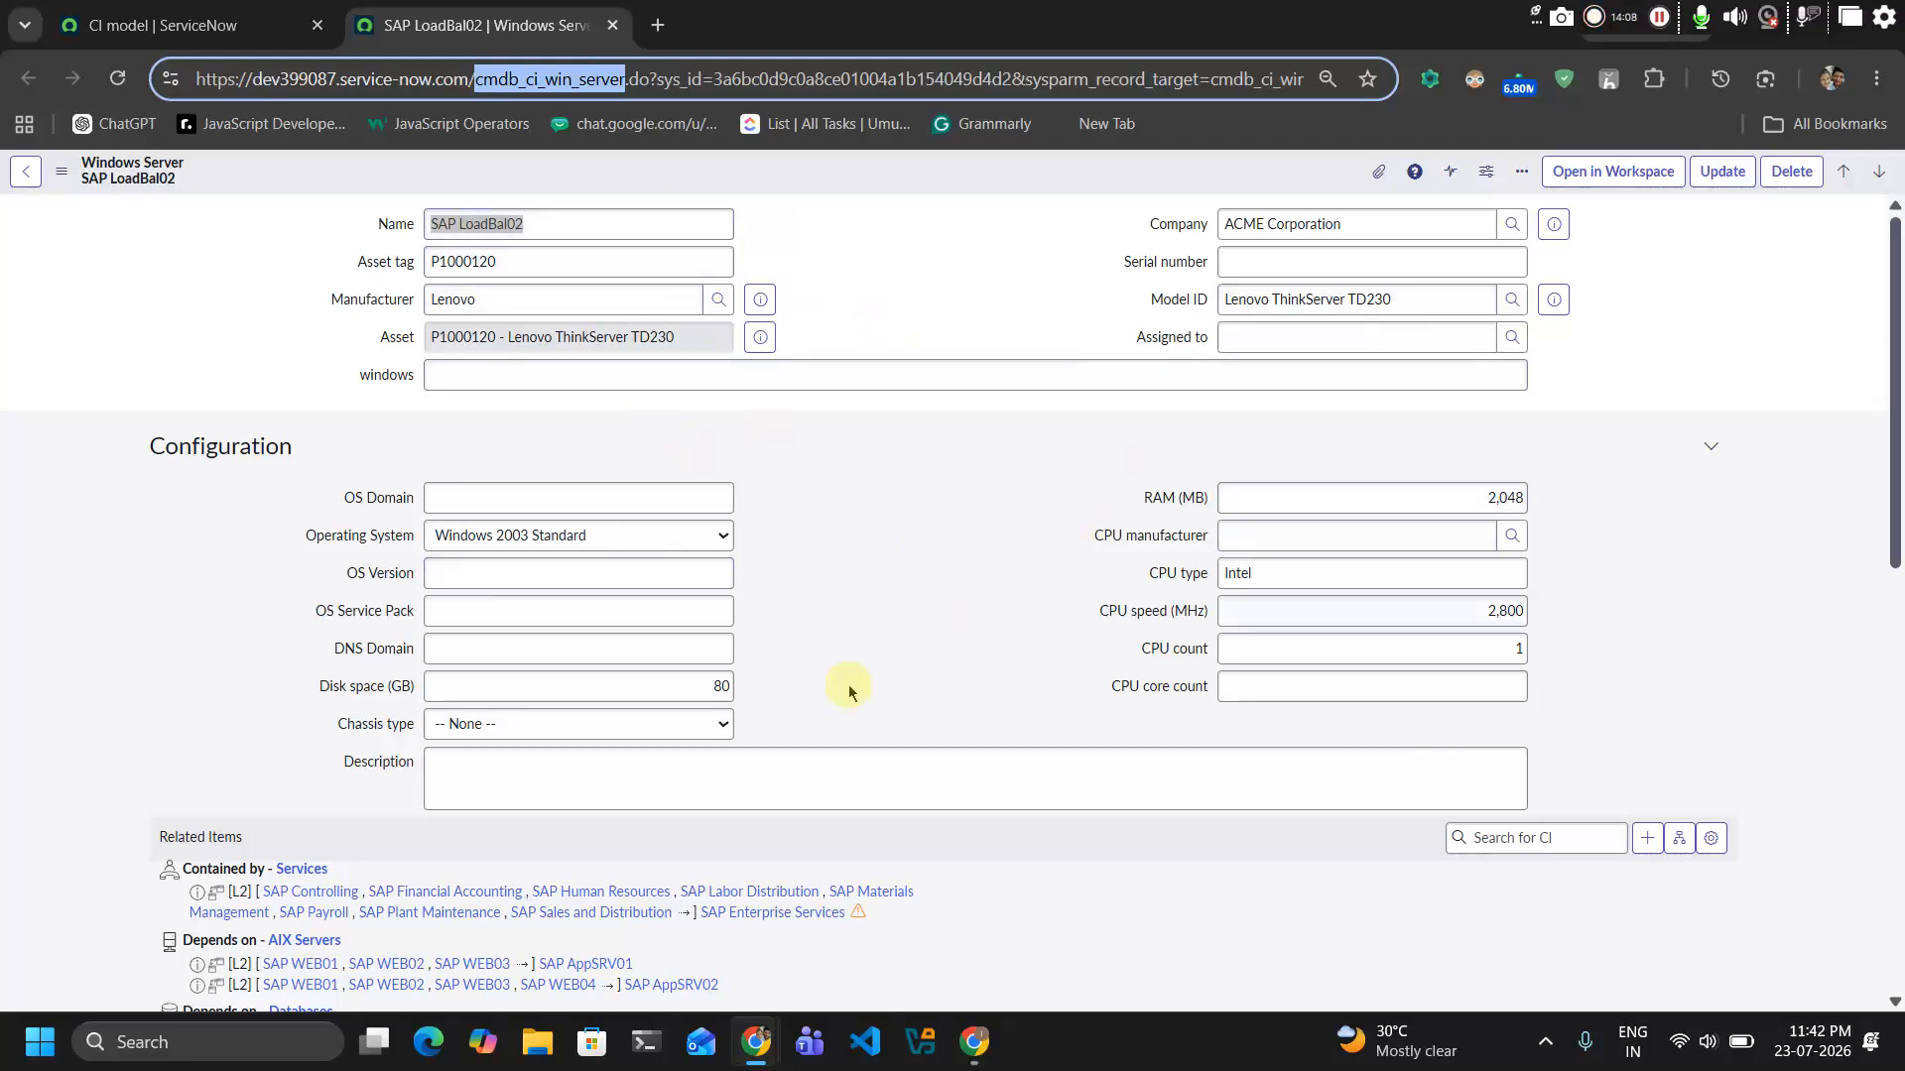
{"action": "left_click", "coordinate": [162, 18]}
{"action": "left_click", "coordinate": [421, 22]}
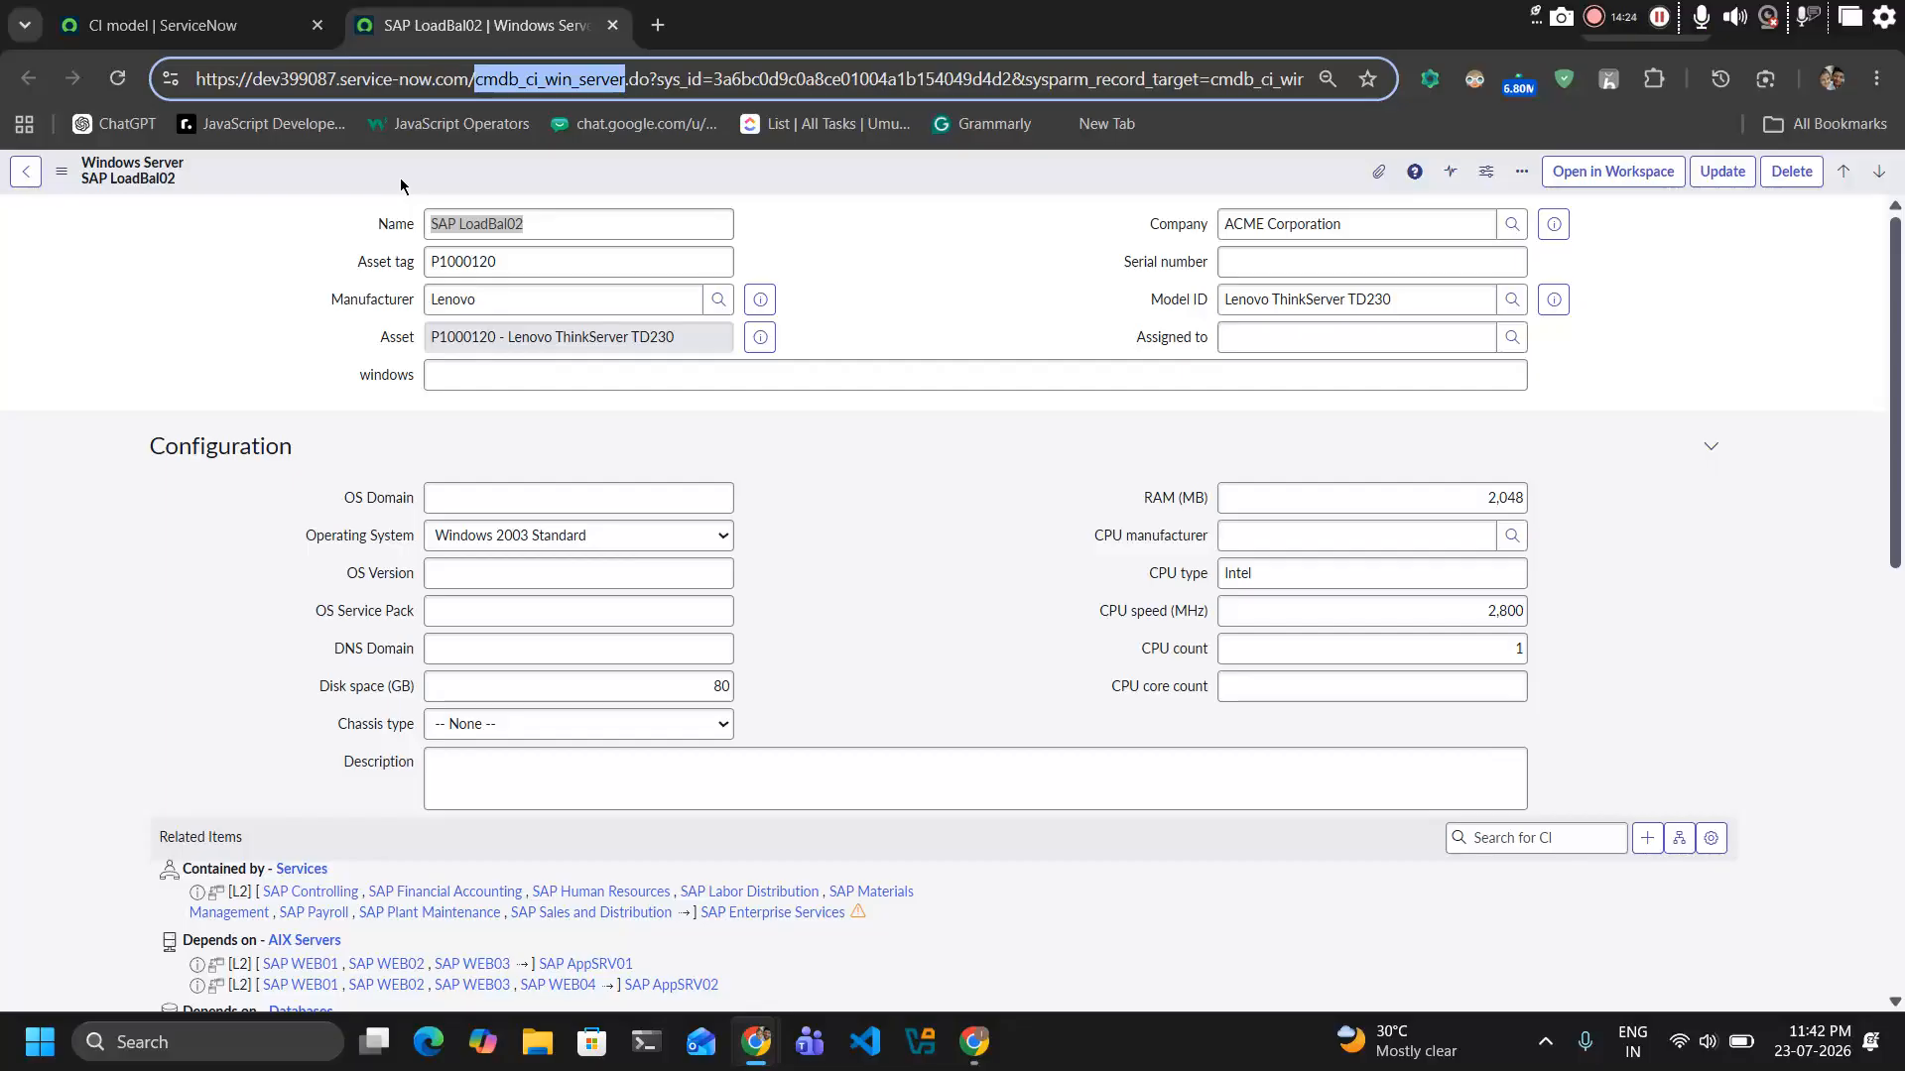
Search the navigator for "script - ba" and open Scripts - Background in a separate browser tab
{"action": "left_click", "coordinate": [164, 25]}
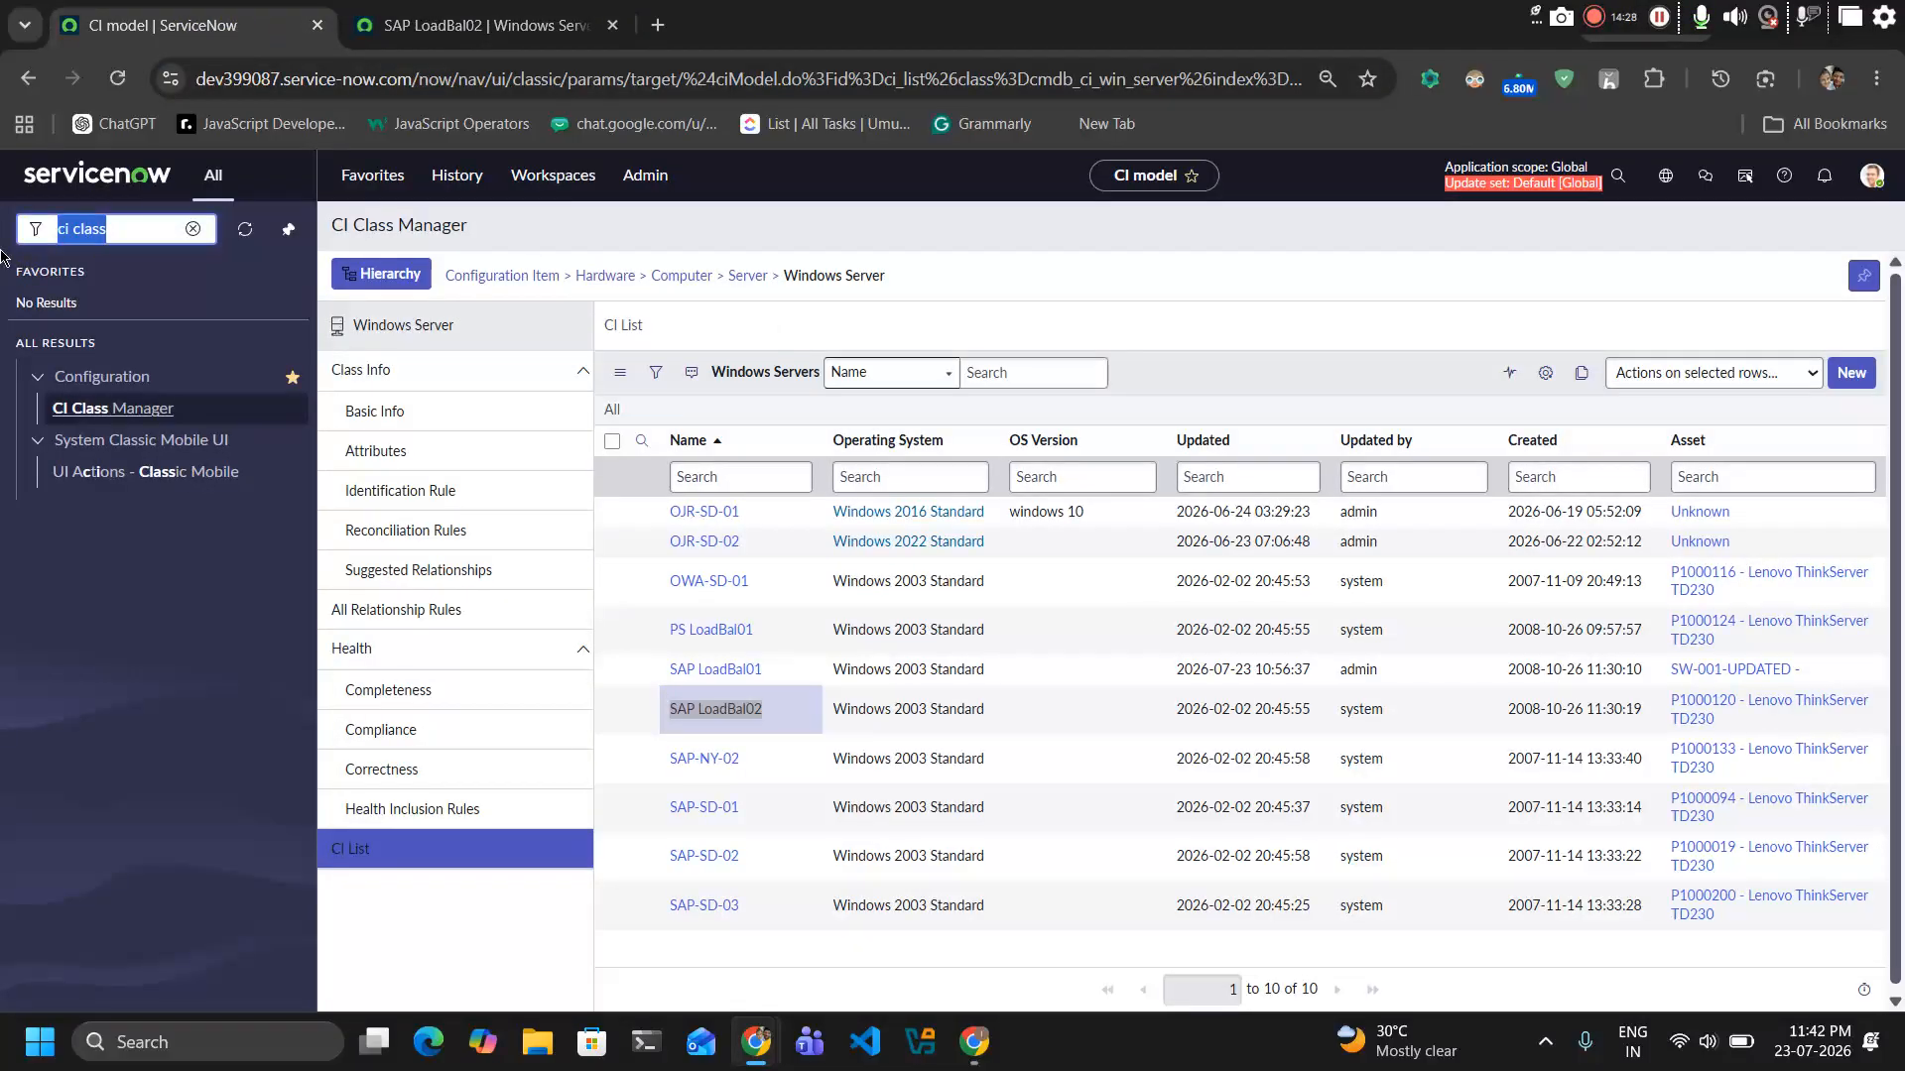
{"action": "type", "text": "script"}
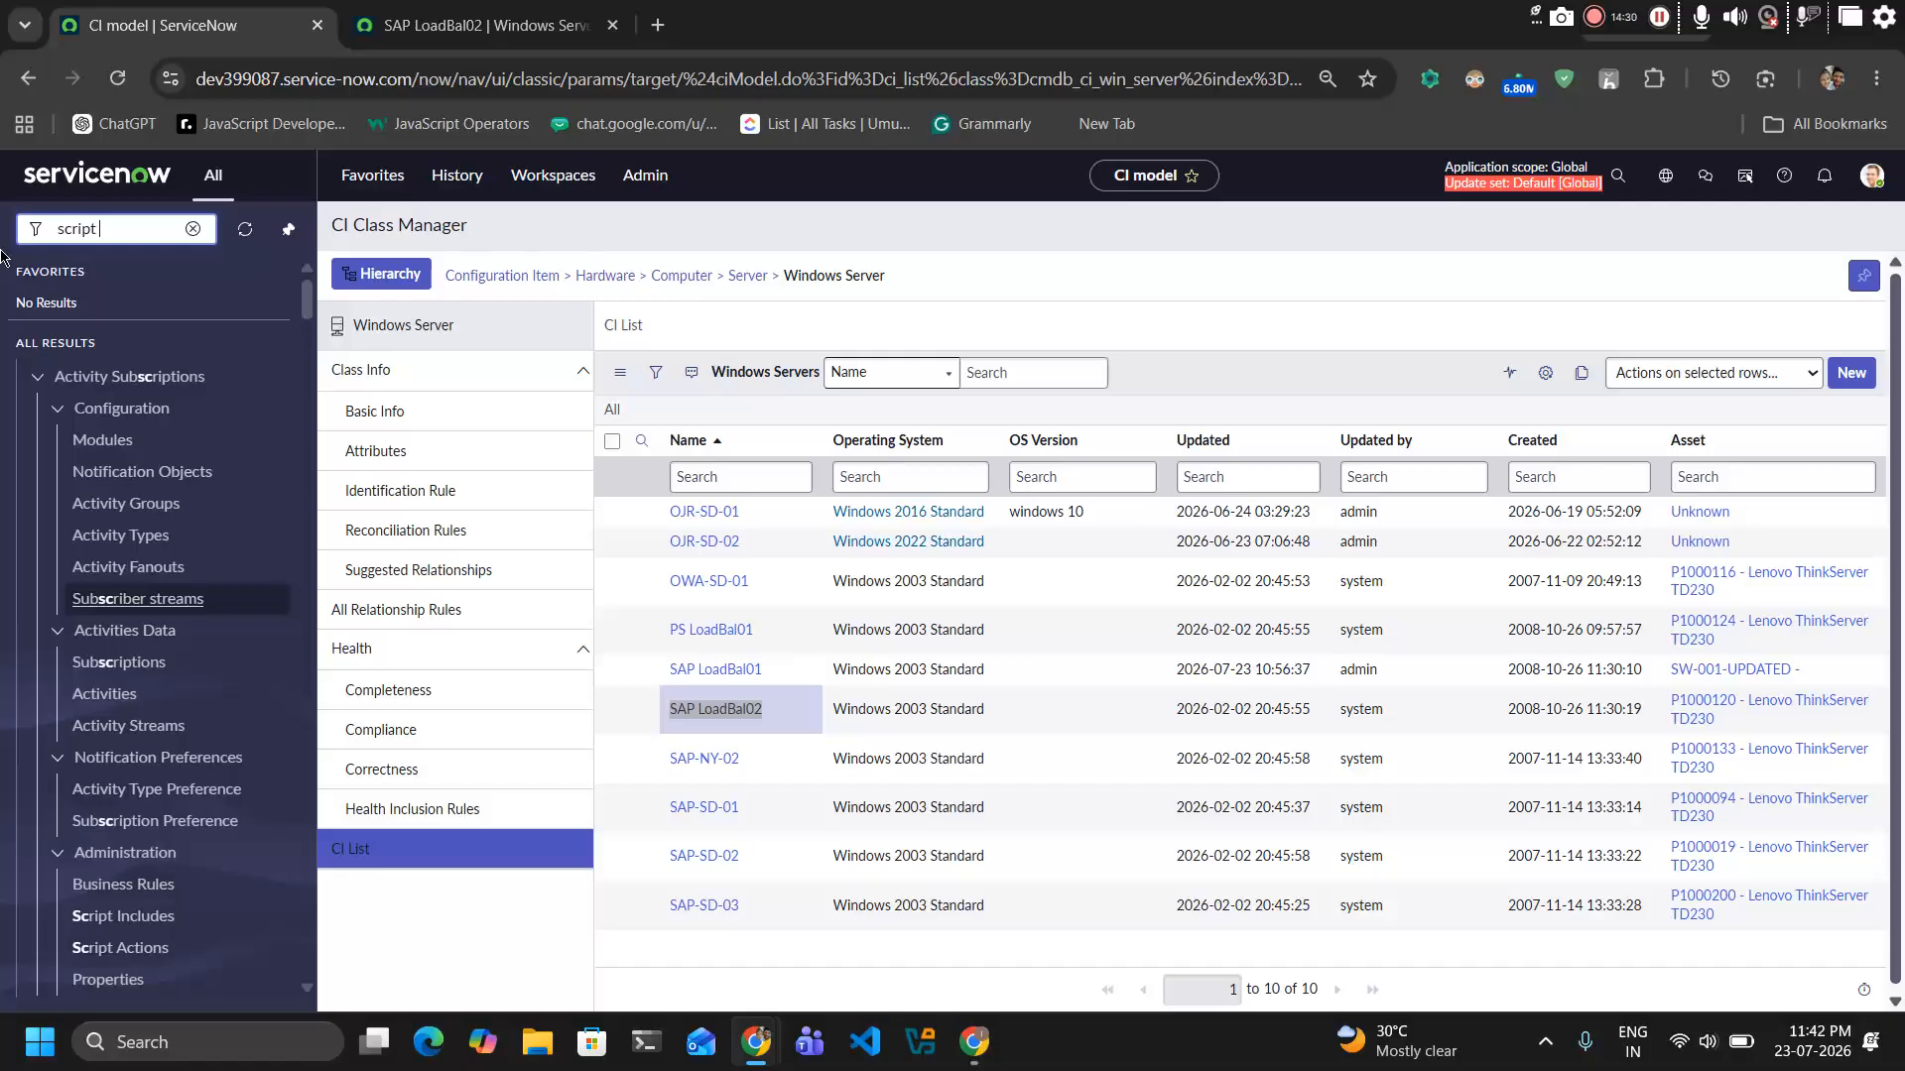
{"action": "type", "text": " - ba"}
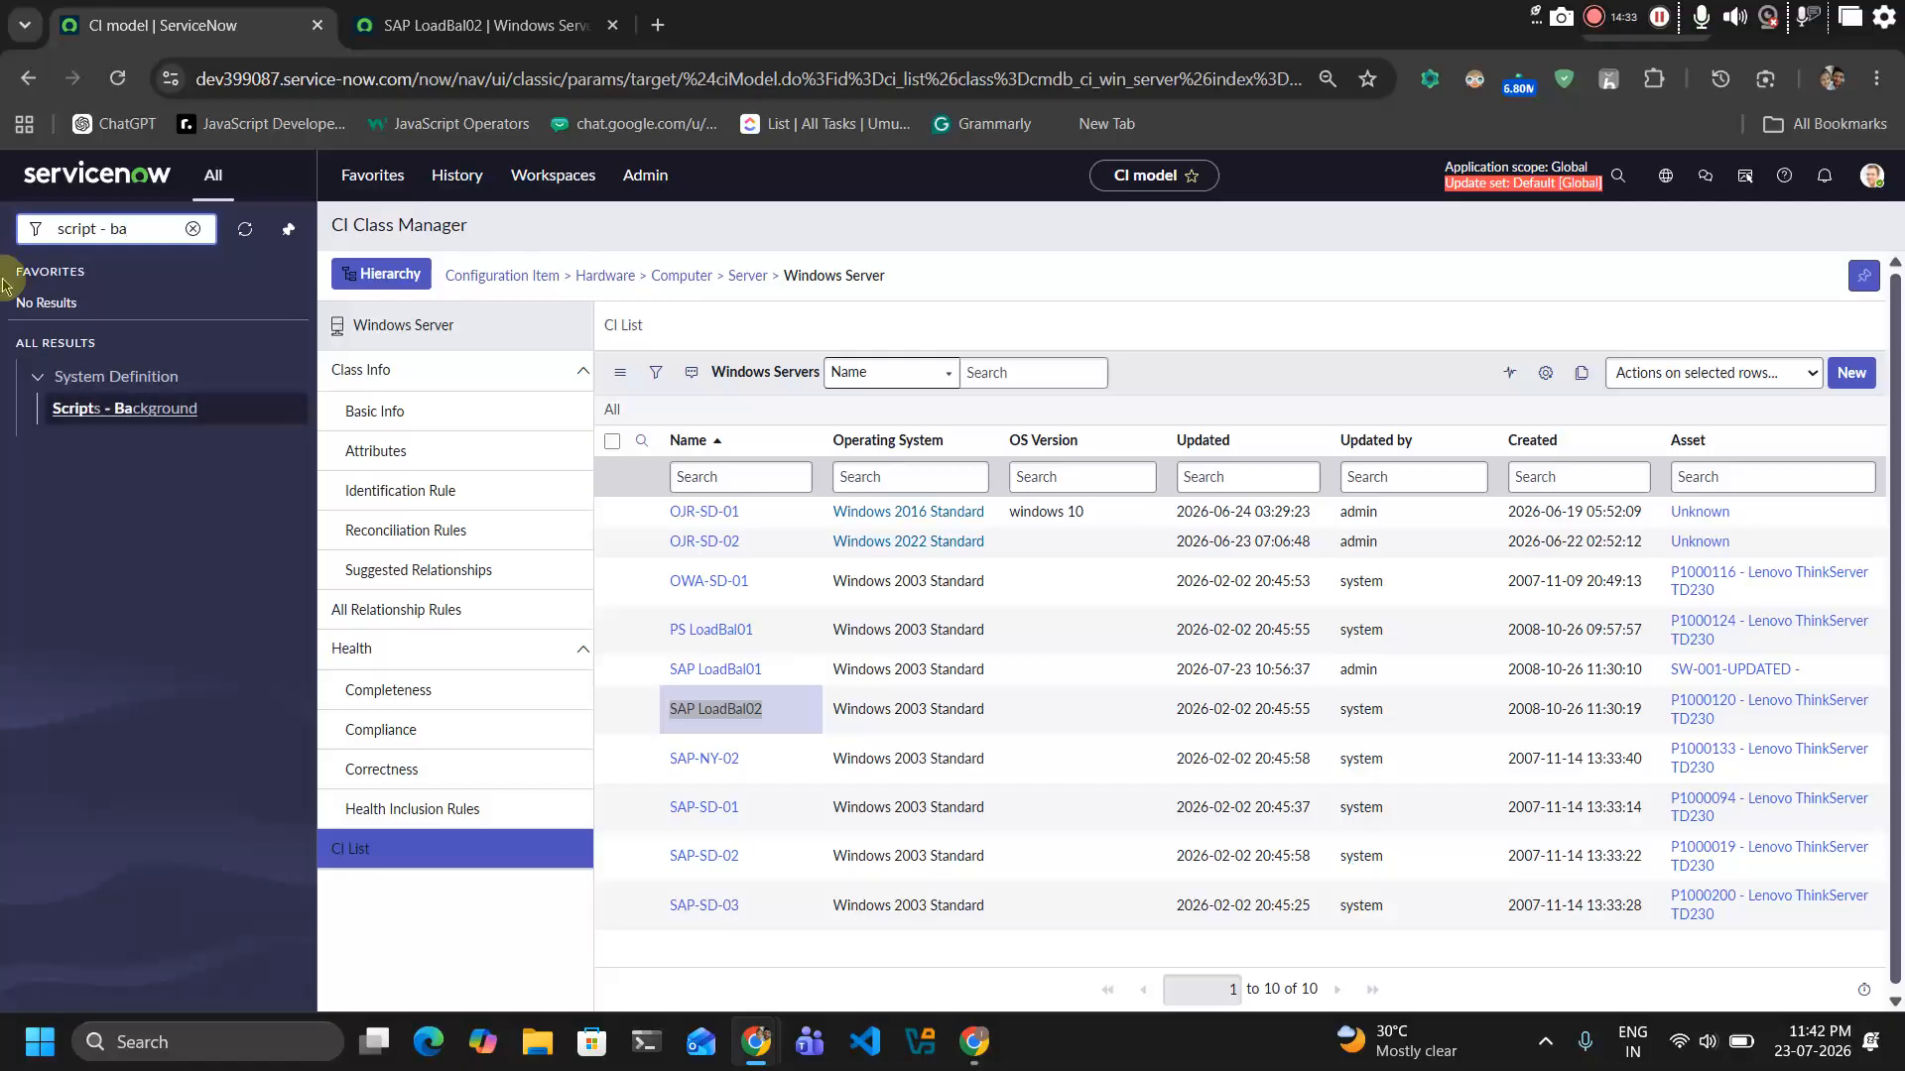
{"action": "left_click", "coordinate": [124, 408], "text": "ctrl"}
{"action": "left_click", "coordinate": [739, 25]}
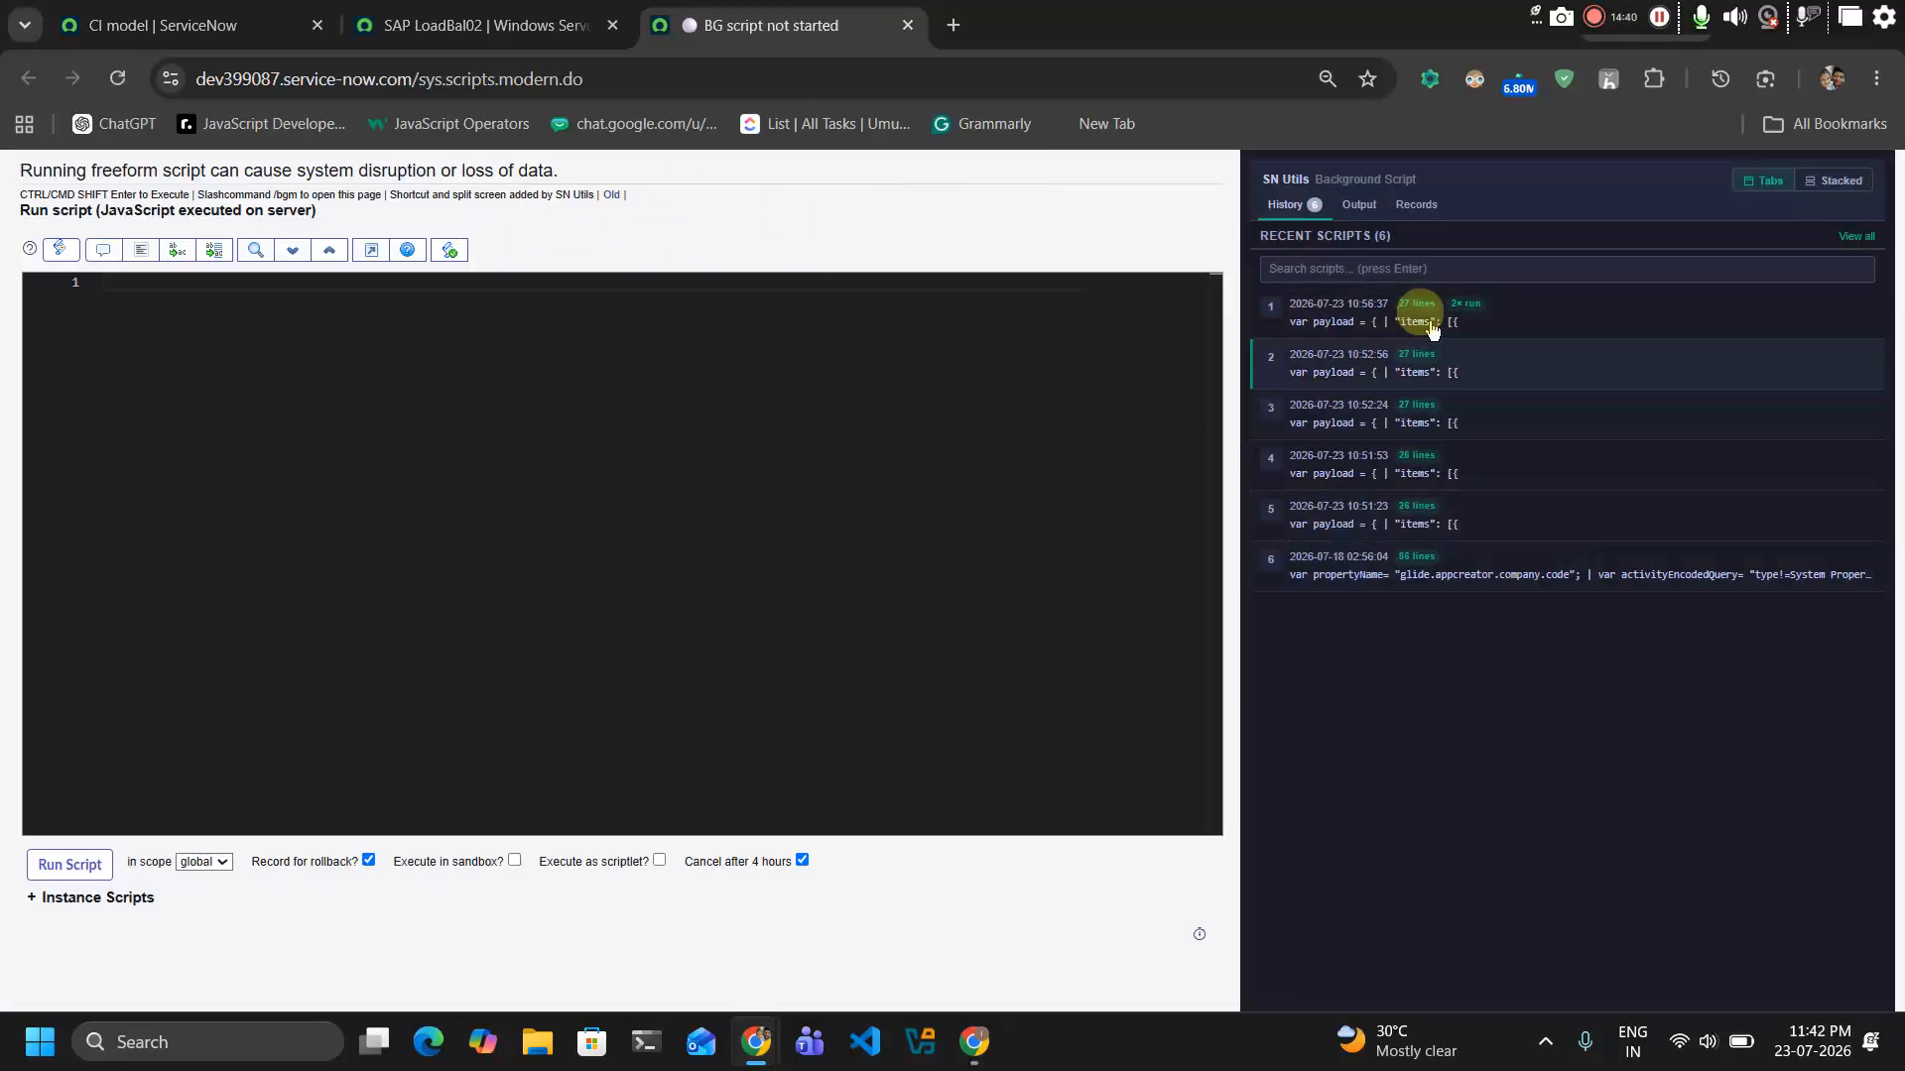
View the SN Utils extension's details, close them, and paste the cmdb_ci_win_server payload script from the clipboard history into the script editor
{"action": "left_click", "coordinate": [1431, 82]}
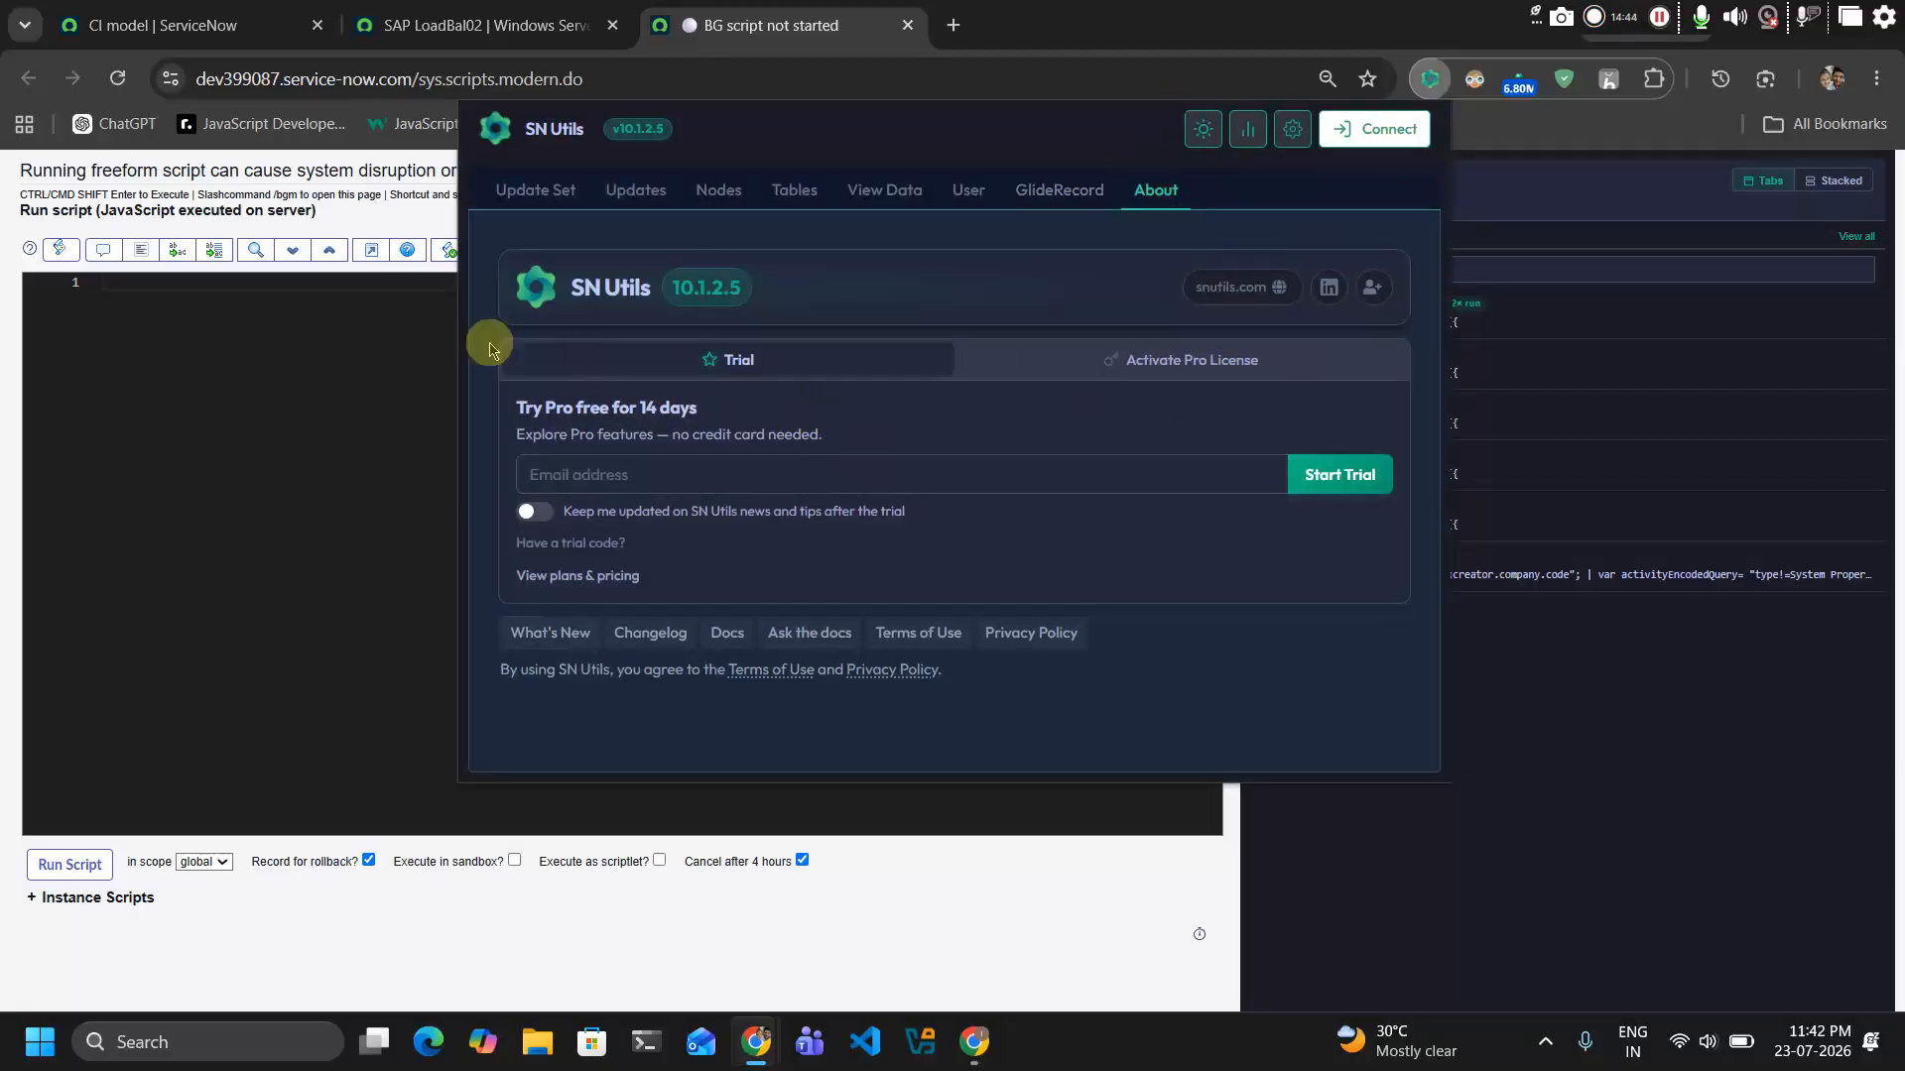
{"action": "left_click", "coordinate": [402, 298]}
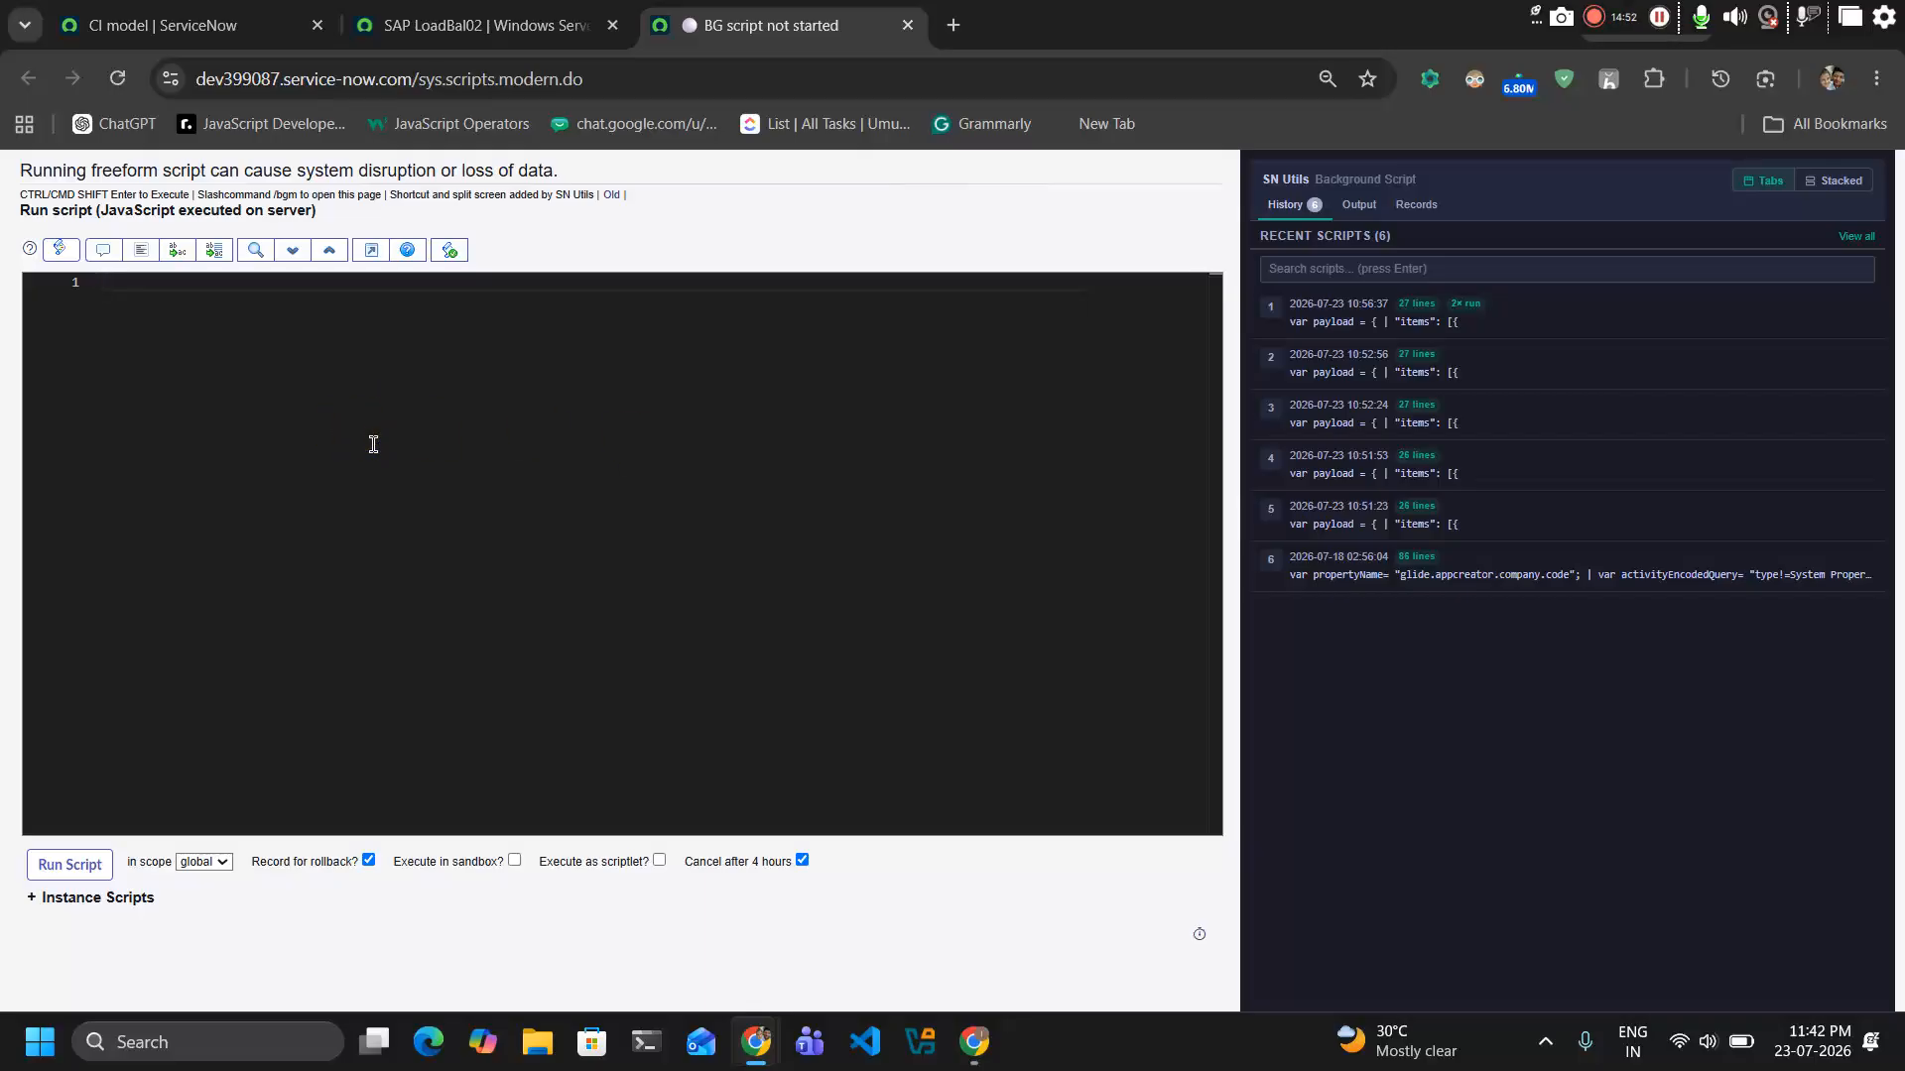
{"action": "key", "text": "super+v"}
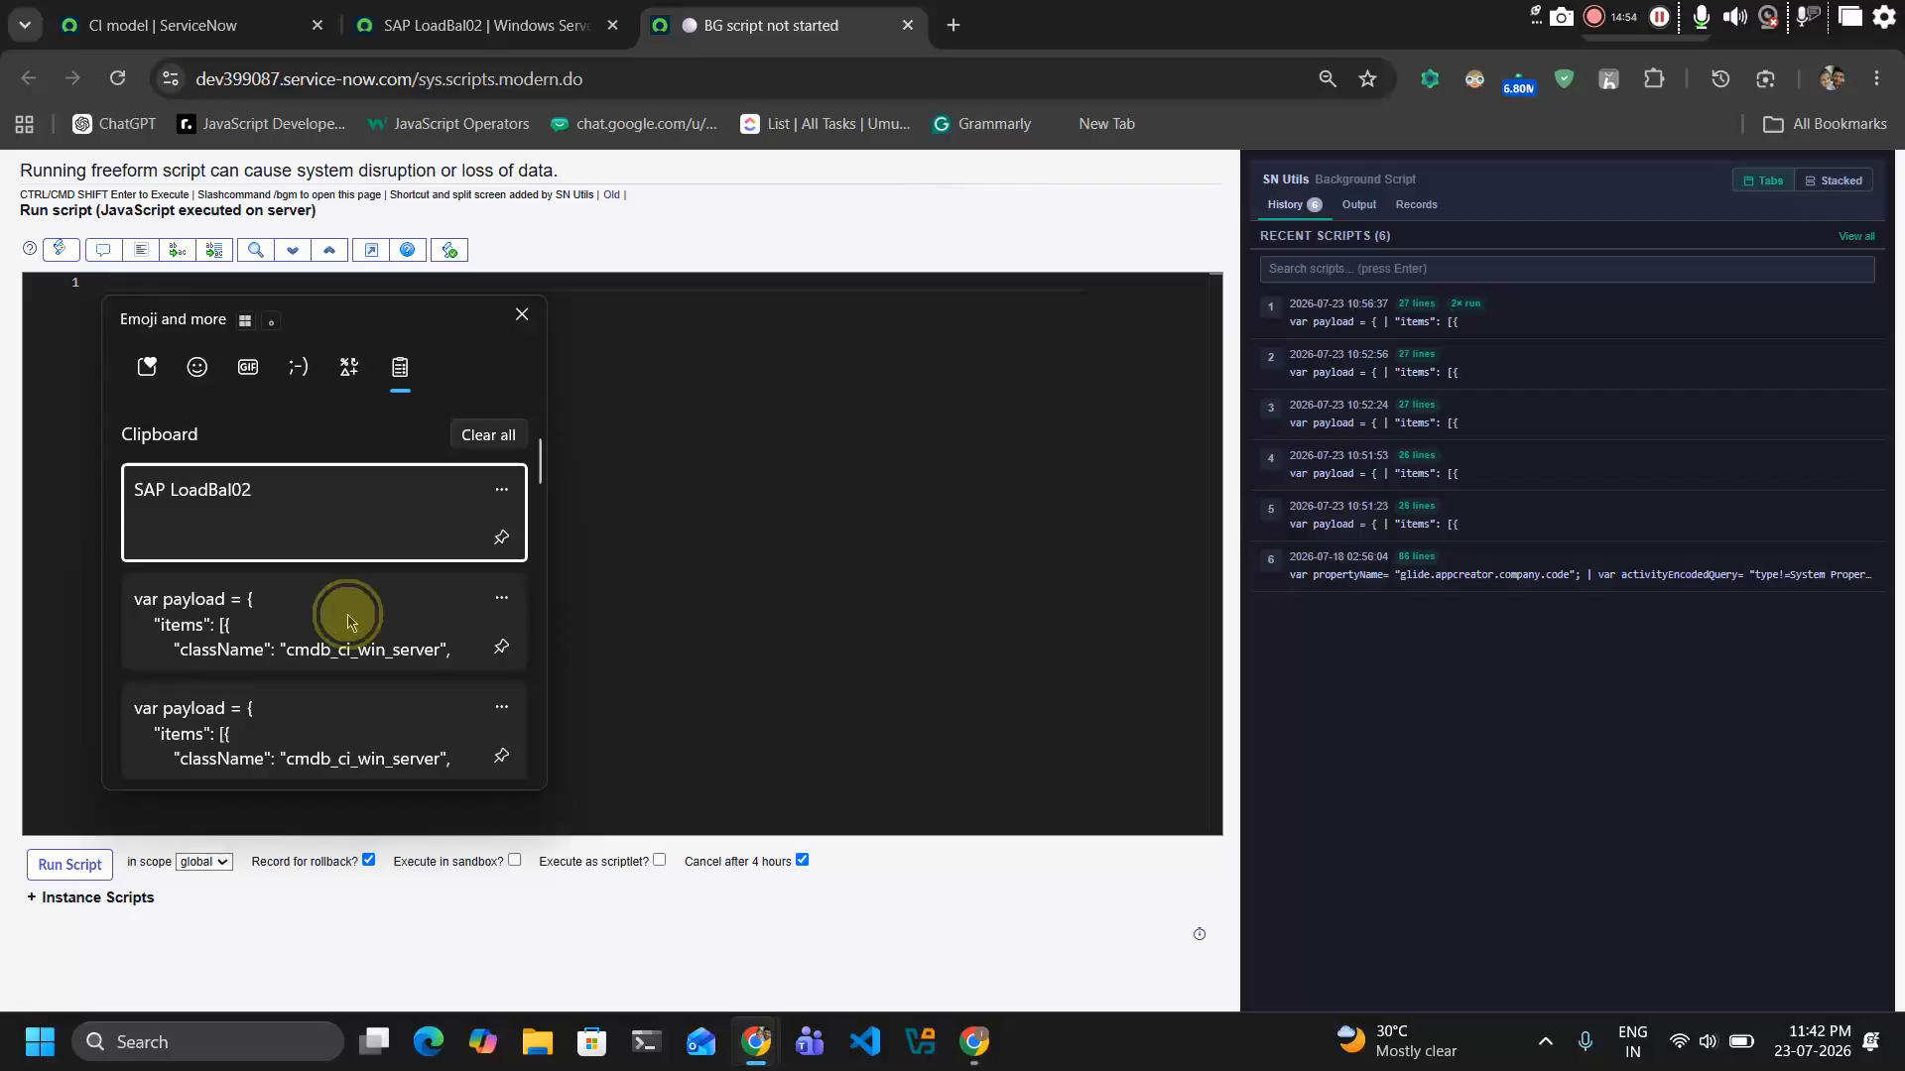
{"action": "left_click", "coordinate": [348, 608]}
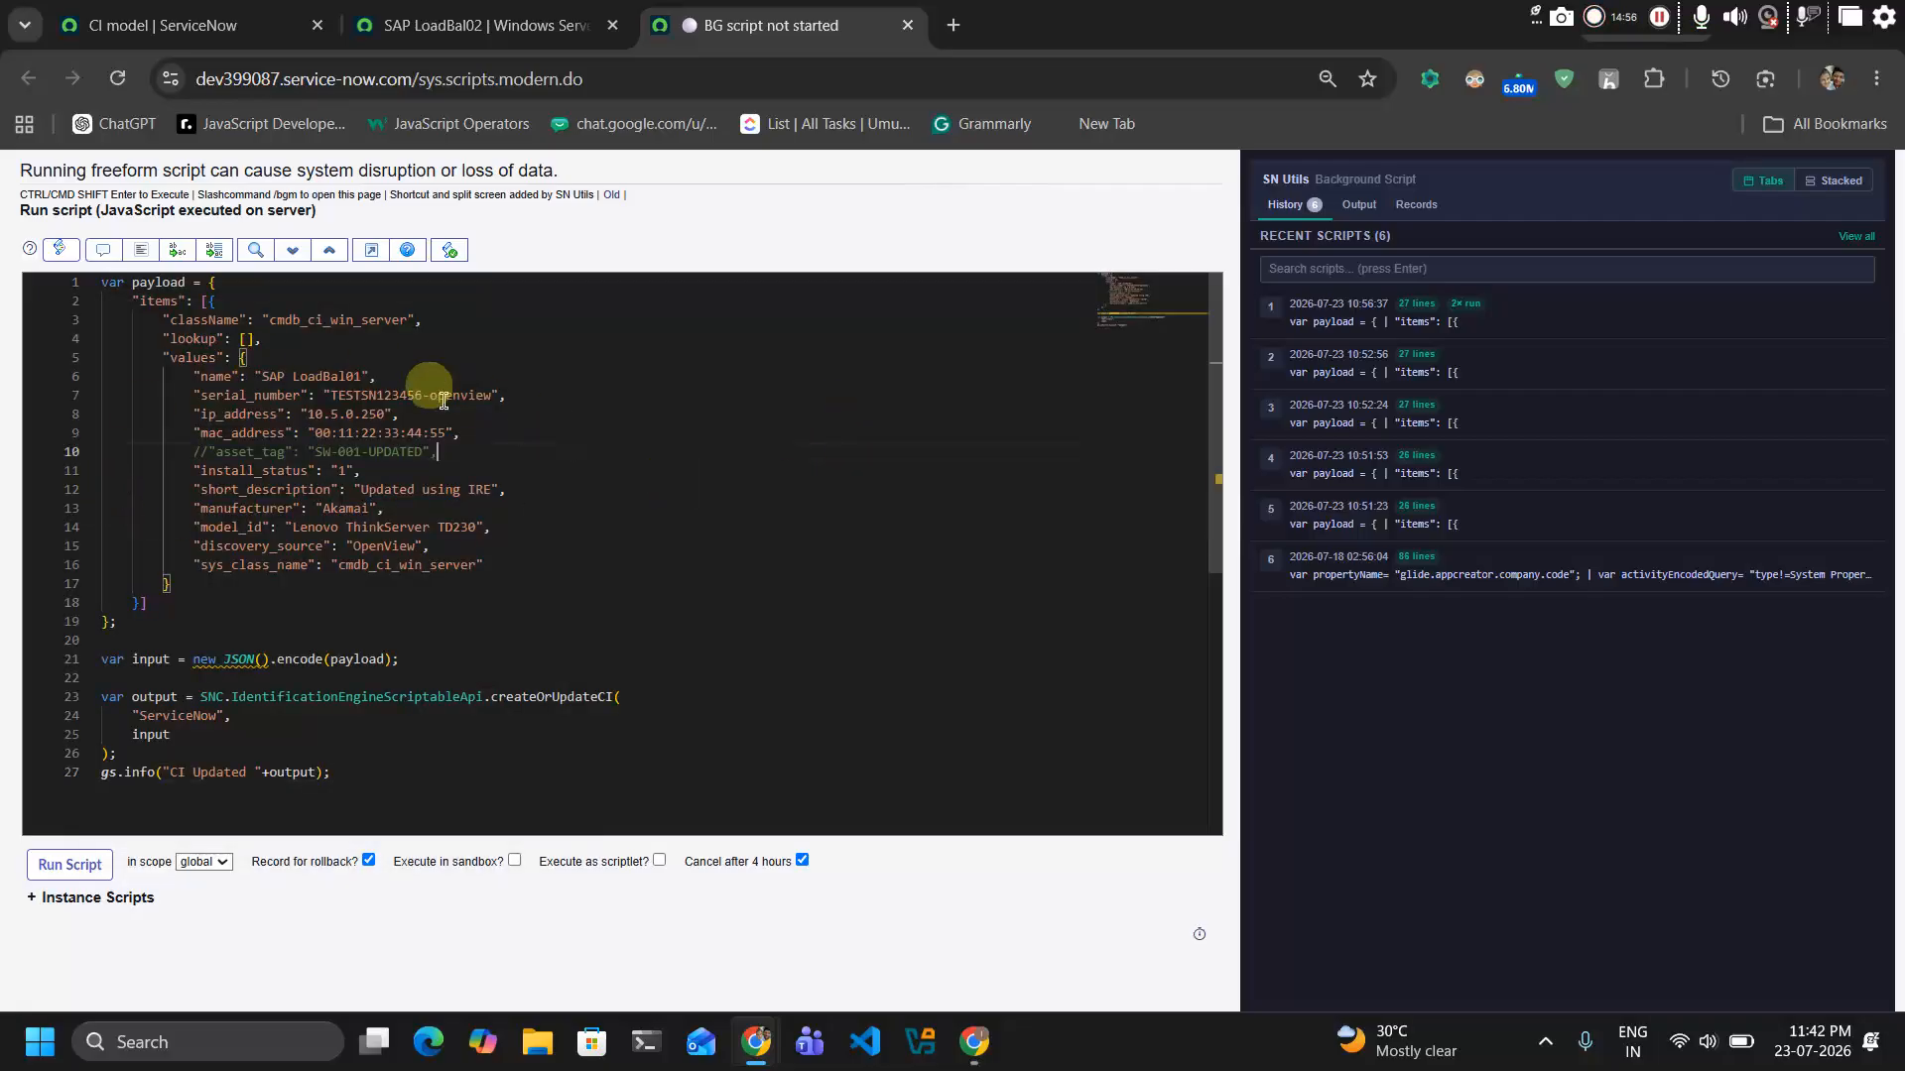
Check the name on the SAP LoadBal02 record and set the payload's name value to SAP LoadBal02
{"action": "left_click", "coordinate": [487, 25]}
{"action": "double_click", "coordinate": [595, 243]}
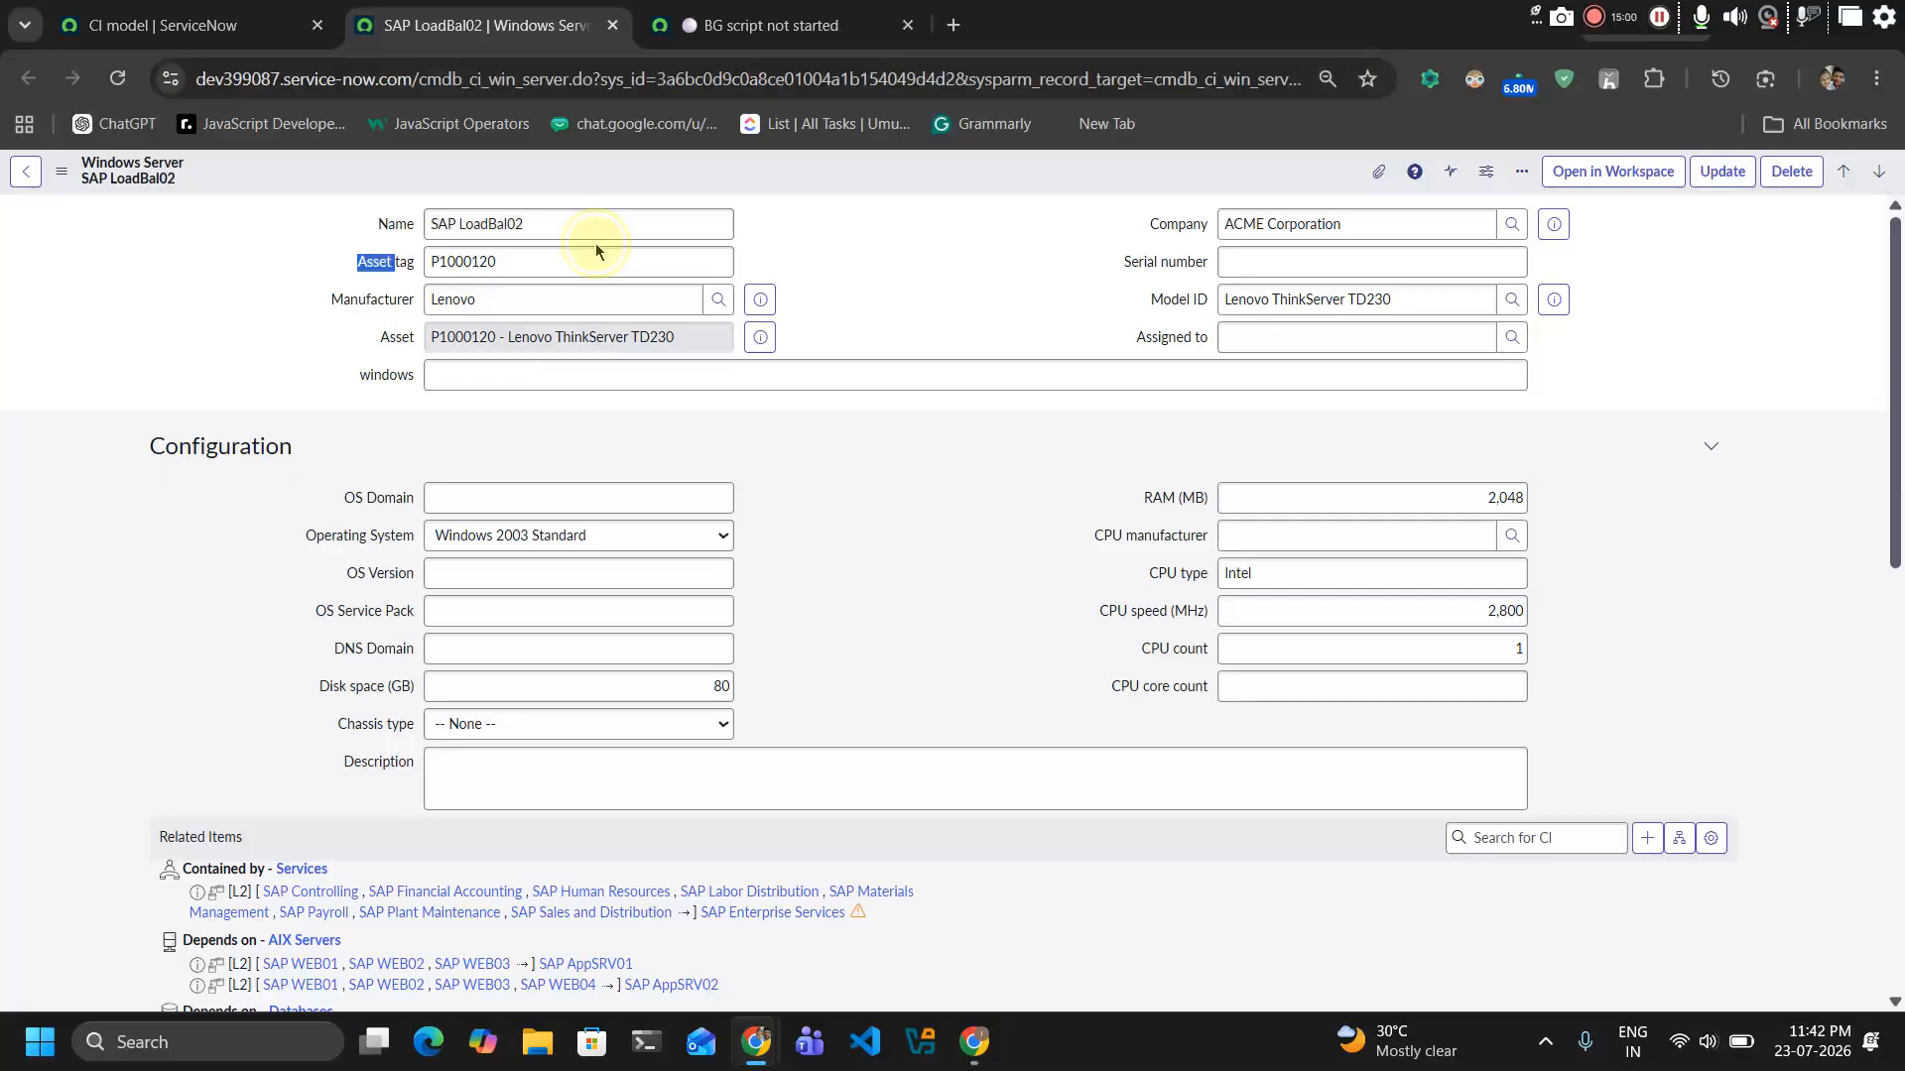
{"action": "left_click", "coordinate": [595, 213]}
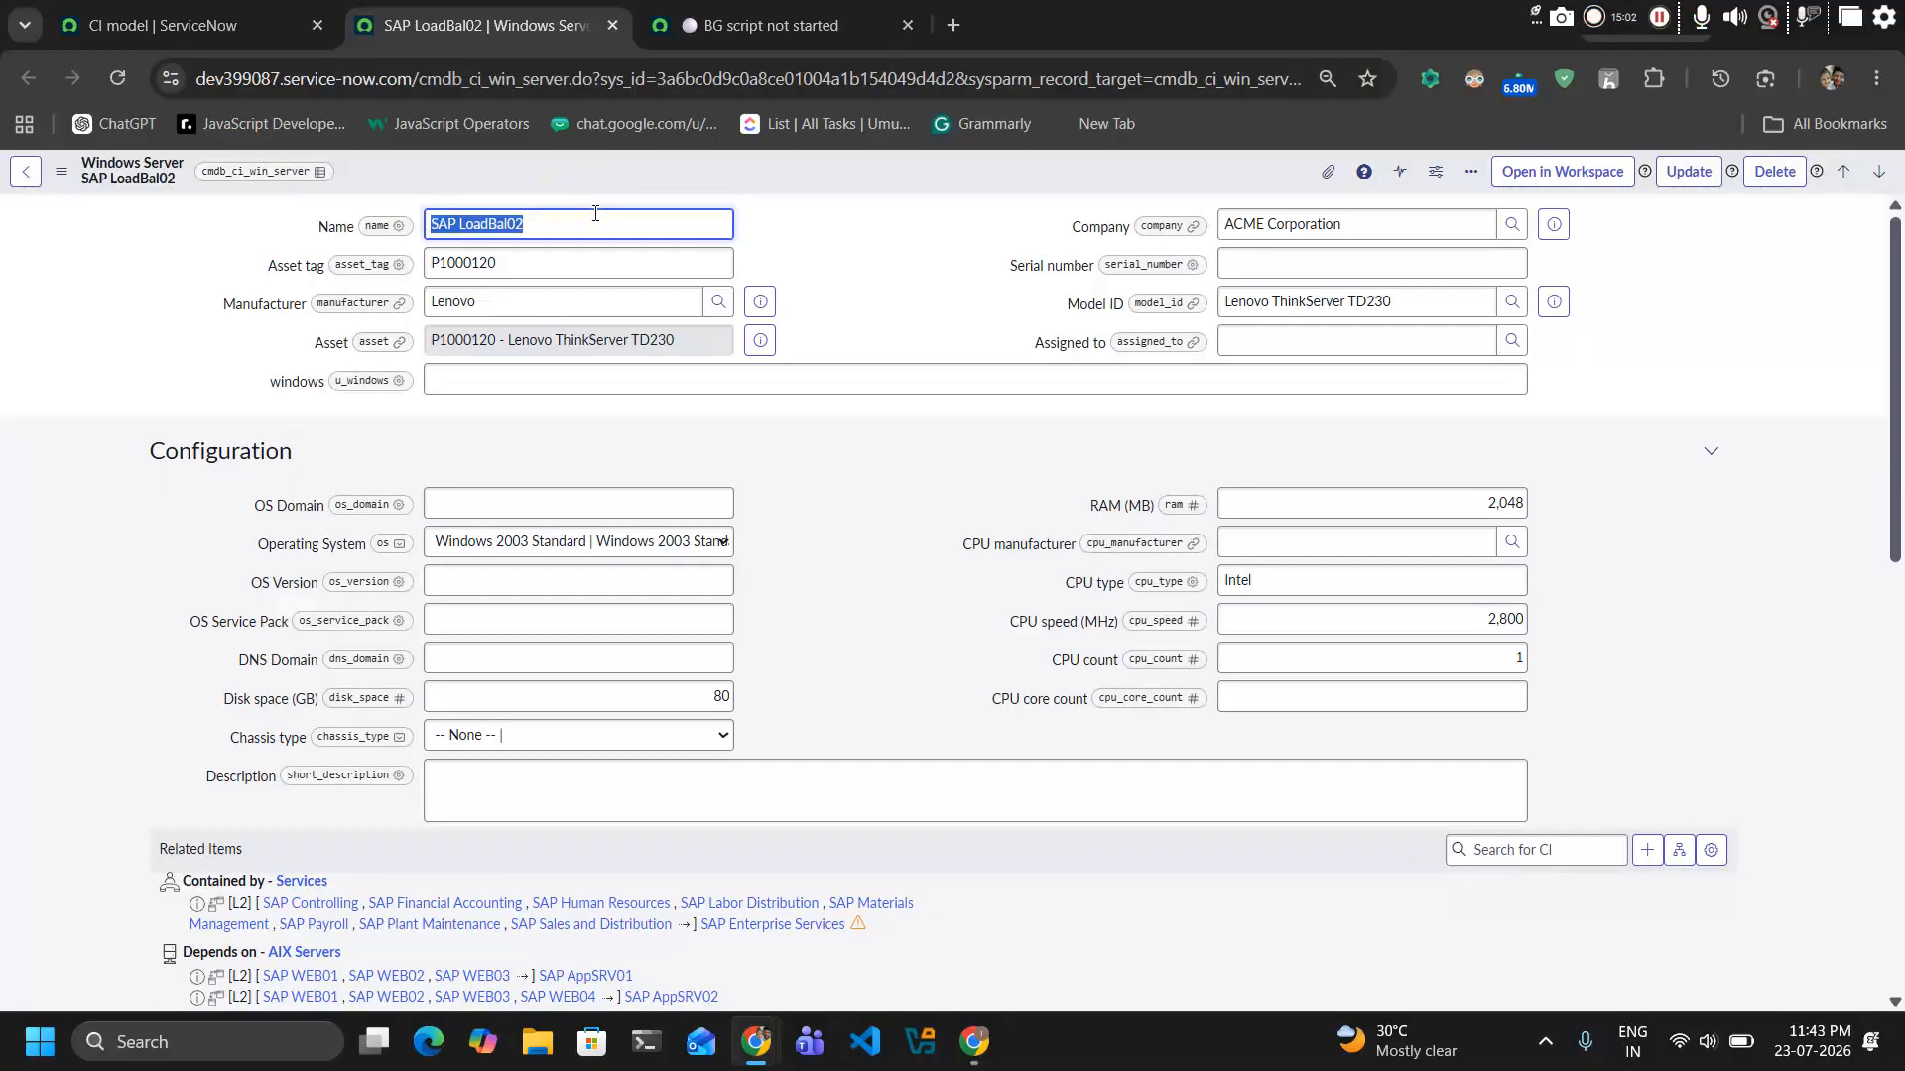
{"action": "left_click", "coordinate": [774, 25]}
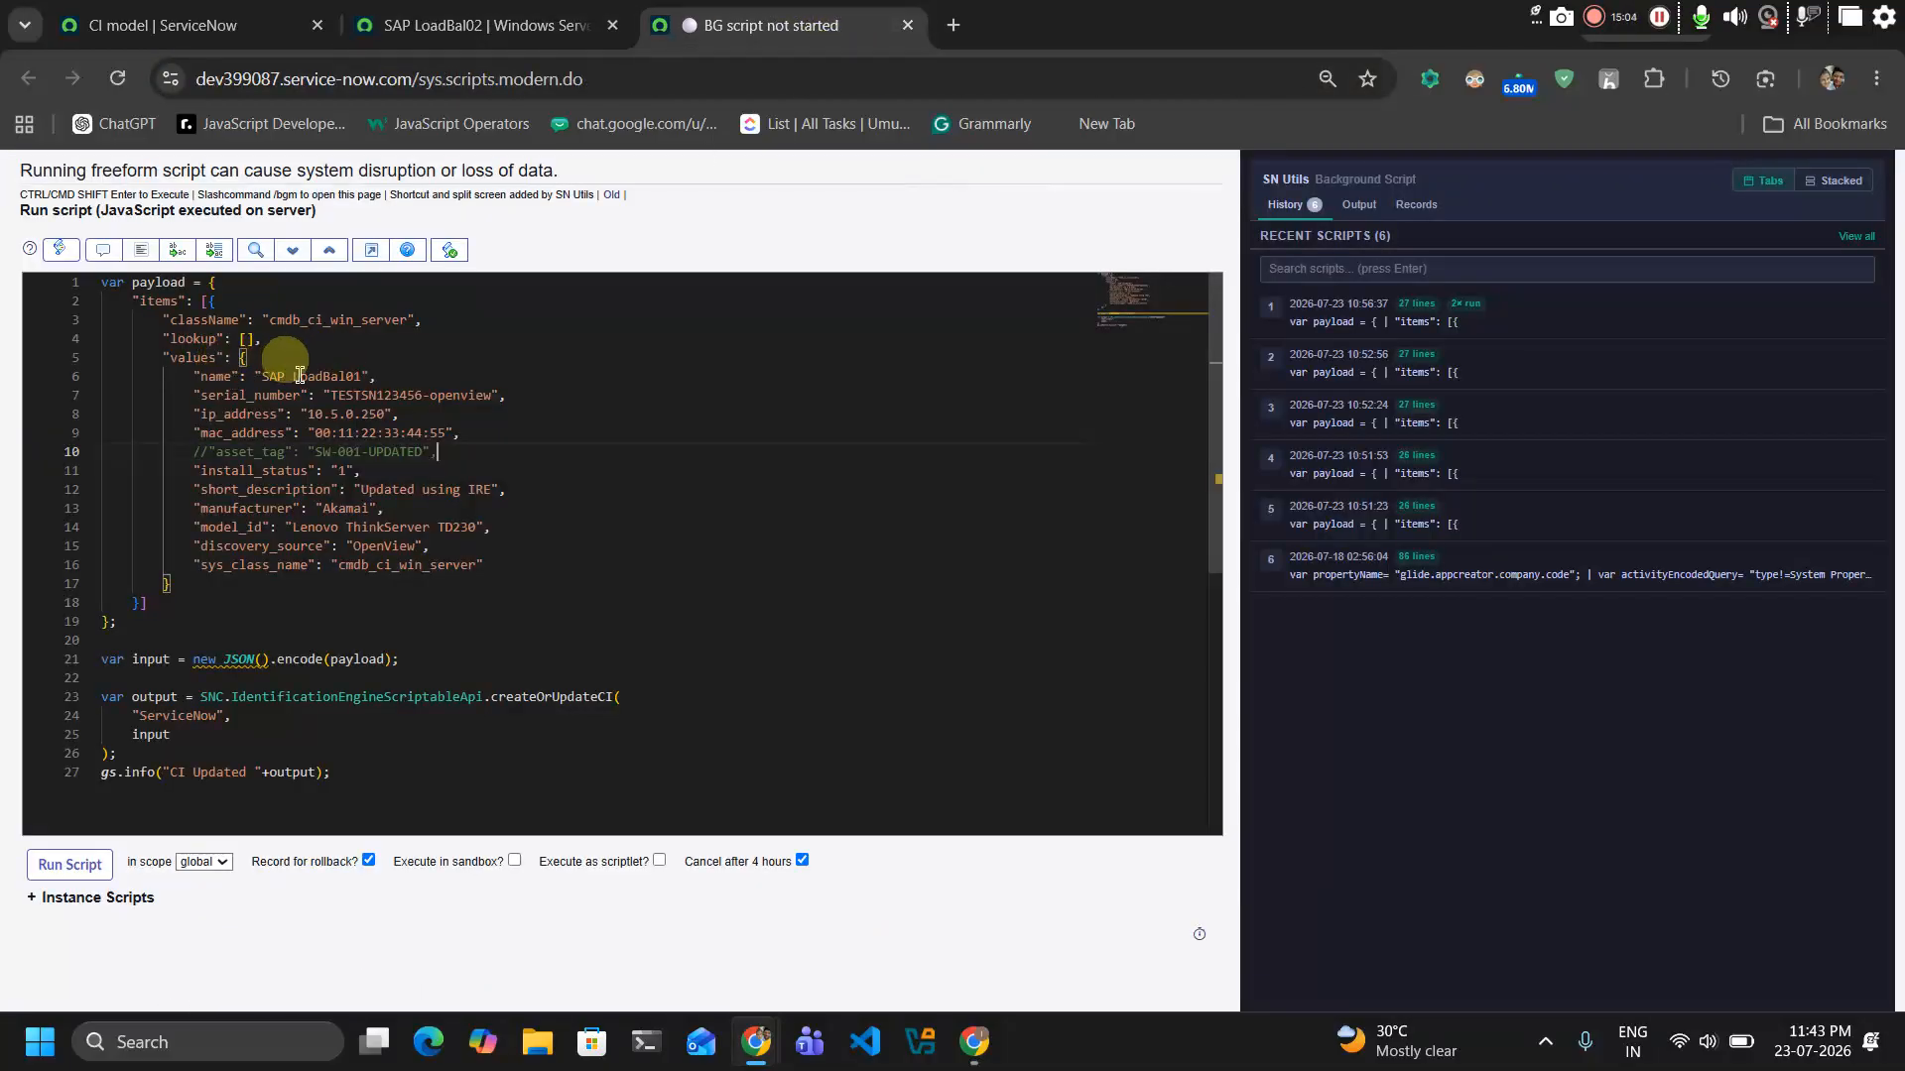
{"action": "triple_click", "coordinate": [299, 376]}
{"action": "left_click", "coordinate": [299, 376]}
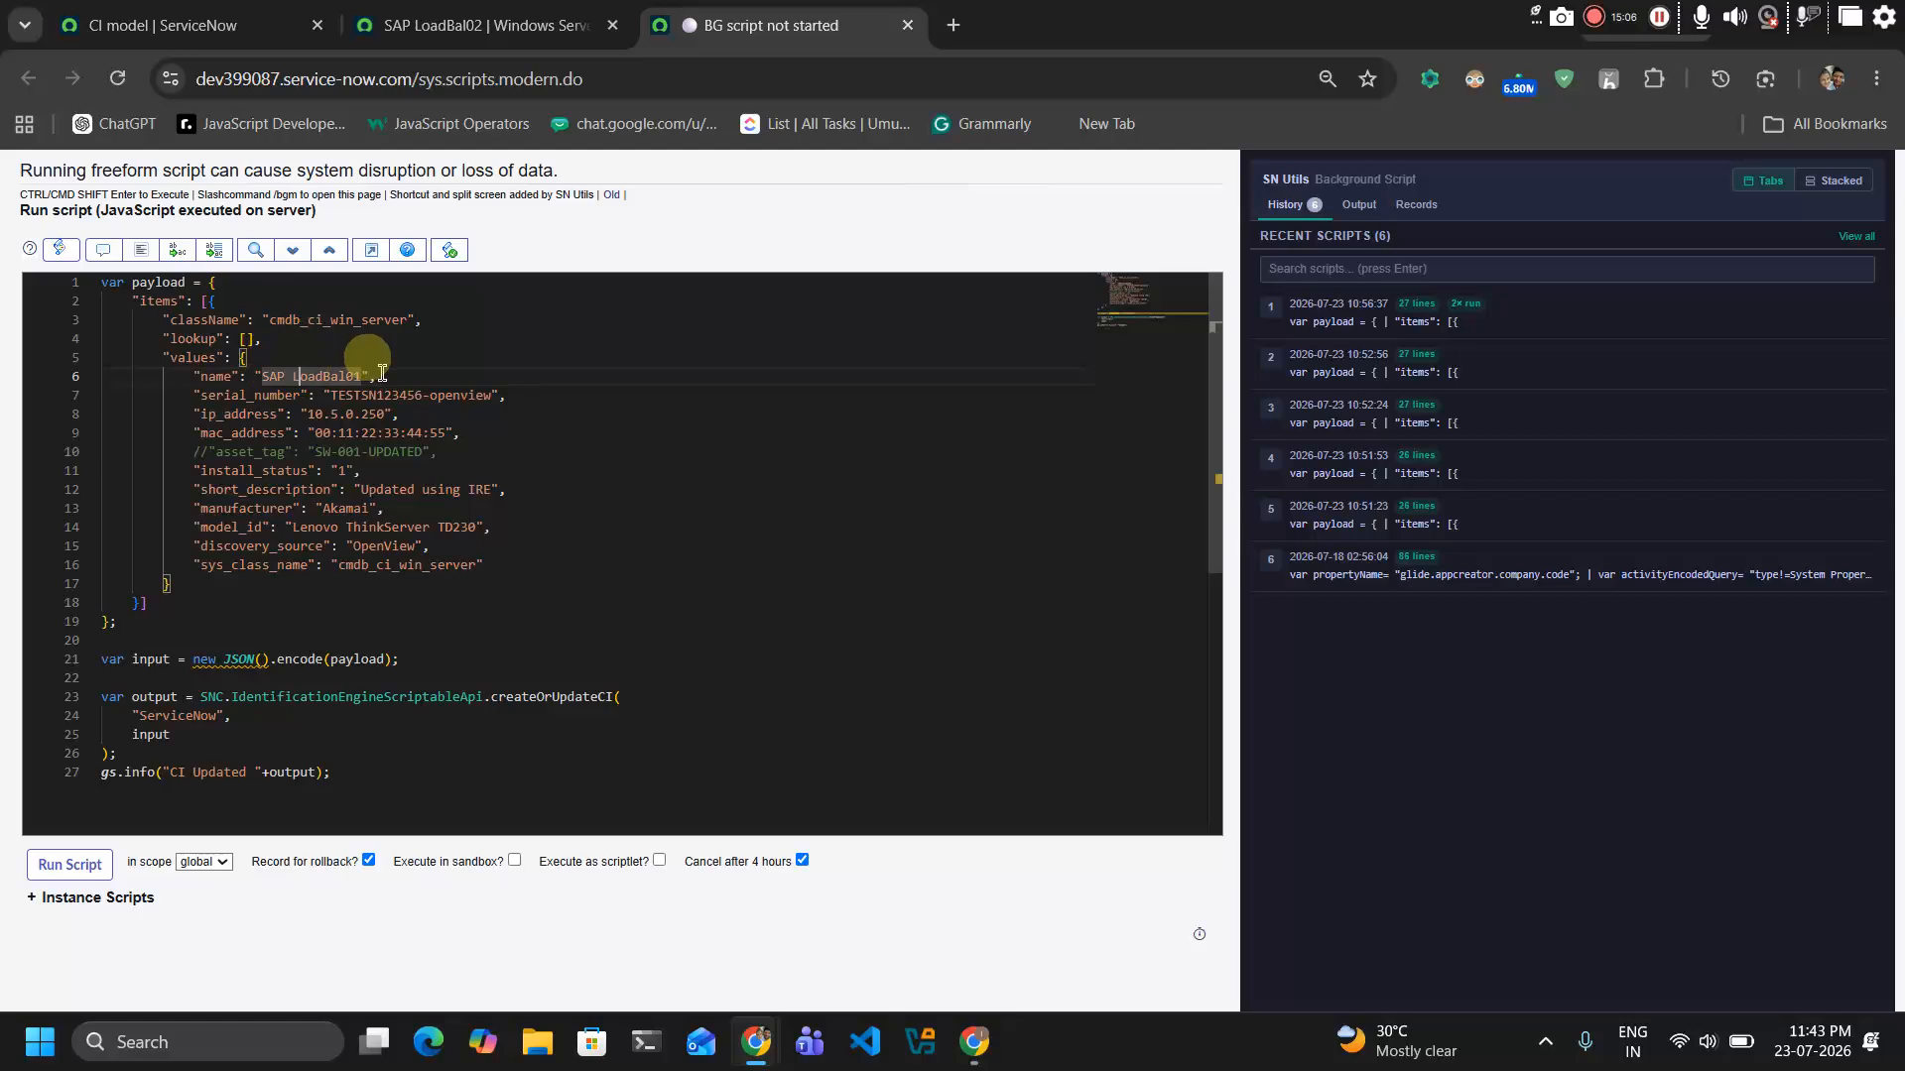
{"action": "left_click", "coordinate": [357, 377]}
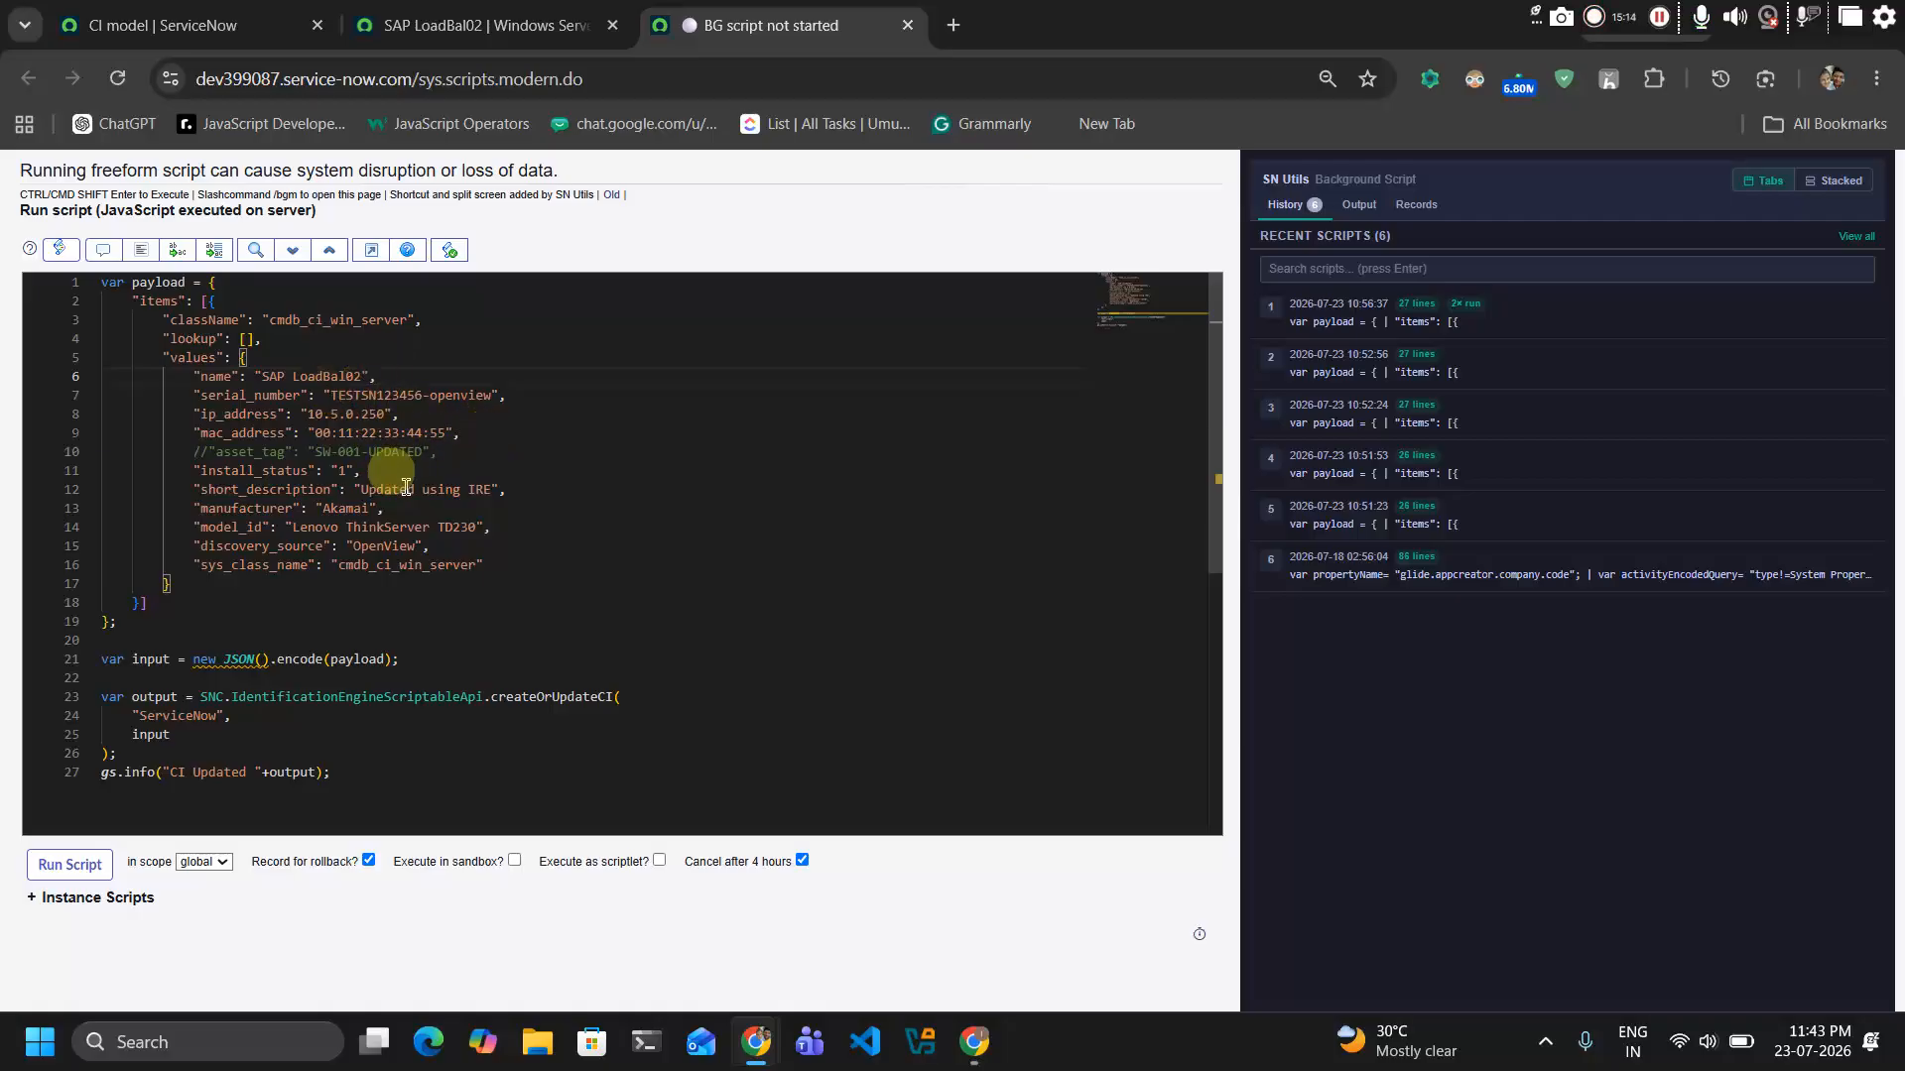
Set the payload's serial_number to TESTSN123456 and its discovery_source to ServiceNow
{"action": "double_click", "coordinate": [461, 401]}
{"action": "key", "text": "BackSpace"}
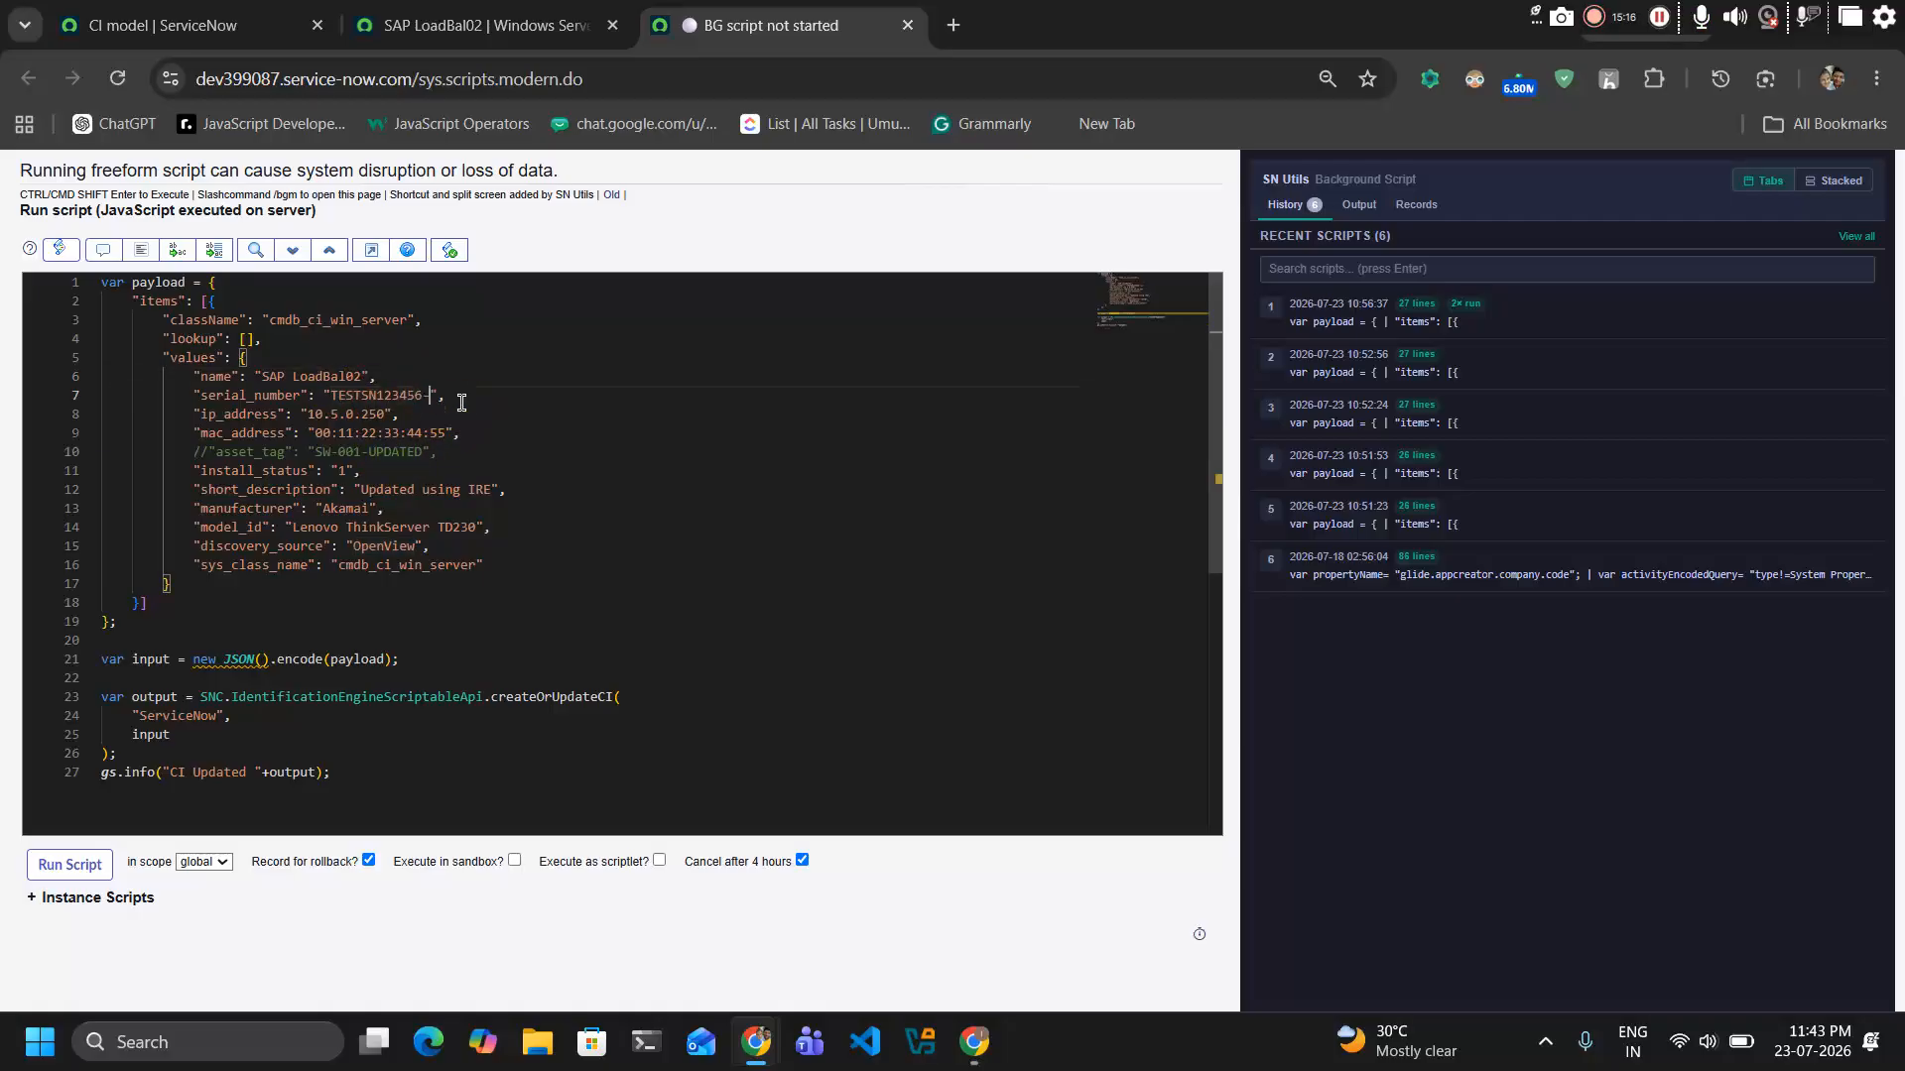
{"action": "double_click", "coordinate": [366, 545]}
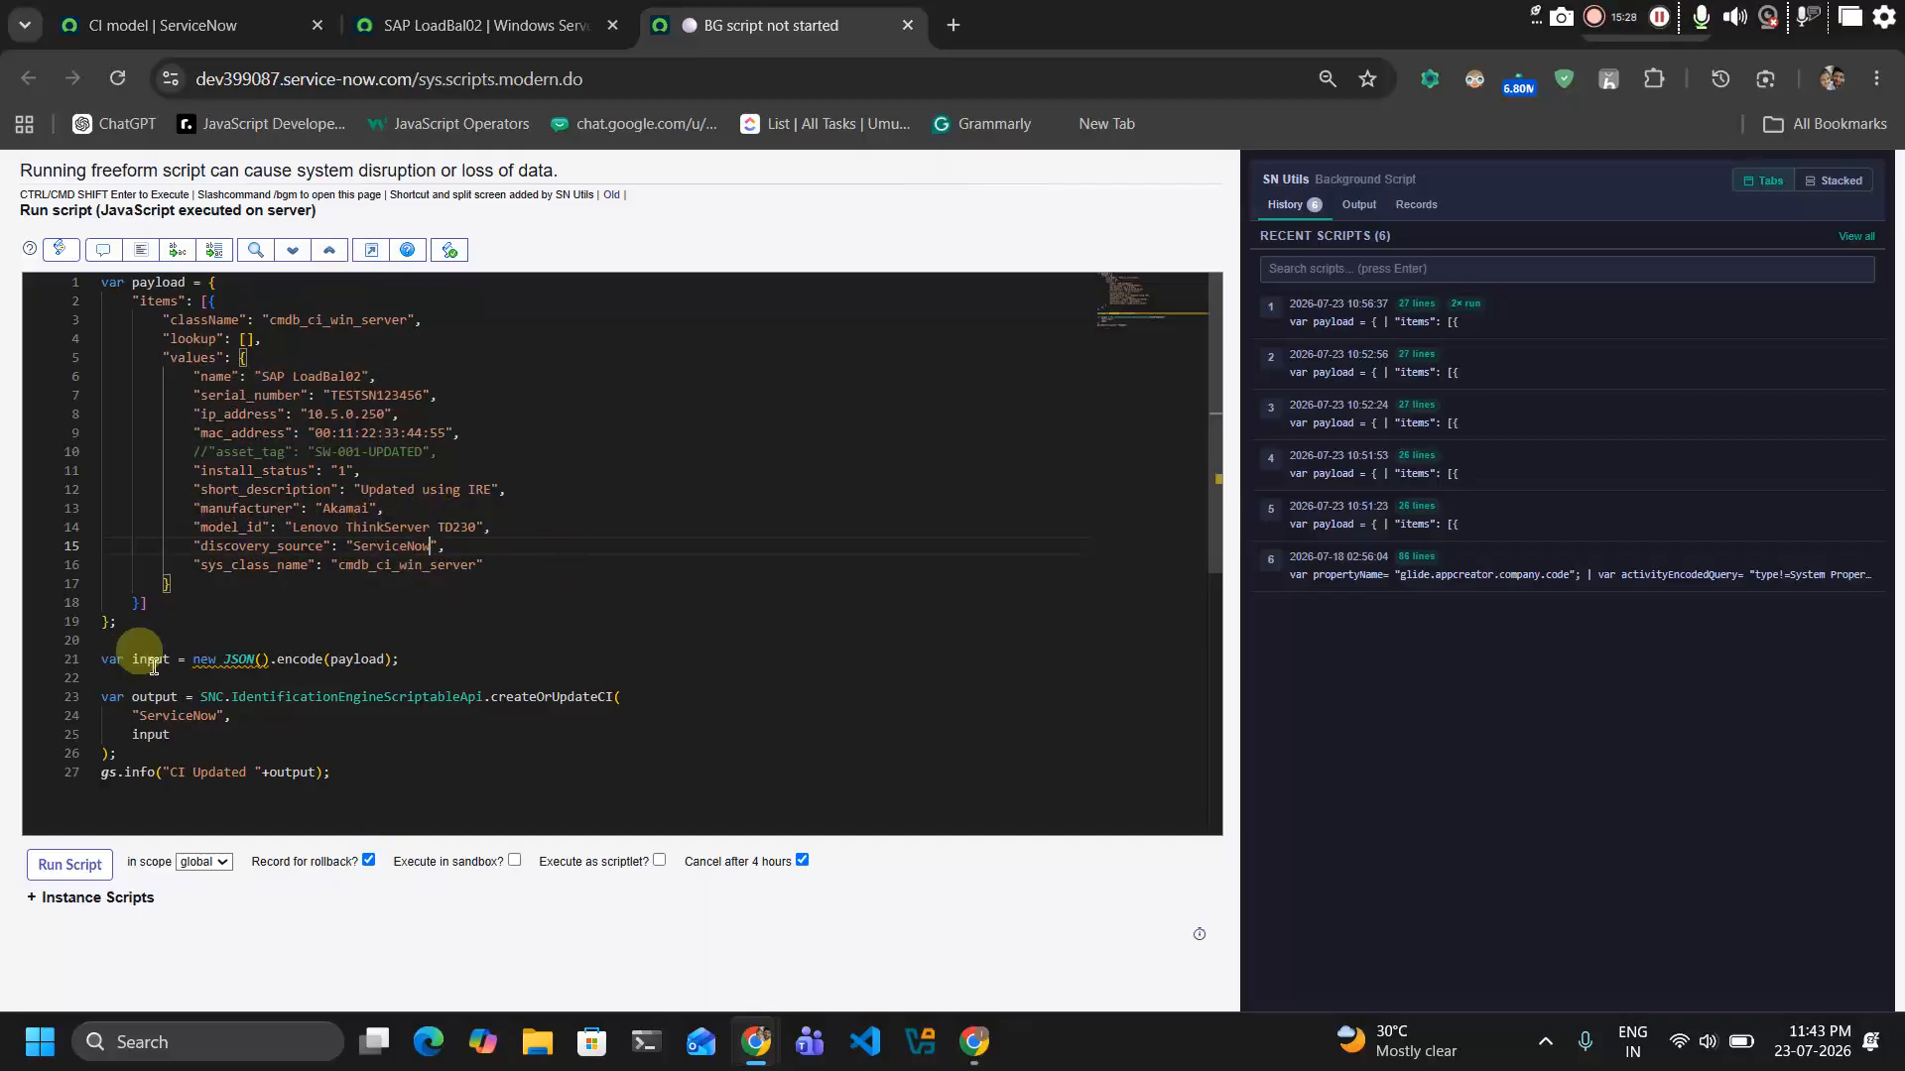
Highlight the payload's items block from its opening brace through the end of the values object
{"action": "left_click", "coordinate": [197, 298]}
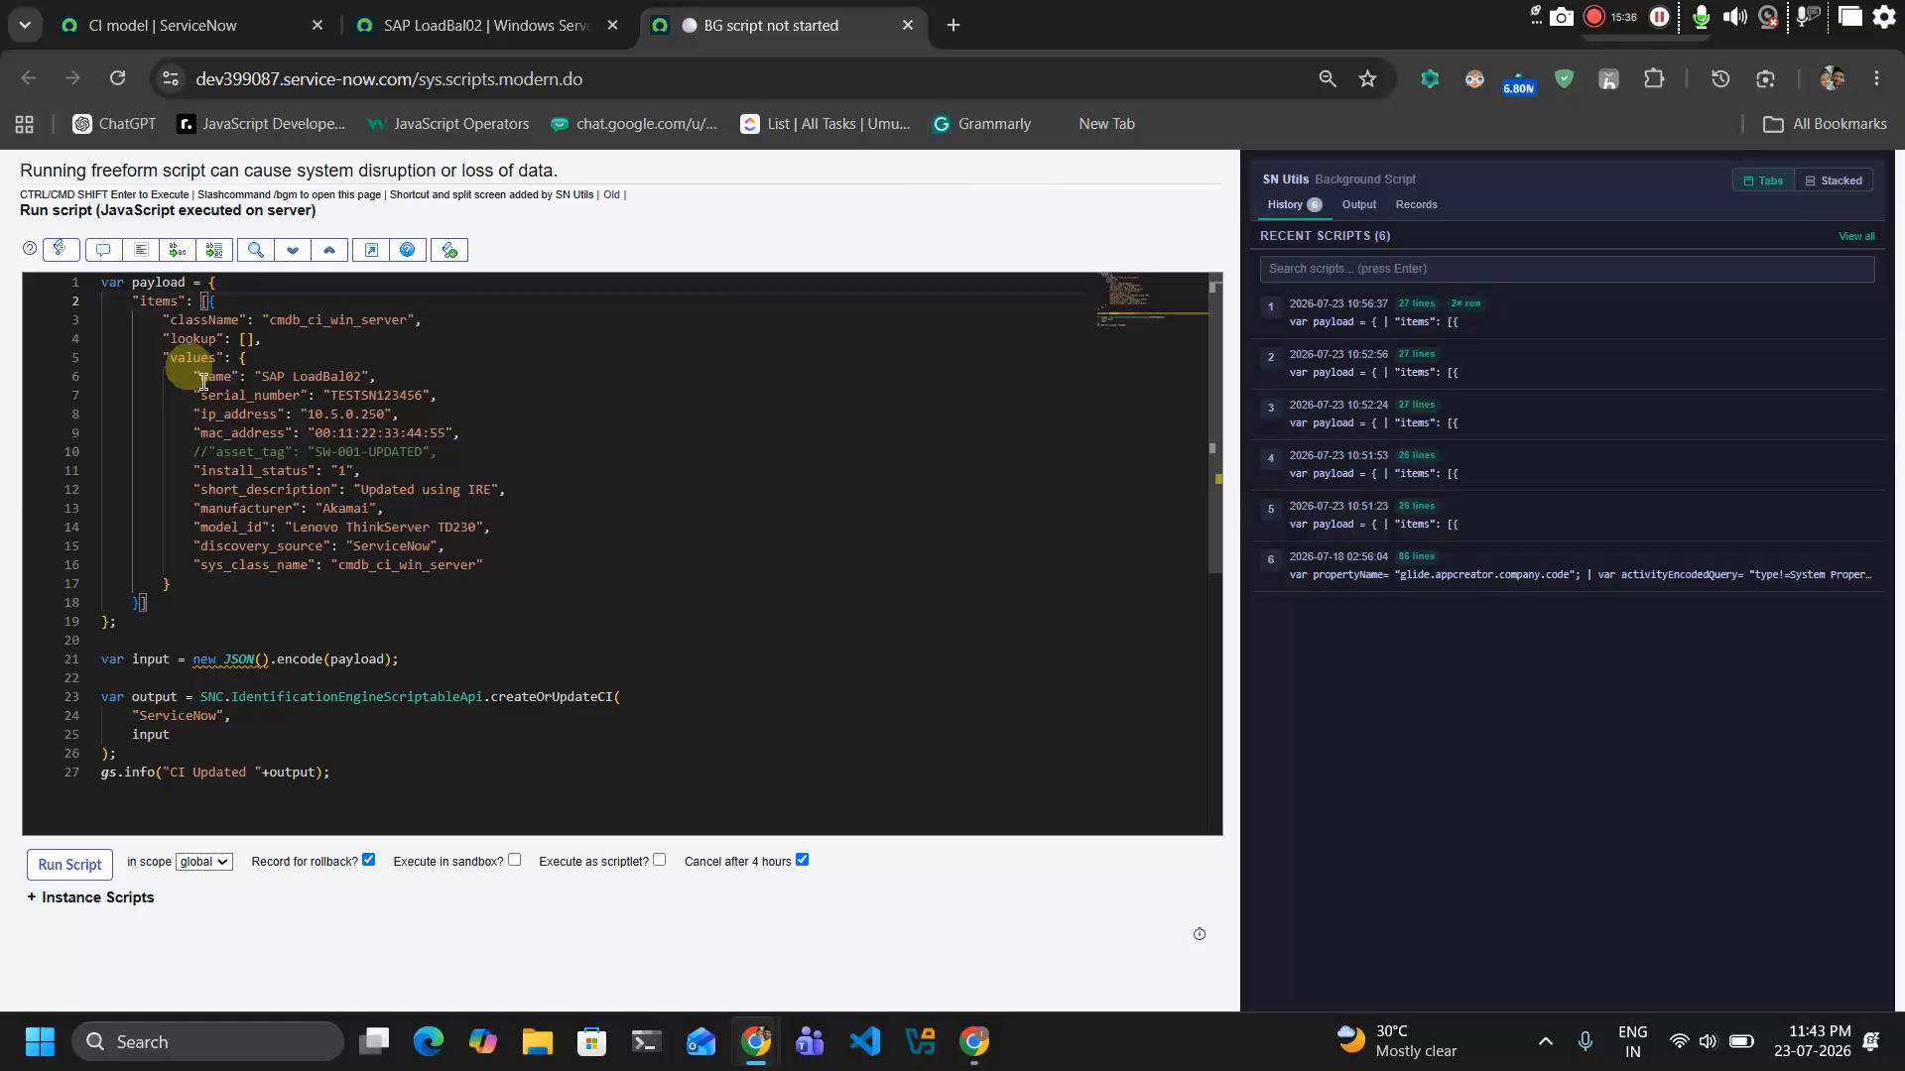
{"action": "left_click_drag", "start_coordinate": [205, 306], "coordinate": [183, 581]}
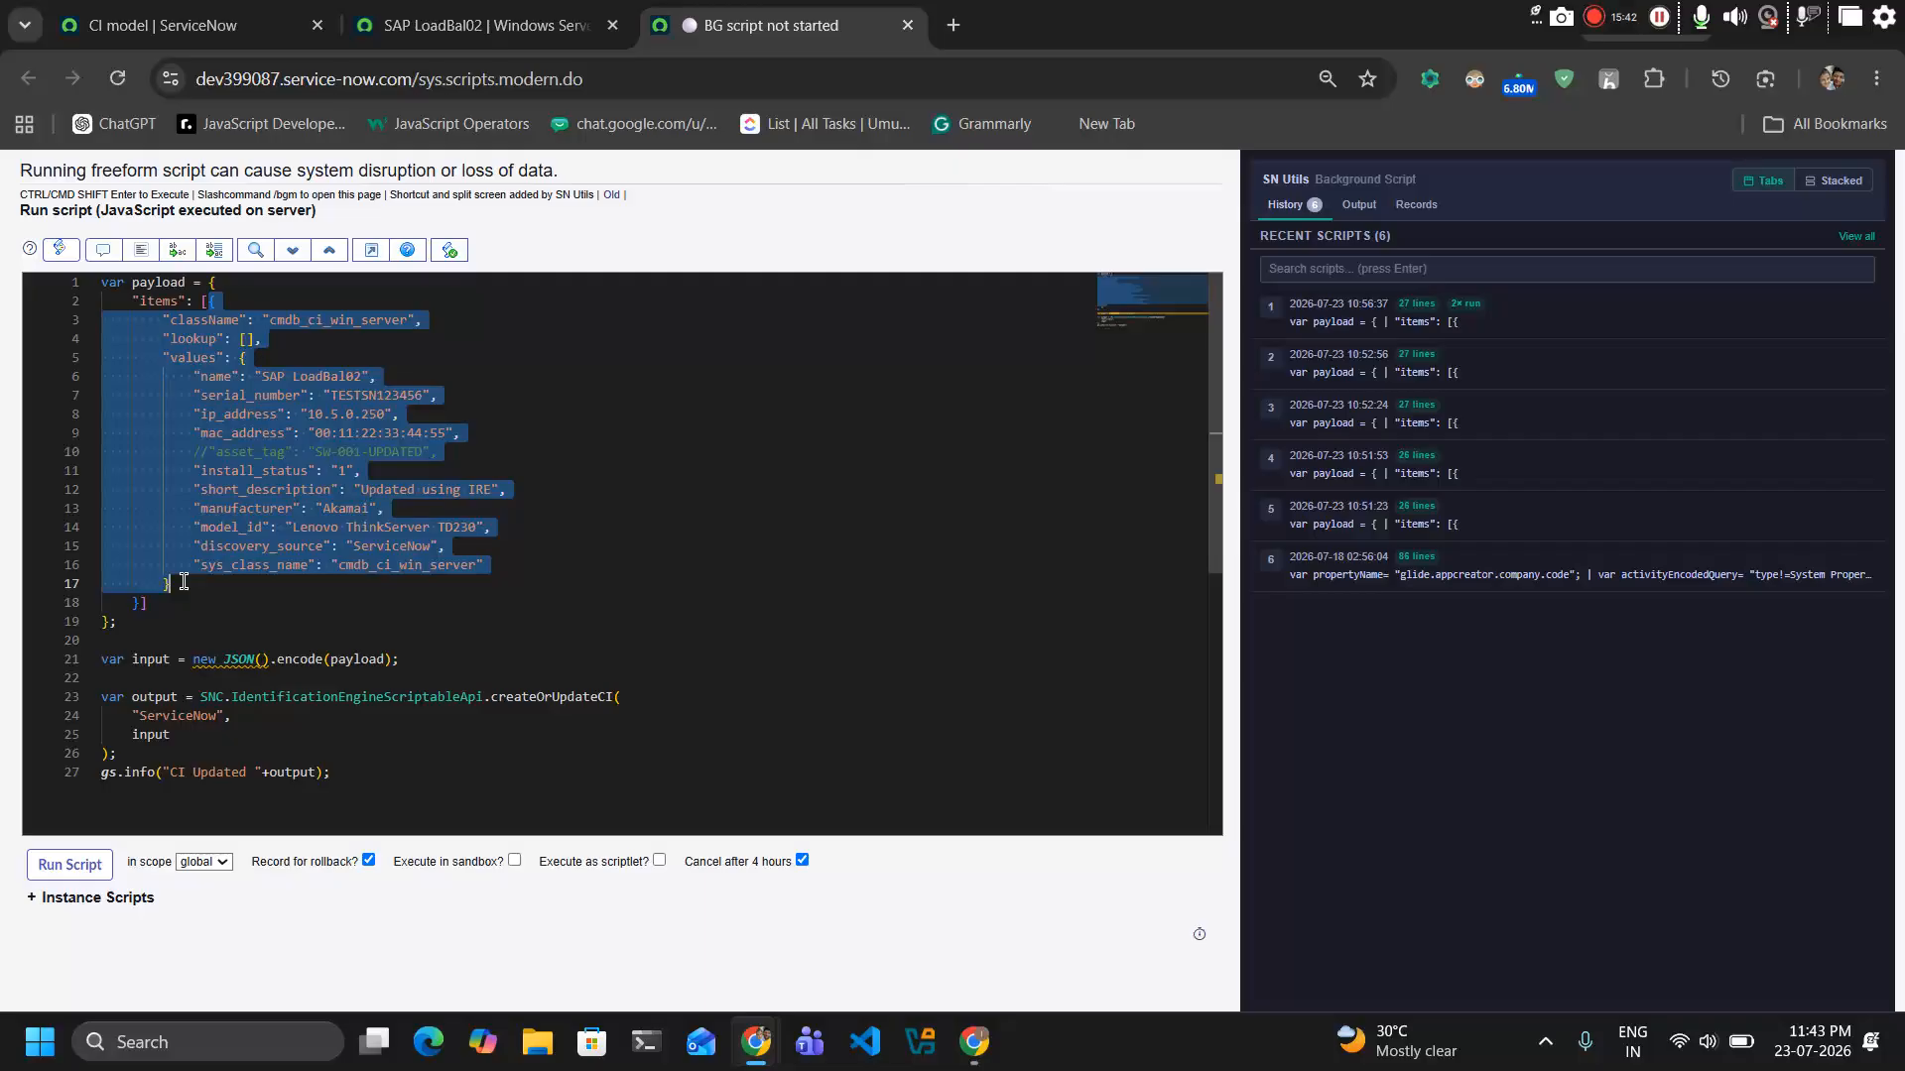
{"action": "left_click", "coordinate": [227, 539]}
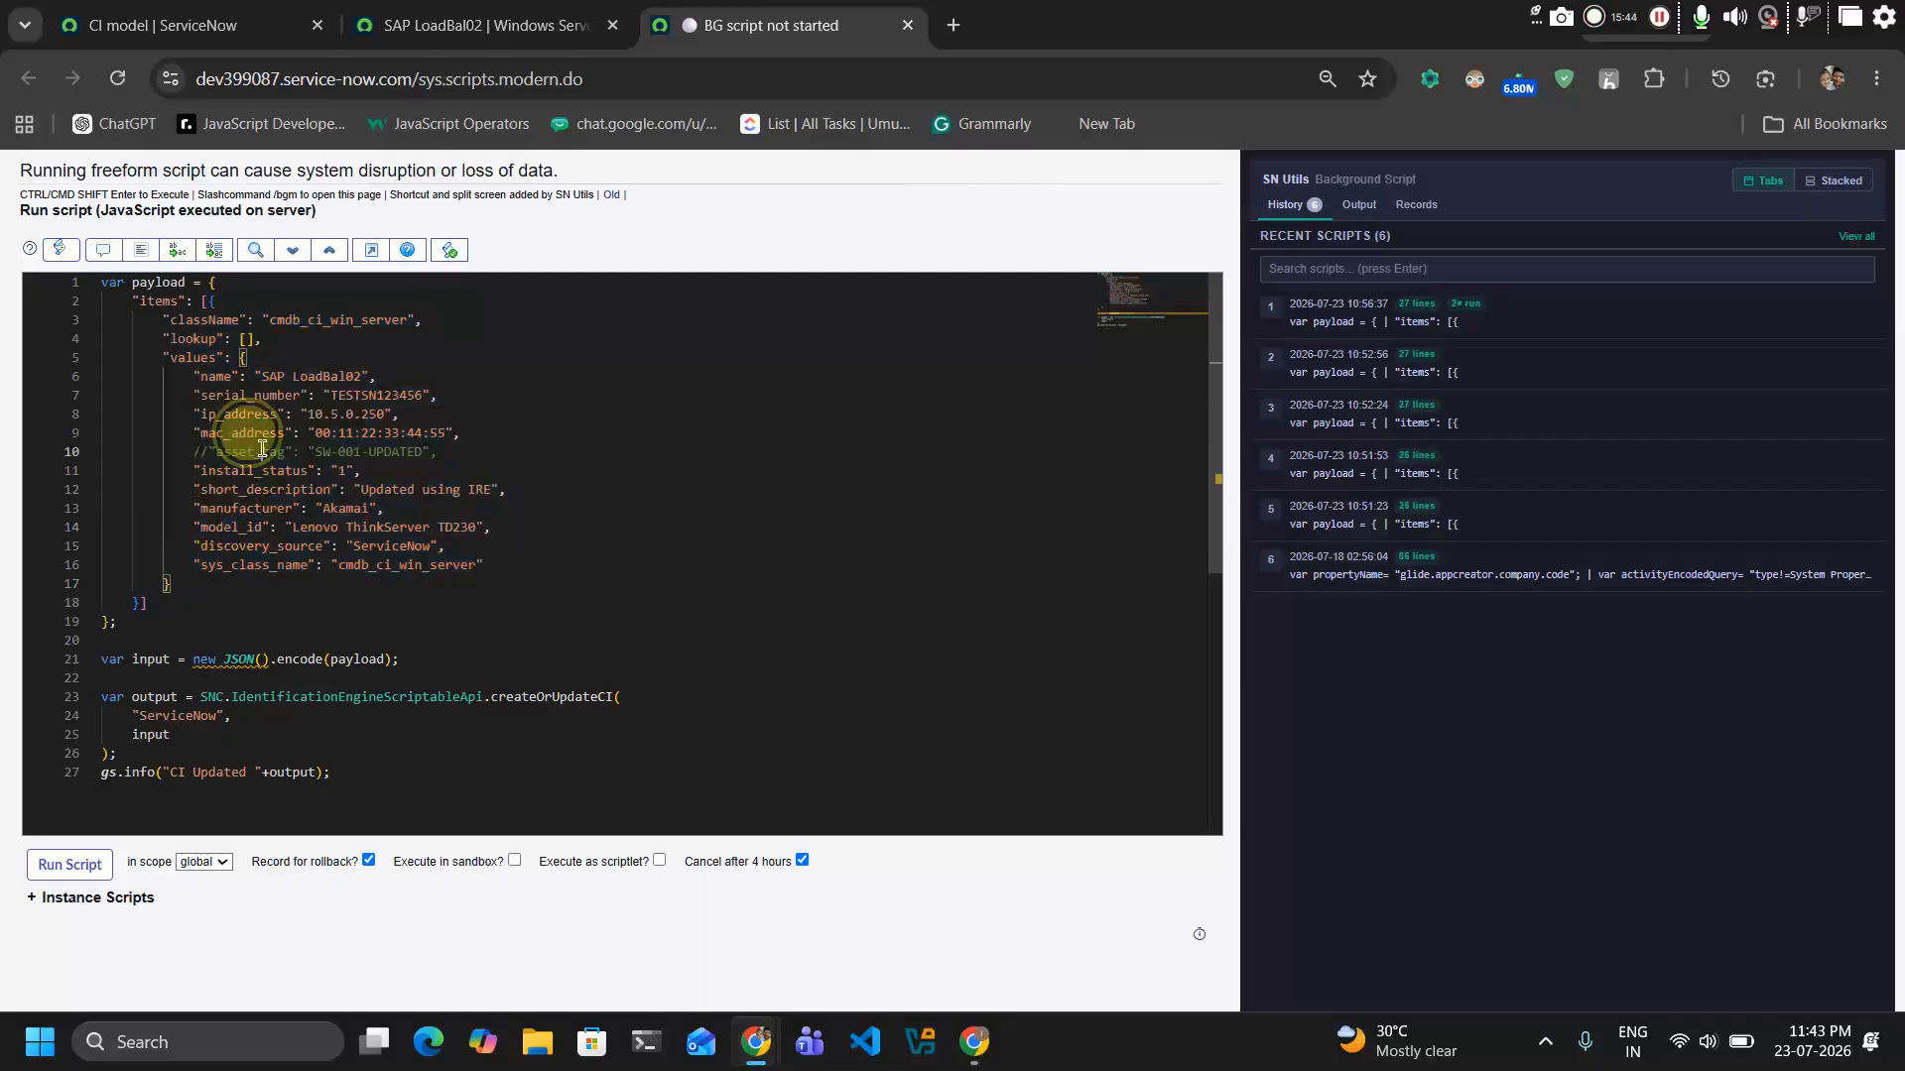
Delete the commented-out asset_tag line from the payload's values
{"action": "left_click", "coordinate": [262, 448]}
{"action": "key", "text": "ctrl+a"}
{"action": "triple_click", "coordinate": [262, 448]}
{"action": "left_click", "coordinate": [262, 448]}
{"action": "left_click", "coordinate": [262, 449]}
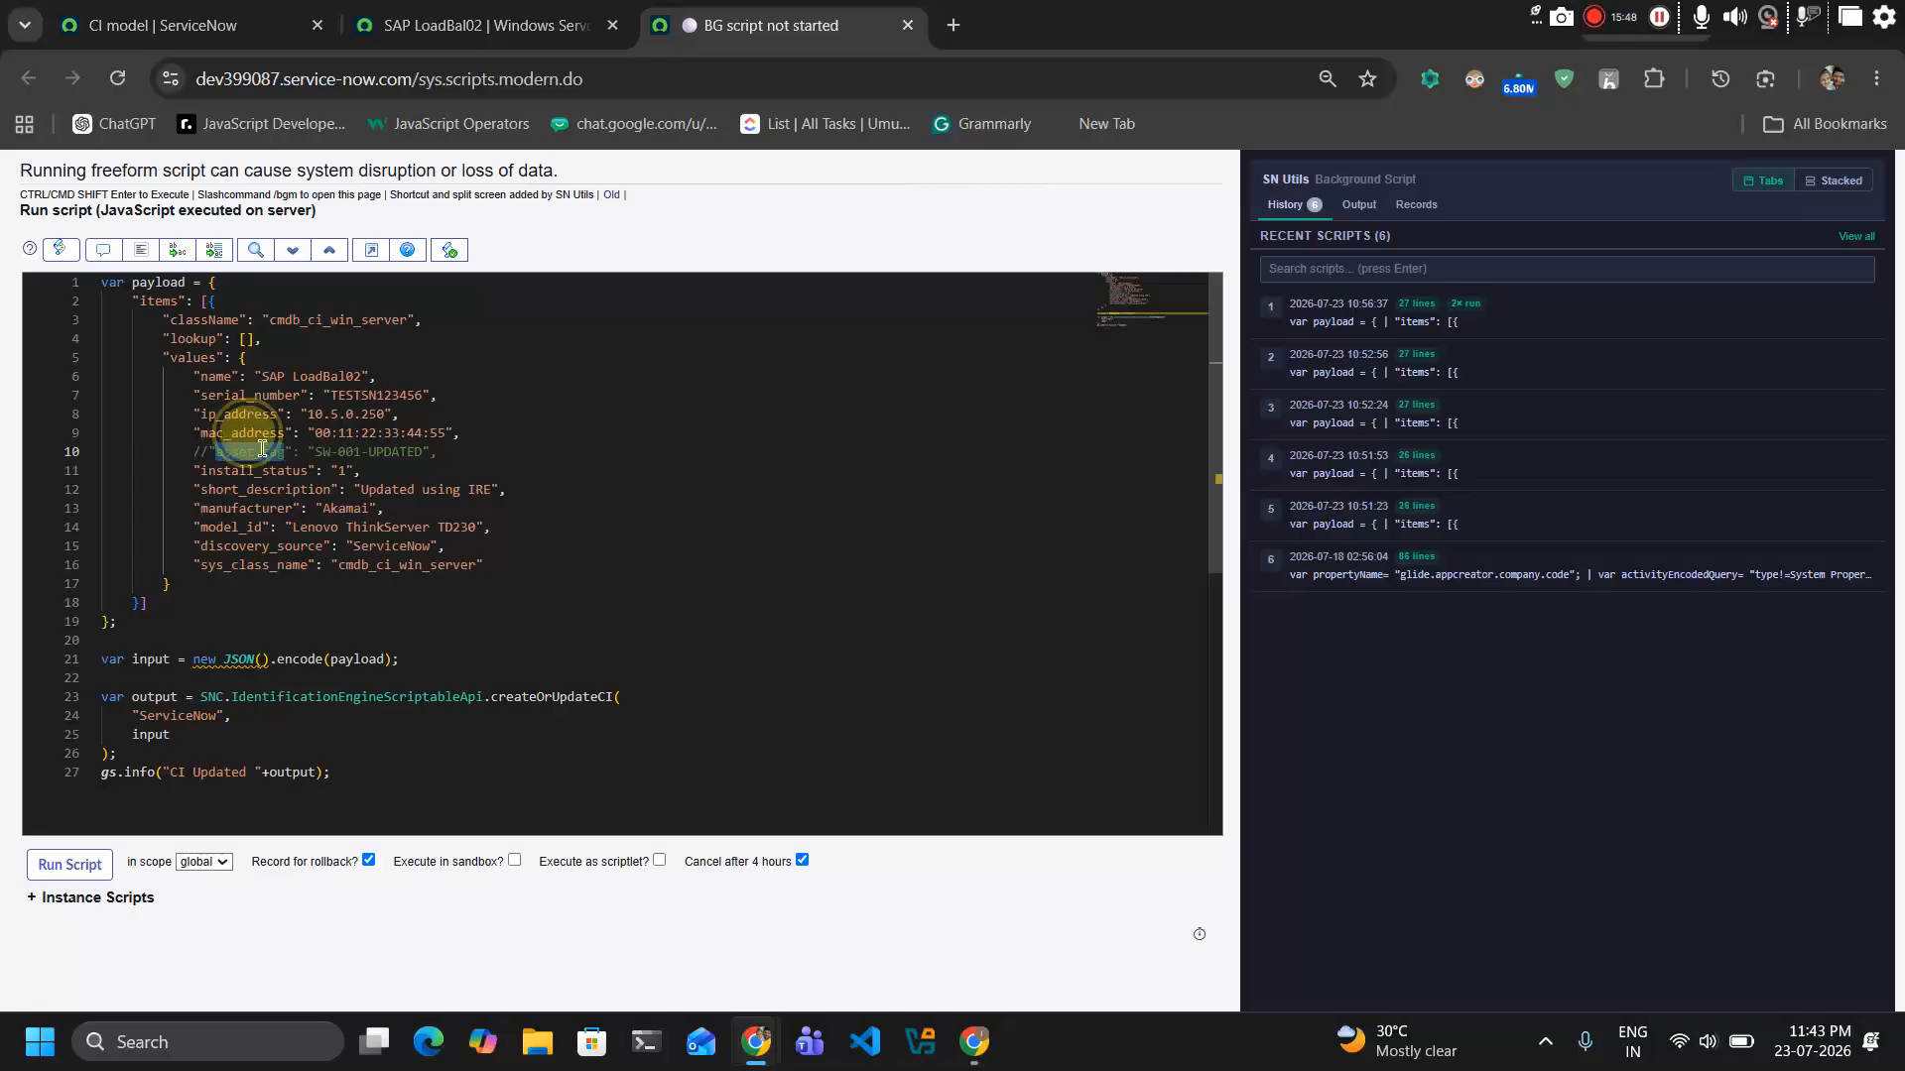
{"action": "triple_click", "coordinate": [262, 448]}
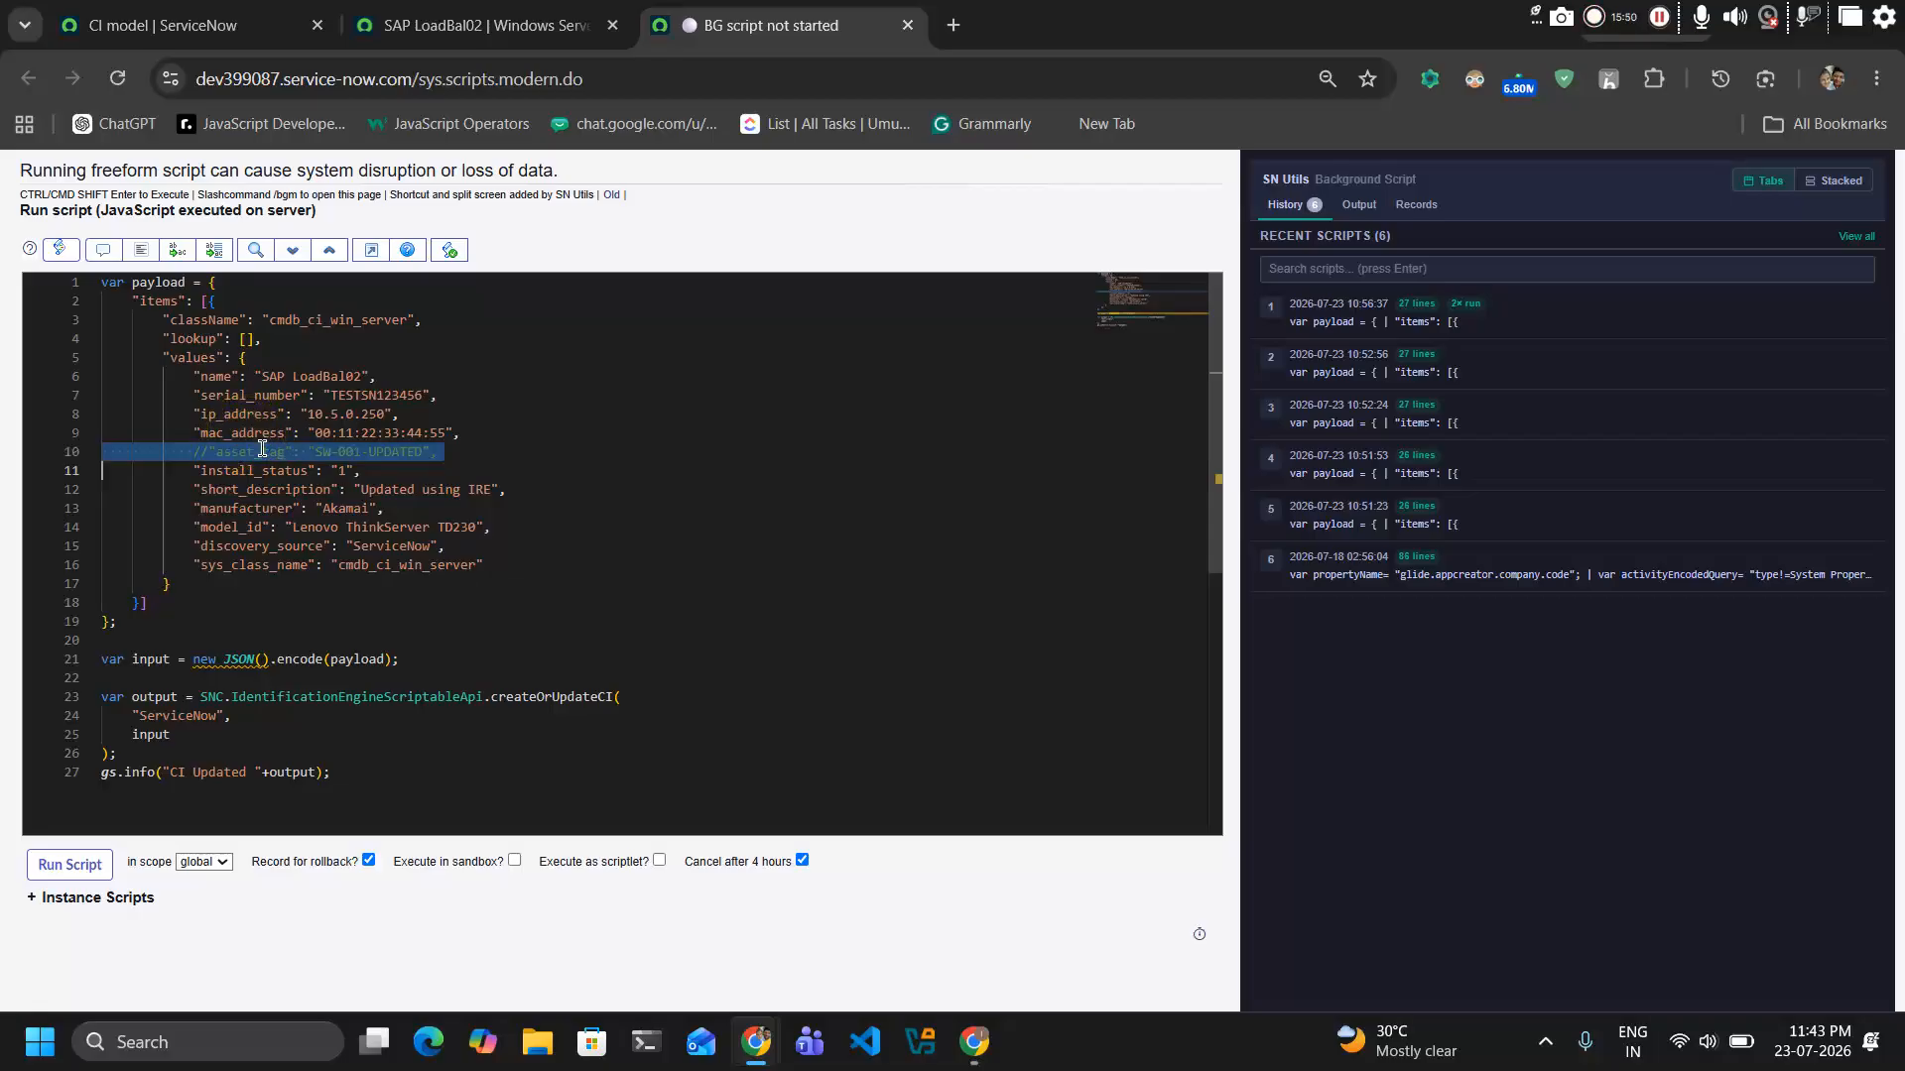
{"action": "key", "text": "BackSpace"}
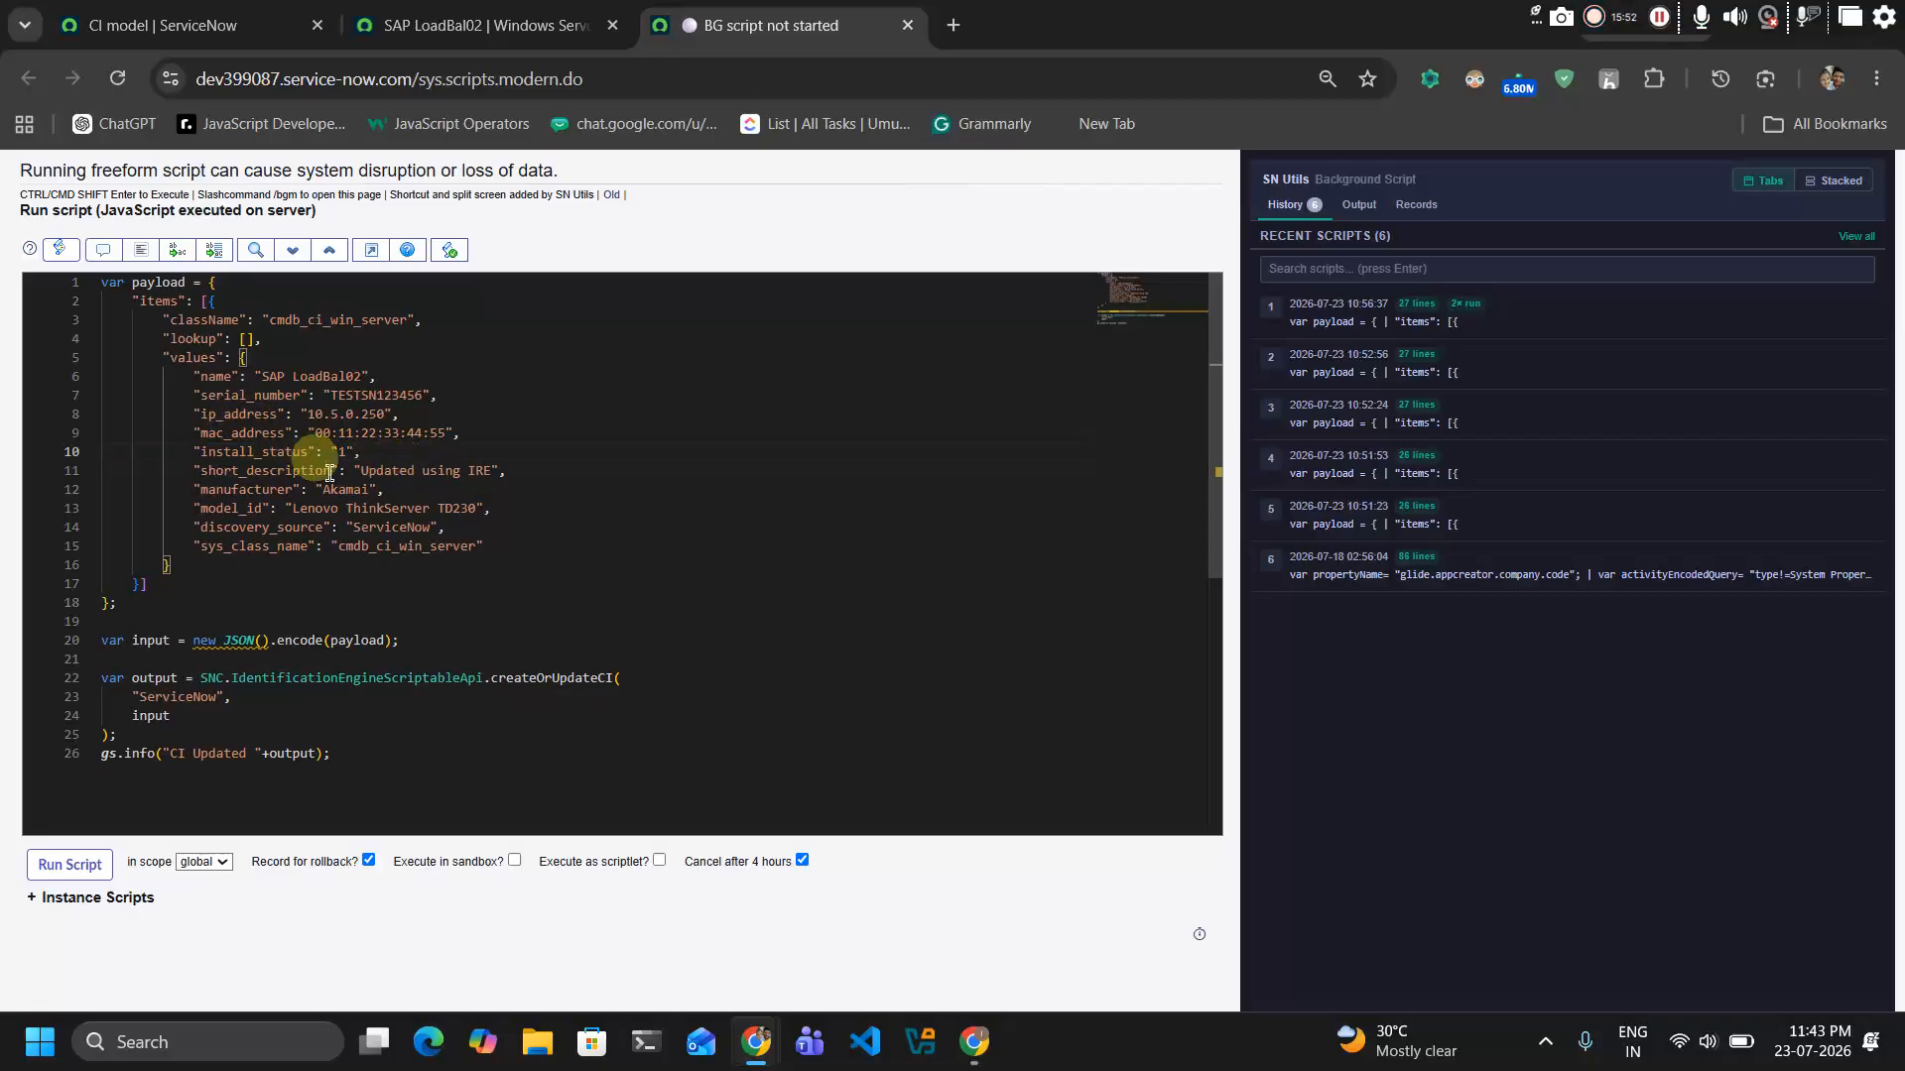
Set short_description to "Updated using IRE- using BG Script" and comment out the model_id line after checking the SAP LoadBal02 record
{"action": "double_click", "coordinate": [493, 471]}
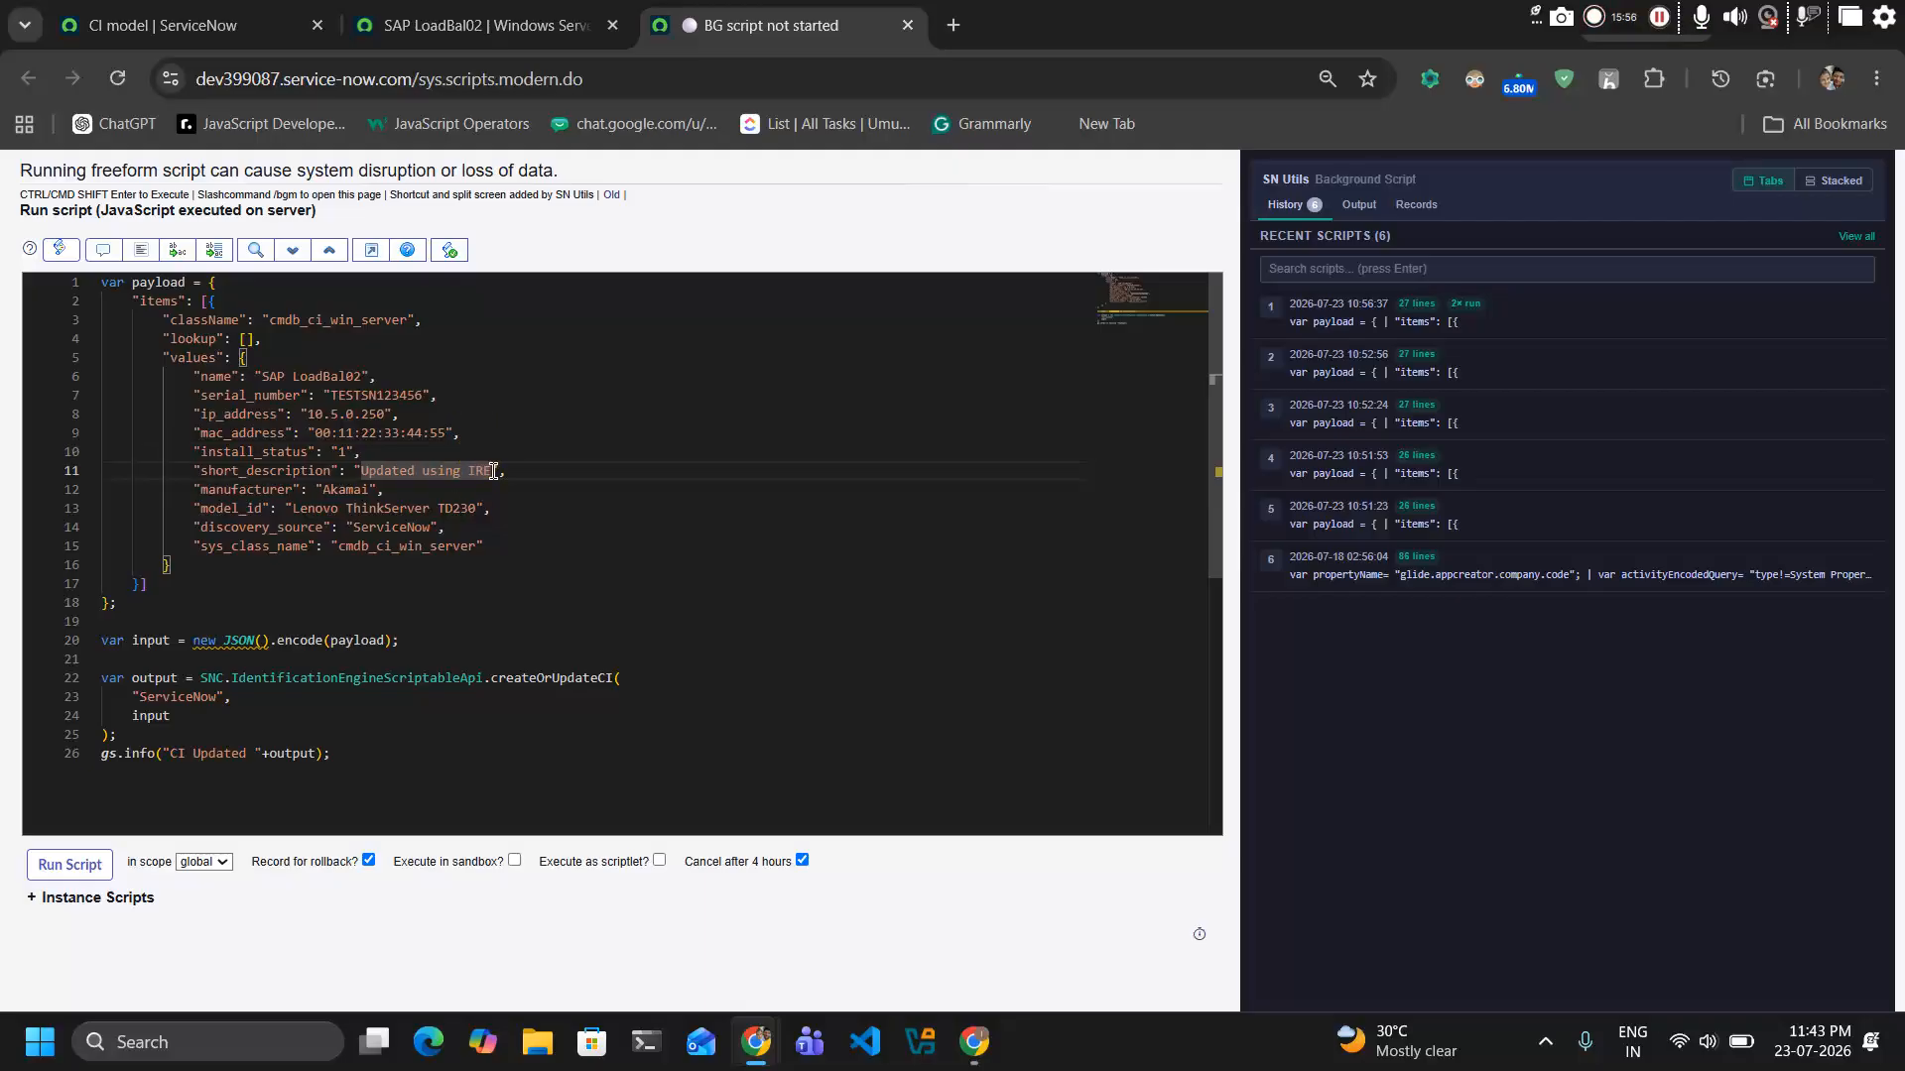
{"action": "key", "text": "Right"}
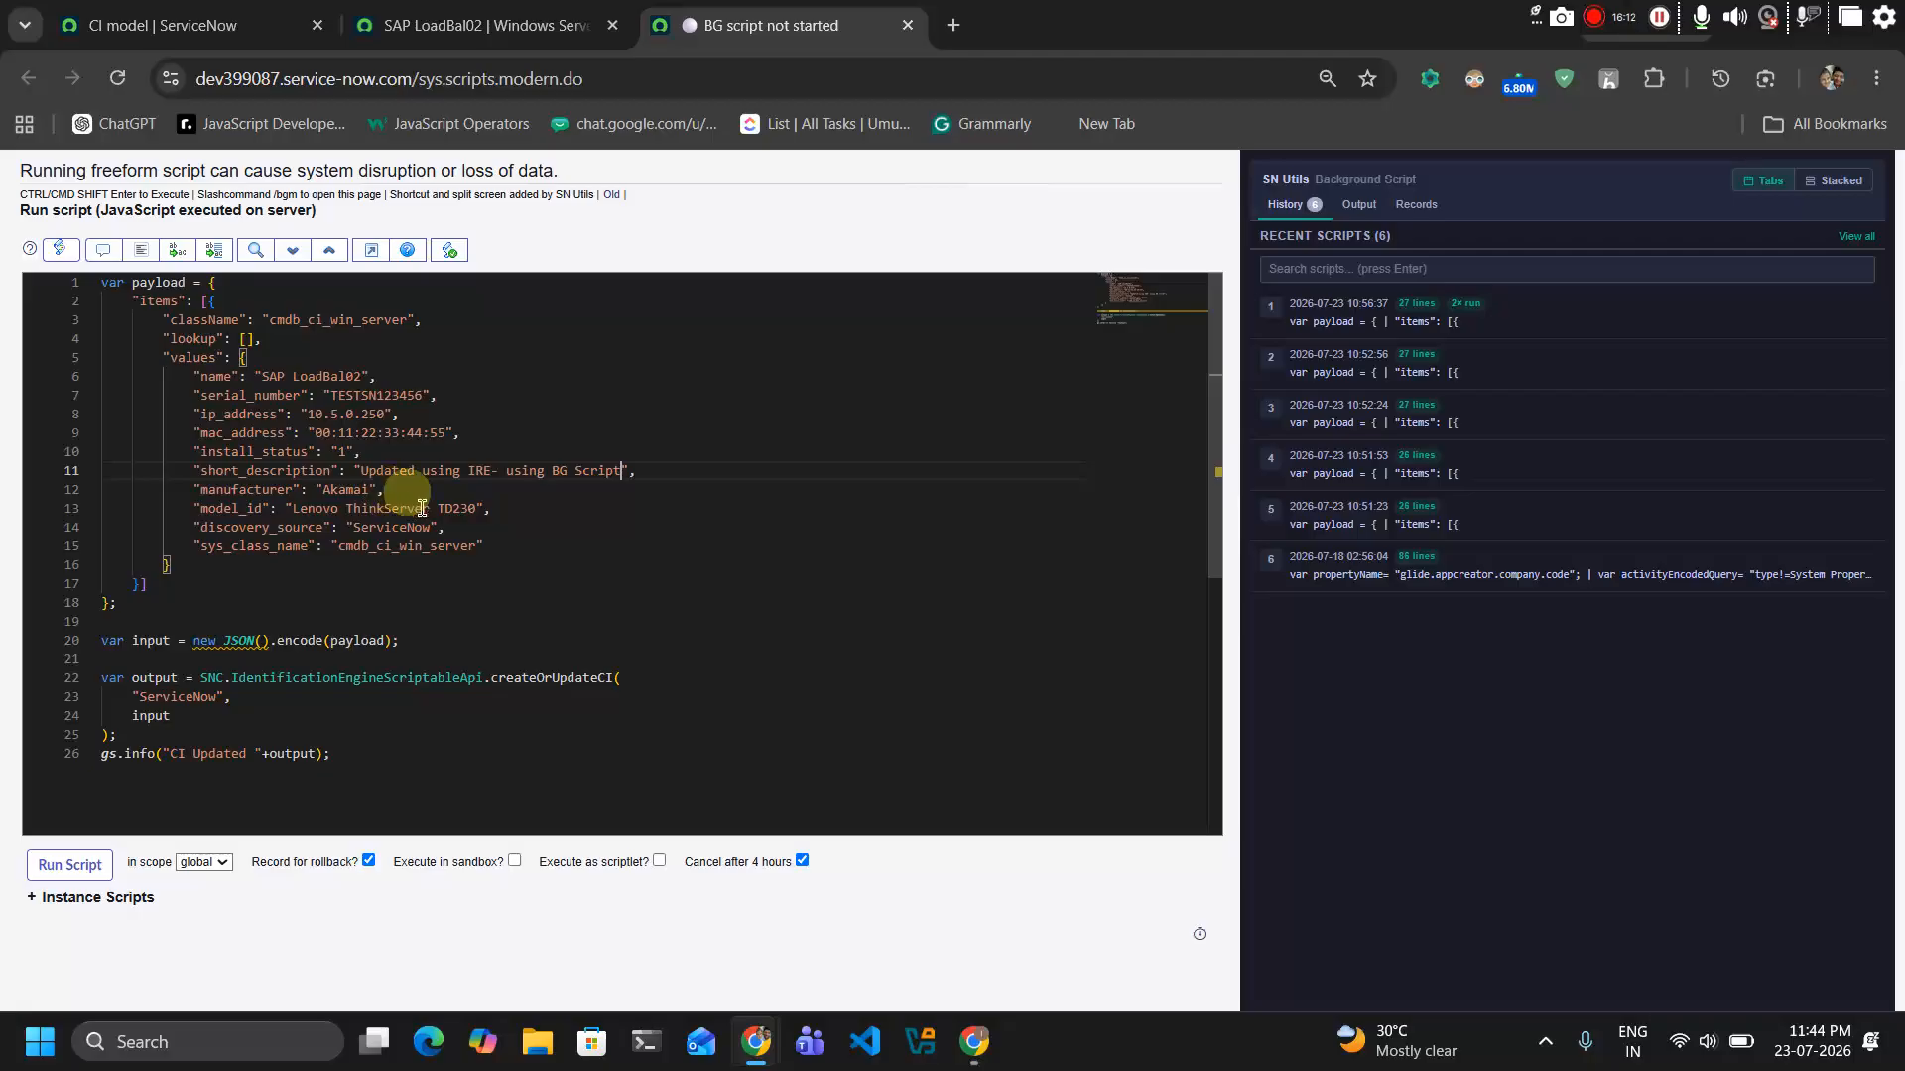
{"action": "double_click", "coordinate": [476, 508]}
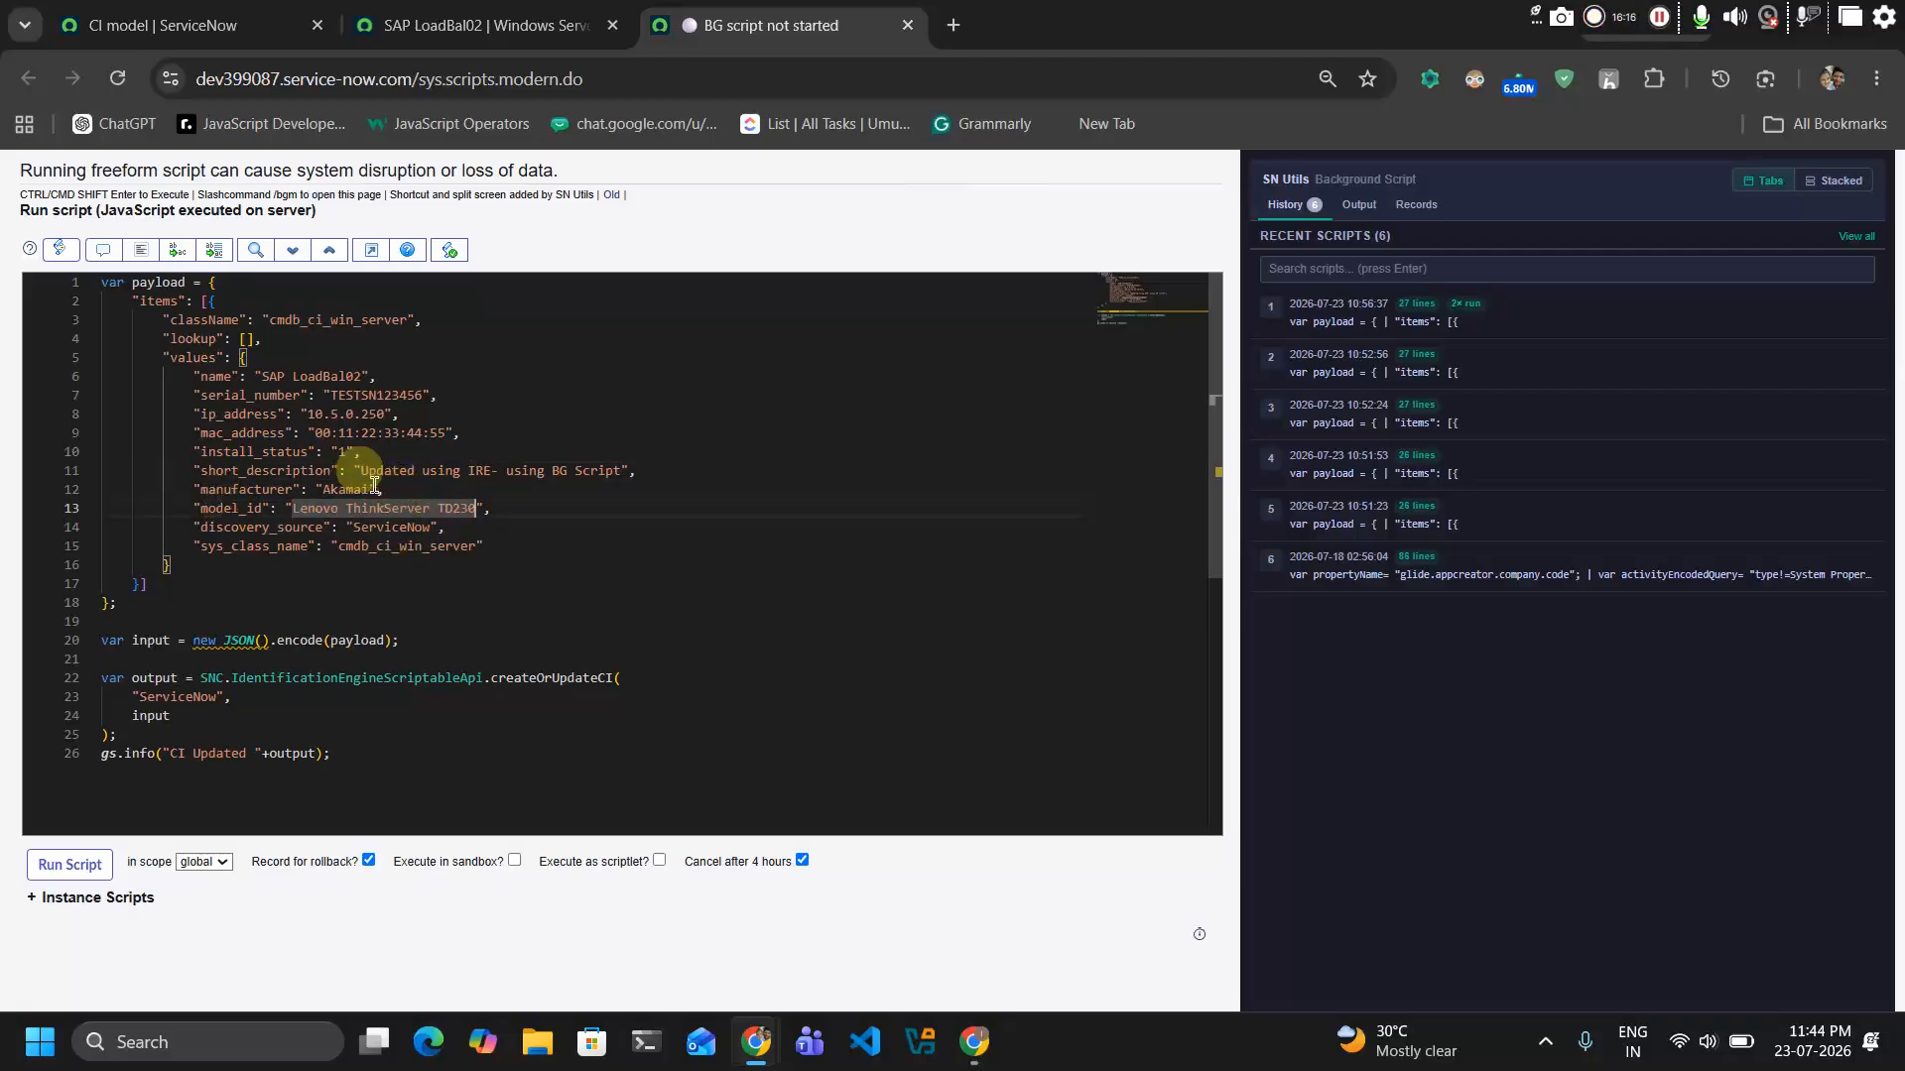
{"action": "left_click", "coordinate": [466, 24]}
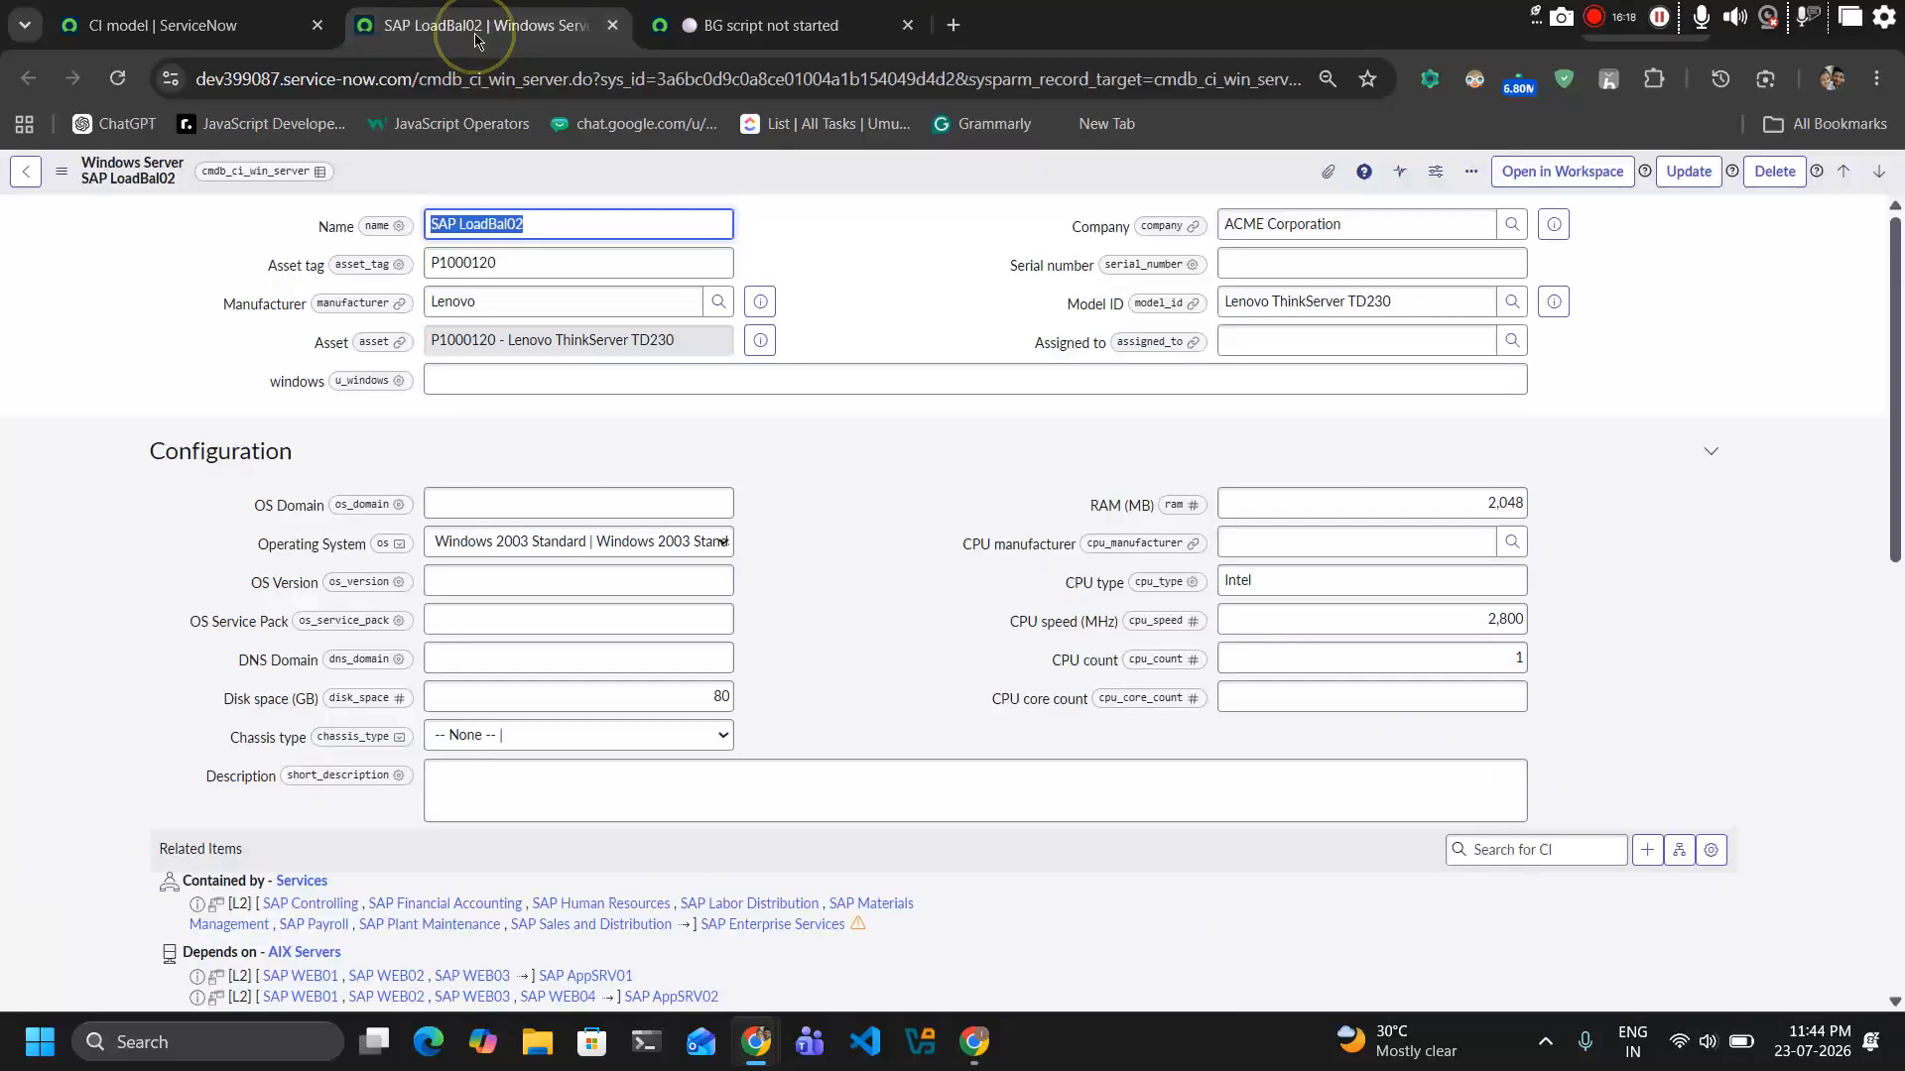
{"action": "left_click", "coordinate": [757, 12]}
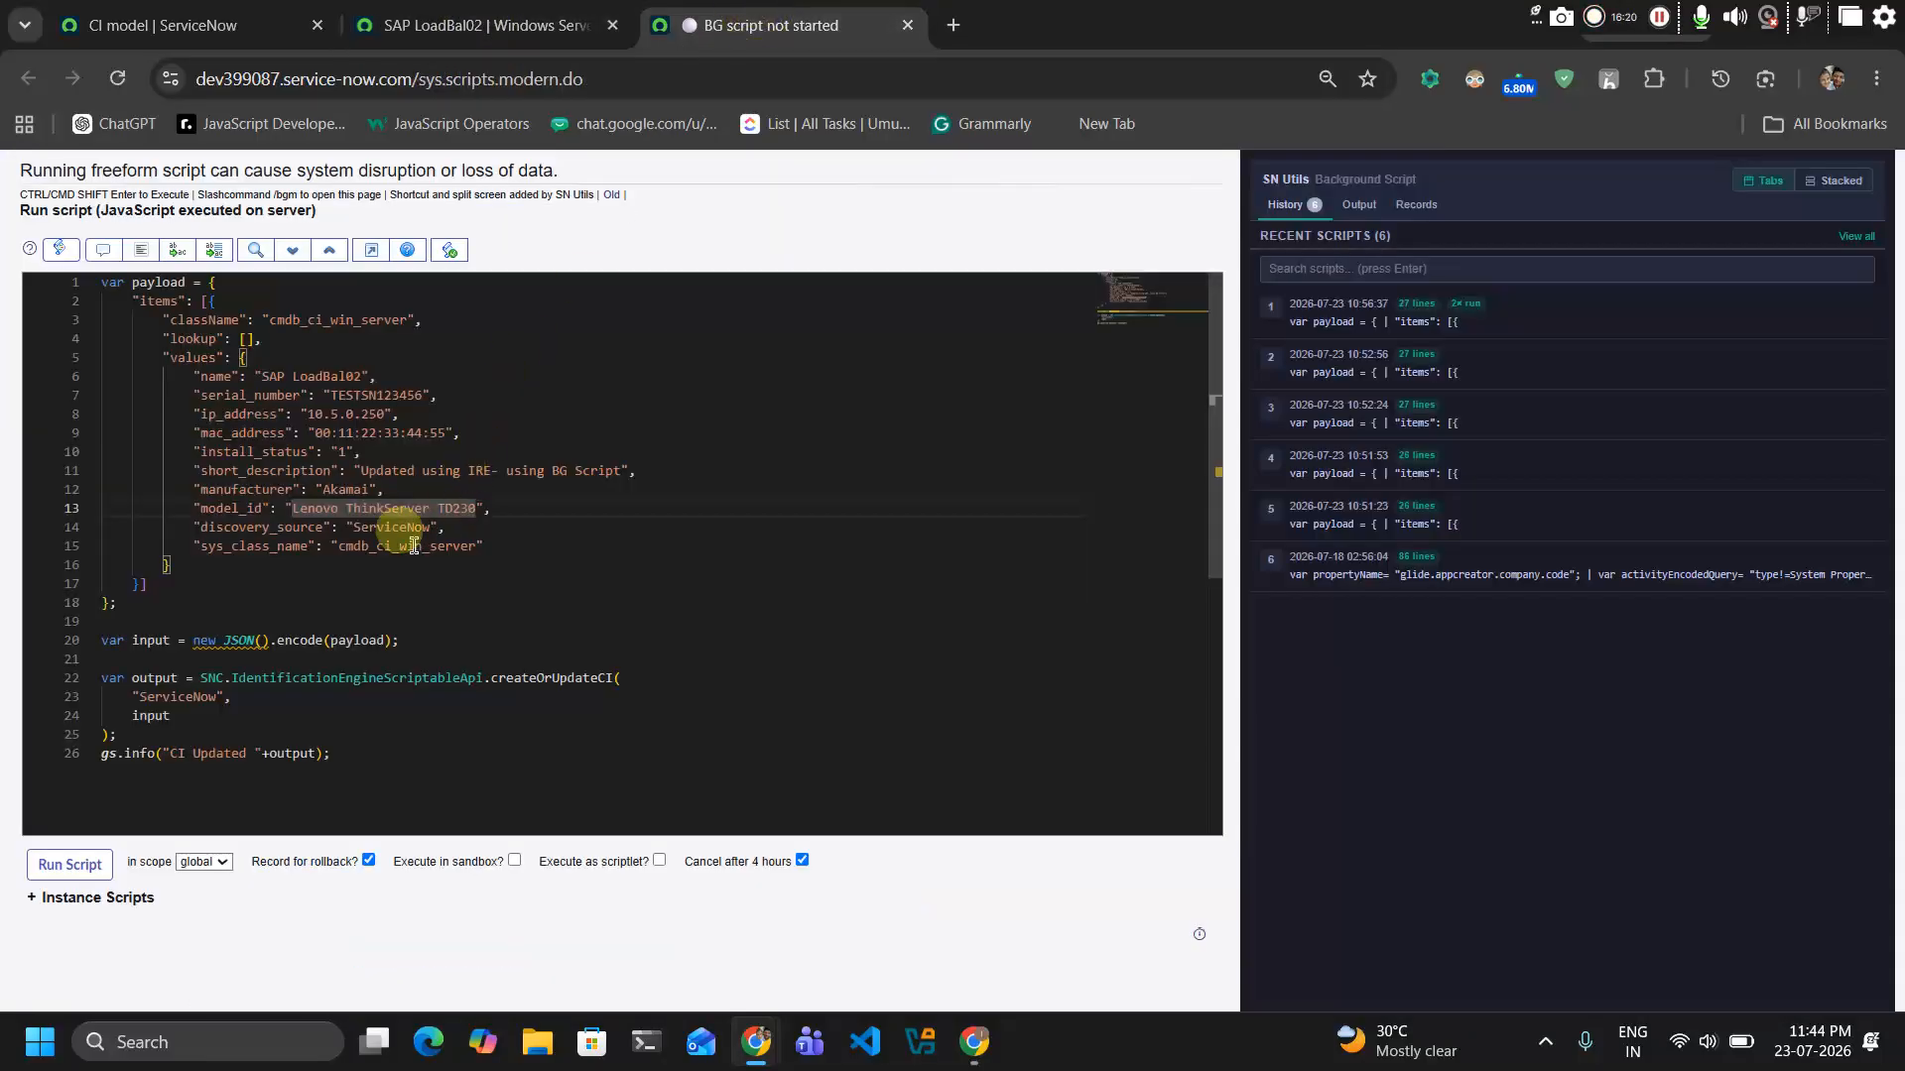
{"action": "left_click", "coordinate": [195, 507]}
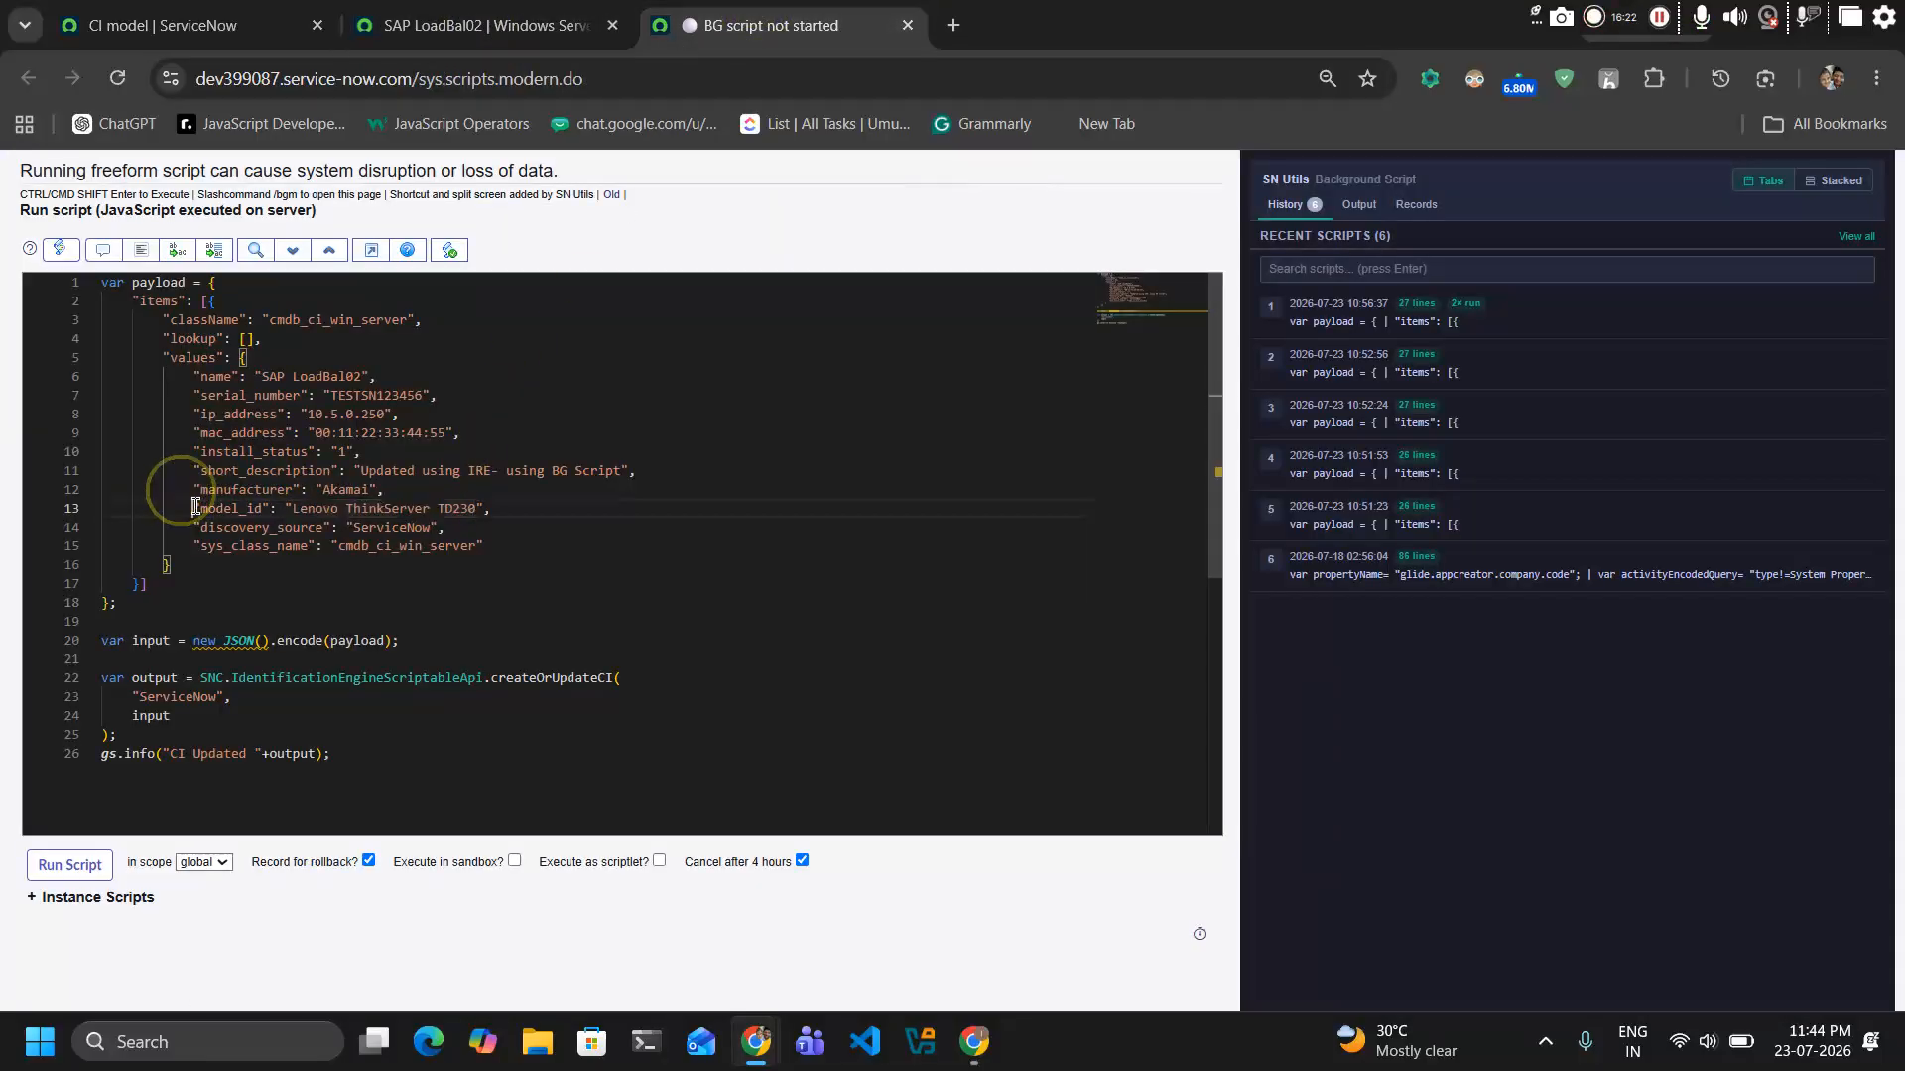
{"action": "key", "text": "ctrl+slash"}
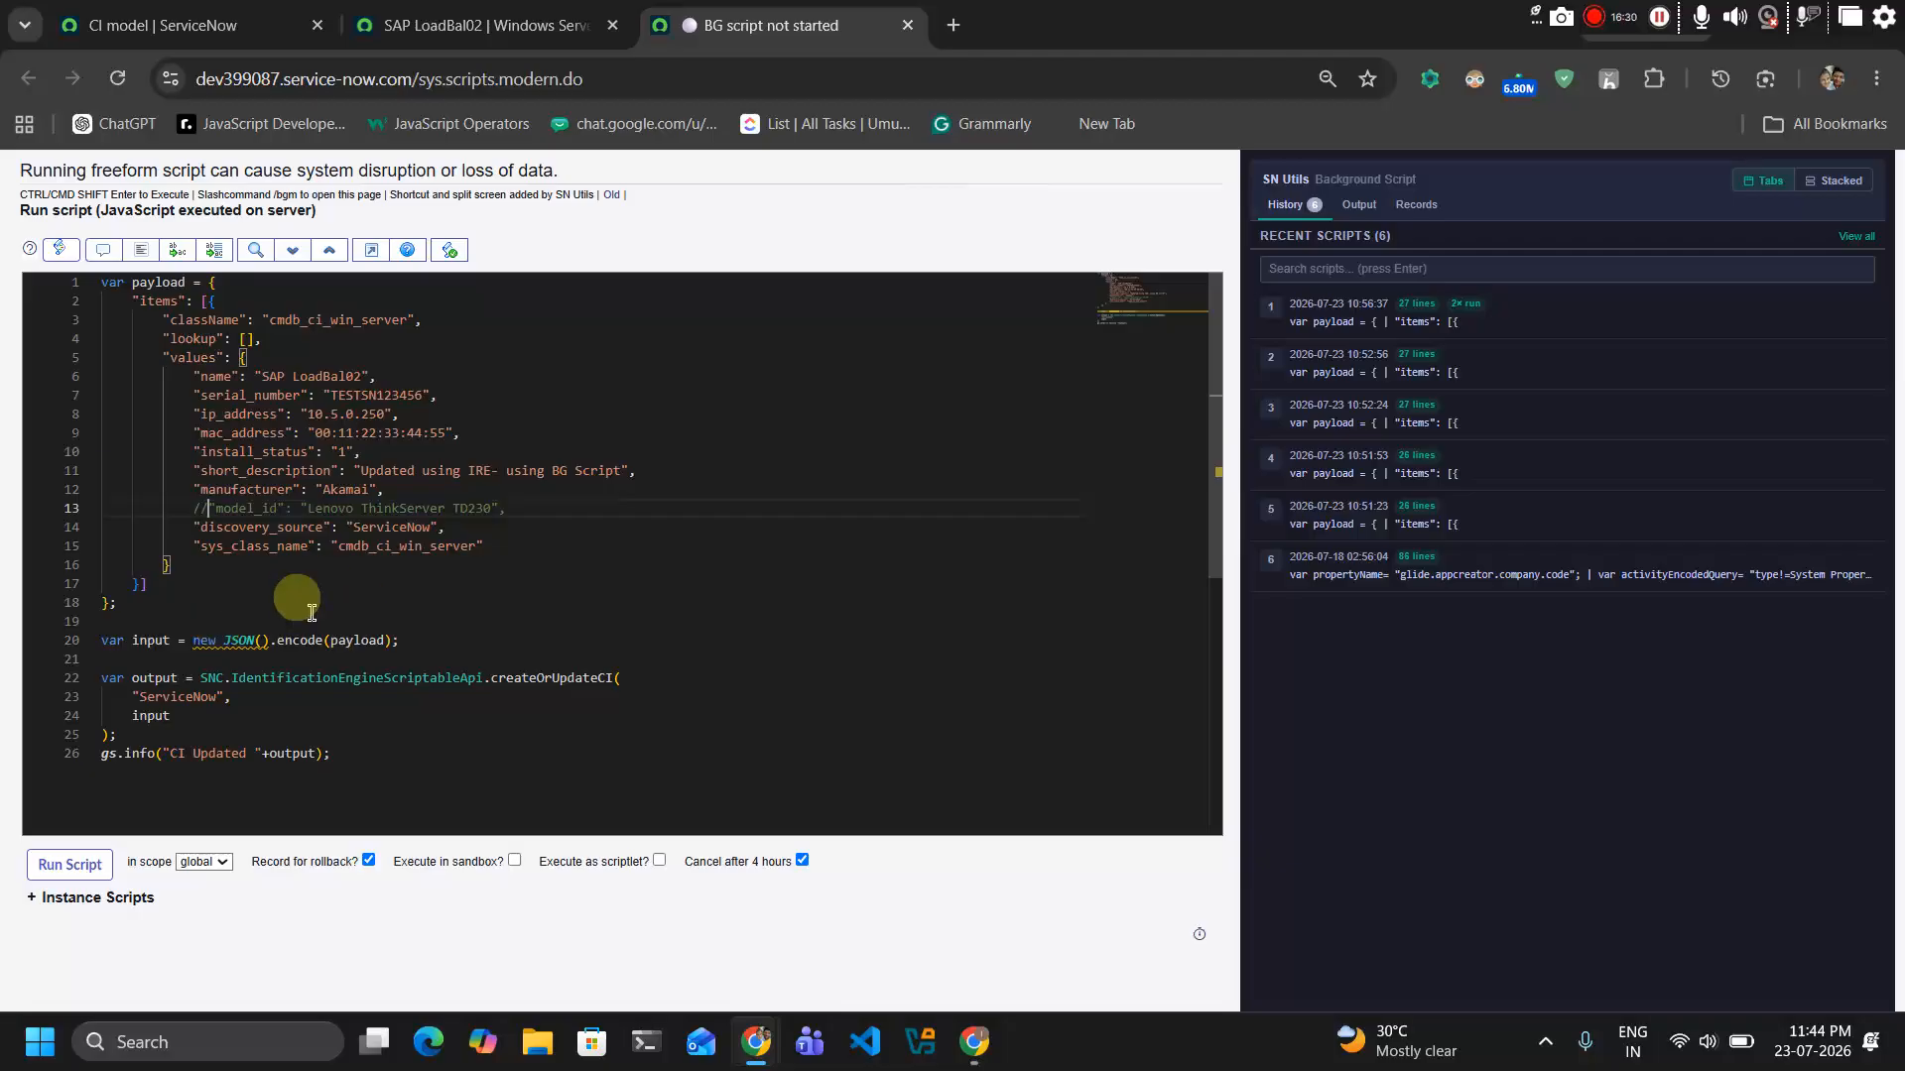
Examine the payload variable's type definition, including className, lookup and the properties inside values
{"action": "double_click", "coordinate": [184, 283]}
{"action": "mouse_move", "coordinate": [193, 290]}
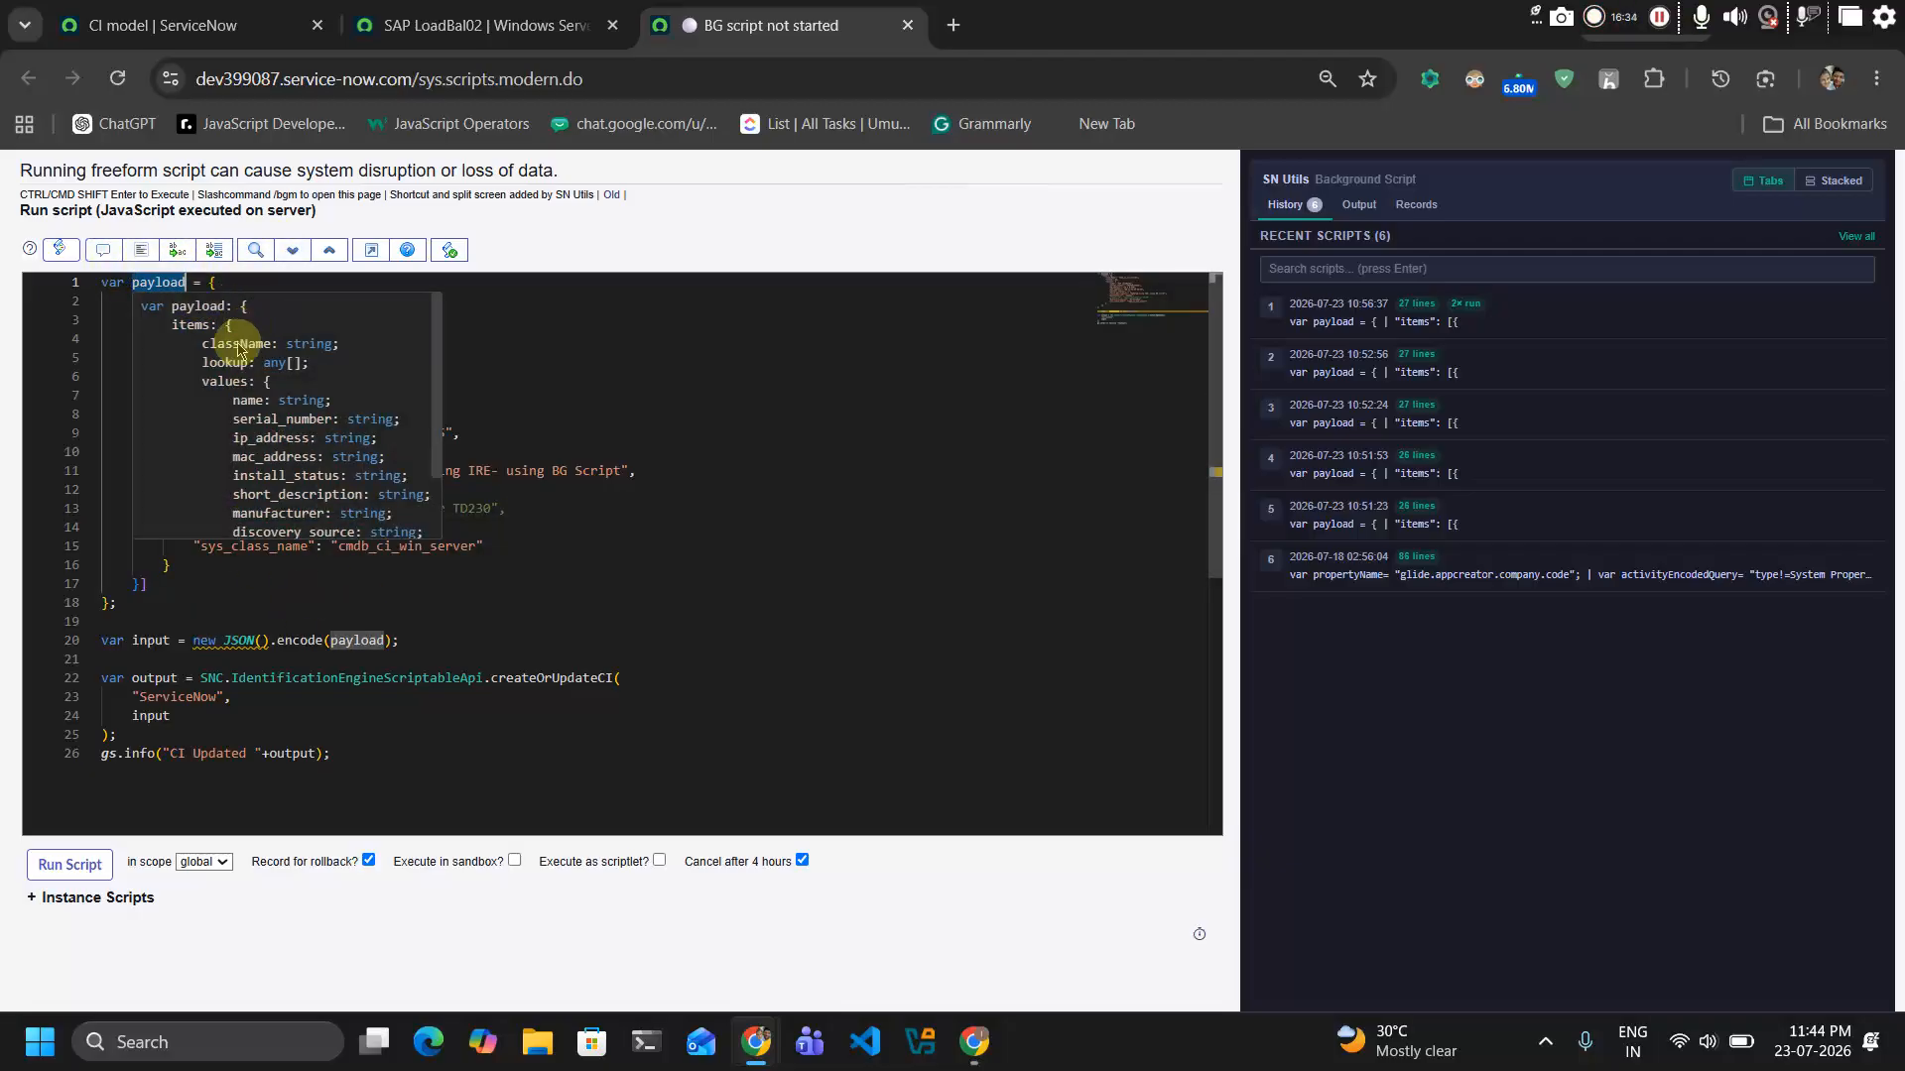
{"action": "scroll", "coordinate": [235, 381], "scroll_direction": "down", "scroll_amount": 2}
{"action": "scroll", "coordinate": [277, 436], "scroll_direction": "up", "scroll_amount": 3}
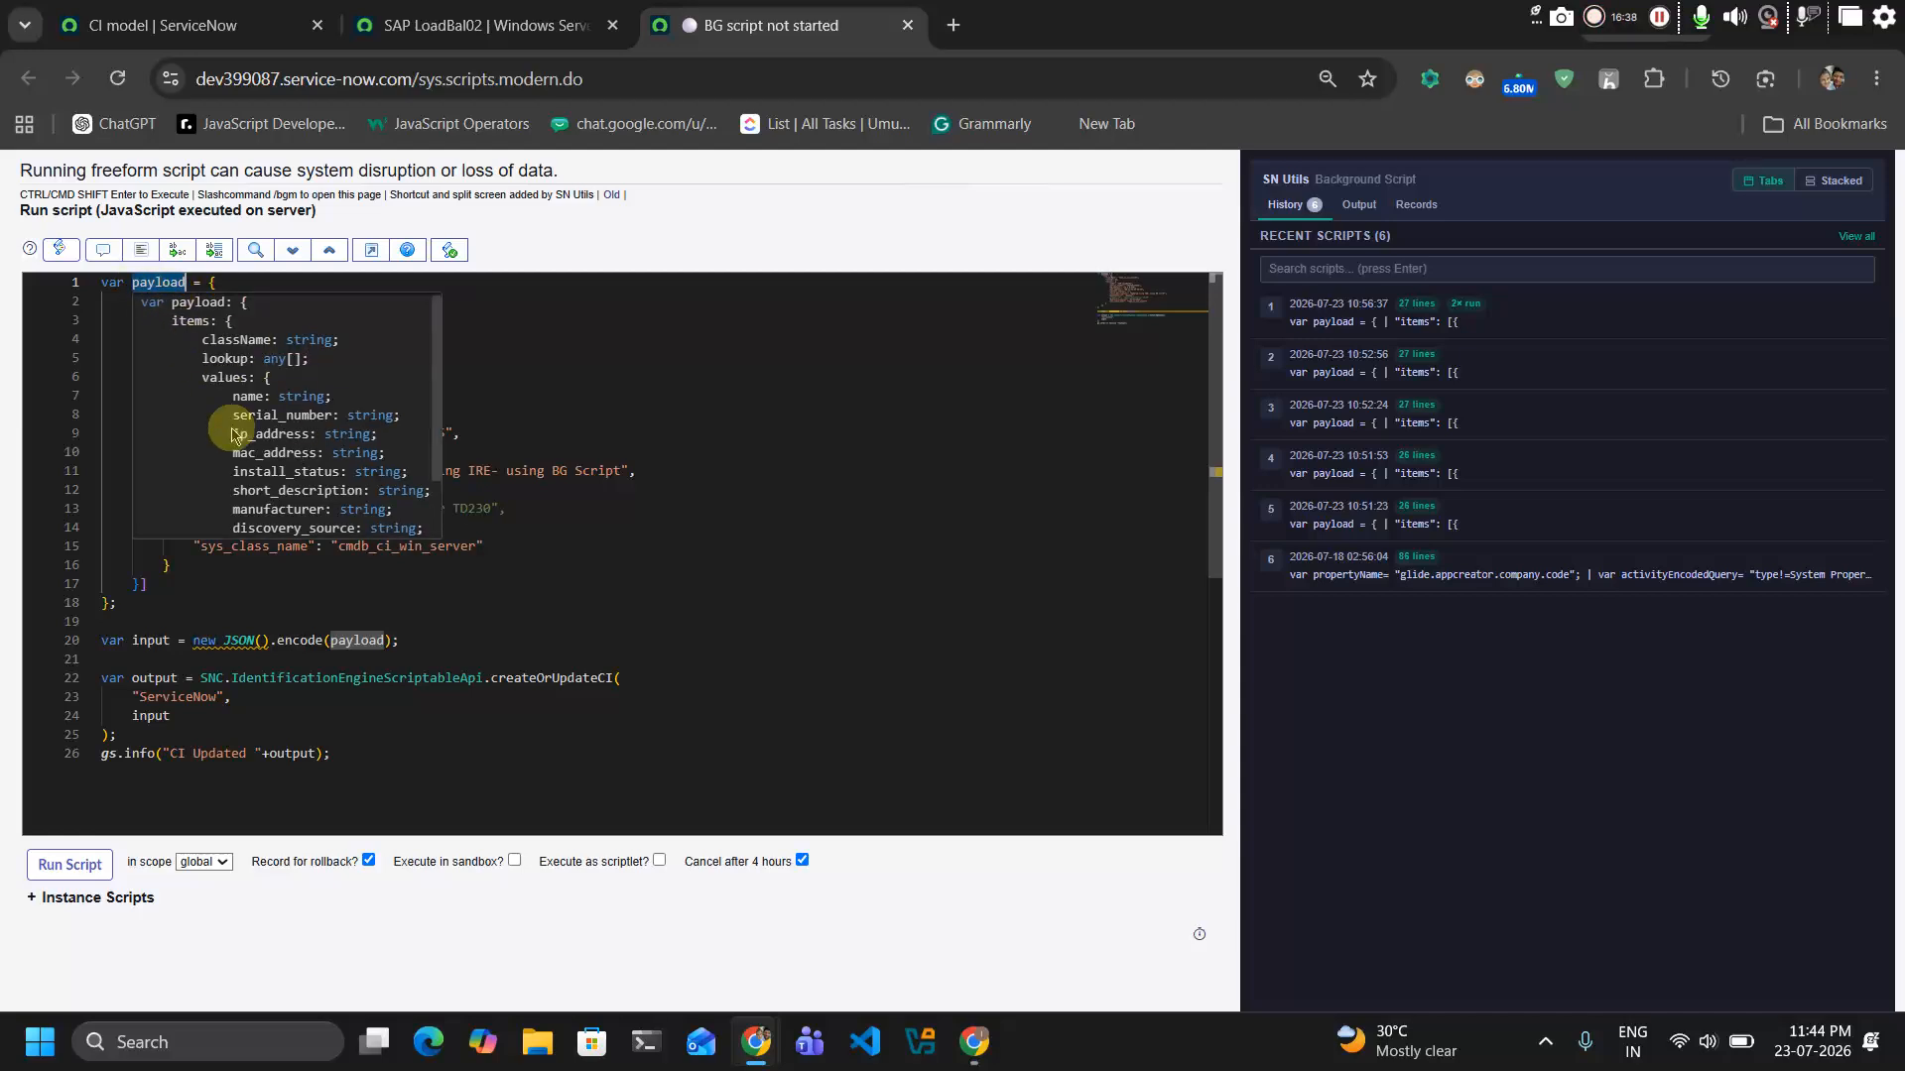
{"action": "scroll", "coordinate": [232, 426], "scroll_direction": "down", "scroll_amount": 1}
{"action": "scroll", "coordinate": [221, 371], "scroll_direction": "down", "scroll_amount": 1}
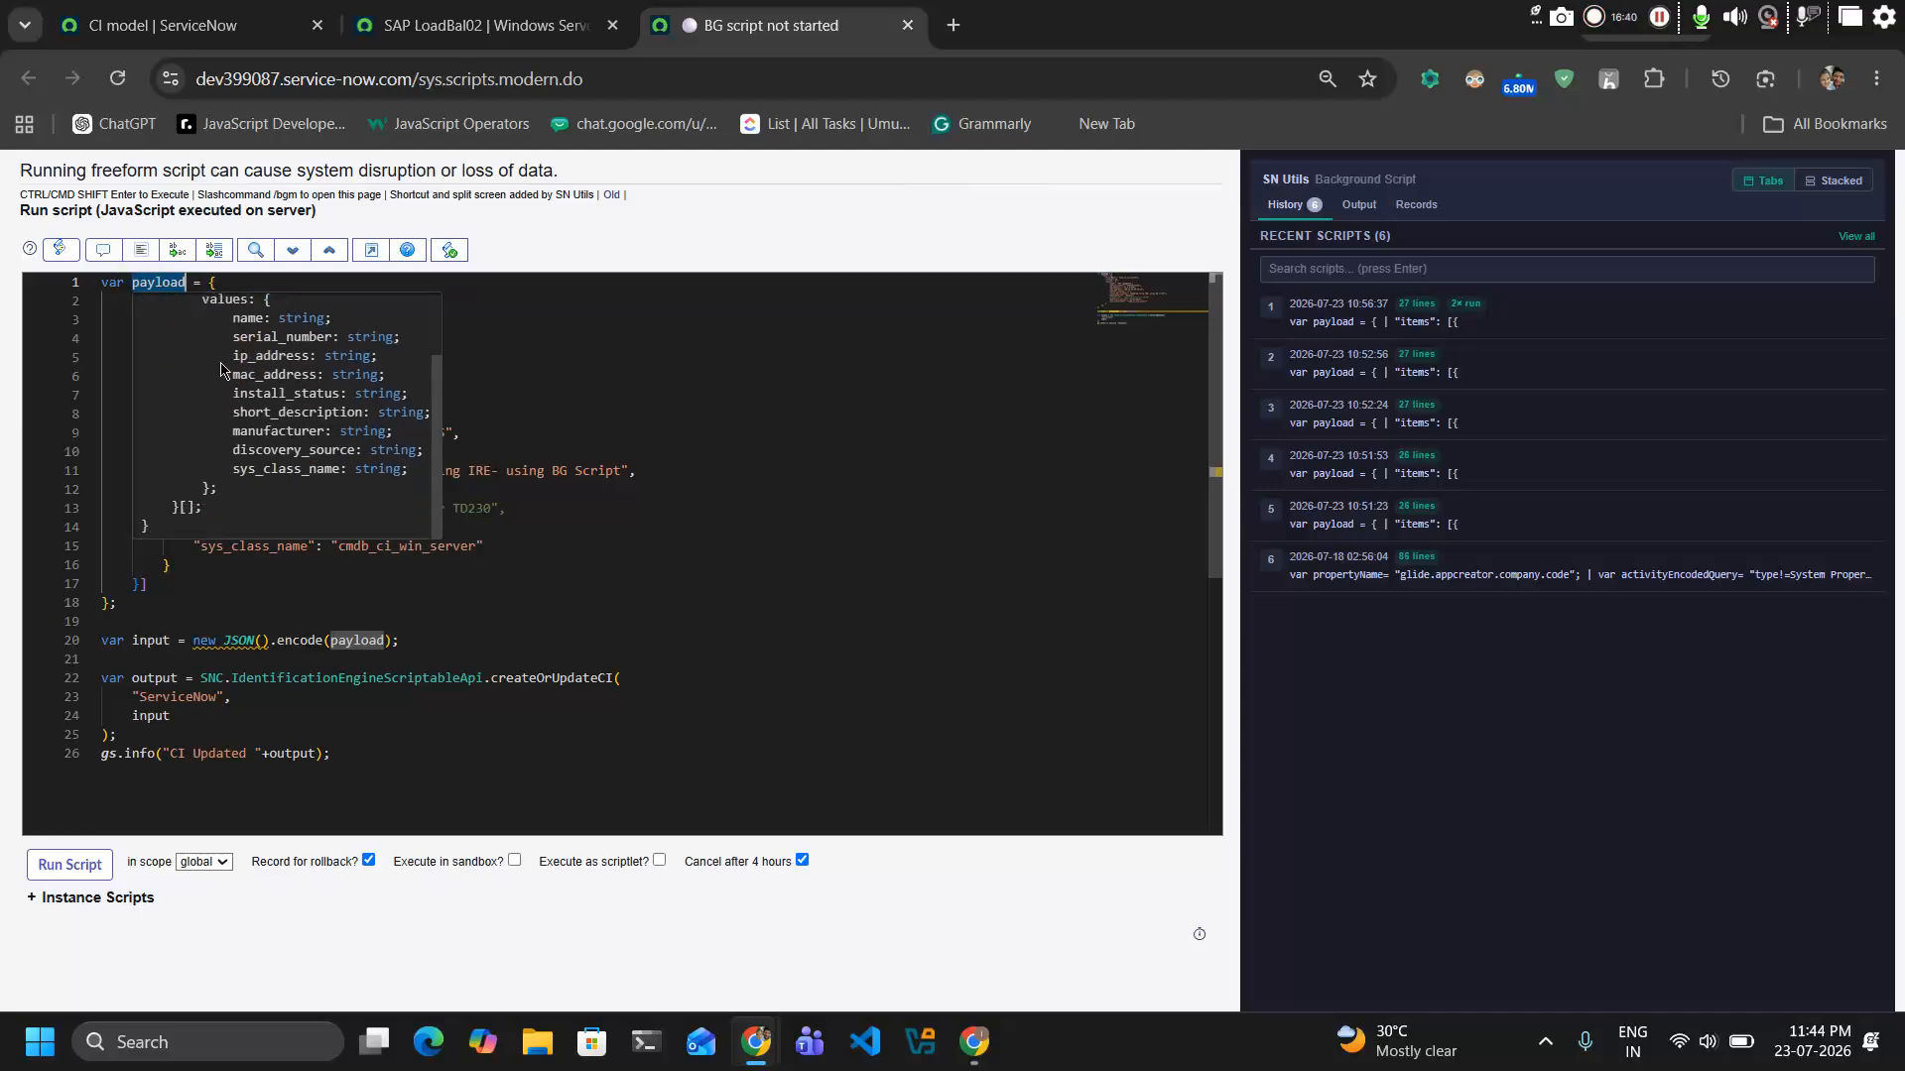
{"action": "scroll", "coordinate": [263, 397], "scroll_direction": "up", "scroll_amount": 2}
{"action": "scroll", "coordinate": [263, 399], "scroll_direction": "down", "scroll_amount": 1}
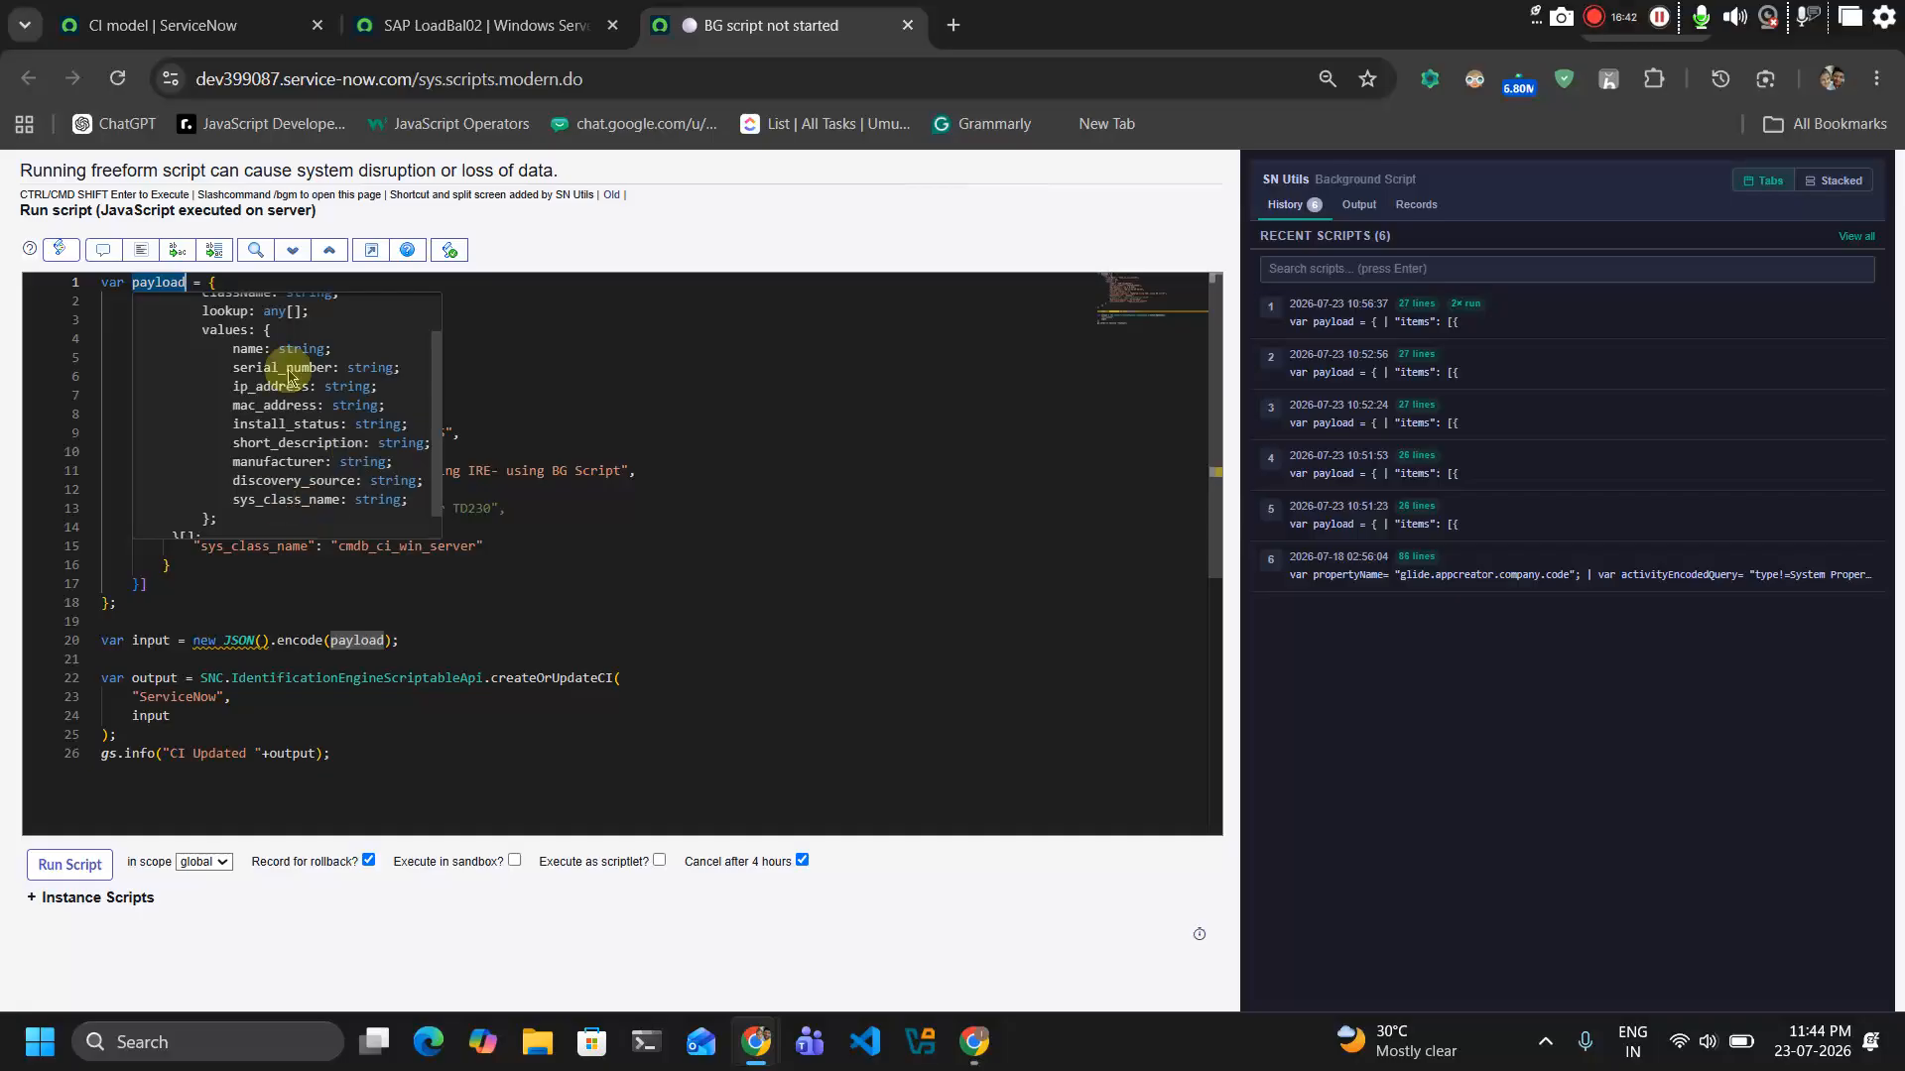
{"action": "left_click", "coordinate": [319, 361]}
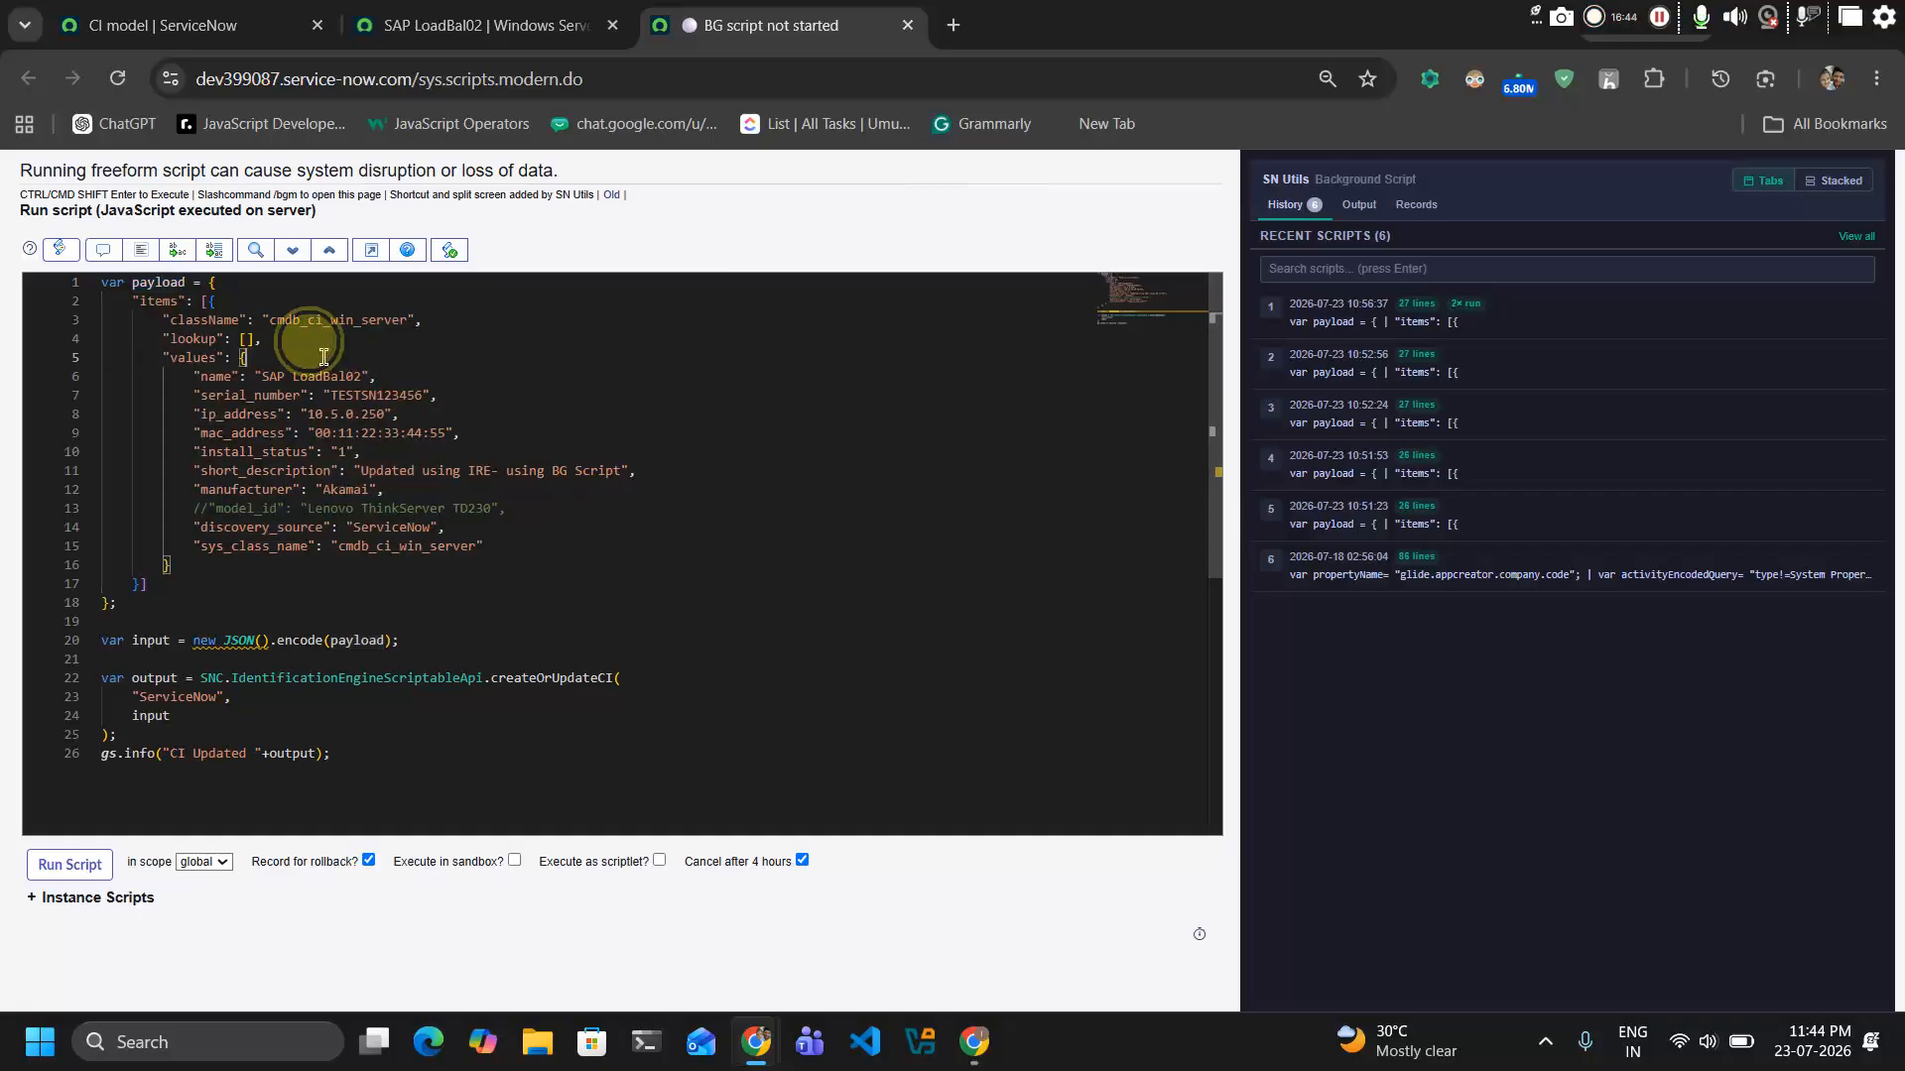
Inspect the payload's enclosing braces, its items array, and the className and values properties
{"action": "left_click", "coordinate": [215, 285]}
{"action": "left_click", "coordinate": [149, 592]}
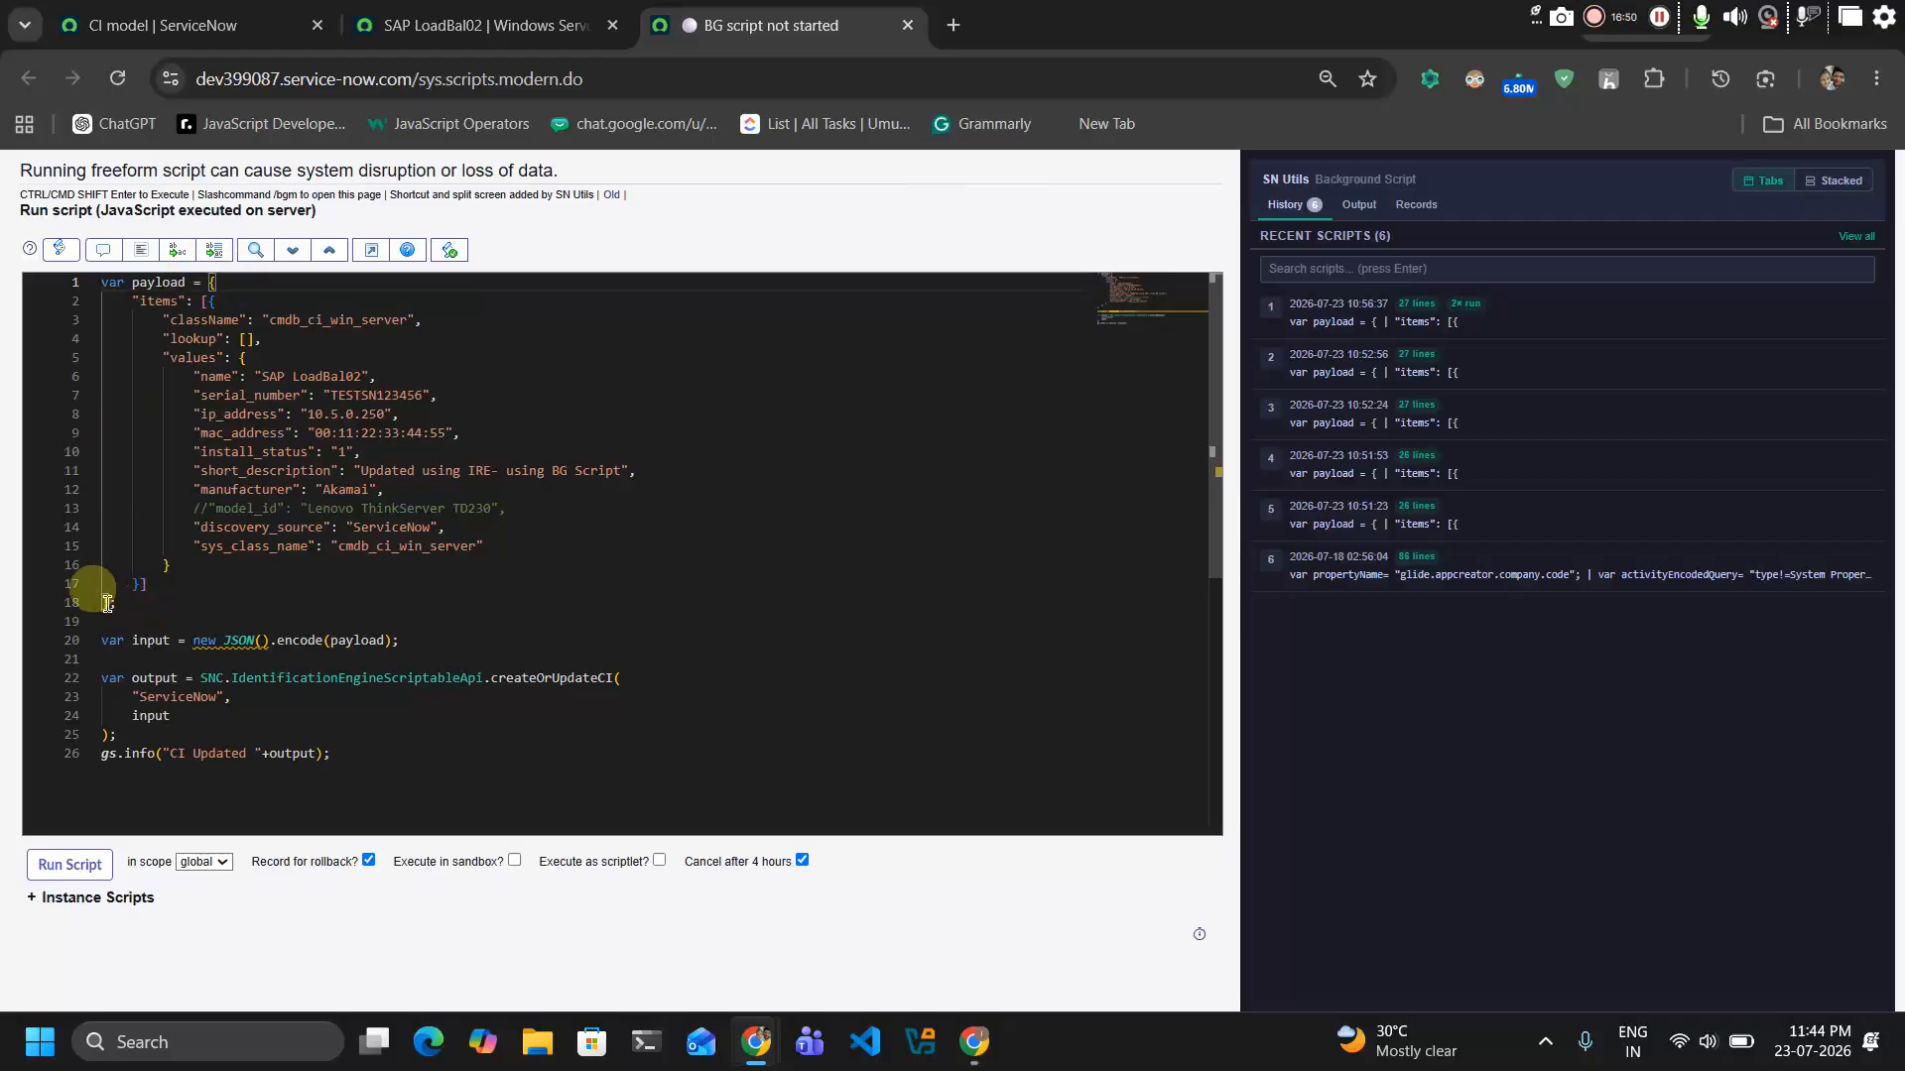
{"action": "double_click", "coordinate": [176, 303]}
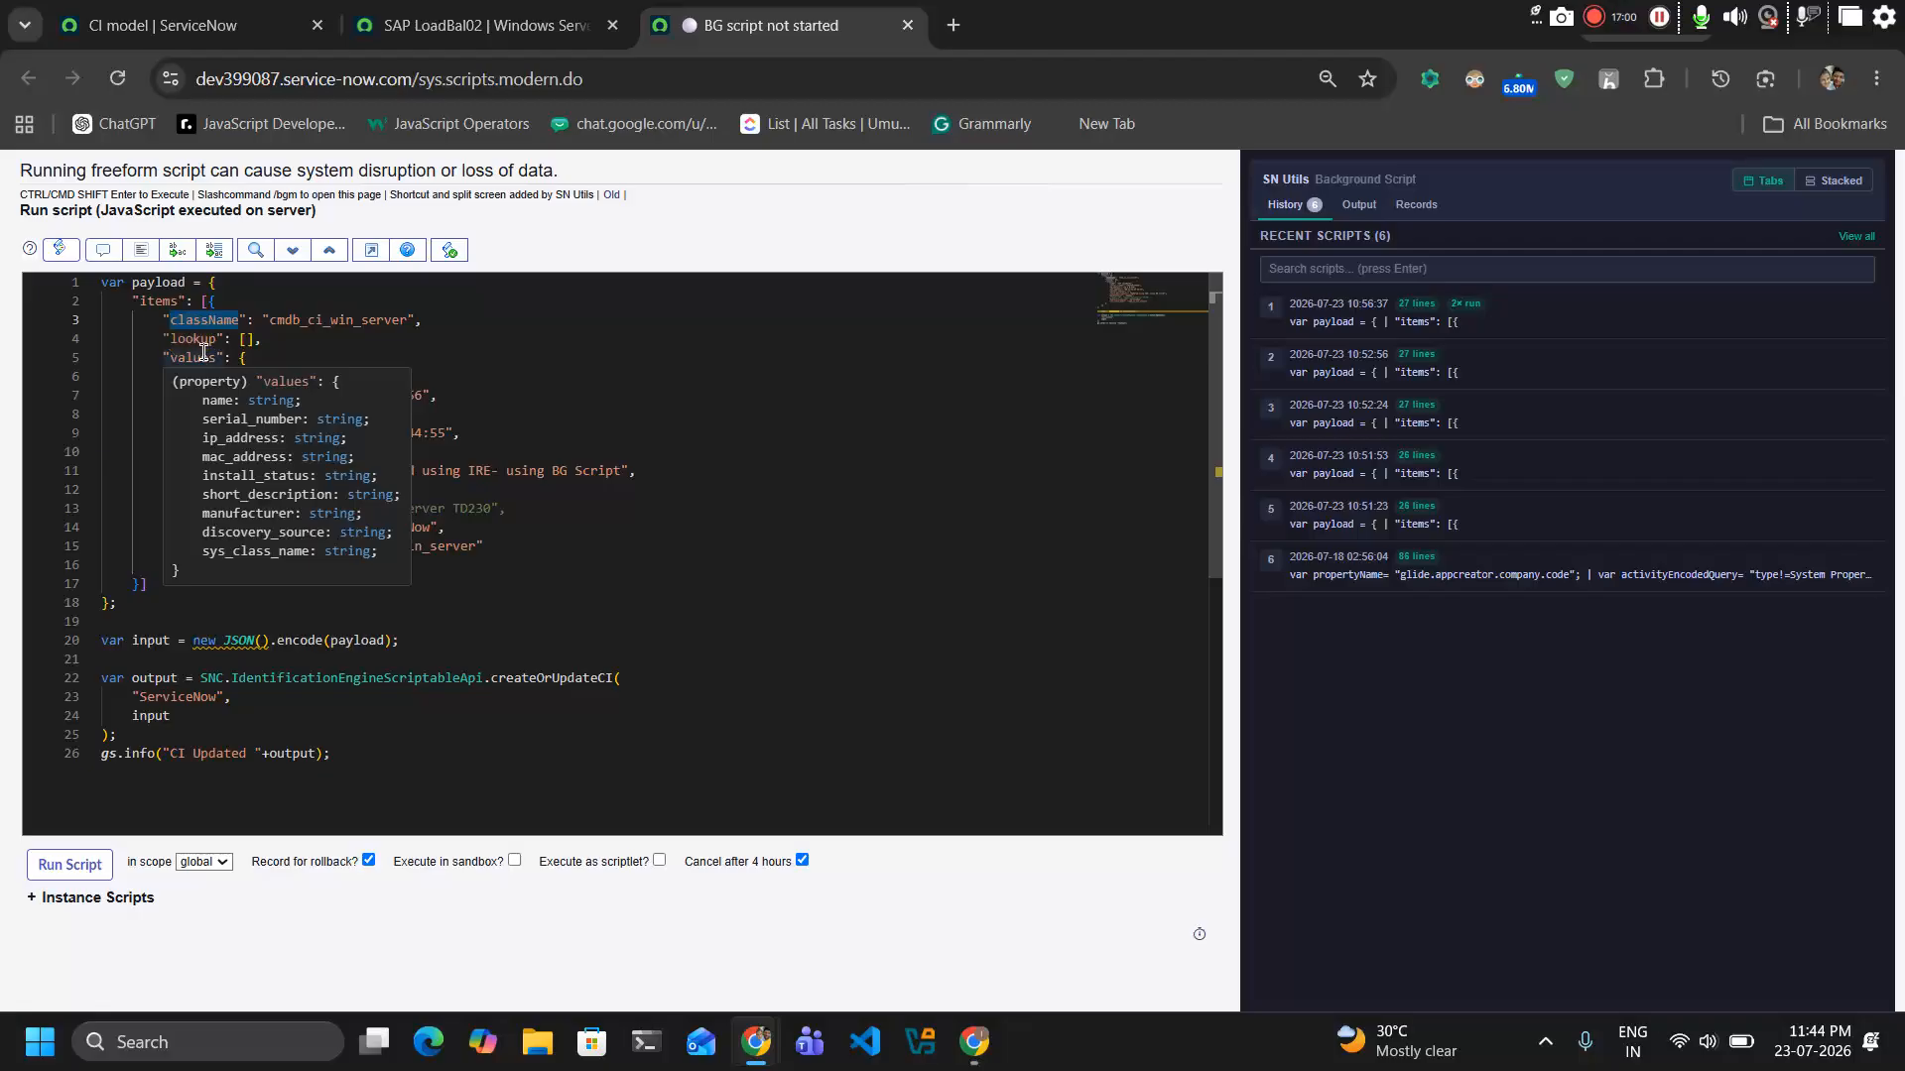
Examine the payload's className, lookup and values properties, including the ip_address and sys_class_name entries
{"action": "double_click", "coordinate": [204, 337]}
{"action": "double_click", "coordinate": [215, 361]}
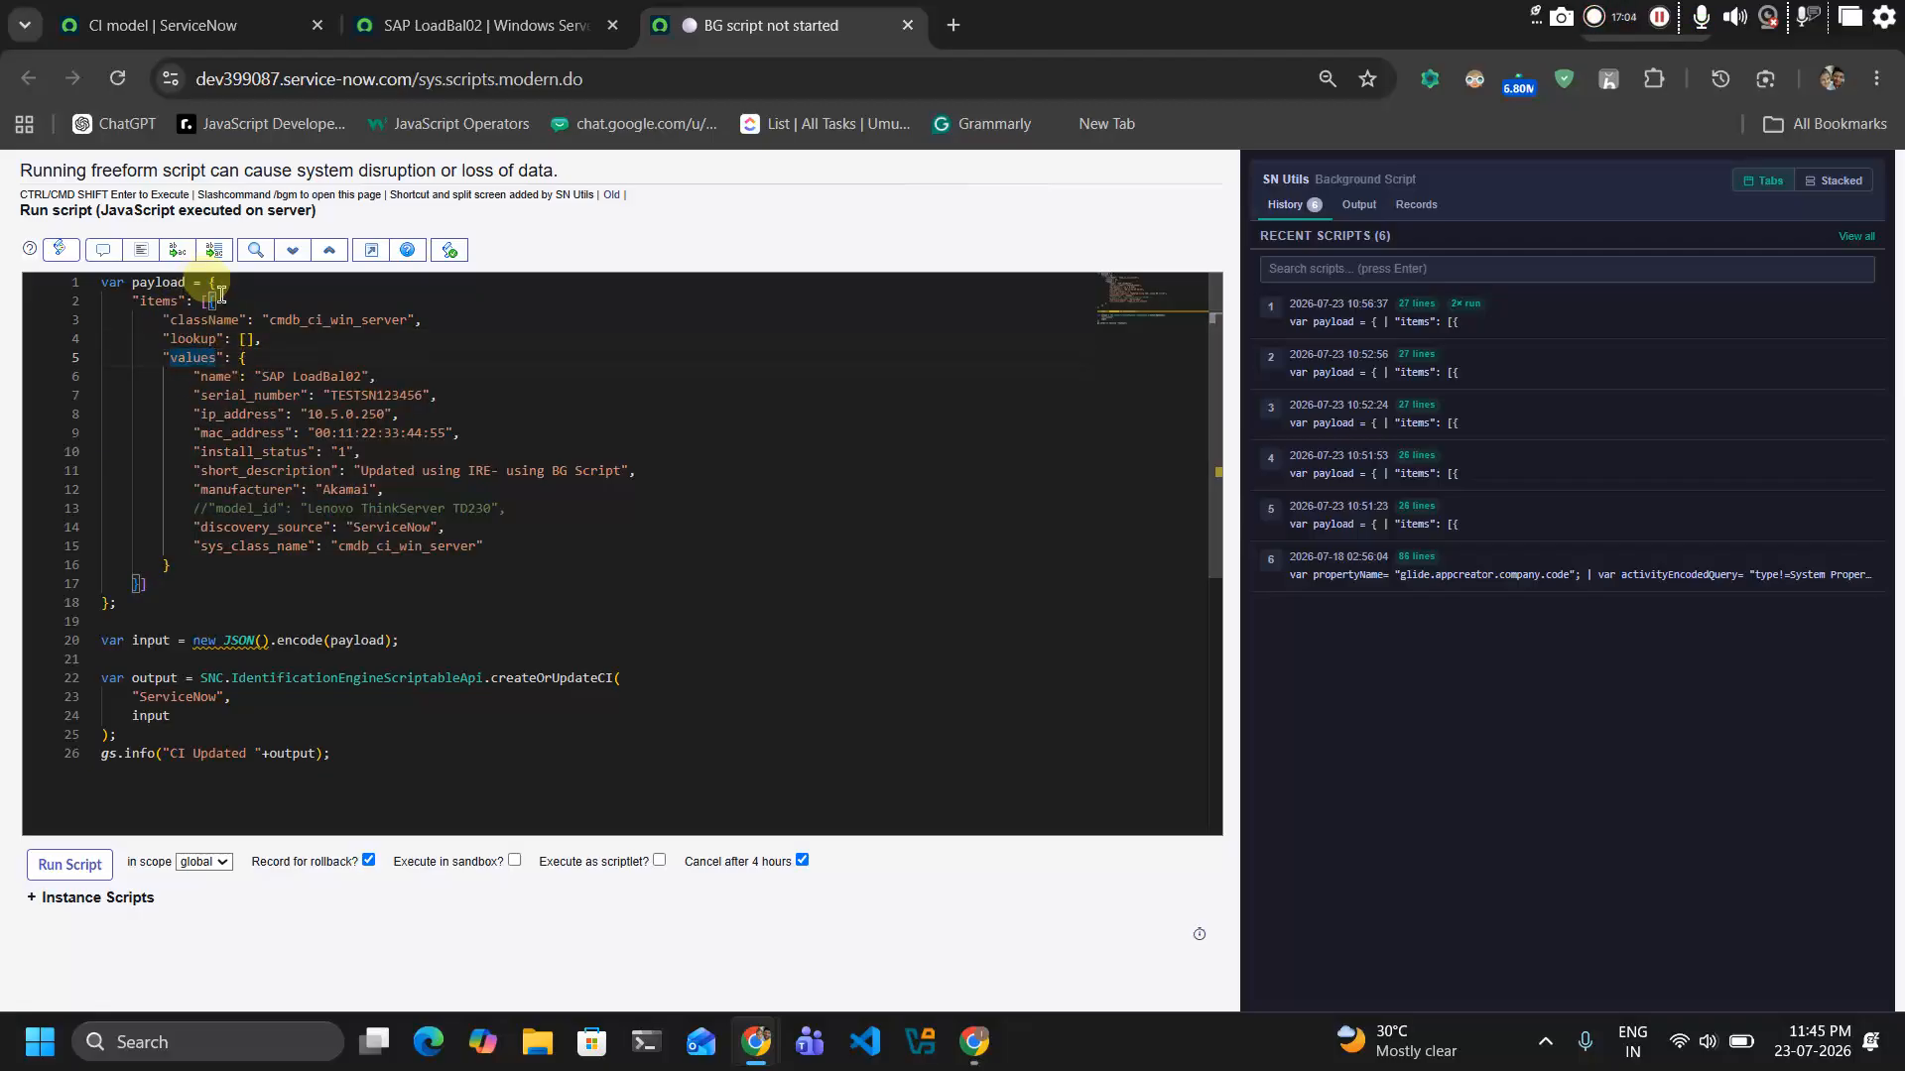
{"action": "double_click", "coordinate": [189, 340]}
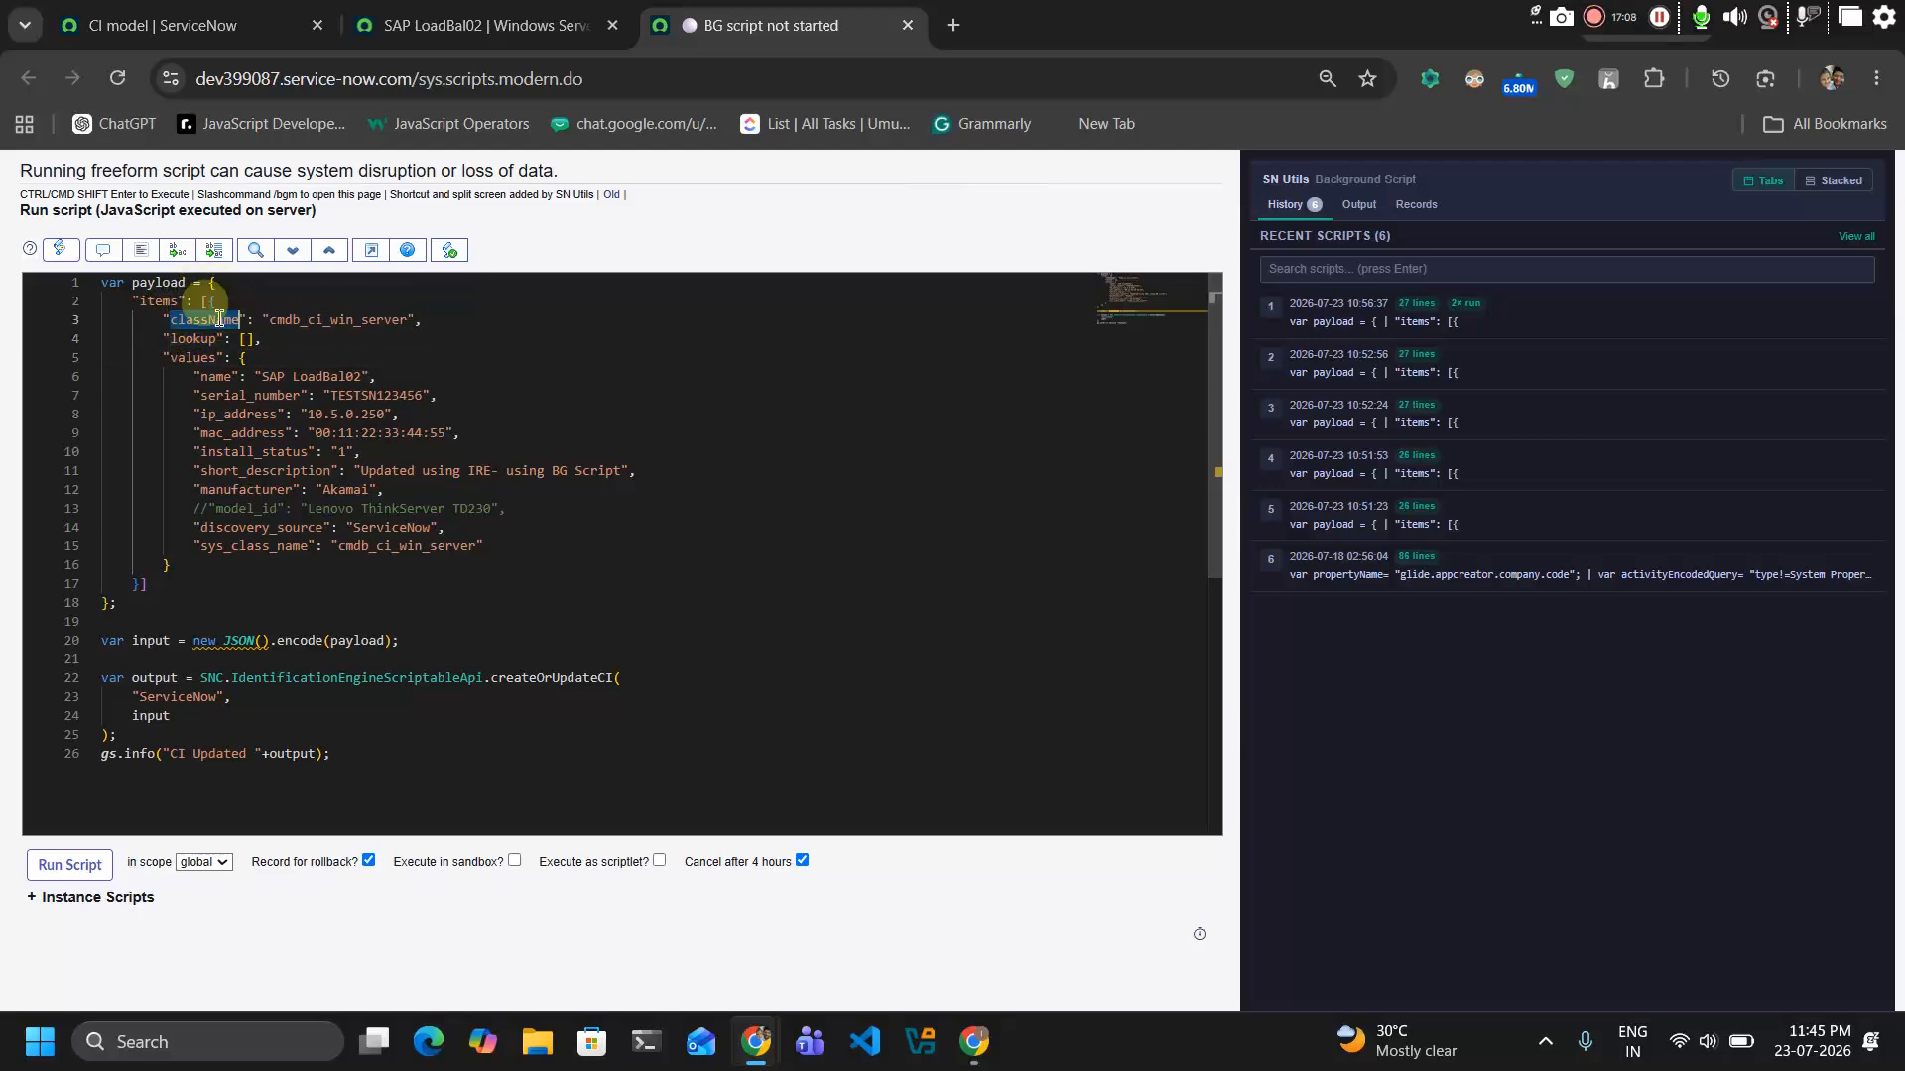
{"action": "double_click", "coordinate": [318, 320]}
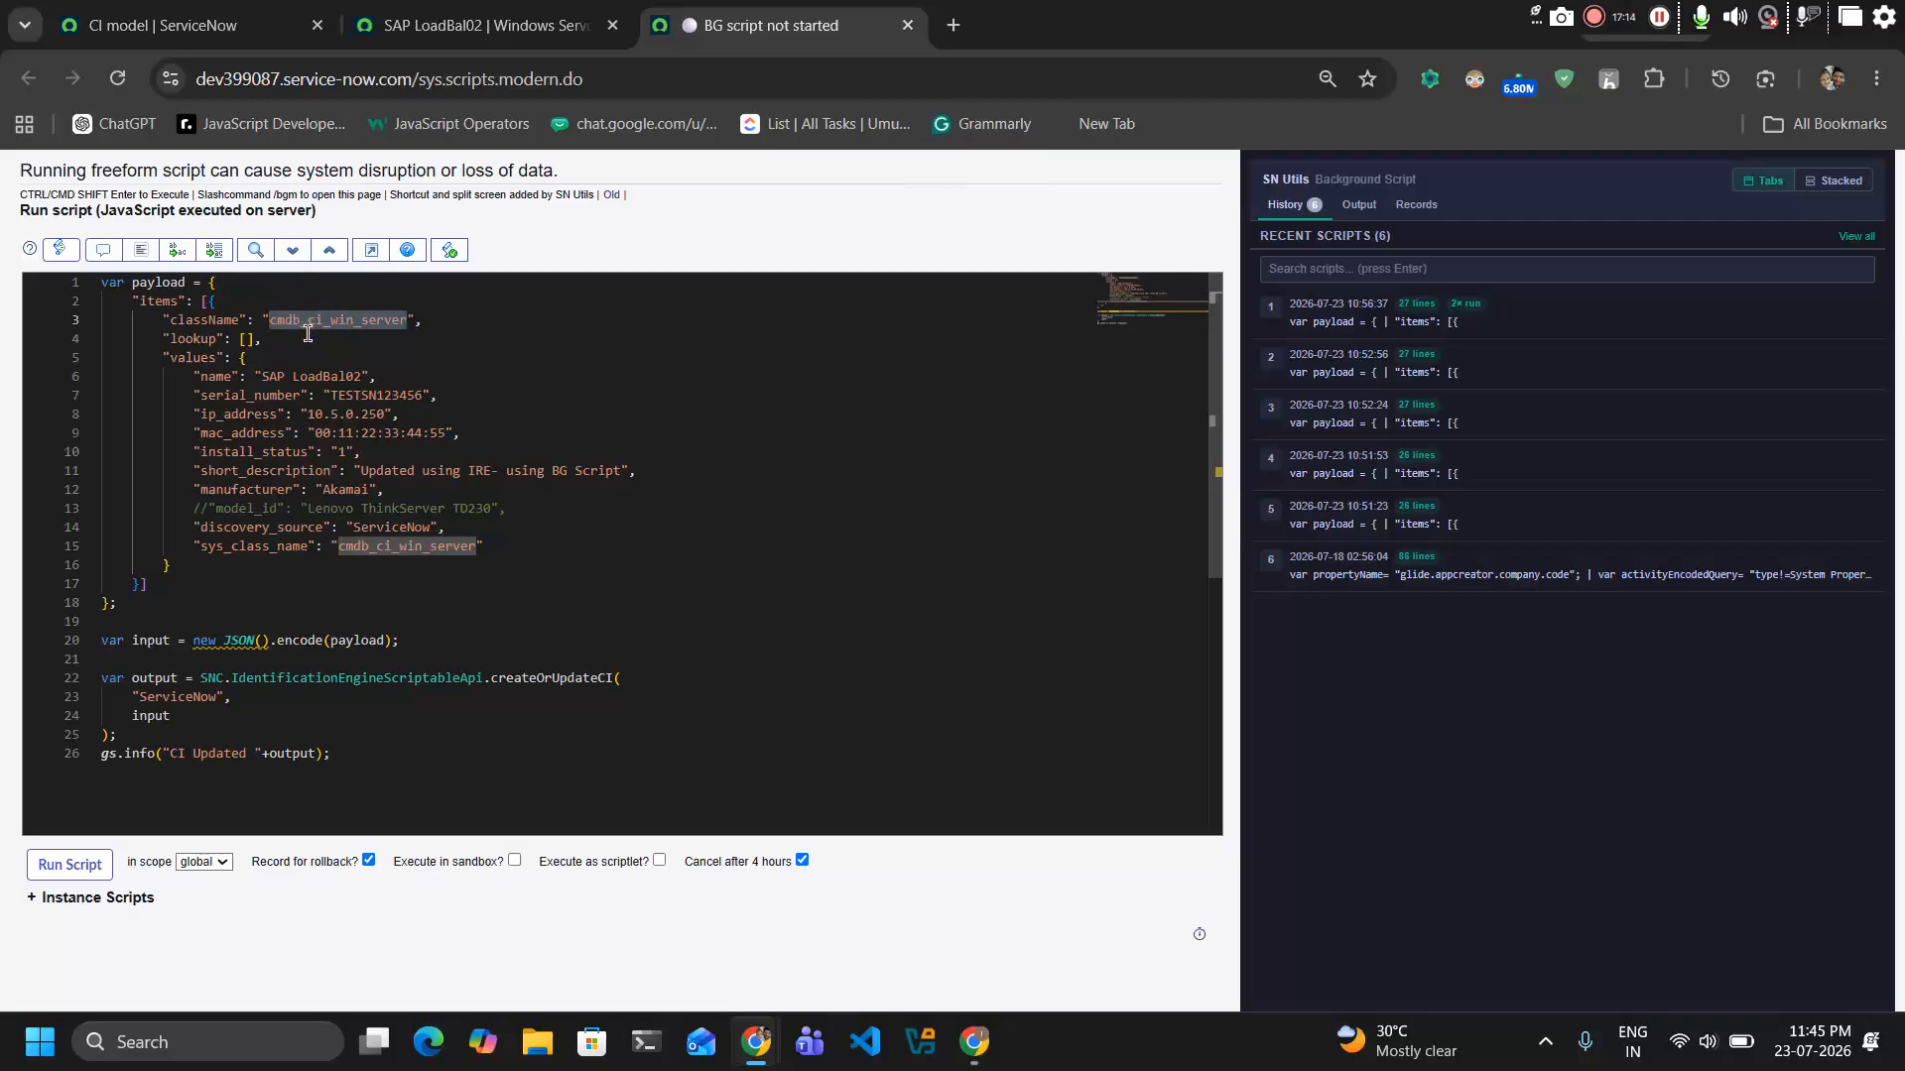
{"action": "left_click", "coordinate": [202, 339]}
{"action": "double_click", "coordinate": [201, 339]}
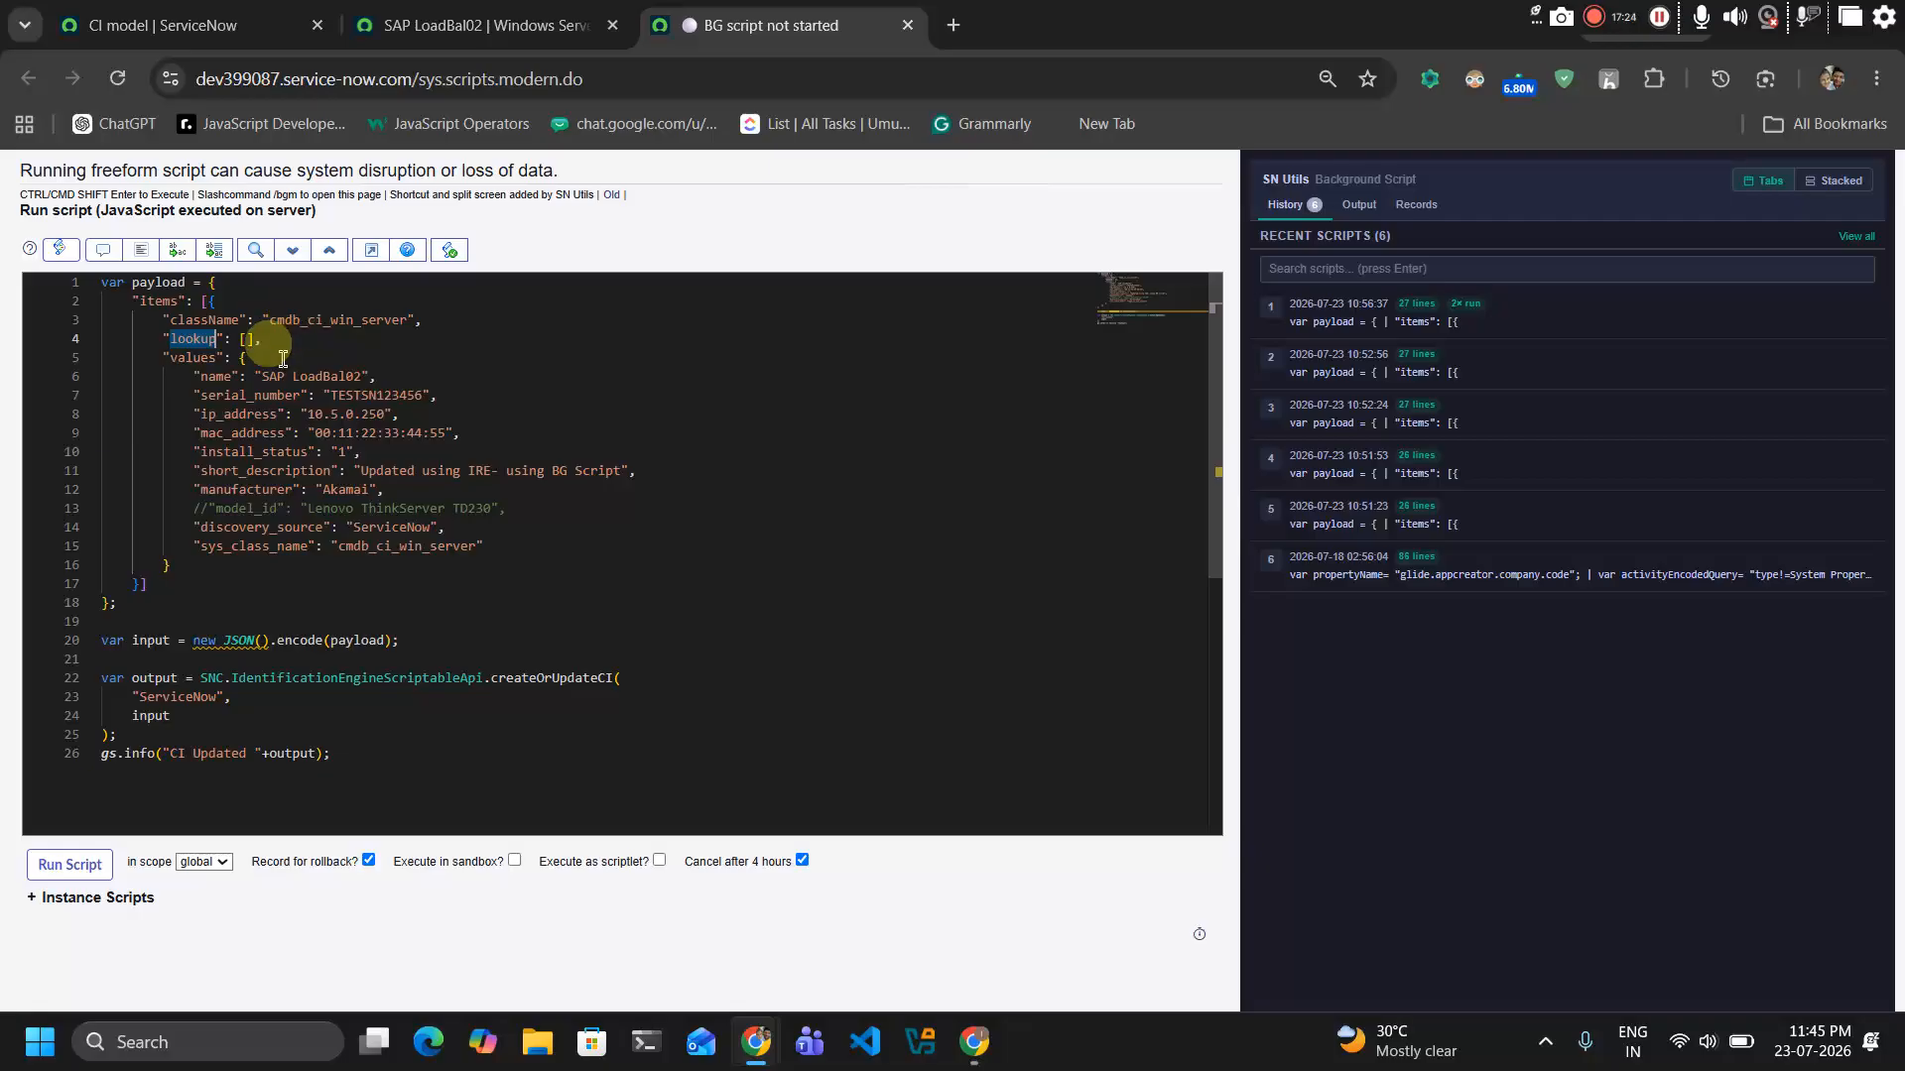
{"action": "double_click", "coordinate": [194, 357]}
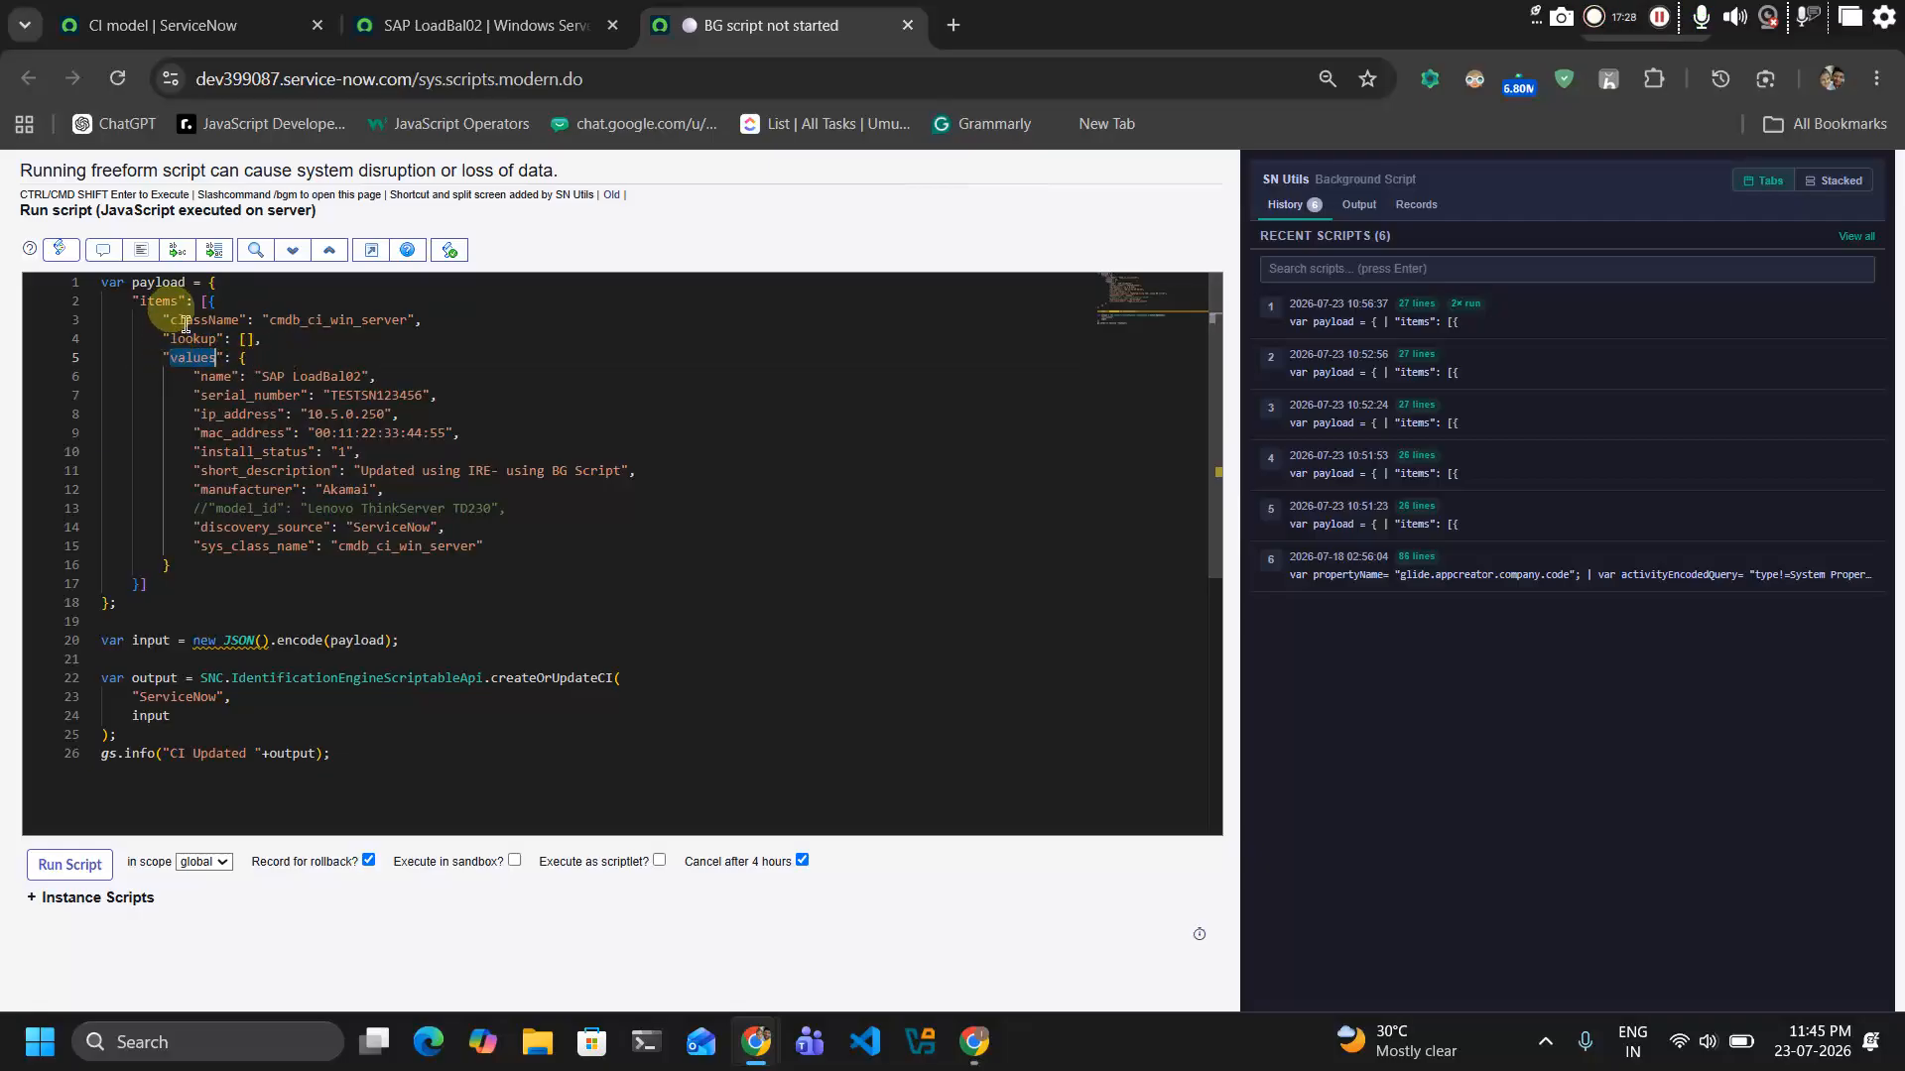
{"action": "double_click", "coordinate": [242, 415]}
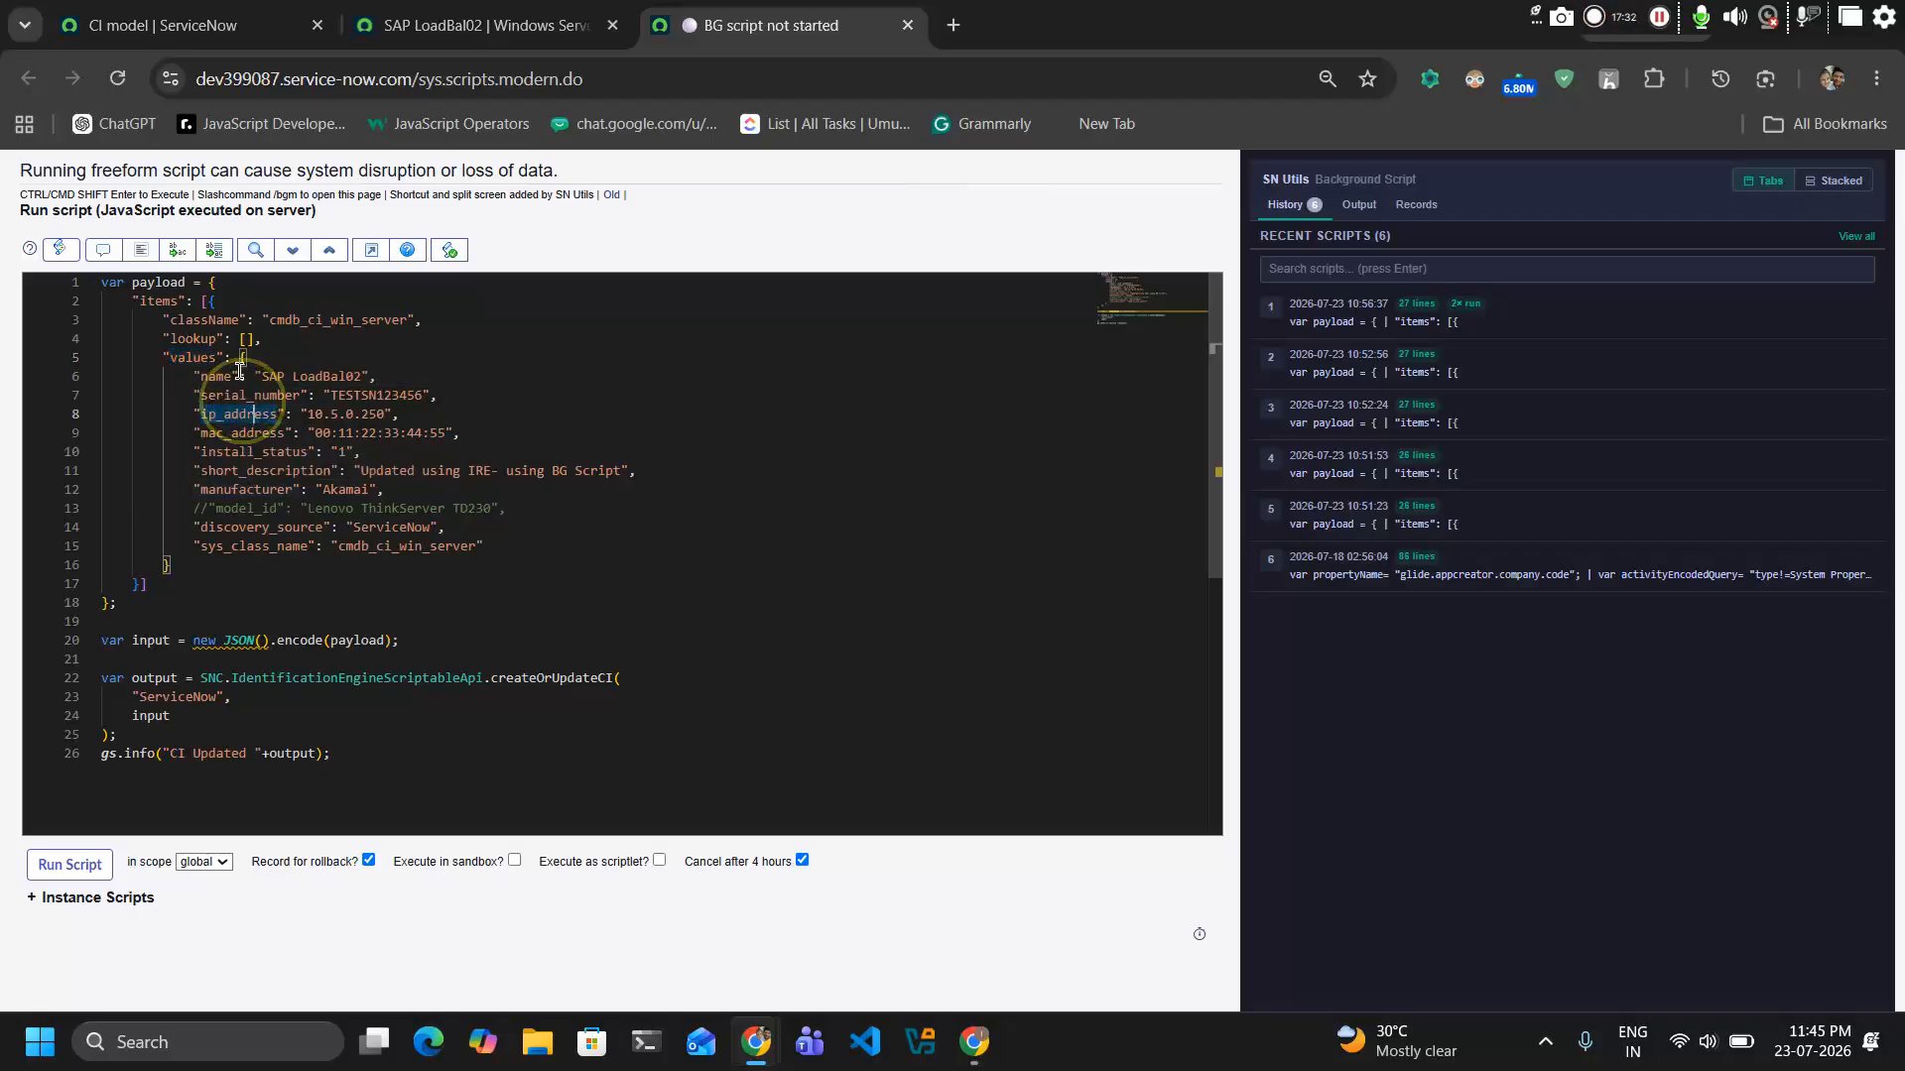
{"action": "left_click", "coordinate": [422, 376]}
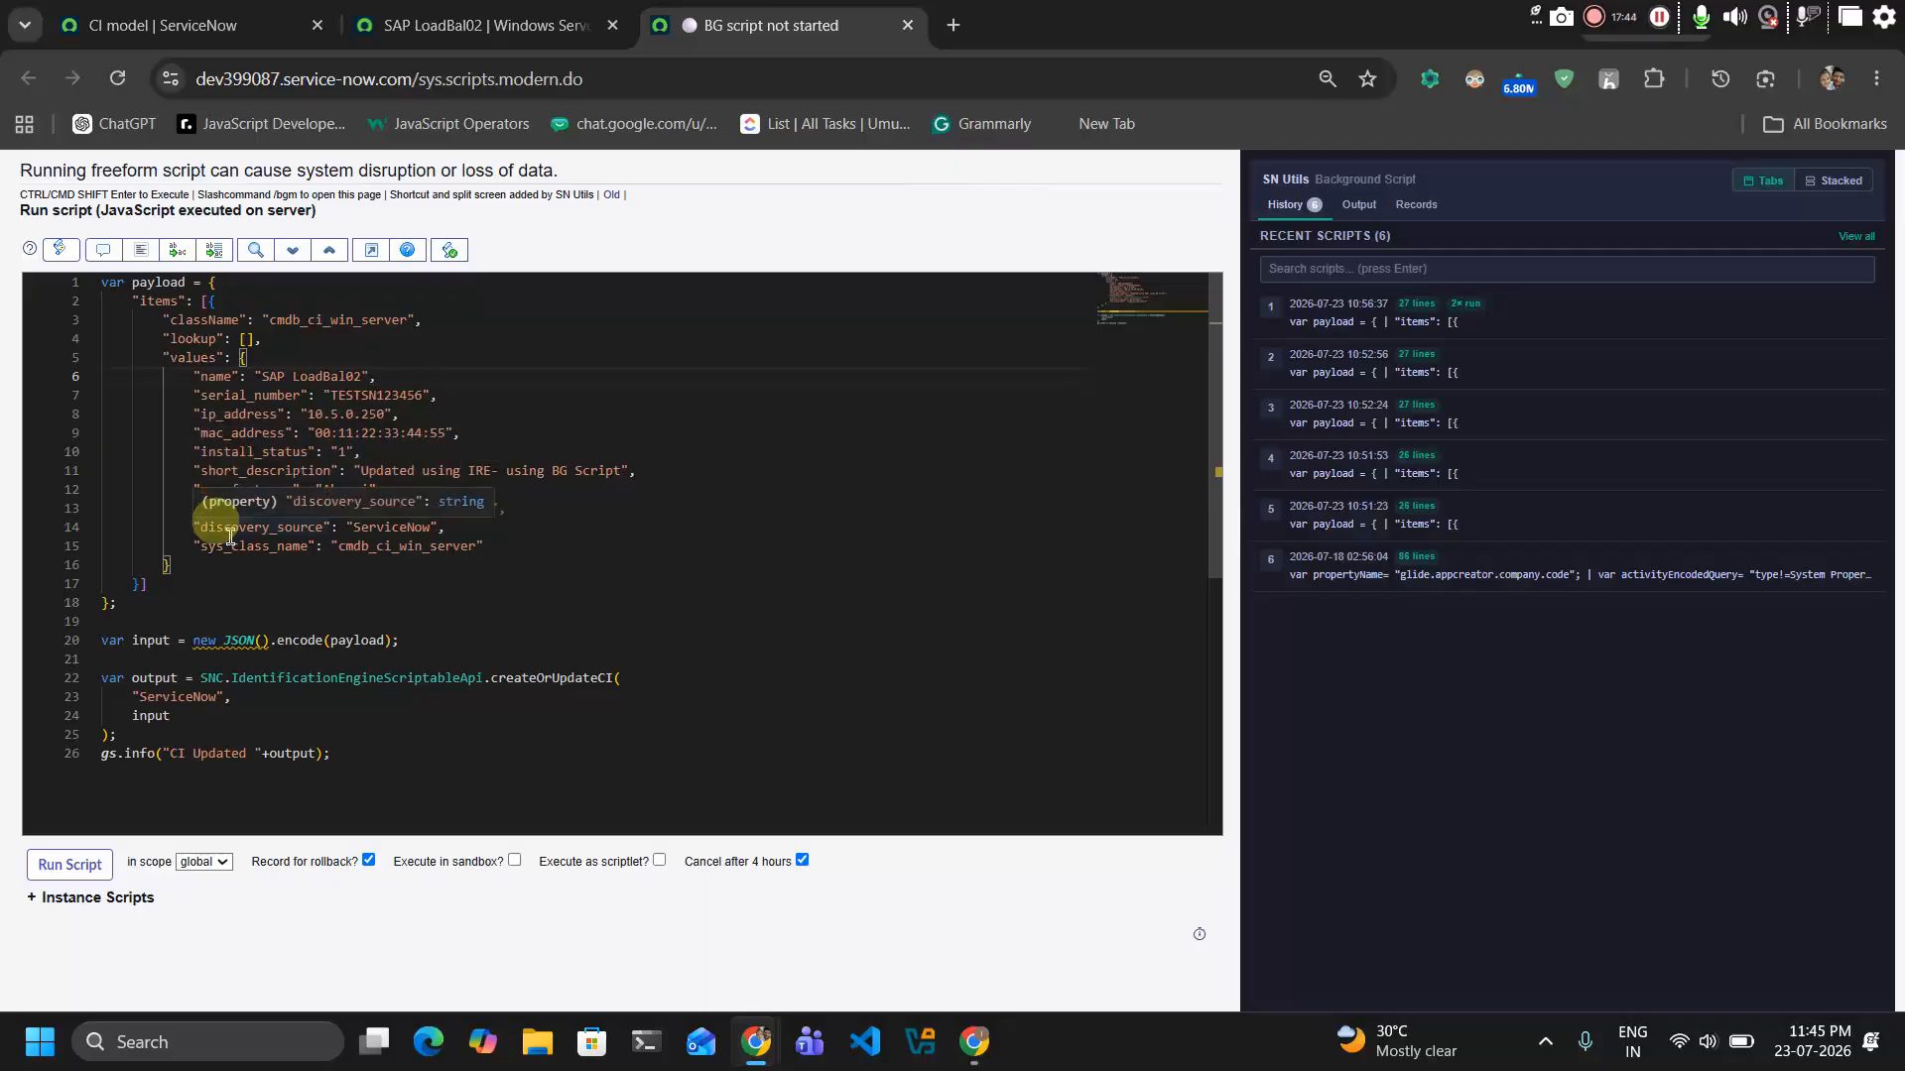
{"action": "double_click", "coordinate": [271, 545]}
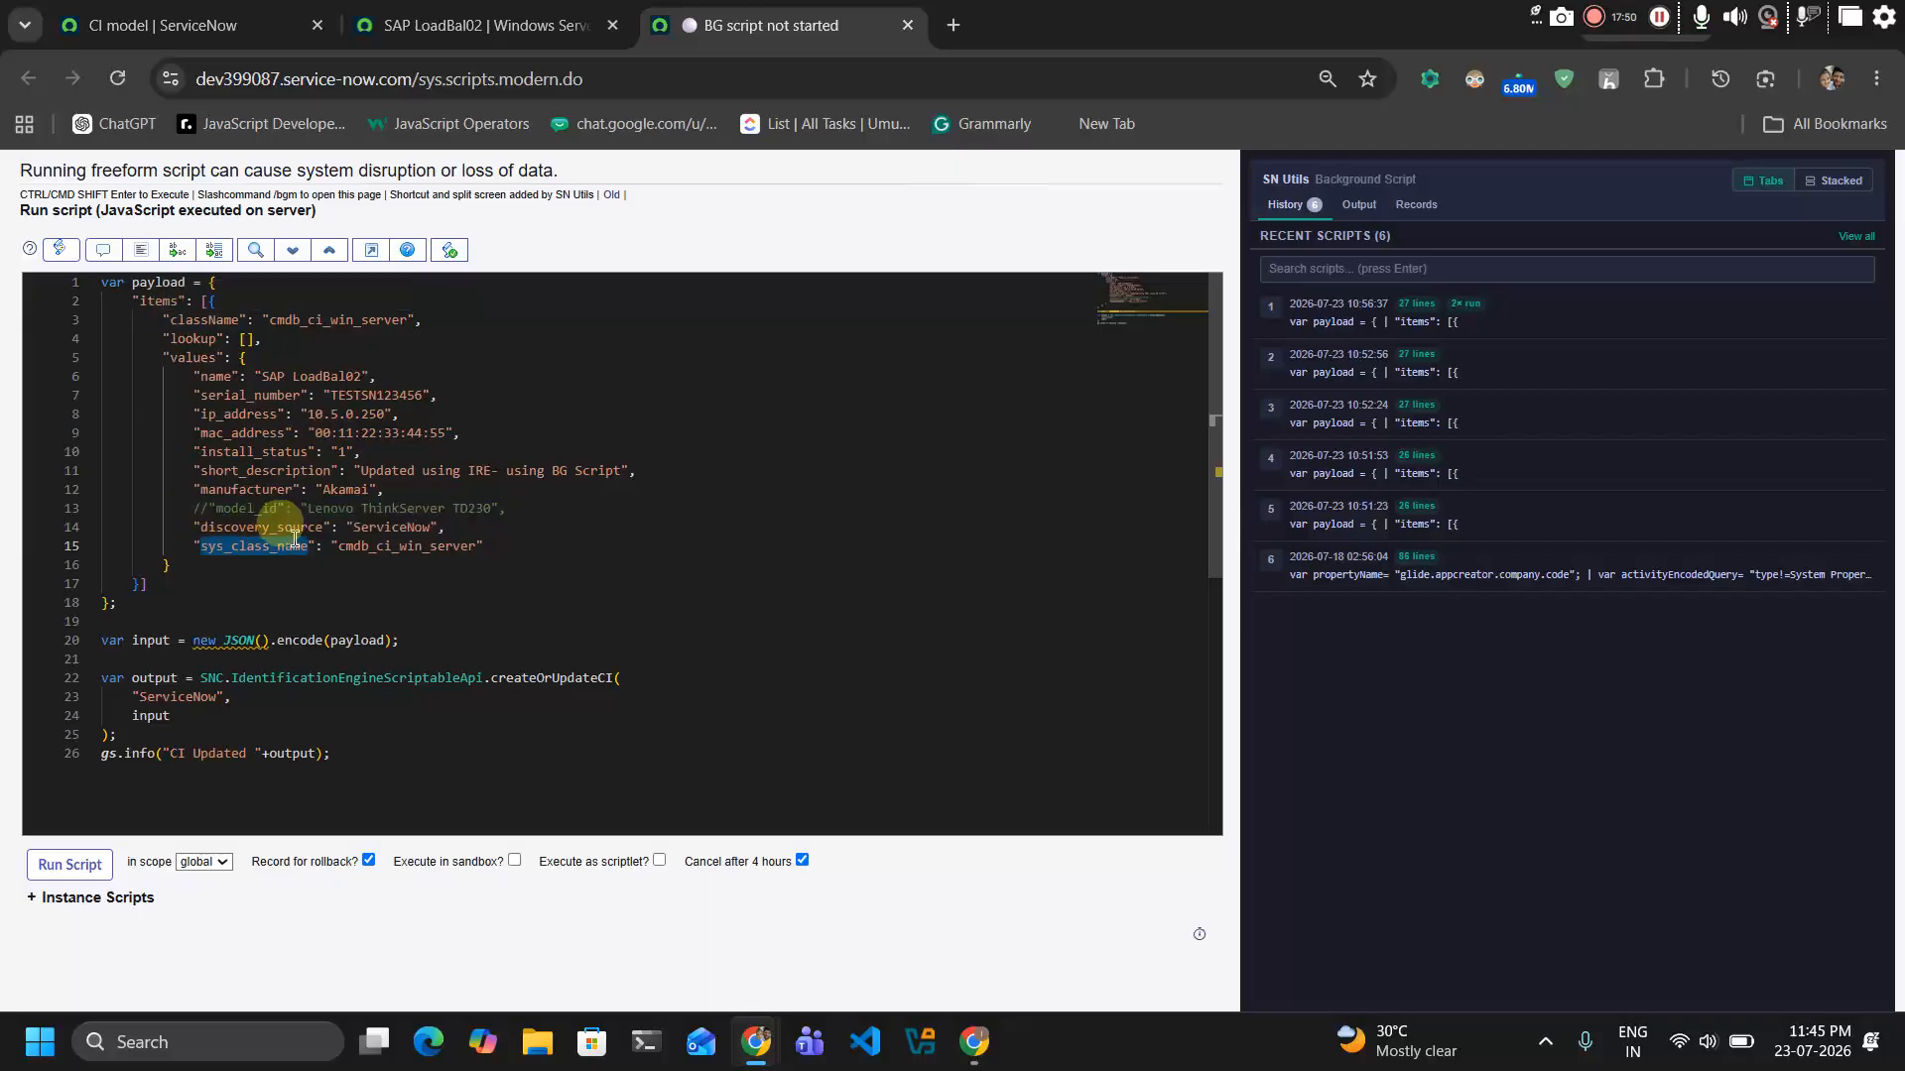
From the SAP LoadBal02 record, open the Windows Server form's layout configuration and add the Class field to the selected fields
{"action": "left_click", "coordinate": [401, 9]}
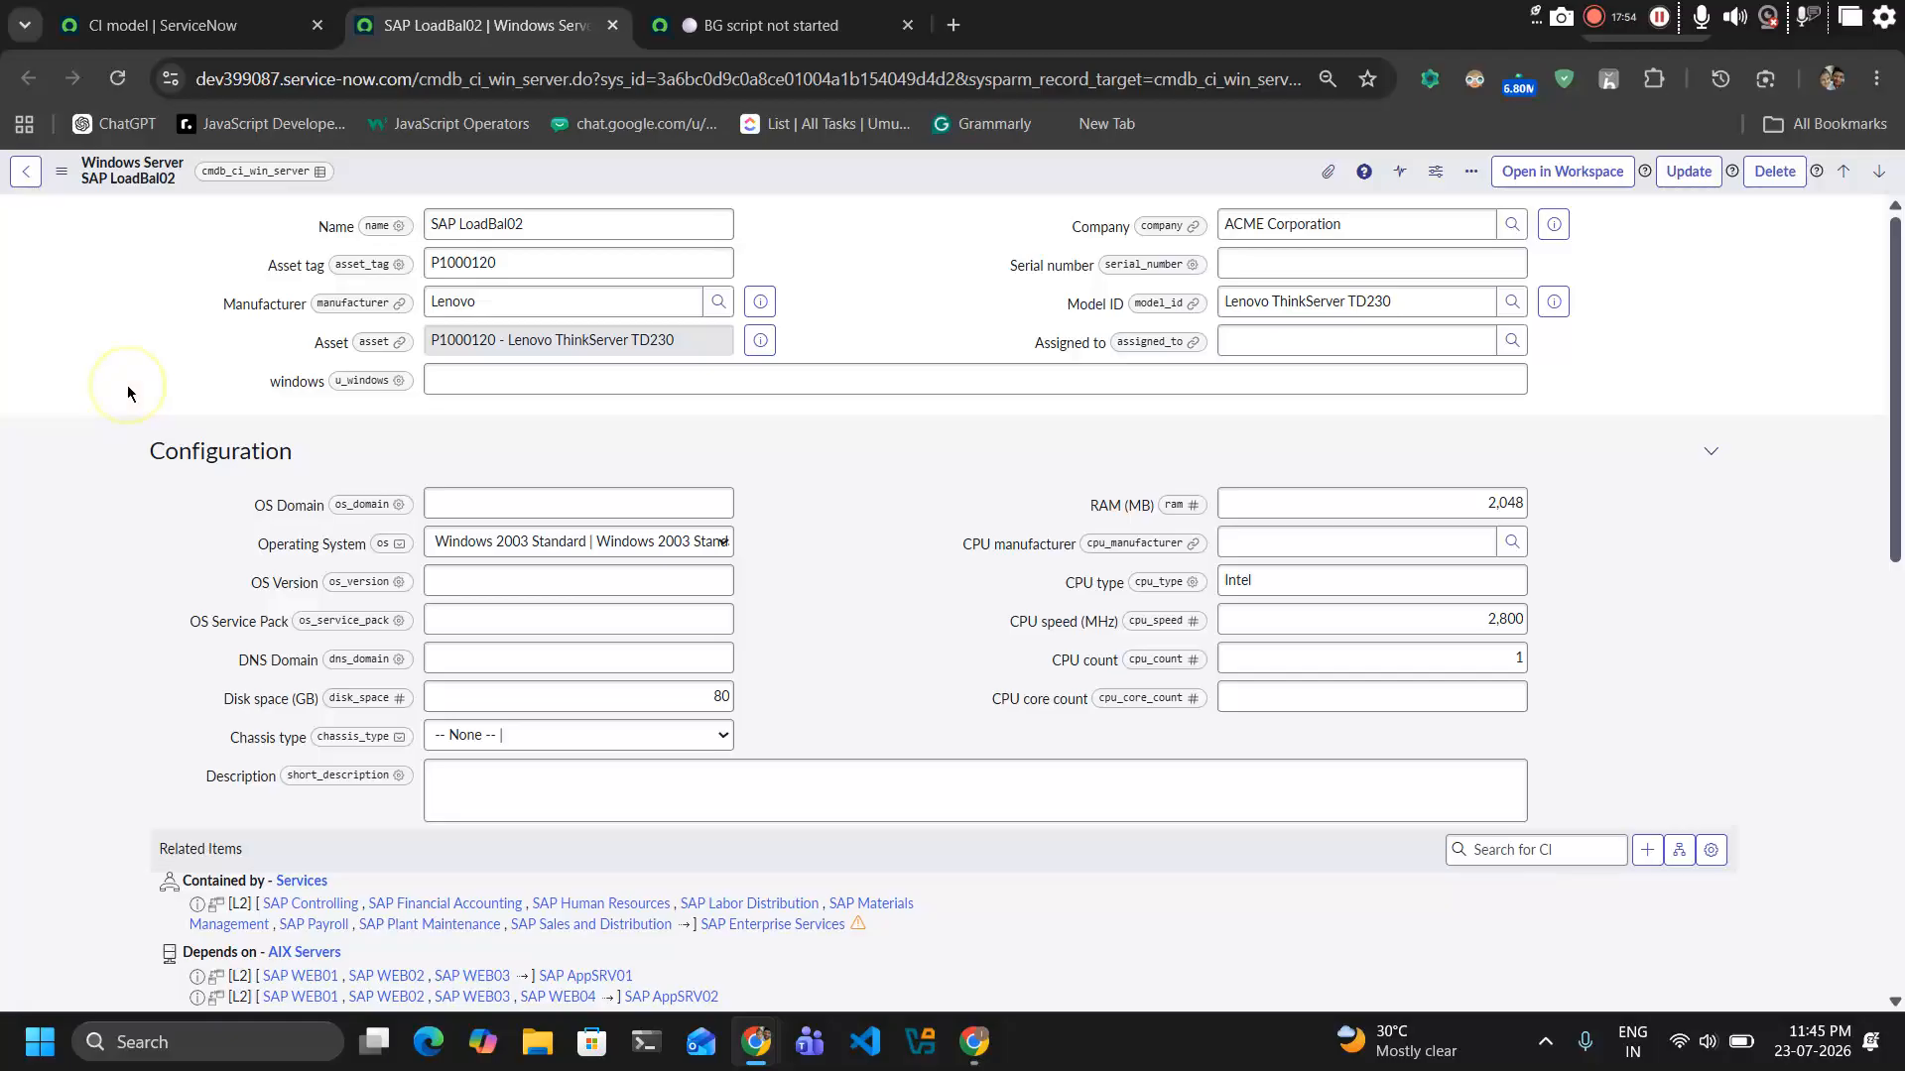
{"action": "double_click", "coordinate": [170, 361]}
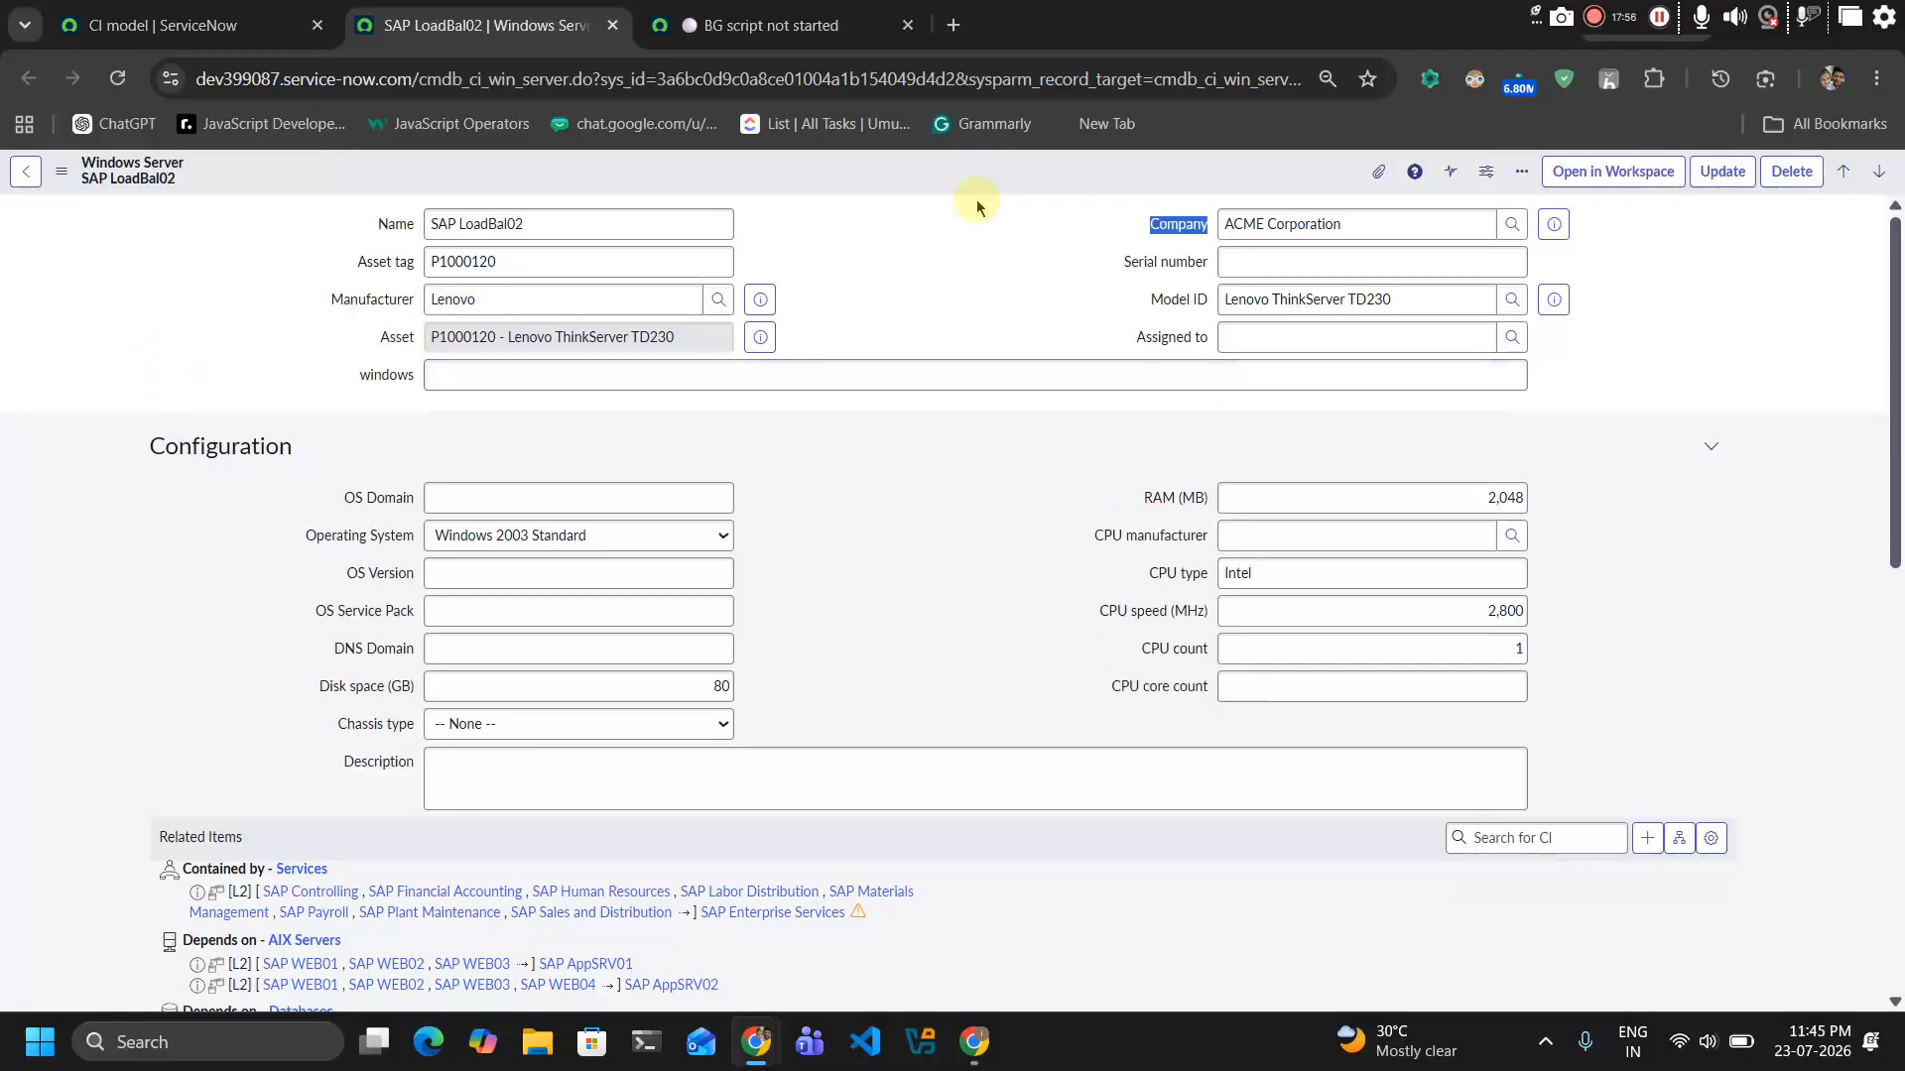
{"action": "scroll", "coordinate": [774, 653], "scroll_direction": "down", "scroll_amount": 5}
{"action": "scroll", "coordinate": [774, 653], "scroll_direction": "up", "scroll_amount": 4}
{"action": "scroll", "coordinate": [774, 653], "scroll_direction": "down", "scroll_amount": 8}
{"action": "scroll", "coordinate": [774, 653], "scroll_direction": "up", "scroll_amount": 9}
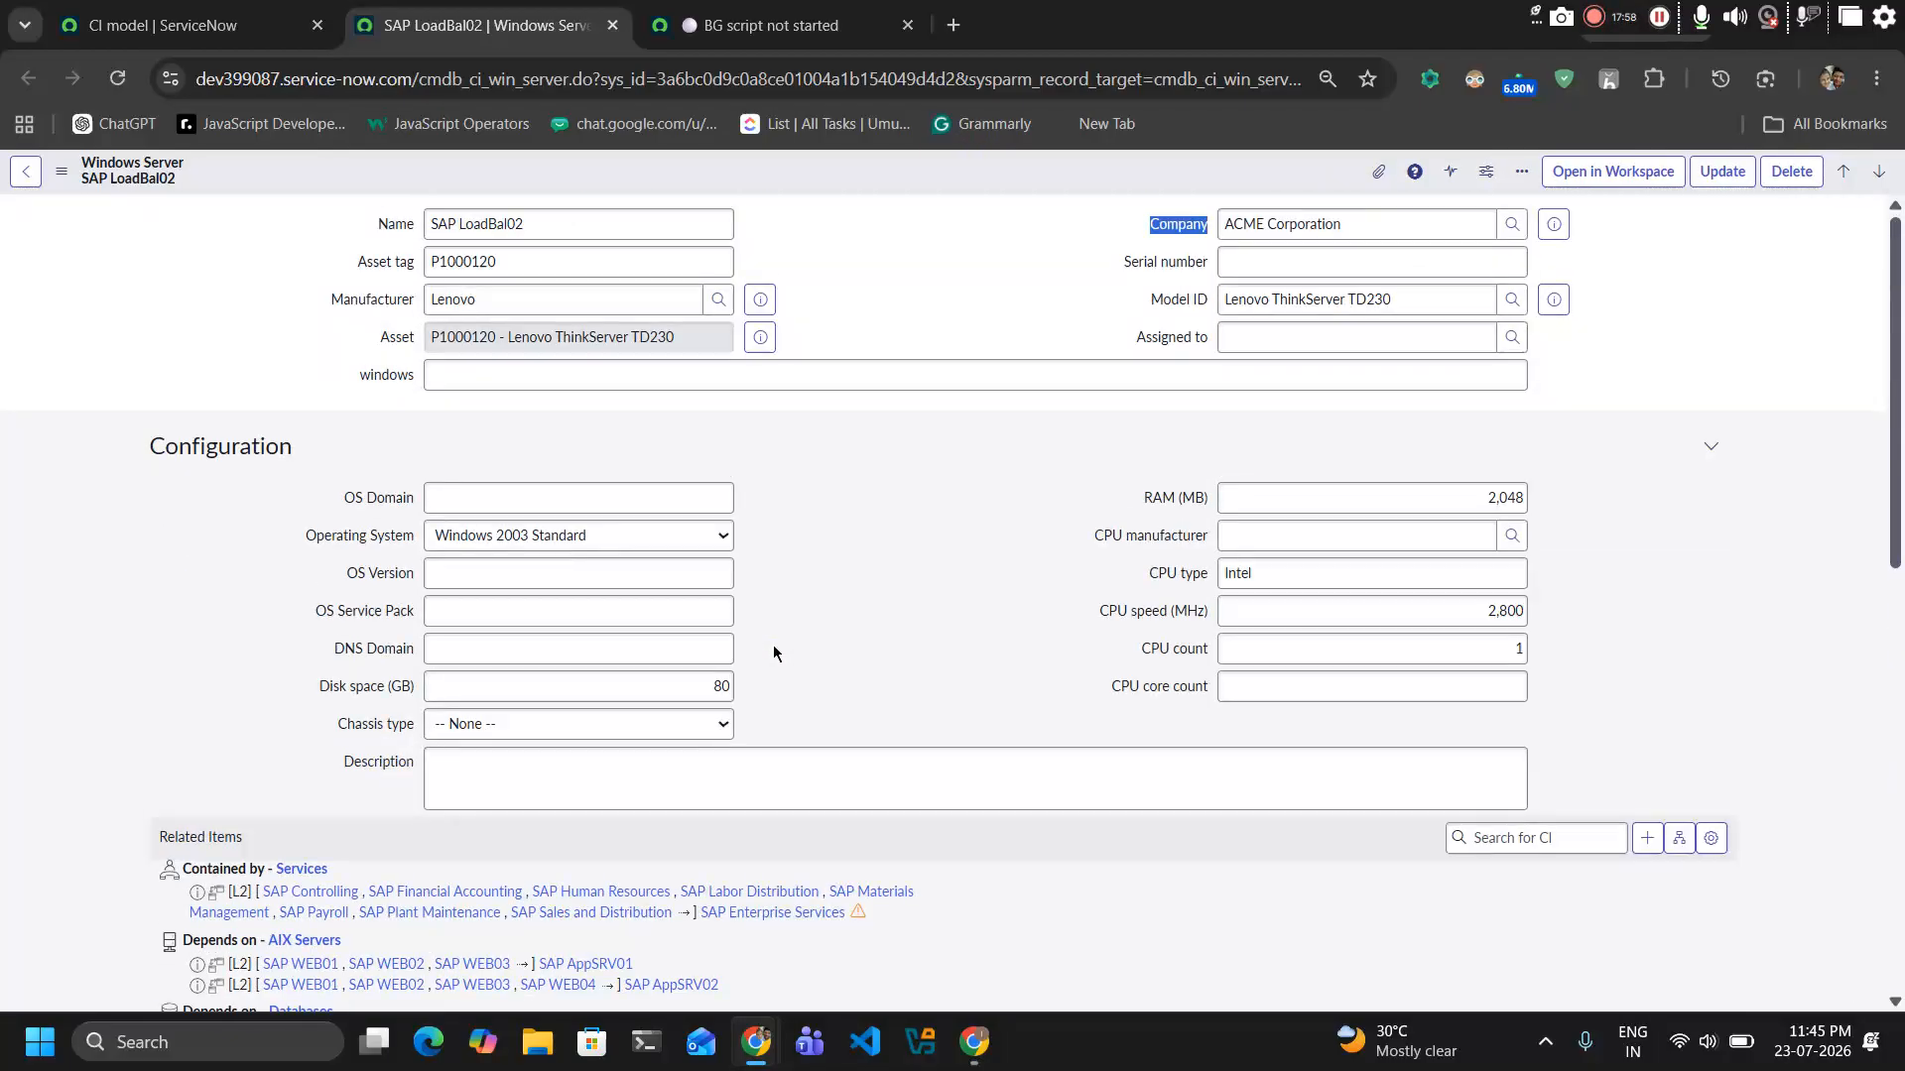
{"action": "right_click", "coordinate": [917, 181]}
{"action": "mouse_move", "coordinate": [977, 290]}
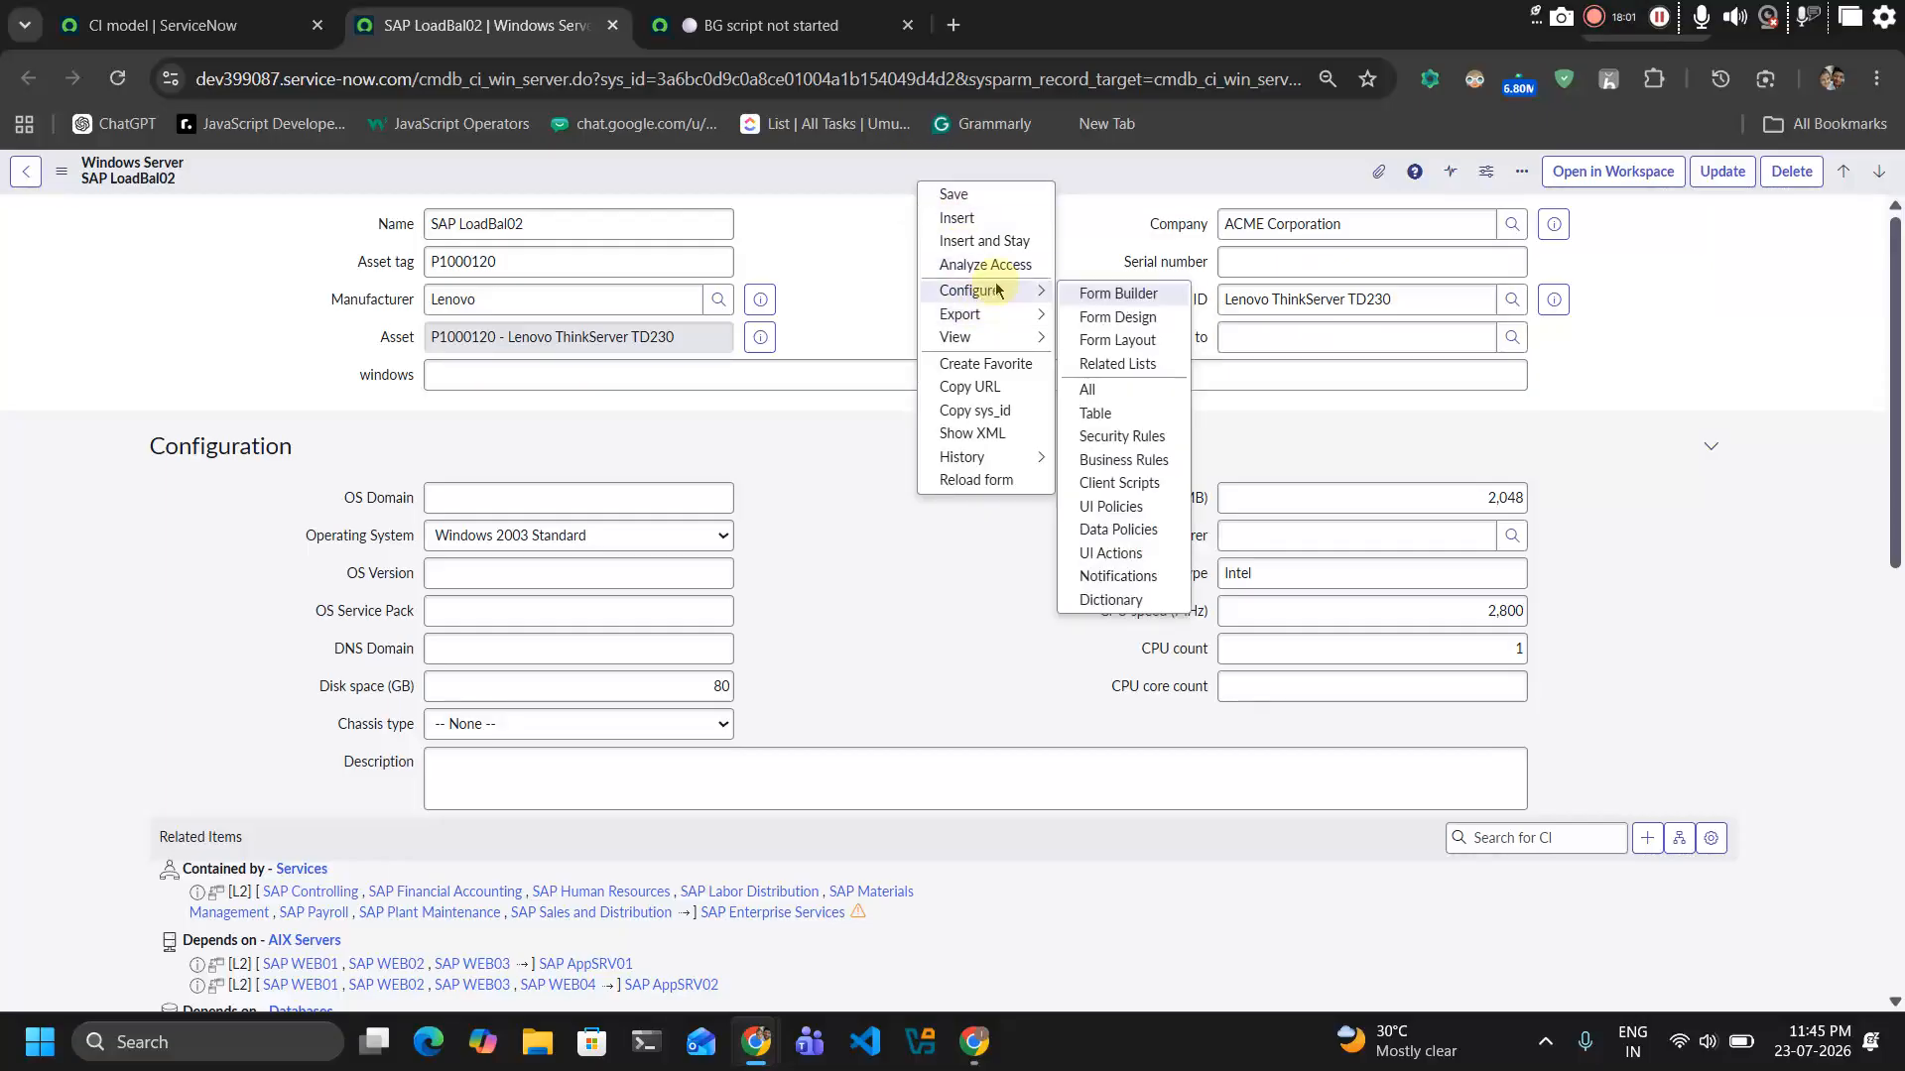
{"action": "left_click", "coordinate": [1087, 345]}
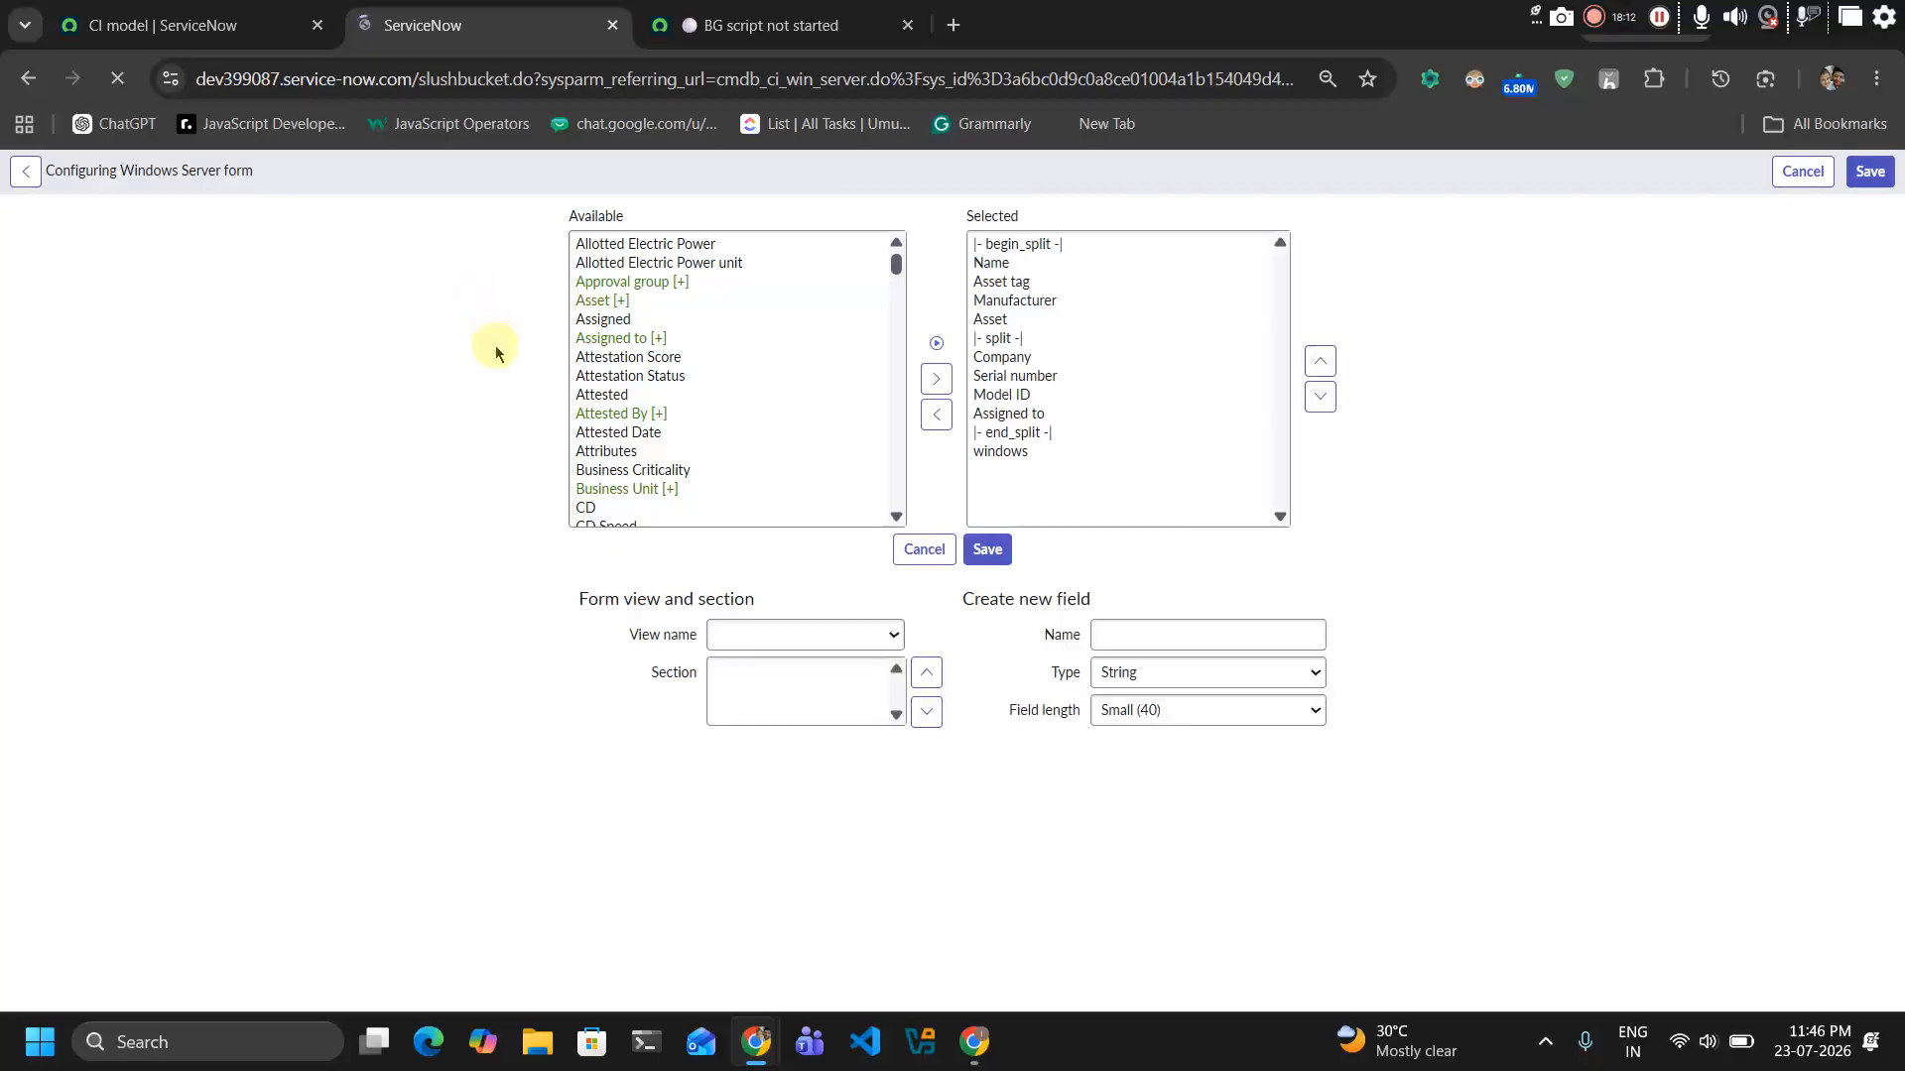
{"action": "scroll", "coordinate": [630, 418], "scroll_direction": "down", "scroll_amount": 5}
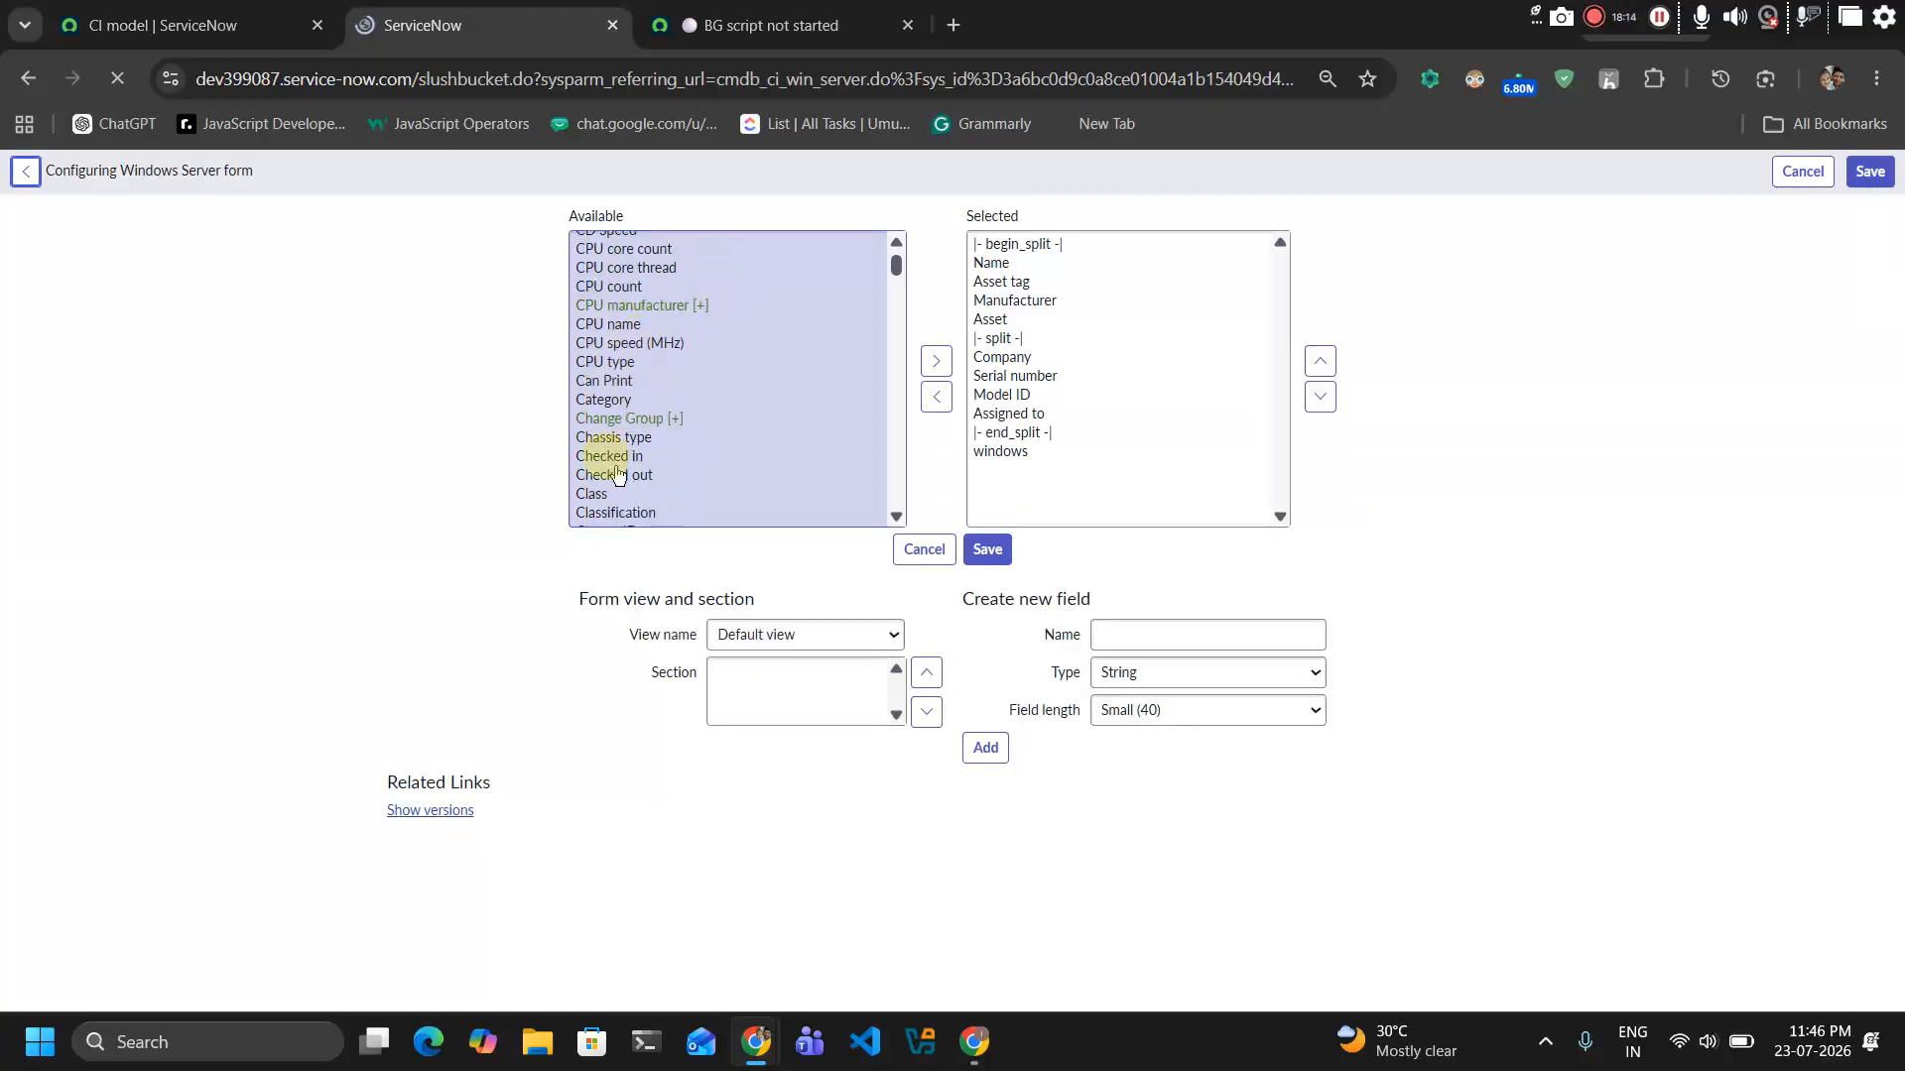
{"action": "double_click", "coordinate": [627, 390]}
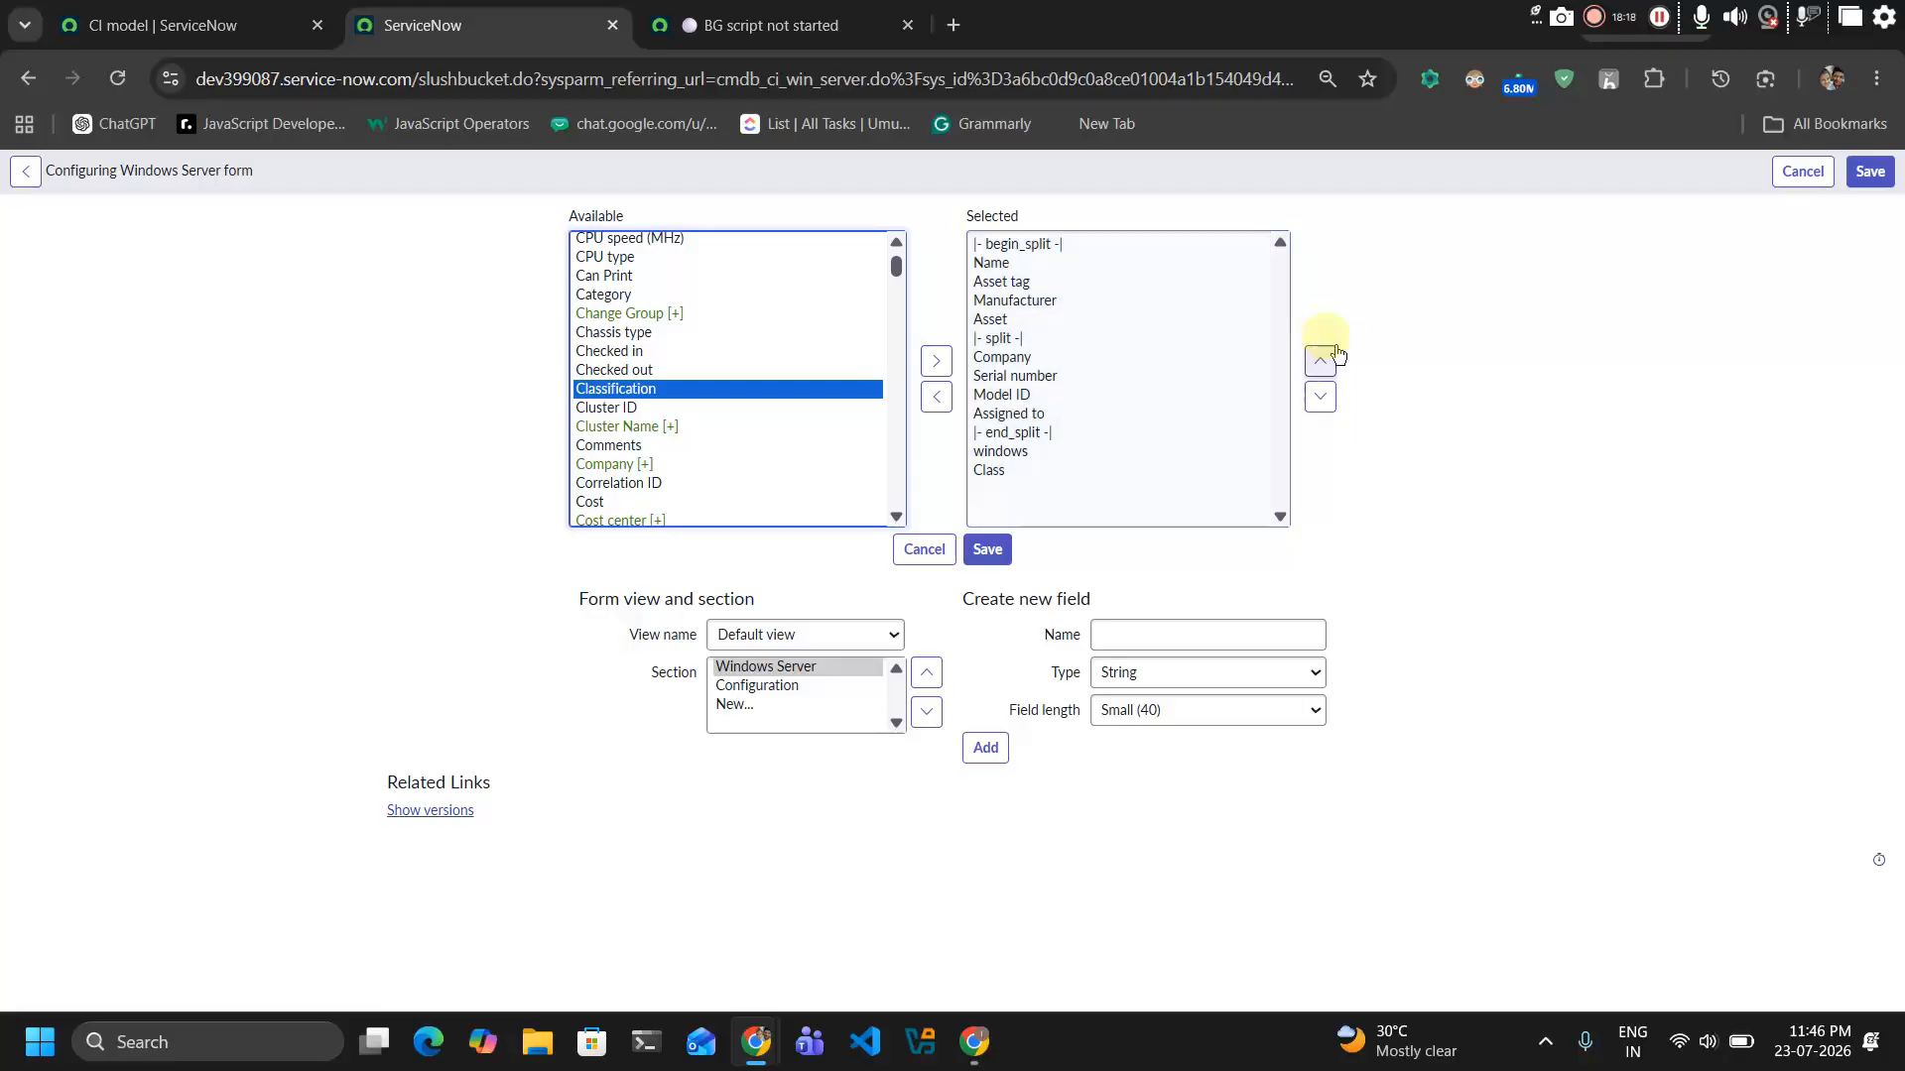
{"action": "left_click", "coordinate": [1146, 474]}
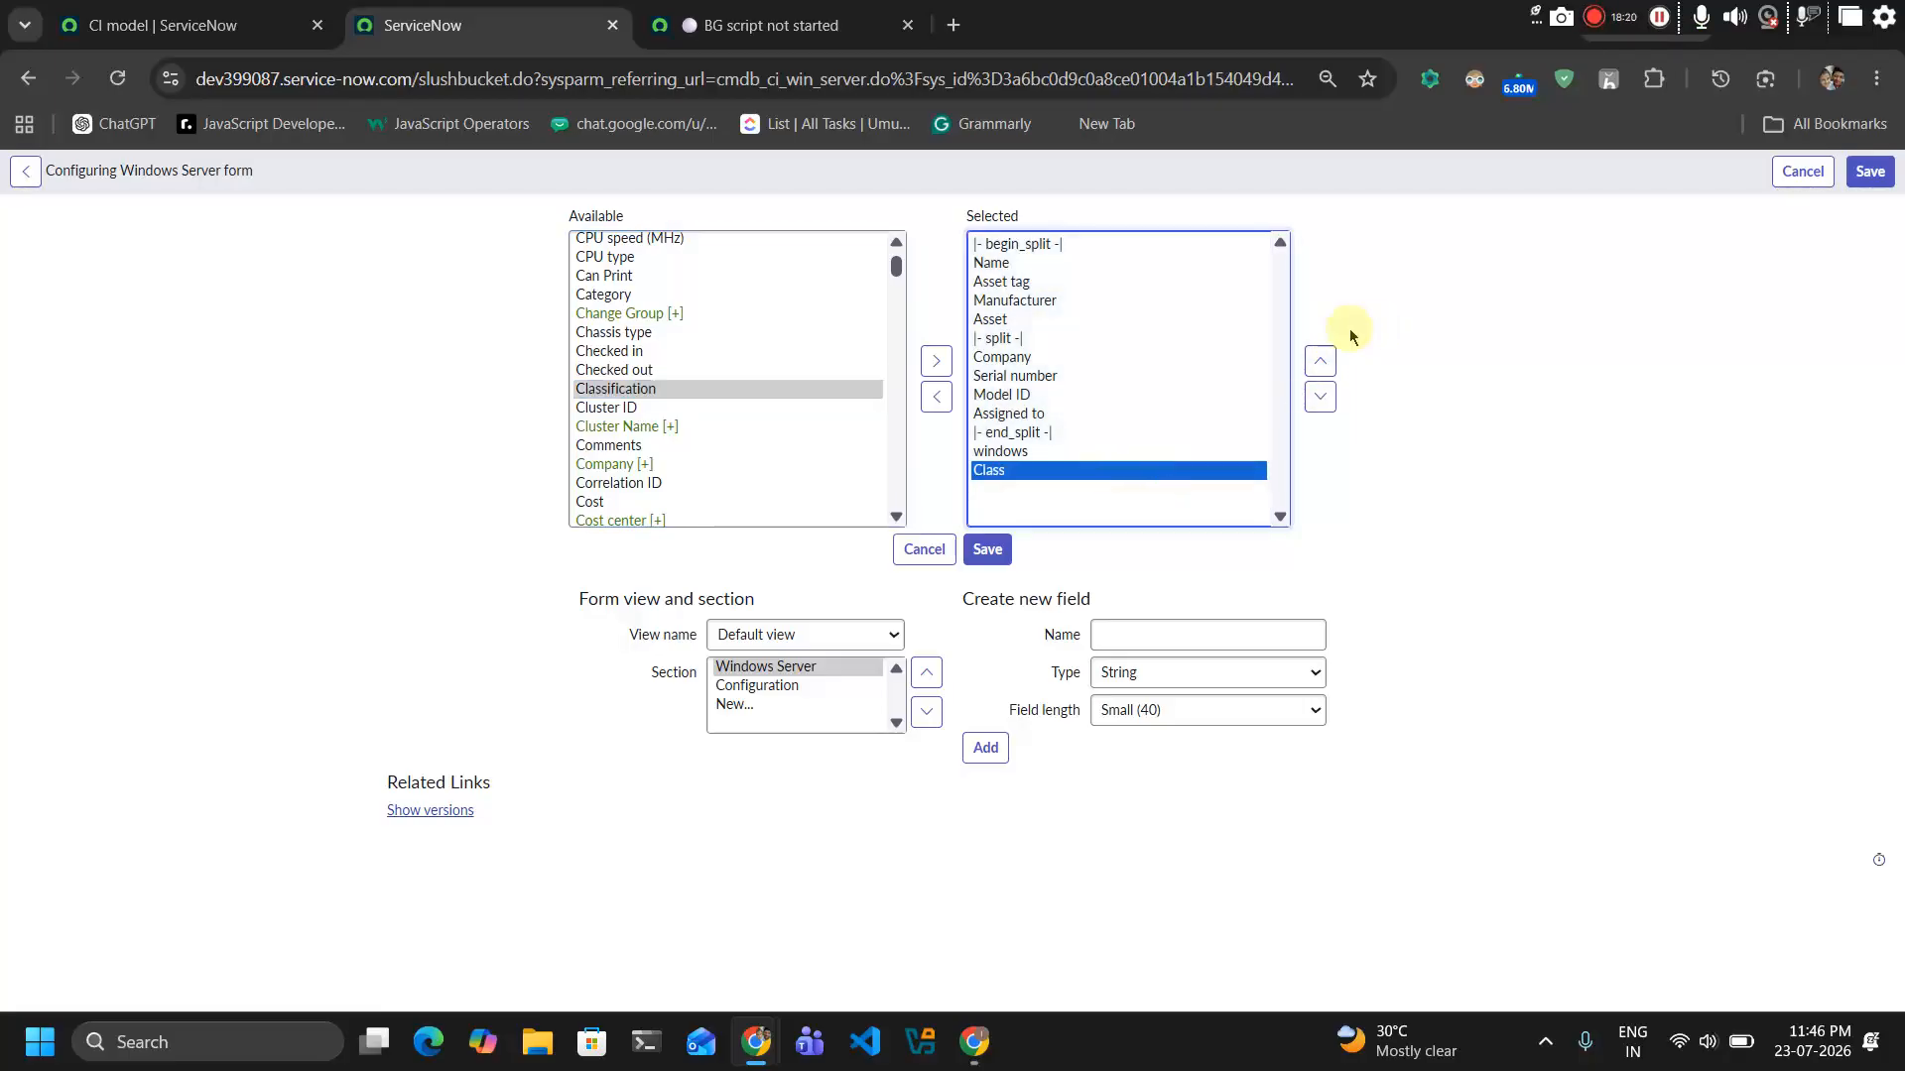
{"action": "left_click", "coordinate": [1320, 363]}
{"action": "left_click", "coordinate": [1319, 363]}
{"action": "left_click", "coordinate": [1319, 363]}
{"action": "left_click", "coordinate": [1320, 363]}
{"action": "left_click", "coordinate": [1320, 363]}
{"action": "left_click", "coordinate": [1319, 363]}
{"action": "left_click", "coordinate": [1319, 363]}
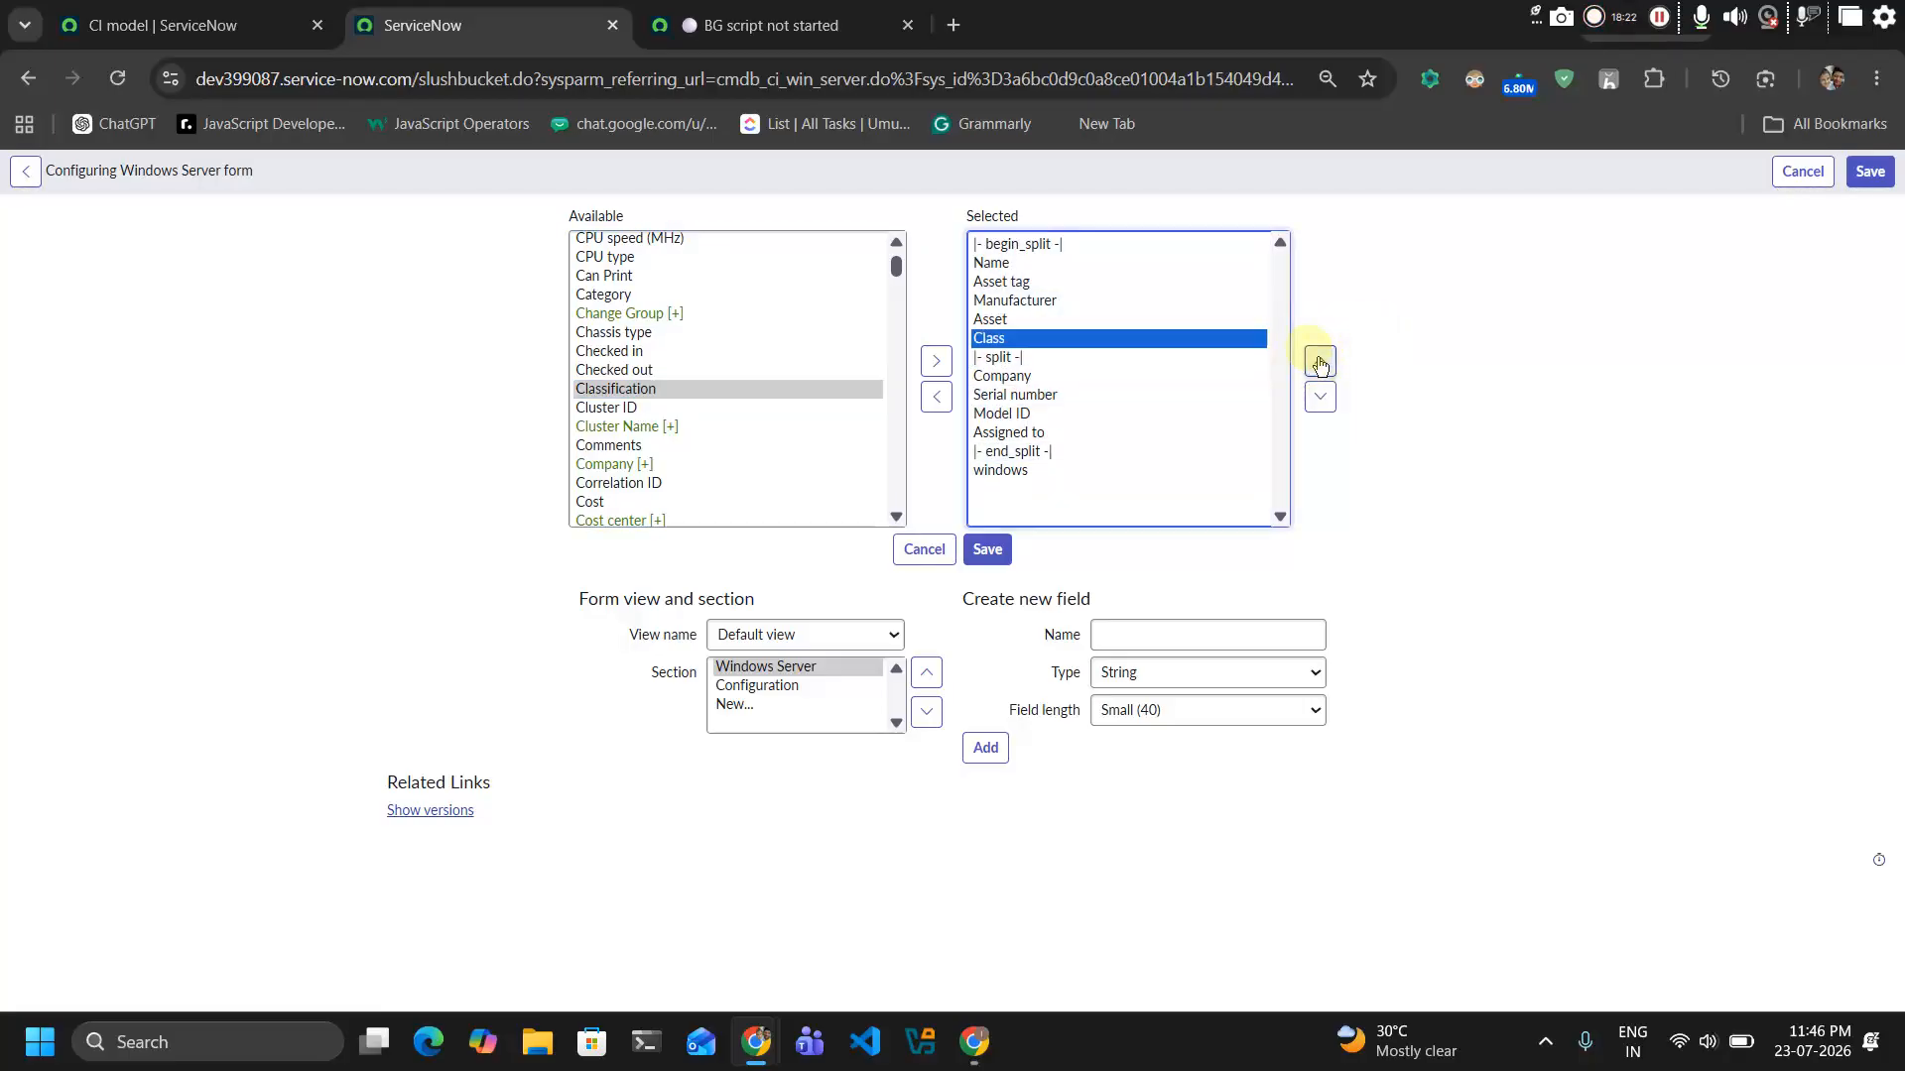
{"action": "left_click", "coordinate": [1319, 396]}
{"action": "left_click", "coordinate": [1319, 397]}
{"action": "left_click", "coordinate": [1320, 397]}
{"action": "left_click", "coordinate": [1320, 397]}
{"action": "left_click", "coordinate": [1320, 397]}
{"action": "left_click", "coordinate": [1319, 397]}
{"action": "left_click", "coordinate": [1320, 397]}
Save the form layout and check the Class field on the SAP LoadBal02 record
{"action": "left_click", "coordinate": [987, 550]}
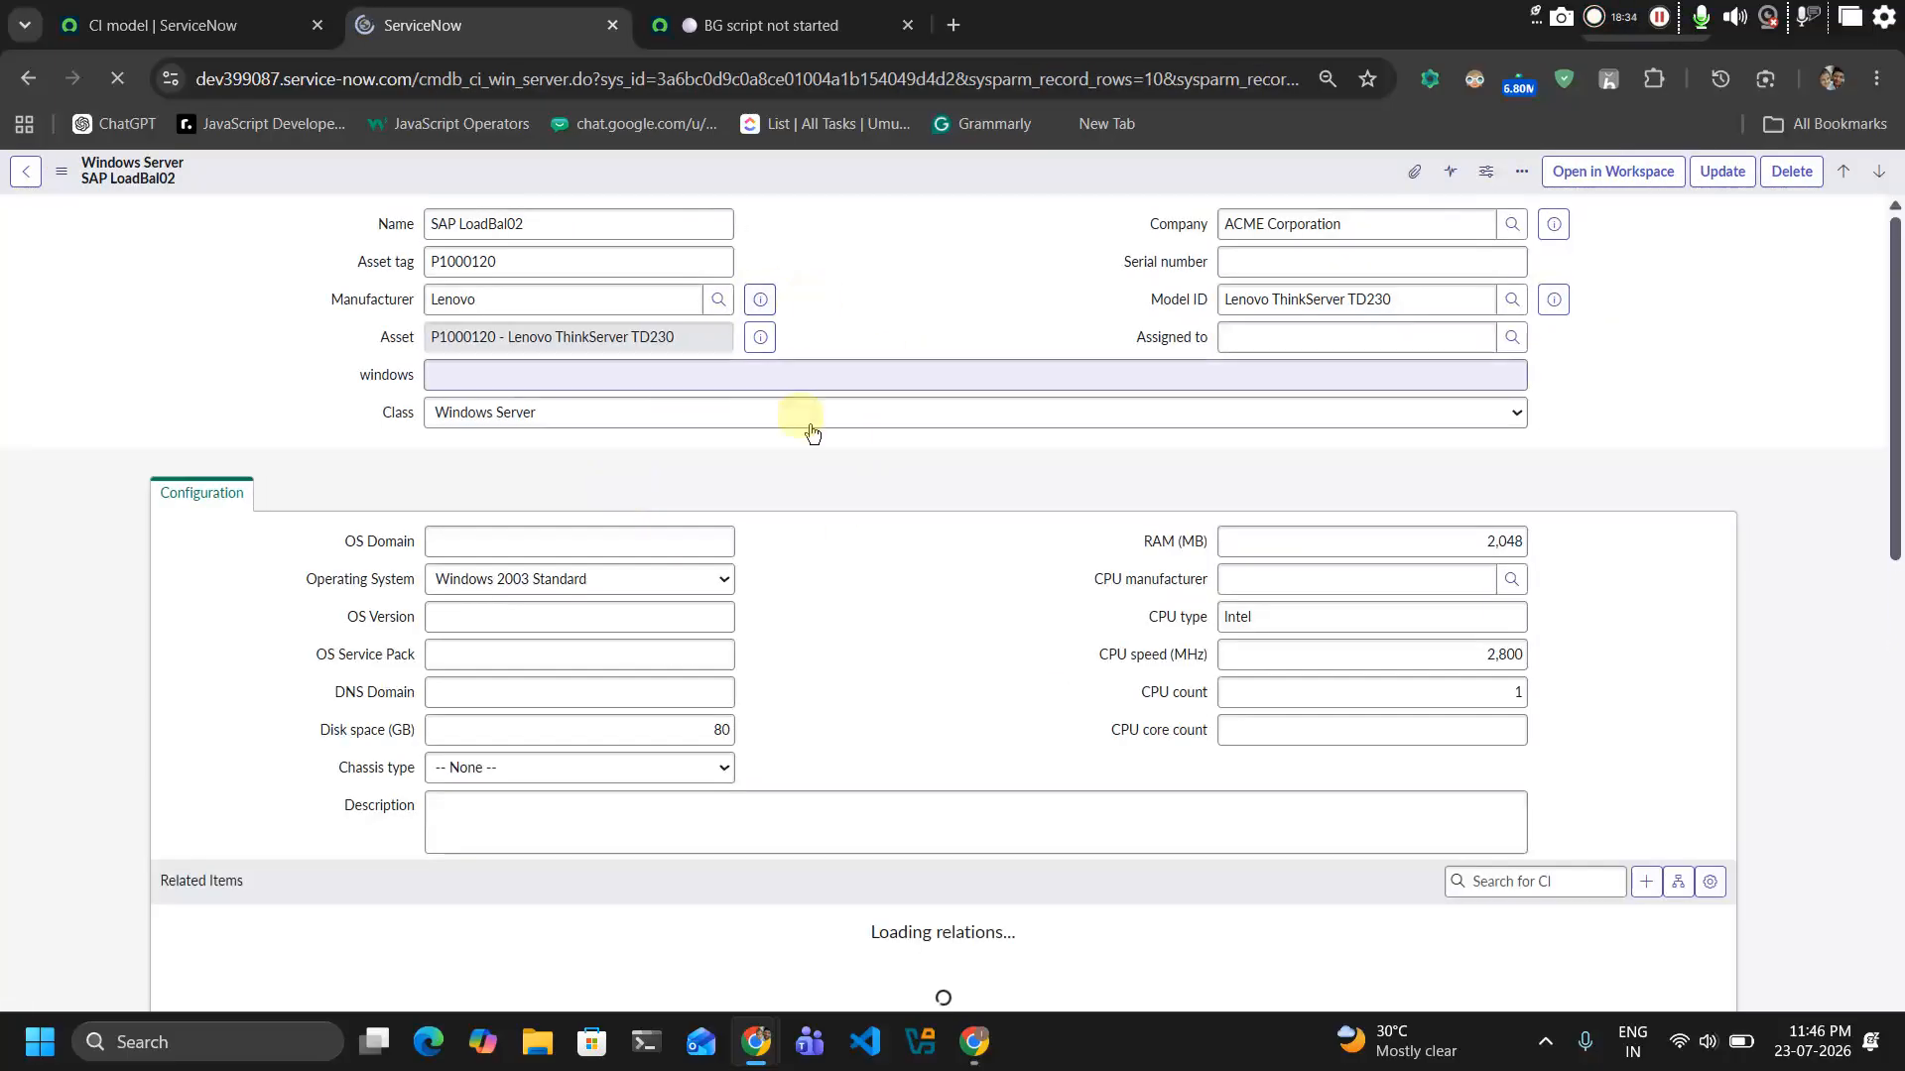
{"action": "left_click", "coordinate": [668, 409]}
{"action": "left_click", "coordinate": [660, 421]}
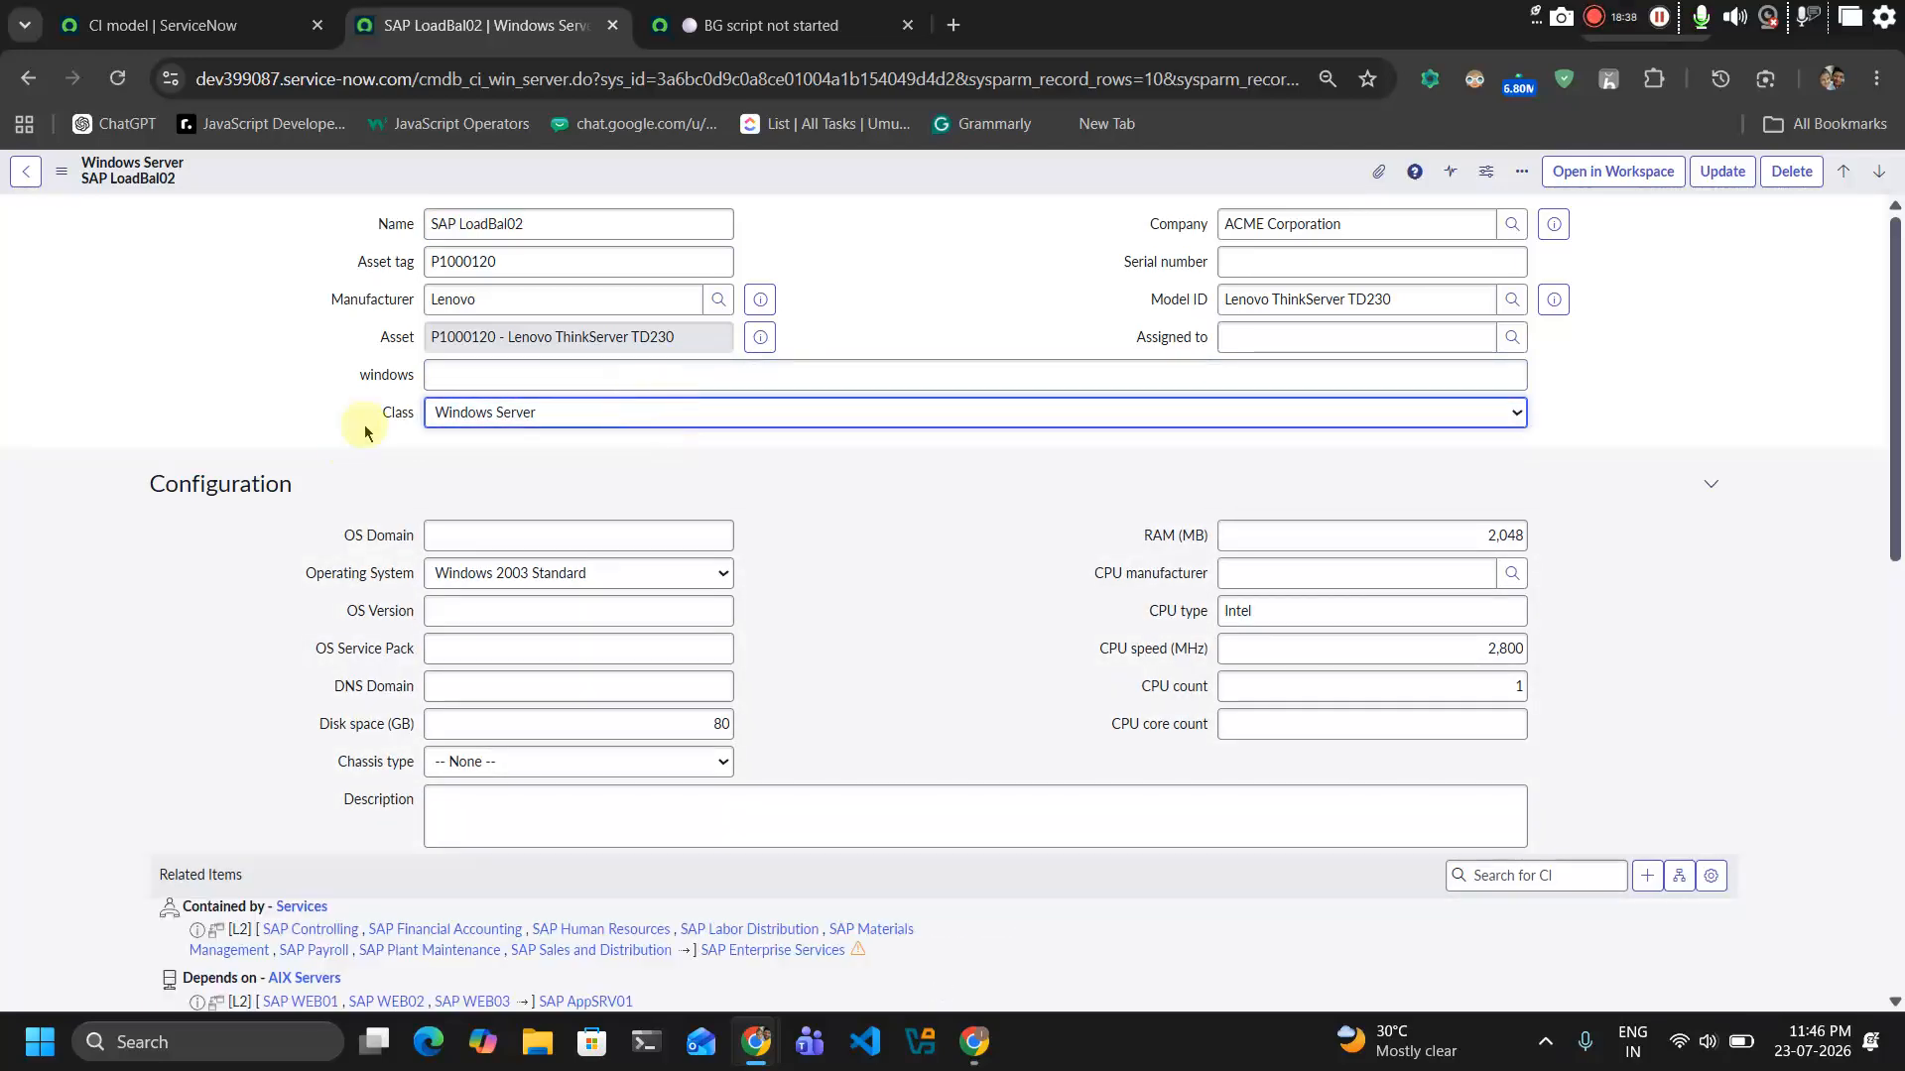
Return to the background script and comment out the sys_class_name line in the payload's values
{"action": "left_click", "coordinate": [669, 8]}
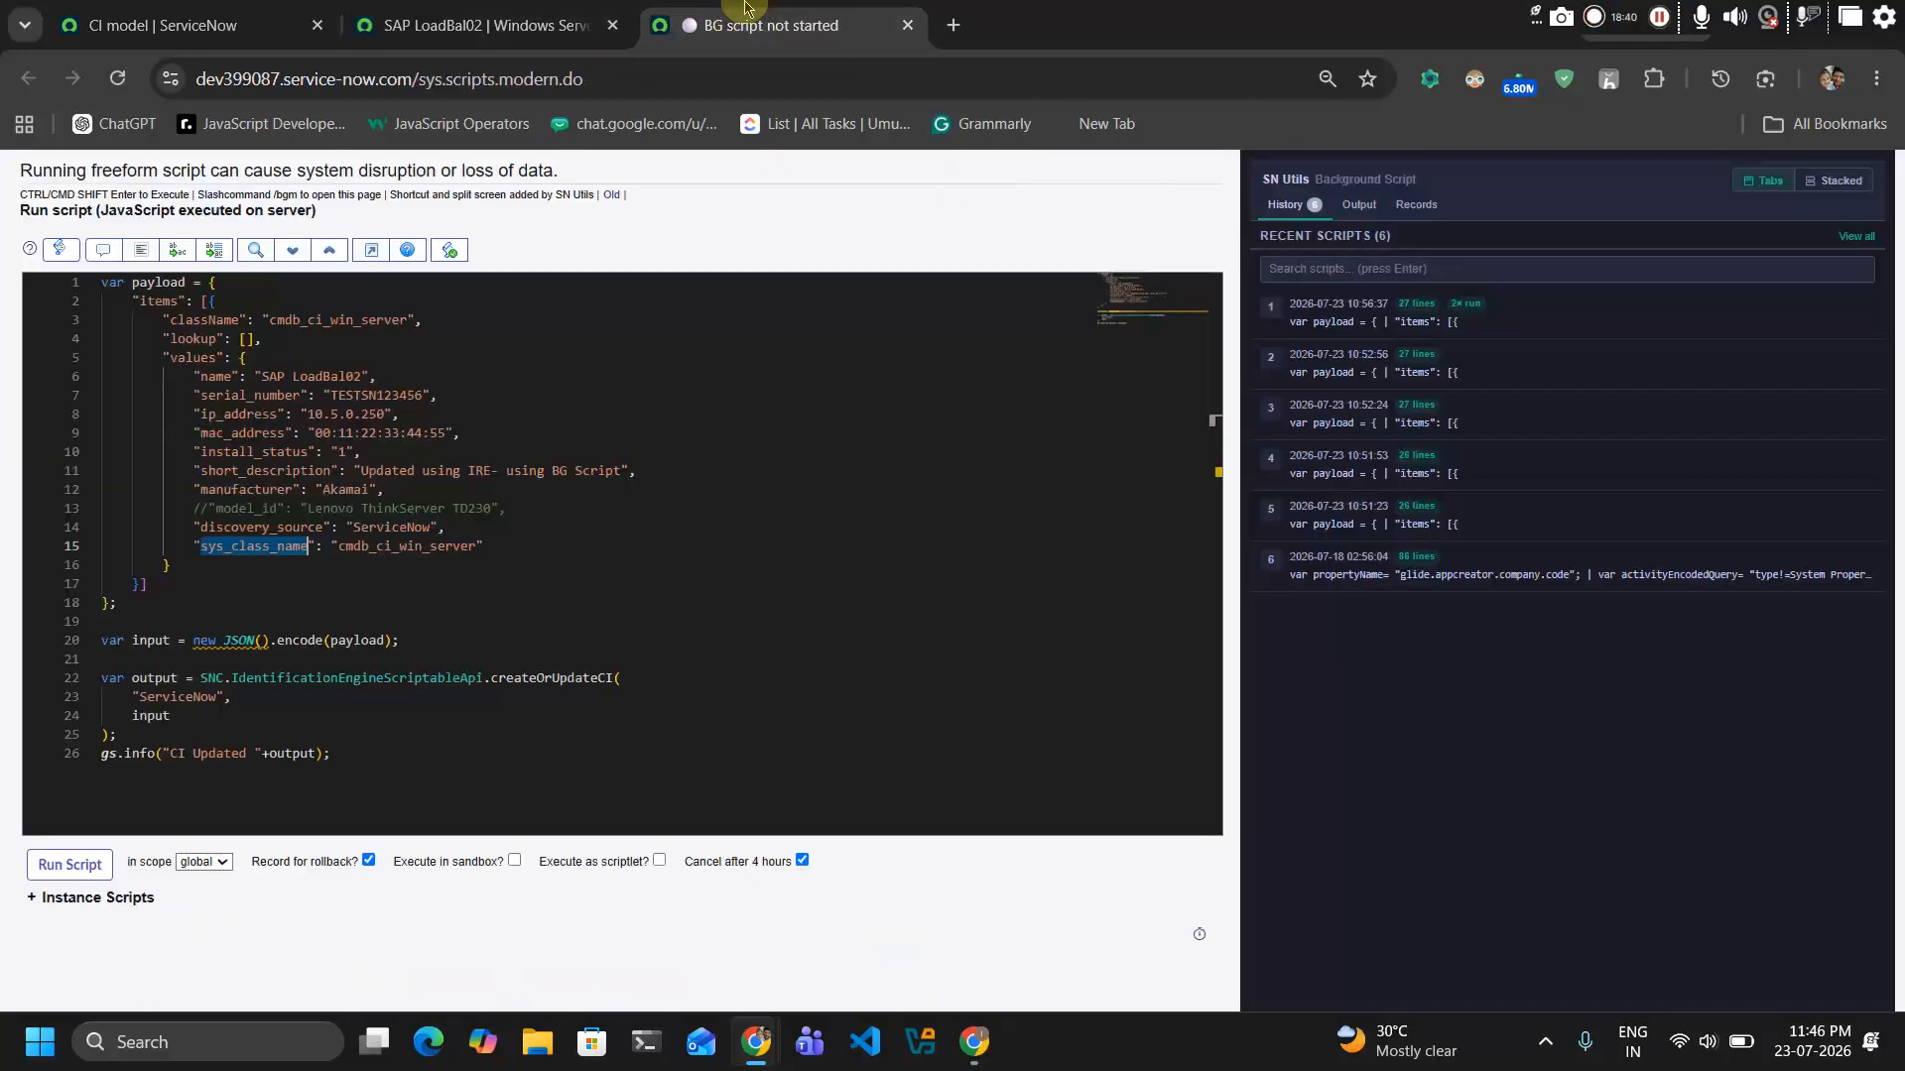
{"action": "double_click", "coordinate": [391, 546]}
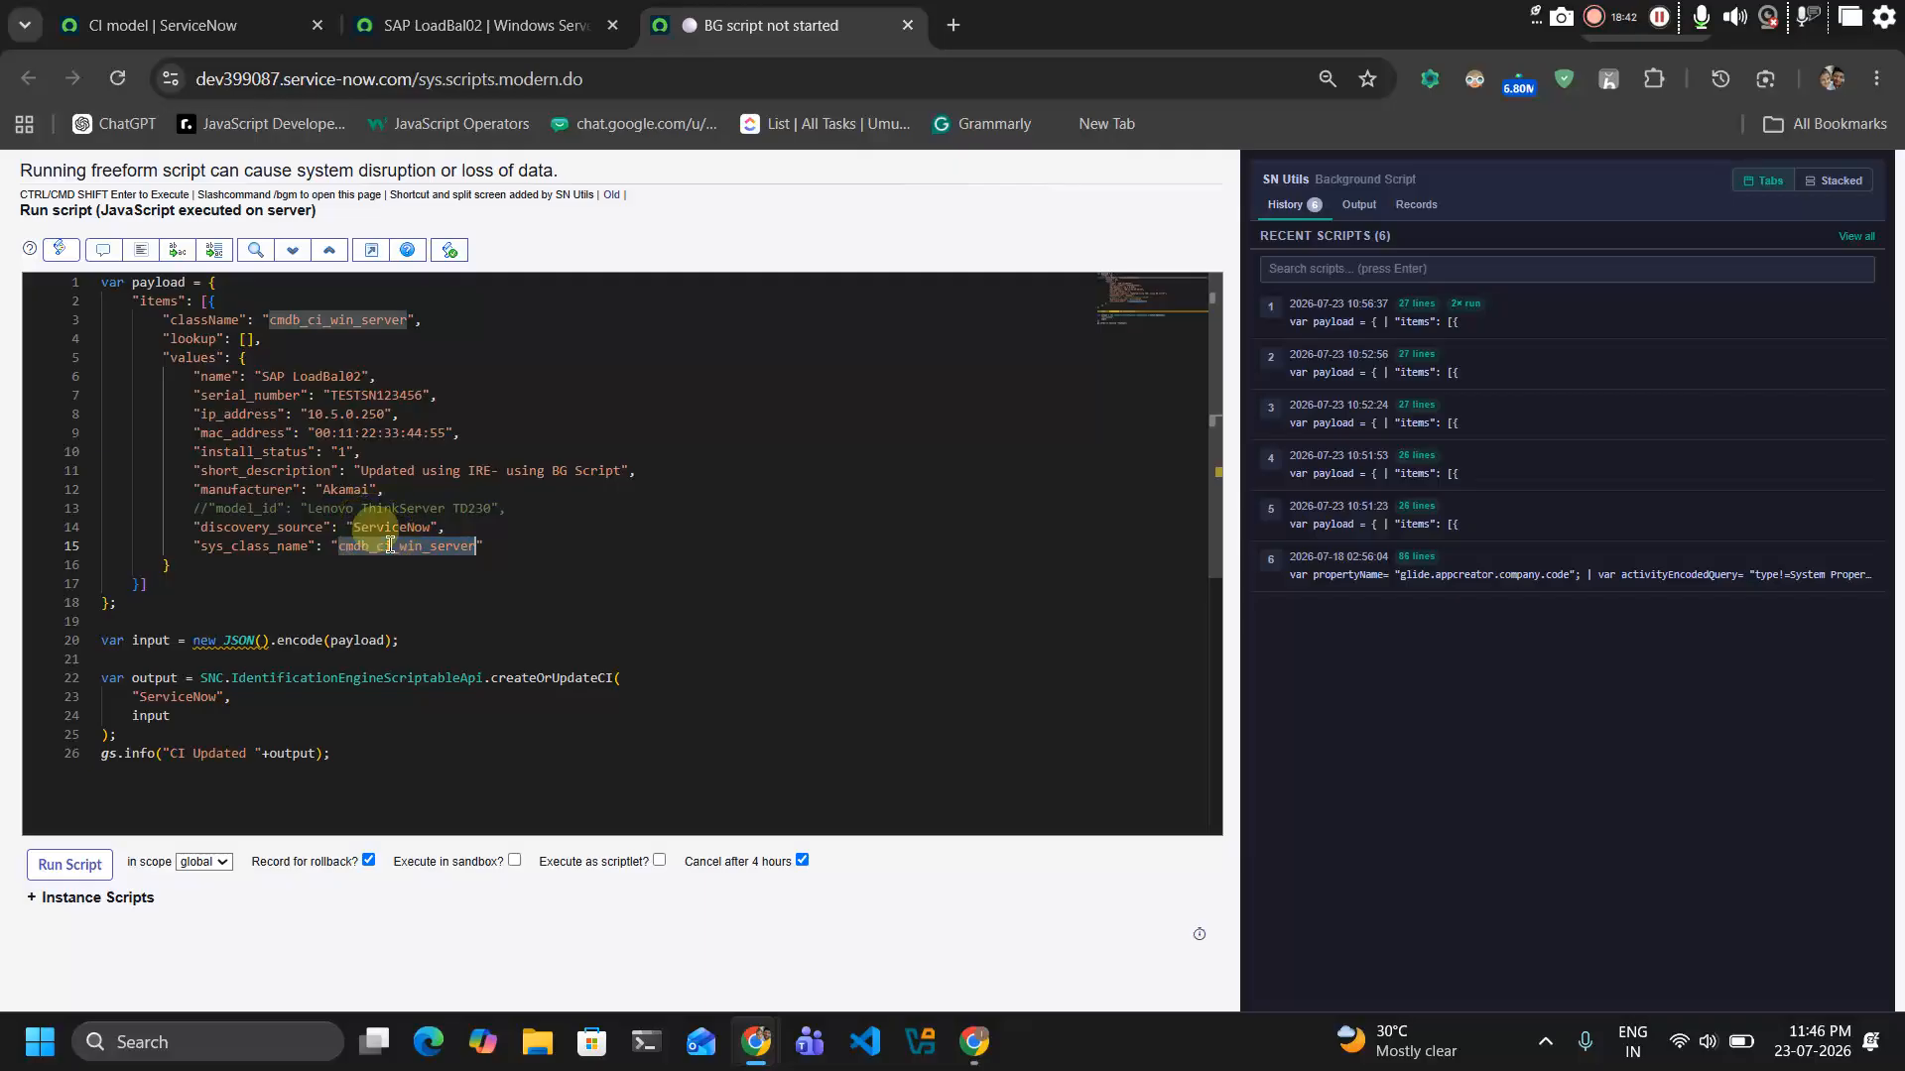
{"action": "double_click", "coordinate": [254, 549]}
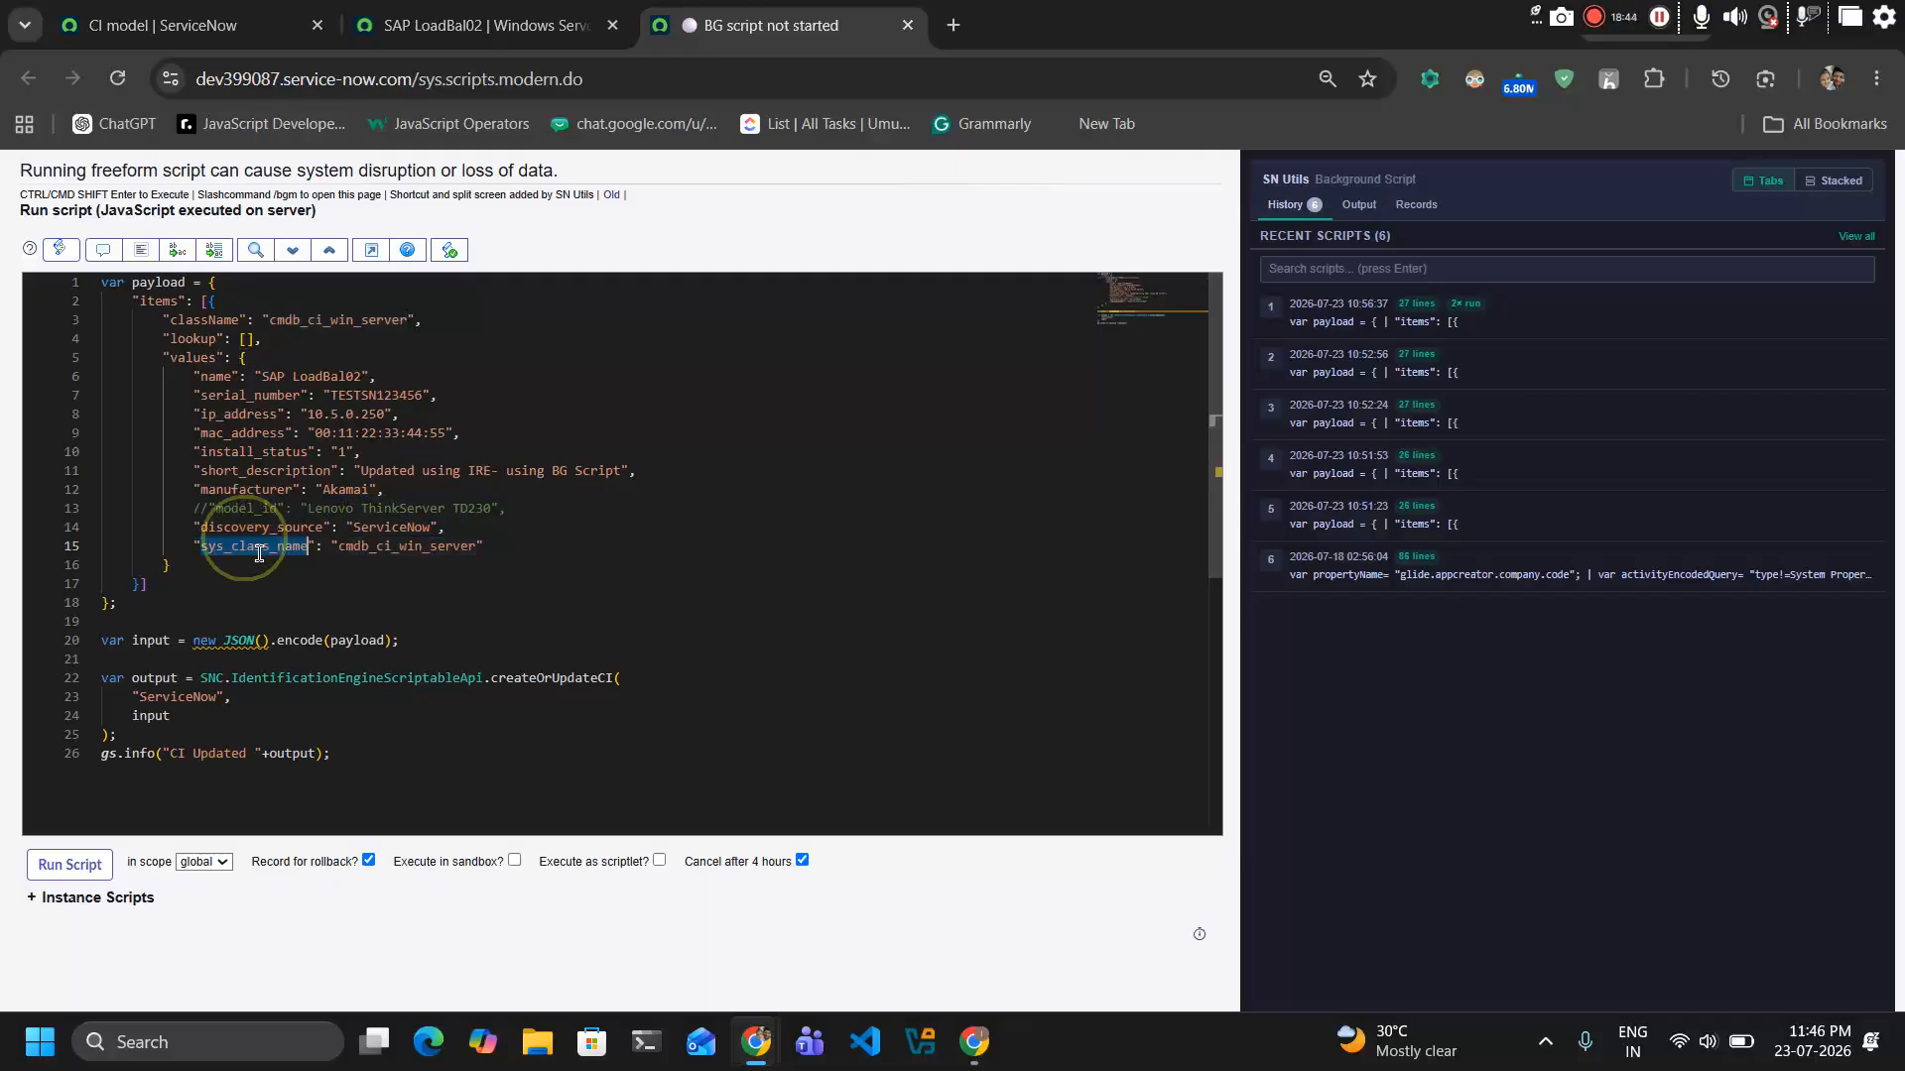
{"action": "double_click", "coordinate": [410, 545]}
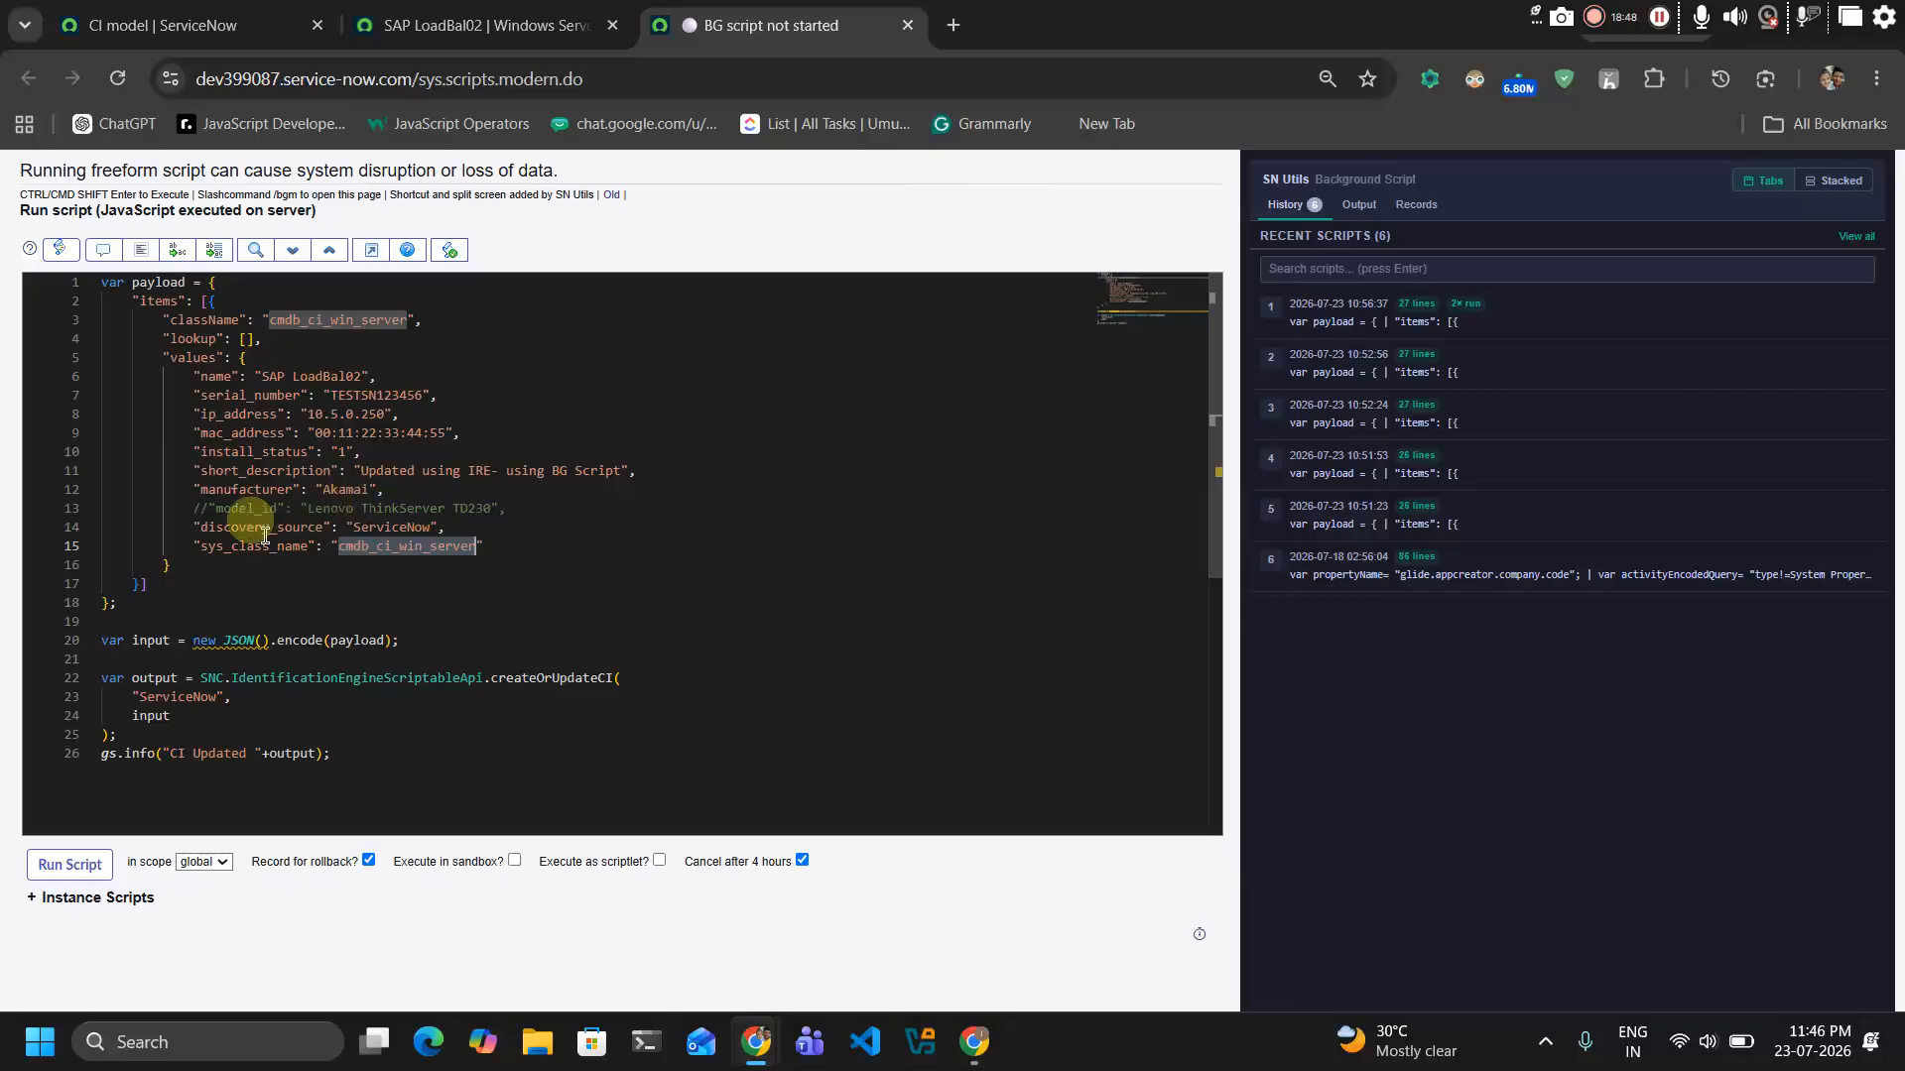
{"action": "left_click", "coordinate": [195, 546]}
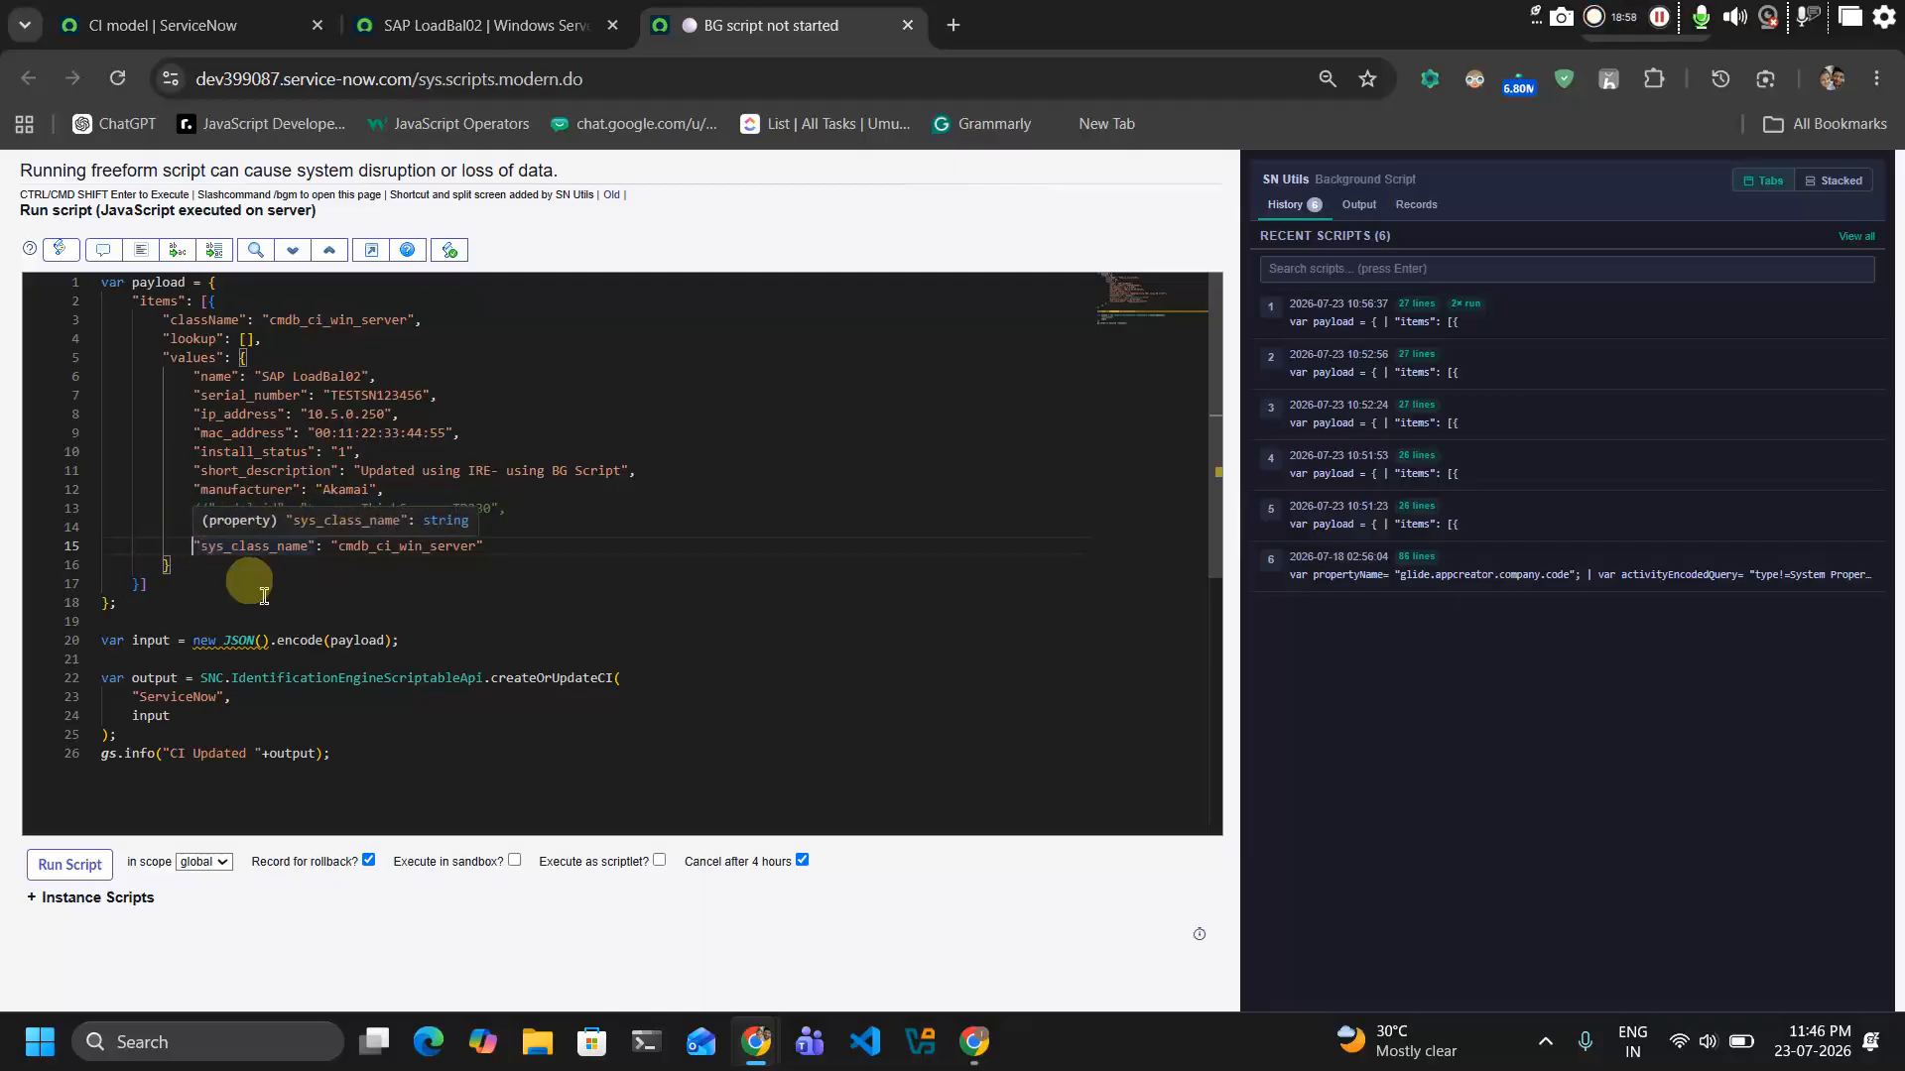
{"action": "left_click", "coordinate": [349, 552]}
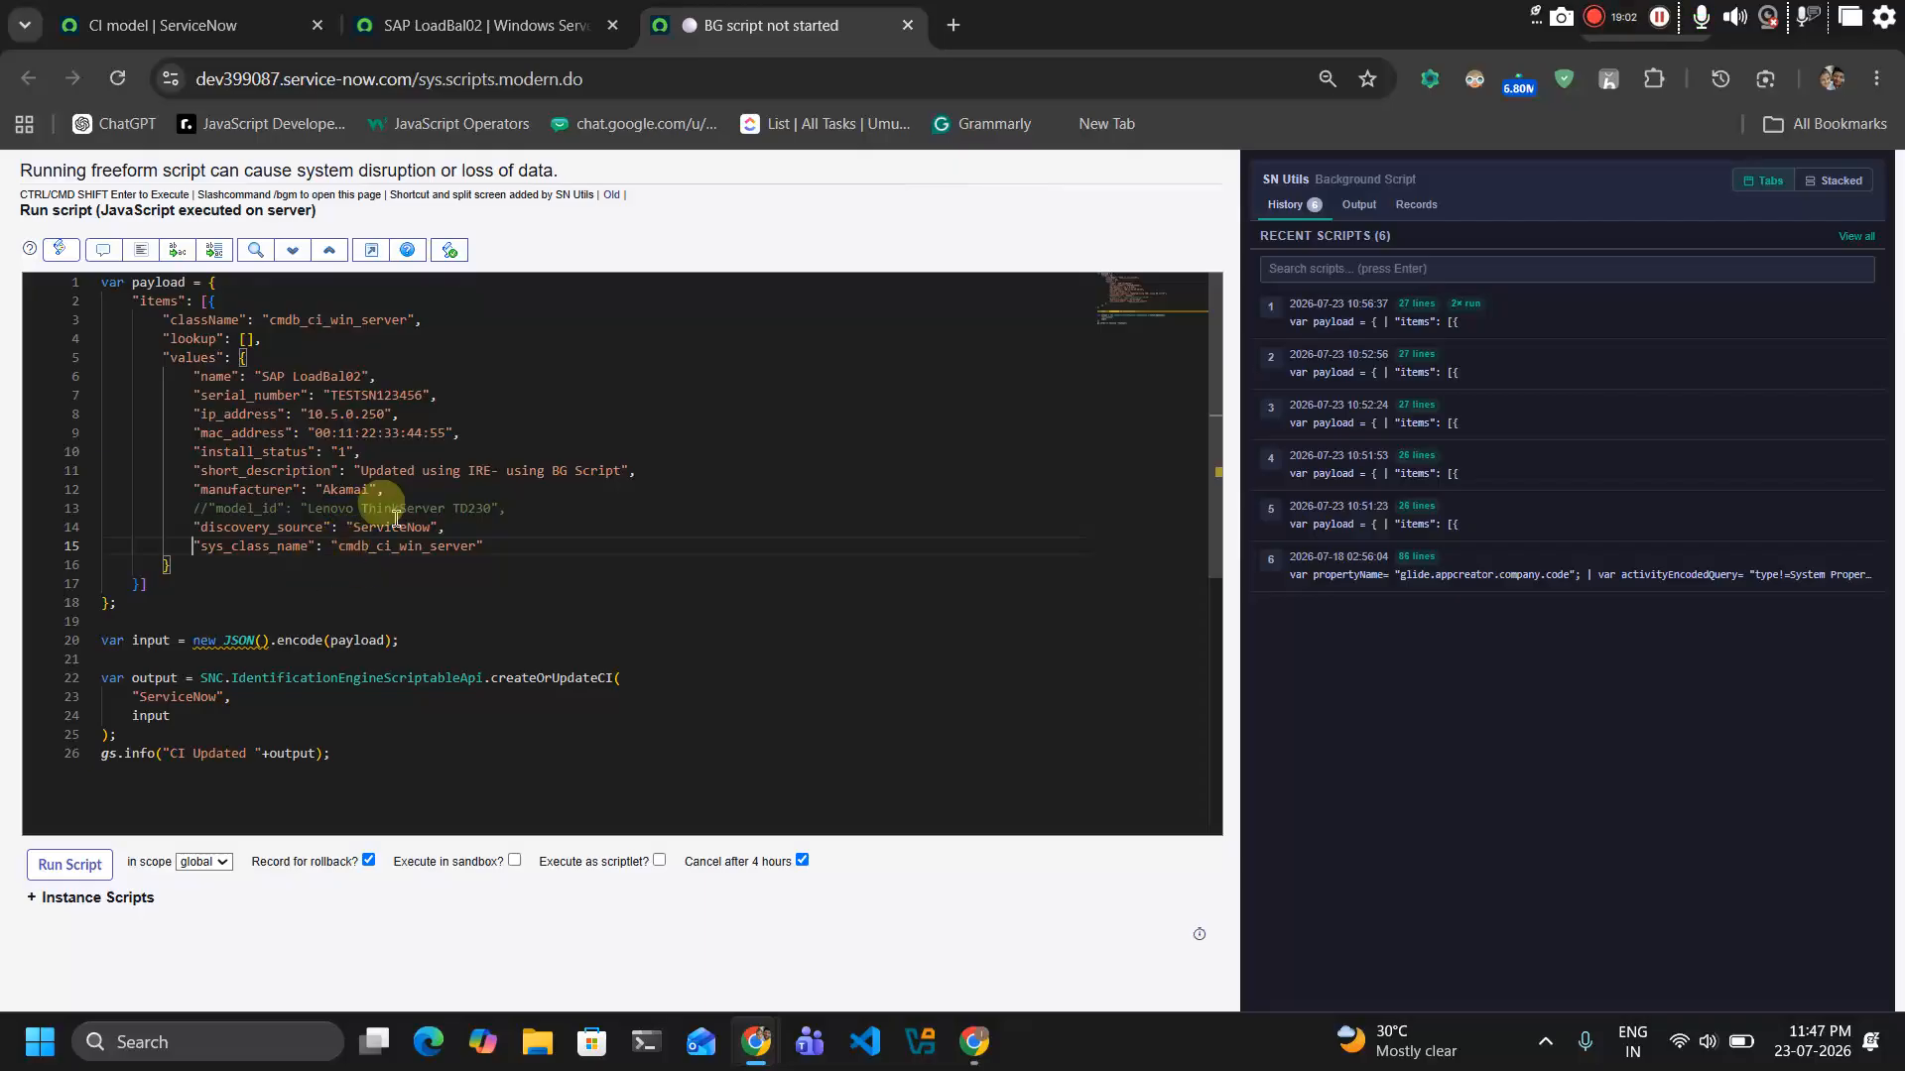
{"action": "key", "text": "Home"}
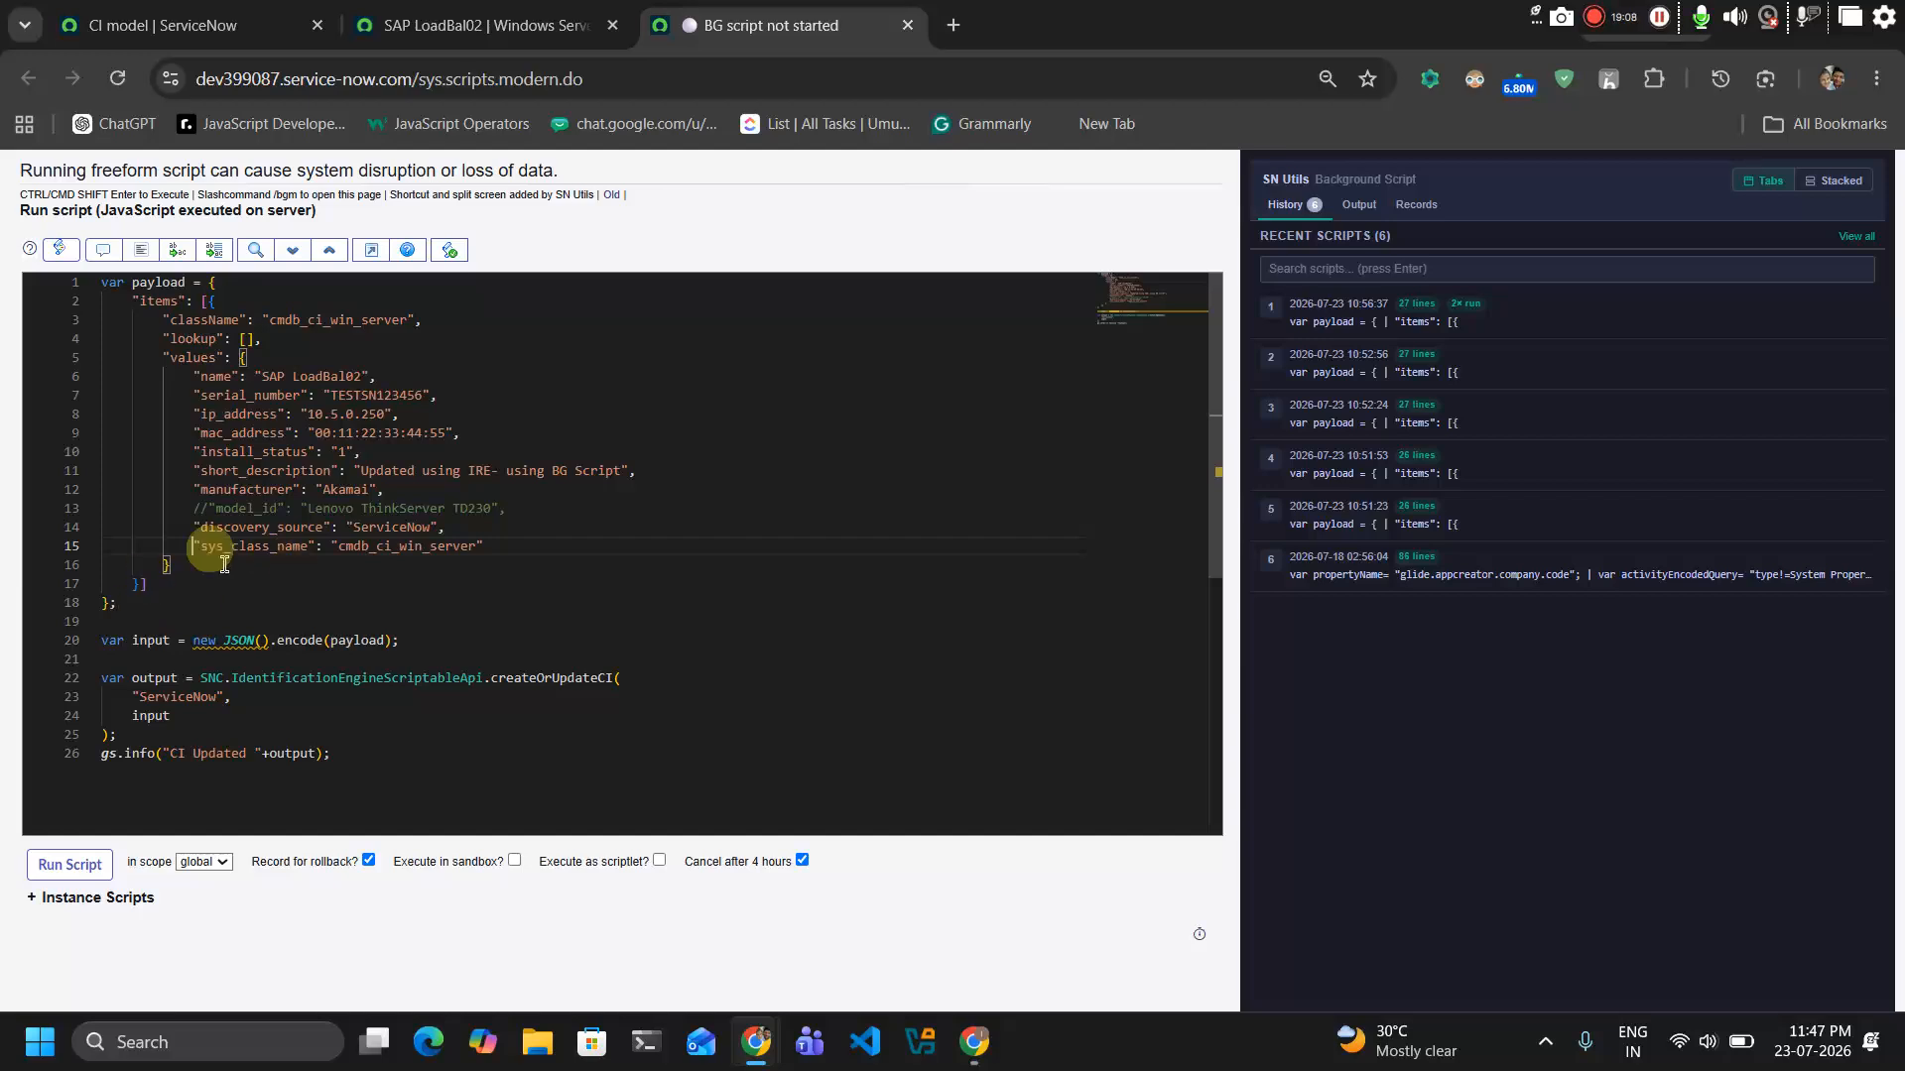
{"action": "type", "text": "//"}
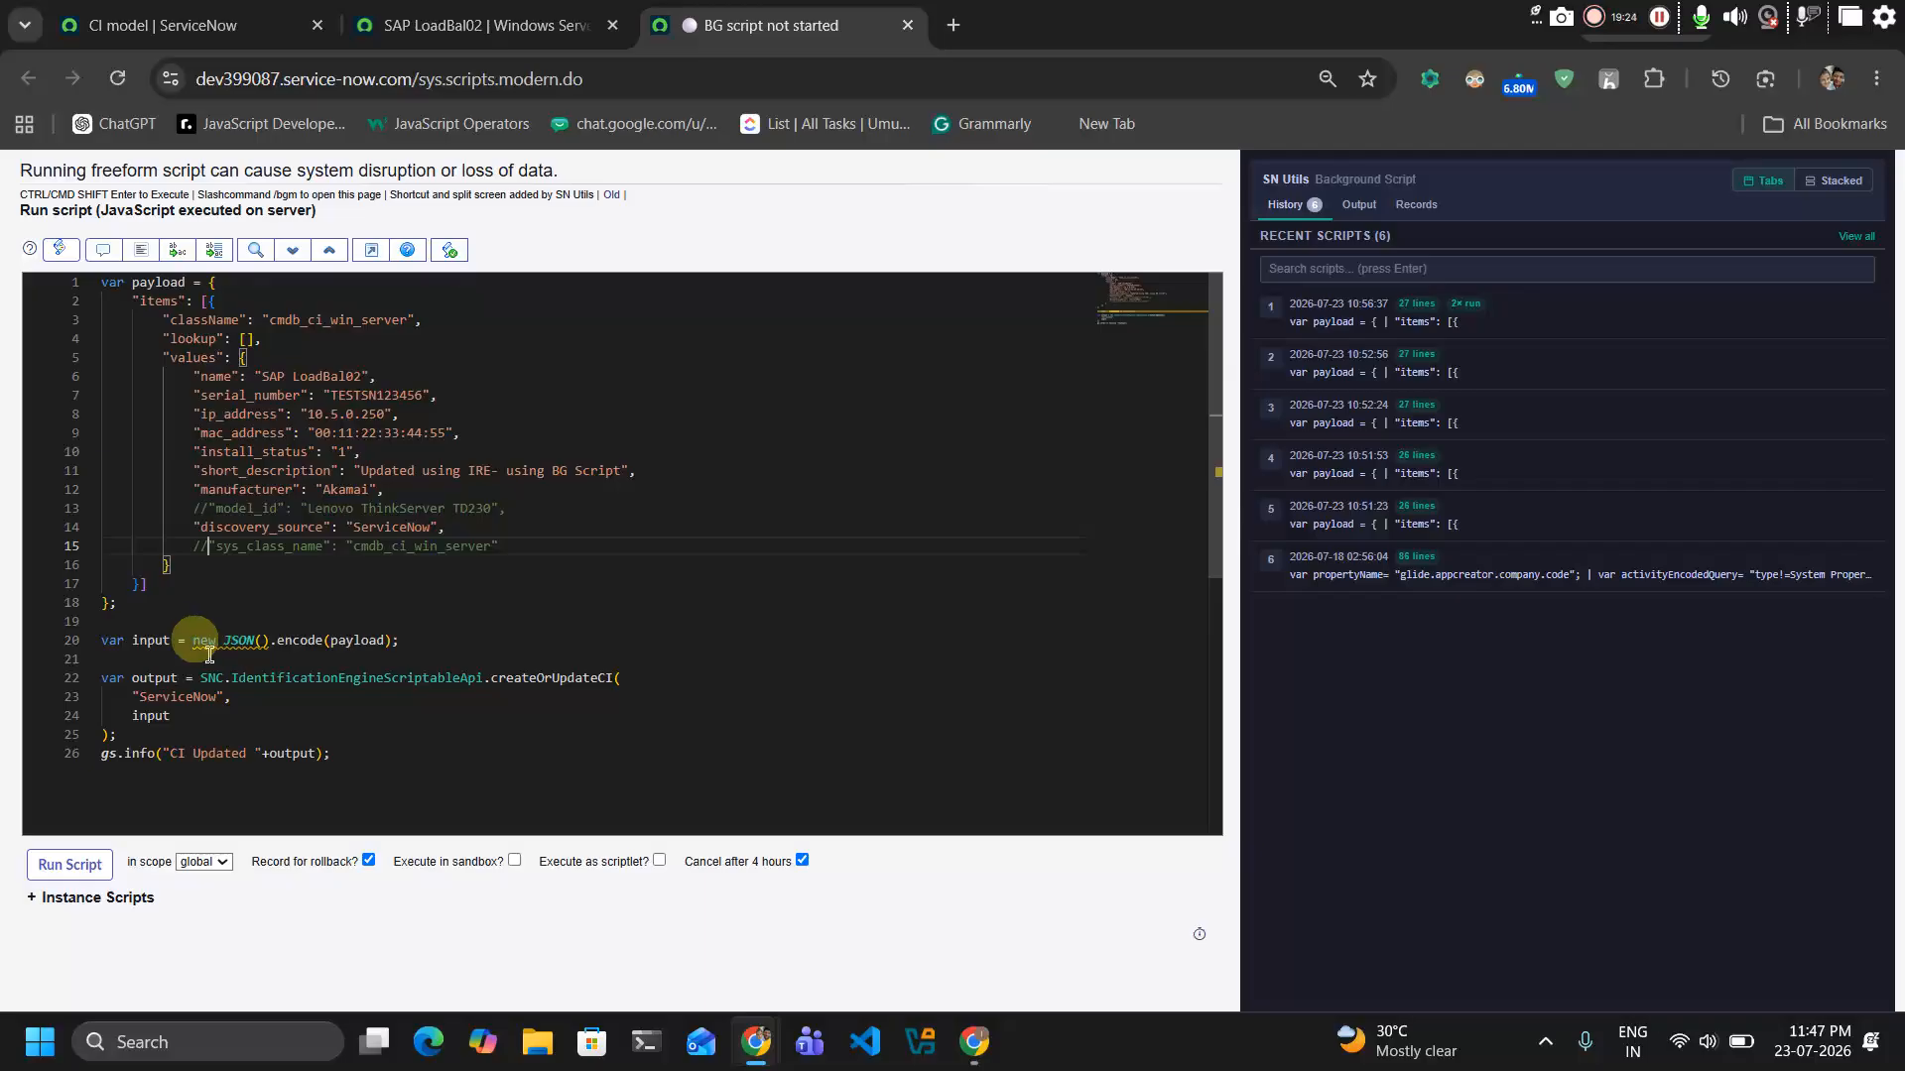
Examine the script's input and output variables and the SNC.IdentificationEngineScriptableApi.createOrUpdateCI call
{"action": "double_click", "coordinate": [149, 639]}
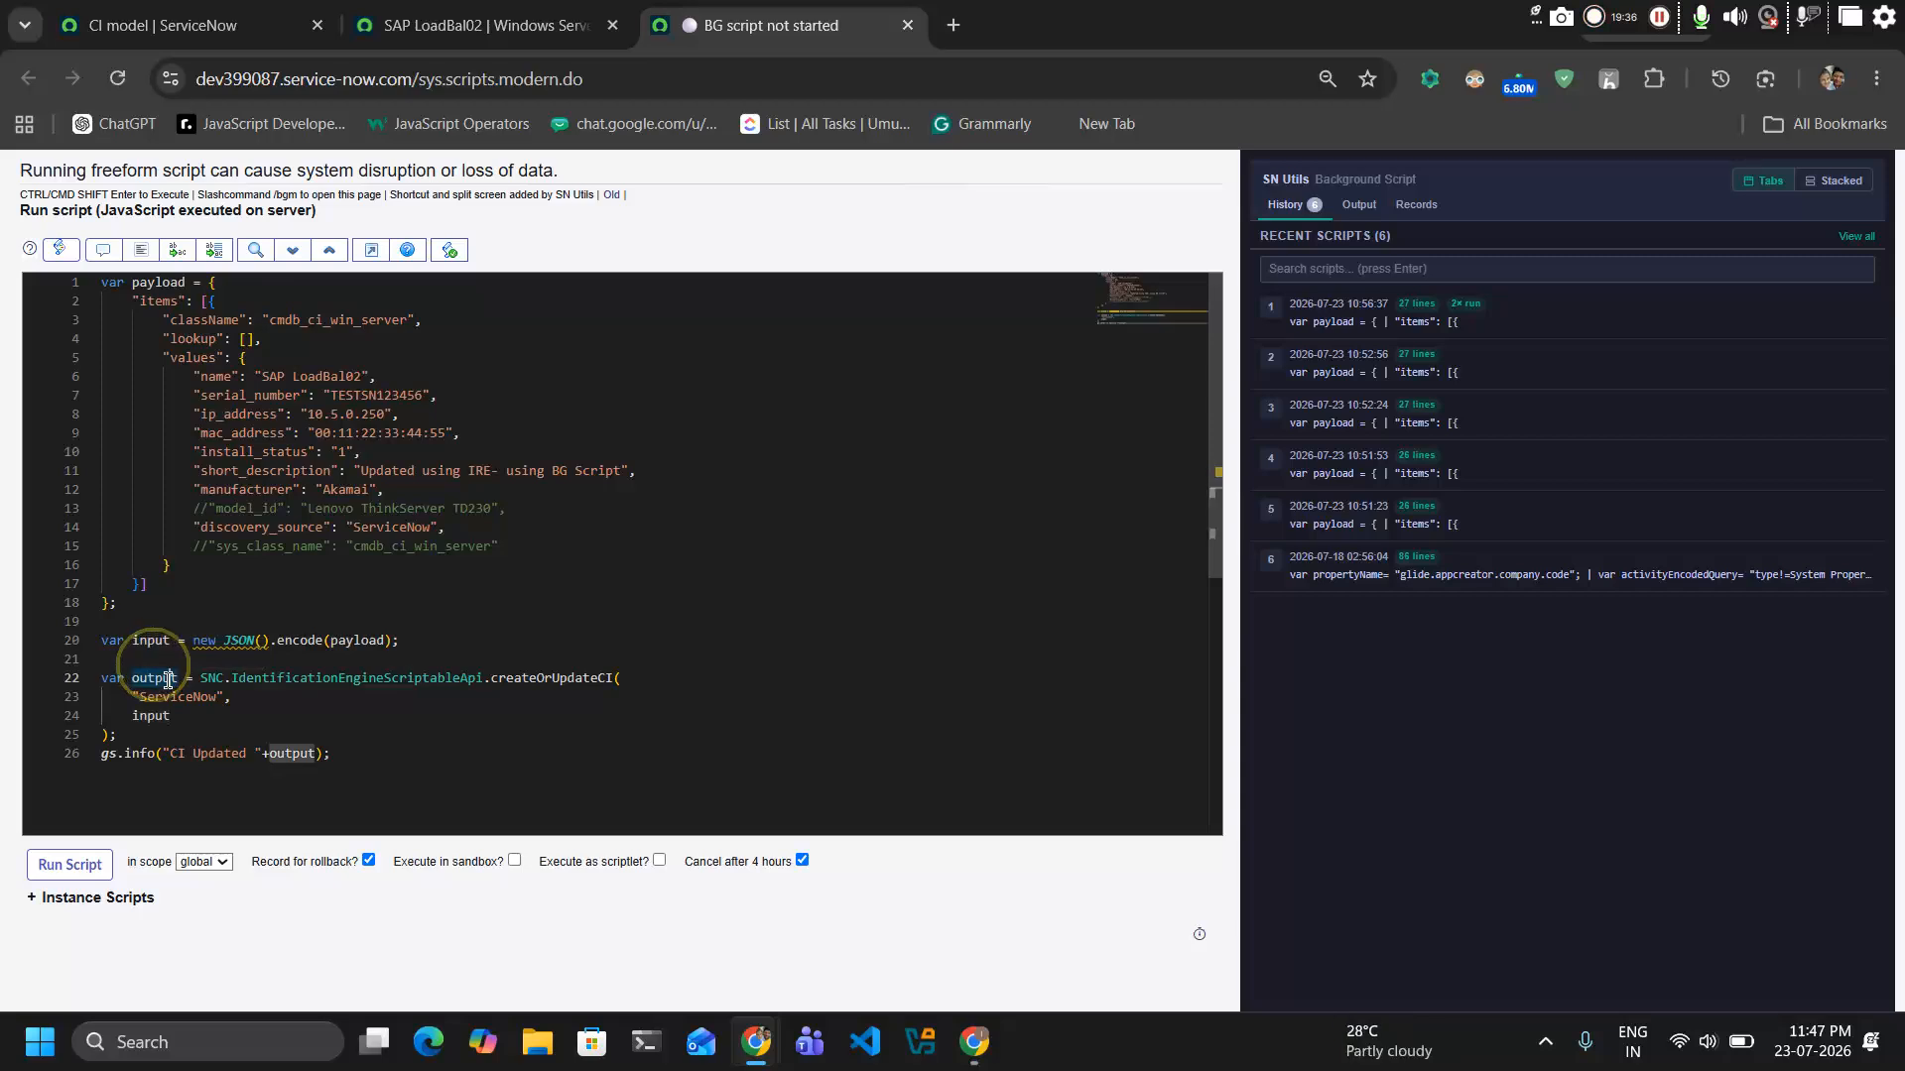
{"action": "double_click", "coordinate": [161, 679]}
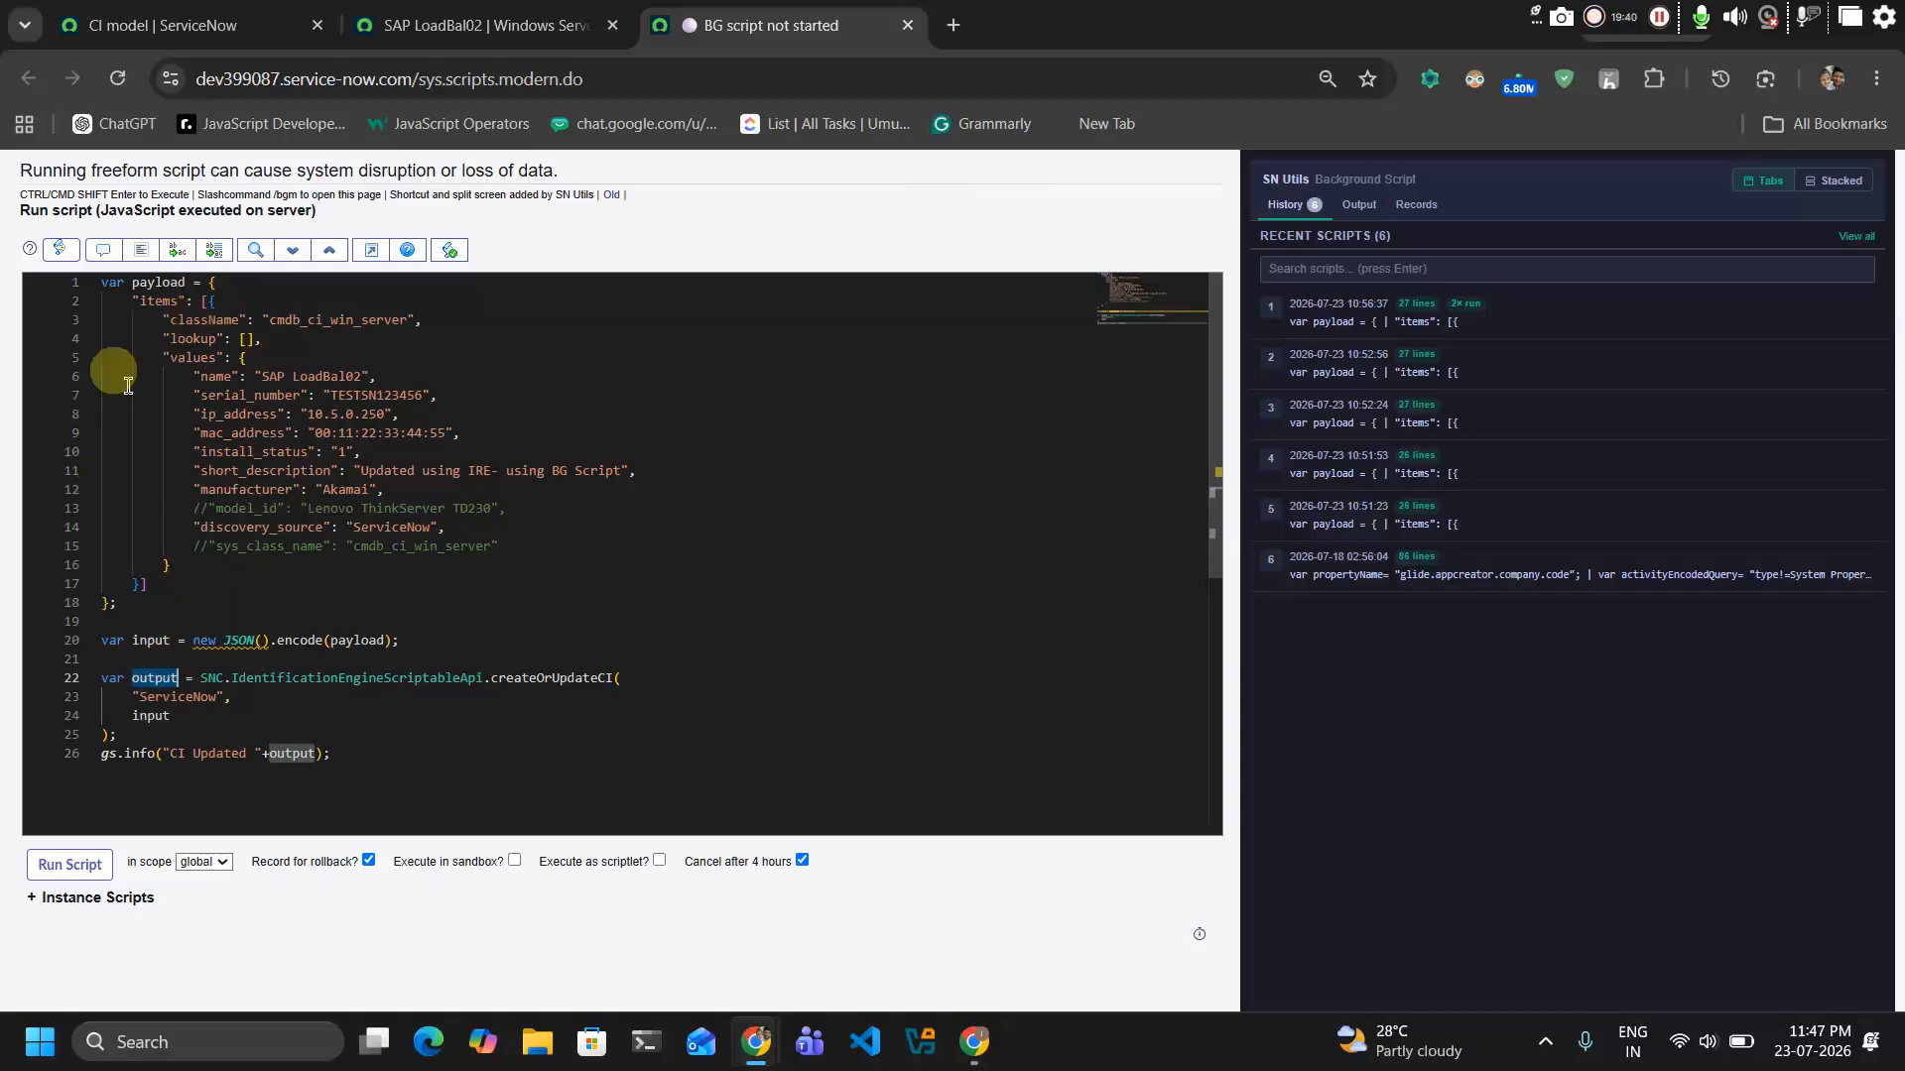
{"action": "left_click", "coordinate": [134, 619]}
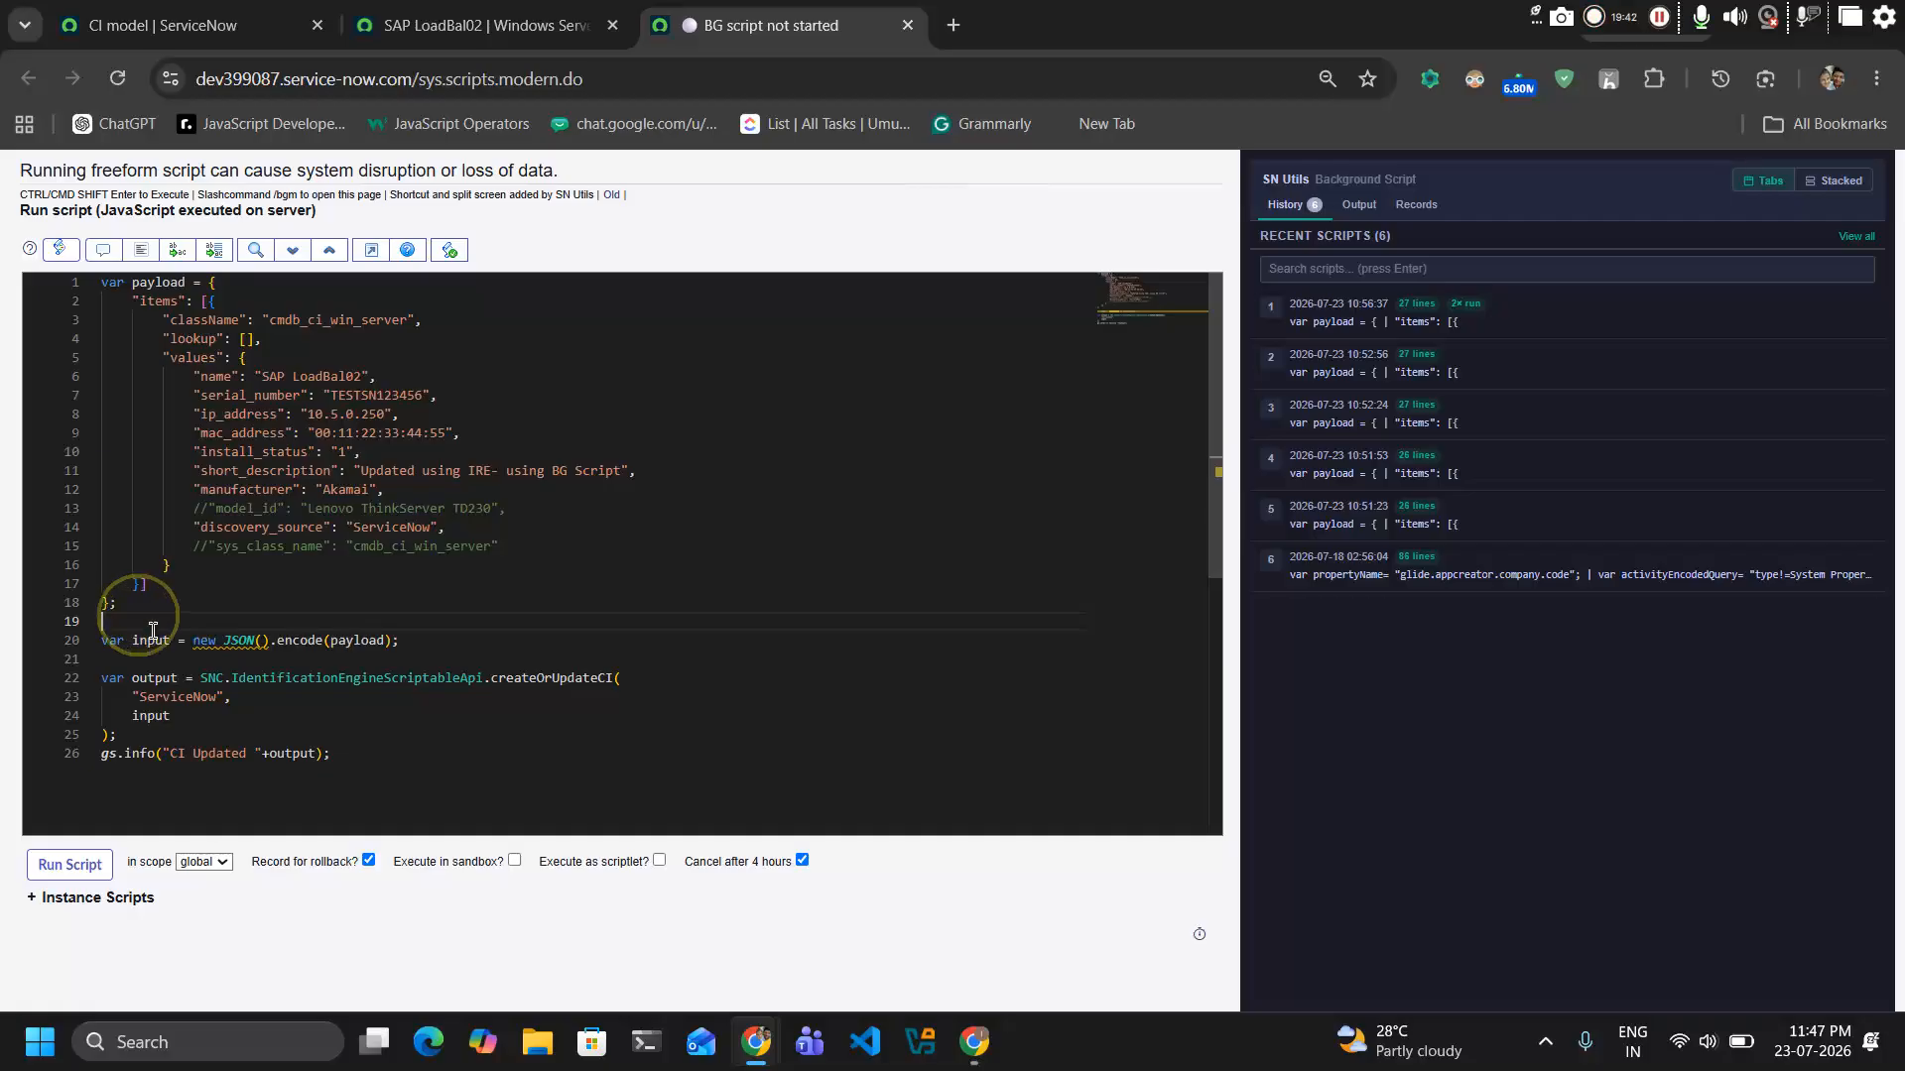
{"action": "double_click", "coordinate": [154, 678]}
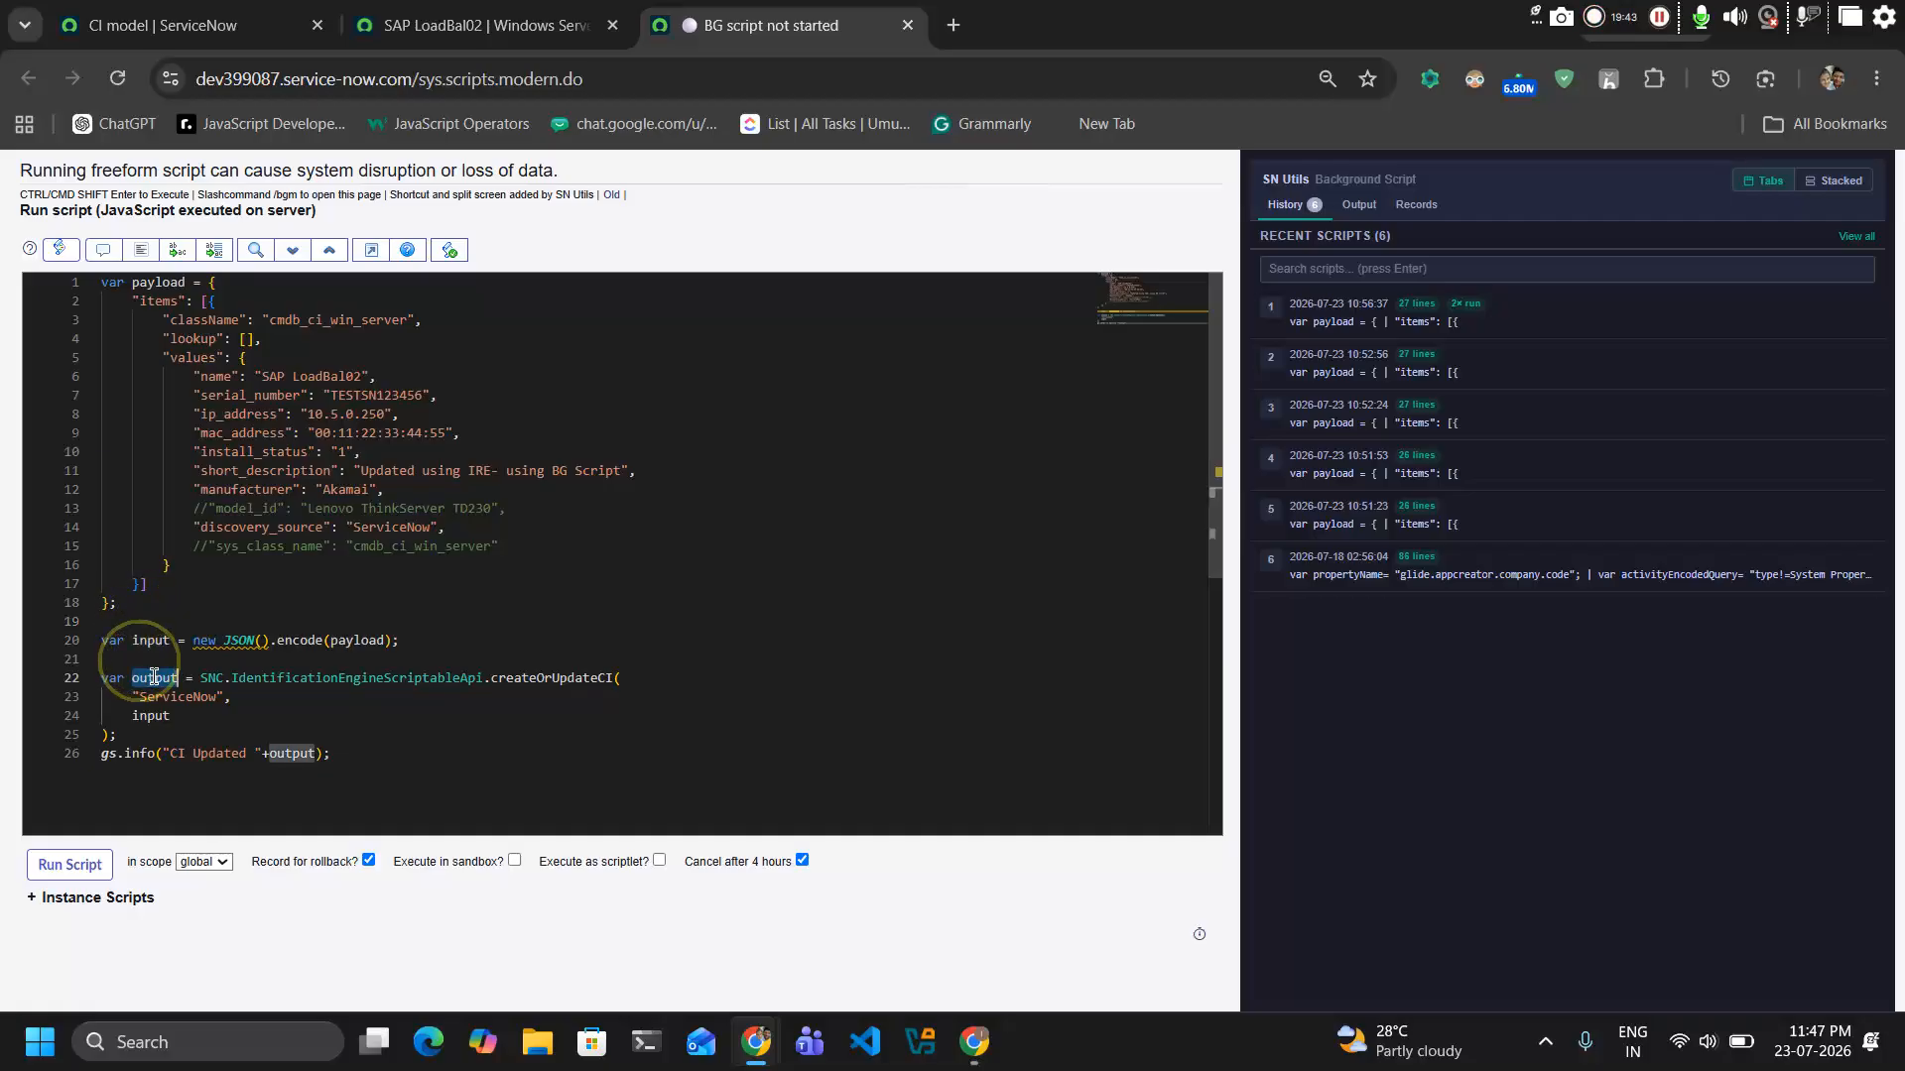
{"action": "double_click", "coordinate": [212, 677]}
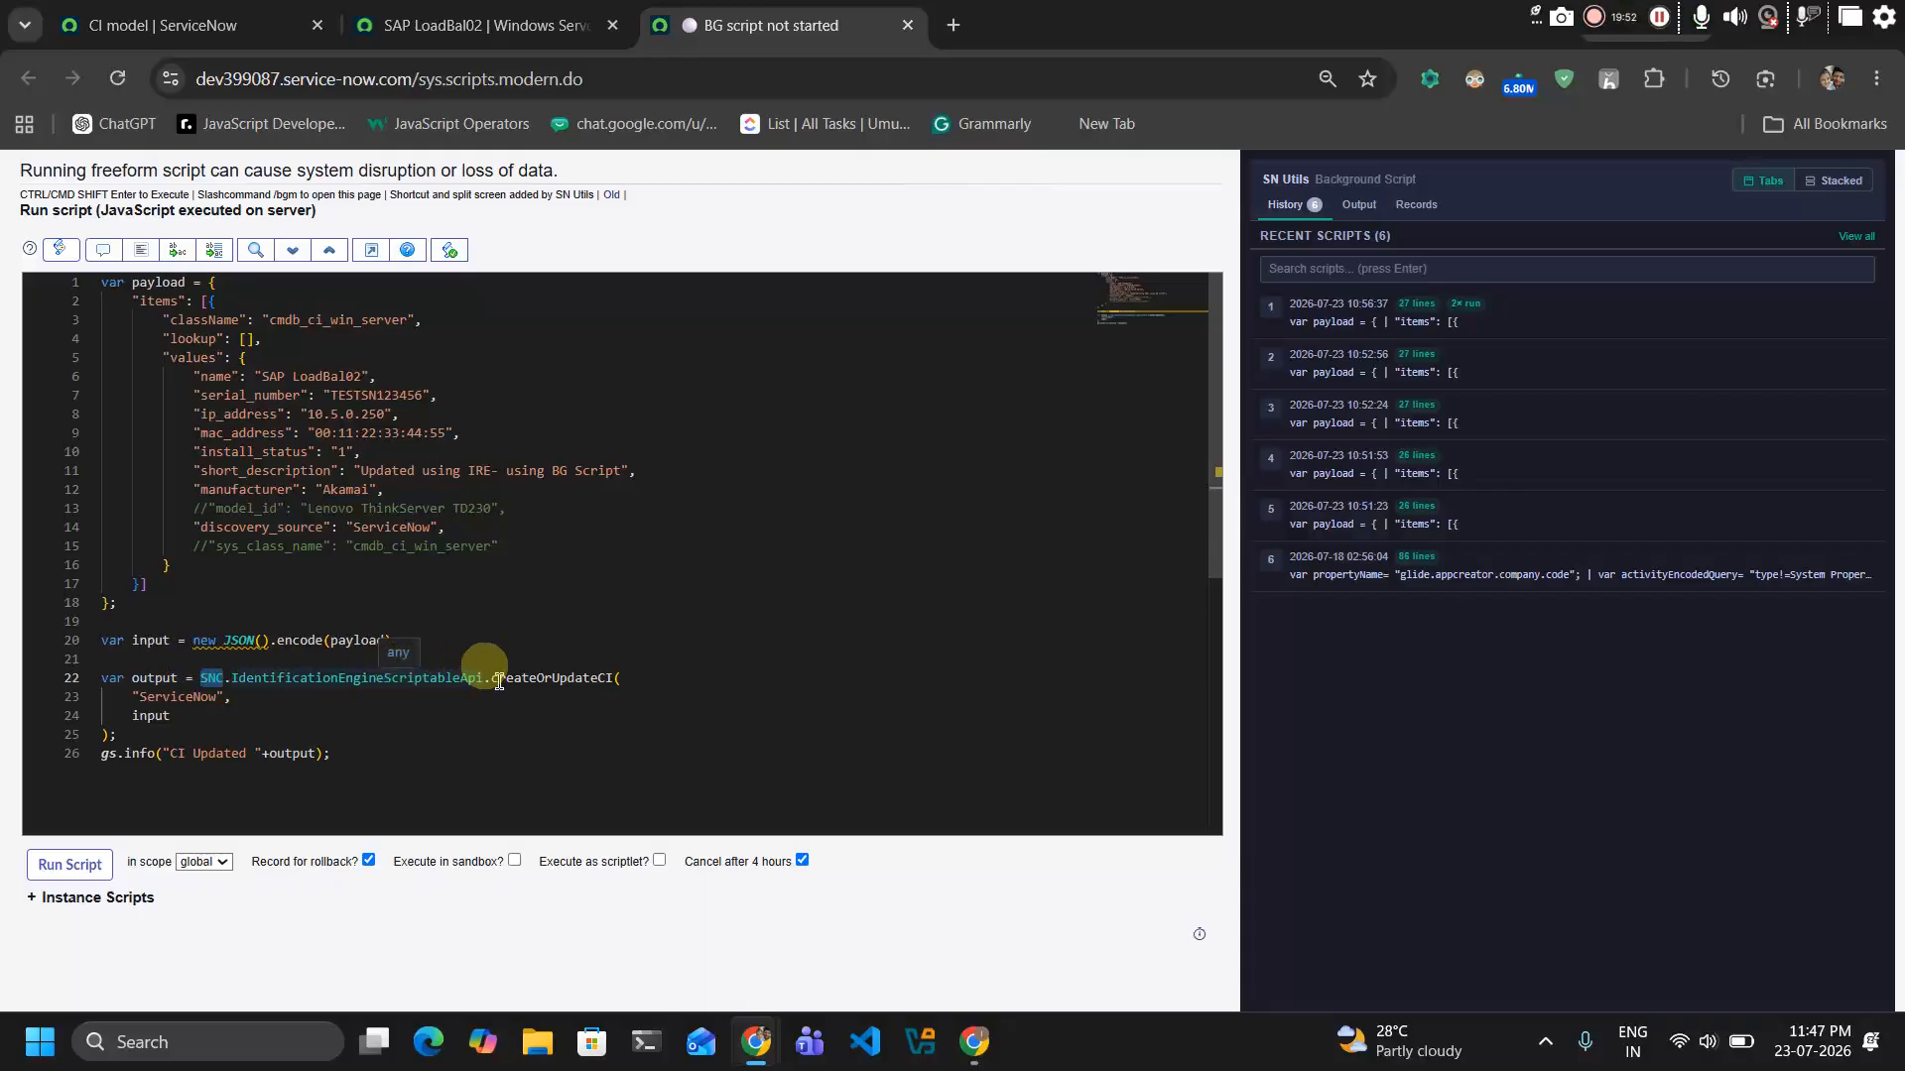
{"action": "left_click", "coordinate": [455, 679]}
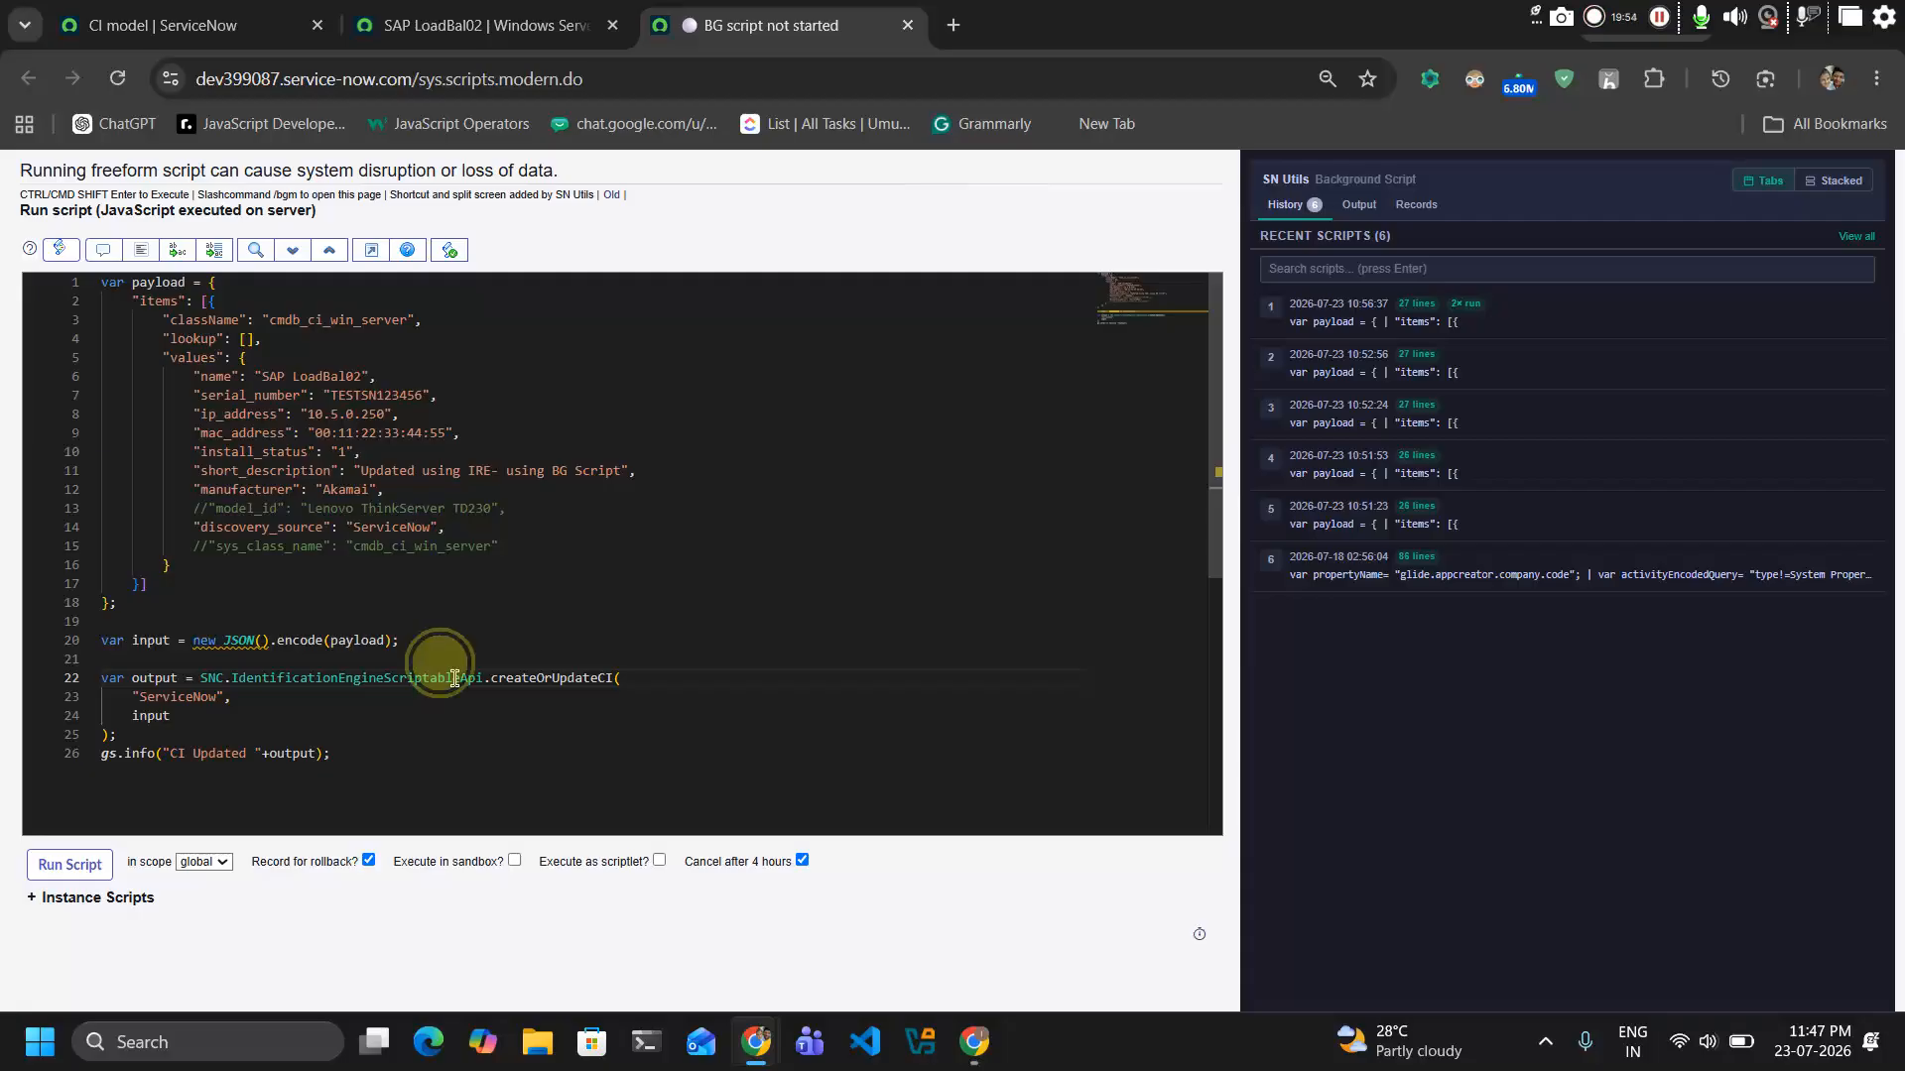
{"action": "double_click", "coordinate": [455, 679]}
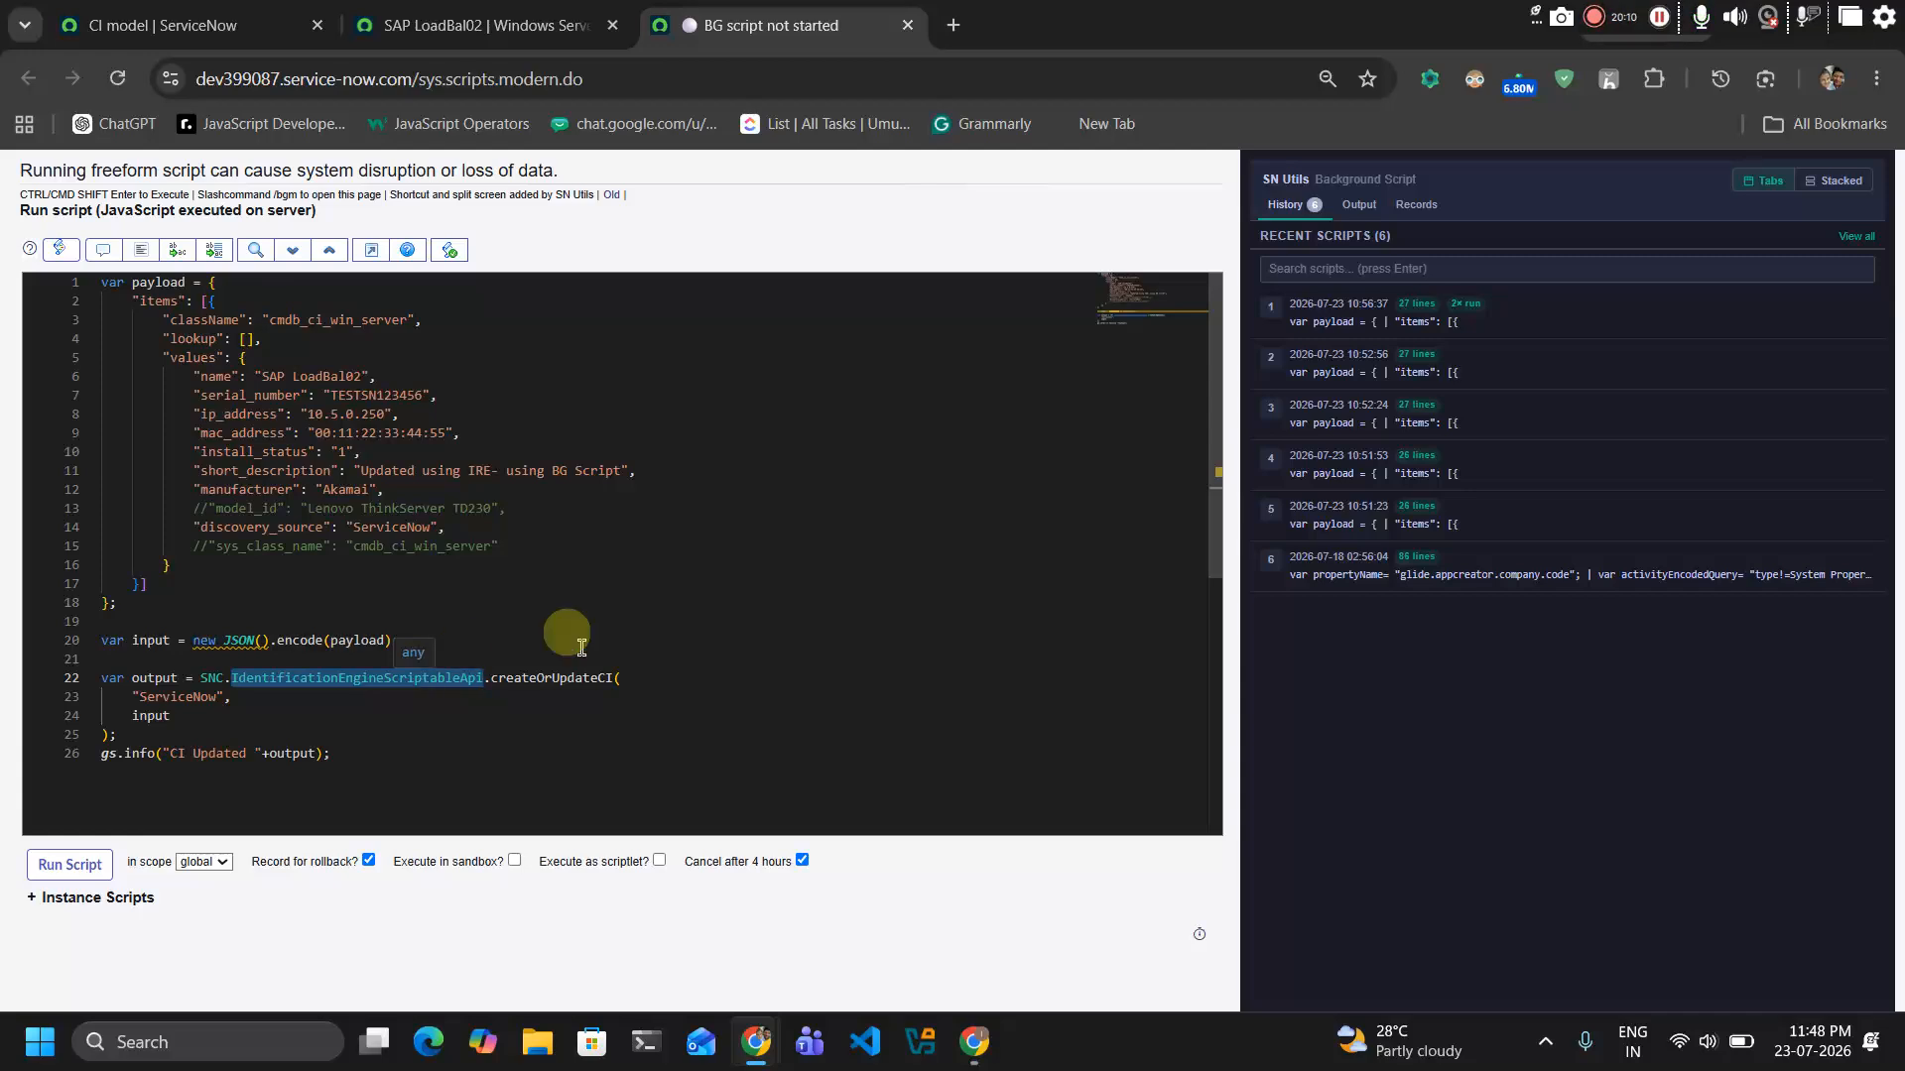
{"action": "left_click", "coordinate": [561, 682]}
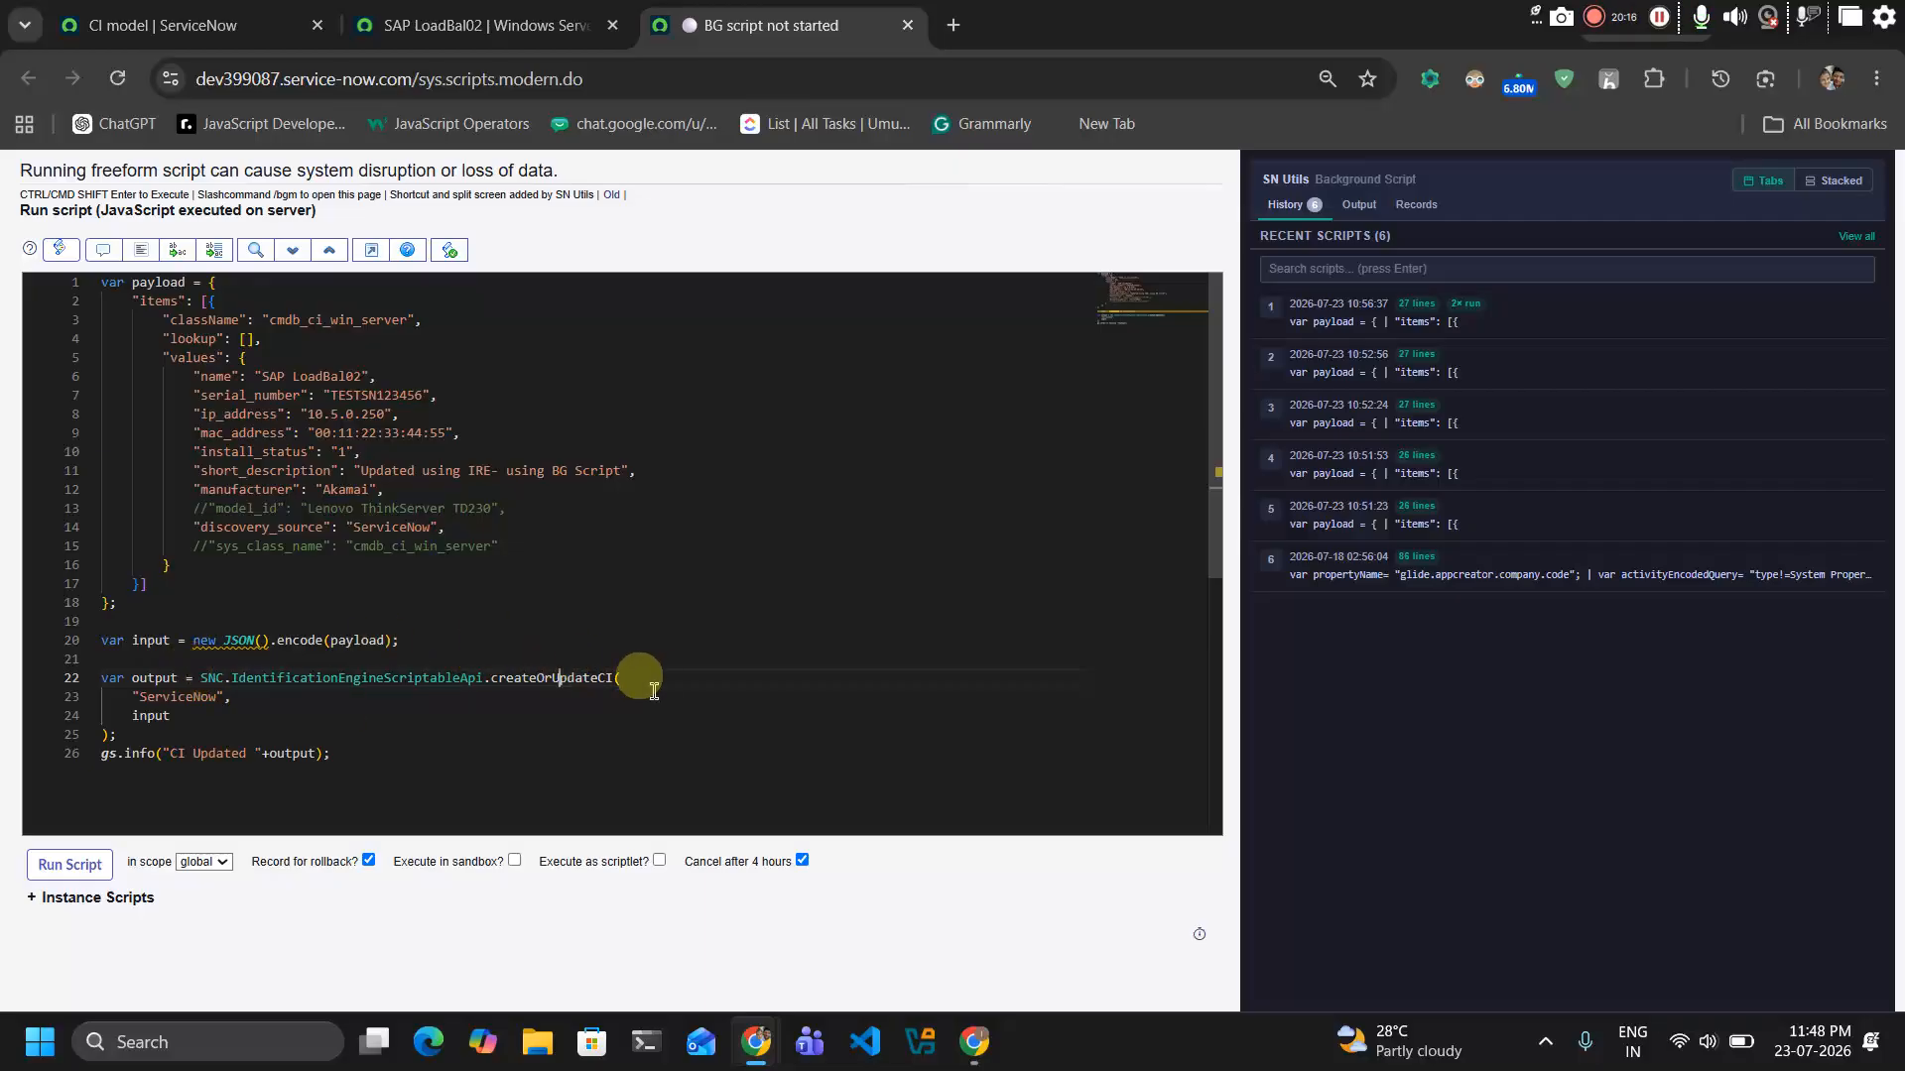
Examine the createOrUpdateCI call's "ServiceNow" source and input arguments, and the closing gs.info output line
{"action": "left_click", "coordinate": [625, 677]}
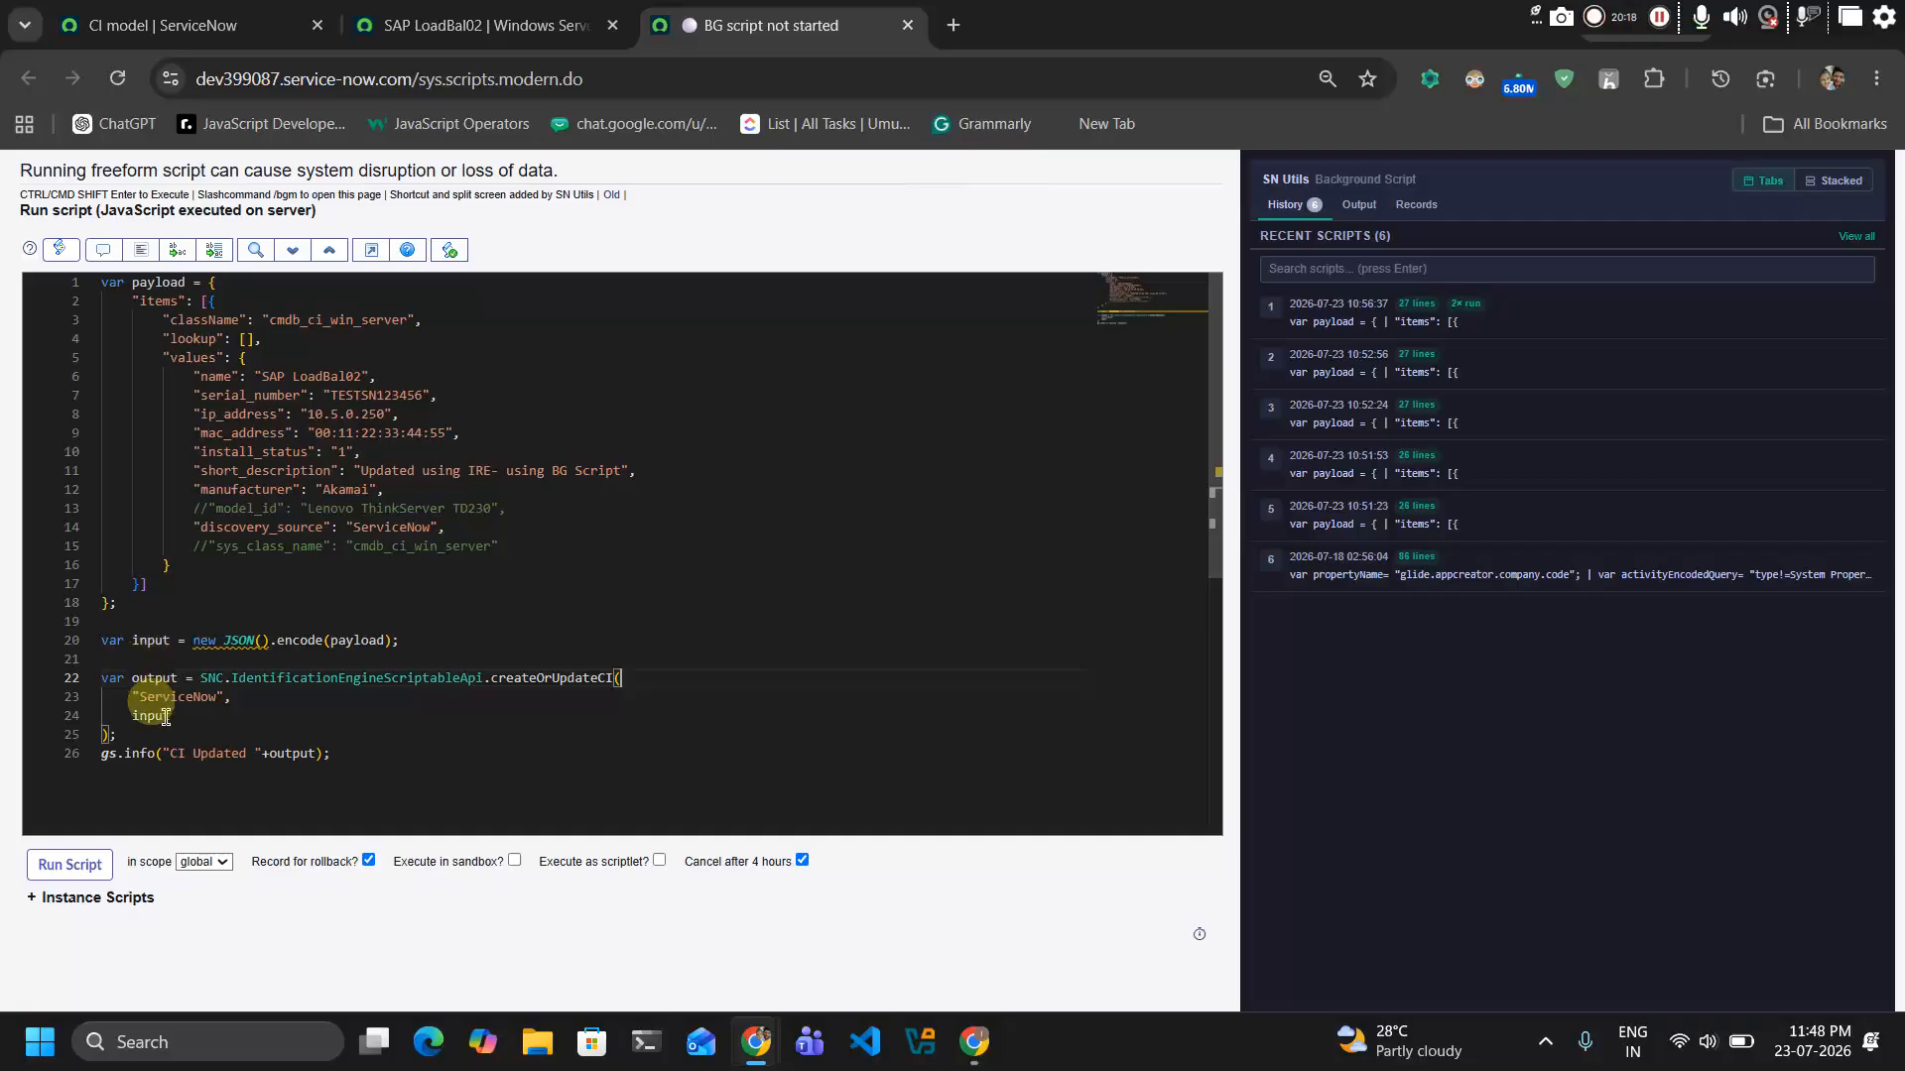
{"action": "double_click", "coordinate": [187, 695]}
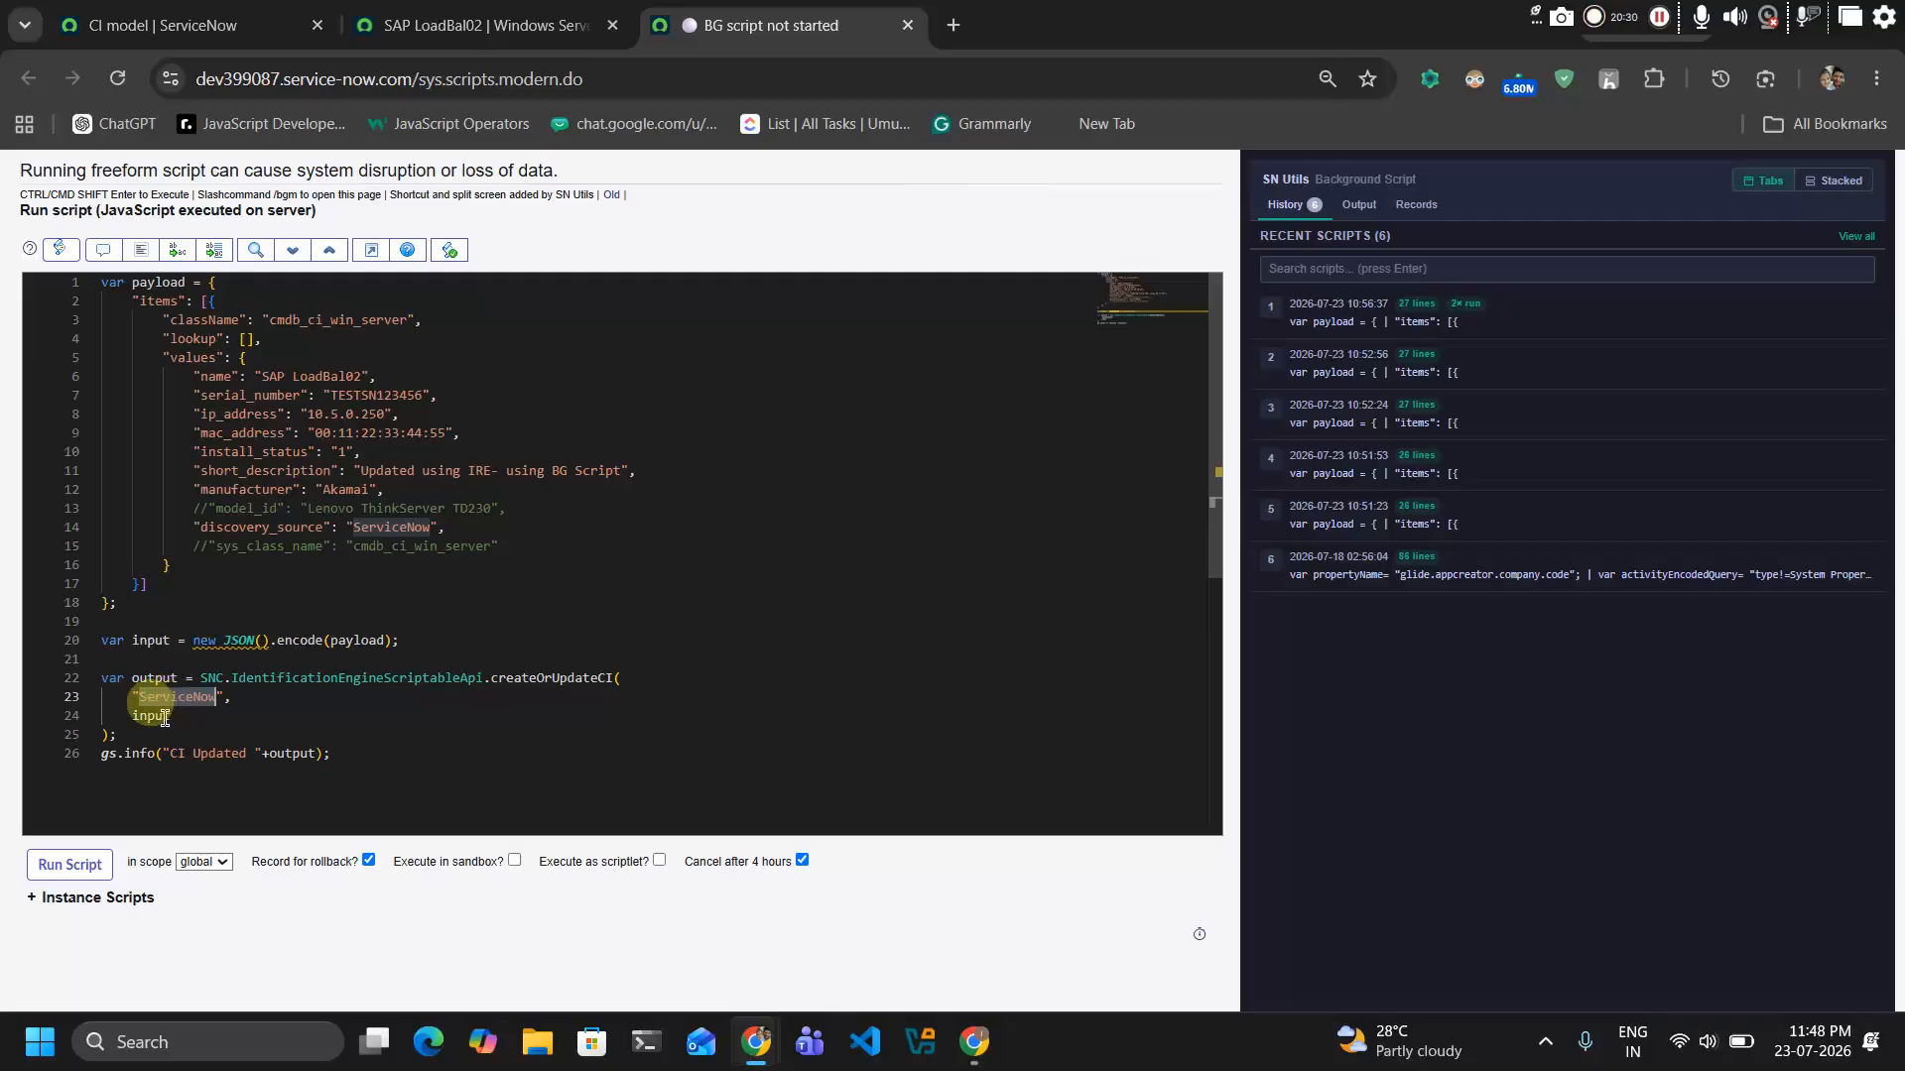
{"action": "left_click", "coordinate": [195, 720]}
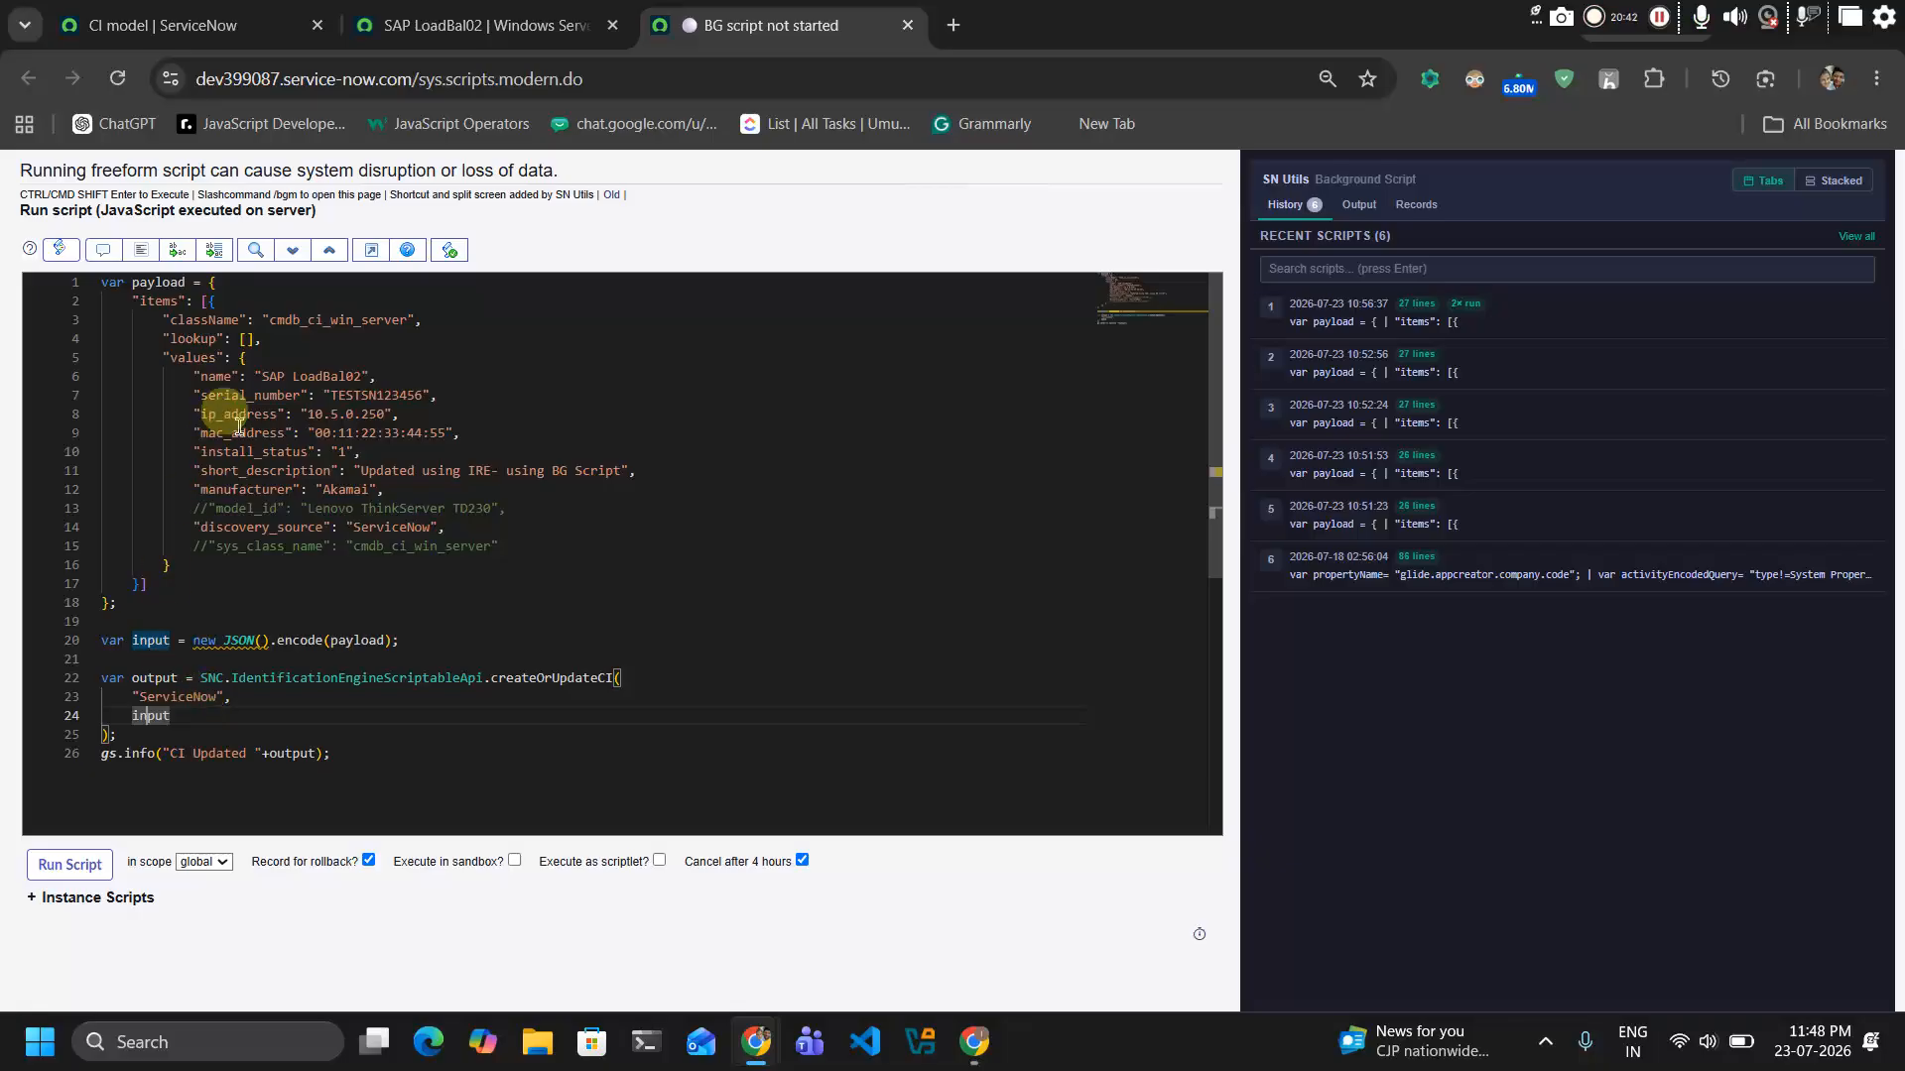
{"action": "left_click", "coordinate": [163, 737]}
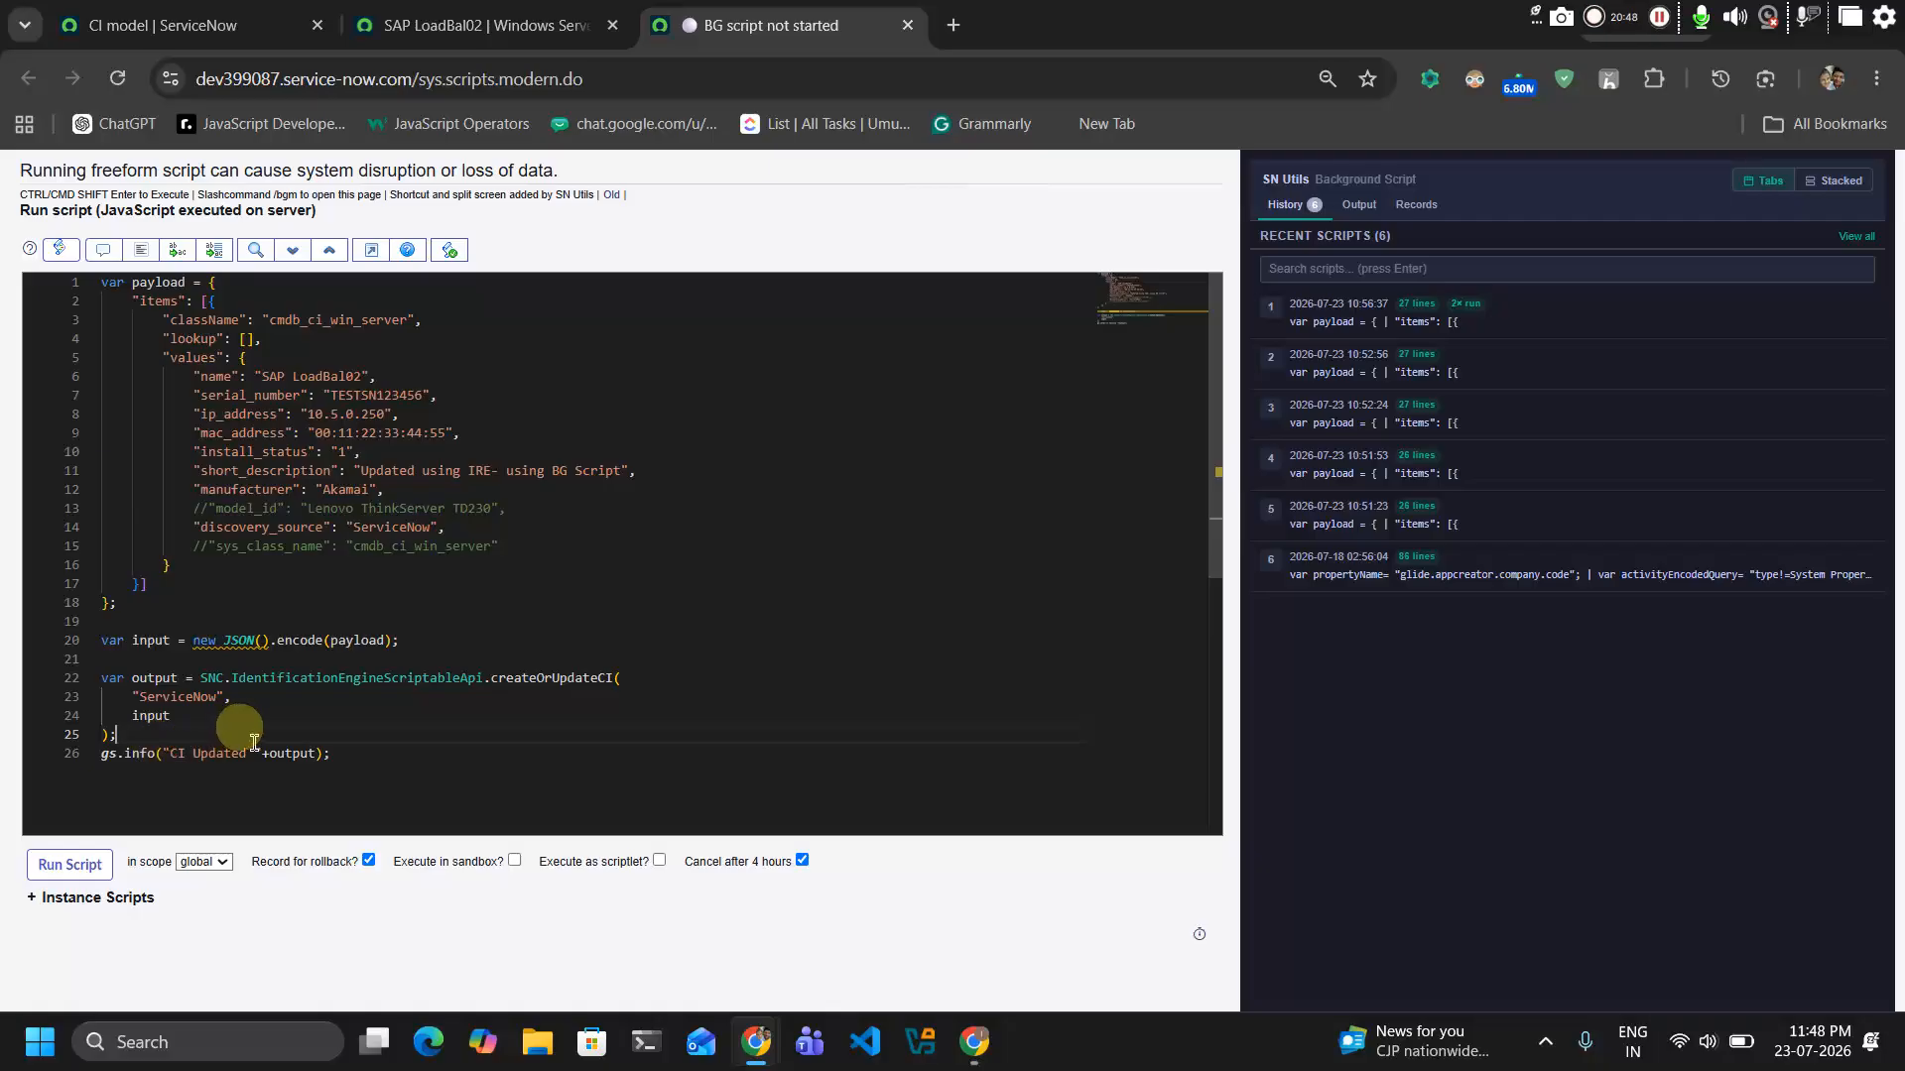
{"action": "left_click", "coordinate": [329, 756]}
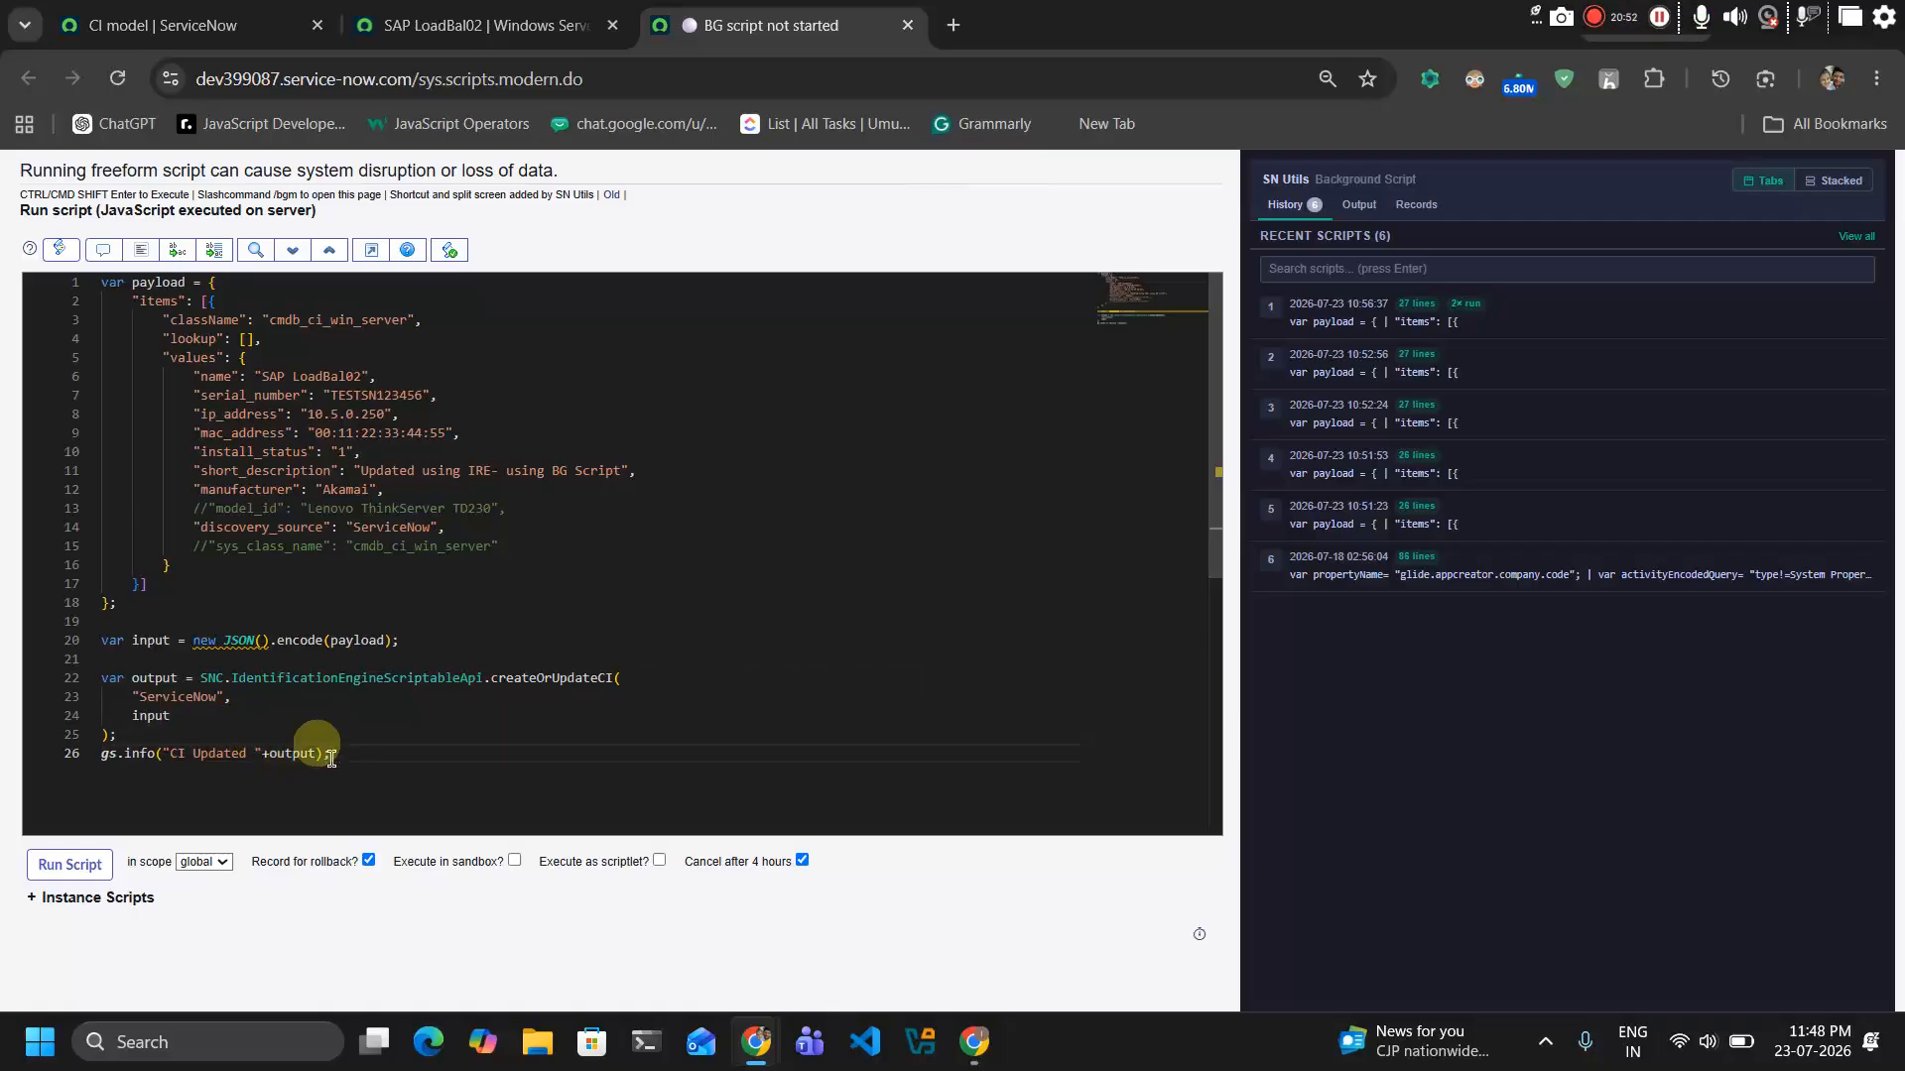
Review the SAP LoadBal02 record, followed by the Windows Server class's identification rule and reconciliation rules
{"action": "left_click", "coordinate": [402, 25]}
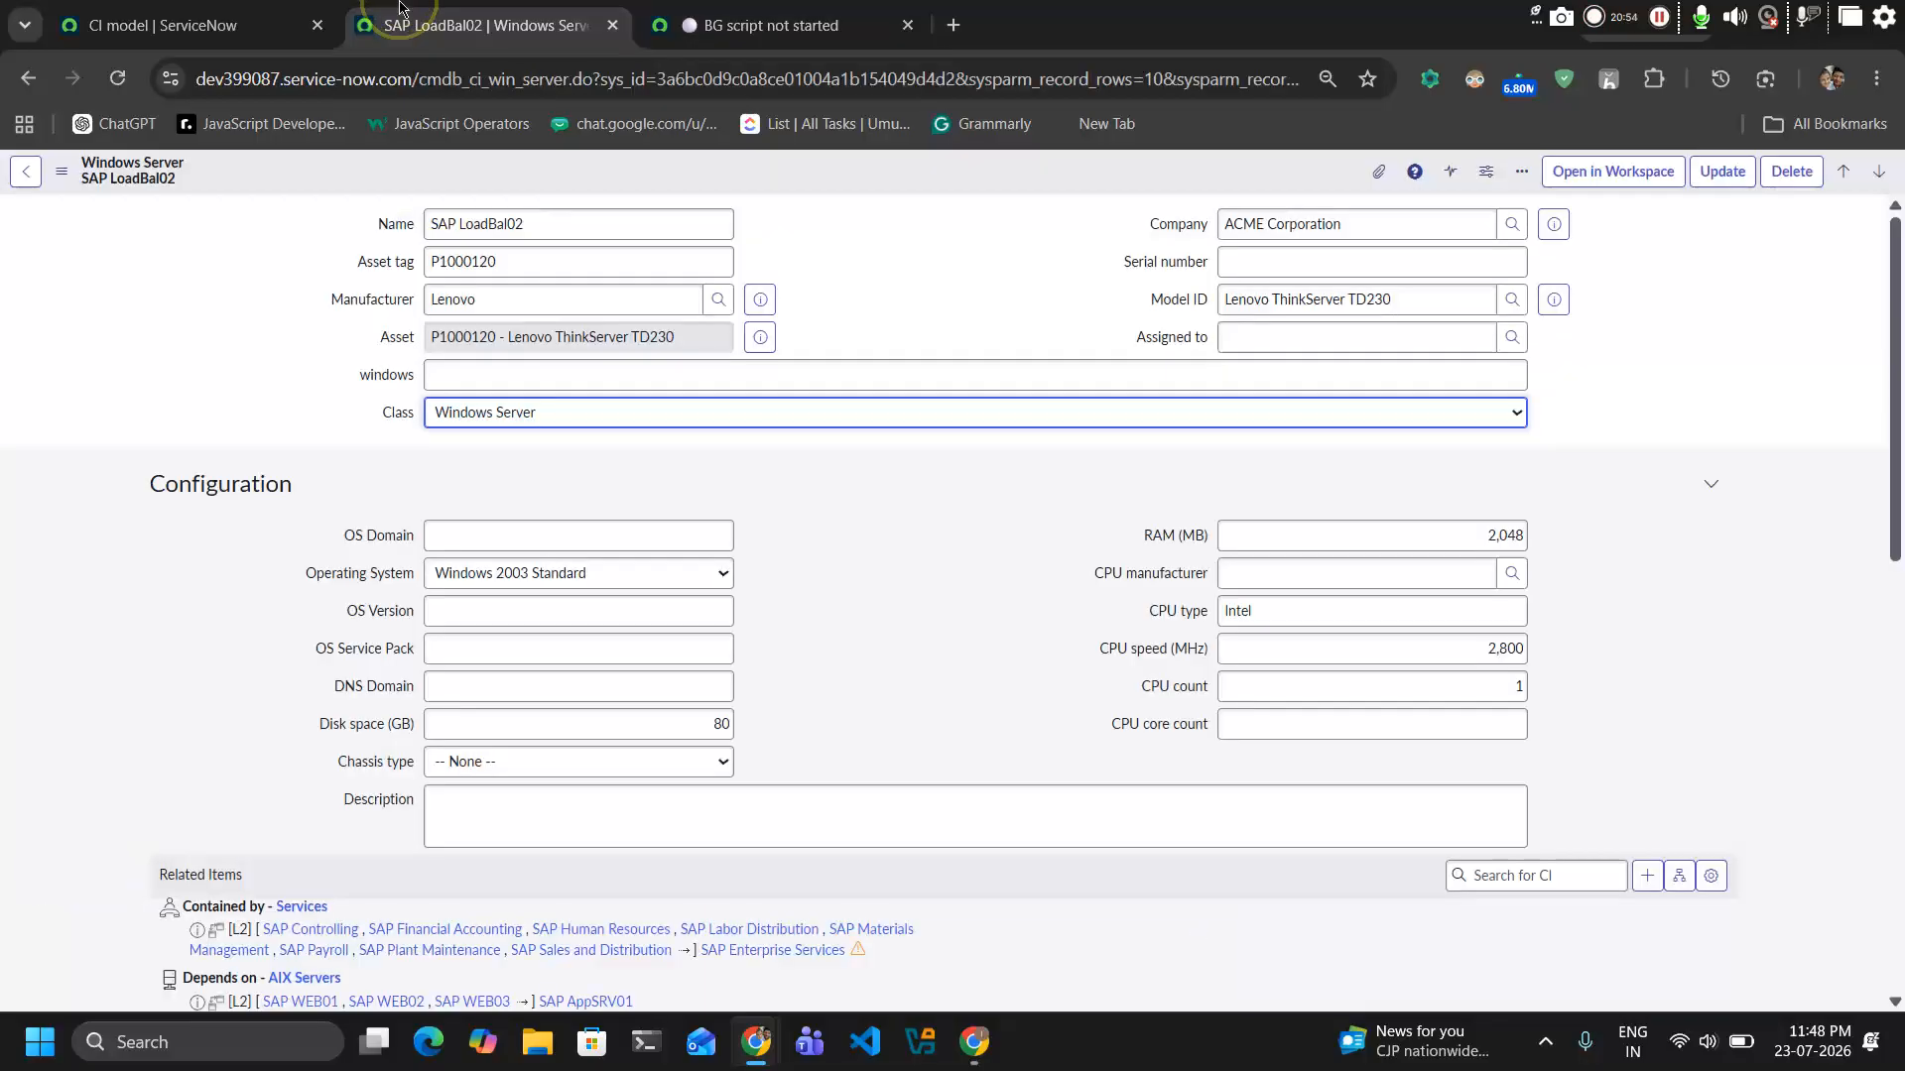
{"action": "left_click", "coordinate": [188, 25]}
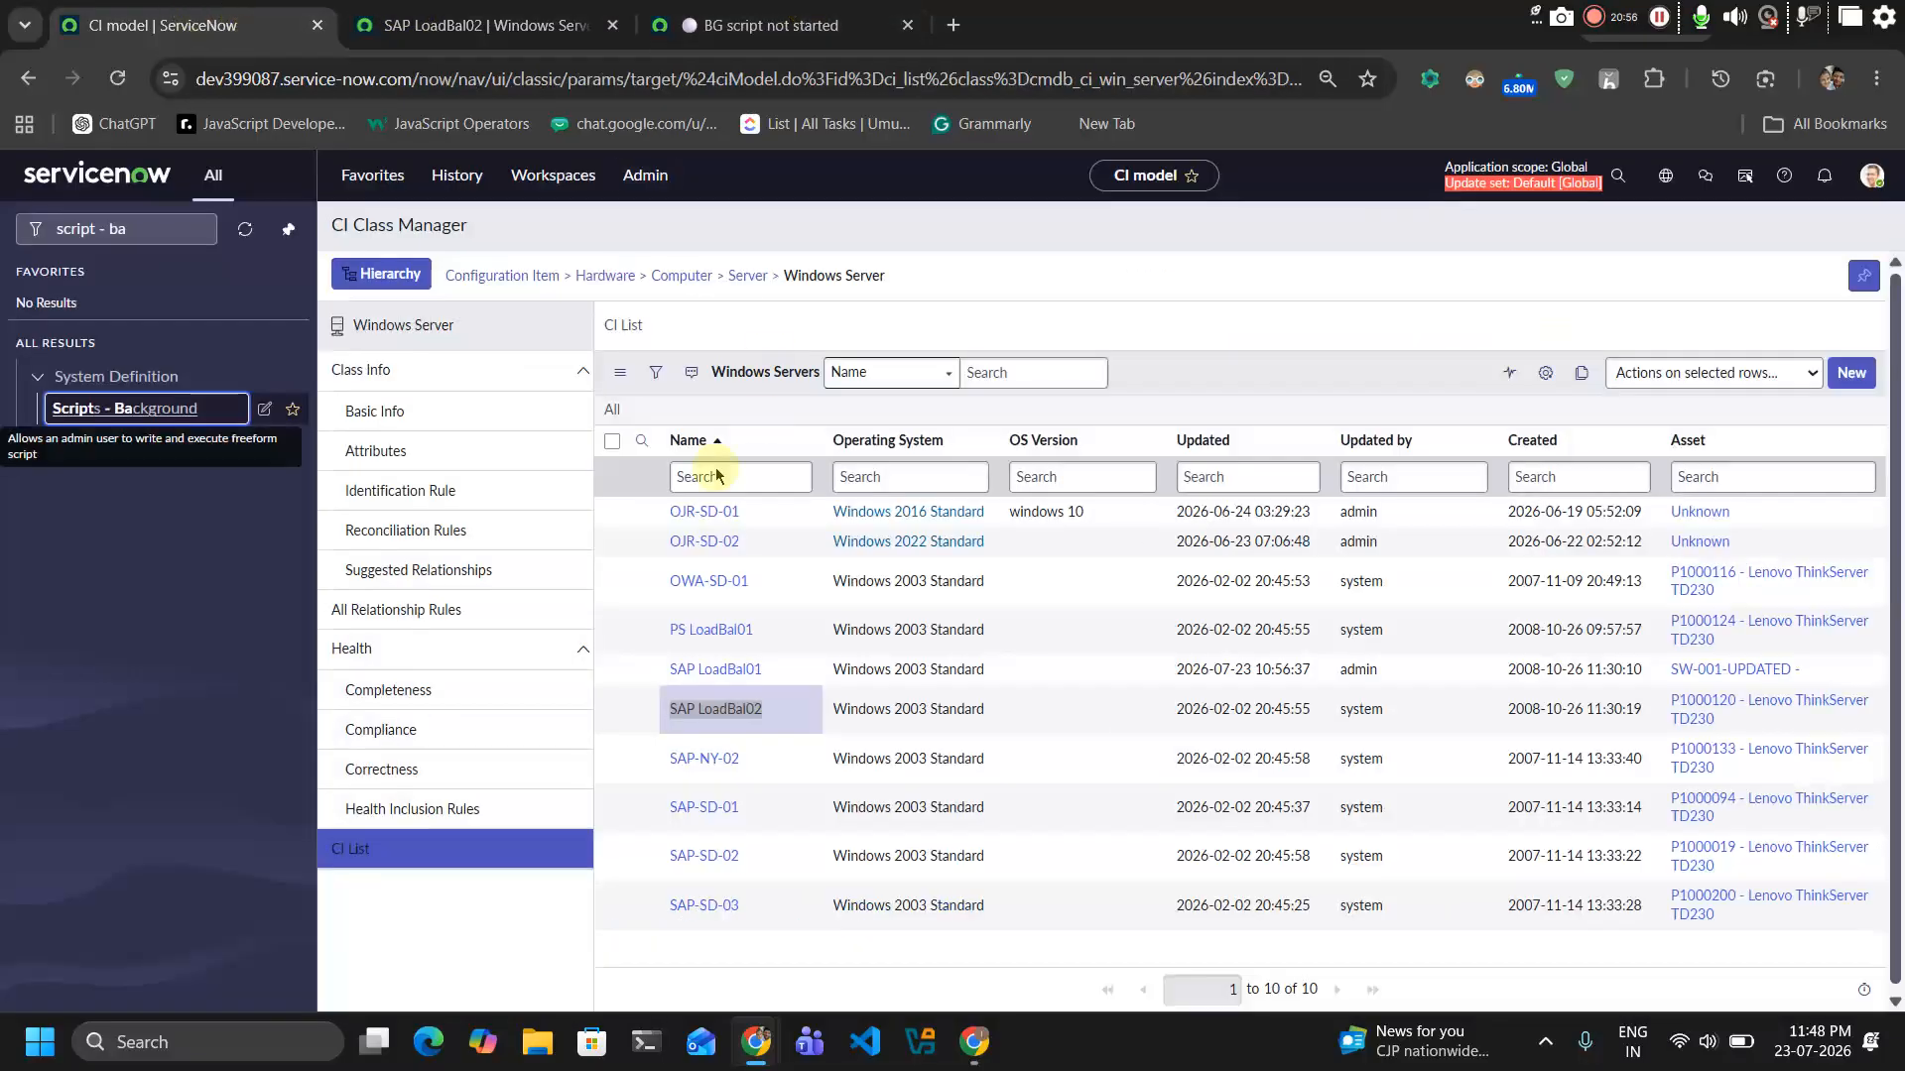
{"action": "left_click", "coordinate": [494, 503]}
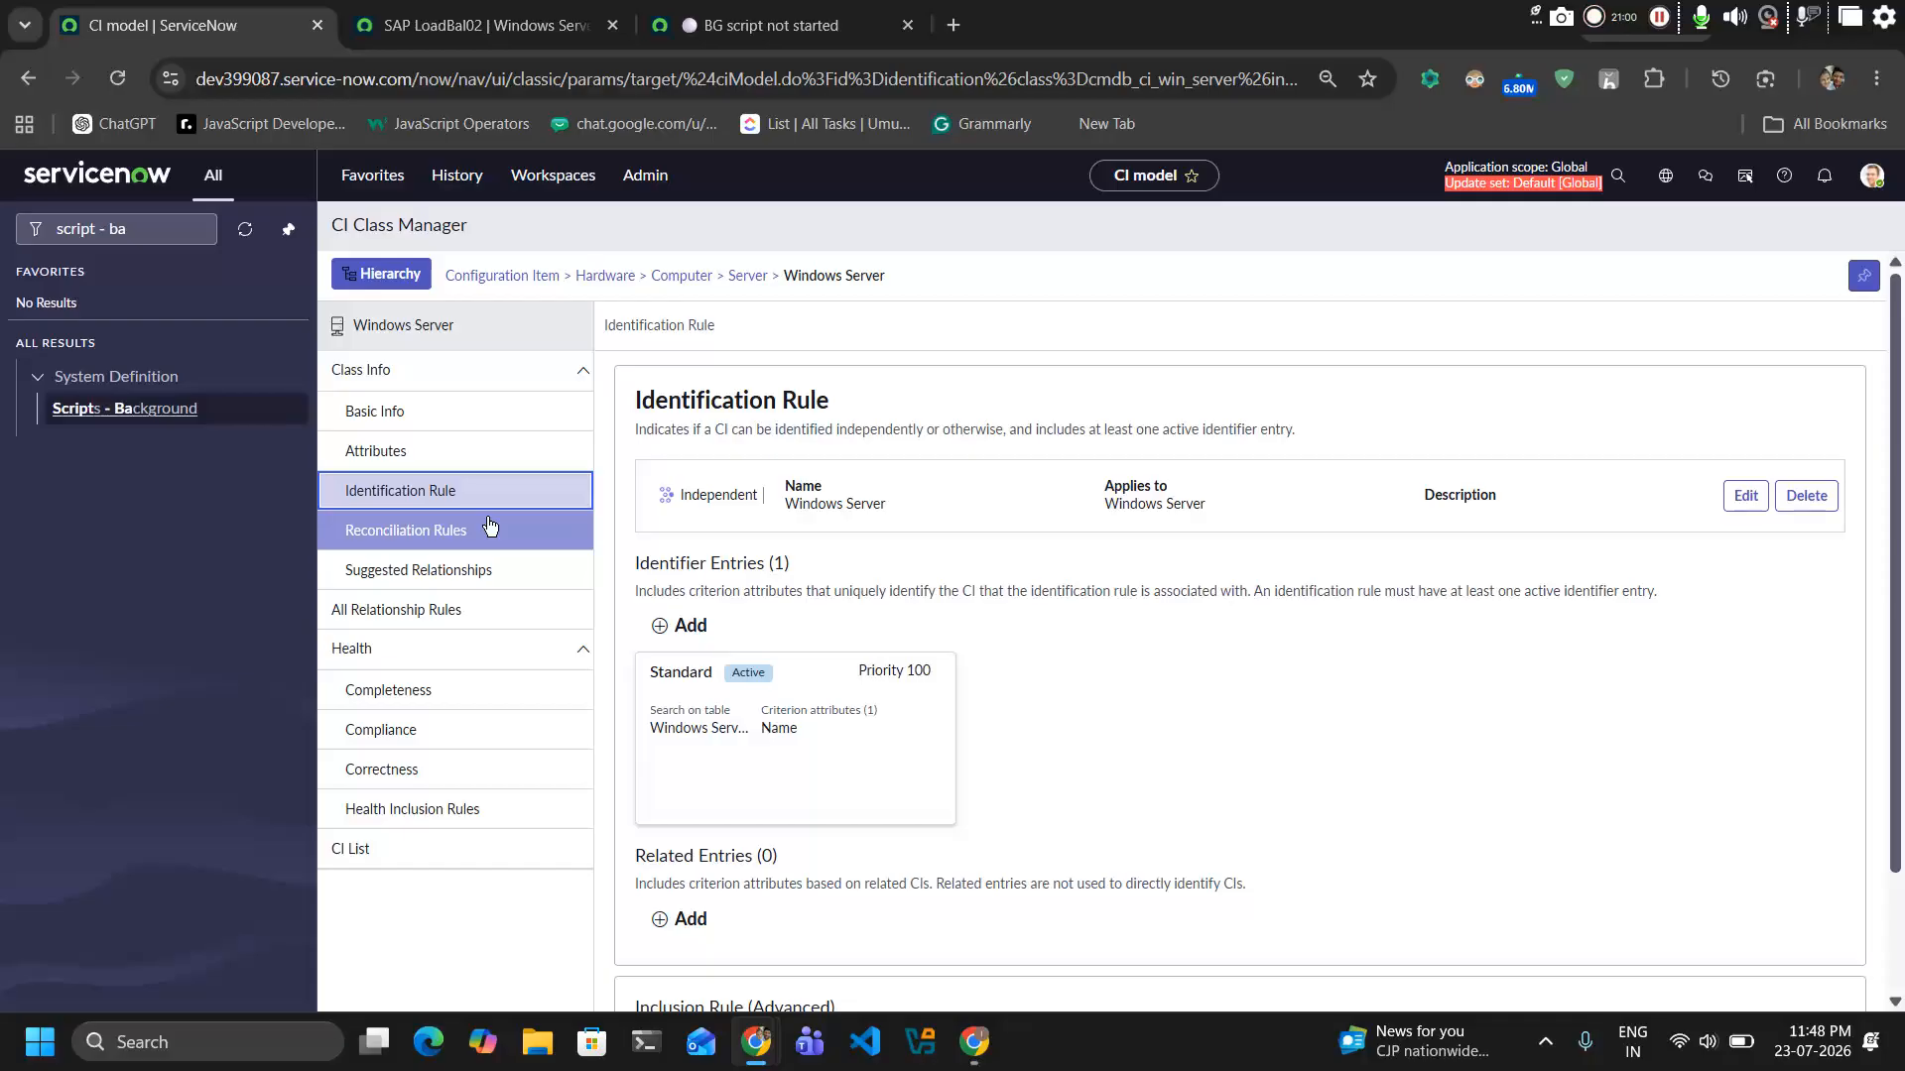
{"action": "left_click", "coordinate": [466, 530]}
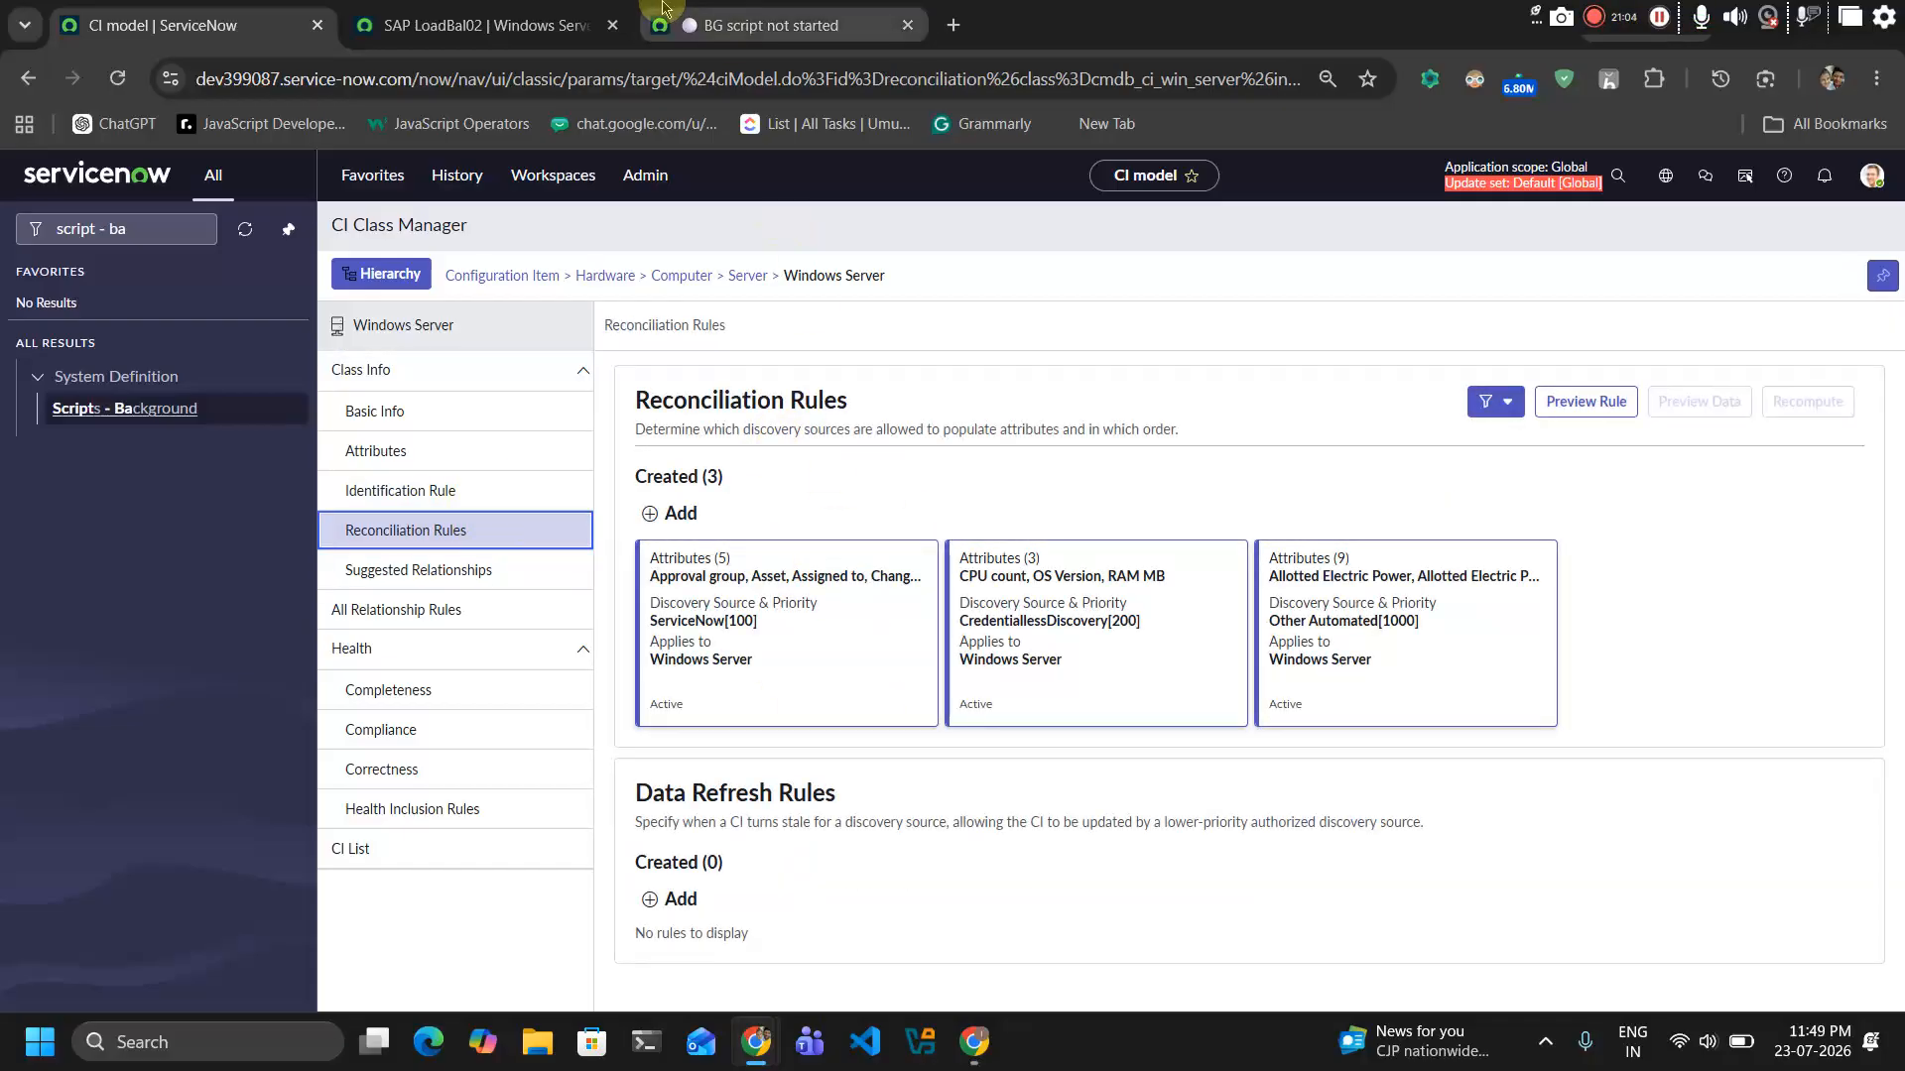
Return to the background script, check the payload's discovery source, and run the script to update SAP LoadBal02
{"action": "key", "text": "ctrl+Tab"}
{"action": "key", "text": "ctrl+Tab"}
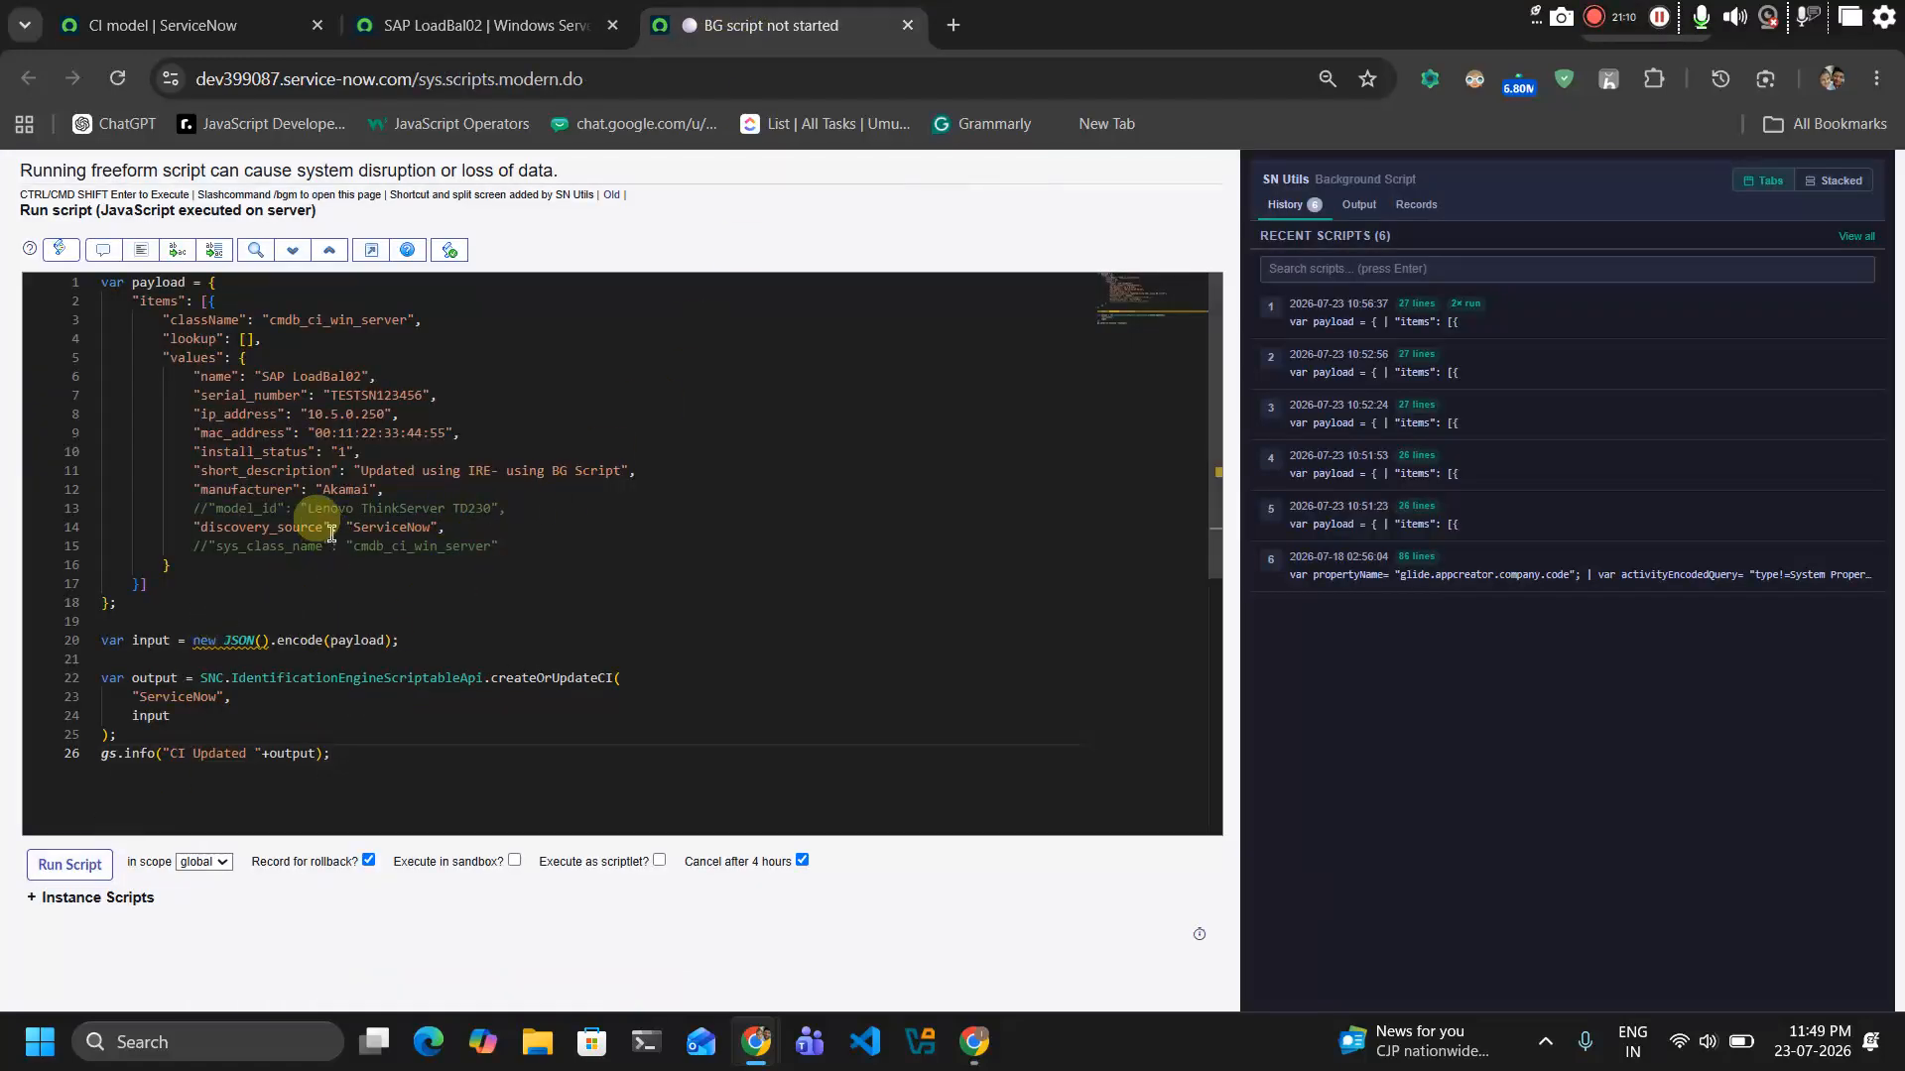
{"action": "double_click", "coordinate": [426, 528]}
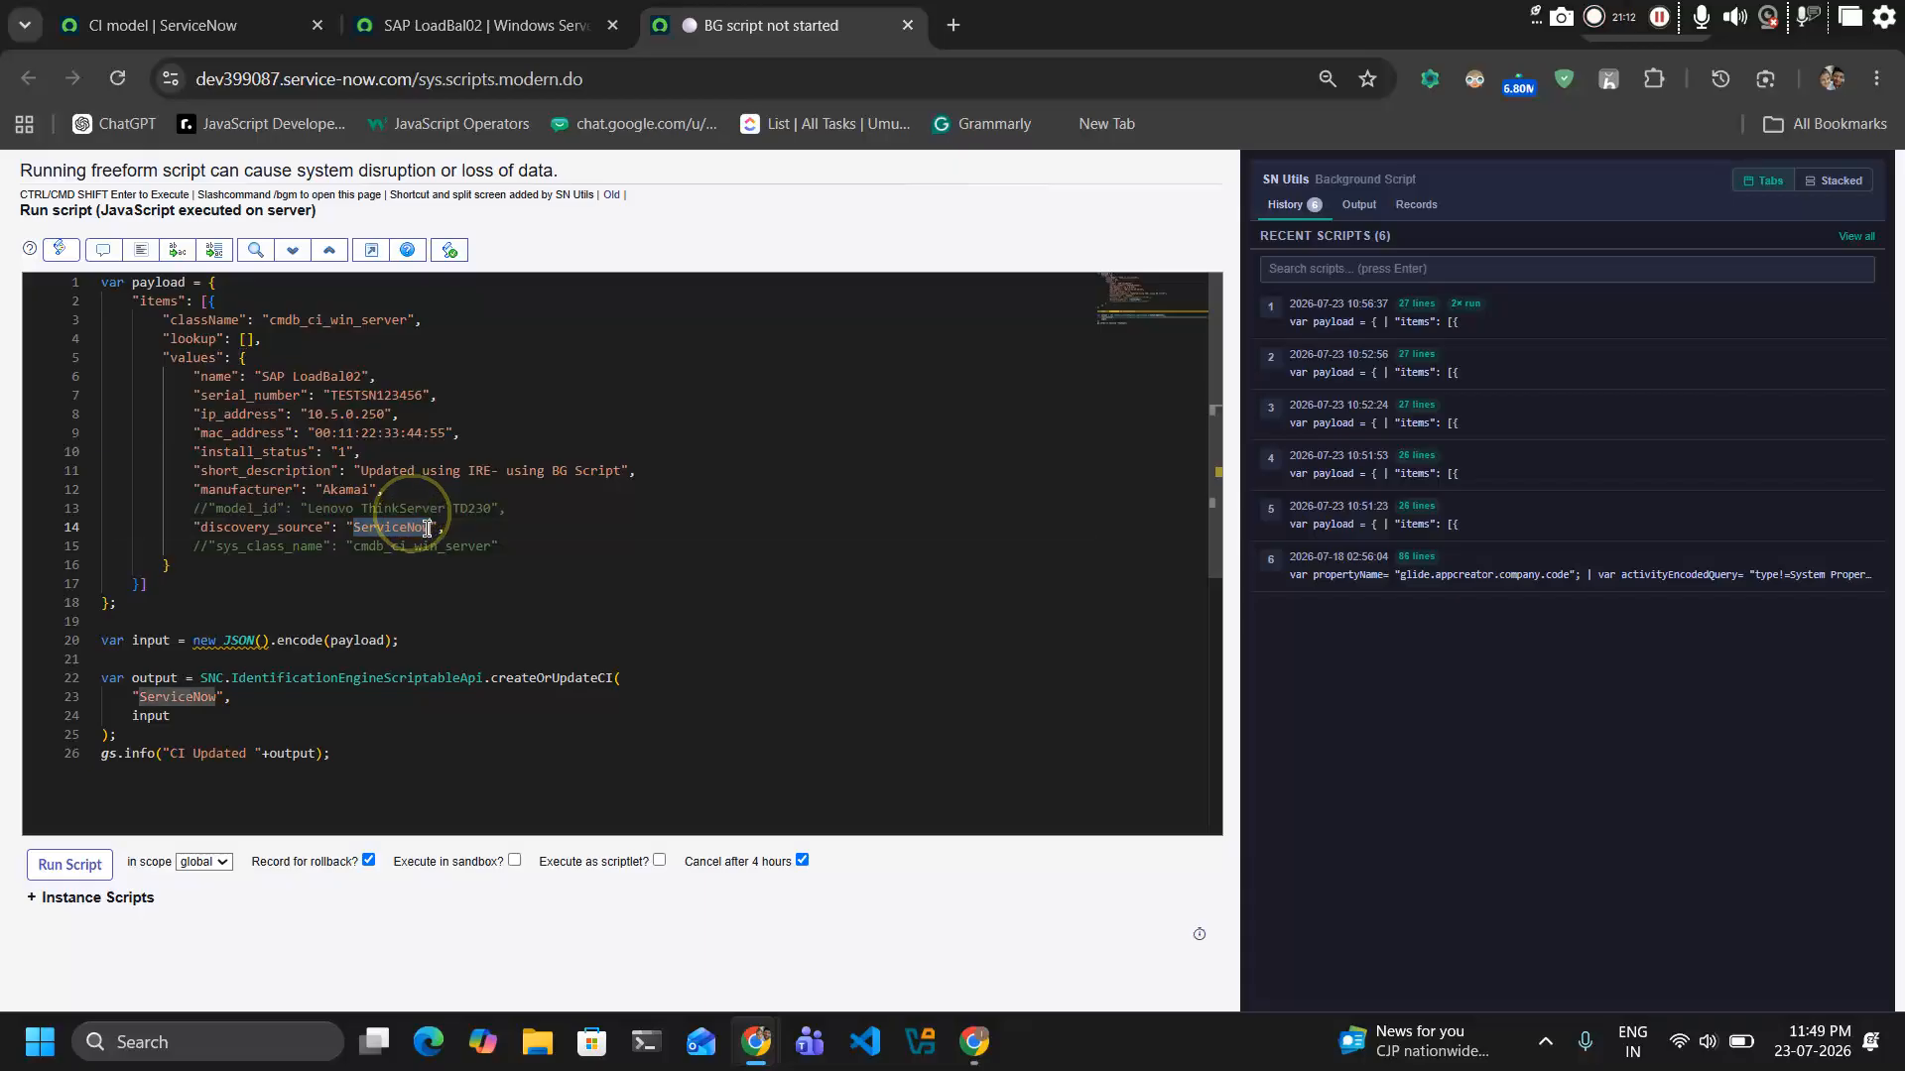
{"action": "left_click", "coordinate": [69, 865]}
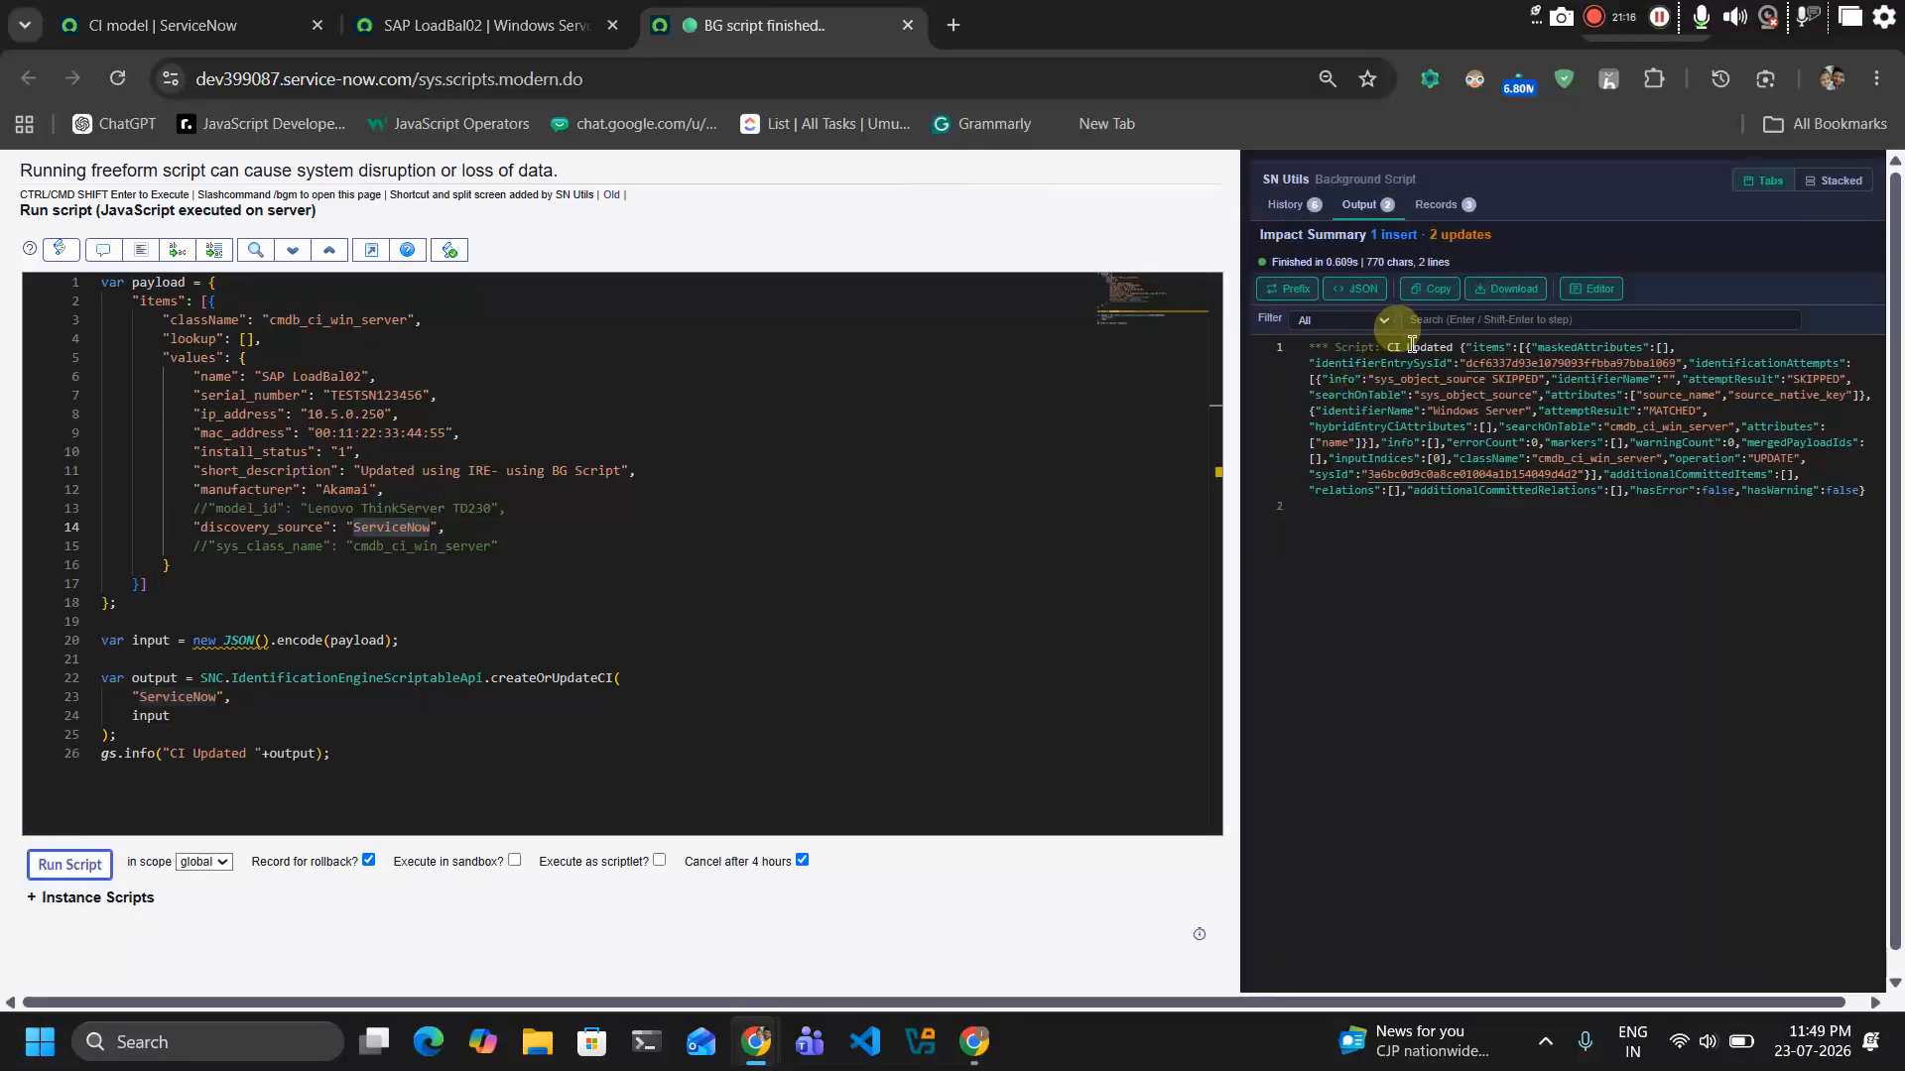
{"action": "double_click", "coordinate": [1424, 348]}
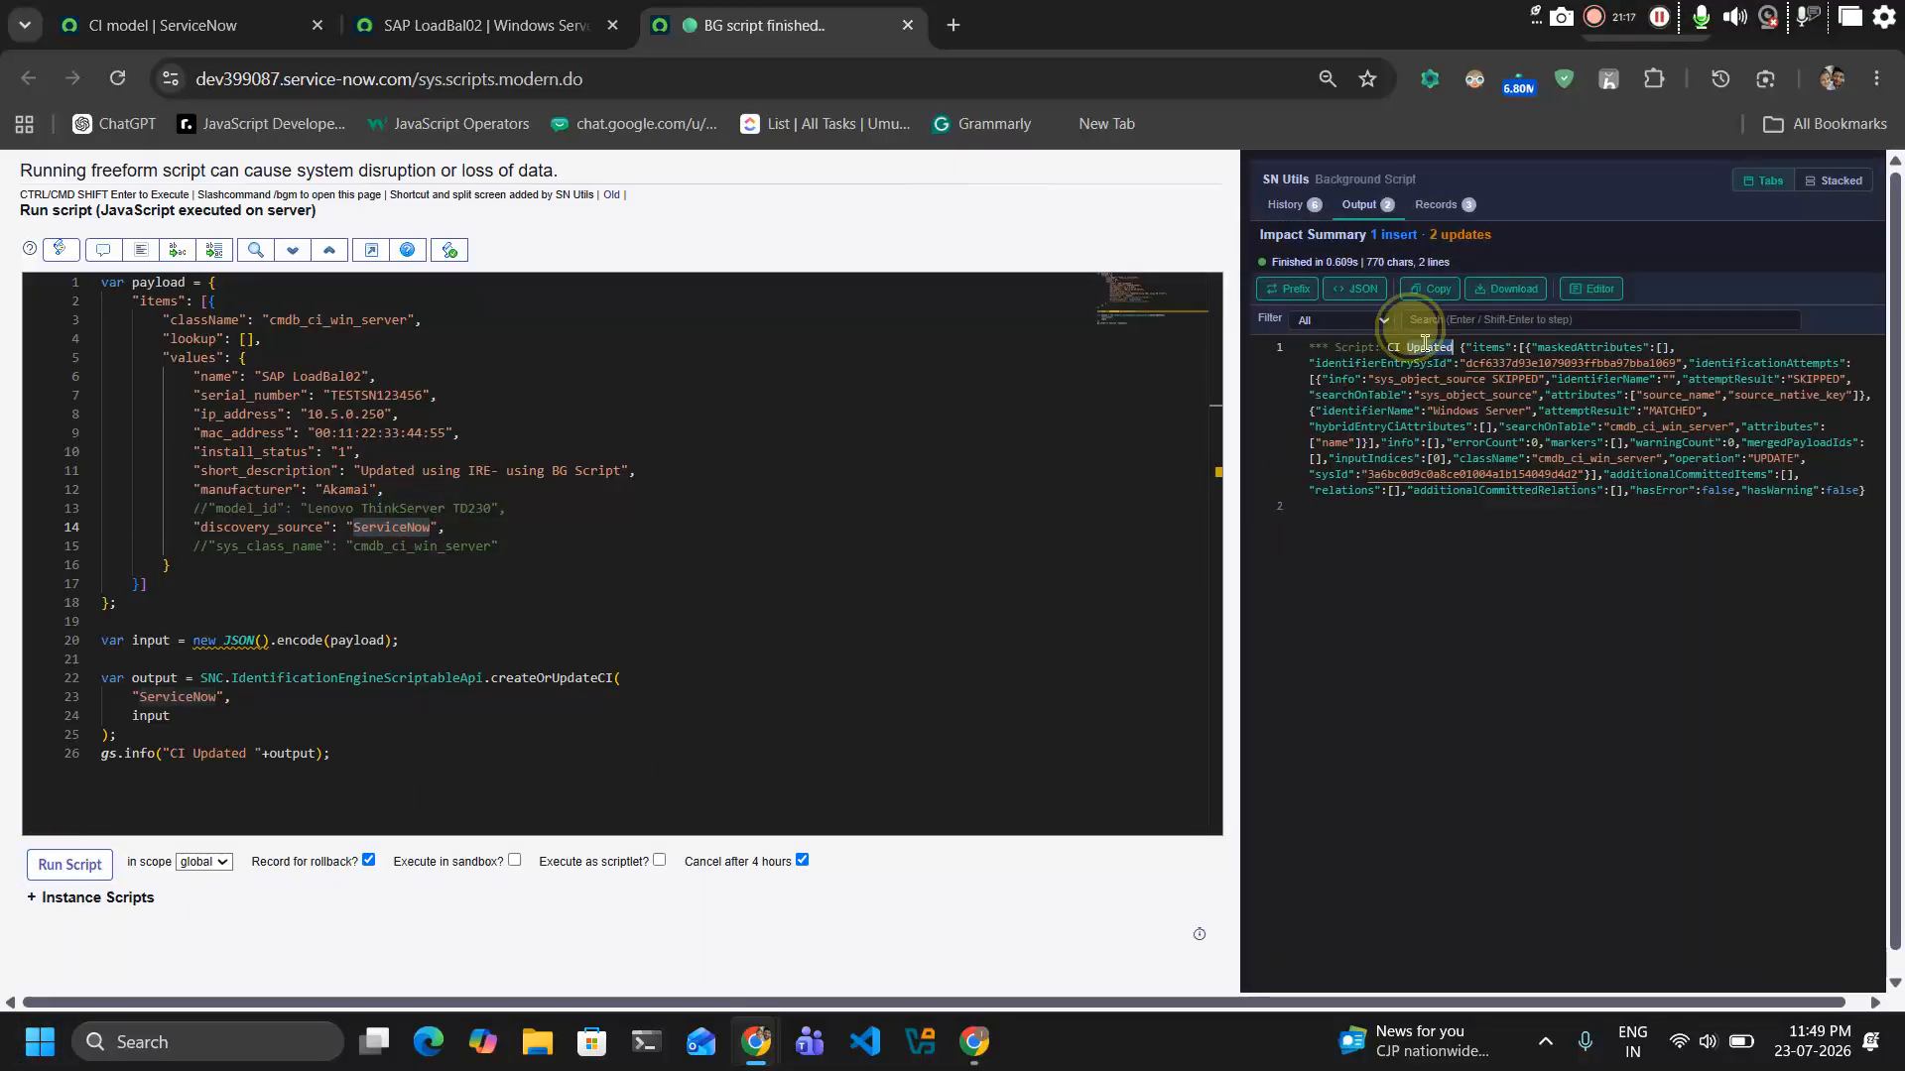
Reload the SAP LoadBal02 record and compare its Description with the short_description value in the script's payload
{"action": "left_click", "coordinate": [451, 25]}
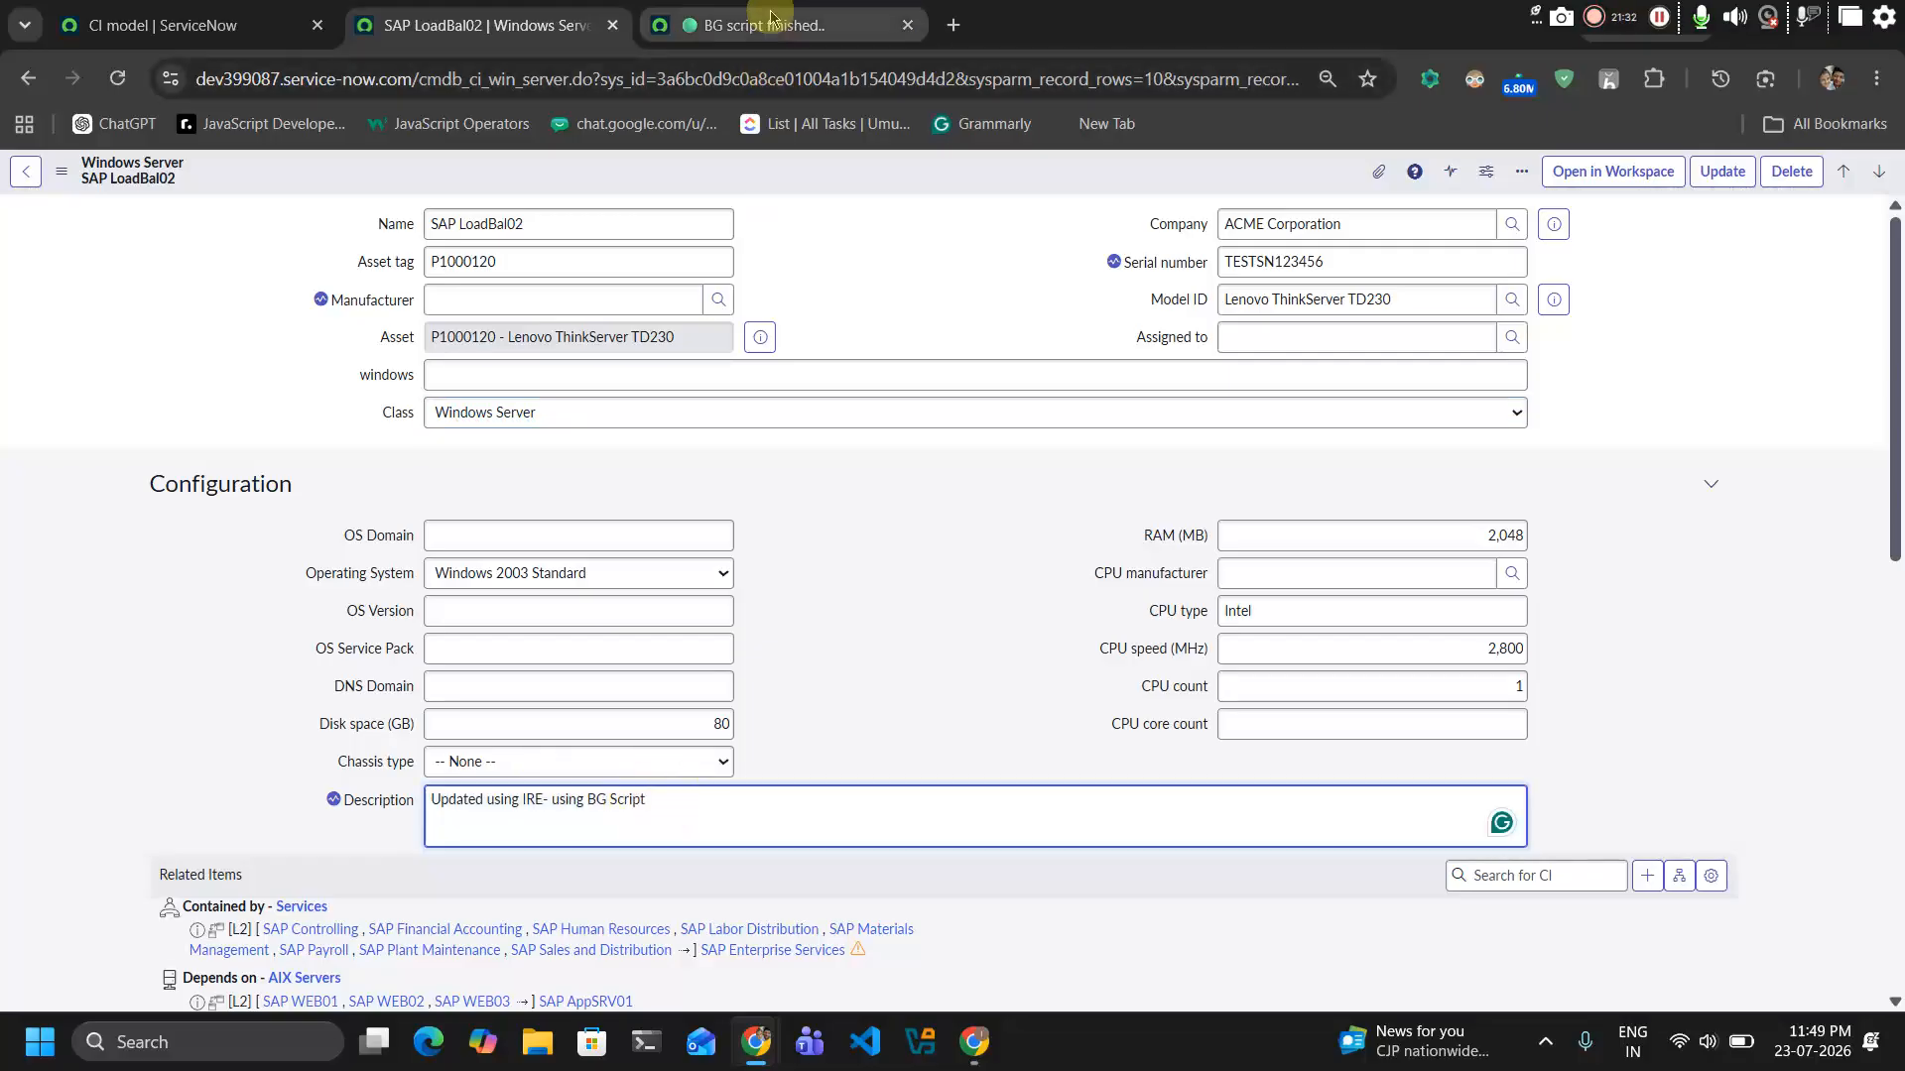
{"action": "key", "text": "ctrl+Tab"}
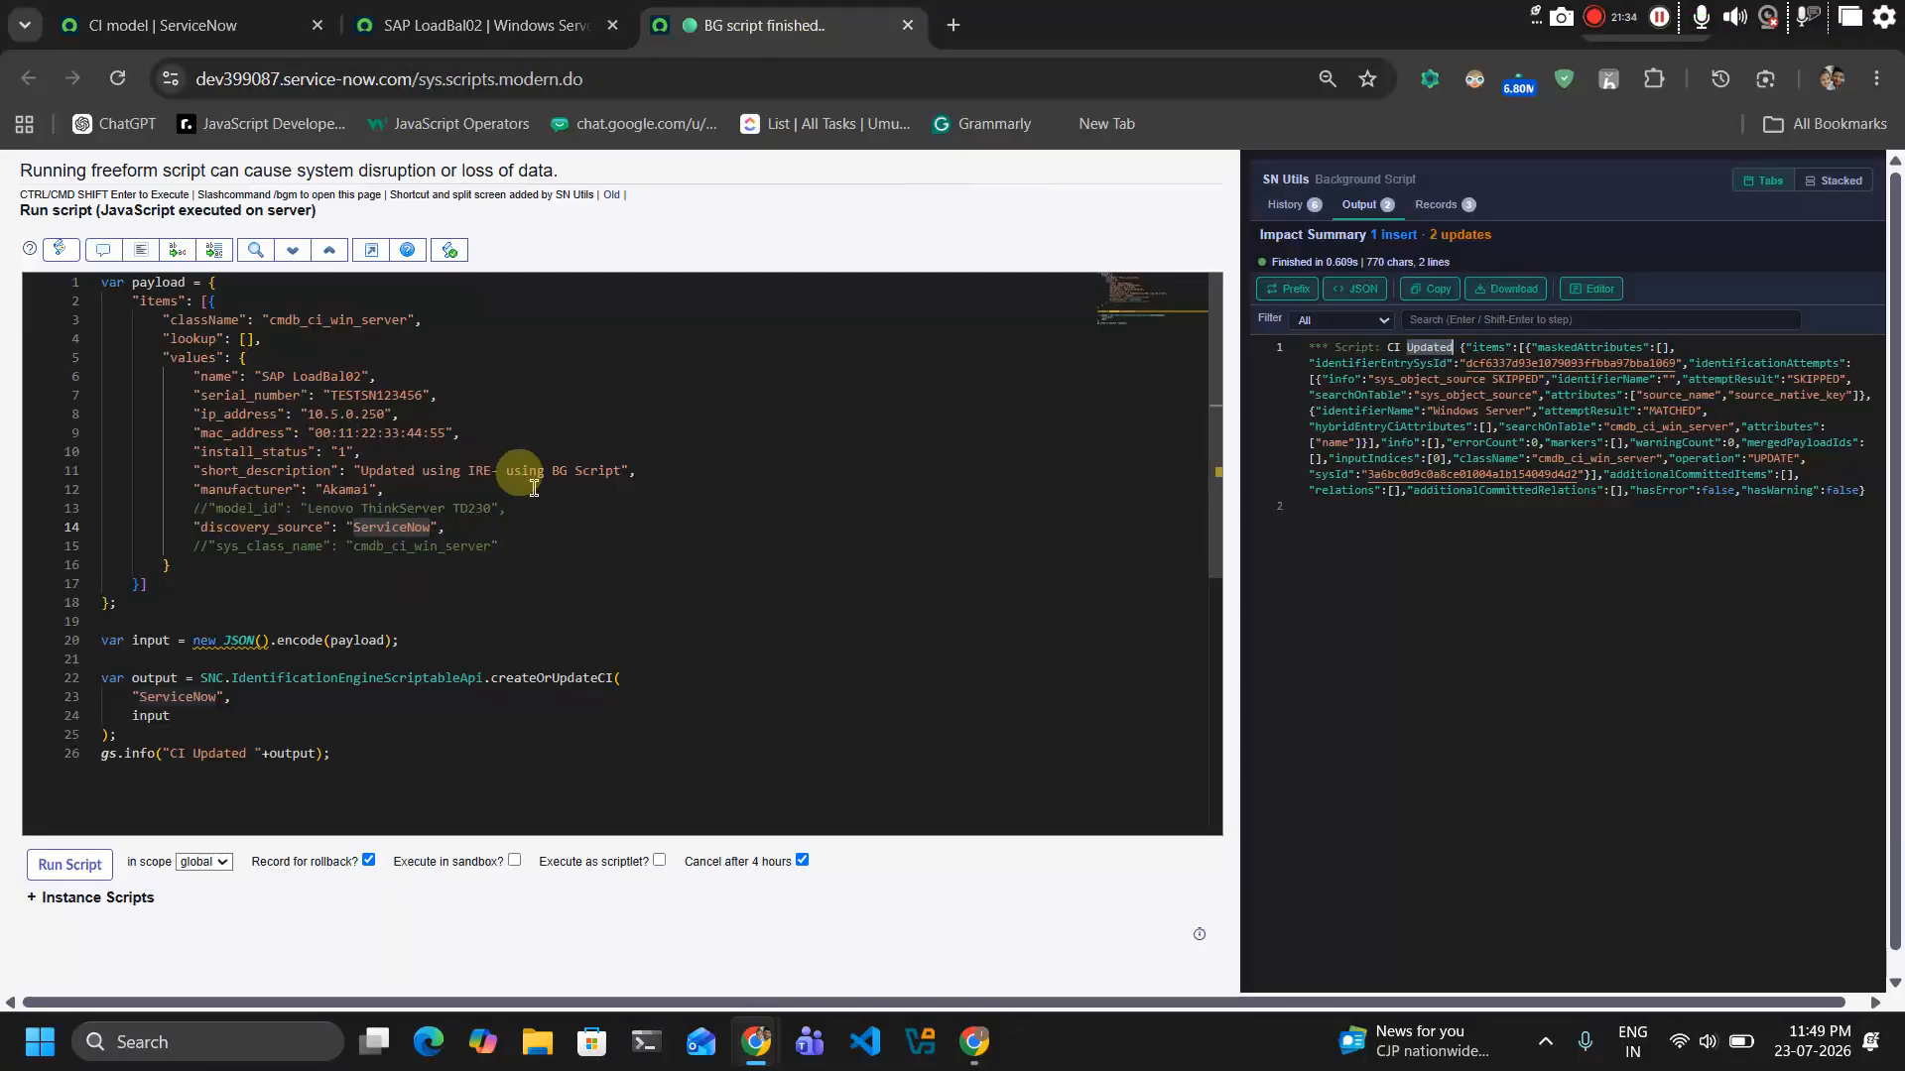
{"action": "left_click_drag", "start_coordinate": [622, 470], "coordinate": [468, 470]}
{"action": "left_click", "coordinate": [483, 25]}
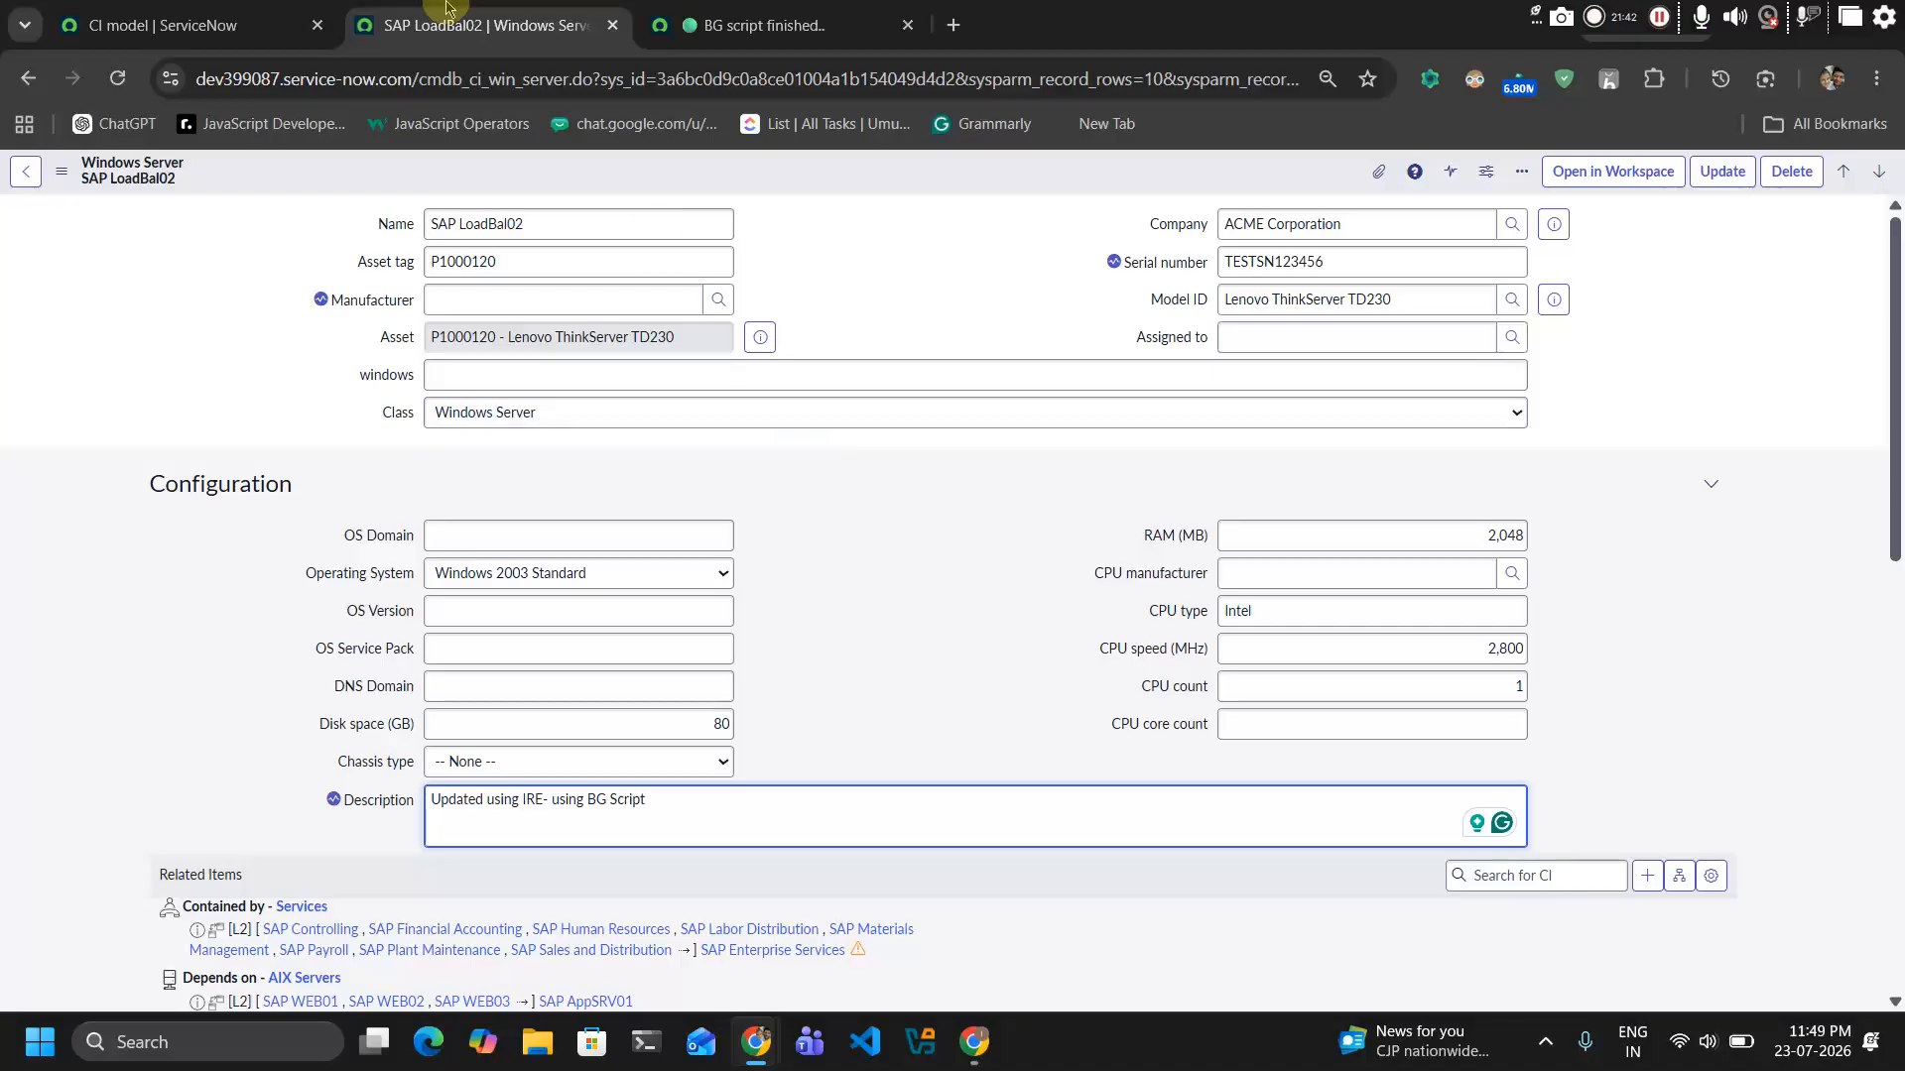
Inspect the ServiceNow reconciliation rule's discovery source, priority and selected attributes, and close it without changes
{"action": "left_click", "coordinate": [198, 24]}
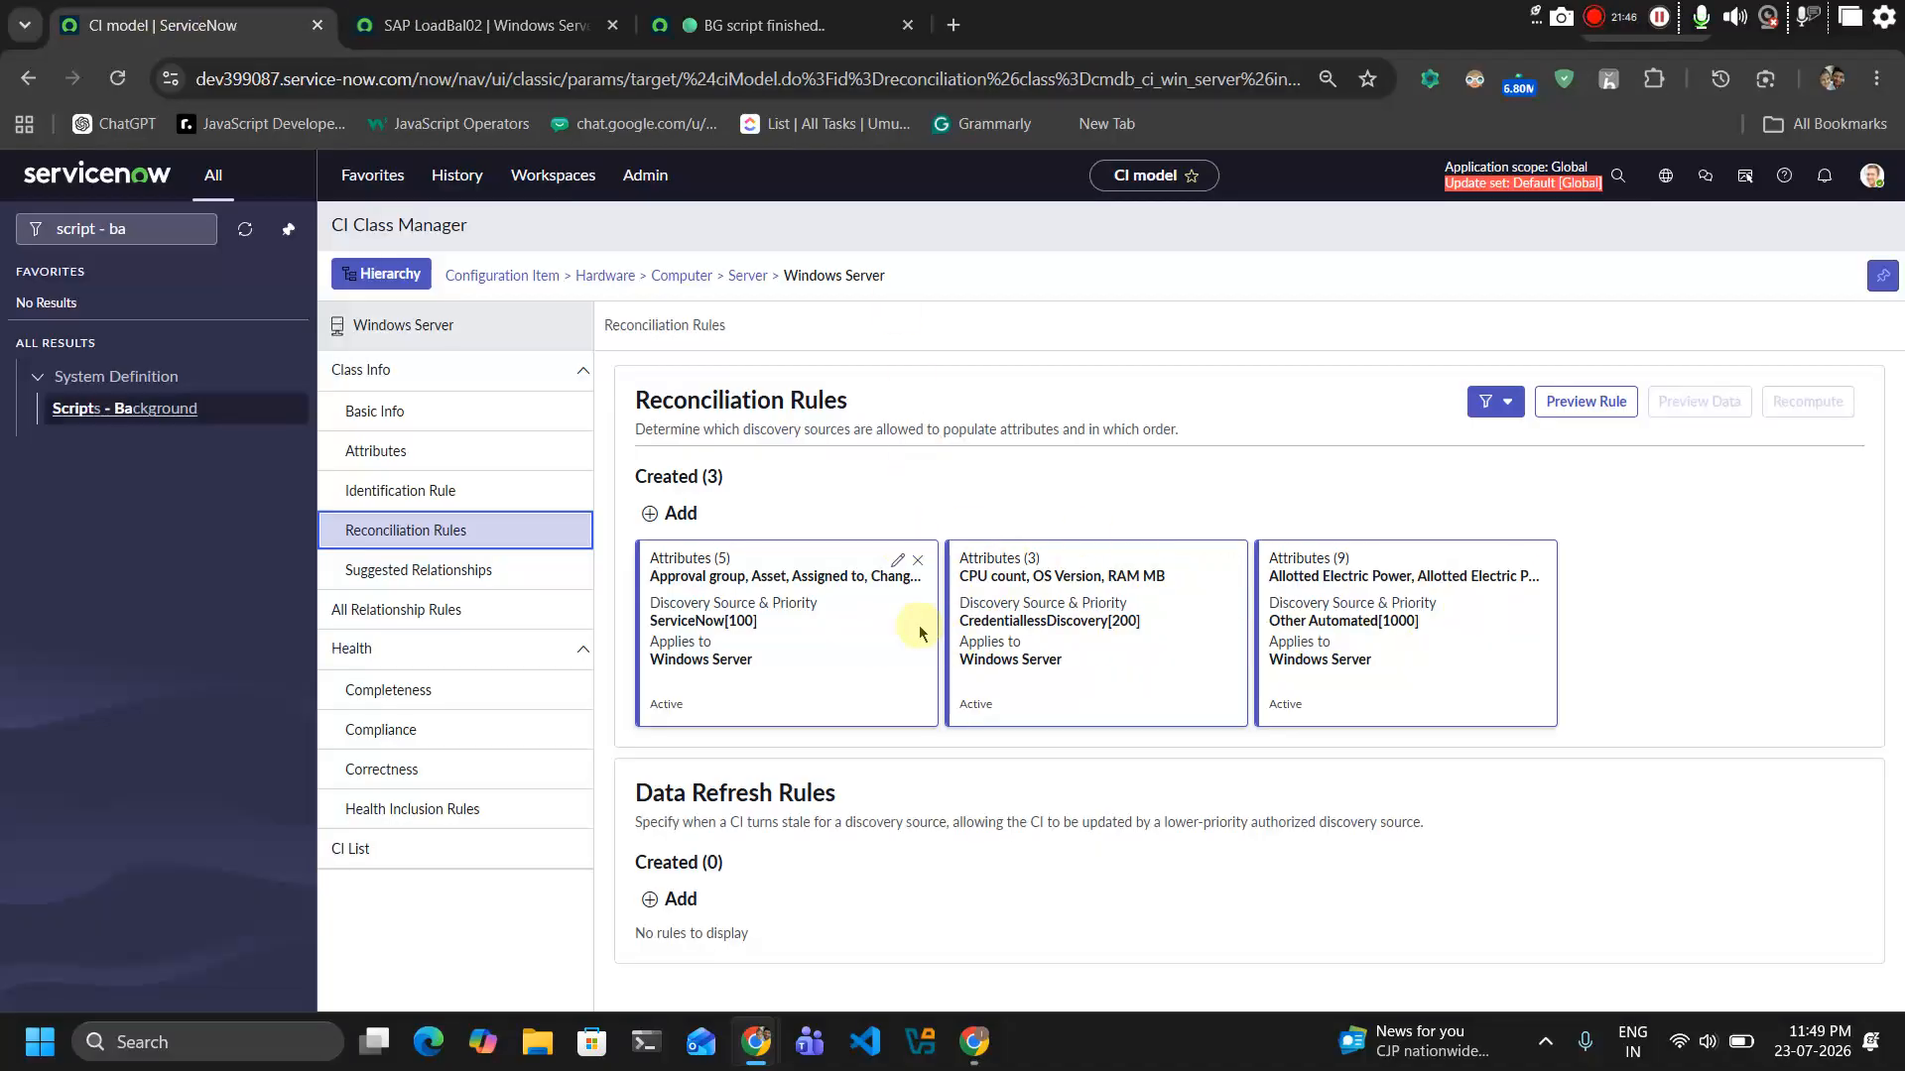
{"action": "left_click", "coordinate": [898, 563]}
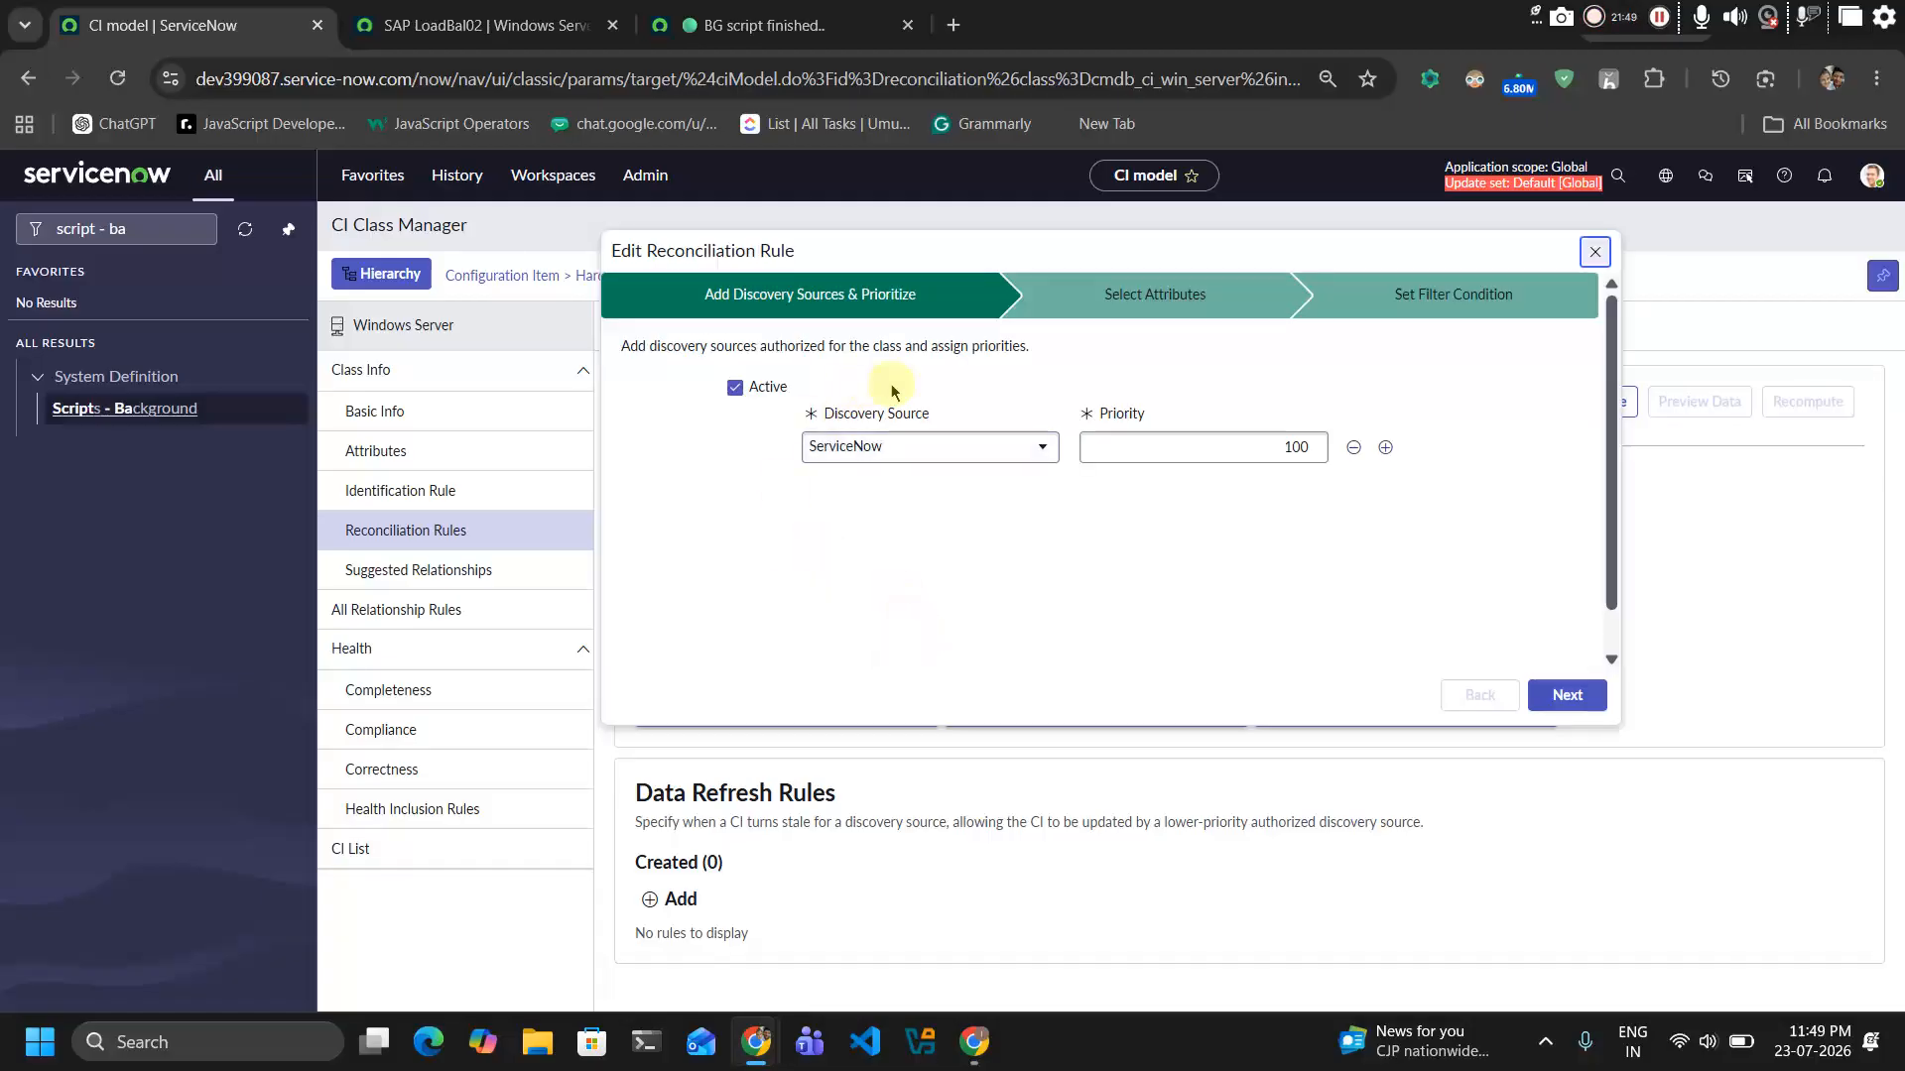
{"action": "left_click", "coordinate": [1131, 296]}
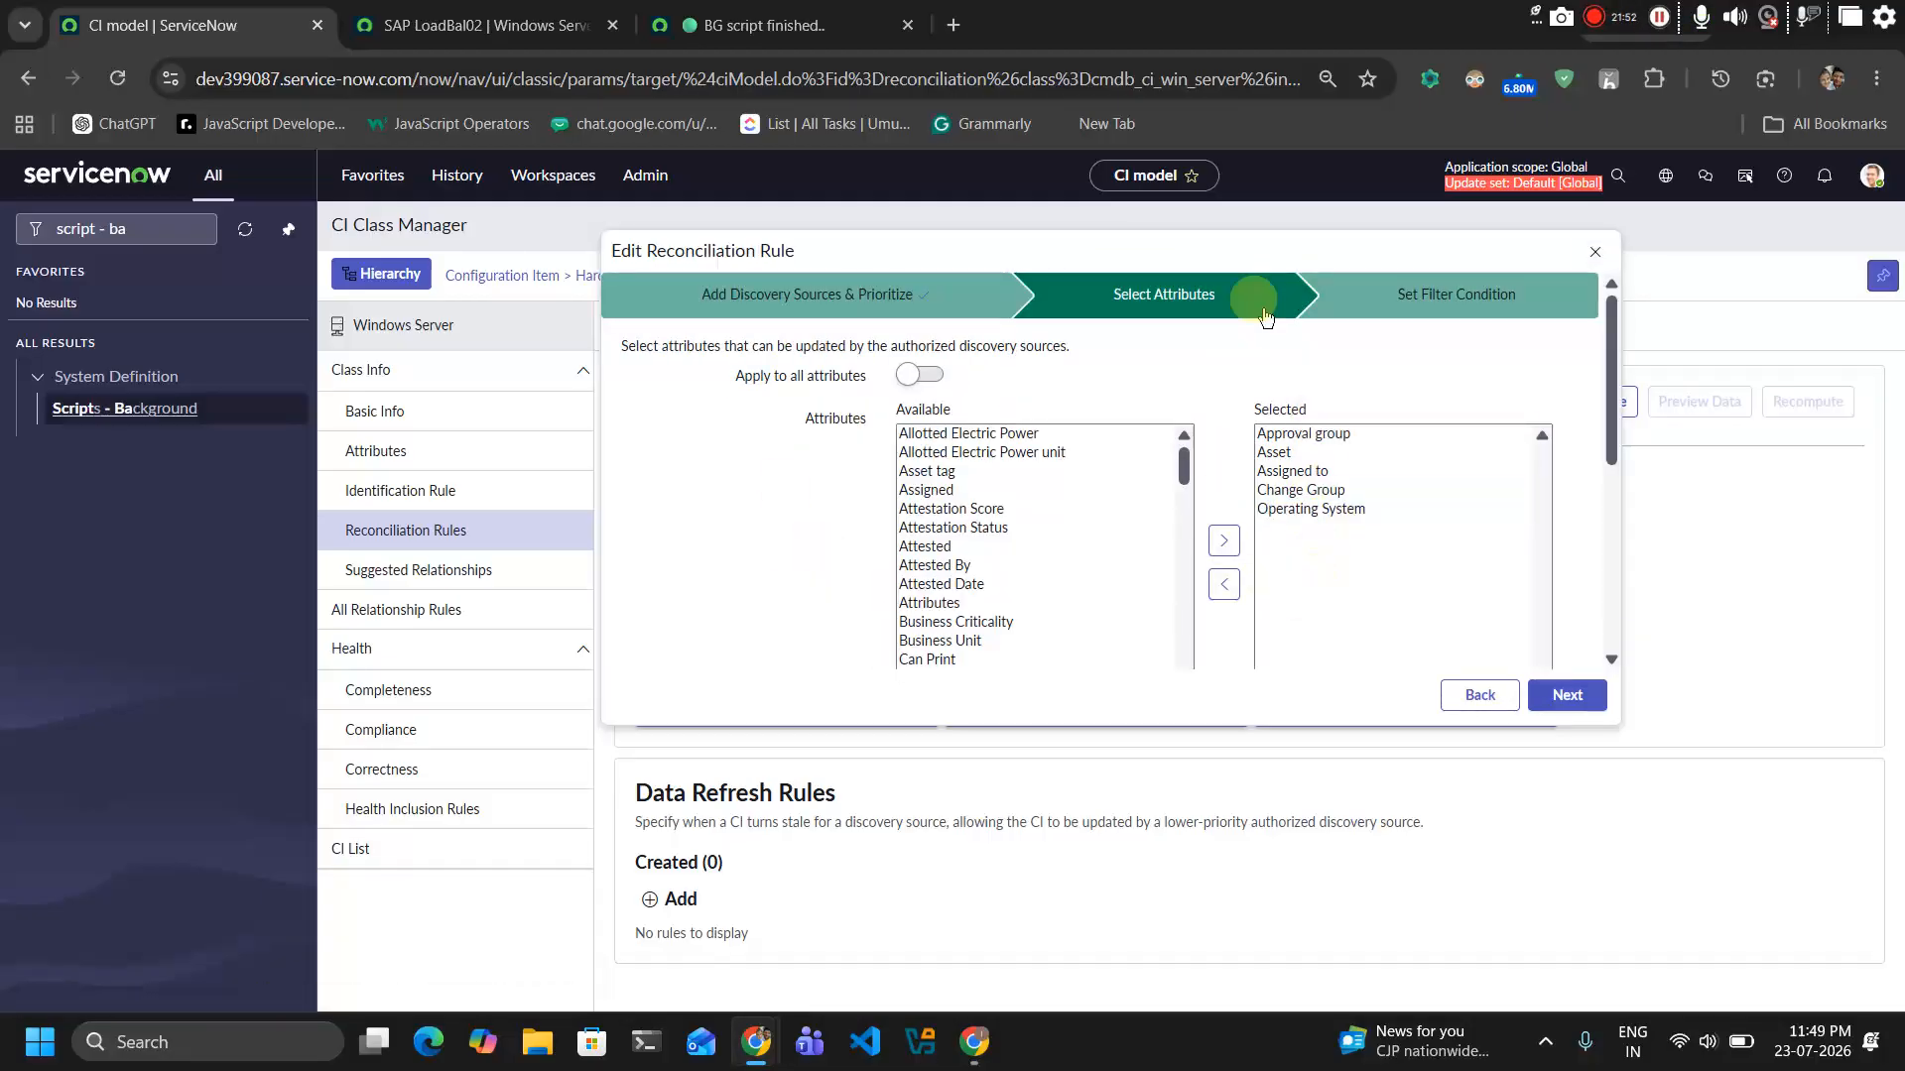
{"action": "left_click", "coordinate": [924, 308]}
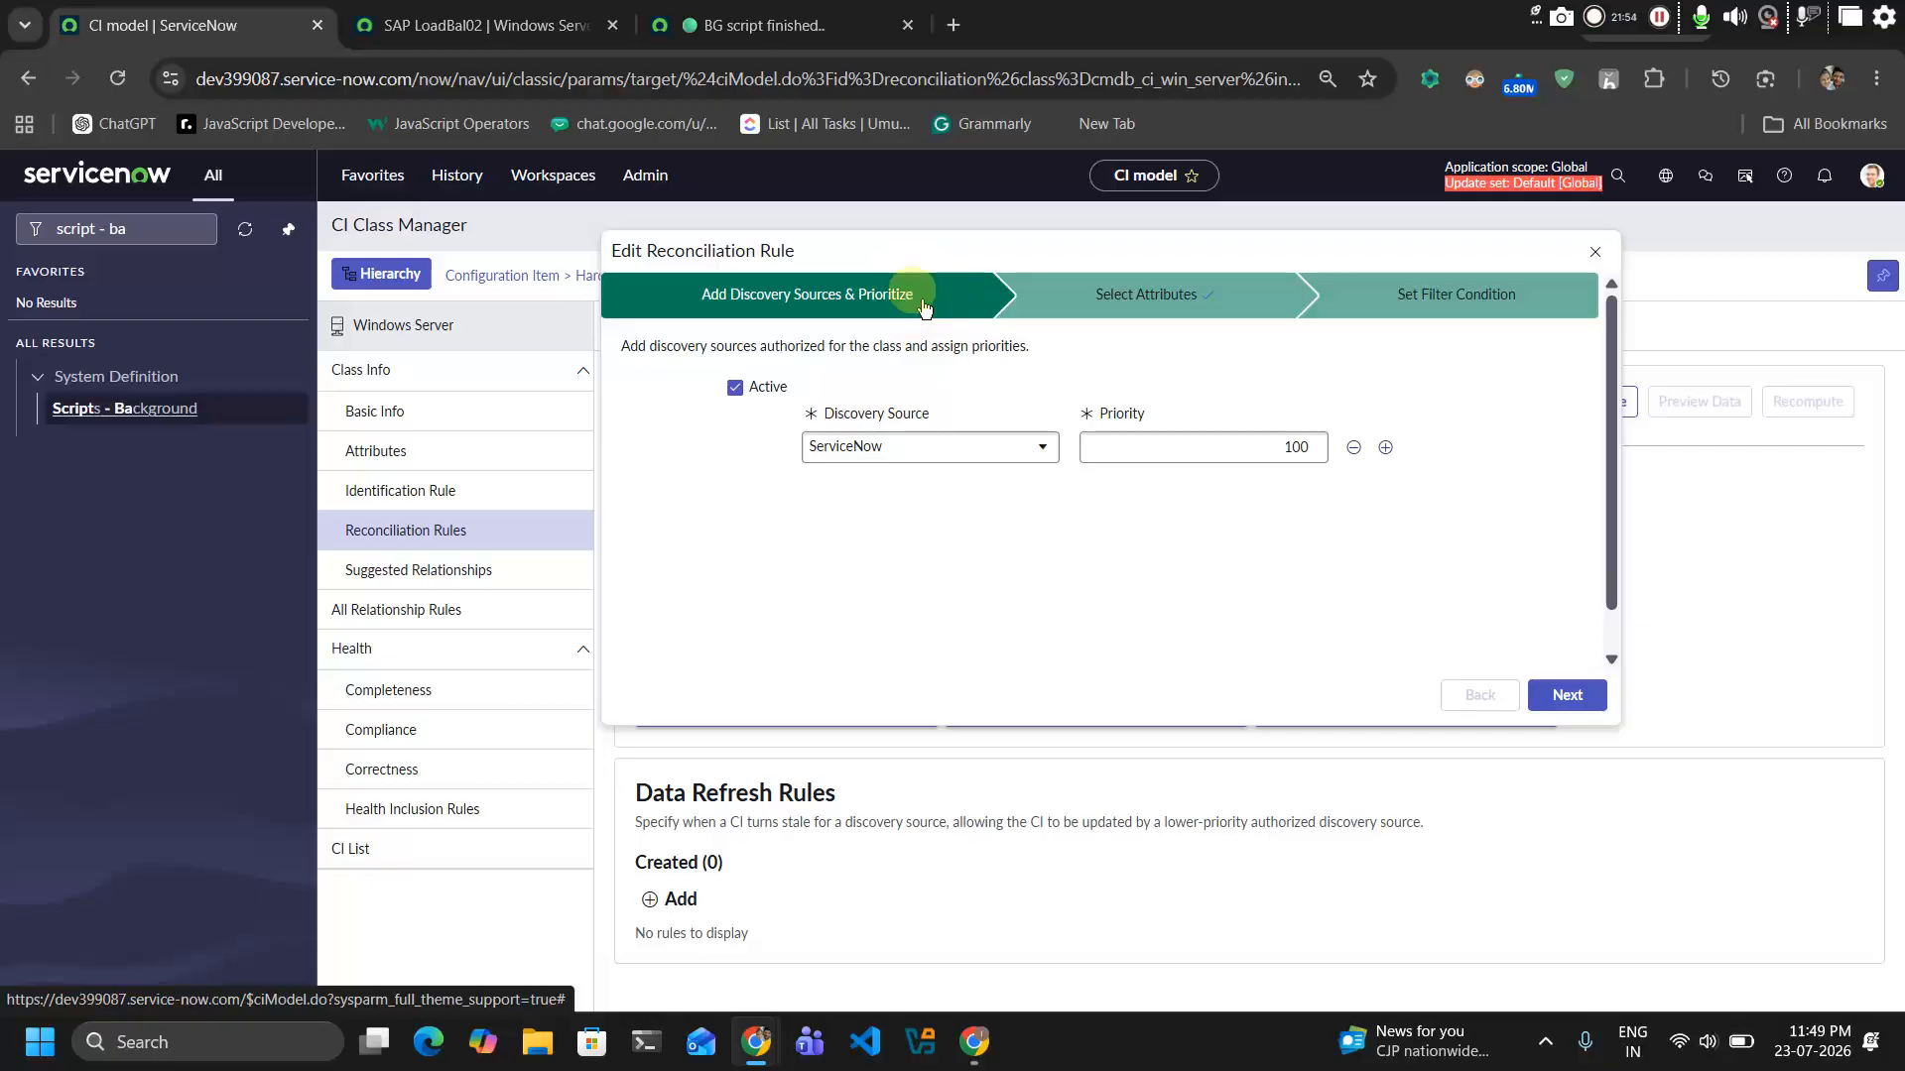
{"action": "left_click", "coordinate": [1595, 253]}
Compare the Windows Server identification rule's criterion attribute with the Name on the SAP LoadBal02 record
{"action": "left_click", "coordinate": [451, 489]}
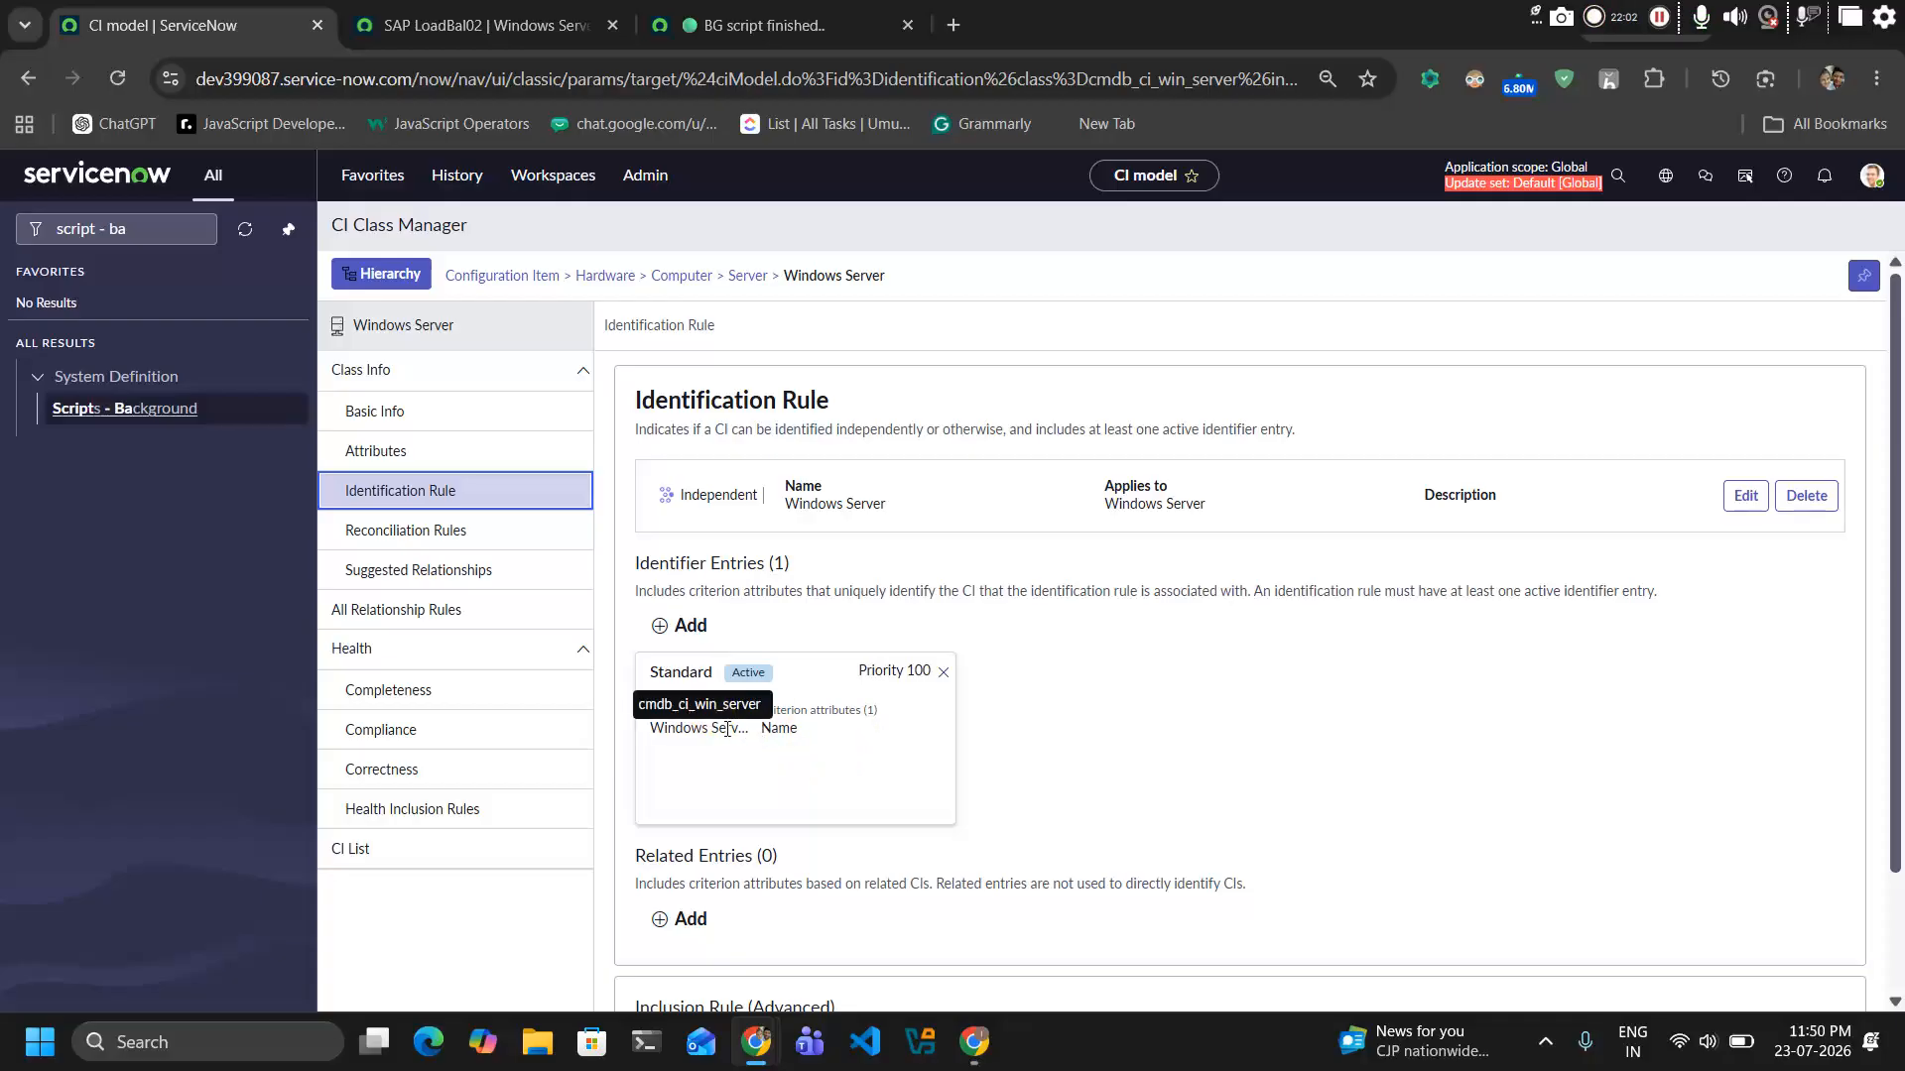
{"action": "left_click", "coordinate": [496, 8]}
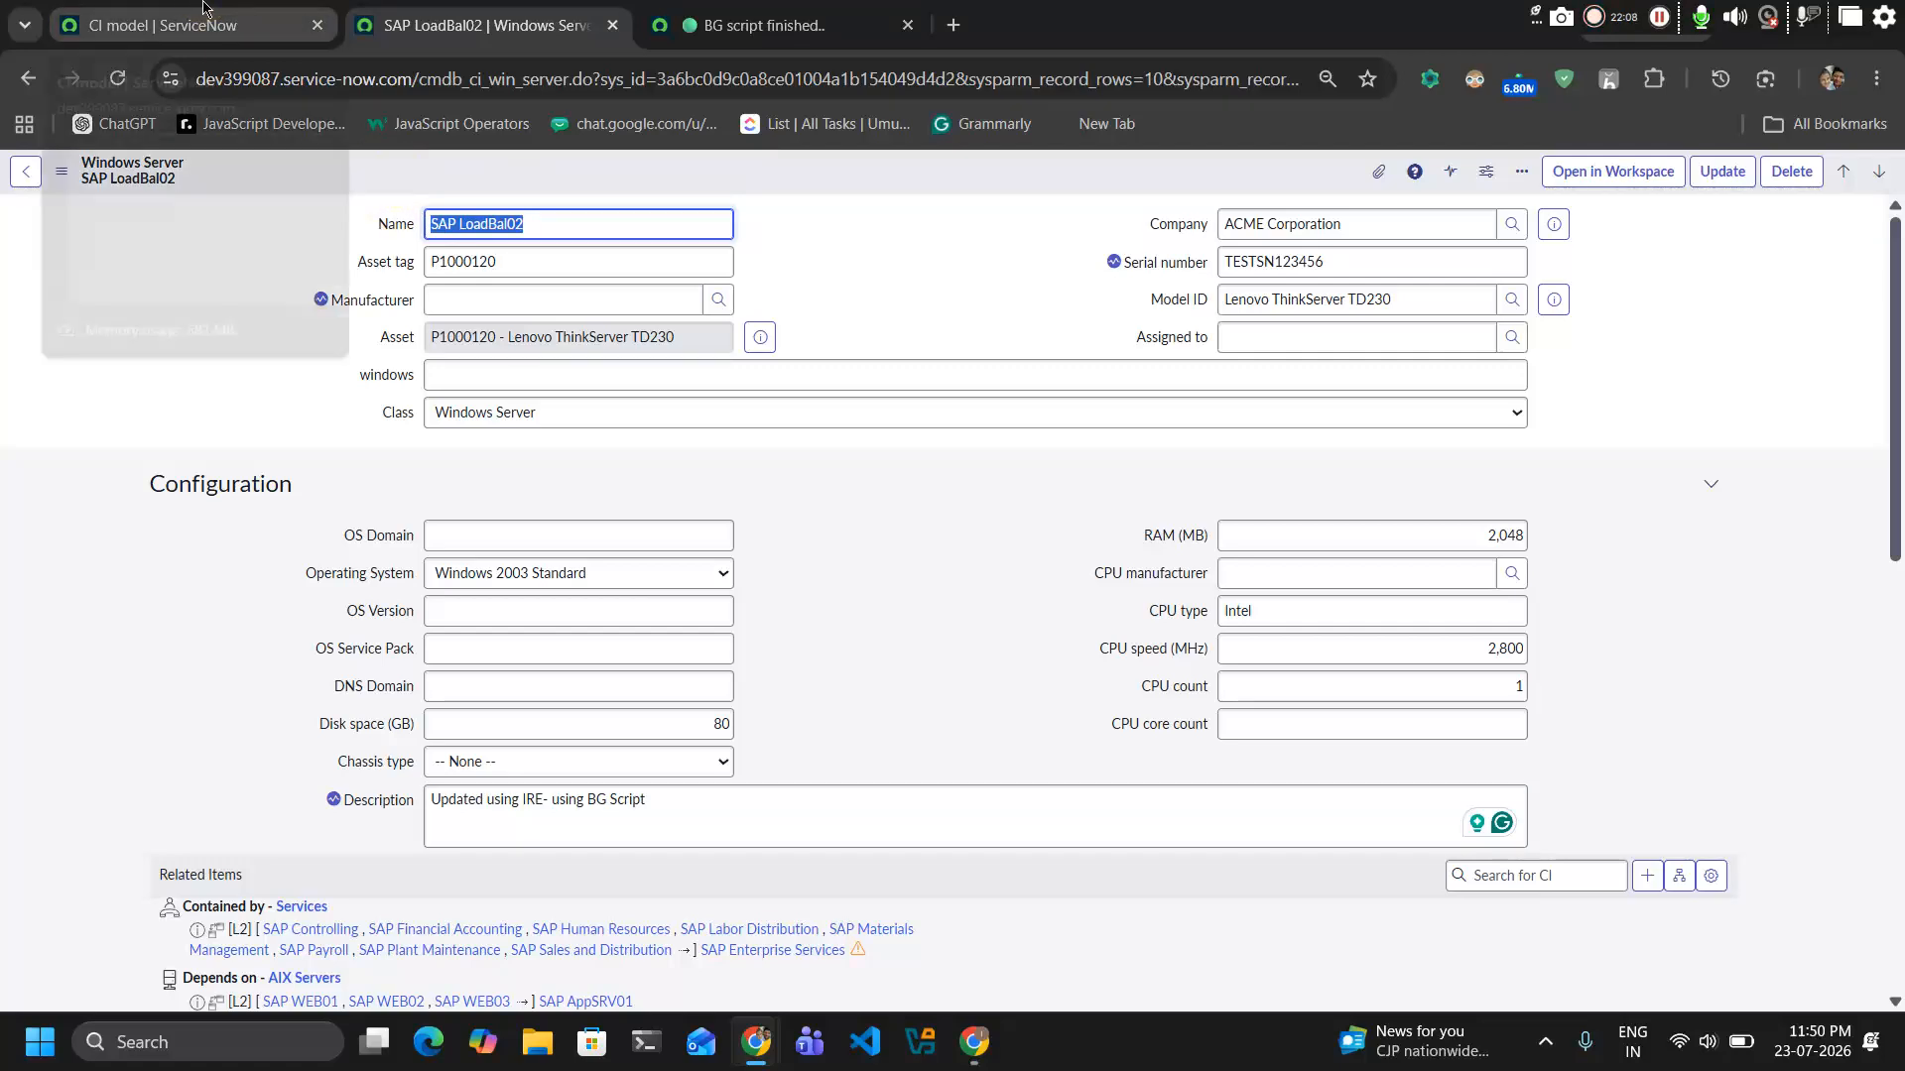
{"action": "left_click", "coordinate": [243, 8]}
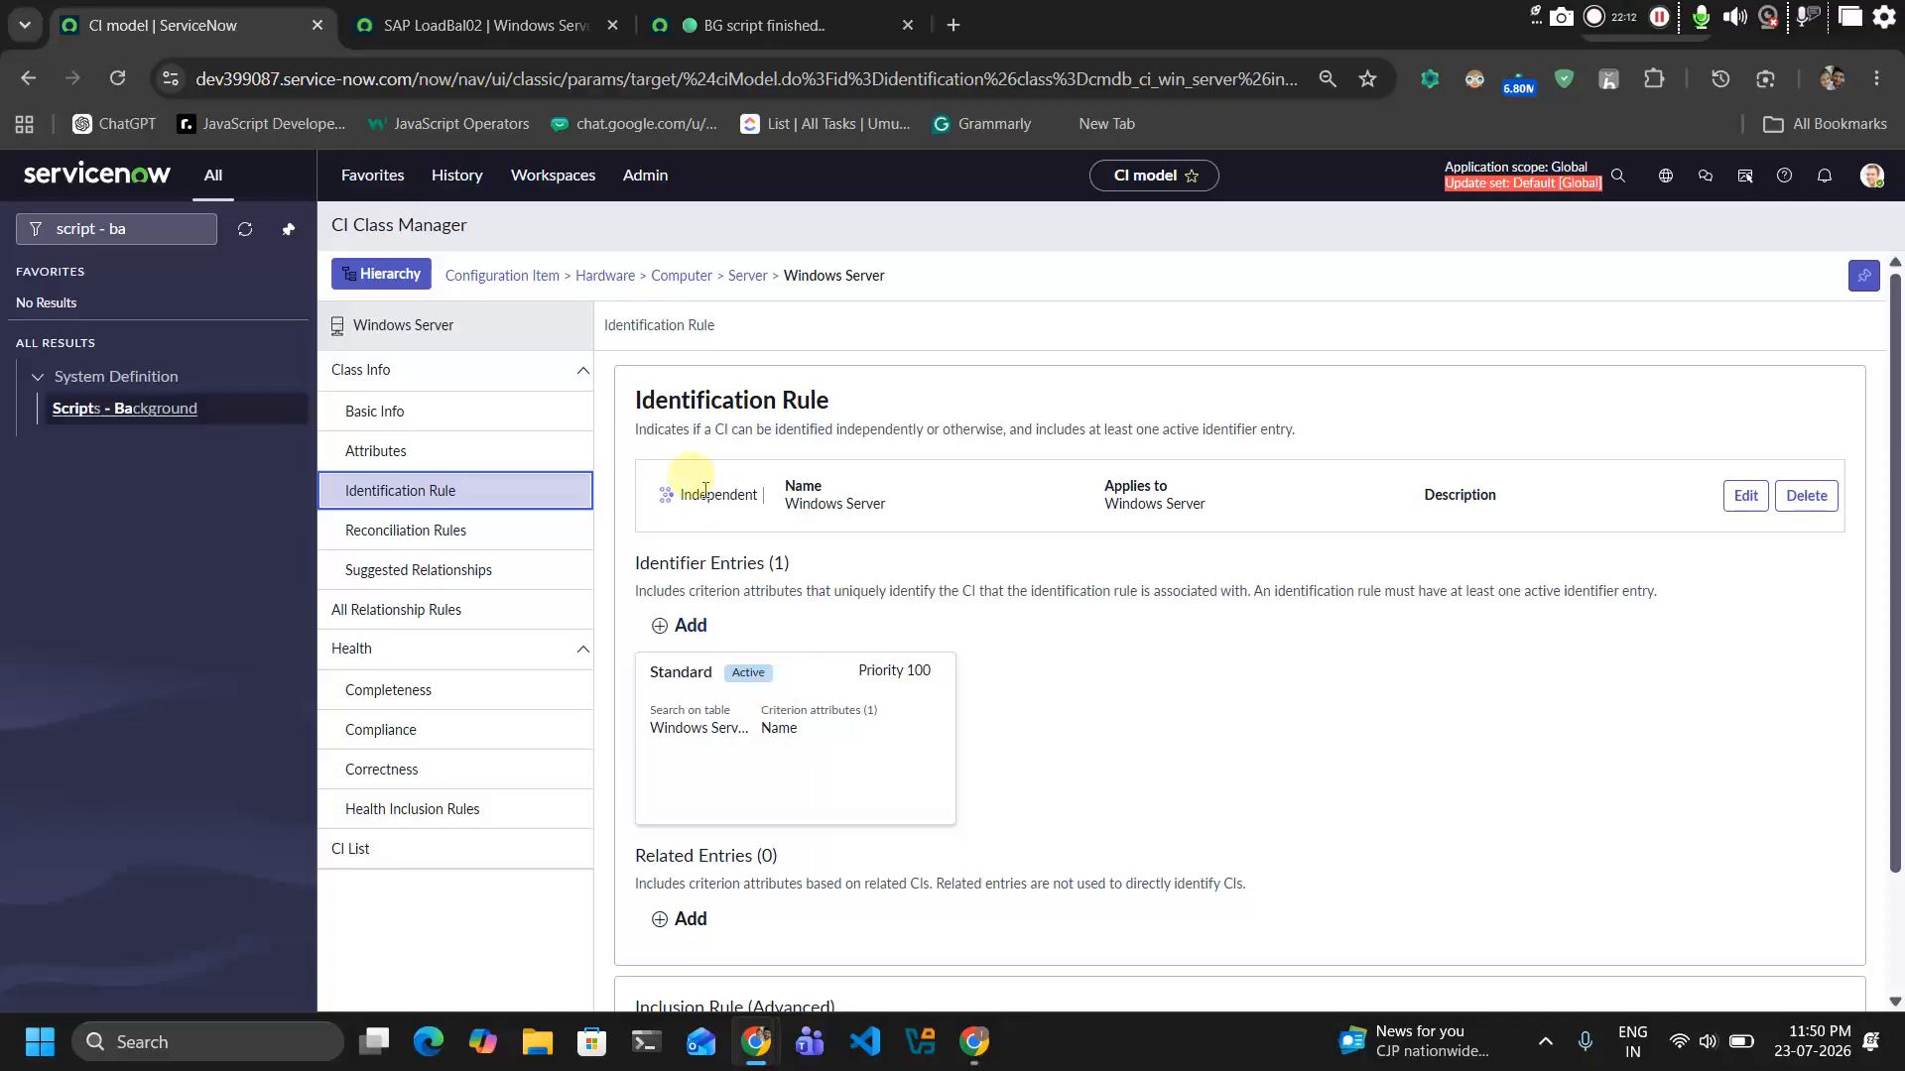
Compare the Windows Server reconciliation rules with the values block in the background script's payload
{"action": "left_click", "coordinate": [526, 547]}
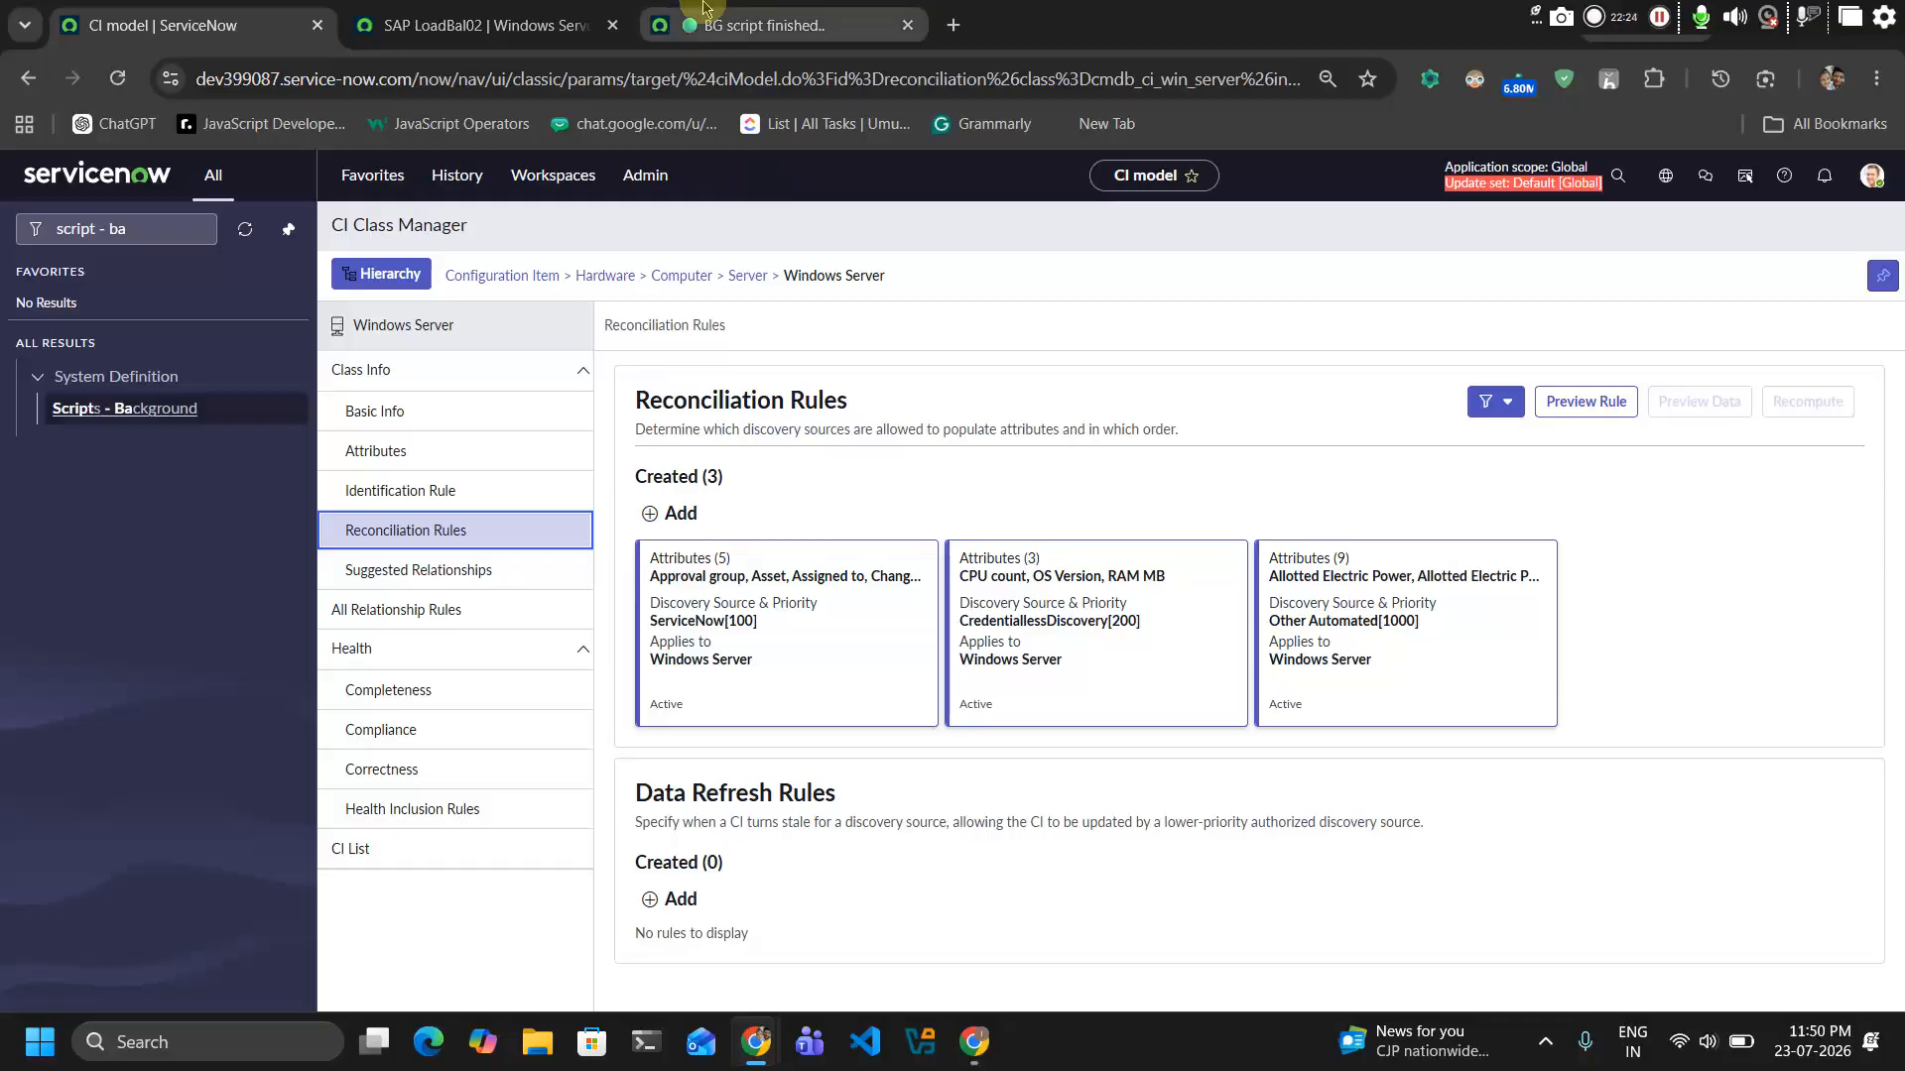
{"action": "left_click", "coordinate": [764, 25]}
{"action": "left_click_drag", "start_coordinate": [337, 362], "coordinate": [367, 545]}
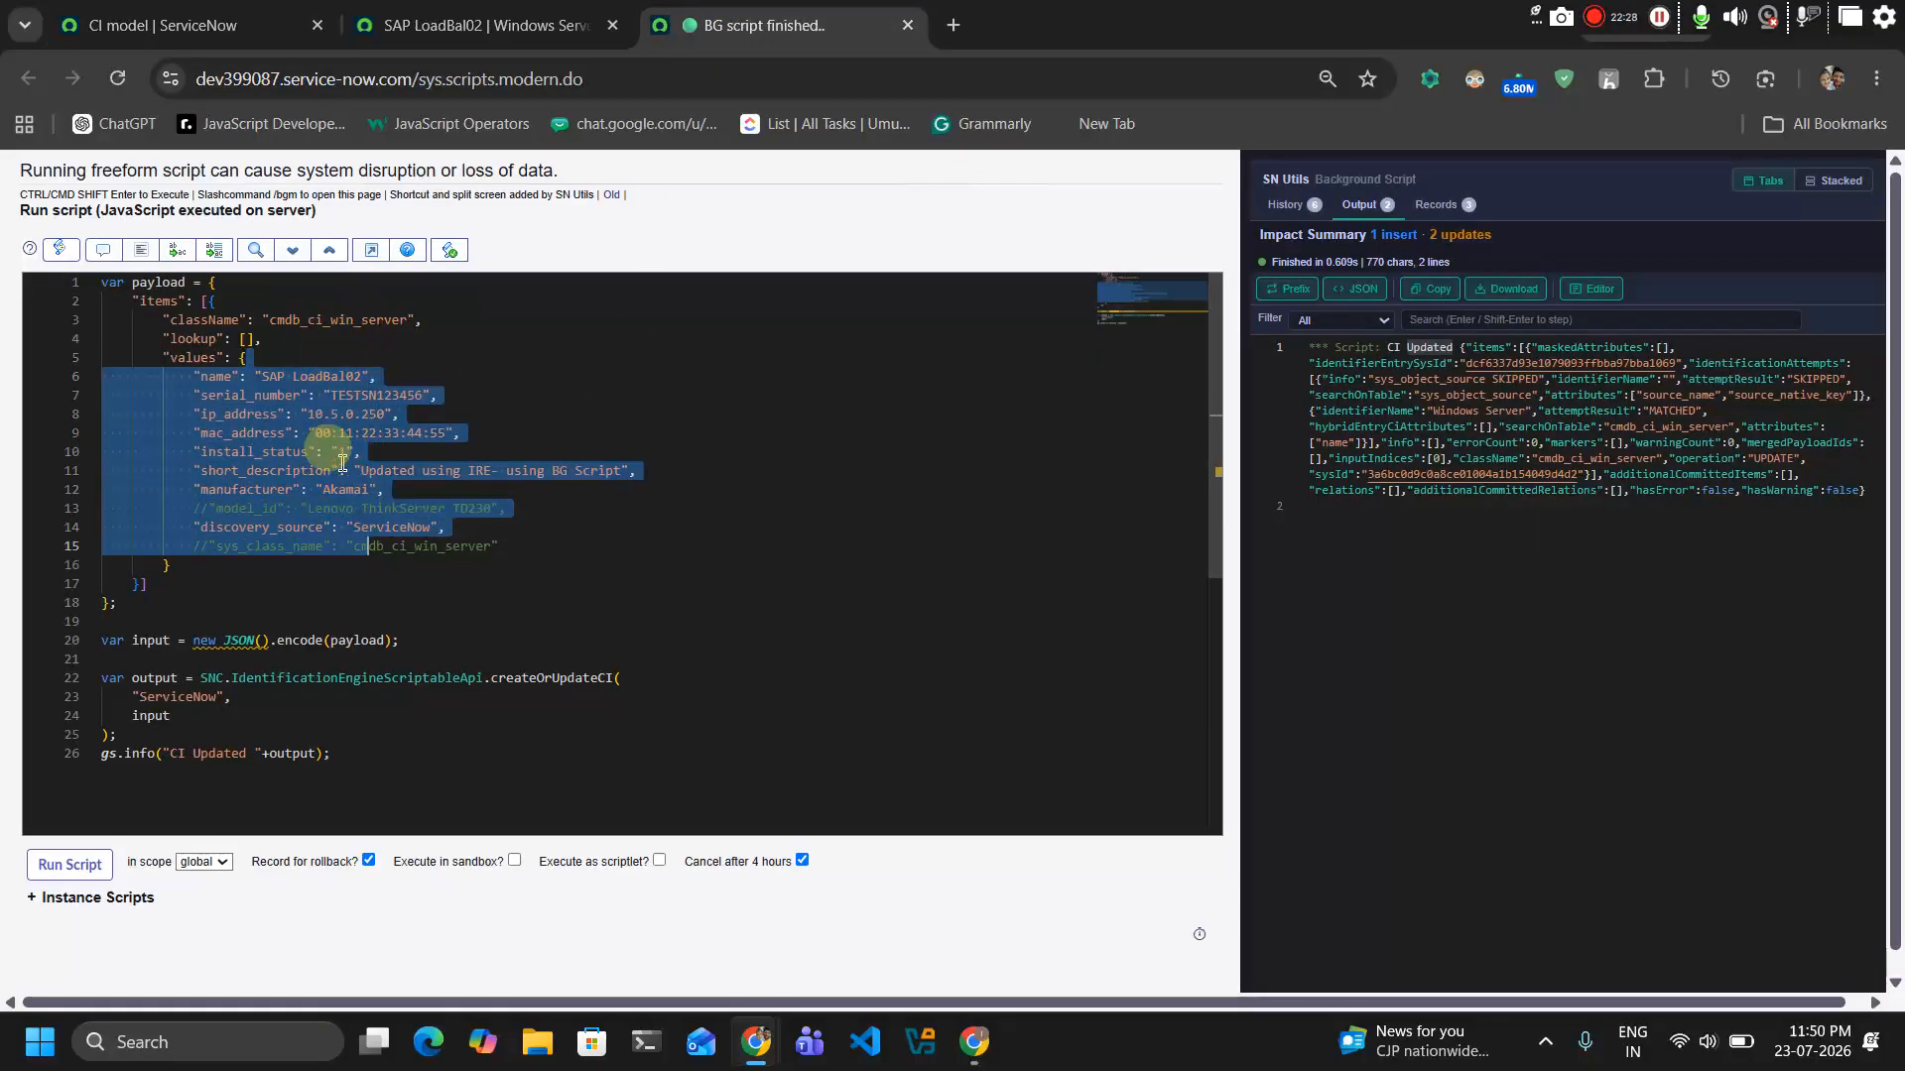
{"action": "left_click", "coordinate": [268, 10]}
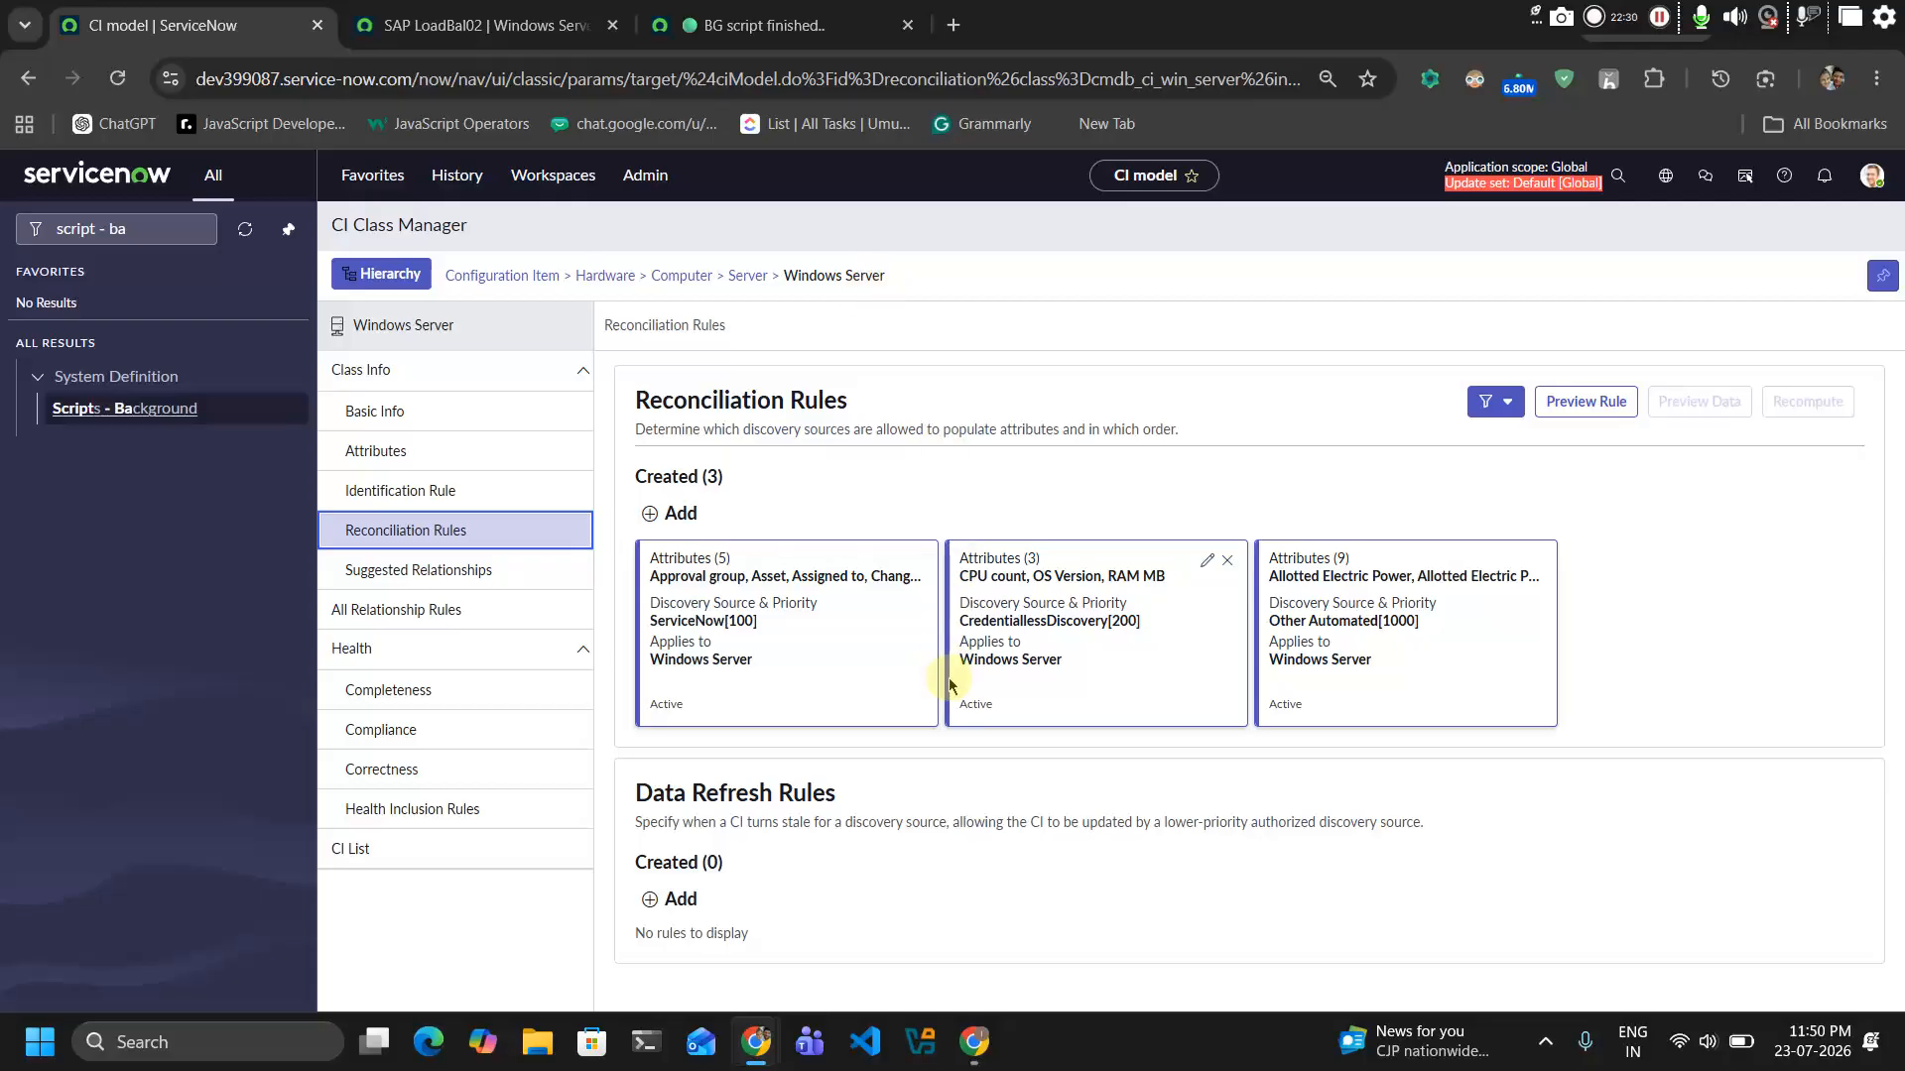
Check the ServiceNow reconciliation rule's selected attributes against the script's payload fields, and close the rule without changes
{"action": "left_click", "coordinate": [898, 564]}
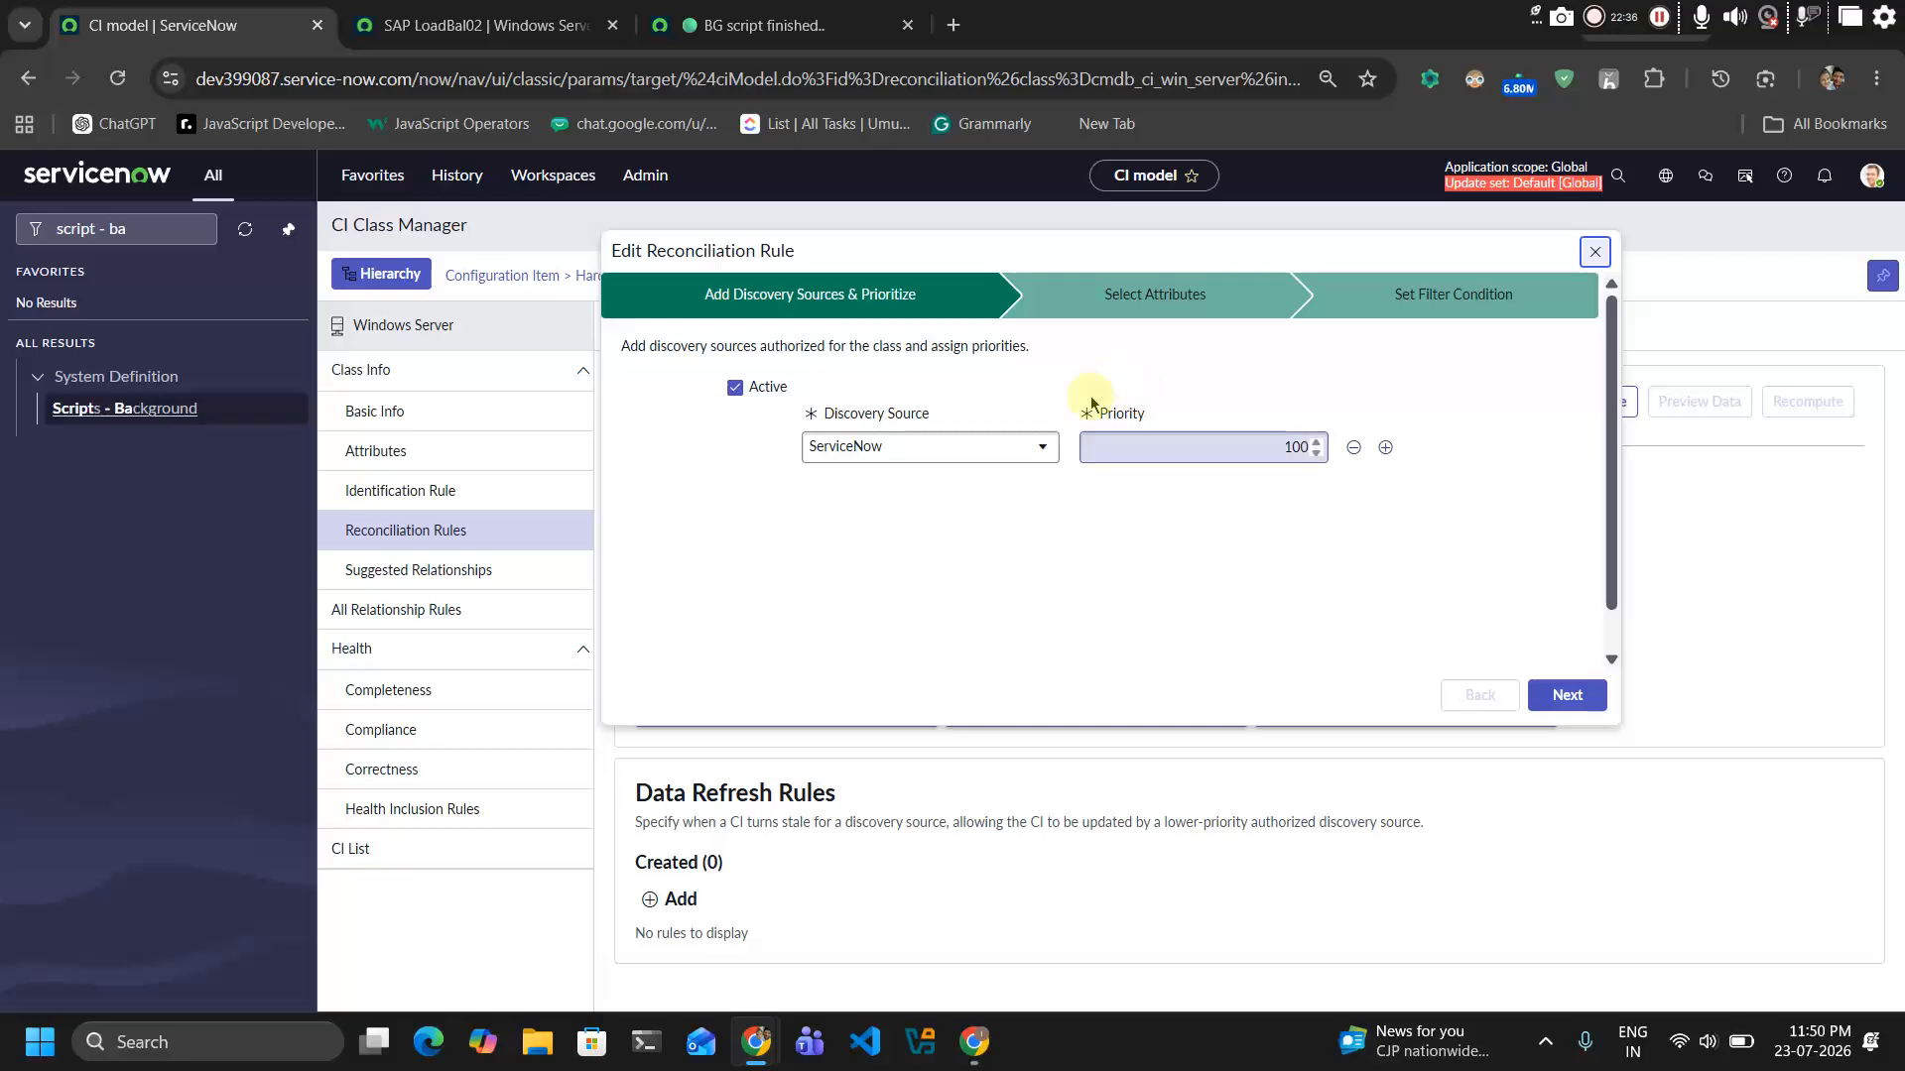
{"action": "left_click", "coordinate": [1101, 295]}
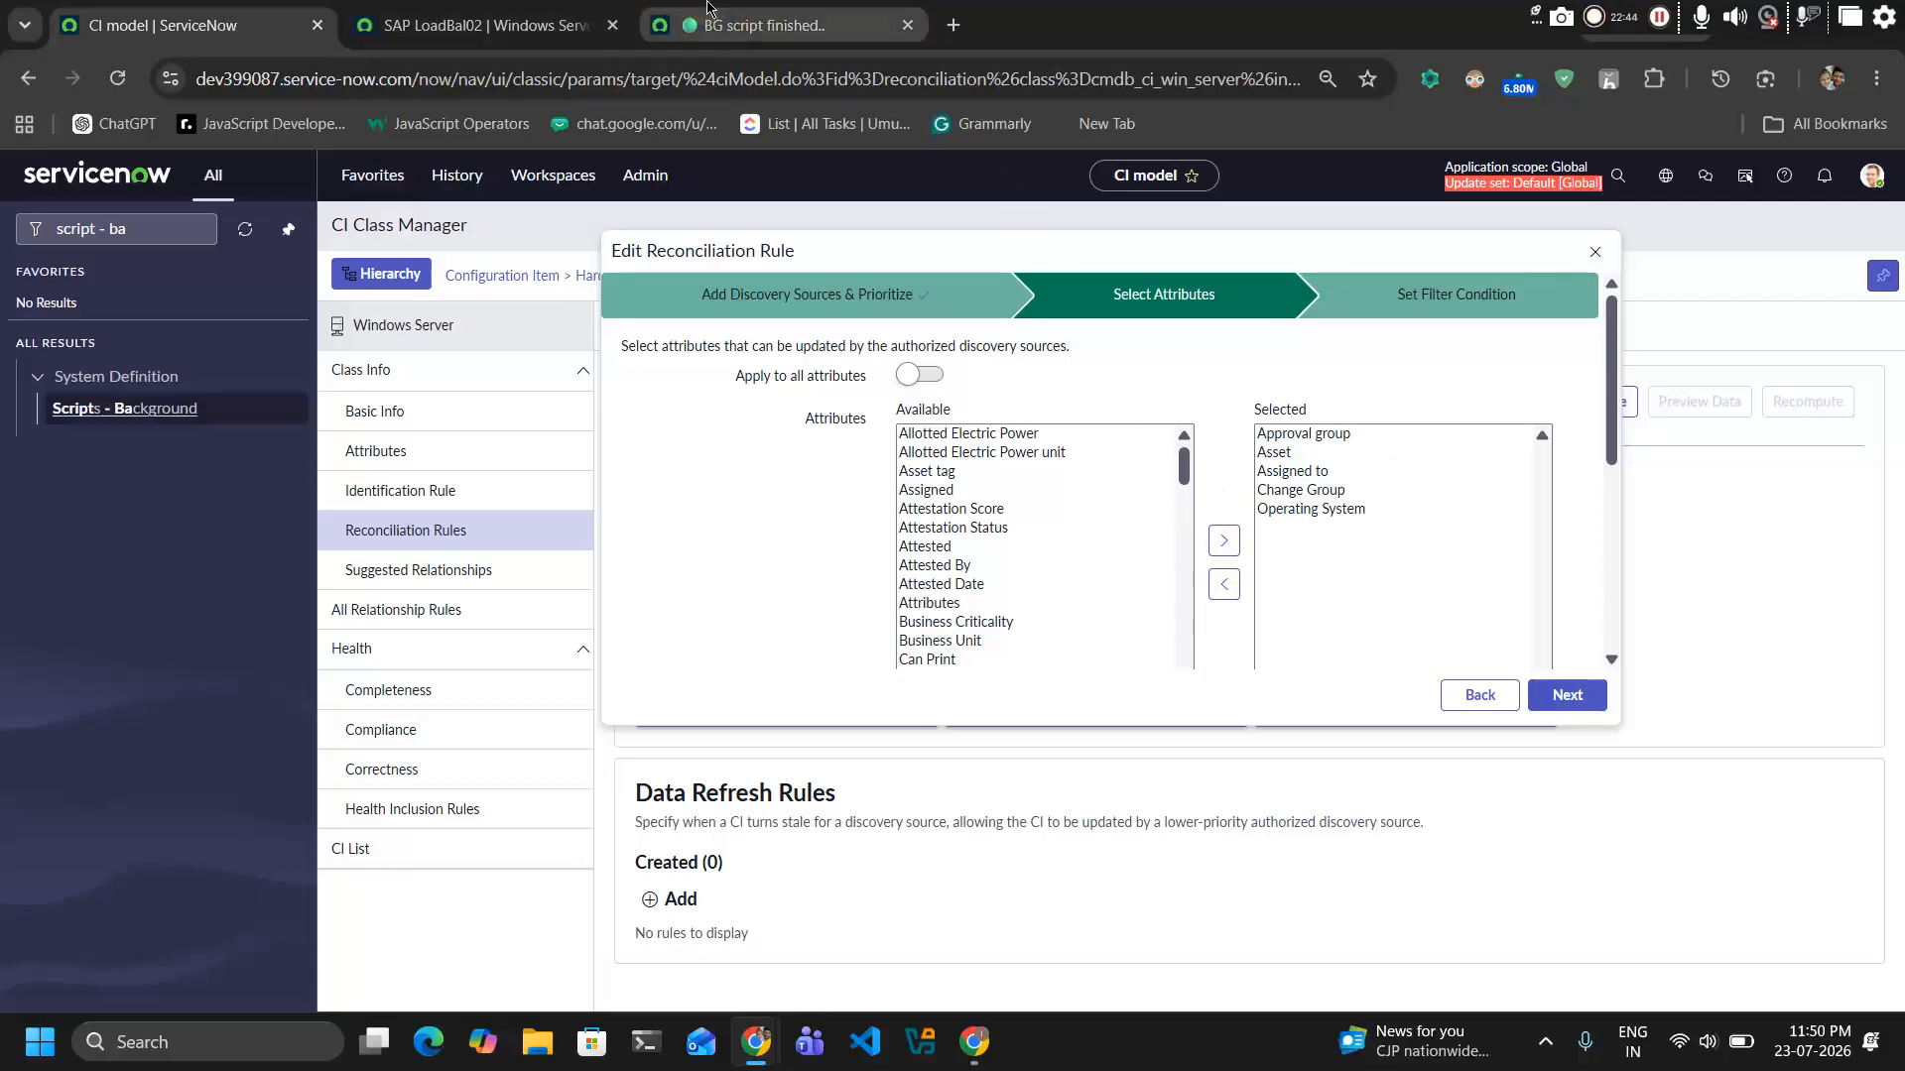
{"action": "left_click", "coordinate": [707, 8]}
{"action": "left_click", "coordinate": [239, 429]}
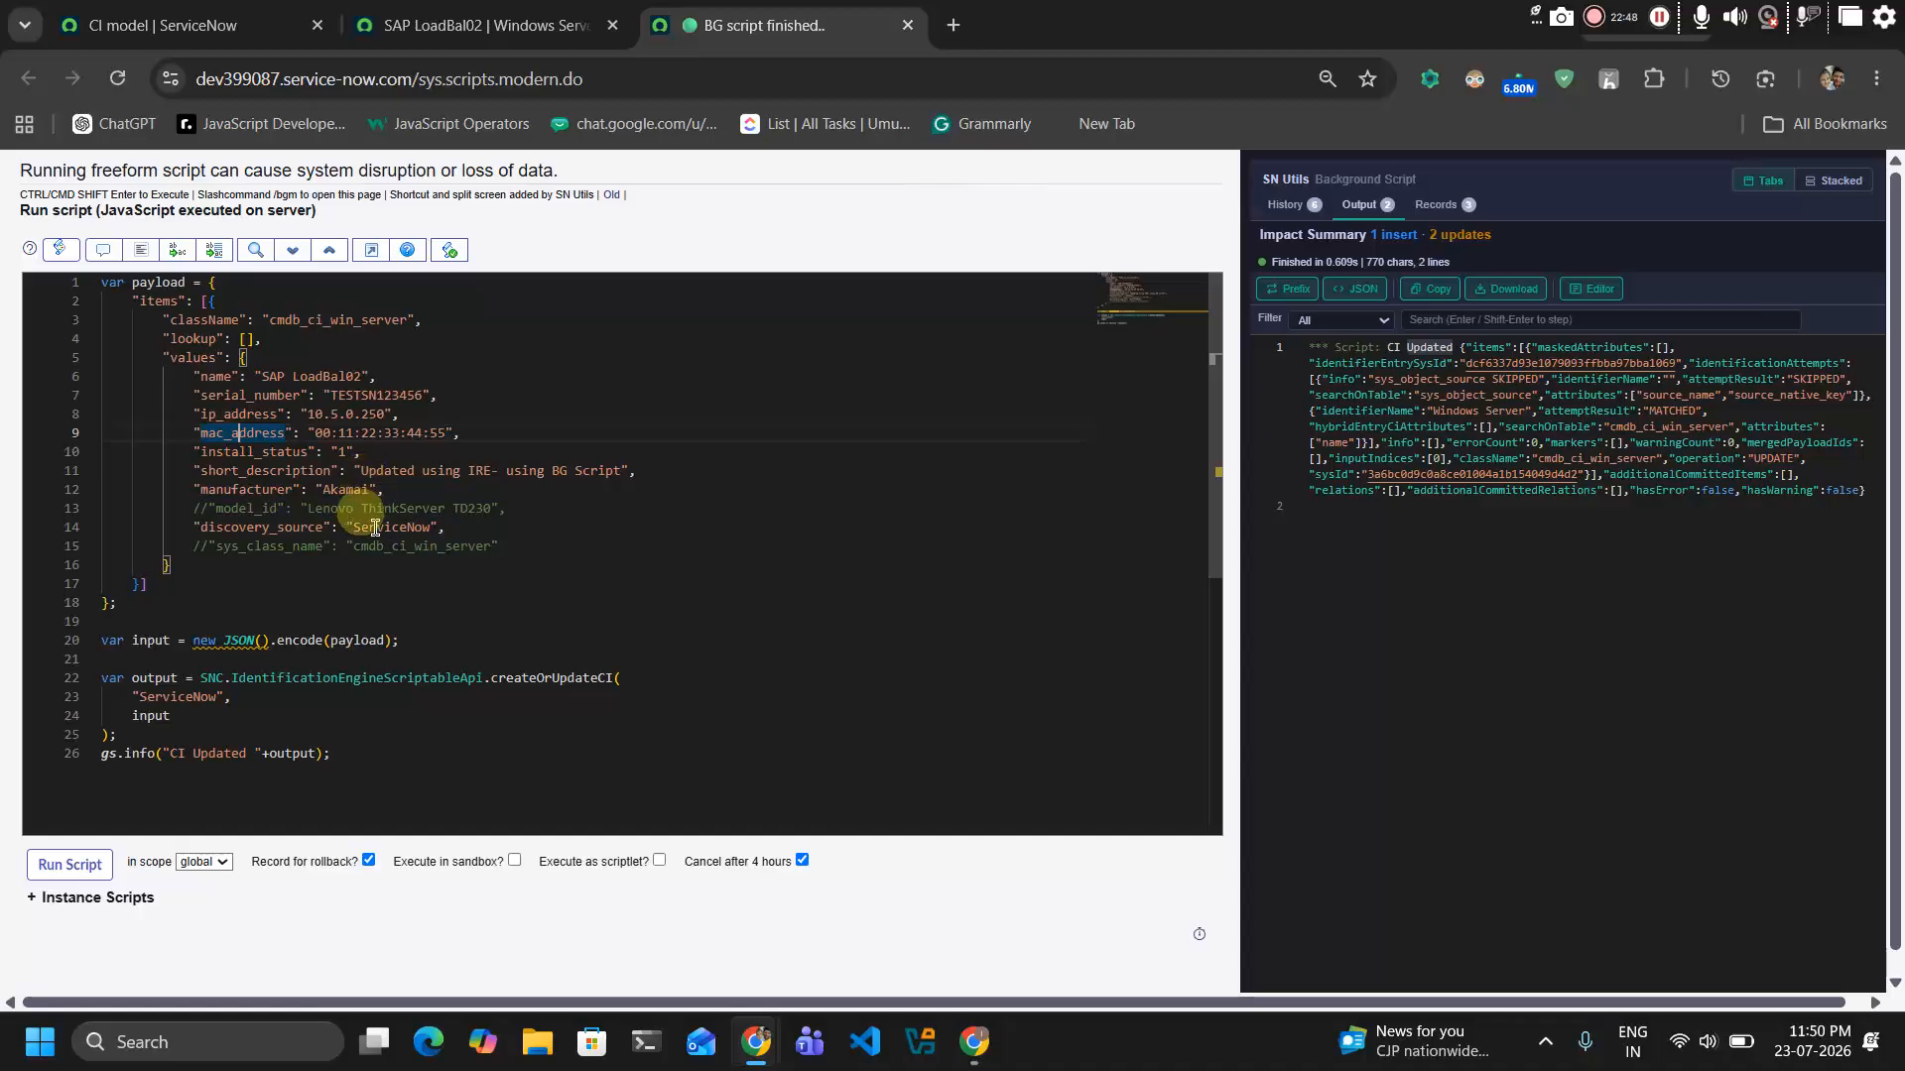
{"action": "left_click", "coordinate": [422, 8]}
{"action": "left_click", "coordinate": [162, 25]}
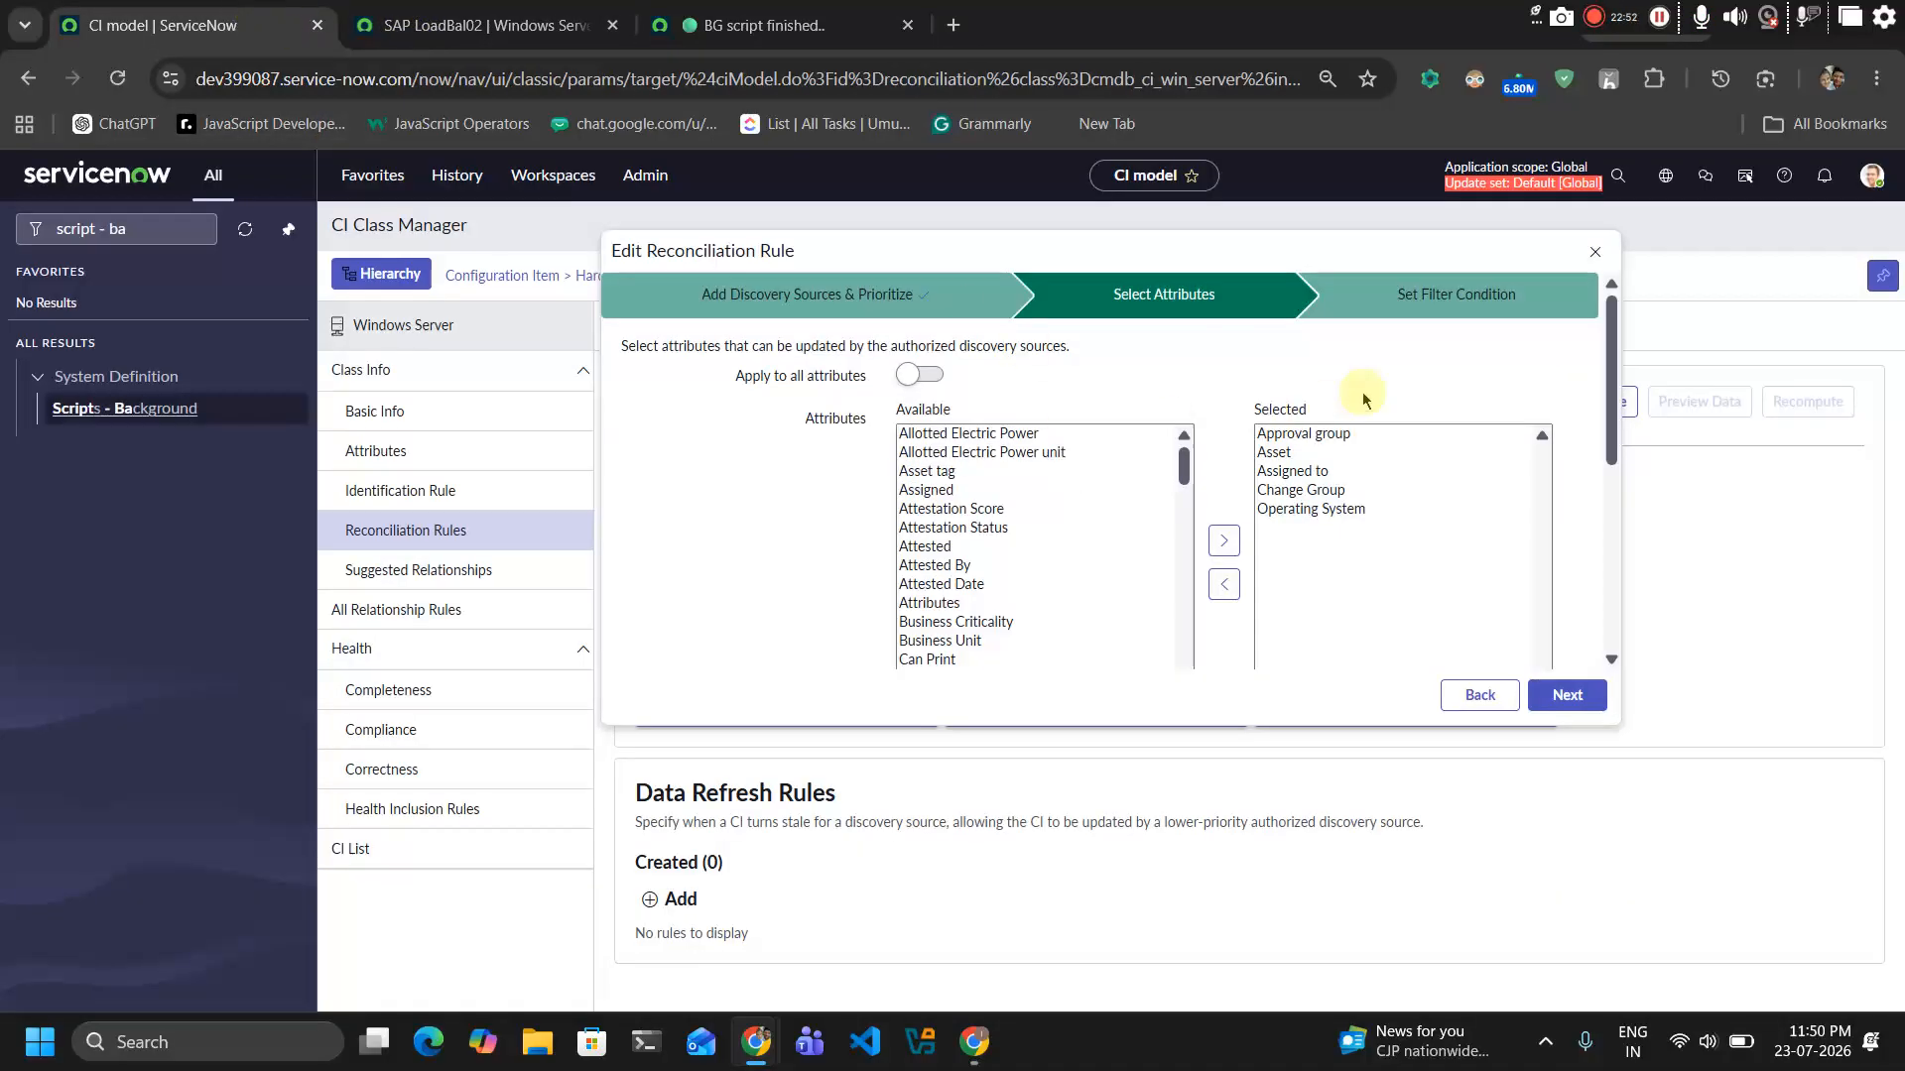
{"action": "left_click", "coordinate": [1595, 255]}
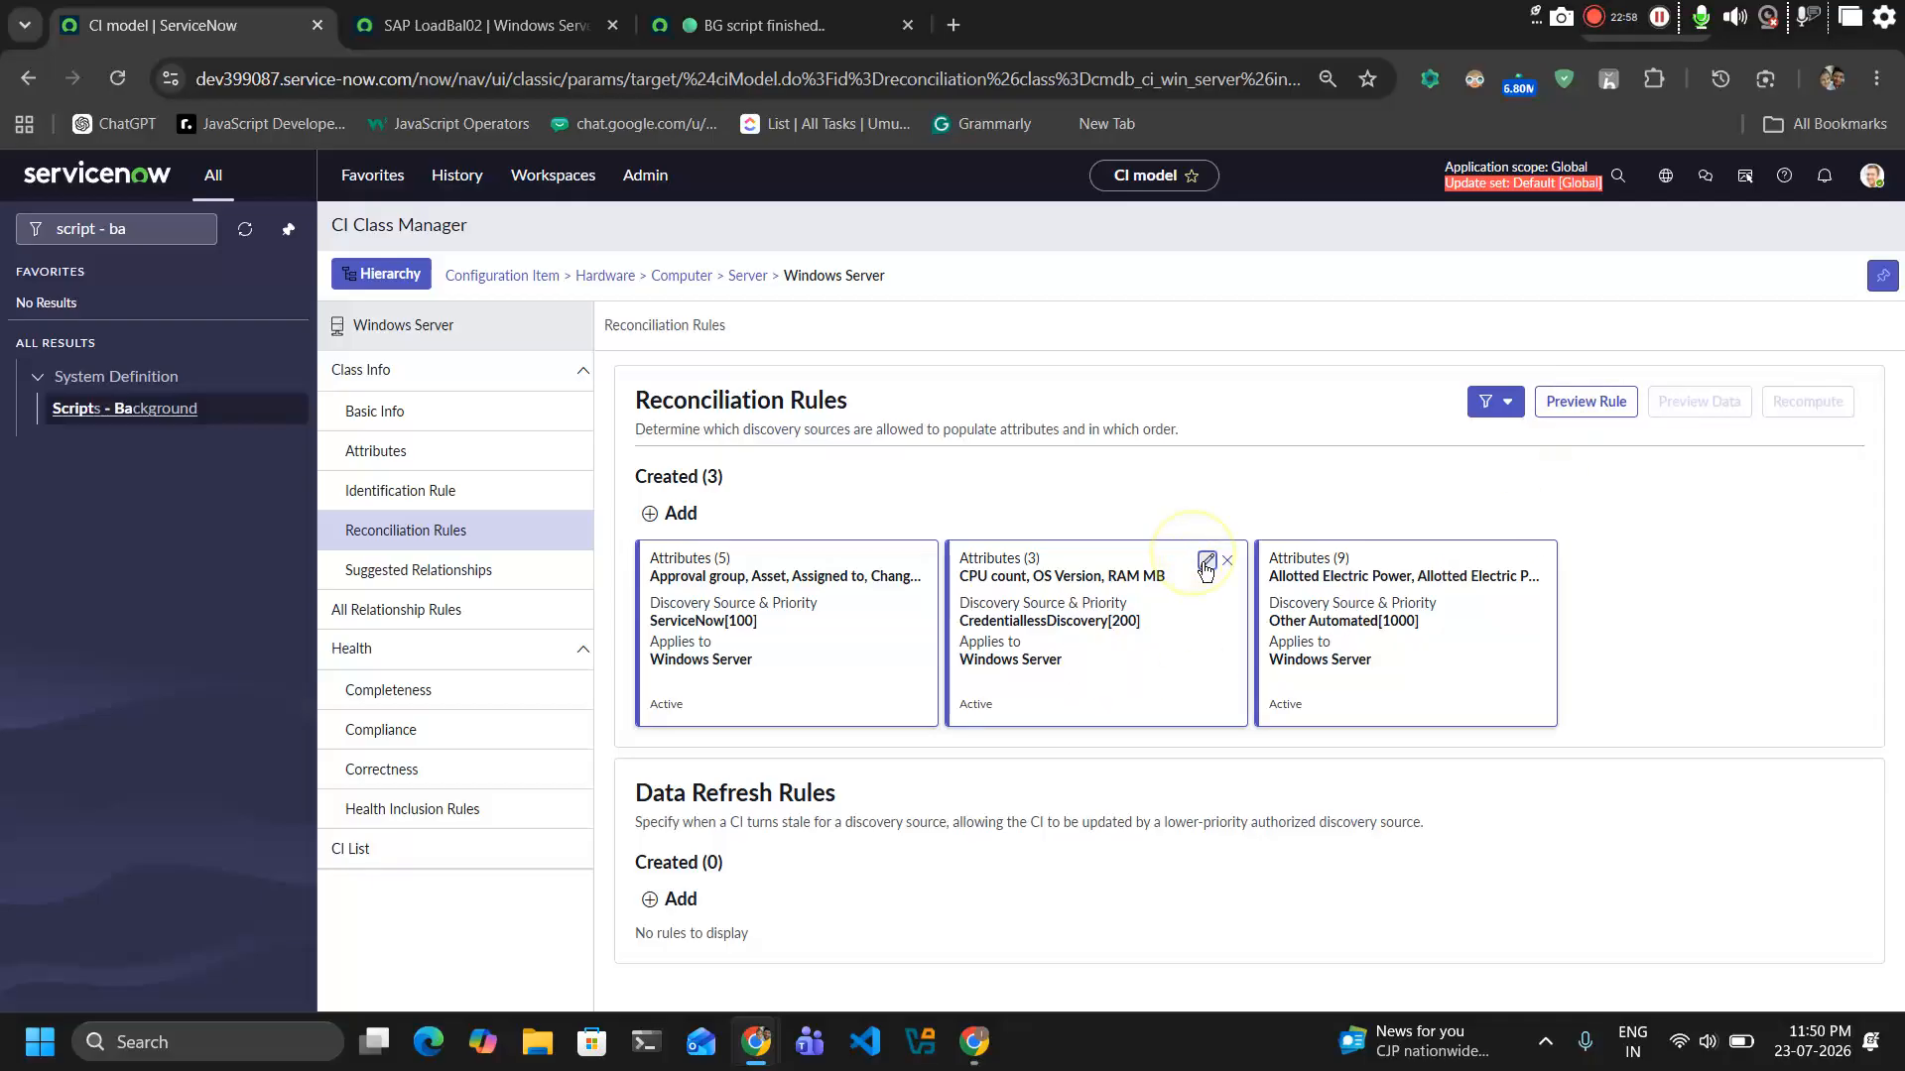
Open the CredentiallessDiscovery reconciliation rule and review its discovery source, priority and selected attributes
{"action": "left_click", "coordinate": [1082, 549]}
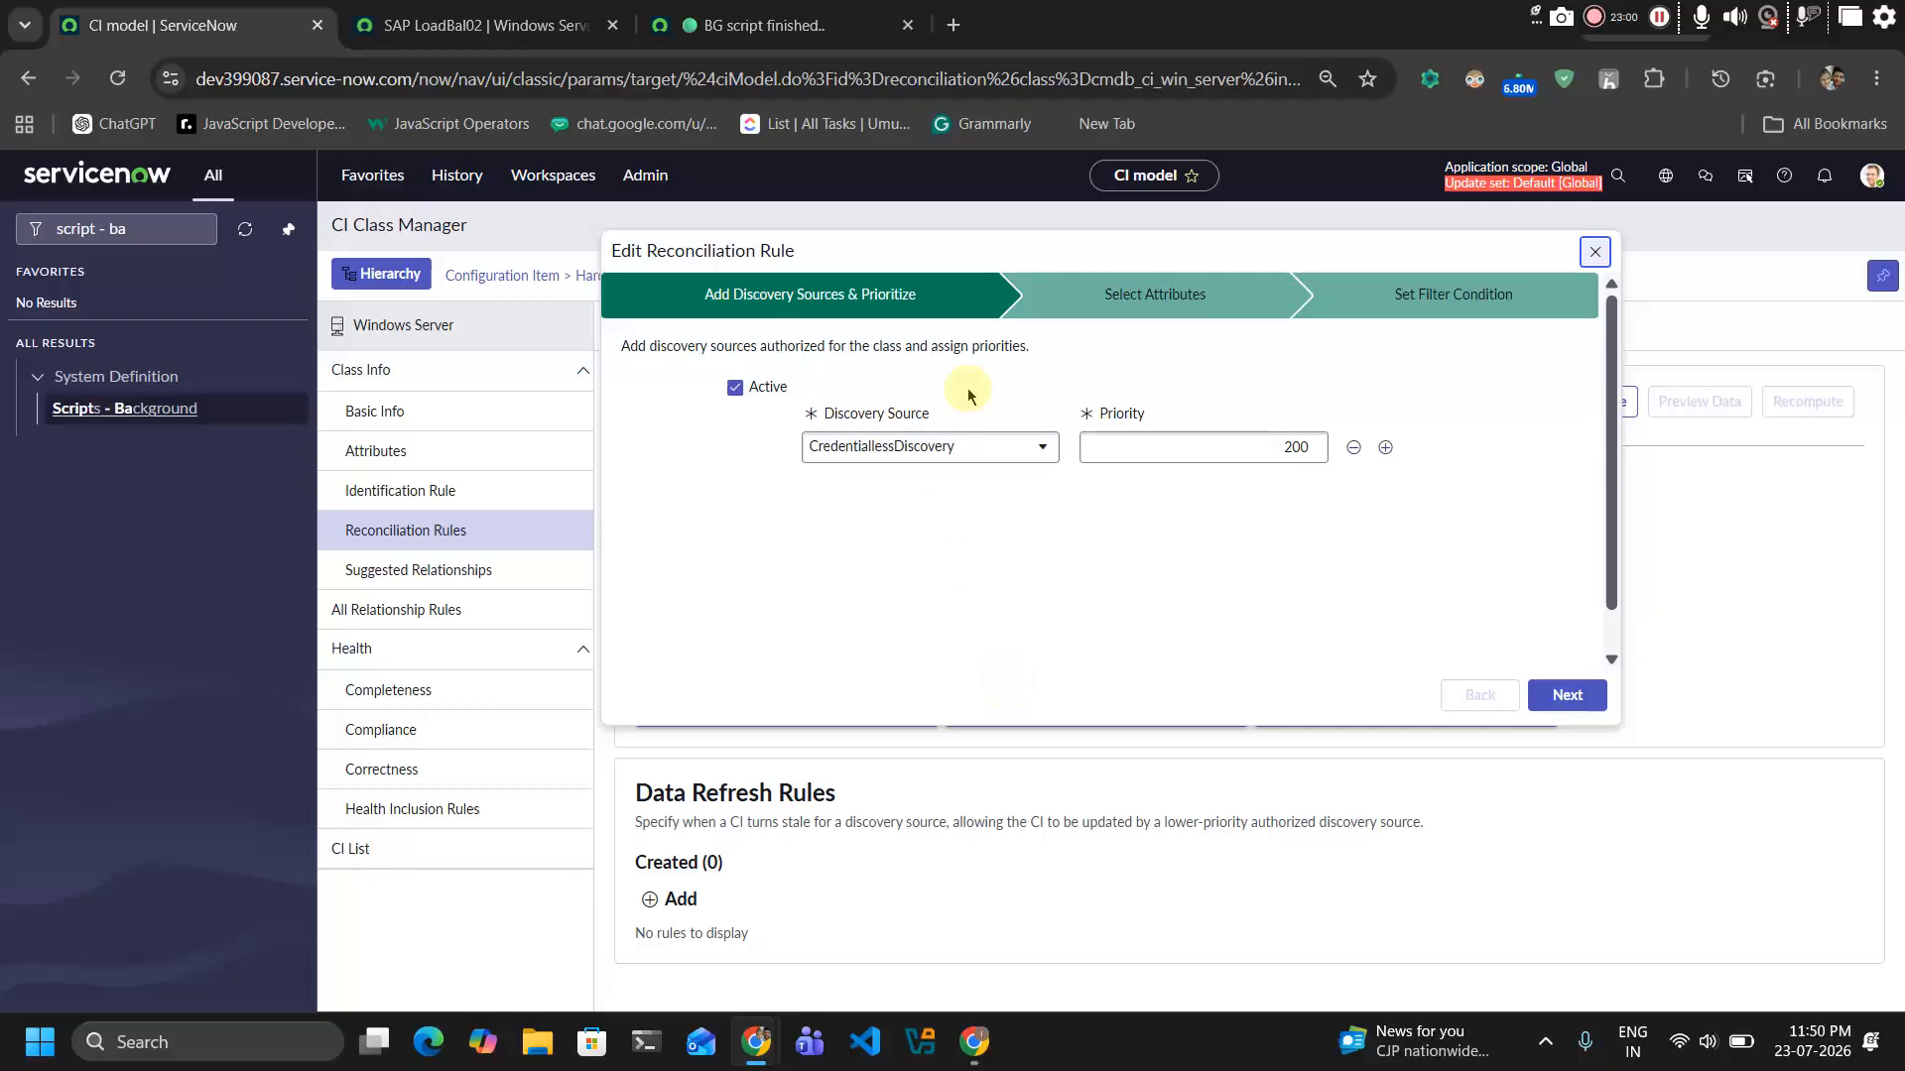
{"action": "left_click", "coordinate": [1143, 294]}
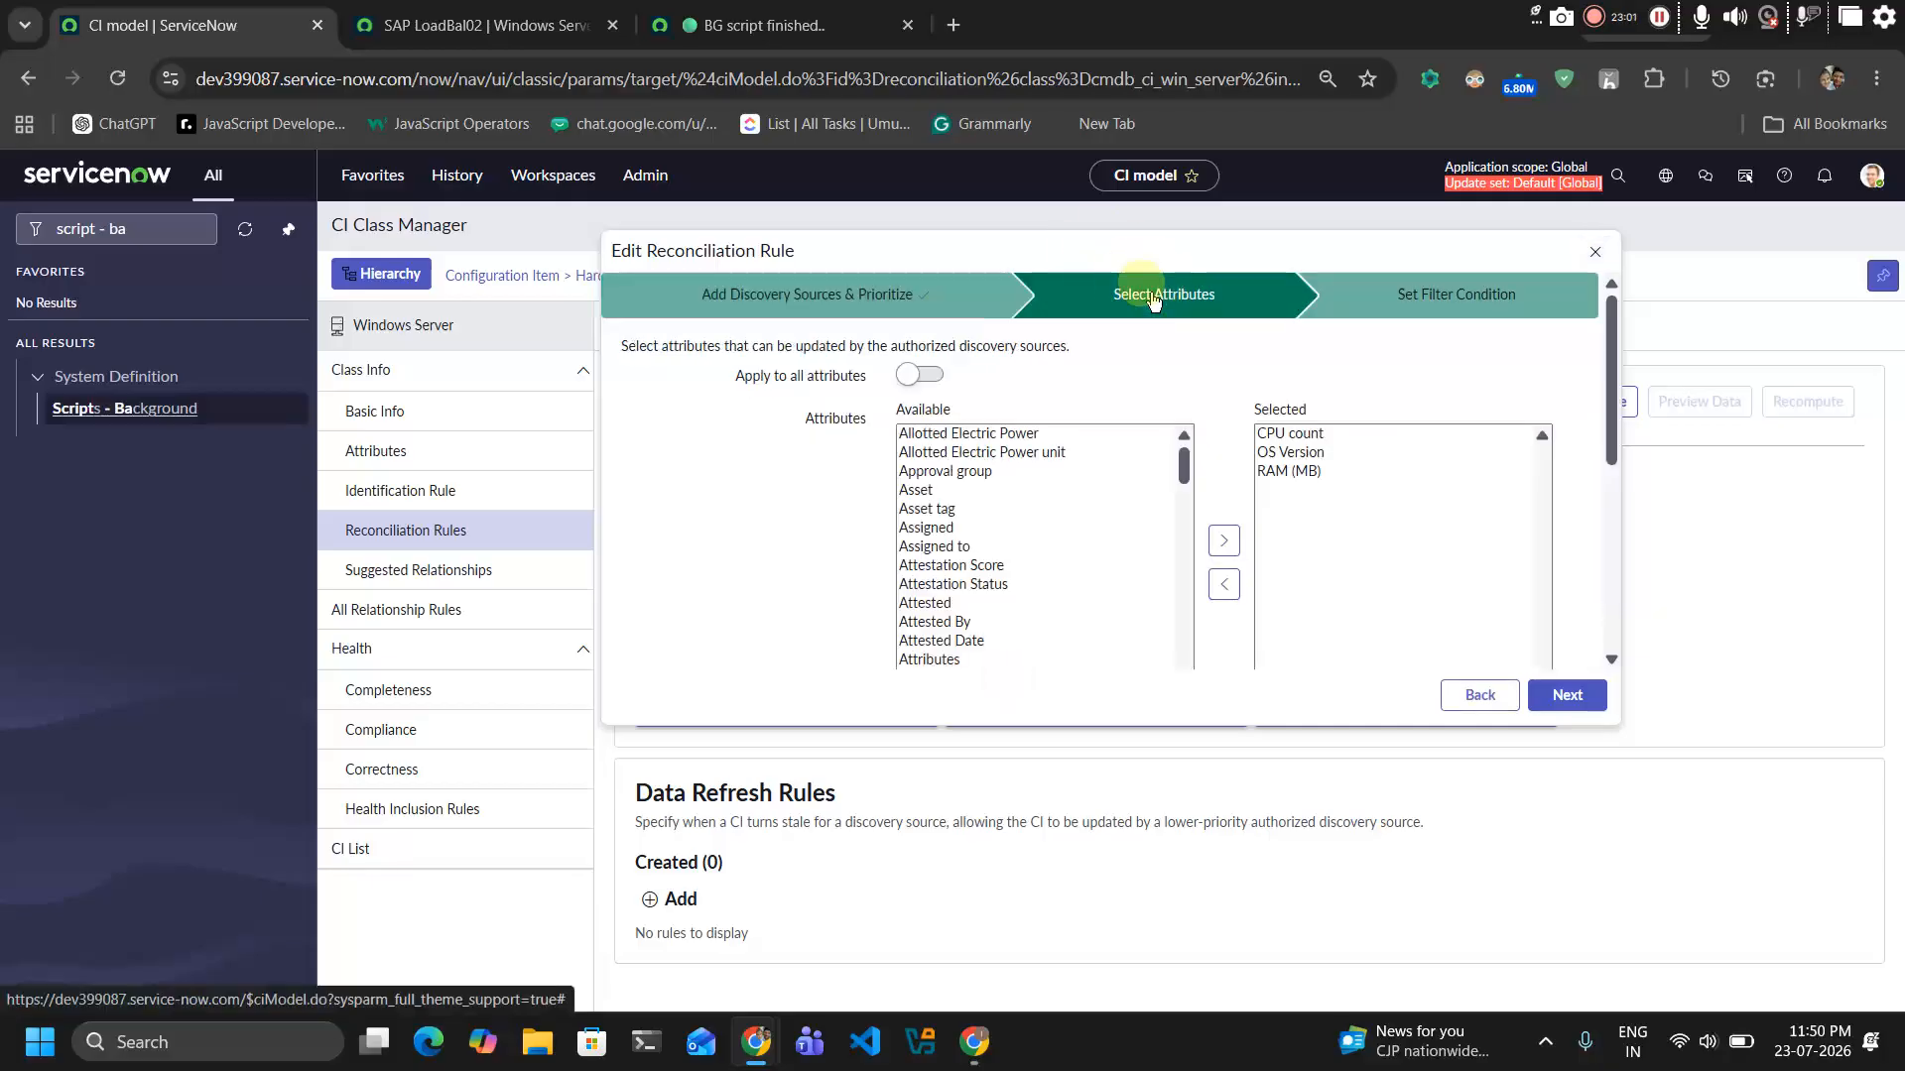
{"action": "left_click", "coordinate": [973, 290]}
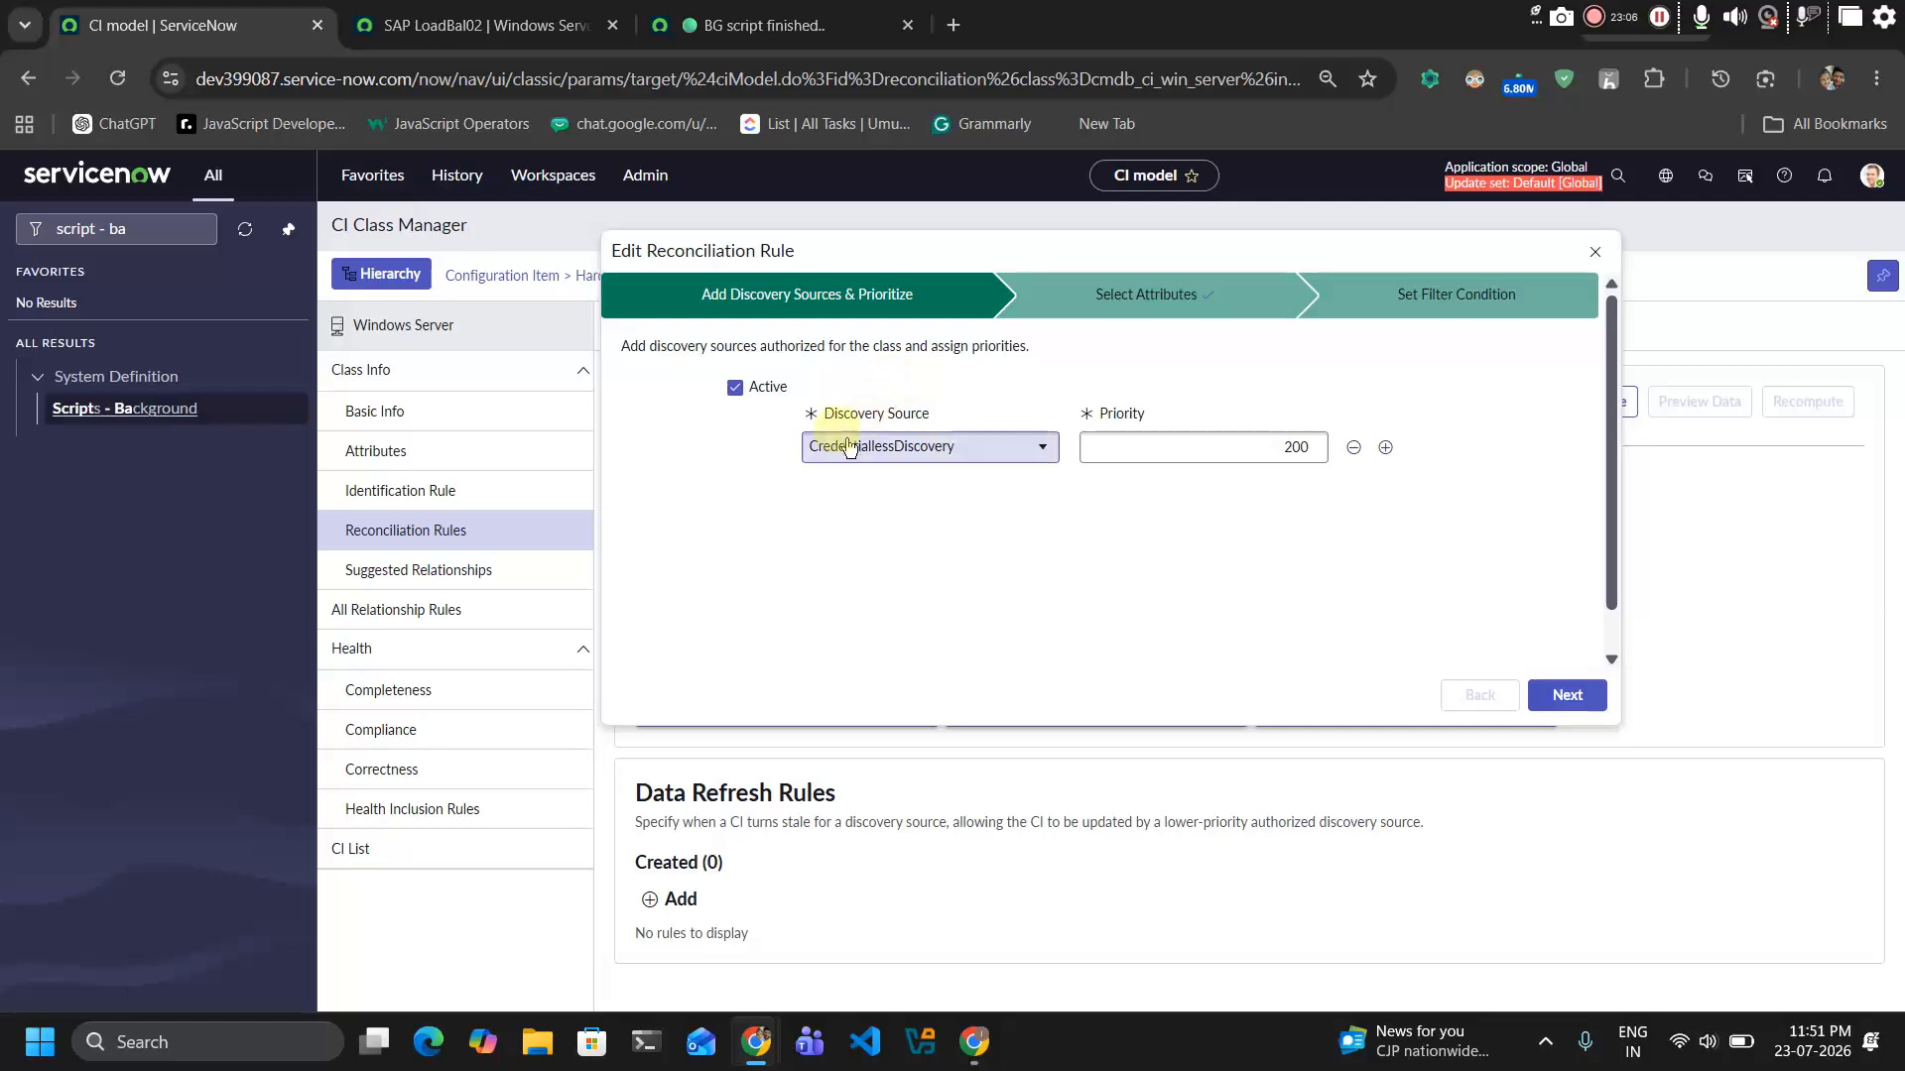
{"action": "left_click", "coordinate": [1146, 293]}
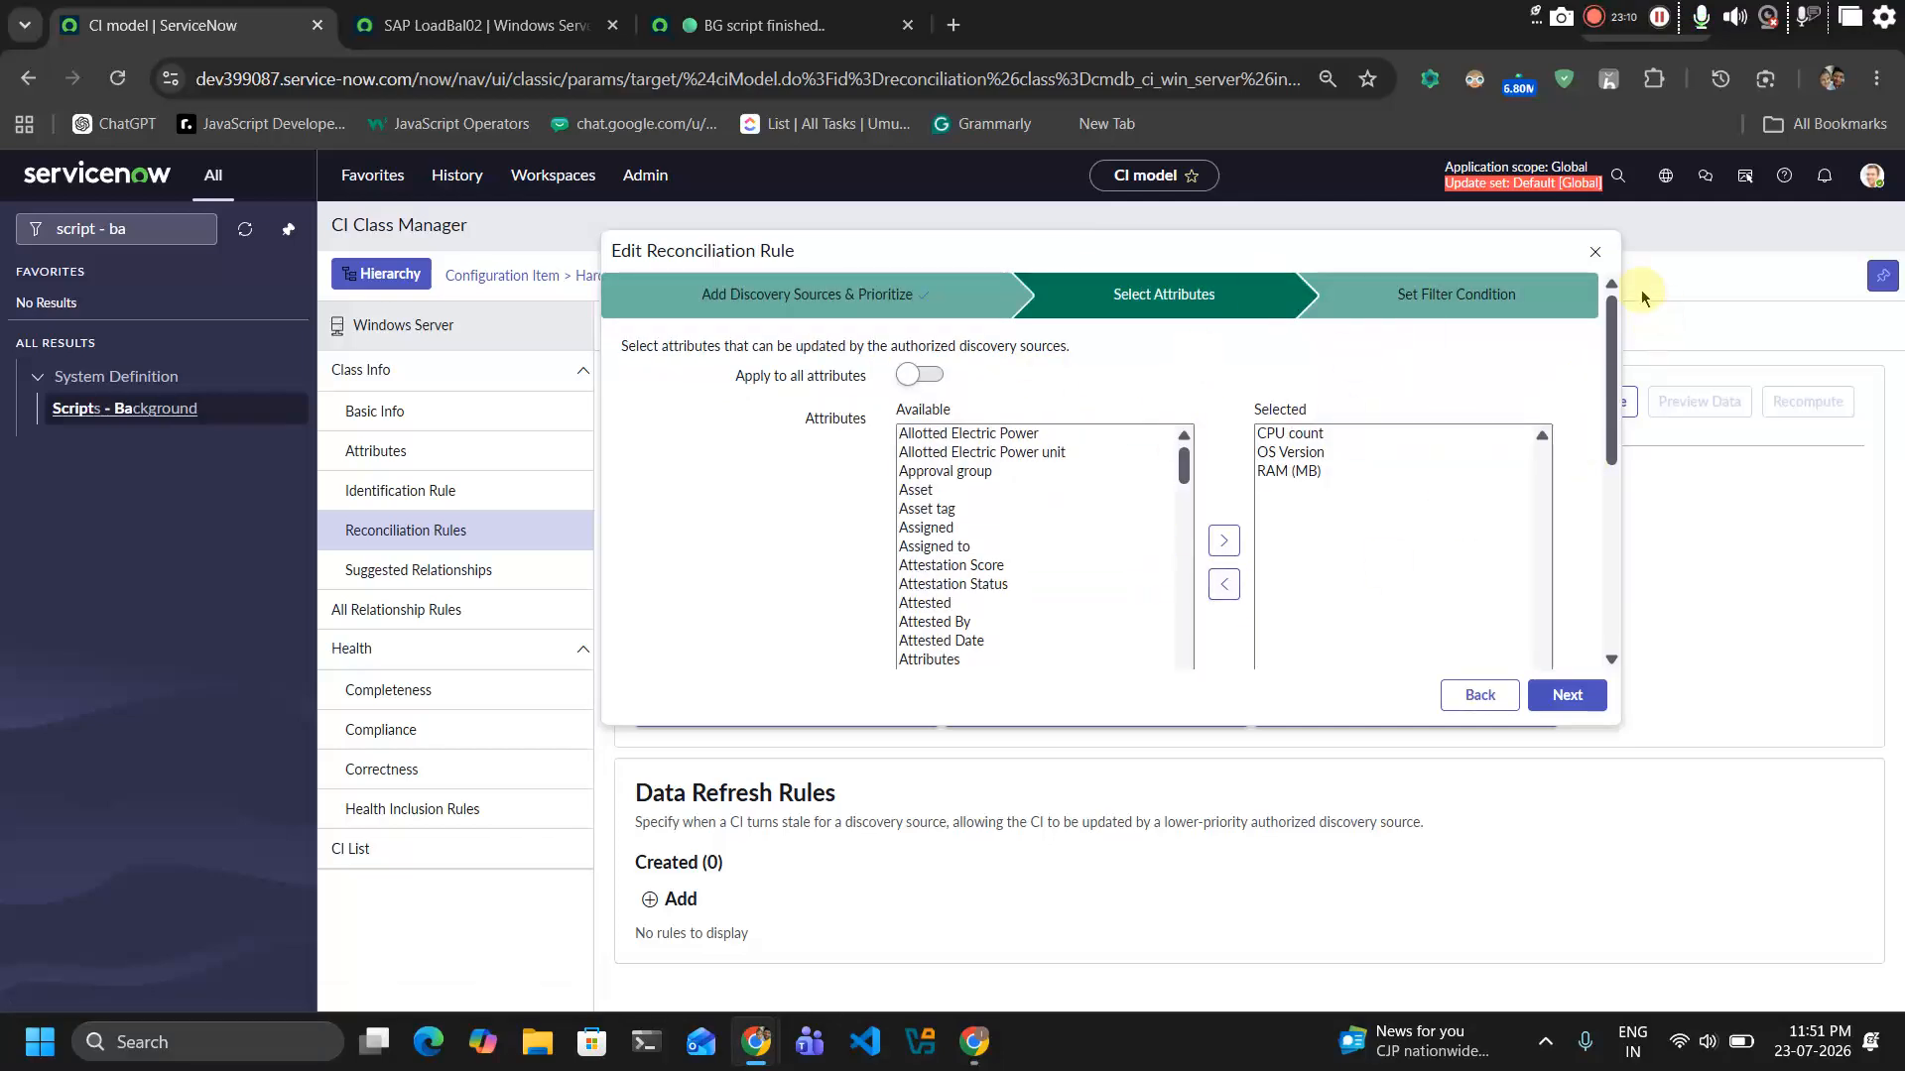
Close the CredentiallessDiscovery rule without changes and compare the Windows Server reconciliation rules with the background script's payload again
{"action": "left_click", "coordinate": [1595, 254]}
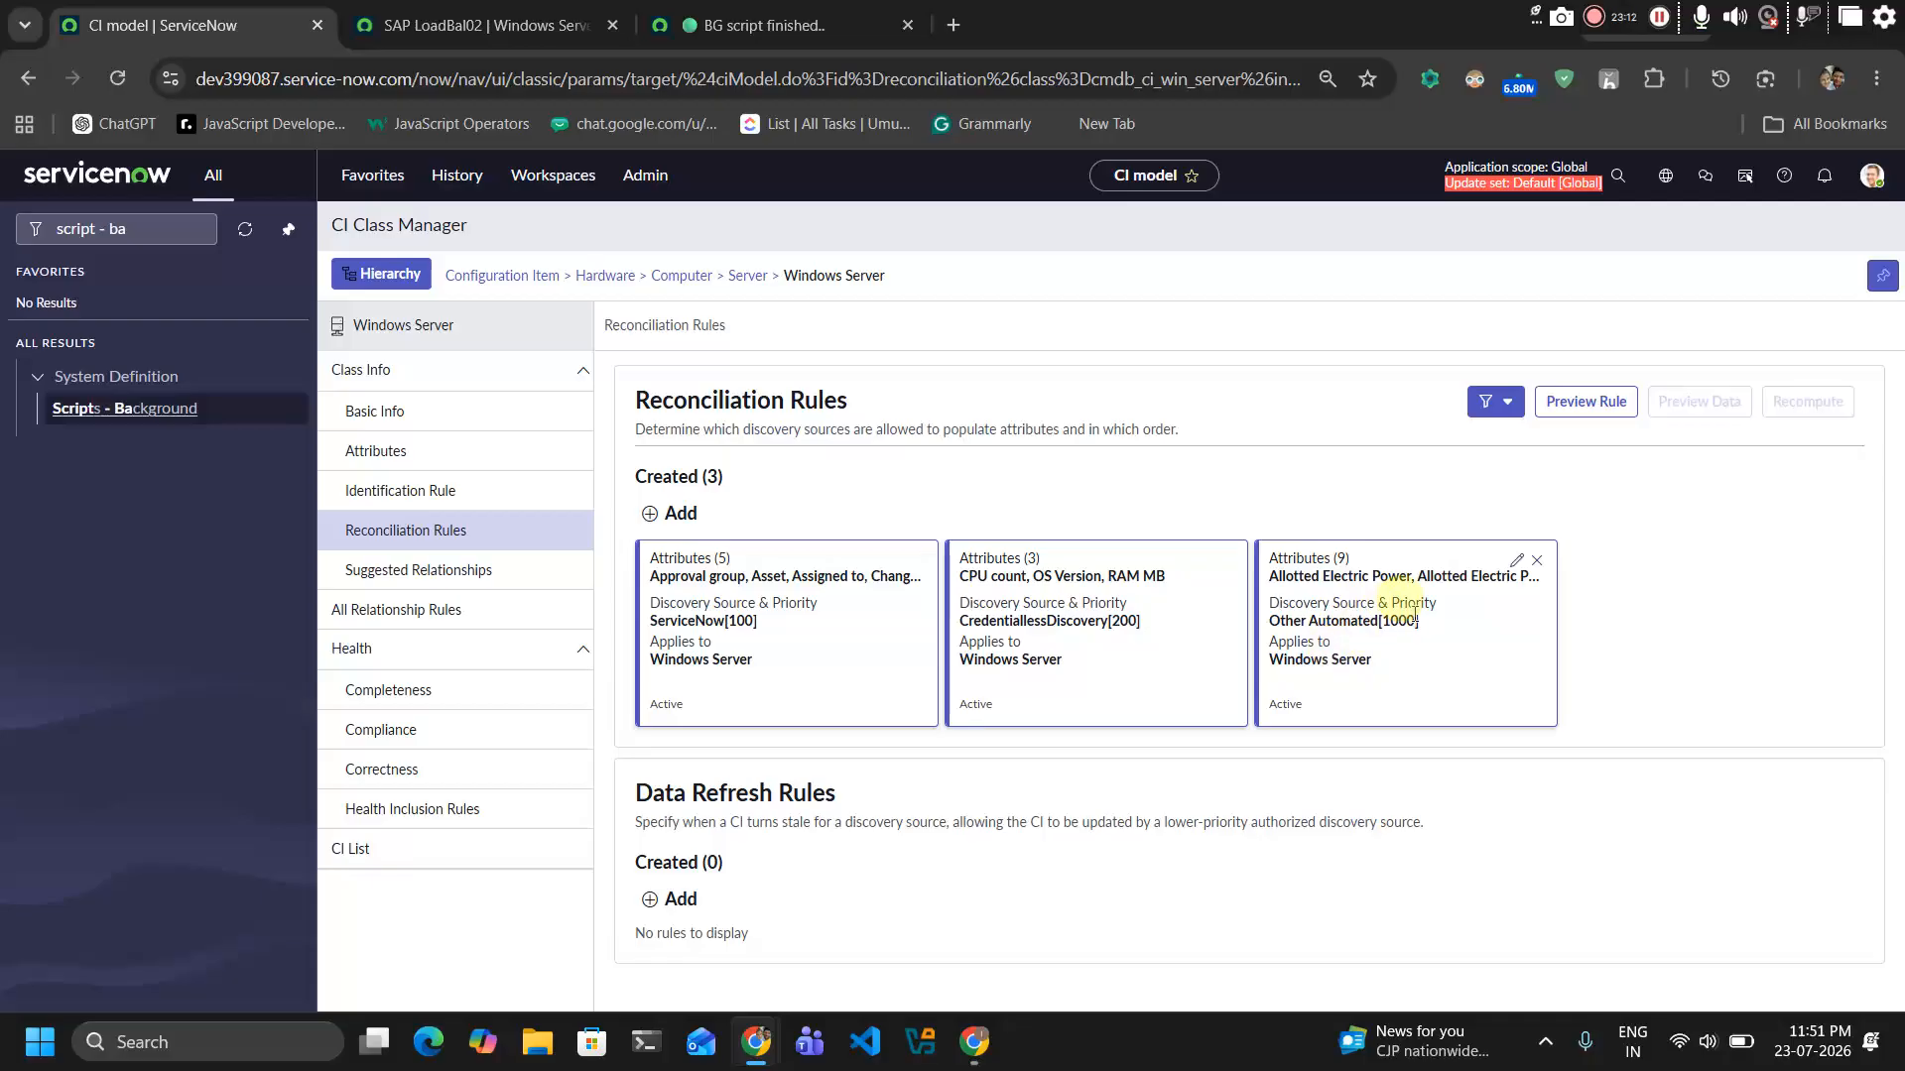
{"action": "left_click", "coordinate": [1506, 570]}
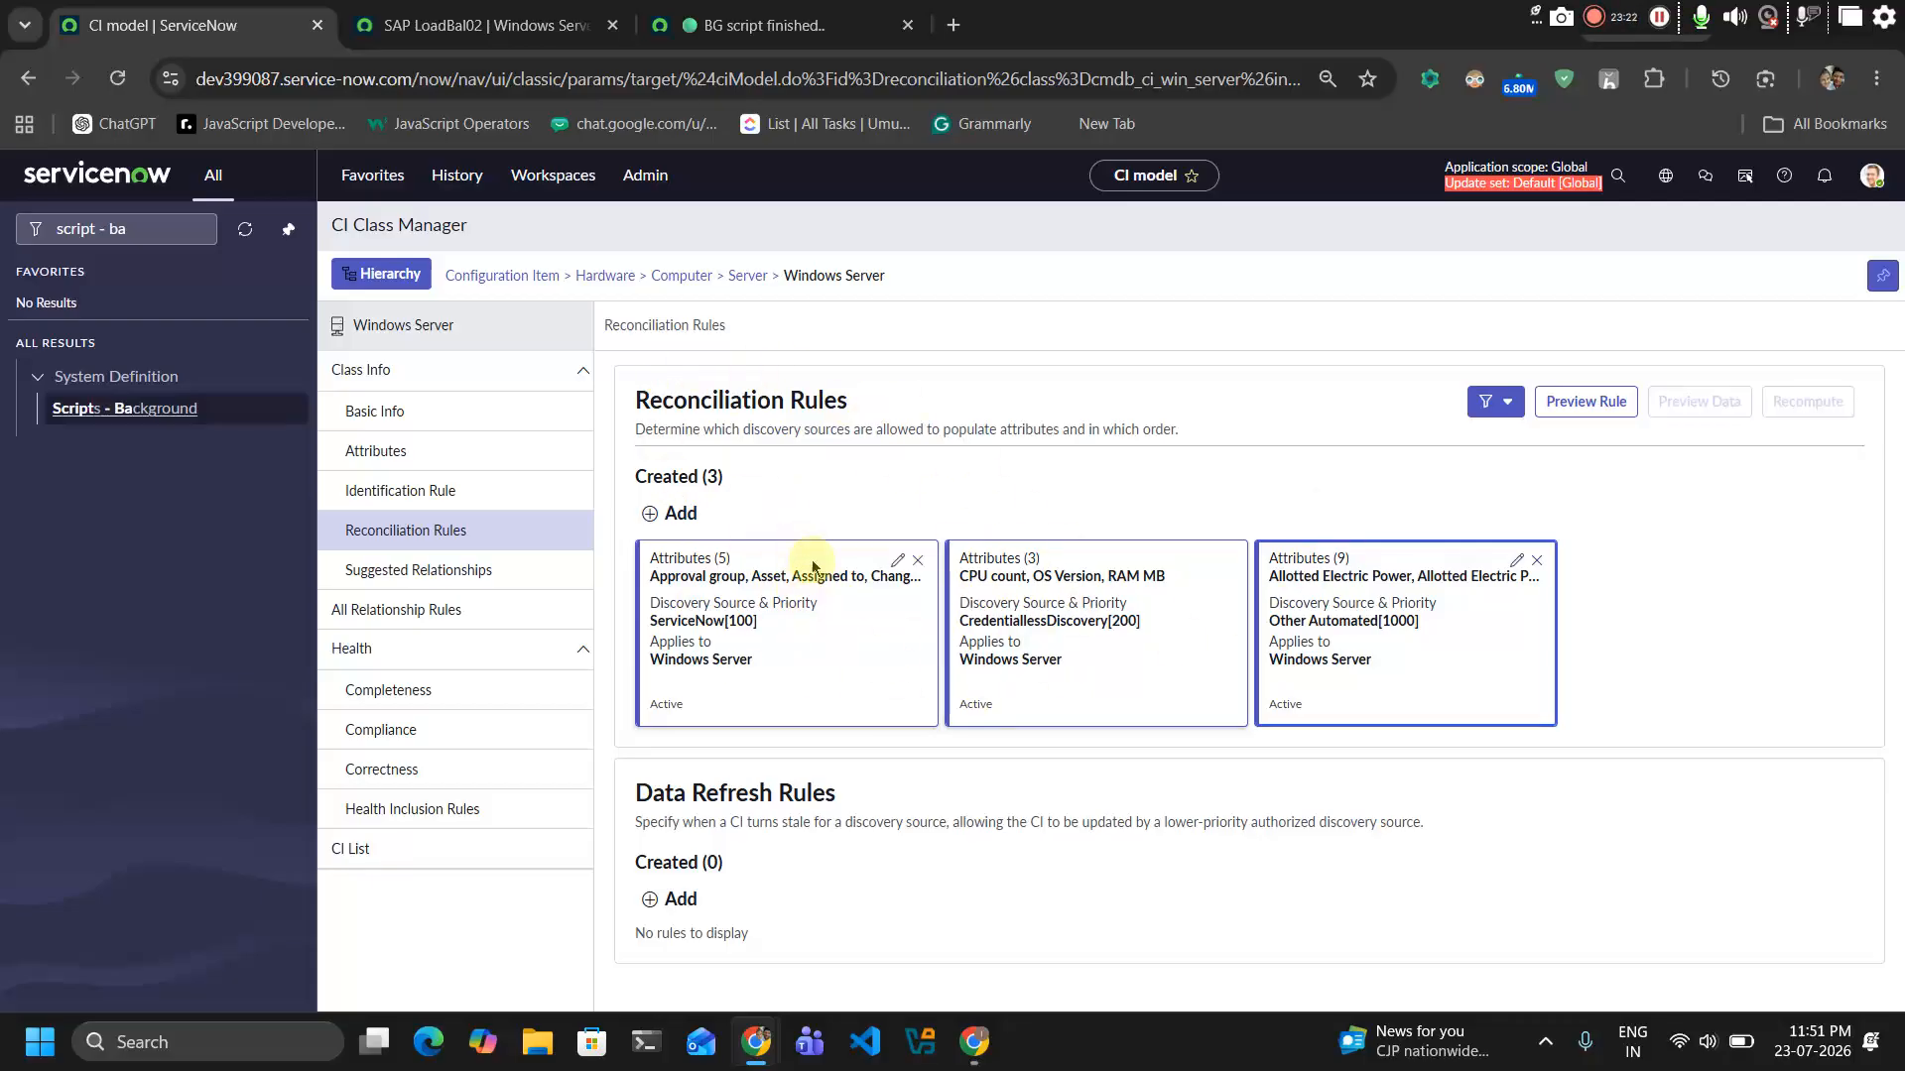
{"action": "left_click", "coordinate": [764, 25]}
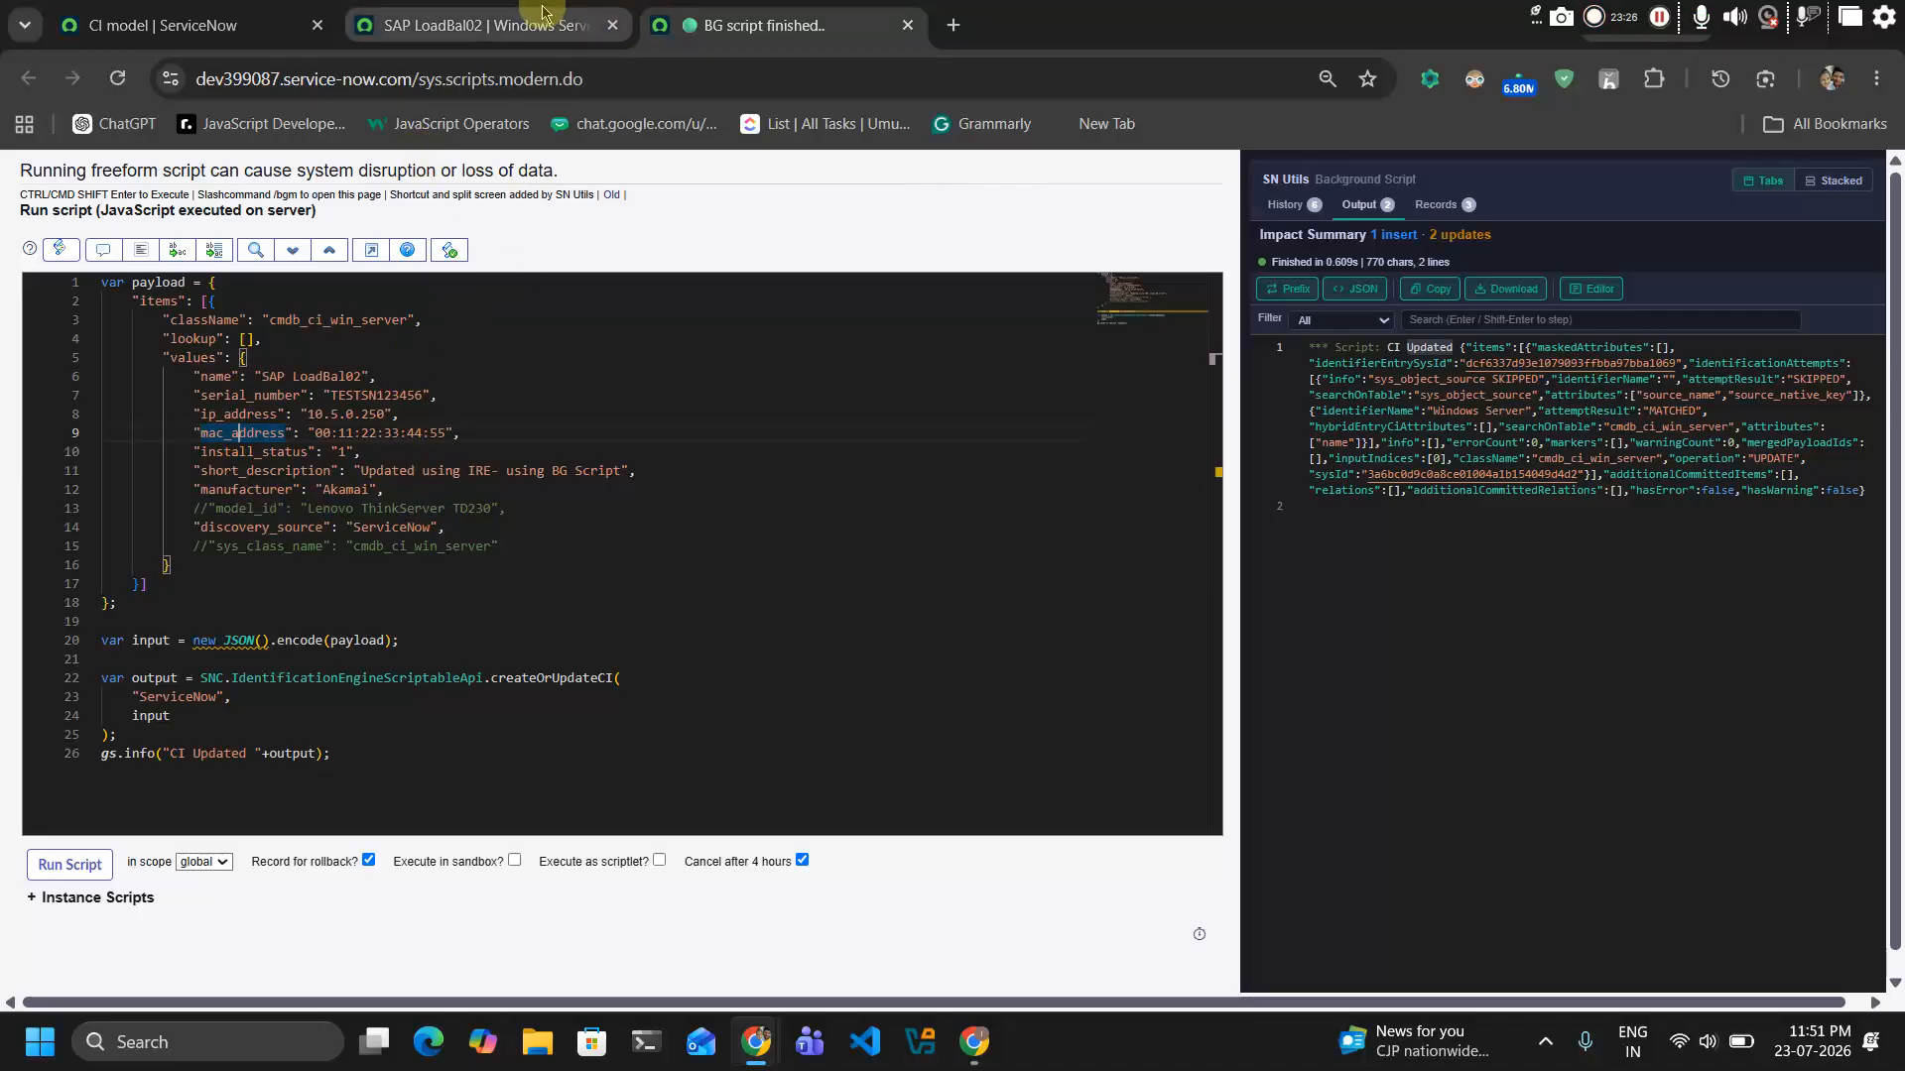
{"action": "left_click", "coordinate": [233, 17]}
Add Serial number to the selected attributes of the ServiceNow reconciliation rule, leave its filter condition empty, and save the rule
{"action": "left_click", "coordinate": [896, 563]}
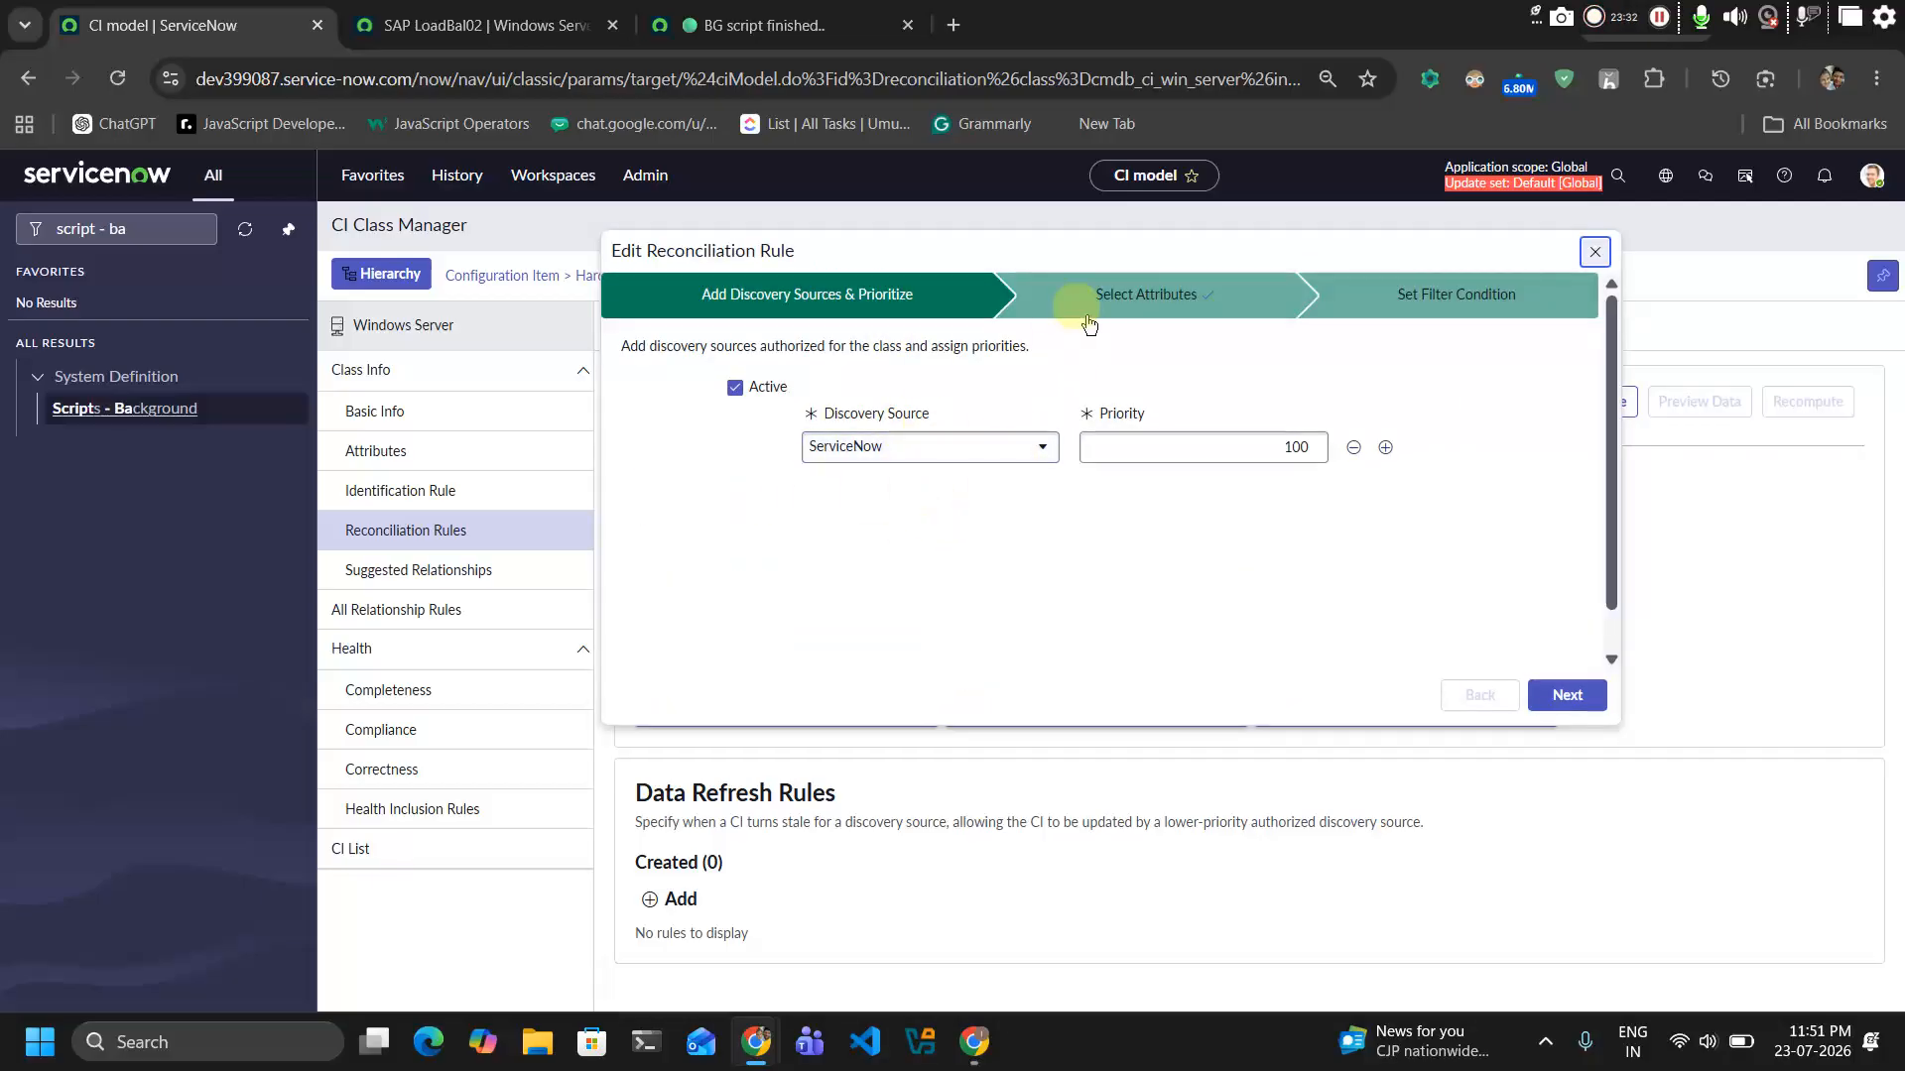
{"action": "left_click", "coordinate": [1114, 296]}
{"action": "scroll", "coordinate": [1035, 581], "scroll_direction": "down", "scroll_amount": 3}
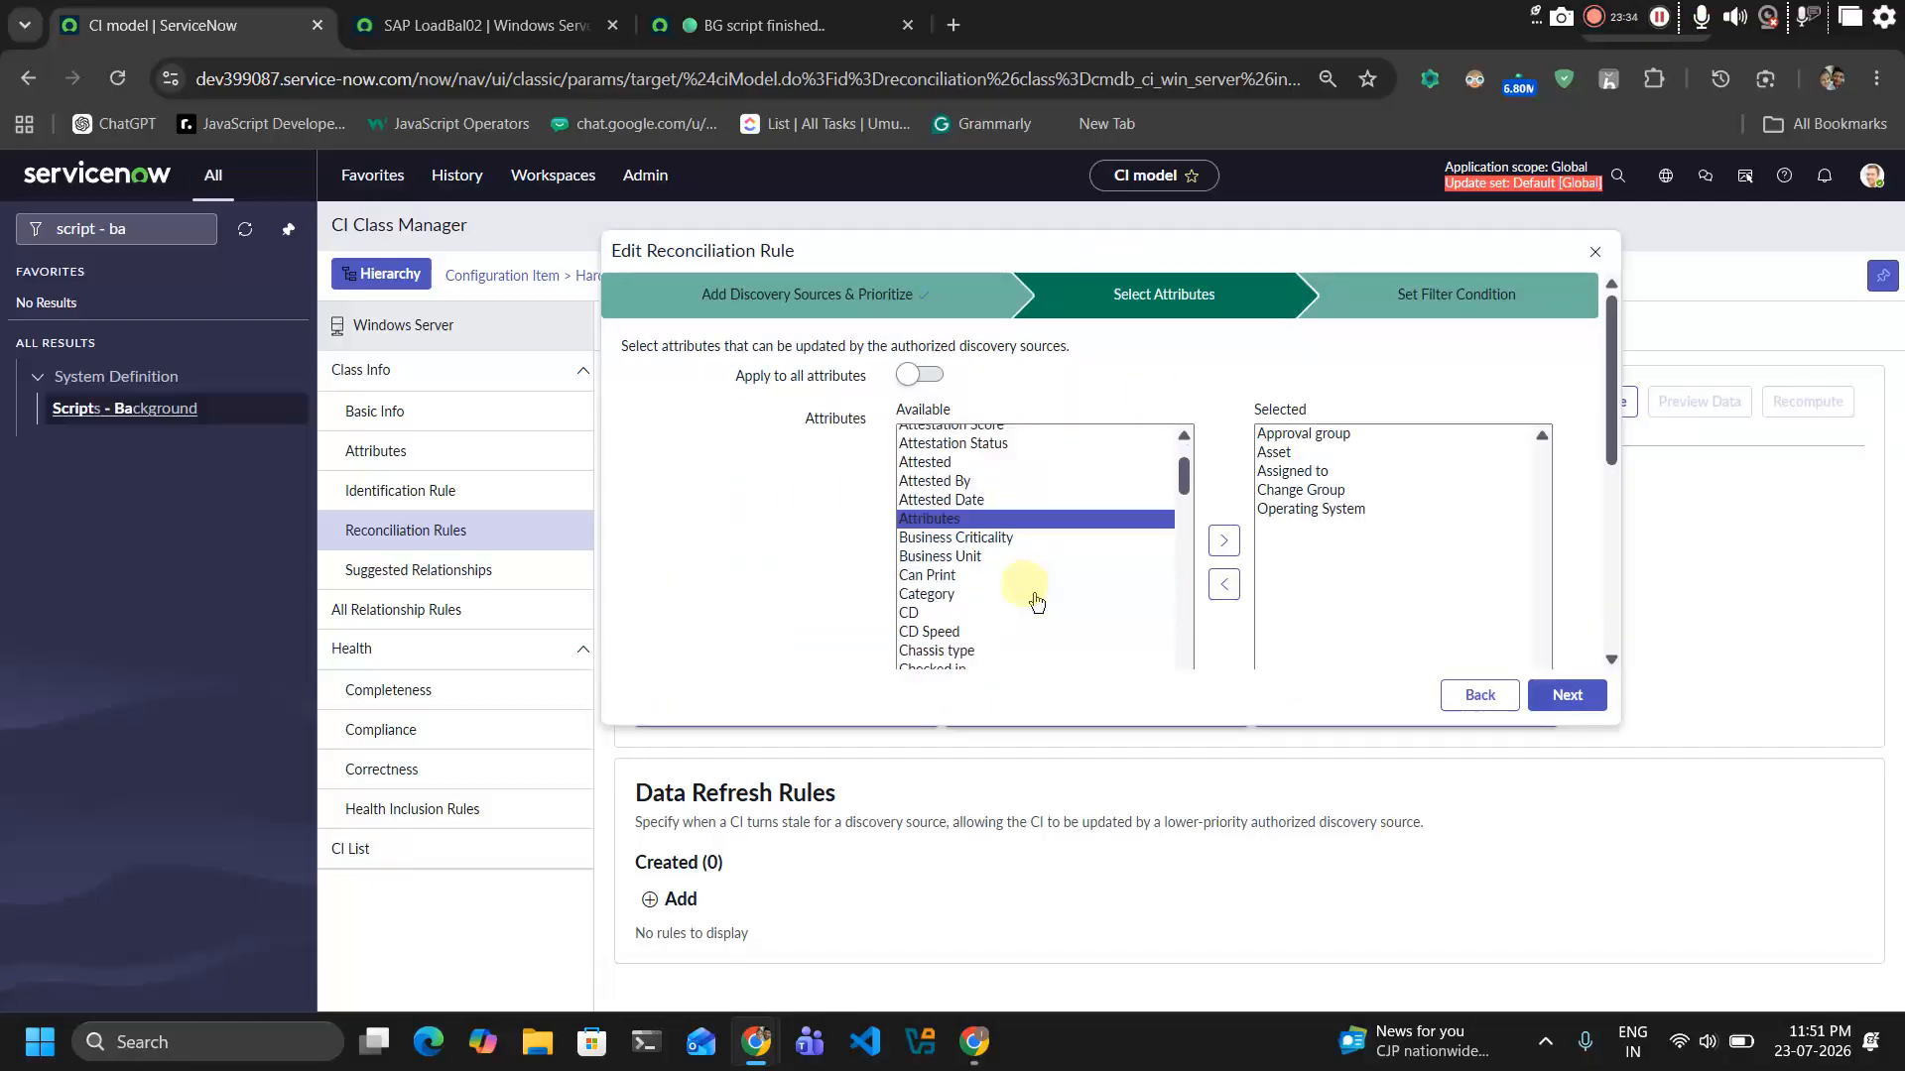
{"action": "scroll", "coordinate": [1032, 600], "scroll_direction": "up", "scroll_amount": 3}
{"action": "left_click", "coordinate": [1031, 510]}
{"action": "scroll", "coordinate": [1032, 513], "scroll_direction": "down", "scroll_amount": 10}
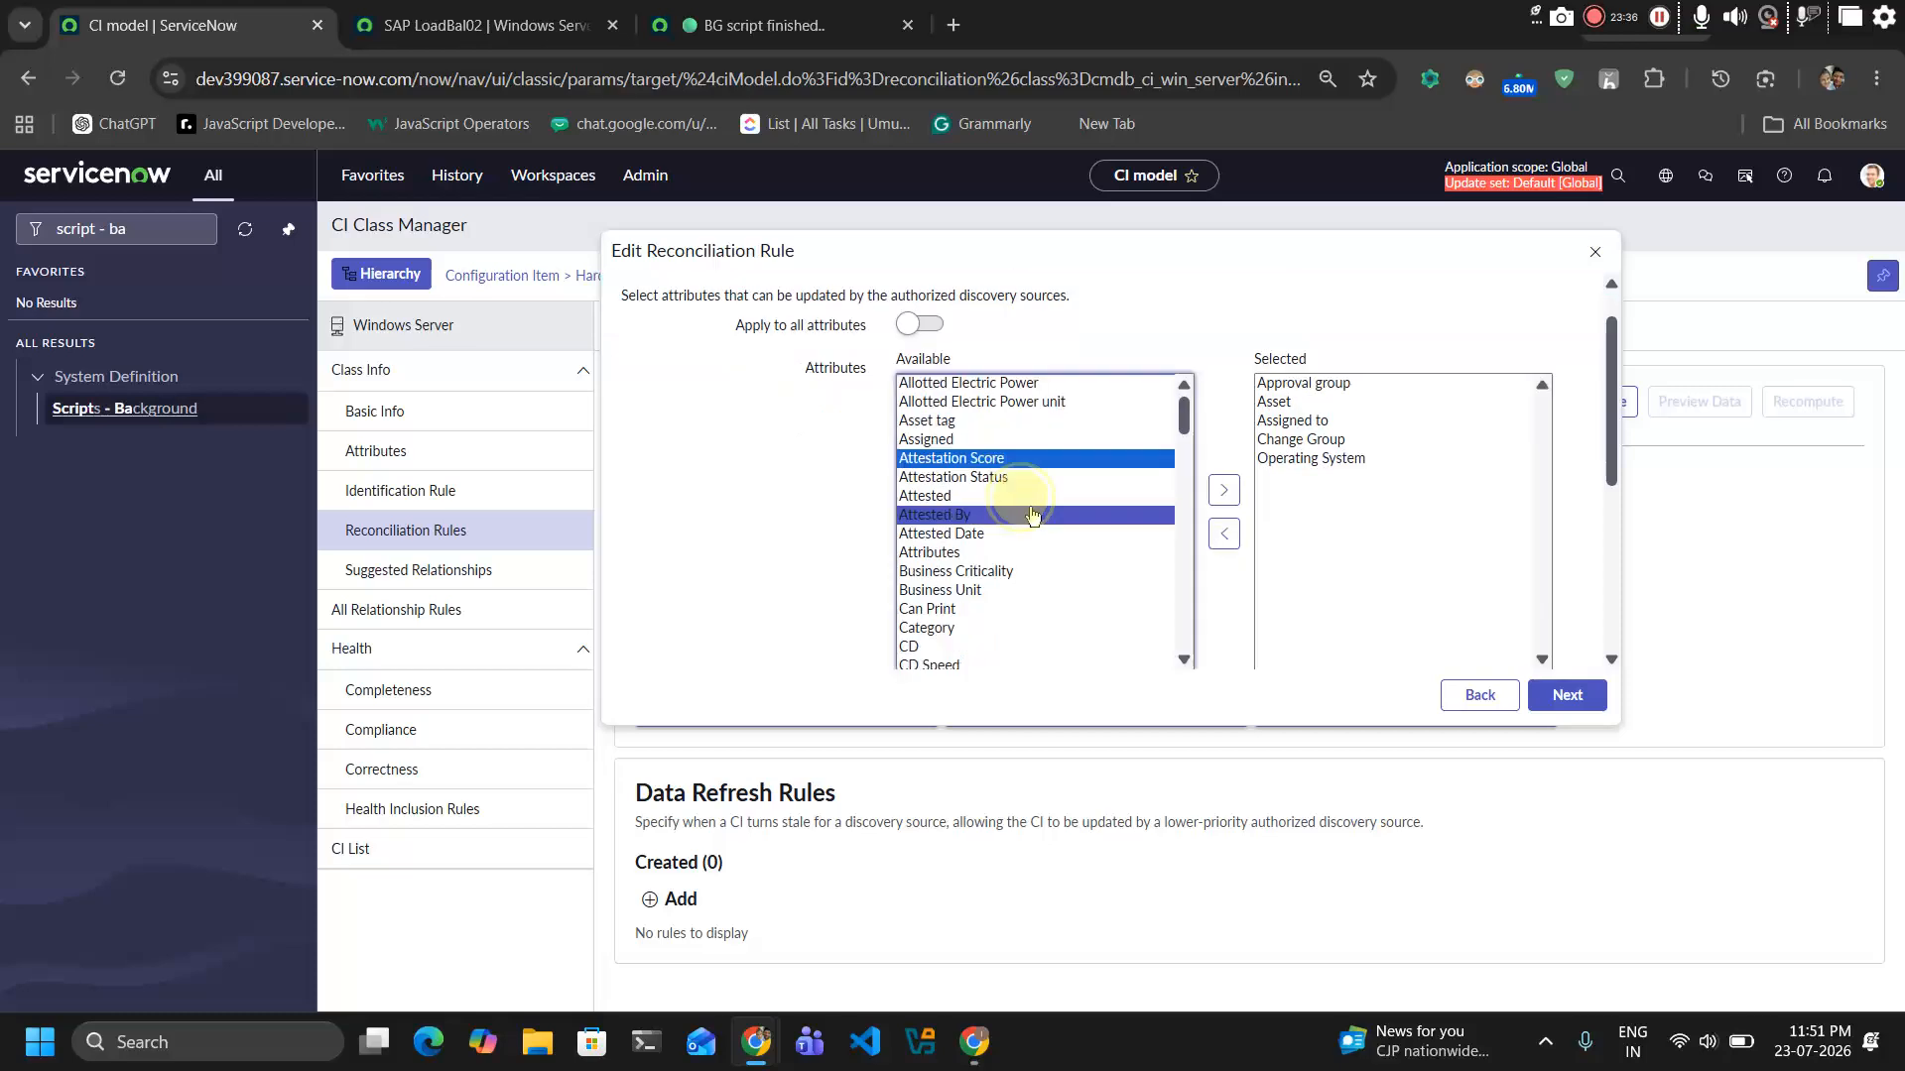
{"action": "key", "text": "Return"}
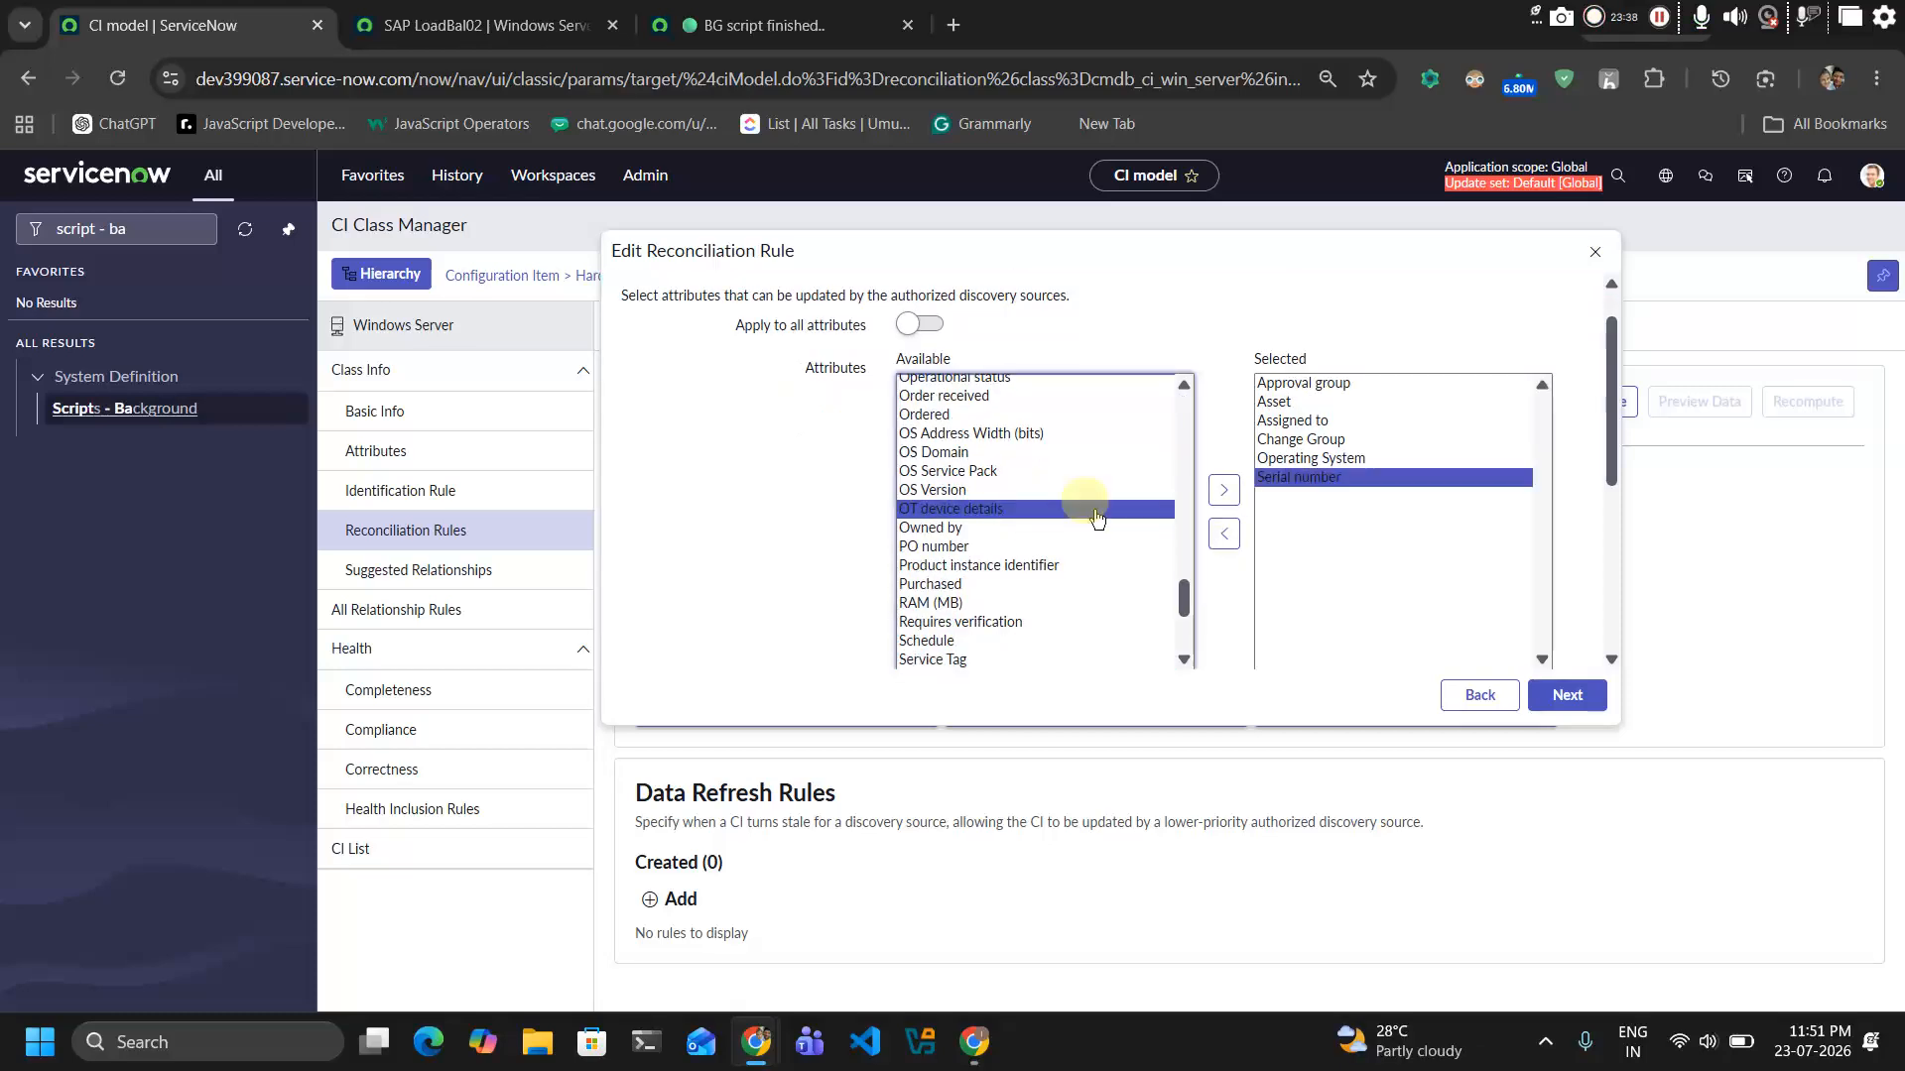
{"action": "left_click", "coordinate": [1570, 687]}
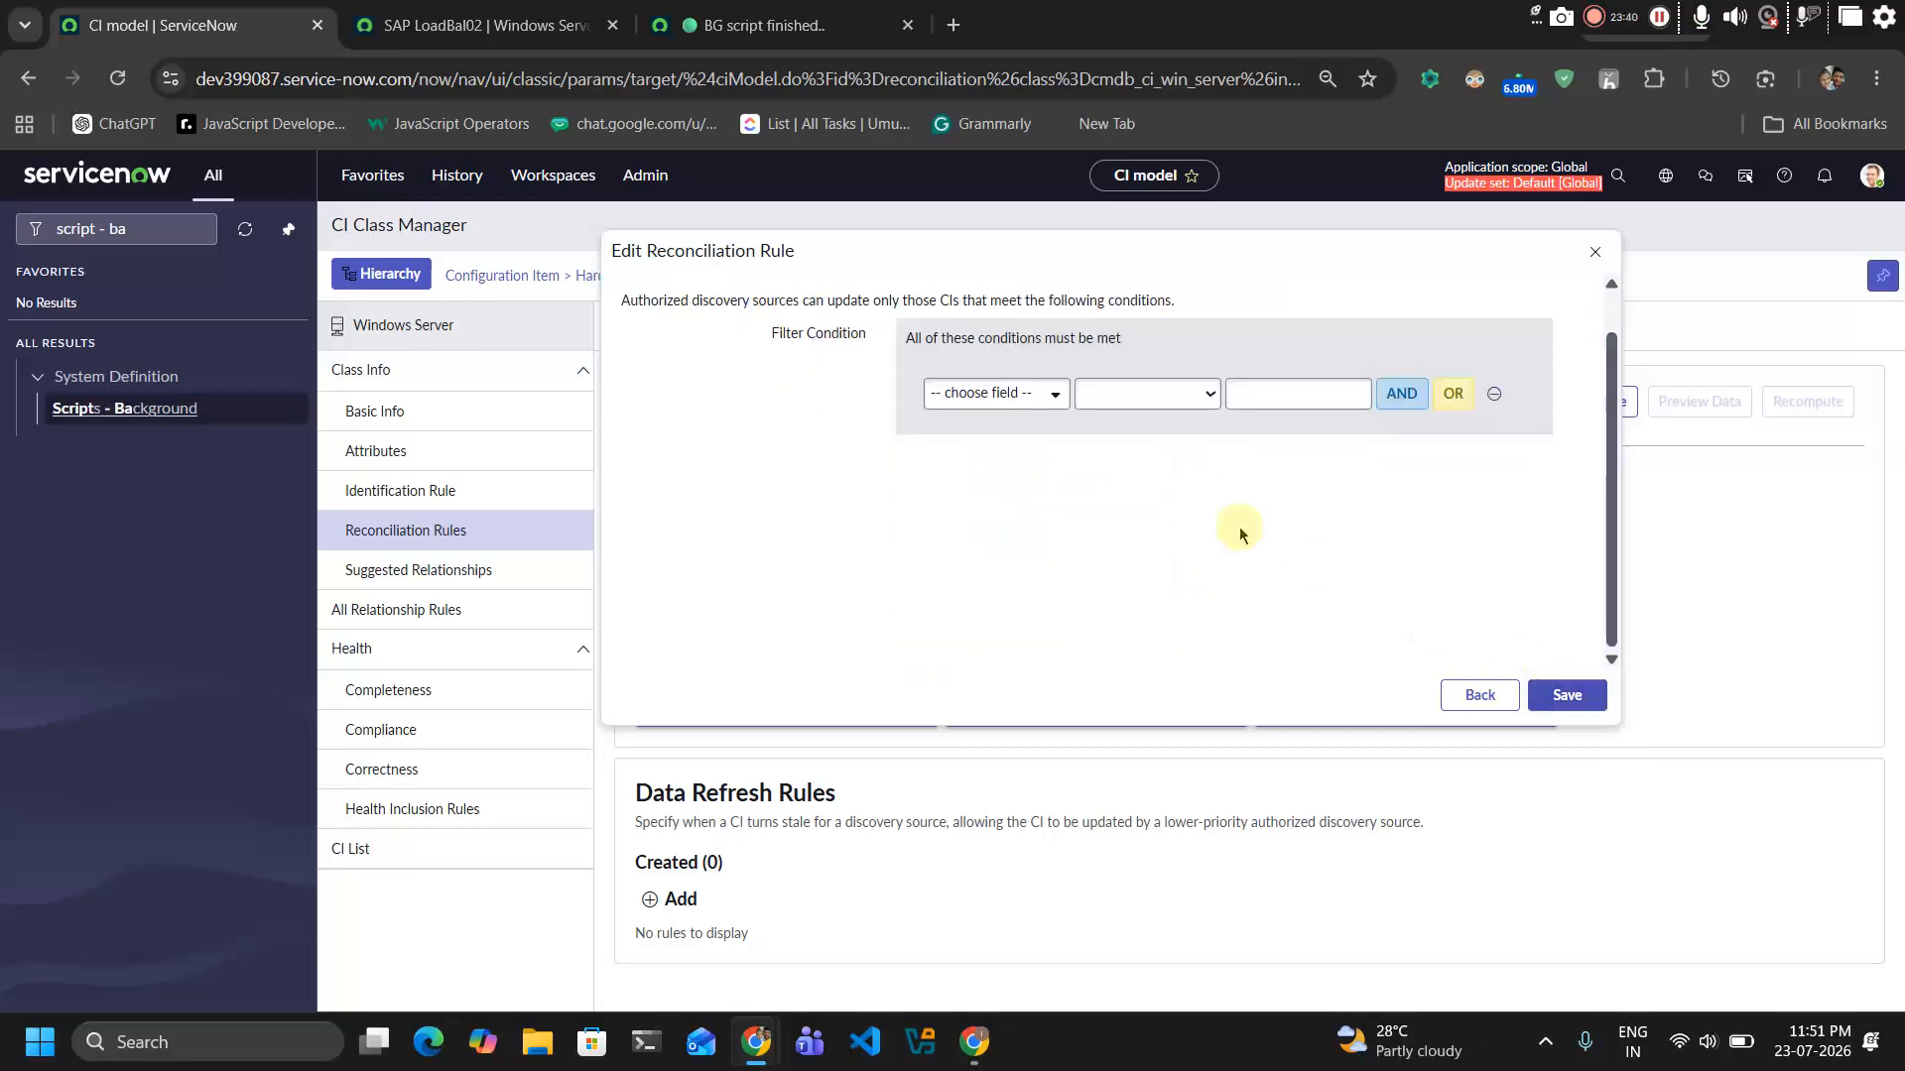
{"action": "left_click", "coordinate": [1558, 691]}
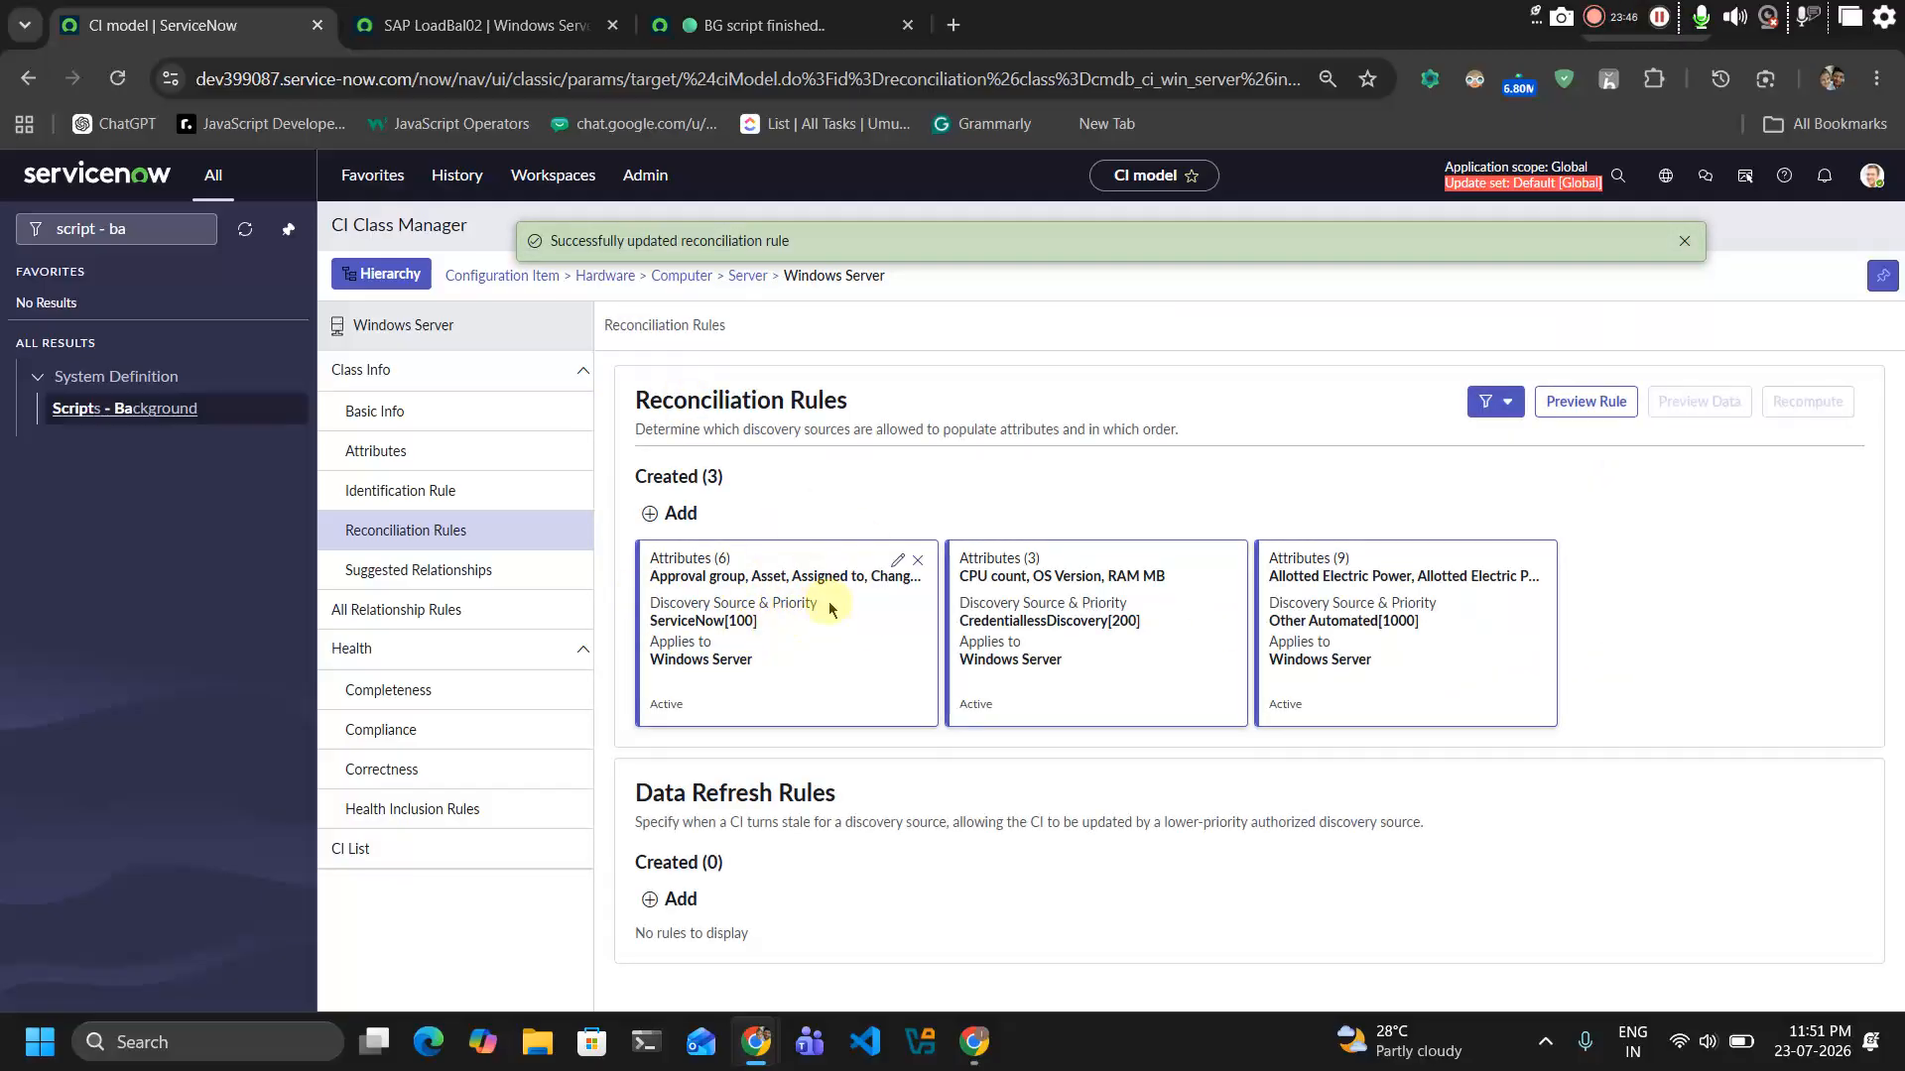
Set the payload's serial_number to TESTSN123456-DS-ServiceNow and run the background script
{"action": "left_click", "coordinate": [764, 25]}
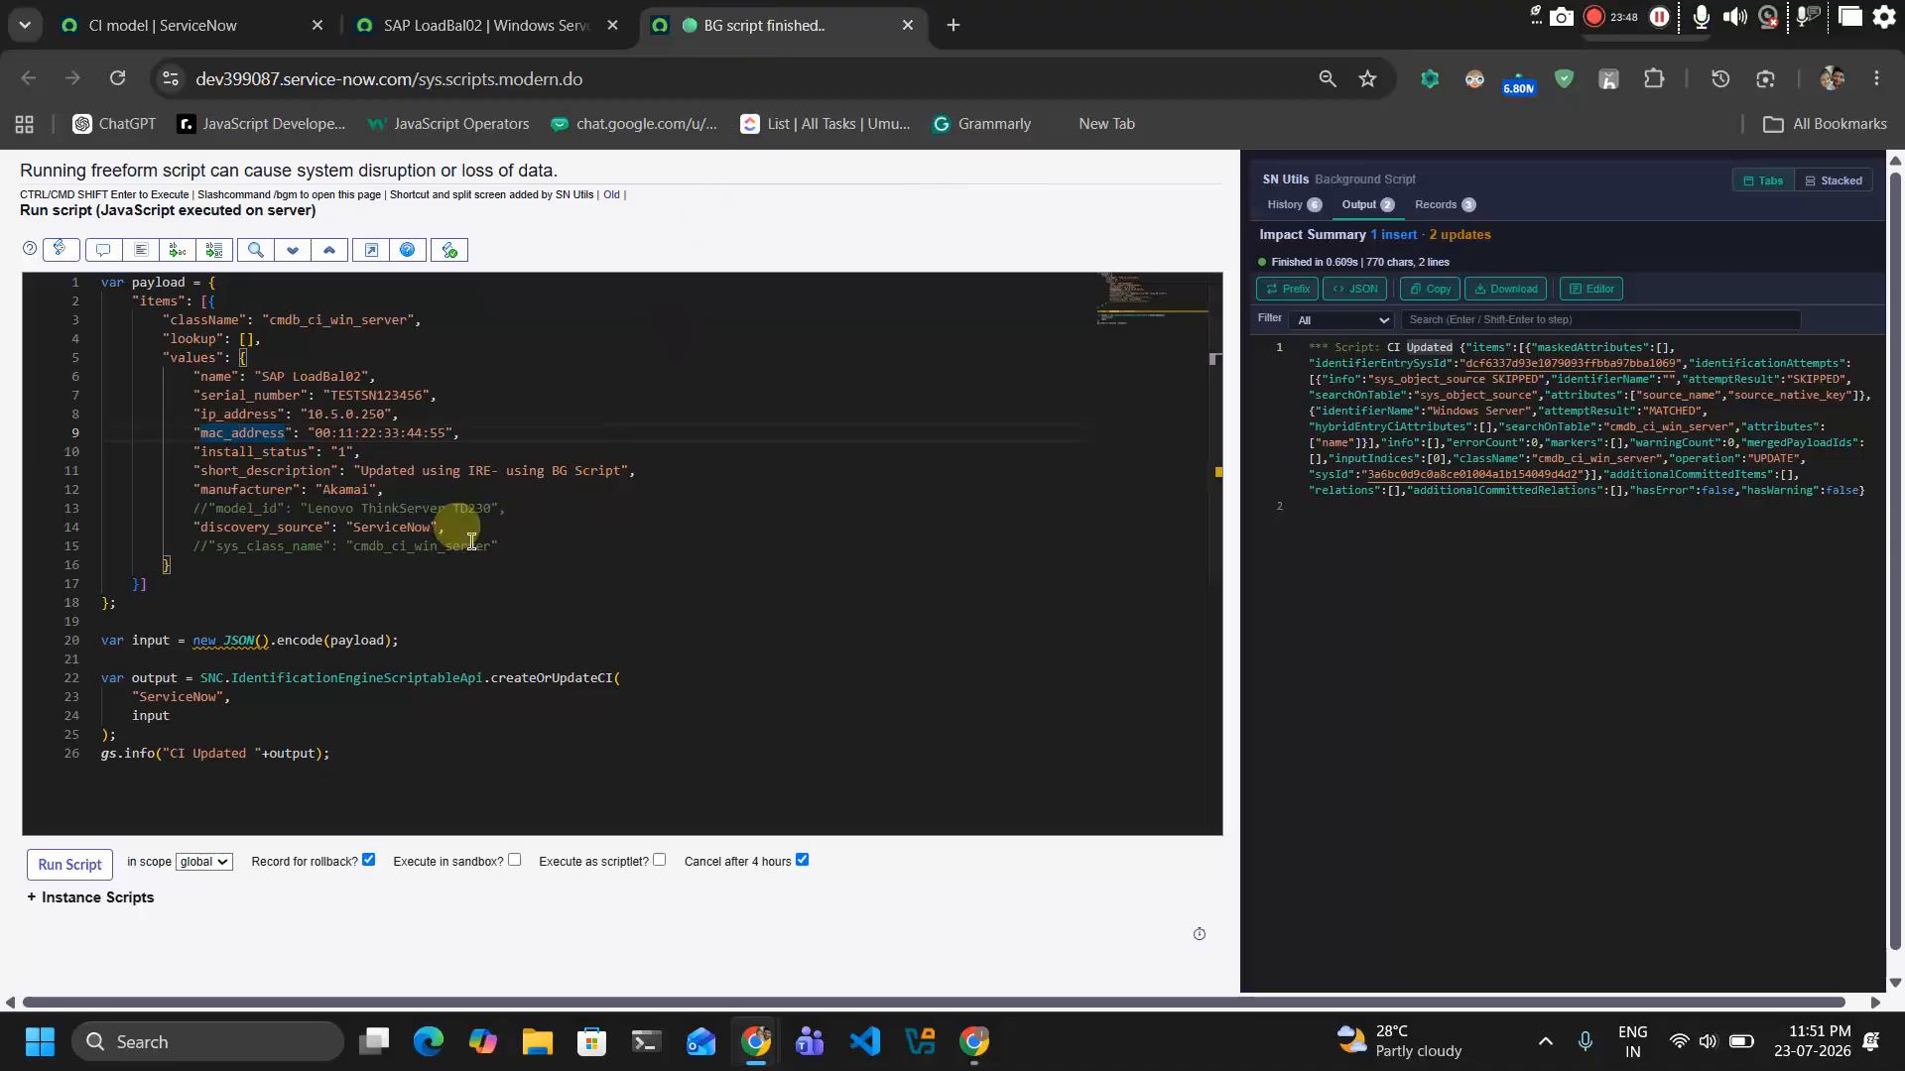
{"action": "left_click", "coordinate": [414, 392]}
{"action": "double_click", "coordinate": [414, 393]}
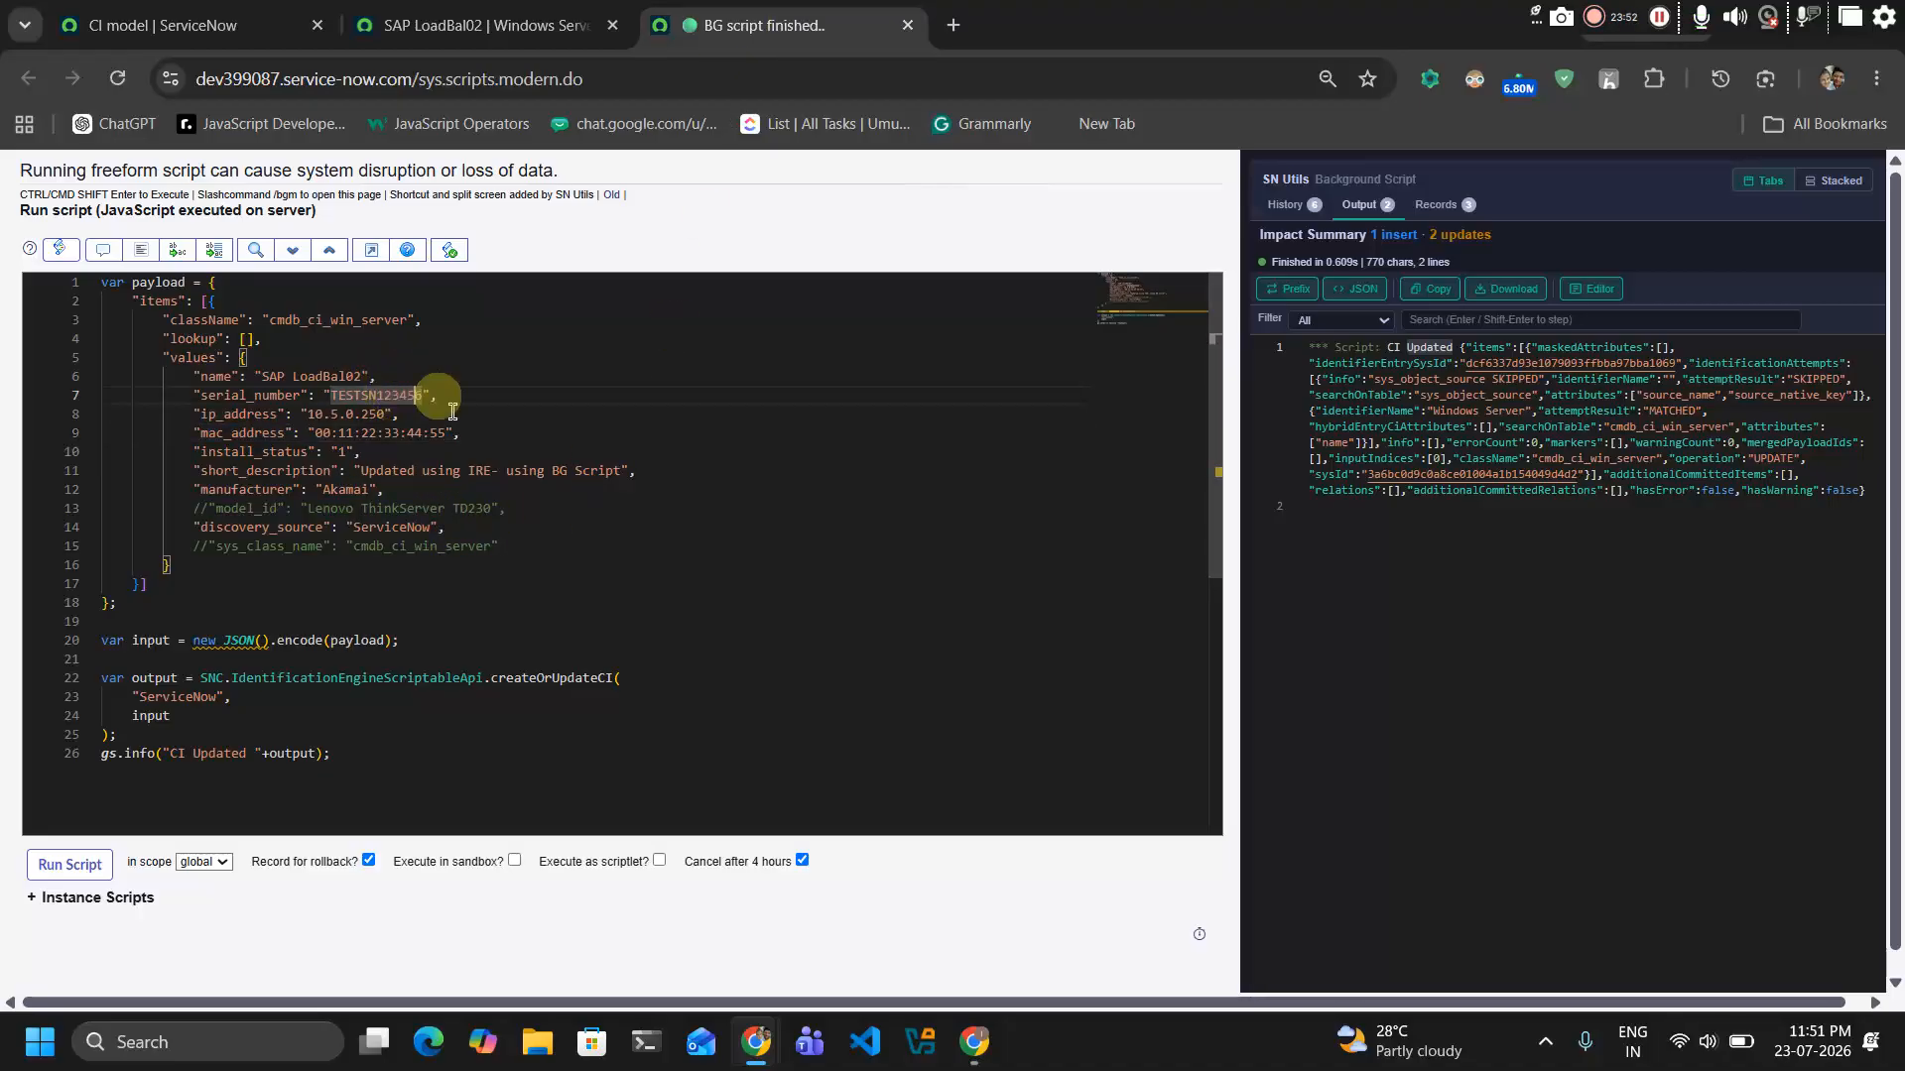
{"action": "key", "text": "Right"}
{"action": "type", "text": "- changed"}
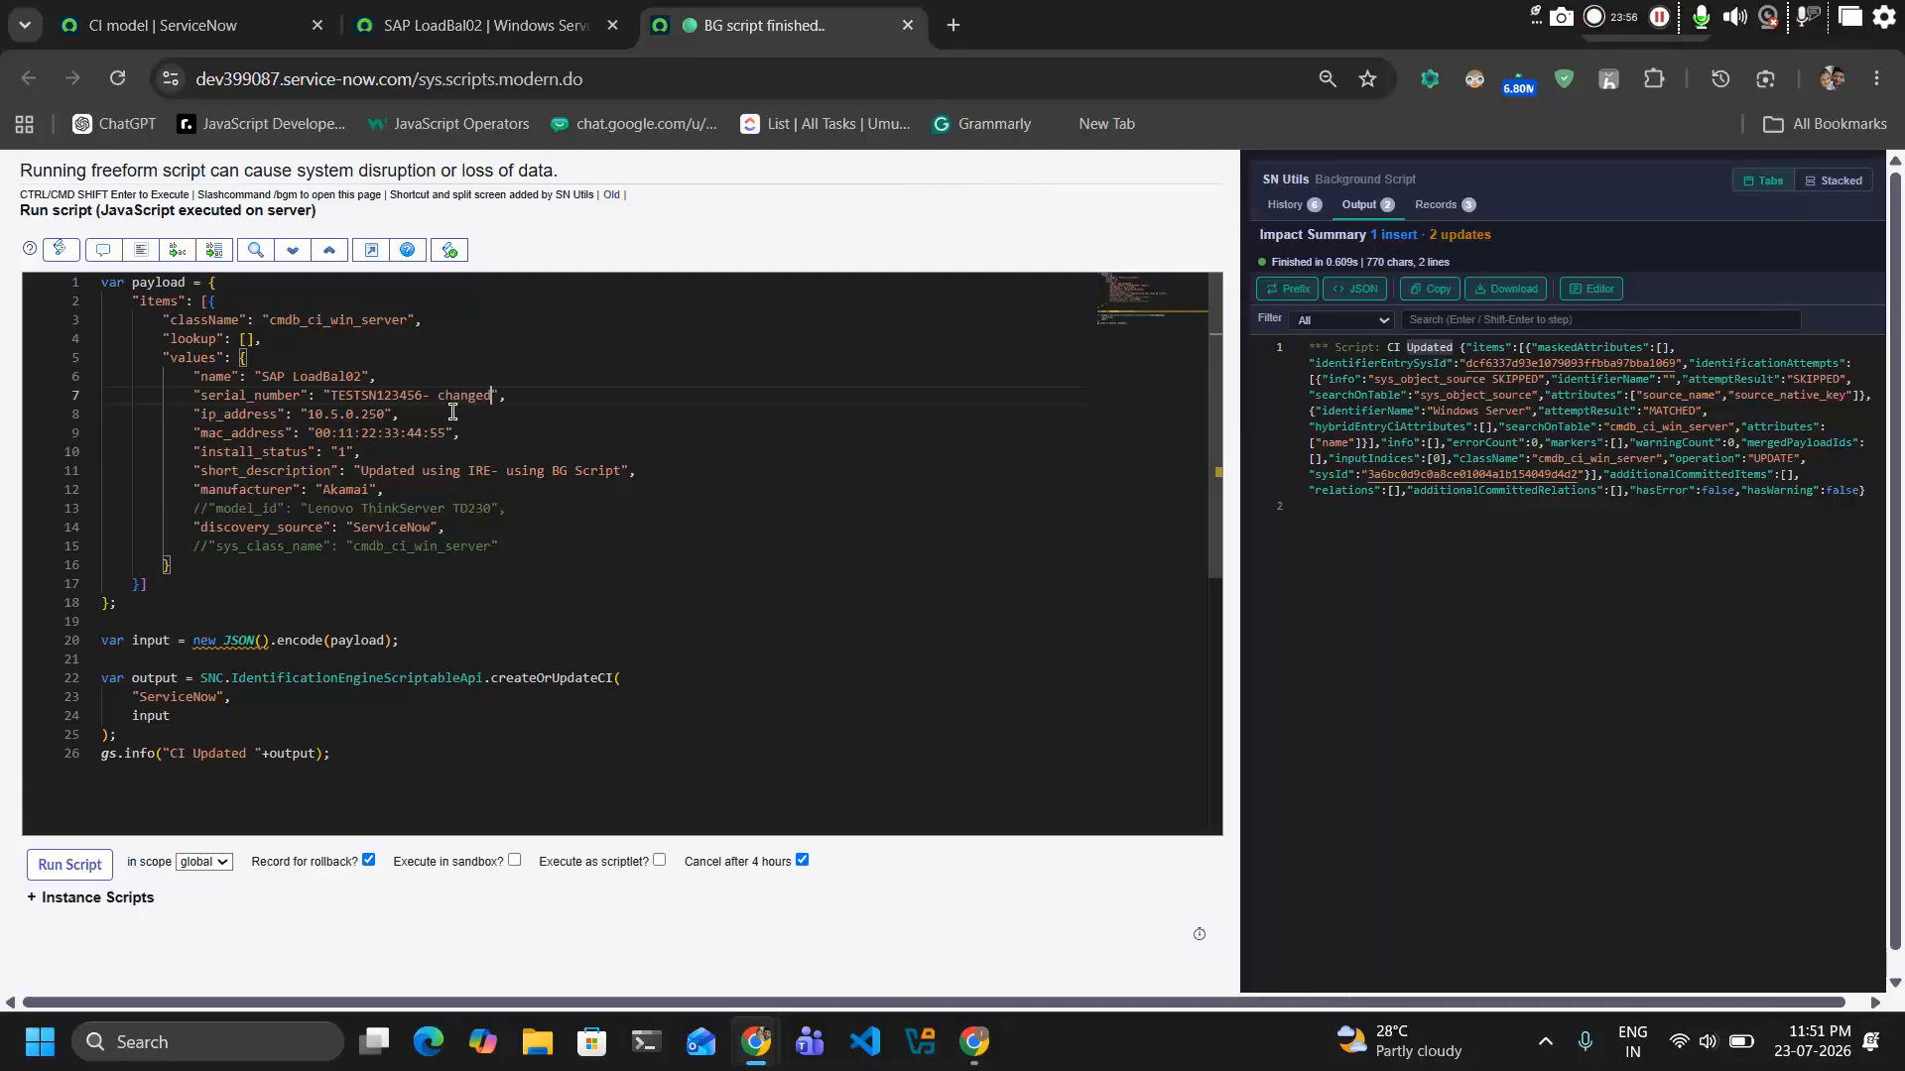
{"action": "type", "text": "with te"}
{"action": "key", "text": "BackSpace"}
{"action": "key", "text": "BackSpace"}
{"action": "key", "text": "BackSpace"}
{"action": "key", "text": "BackSpace"}
{"action": "key", "text": "BackSpace"}
{"action": "key", "text": "BackSpace"}
{"action": "key", "text": "BackSpace"}
{"action": "key", "text": "BackSpace"}
{"action": "key", "text": "BackSpace"}
{"action": "key", "text": "BackSpace"}
{"action": "key", "text": "BackSpace"}
{"action": "key", "text": "BackSpace"}
{"action": "key", "text": "BackSpace"}
{"action": "type", "text": "d"}
{"action": "key", "text": "BackSpace"}
{"action": "type", "text": "DS"}
{"action": "key", "text": "Left"}
{"action": "key", "text": "Left"}
{"action": "key", "text": "BackSpace"}
{"action": "type", "text": "-ServiceN"}
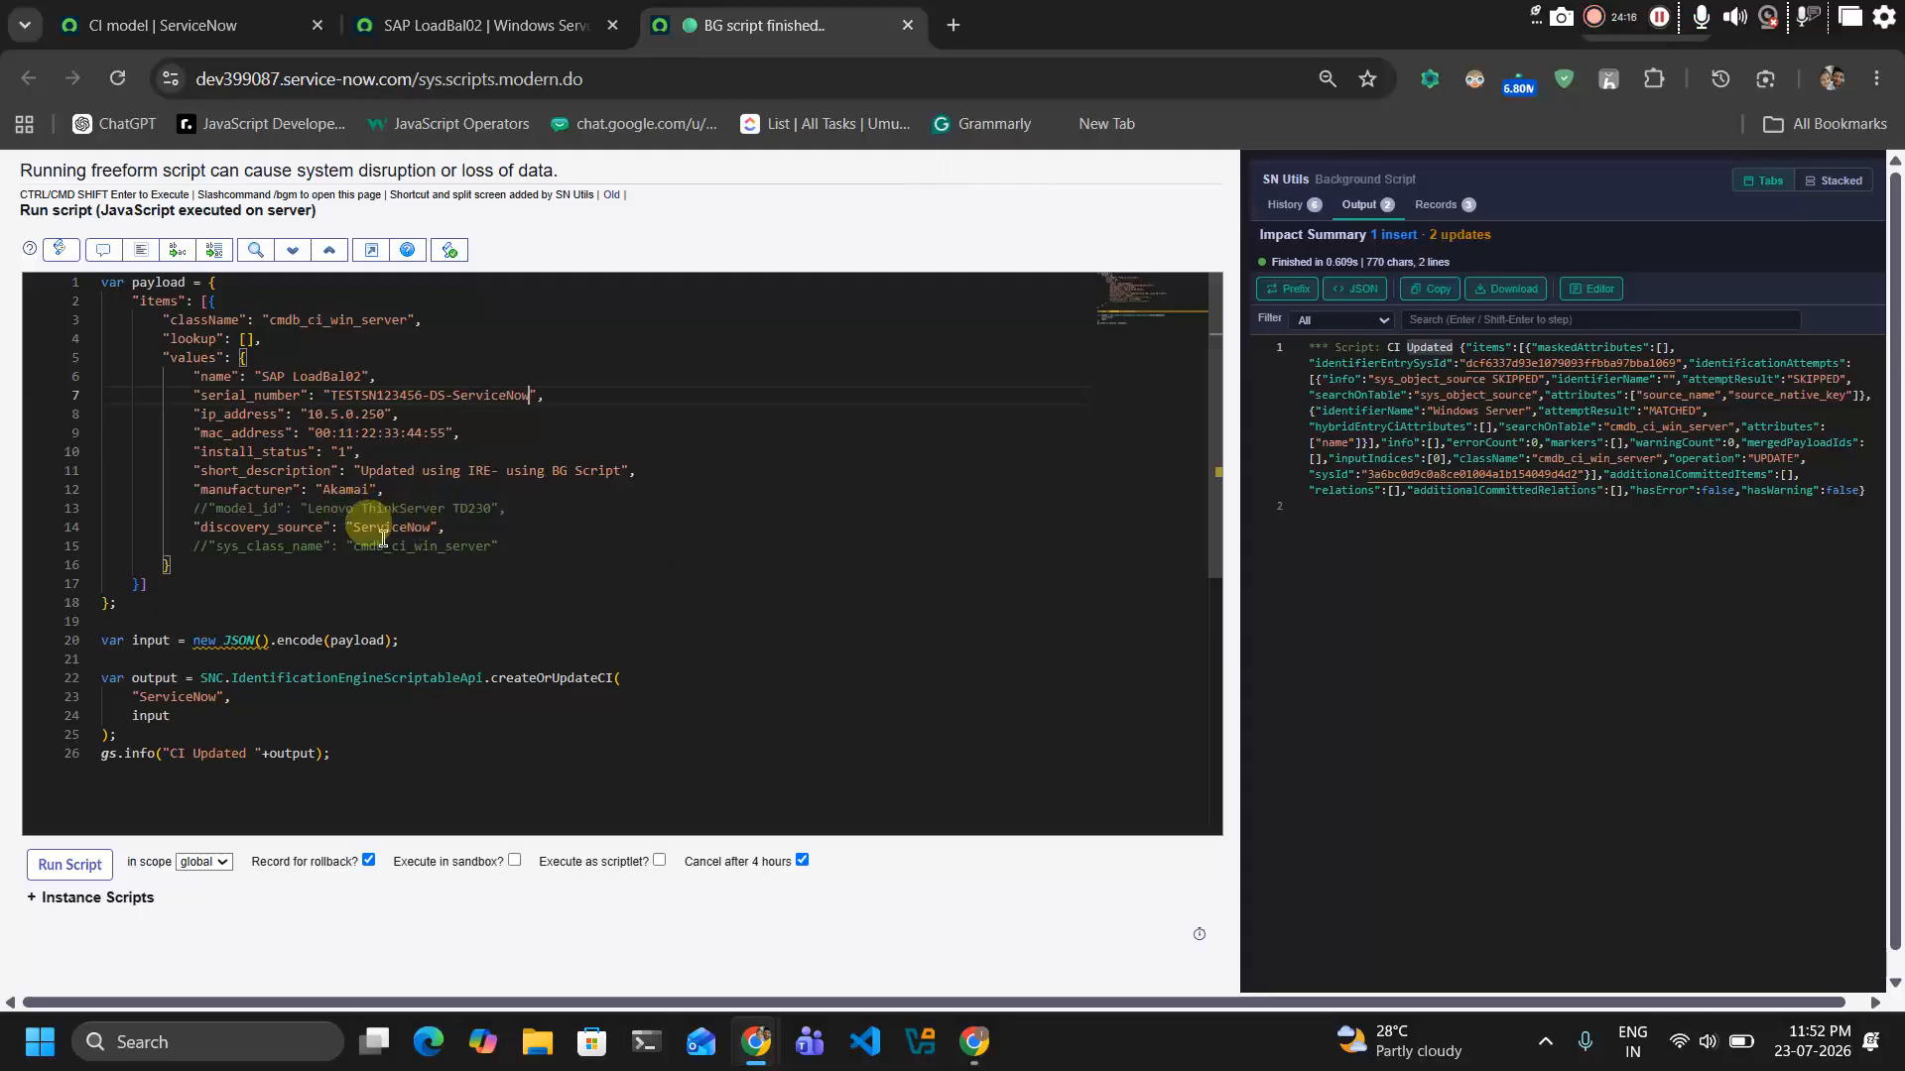
{"action": "left_click", "coordinate": [77, 866]}
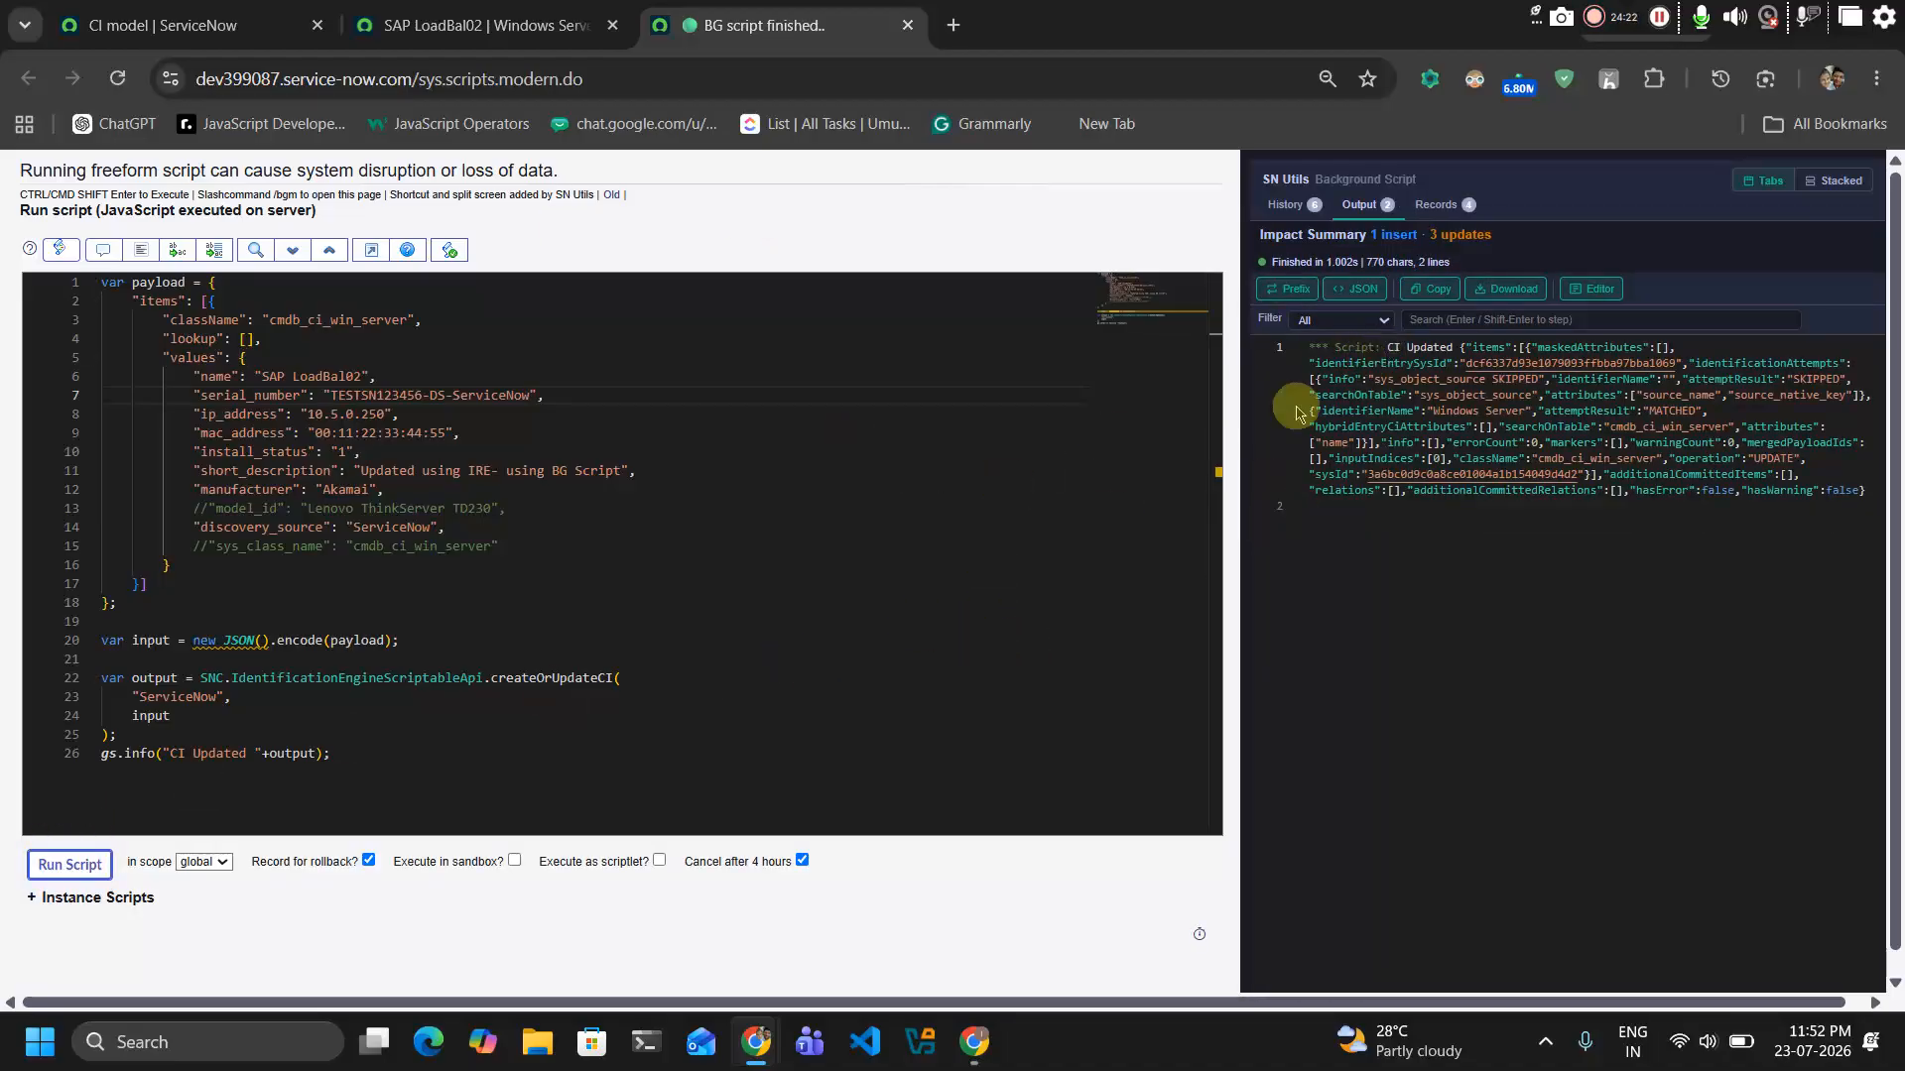
Compare the serial number on the SAP LoadBal02 record with the script's payload and the ServiceNow reconciliation rule's source and selected attributes
{"action": "left_click", "coordinate": [484, 25]}
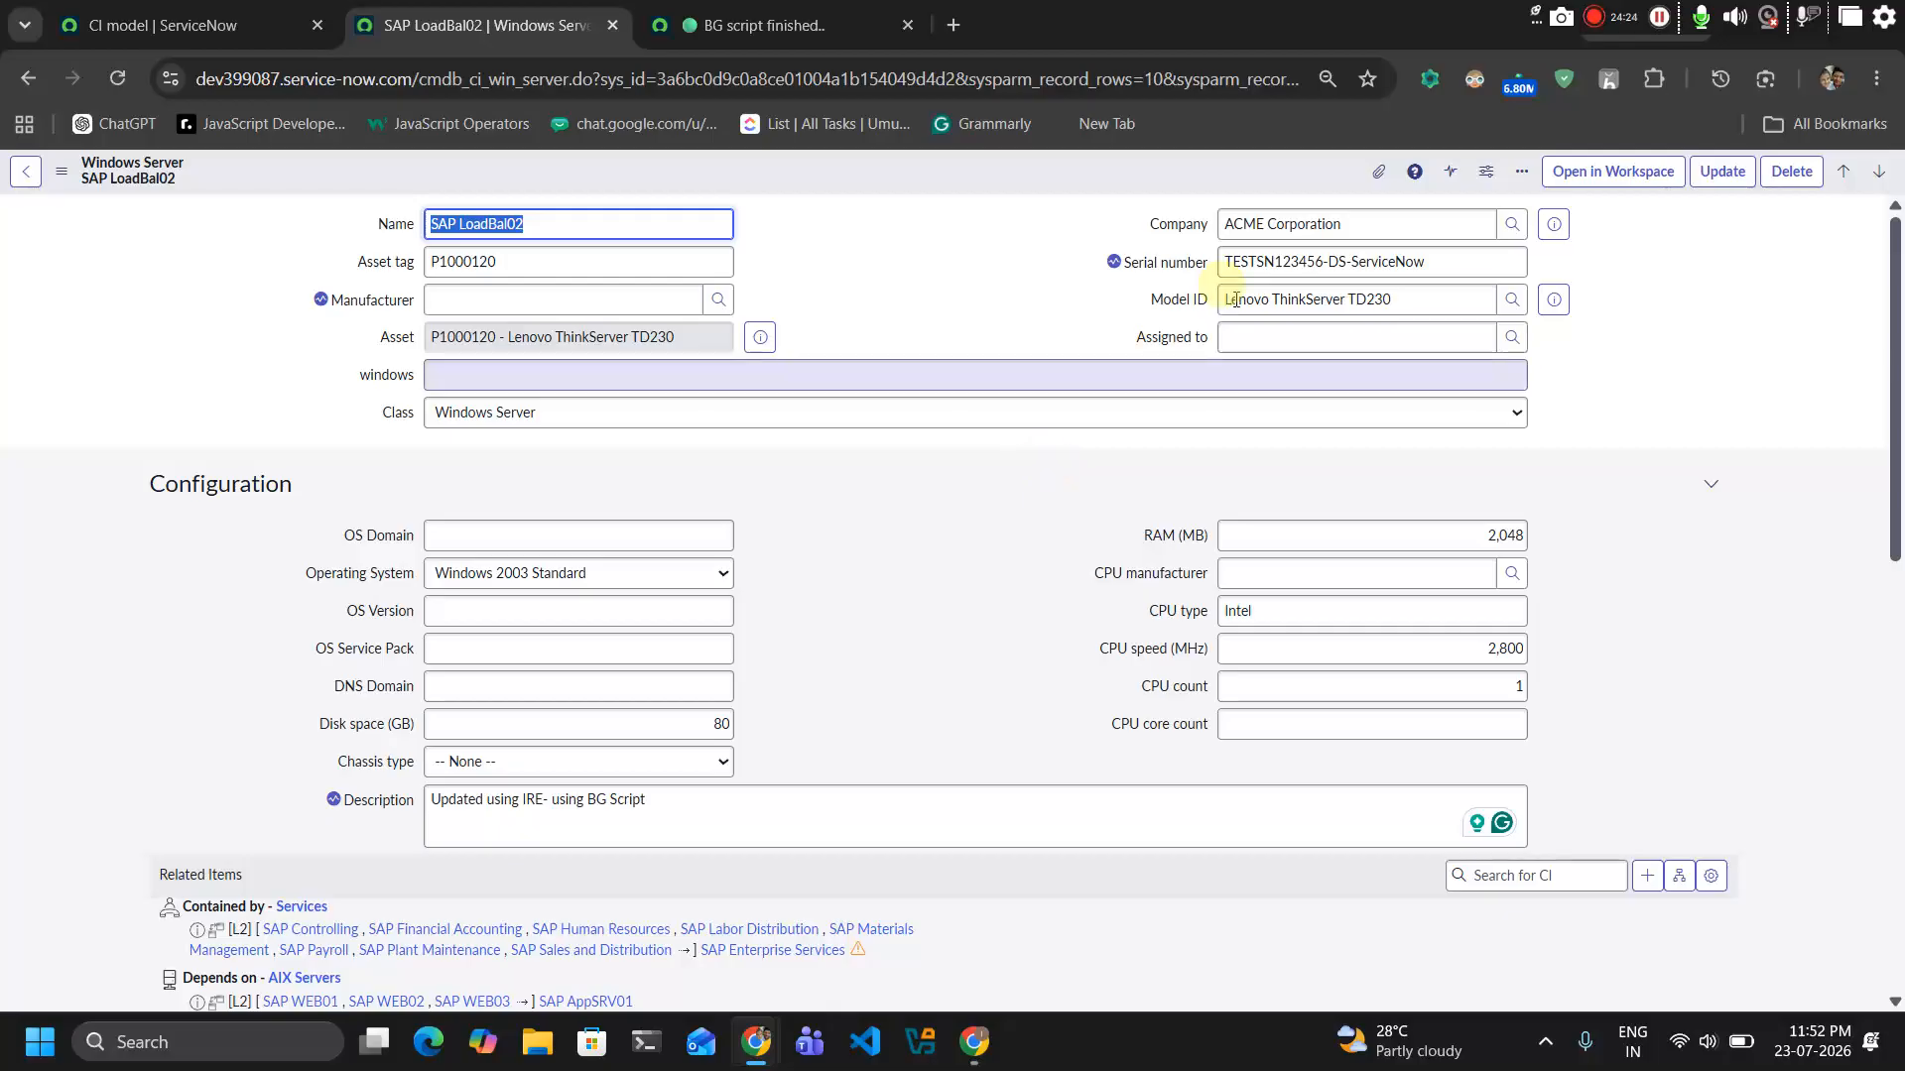
{"action": "left_click", "coordinate": [253, 12]}
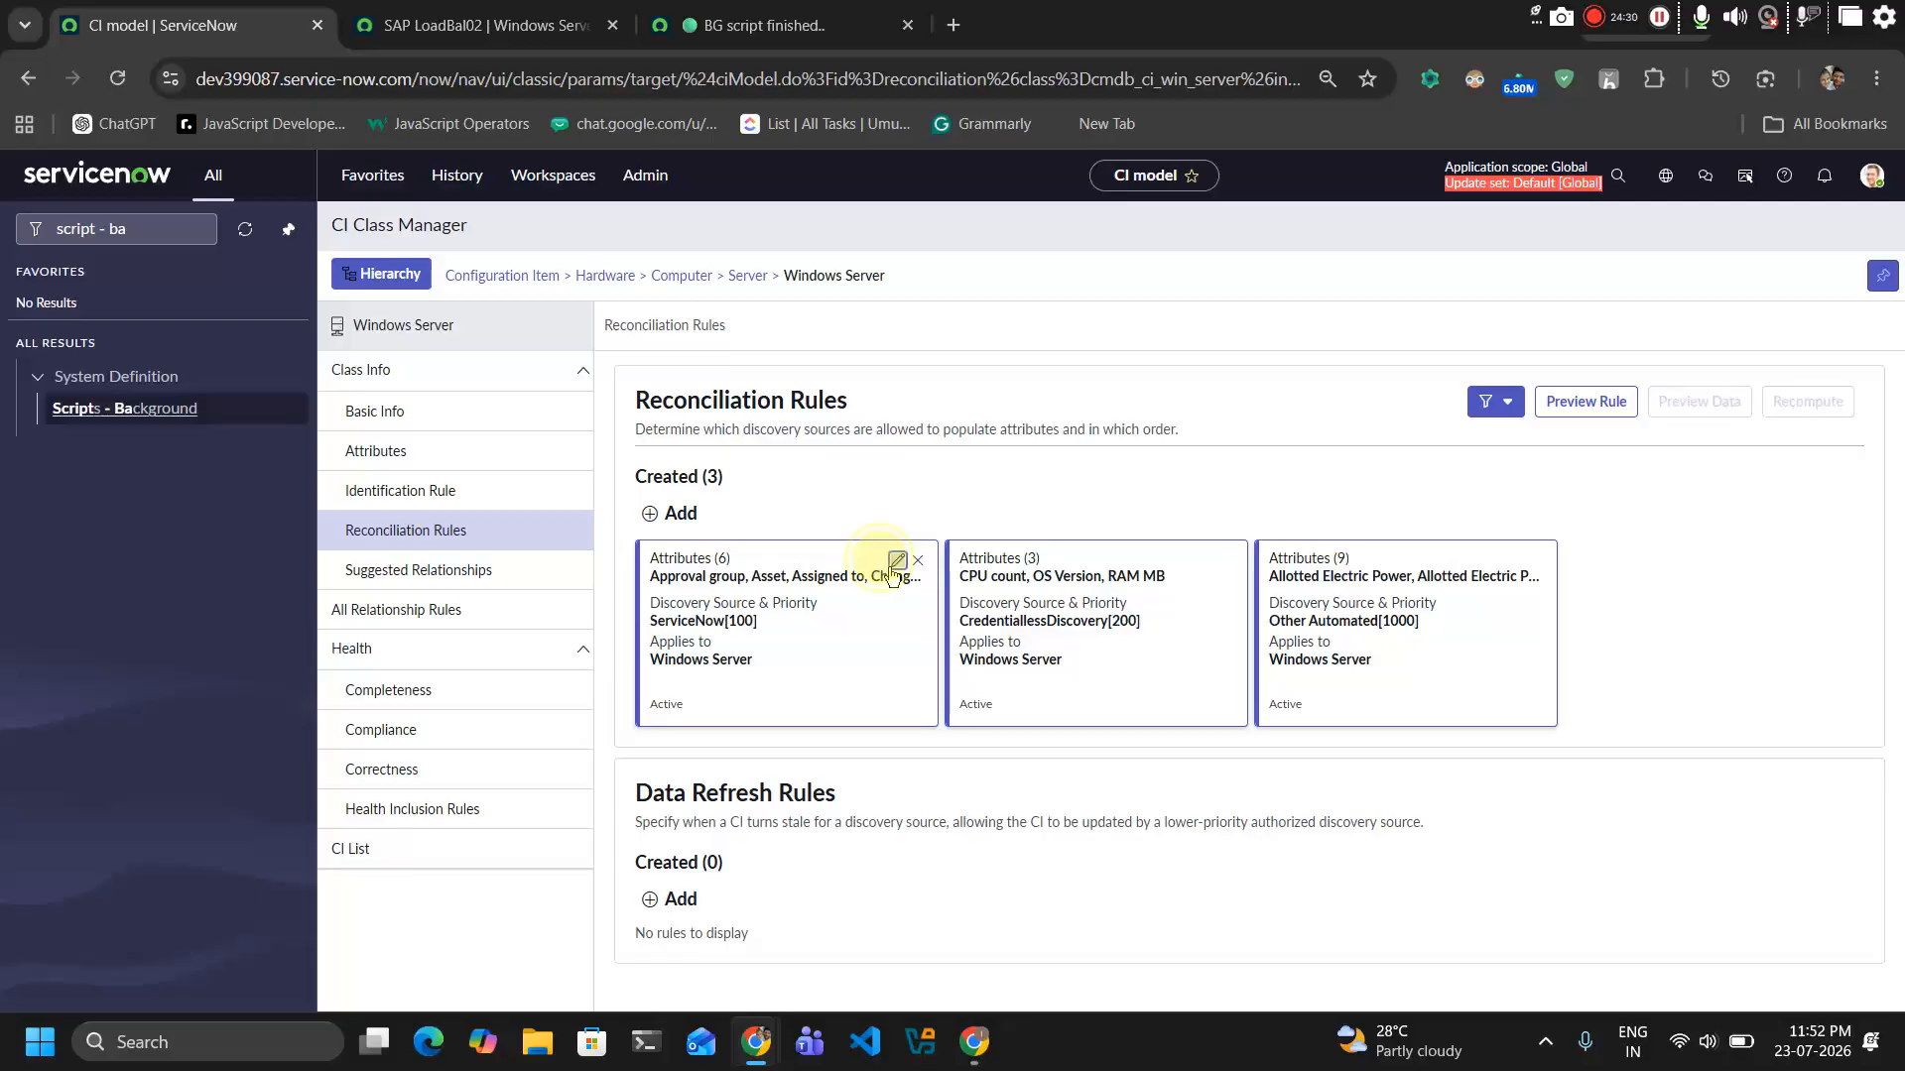
{"action": "left_click", "coordinate": [896, 560]}
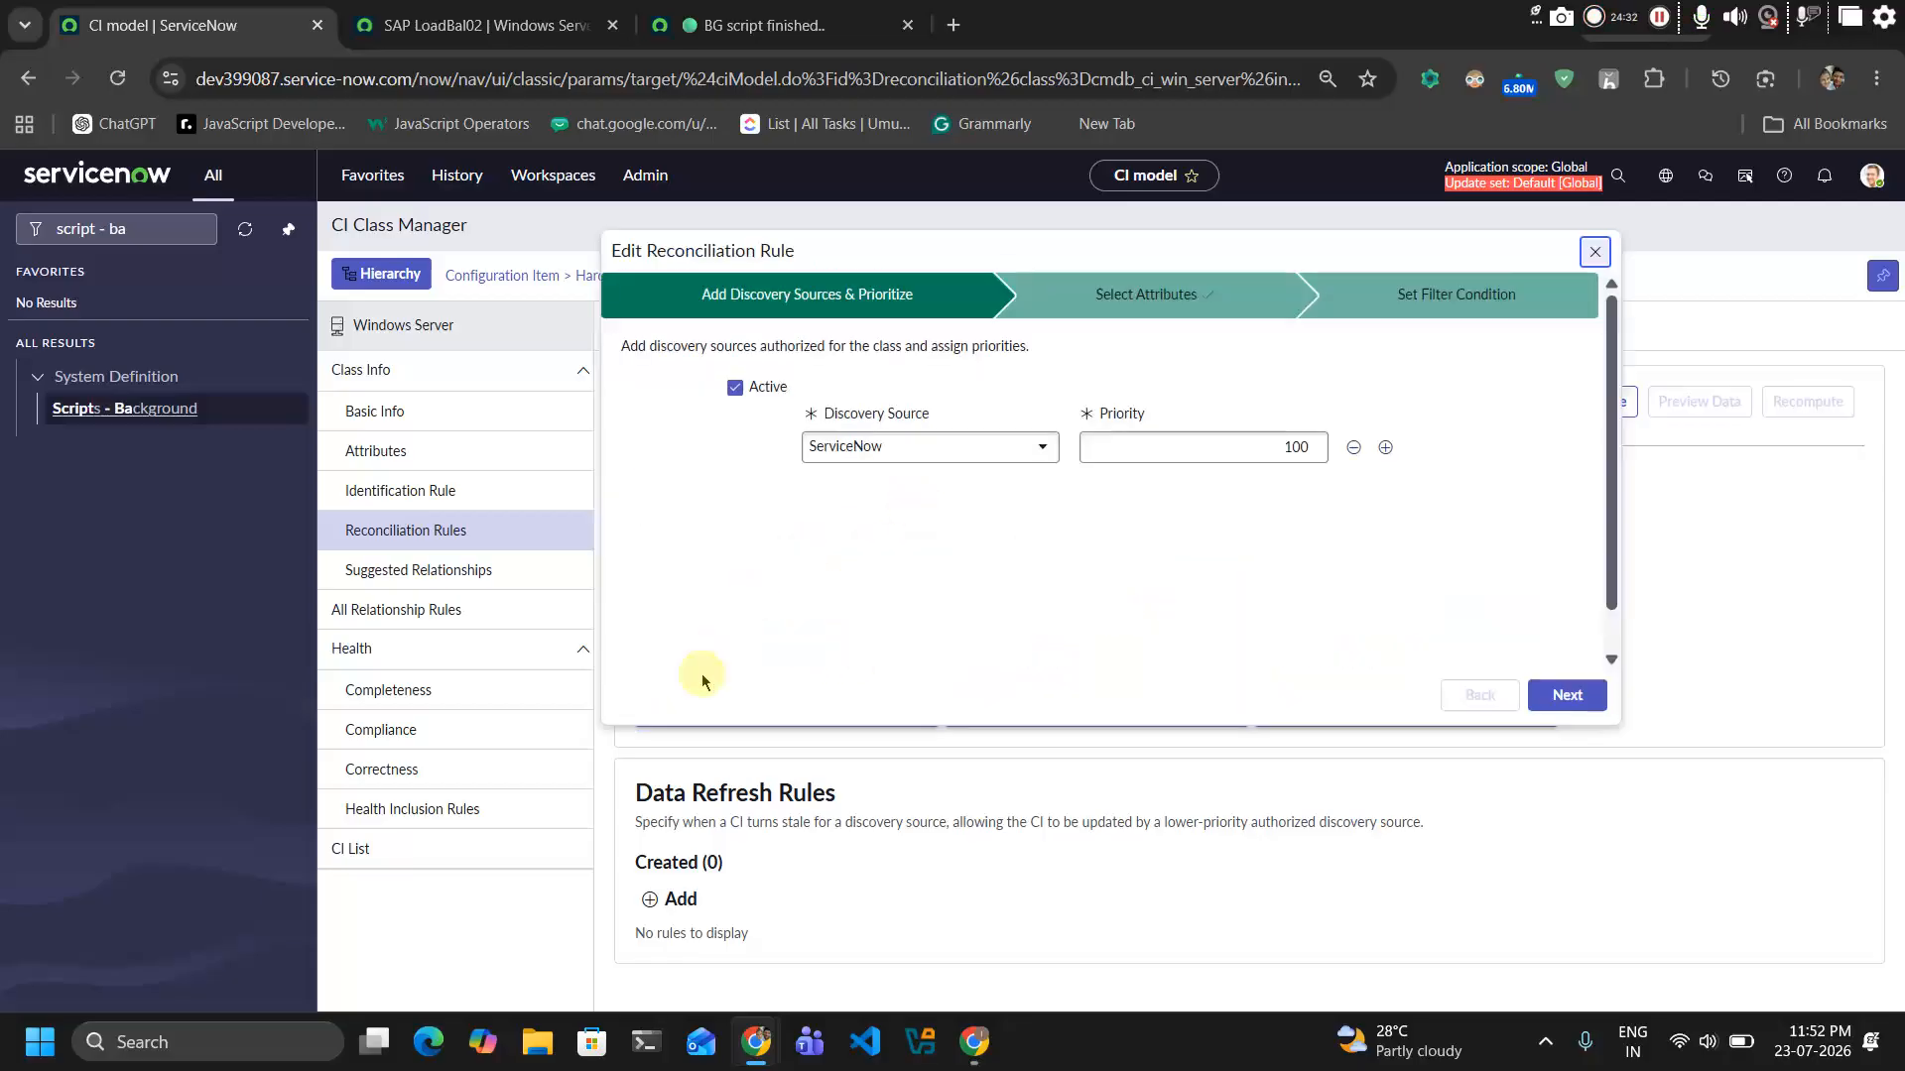
{"action": "left_click", "coordinate": [769, 25]}
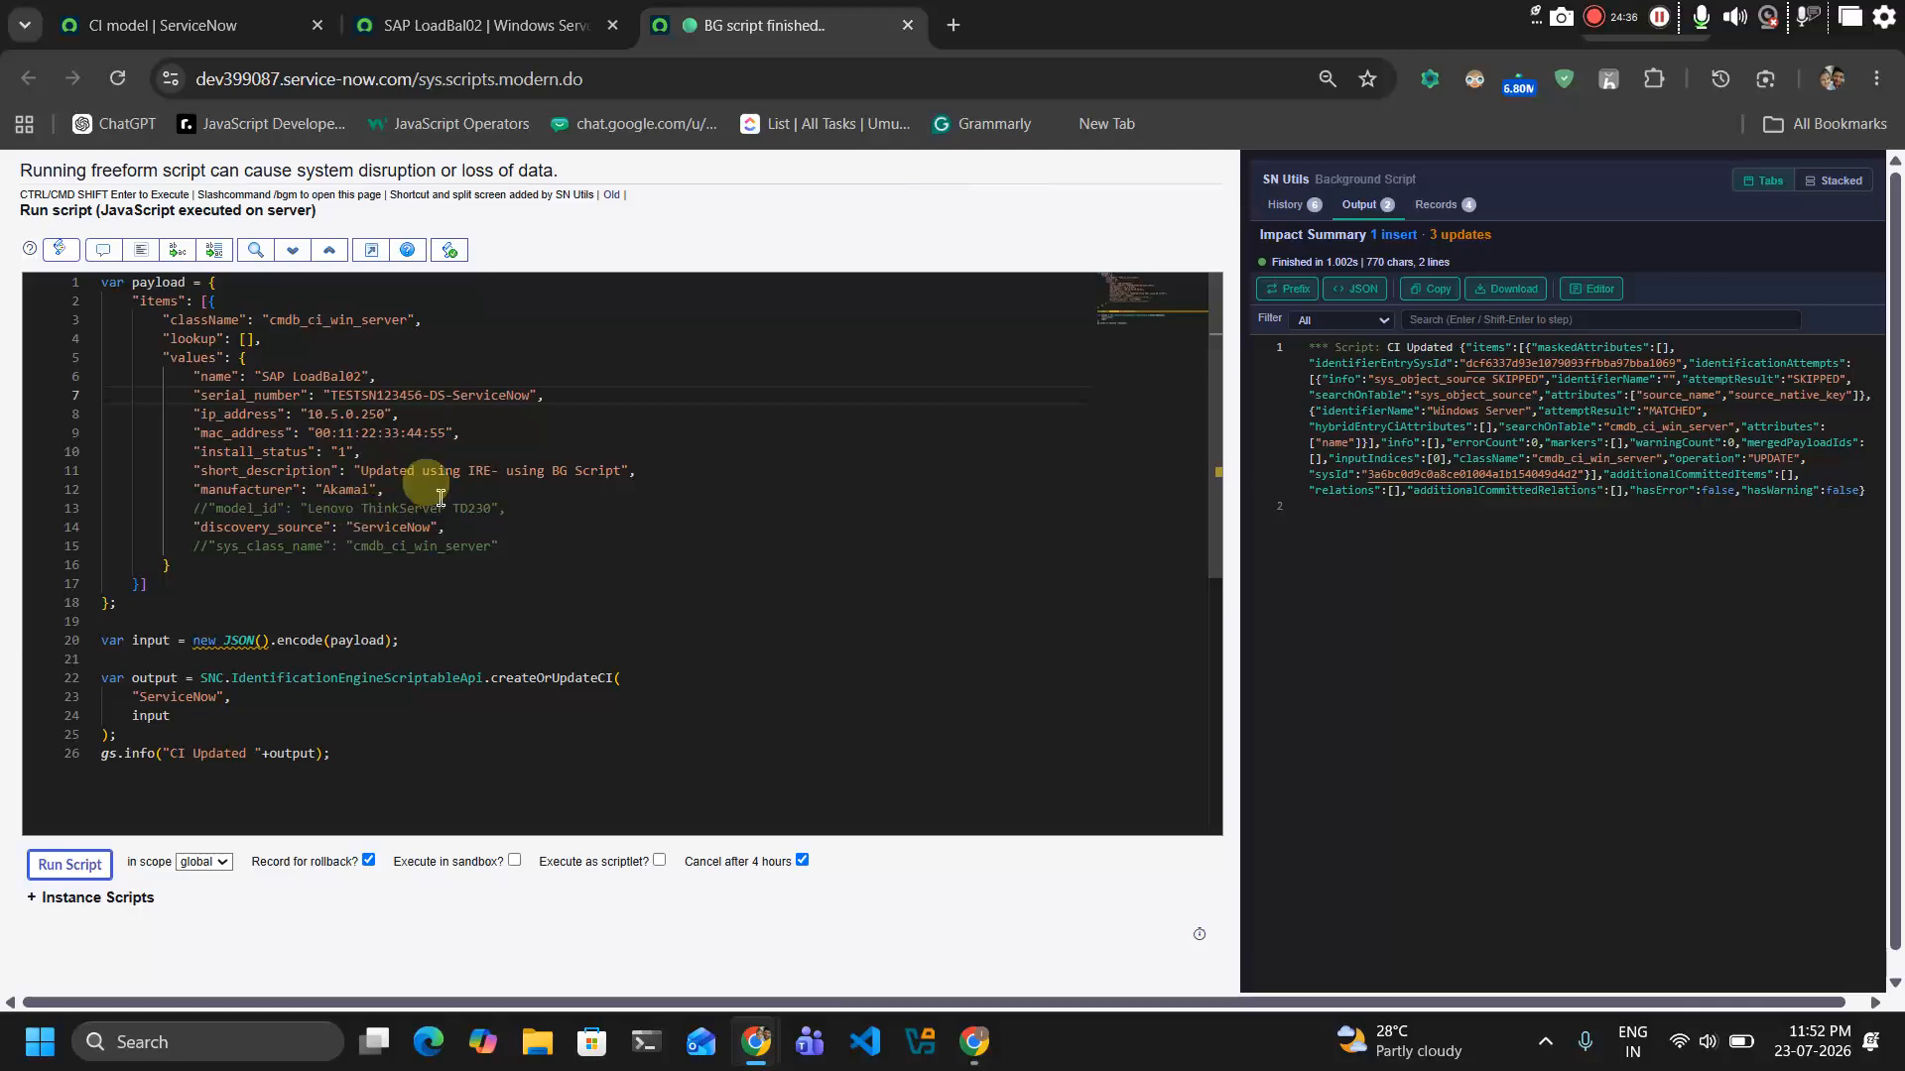
{"action": "left_click", "coordinate": [204, 8]}
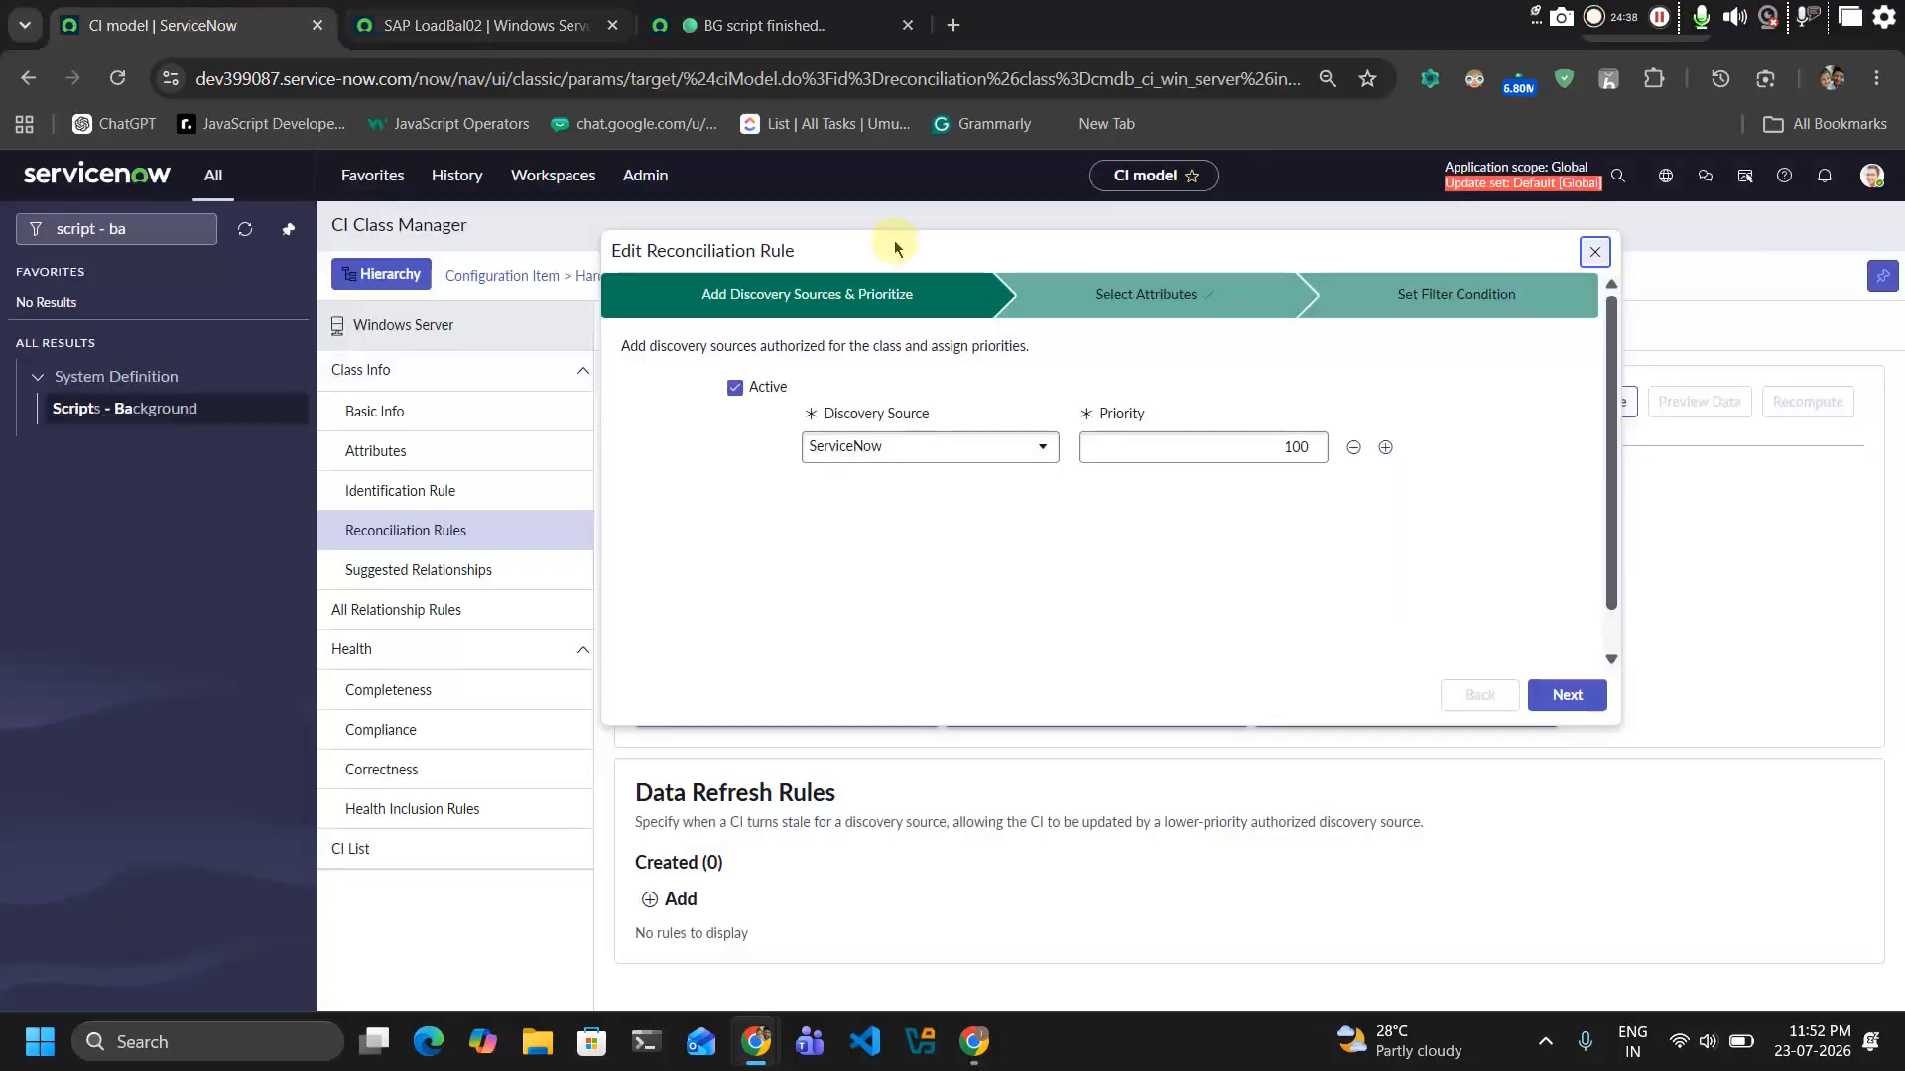
{"action": "left_click", "coordinate": [1151, 298]}
{"action": "left_click", "coordinate": [1329, 532]}
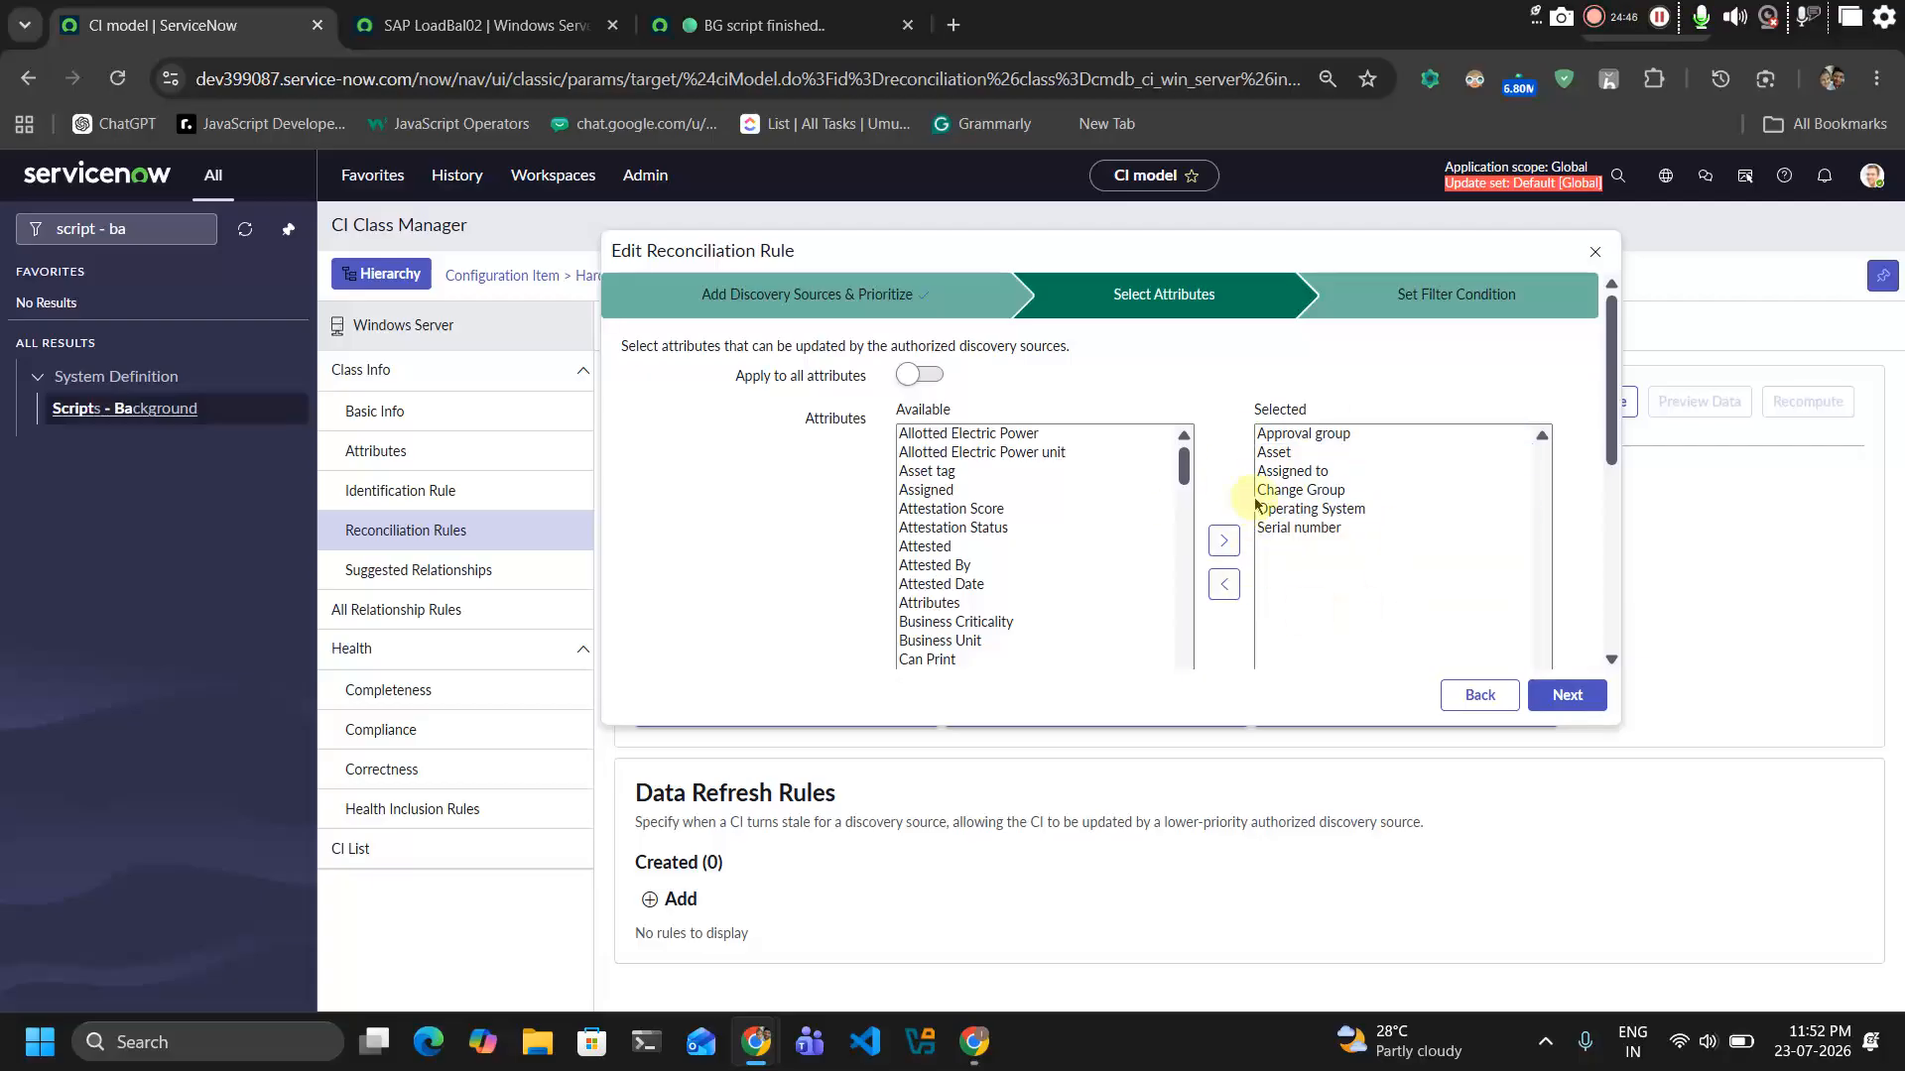
Look through the discovery sources available for the ServiceNow reconciliation rule, and close the rule without changes
{"action": "left_click", "coordinate": [898, 292]}
{"action": "left_click", "coordinate": [960, 449]}
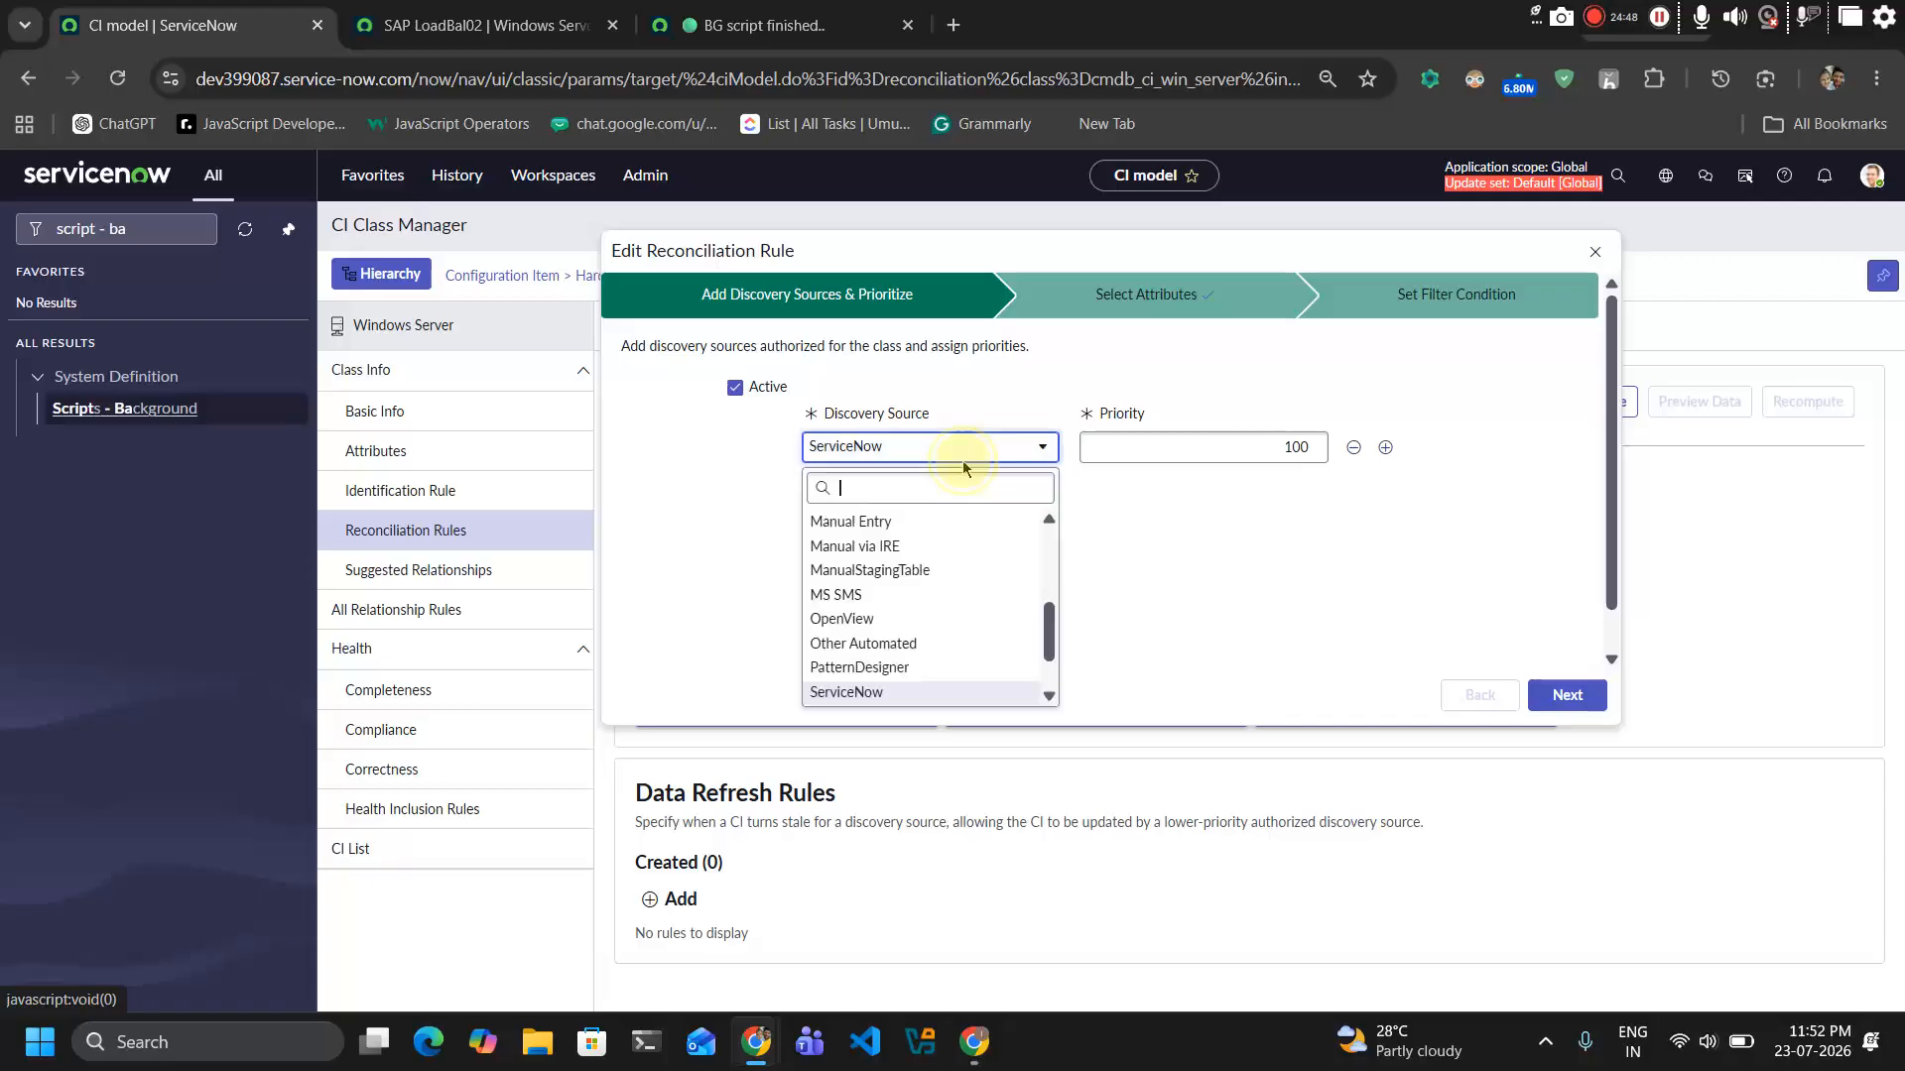
{"action": "scroll", "coordinate": [853, 605], "scroll_direction": "up", "scroll_amount": 1}
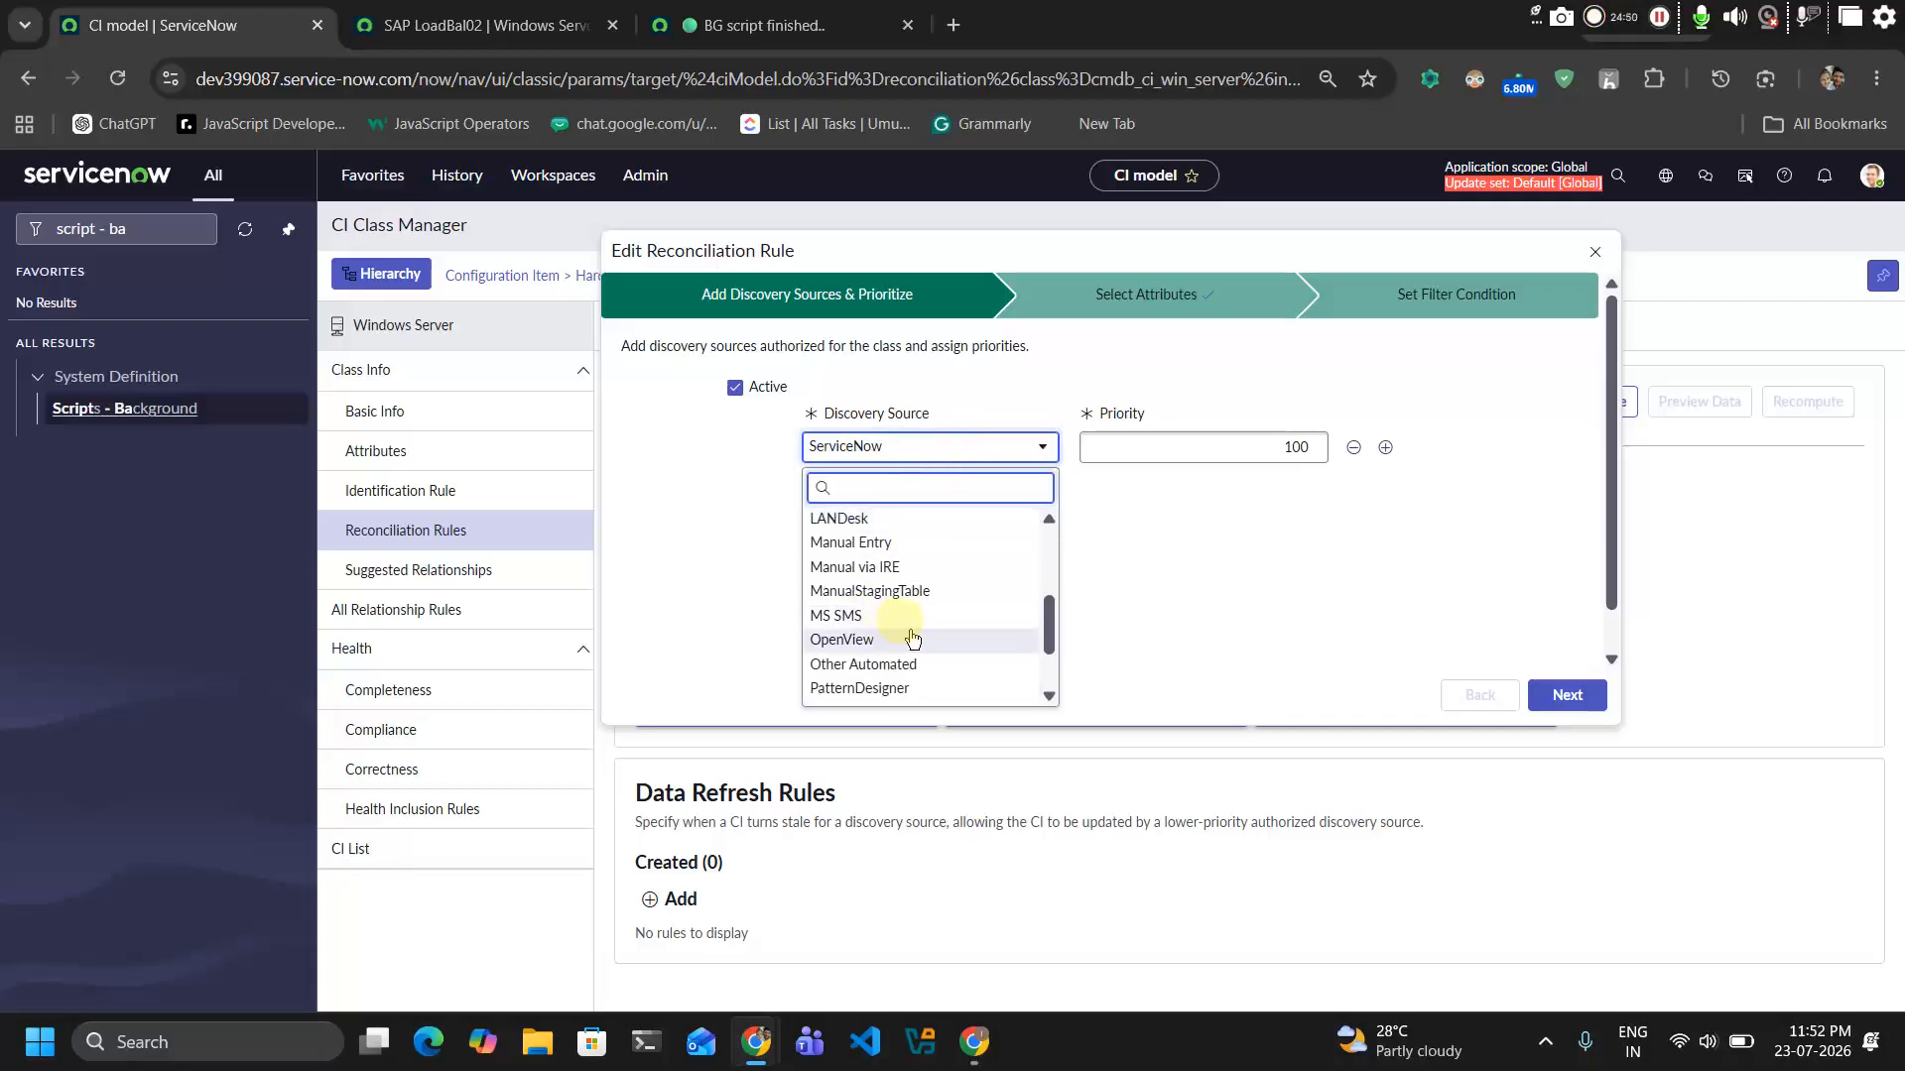
{"action": "scroll", "coordinate": [919, 605], "scroll_direction": "up", "scroll_amount": 2}
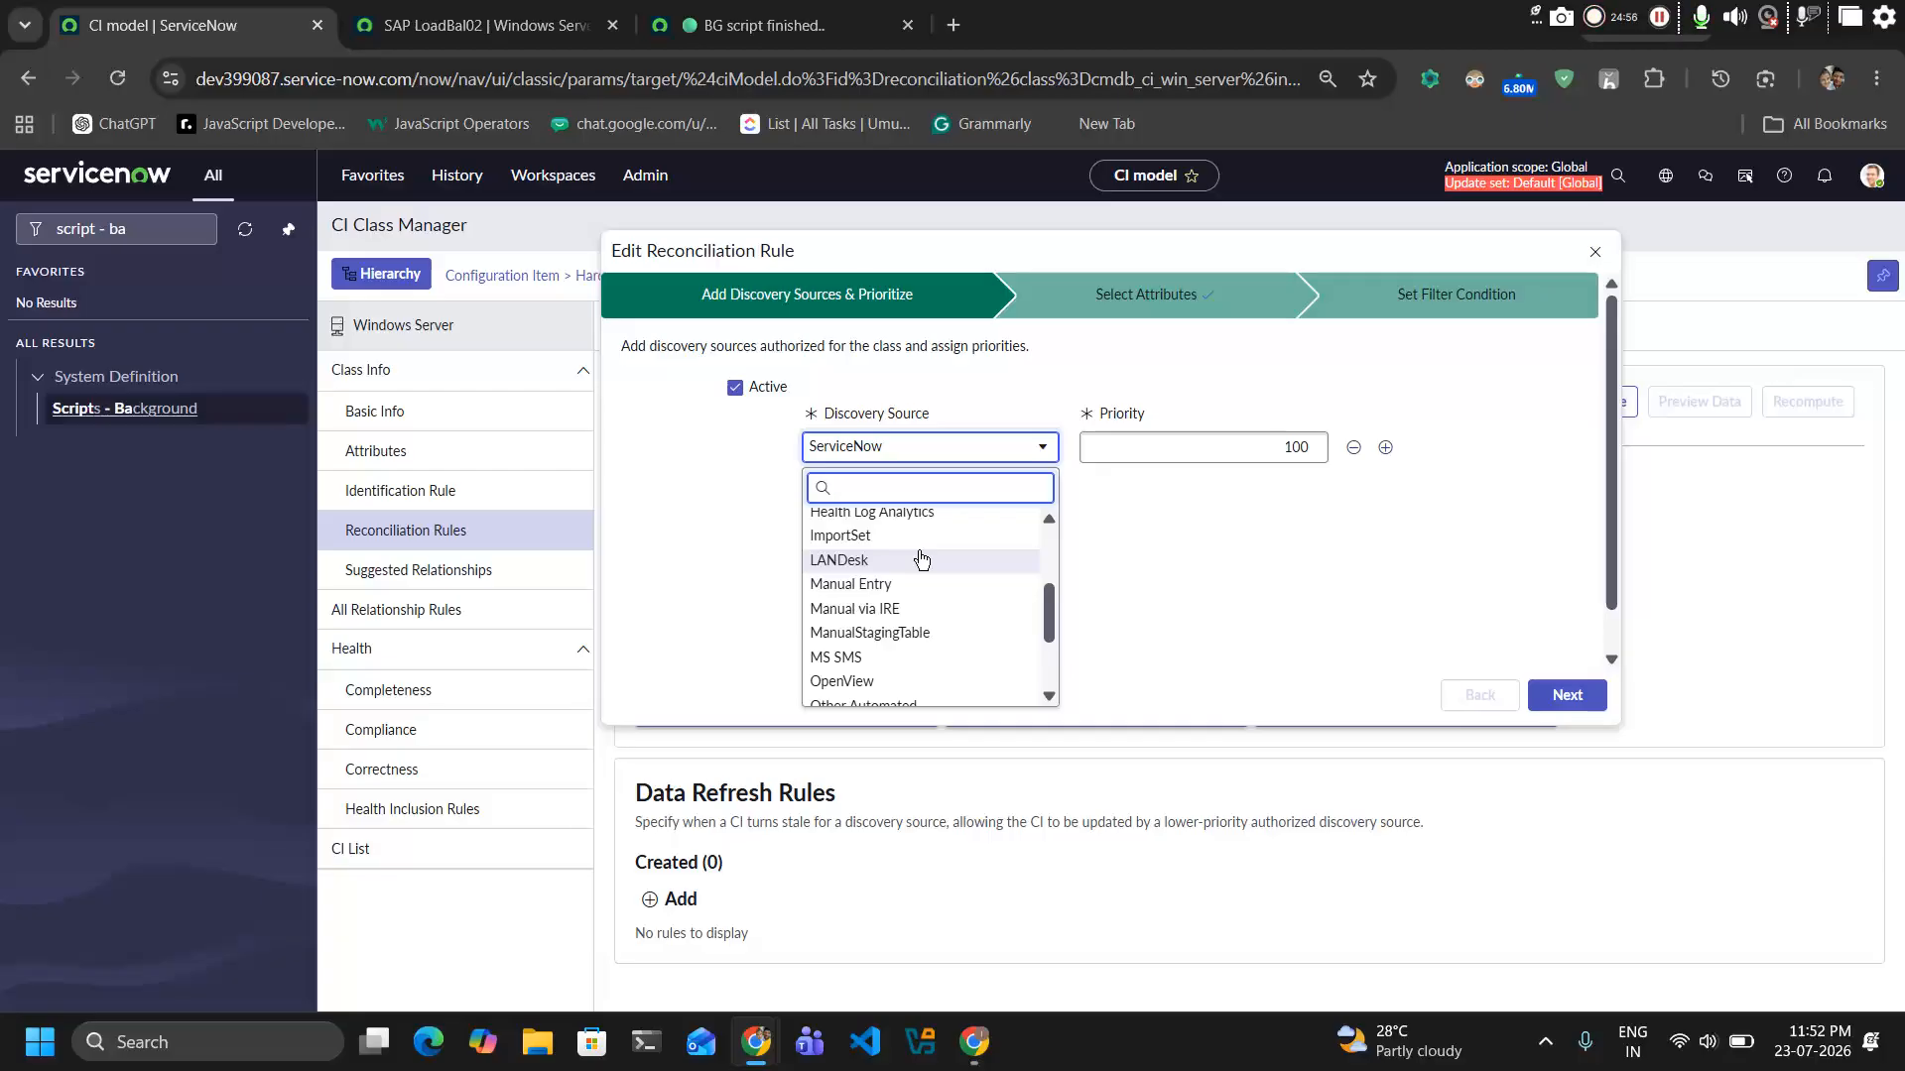
{"action": "left_click", "coordinate": [836, 248]}
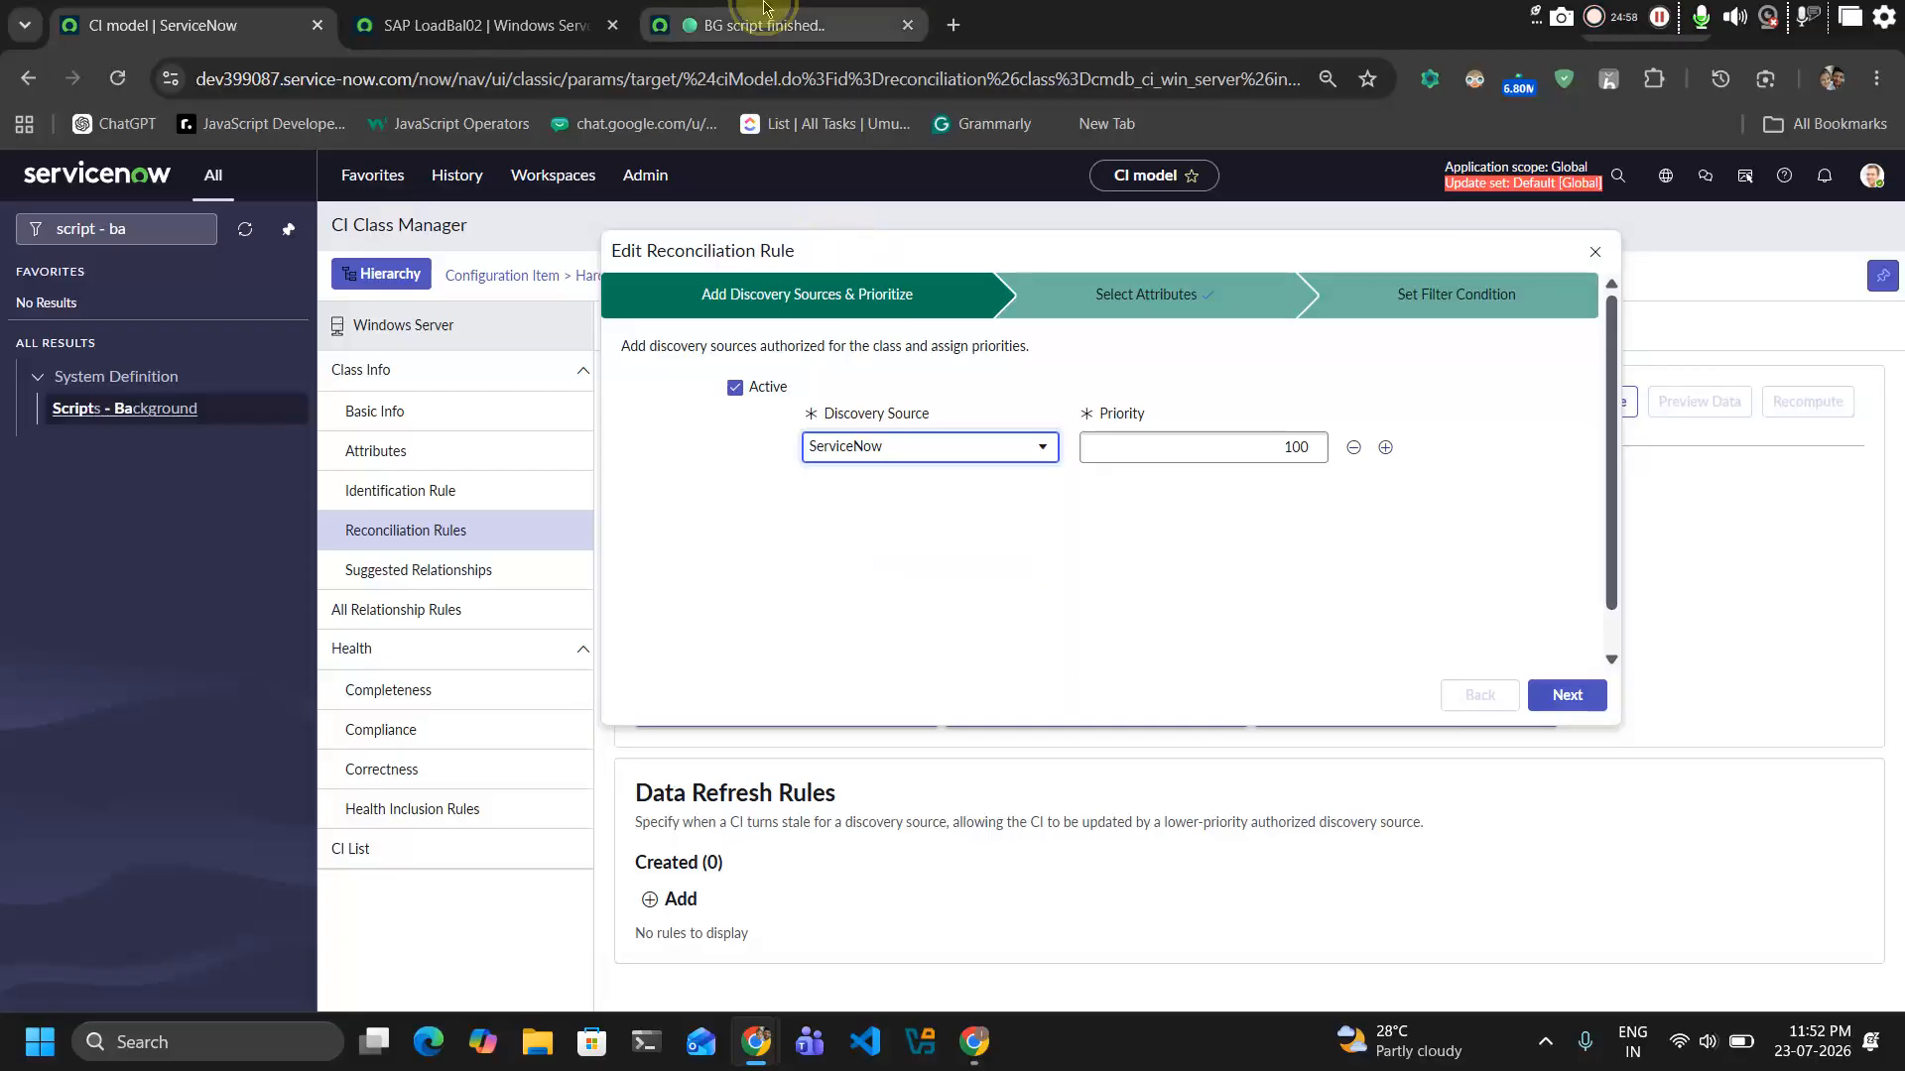
{"action": "left_click", "coordinate": [764, 24]}
{"action": "left_click", "coordinate": [536, 25]}
{"action": "left_click", "coordinate": [255, 7]}
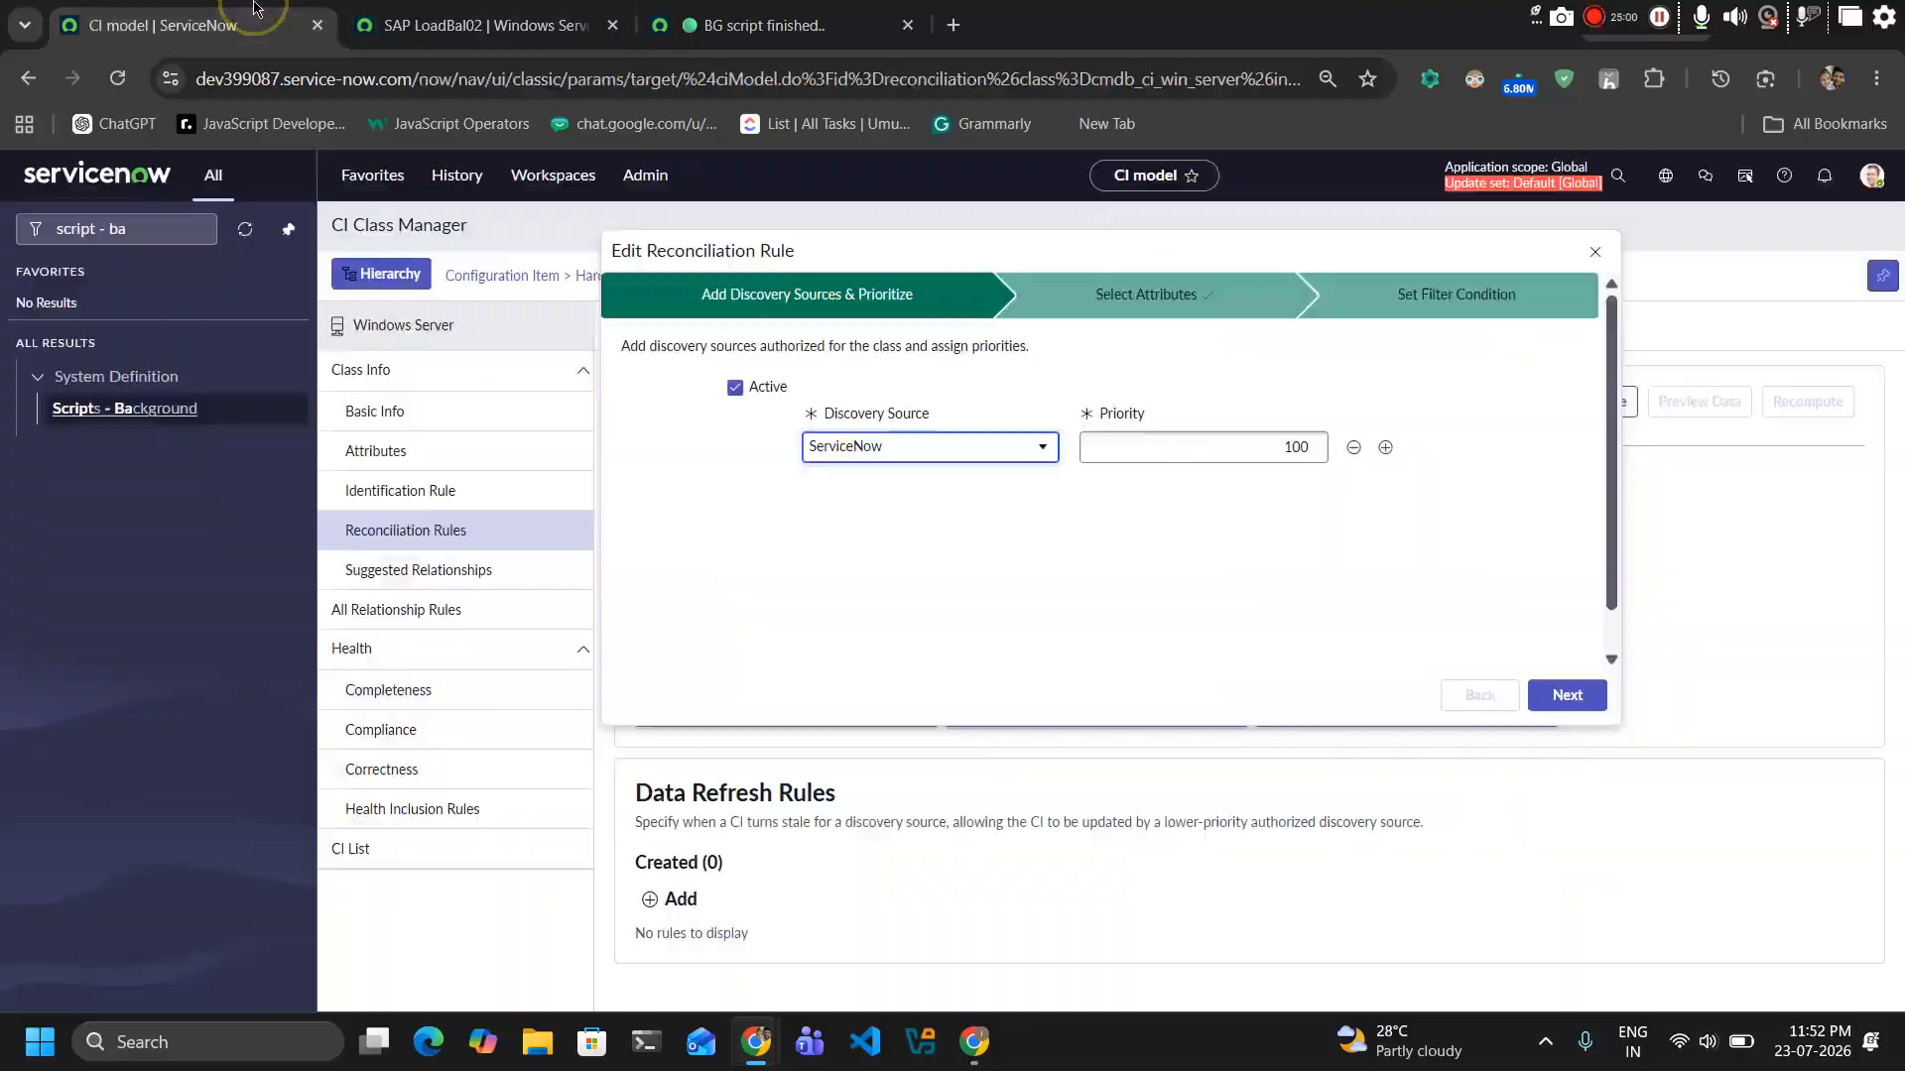
{"action": "left_click", "coordinate": [1595, 251]}
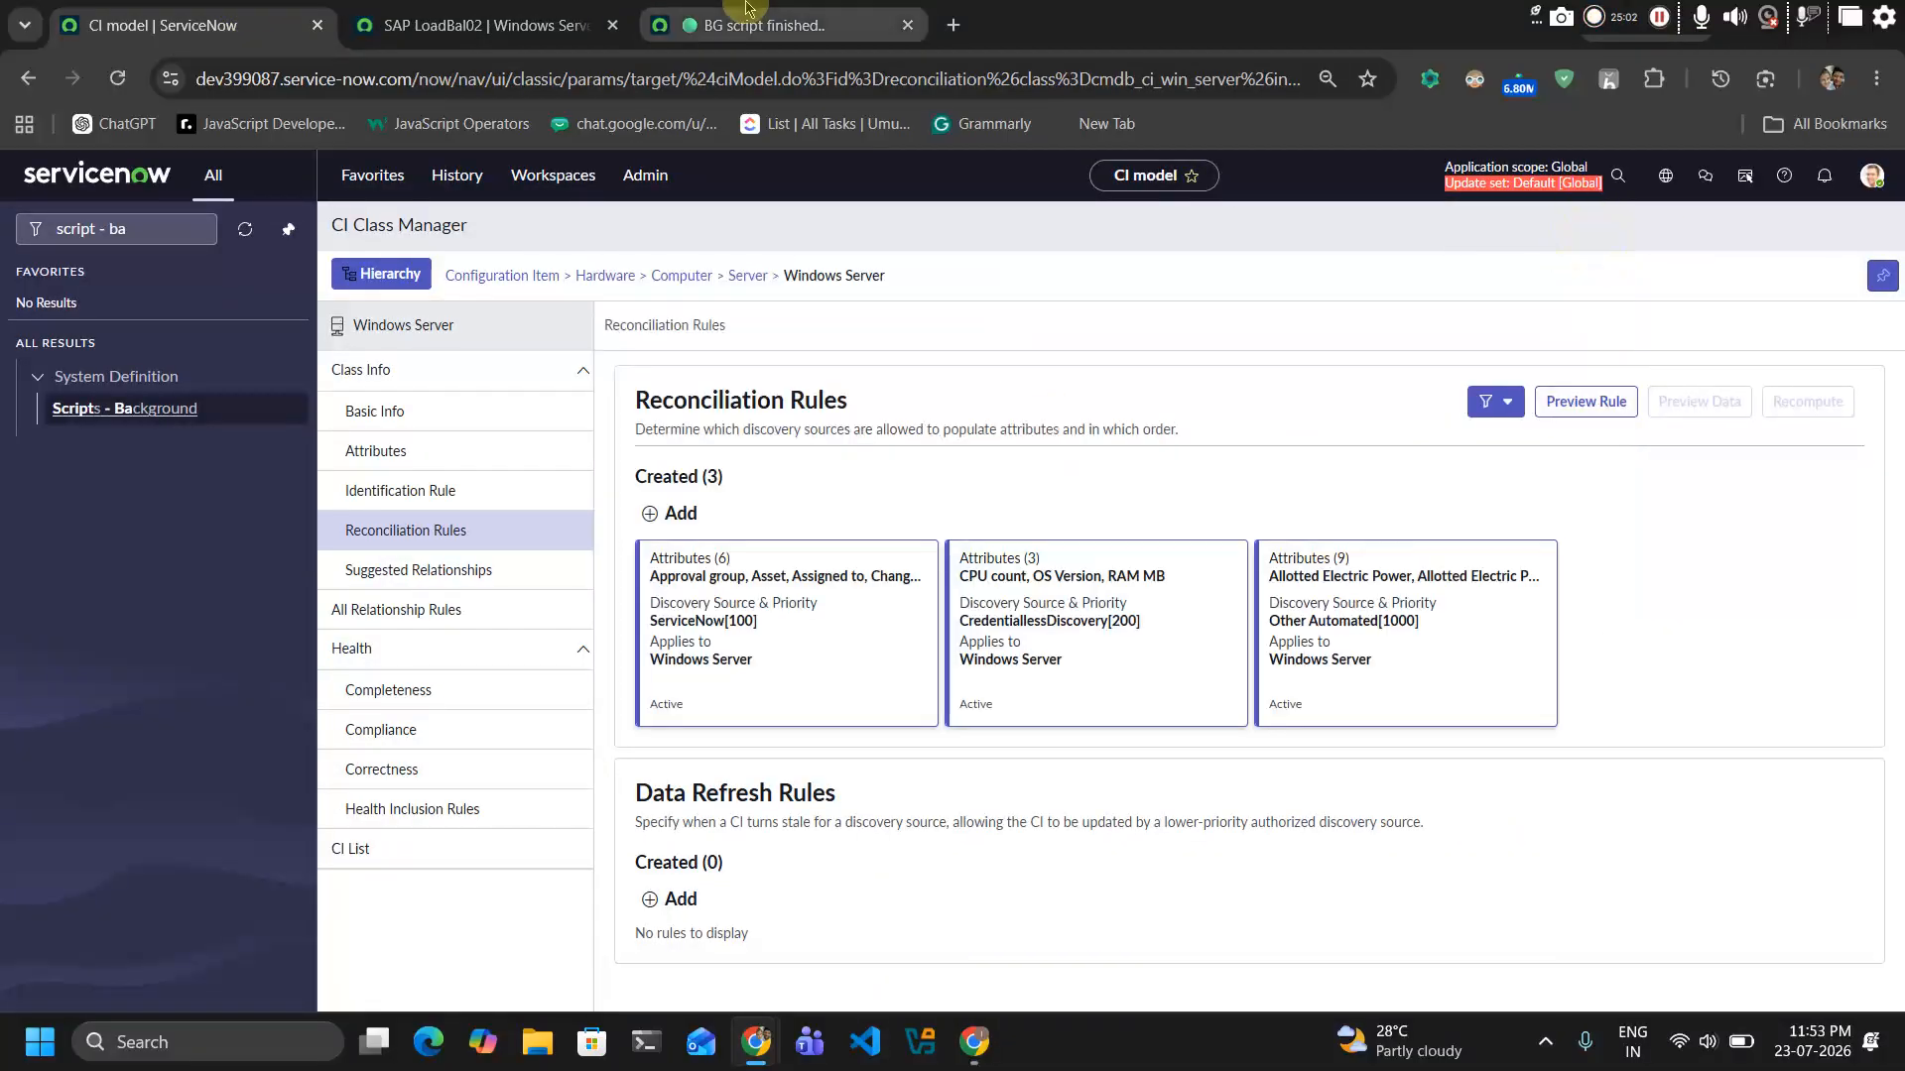
Replace the ServiceNow suffix in the payload's serial_number so the value reads TESTSN123456-DS-LANDisck
{"action": "left_click", "coordinate": [764, 25]}
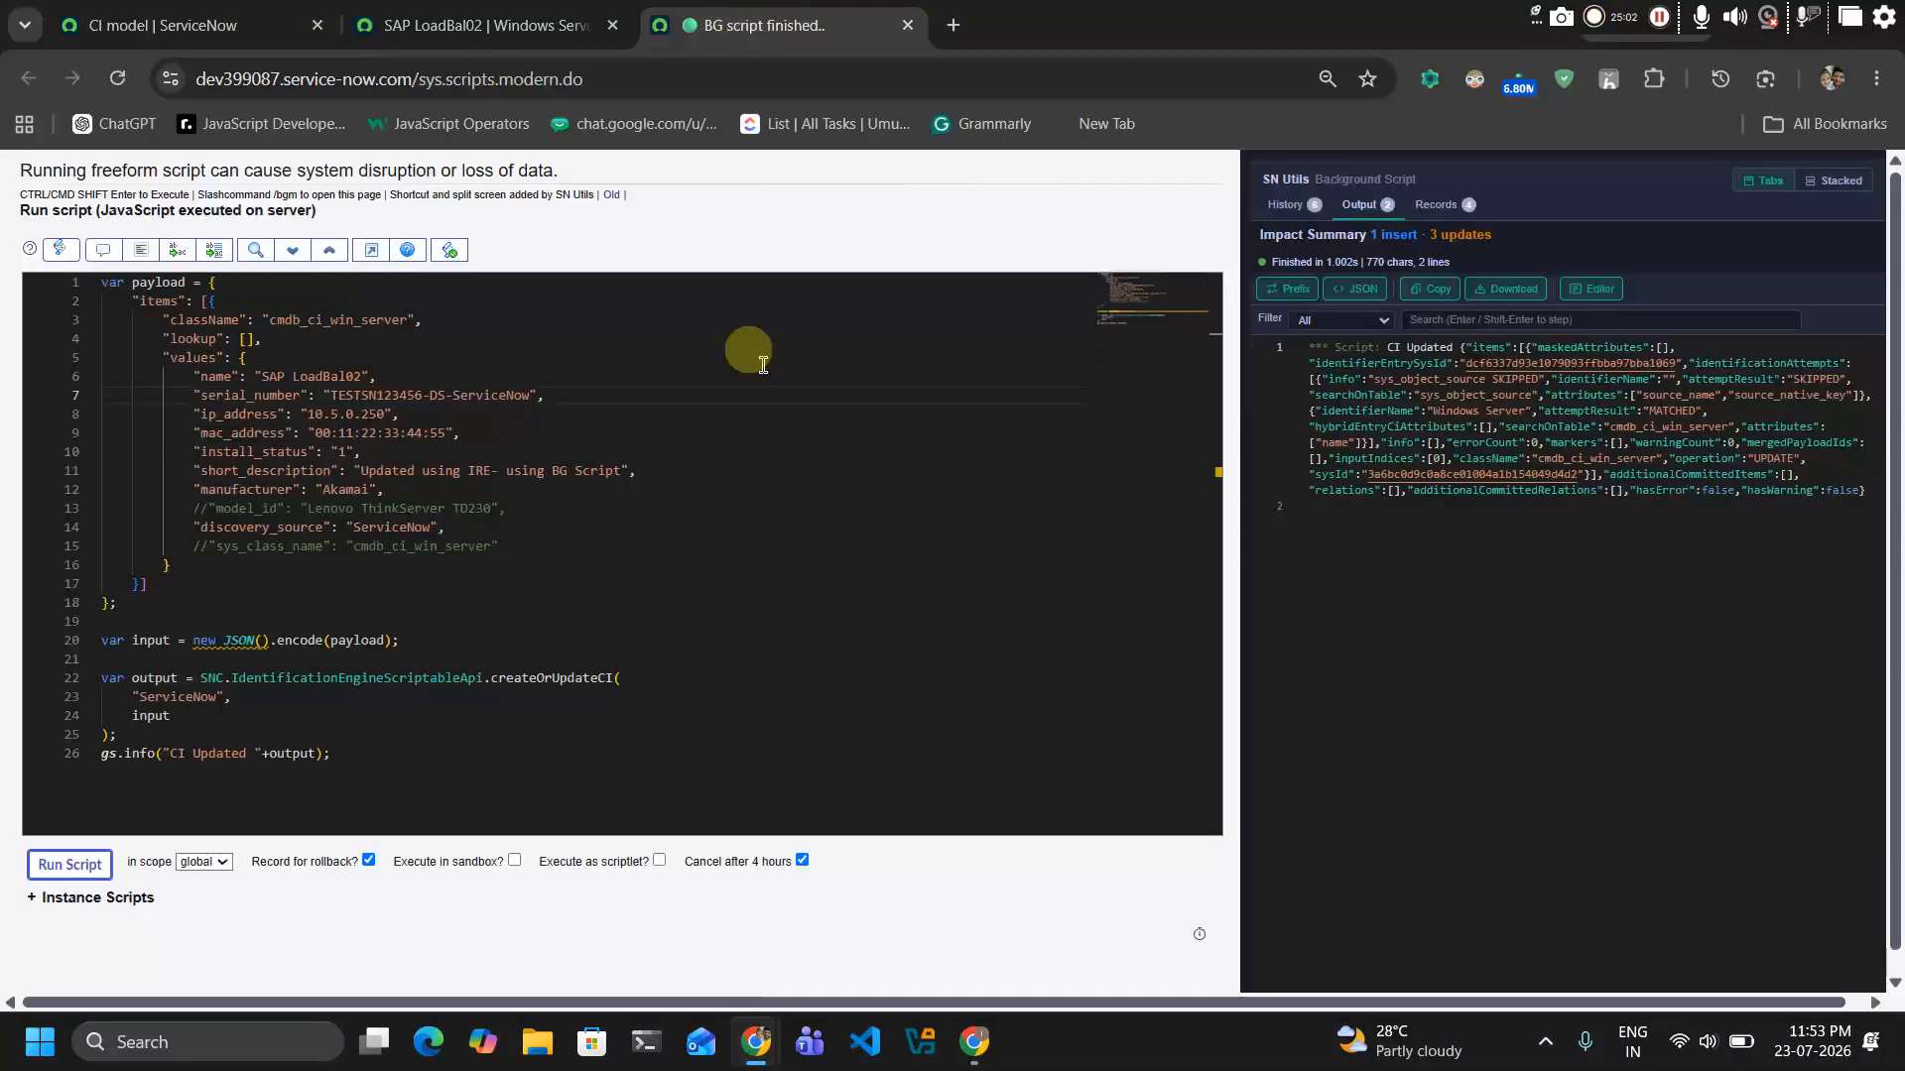
{"action": "left_click", "coordinate": [534, 393]}
{"action": "key", "text": "BackSpace"}
{"action": "key", "text": "BackSpace"}
{"action": "key", "text": "BackSpace"}
{"action": "key", "text": "BackSpace"}
{"action": "key", "text": "BackSpace"}
{"action": "key", "text": "BackSpace"}
{"action": "key", "text": "BackSpace"}
{"action": "key", "text": "BackSpace"}
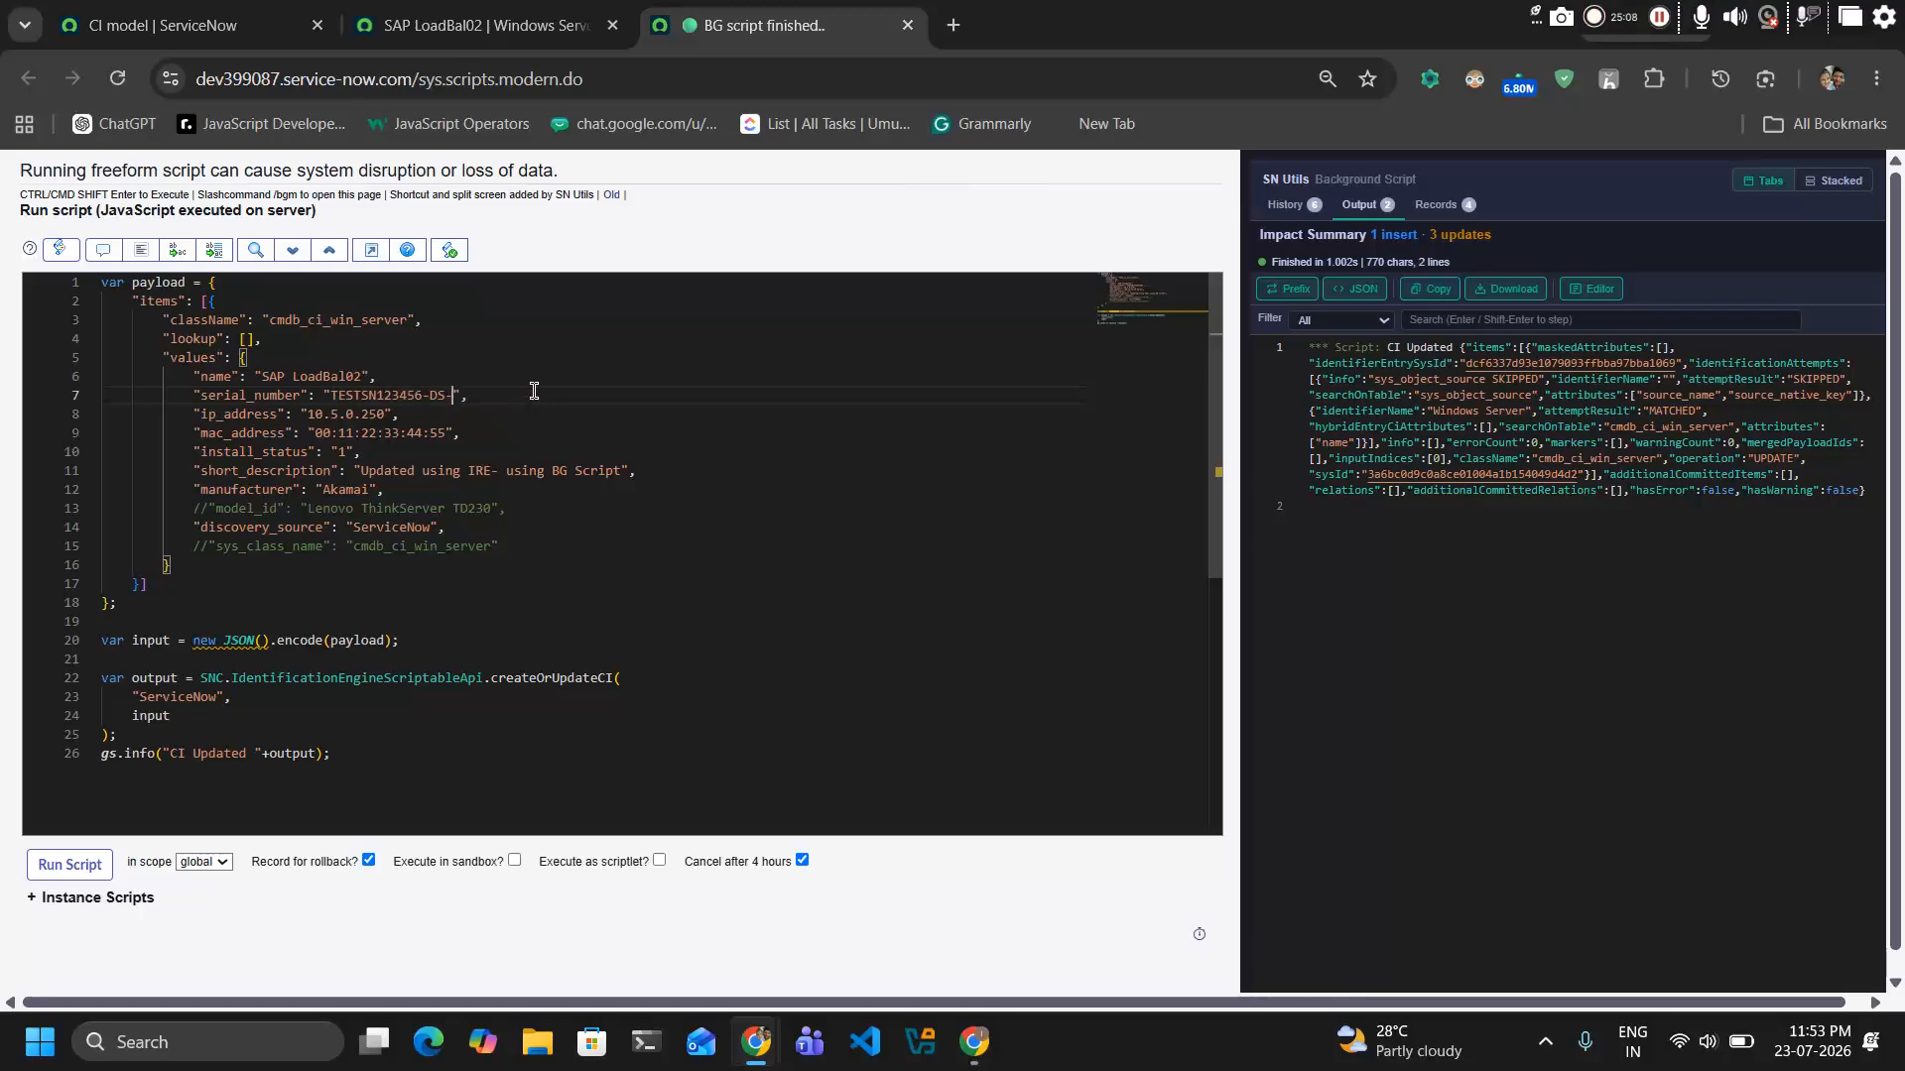
{"action": "type", "text": "LANDisck"}
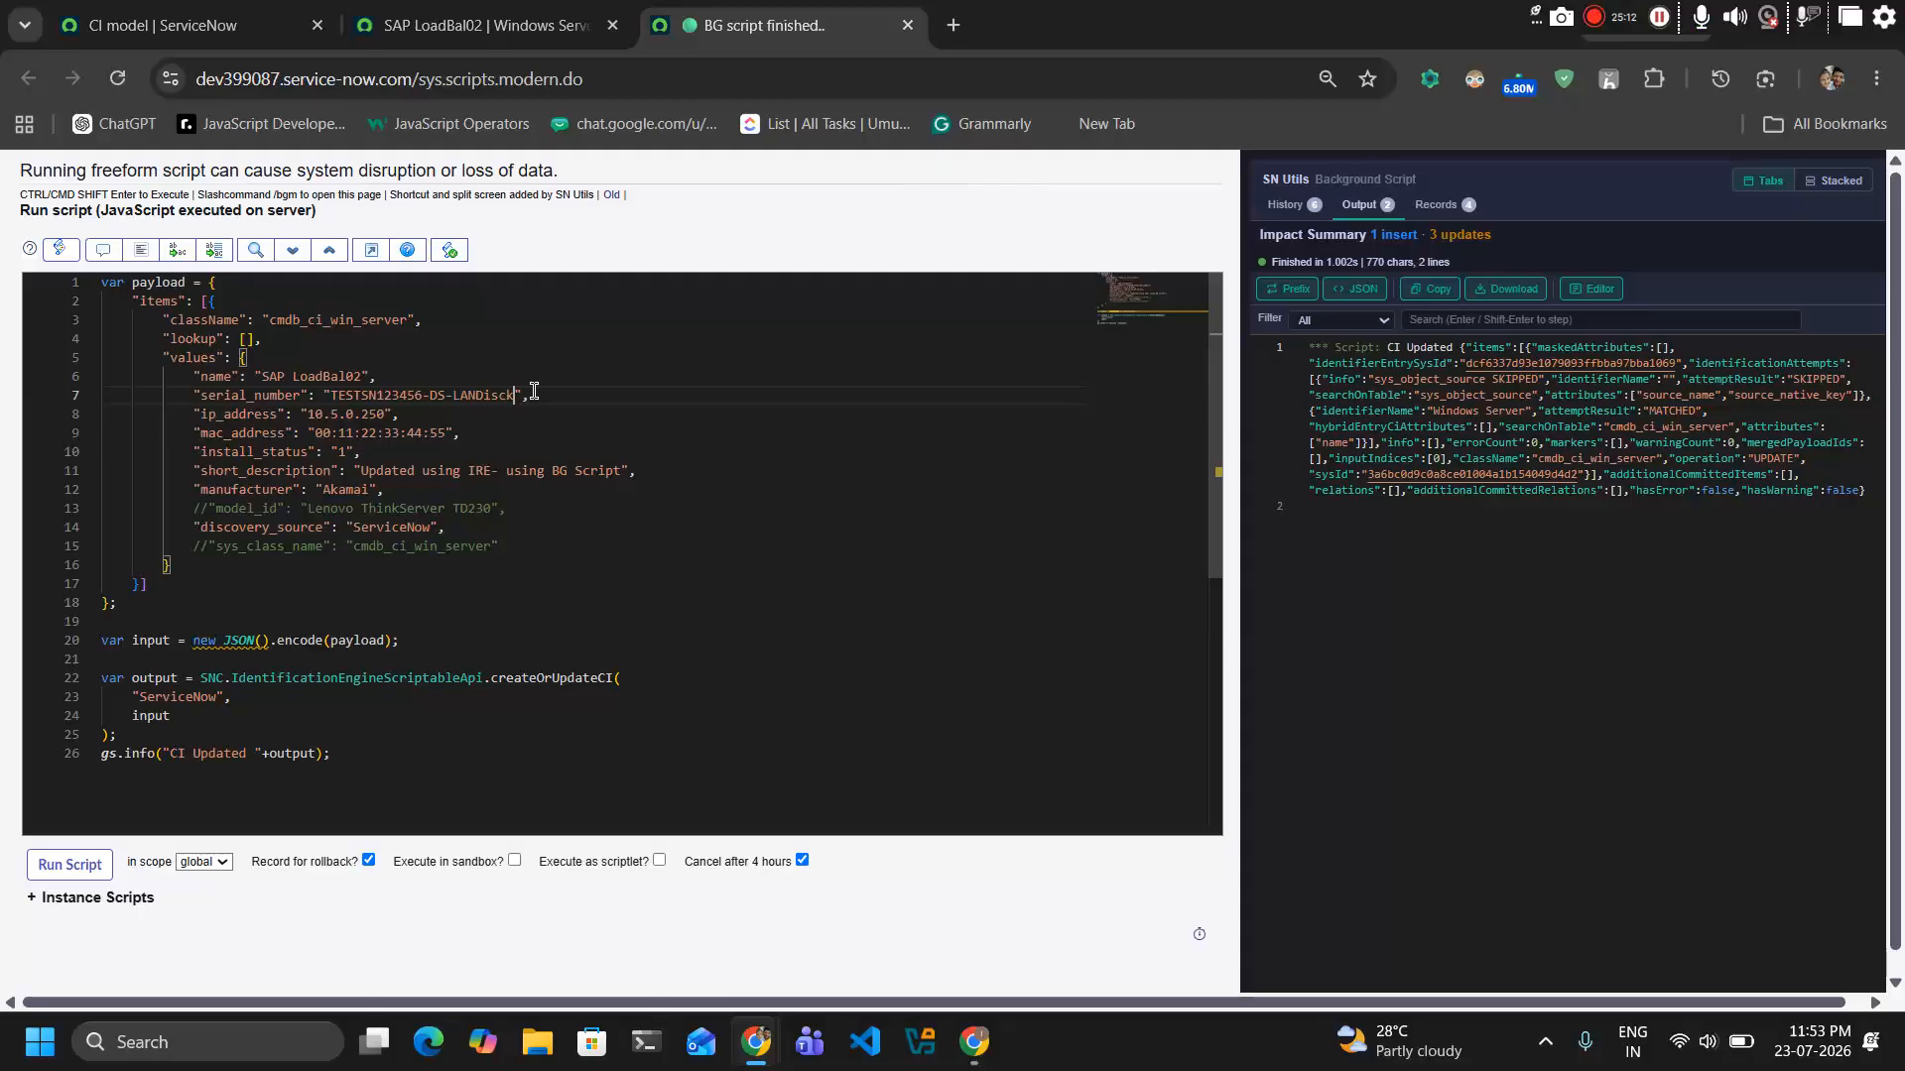
Check the SAP LoadBal02 record and look up the spelling of LANDesk among the ServiceNow reconciliation rule's discovery source options
{"action": "left_click", "coordinate": [412, 8]}
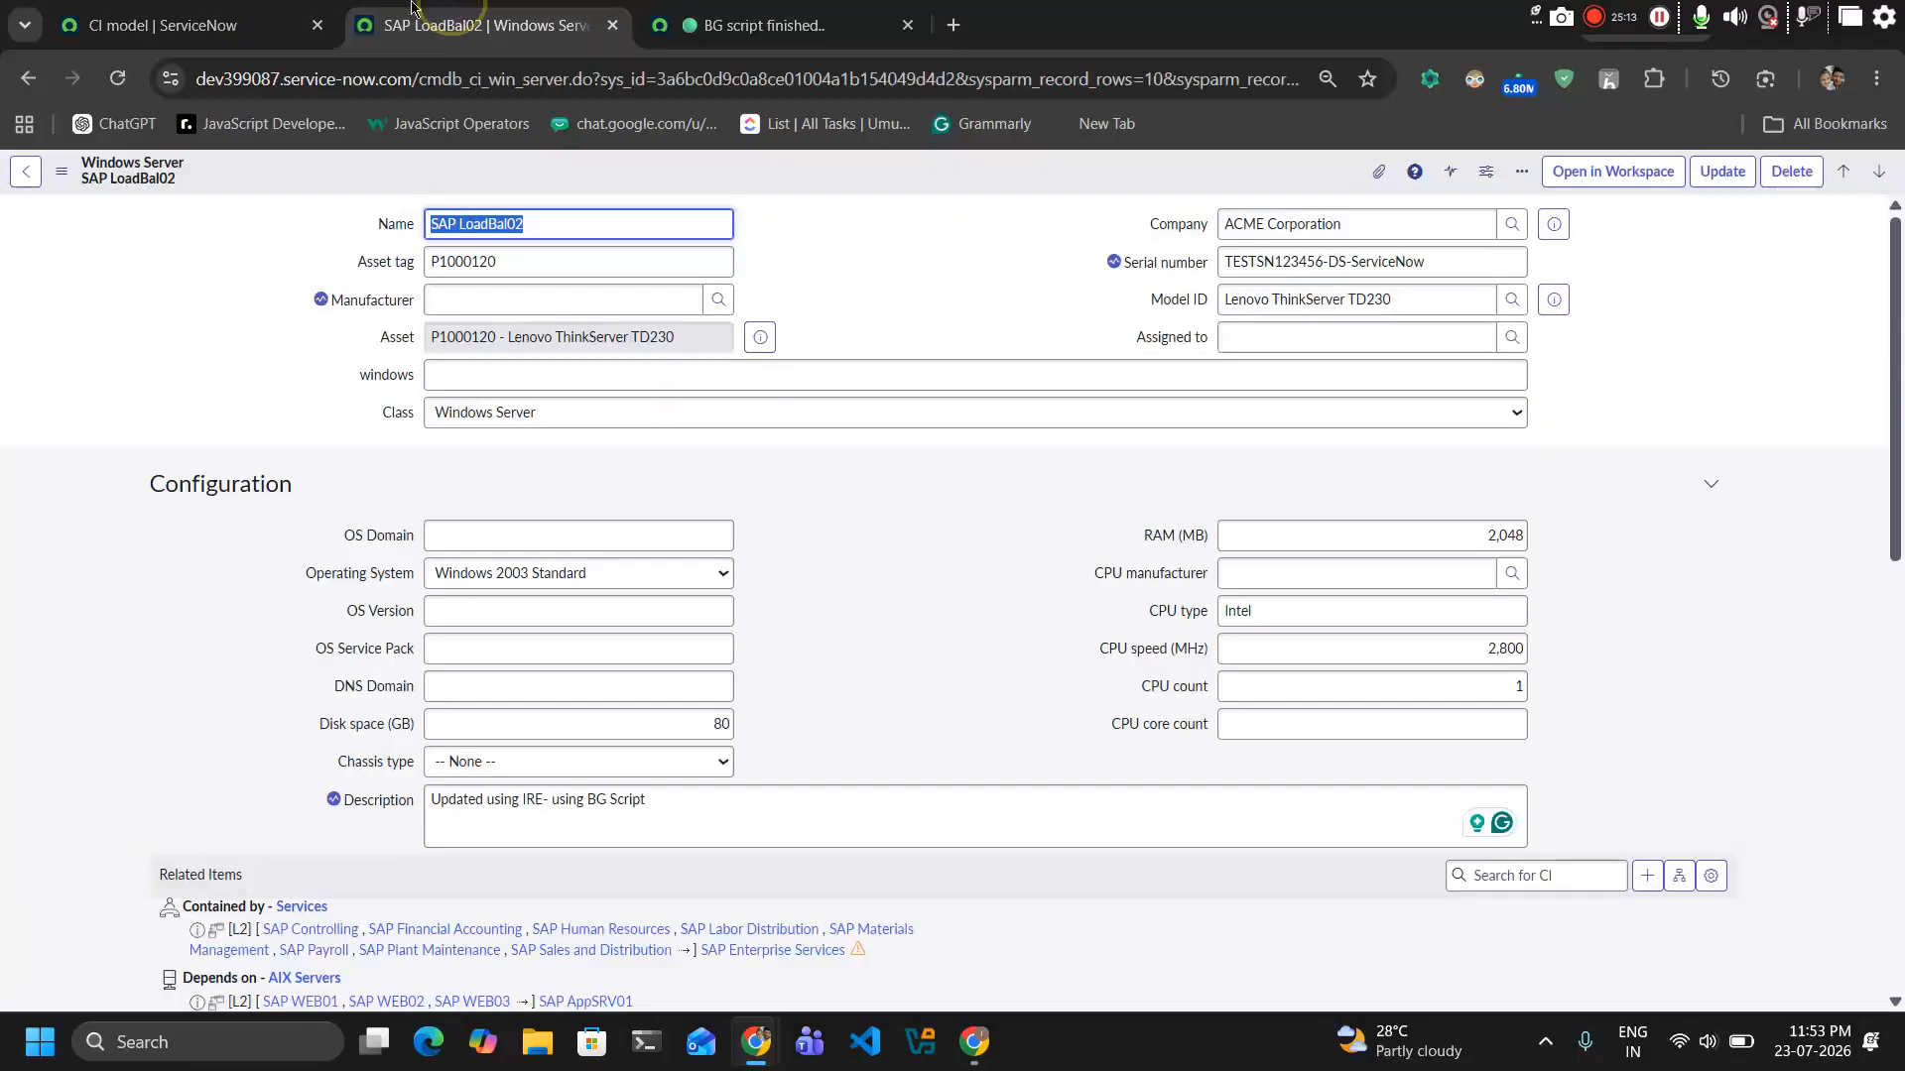
{"action": "left_click", "coordinate": [337, 10]}
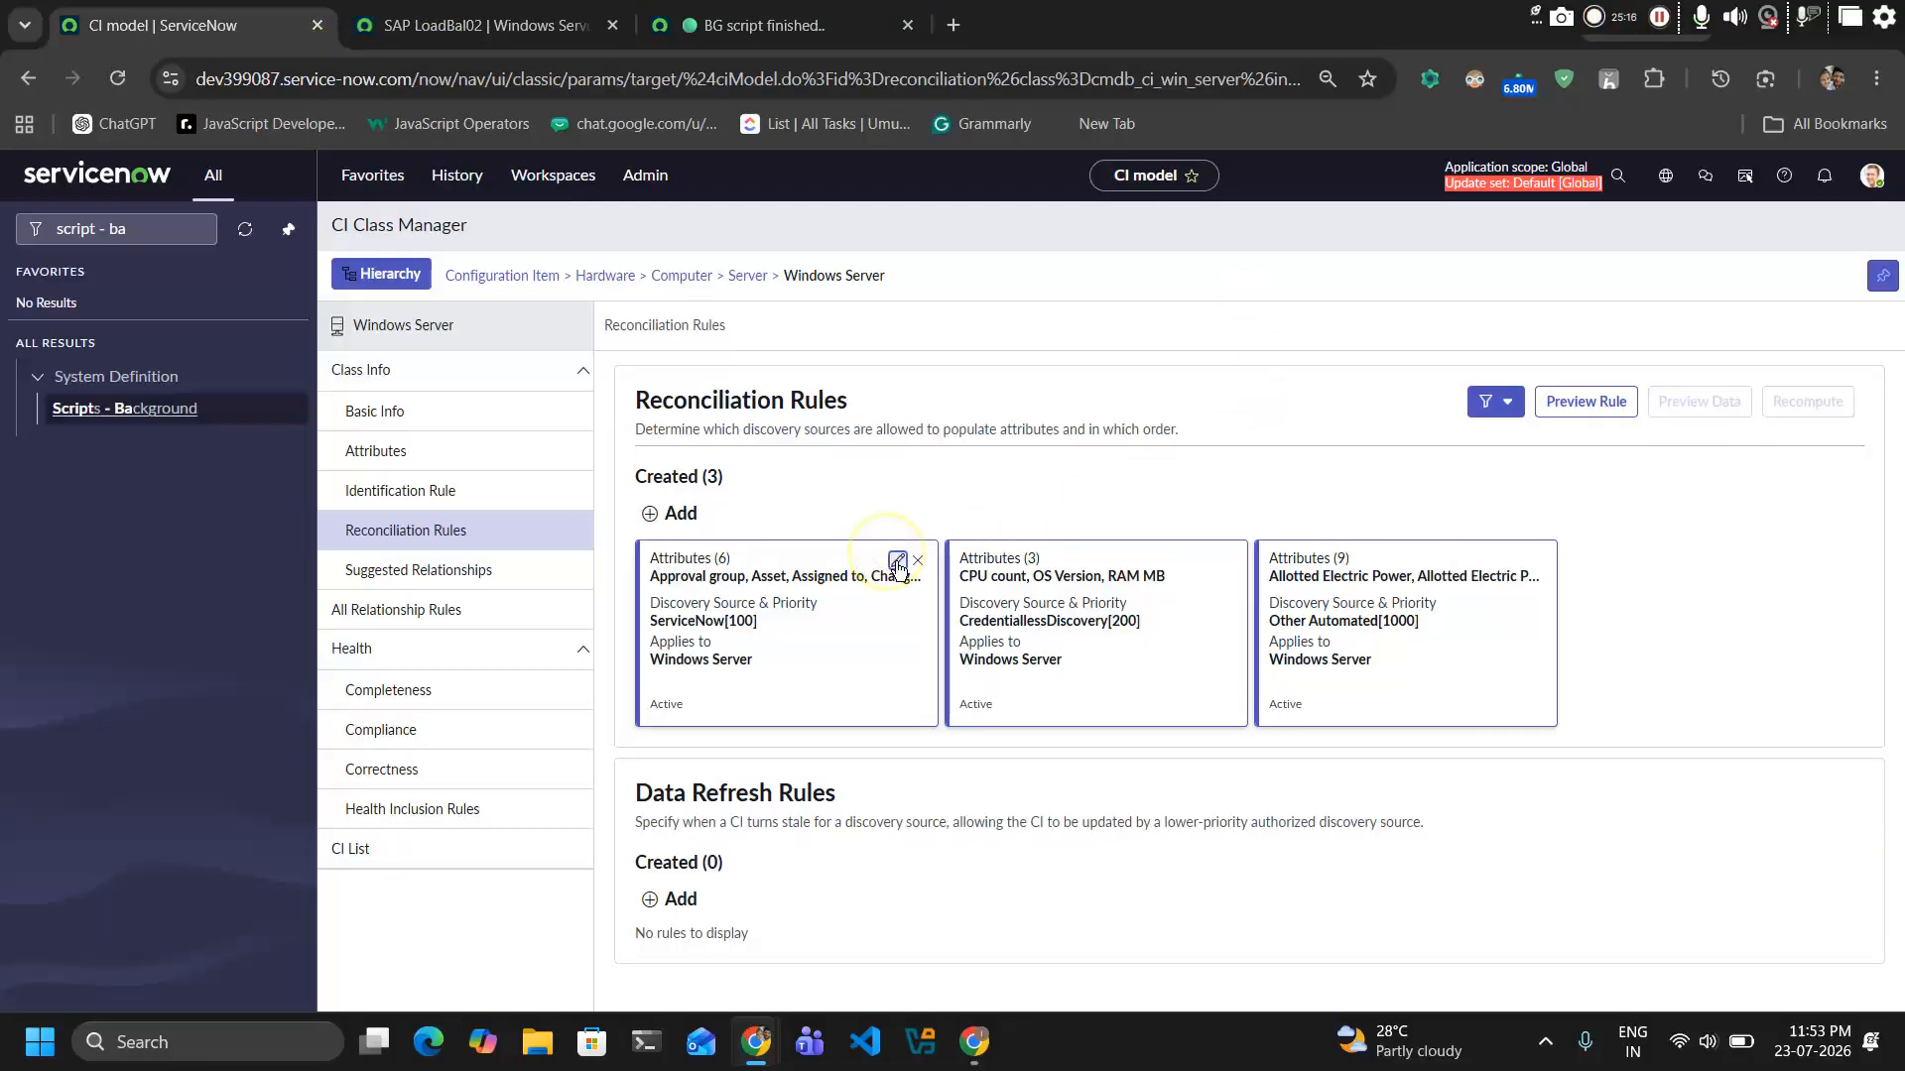
{"action": "left_click", "coordinate": [897, 564]}
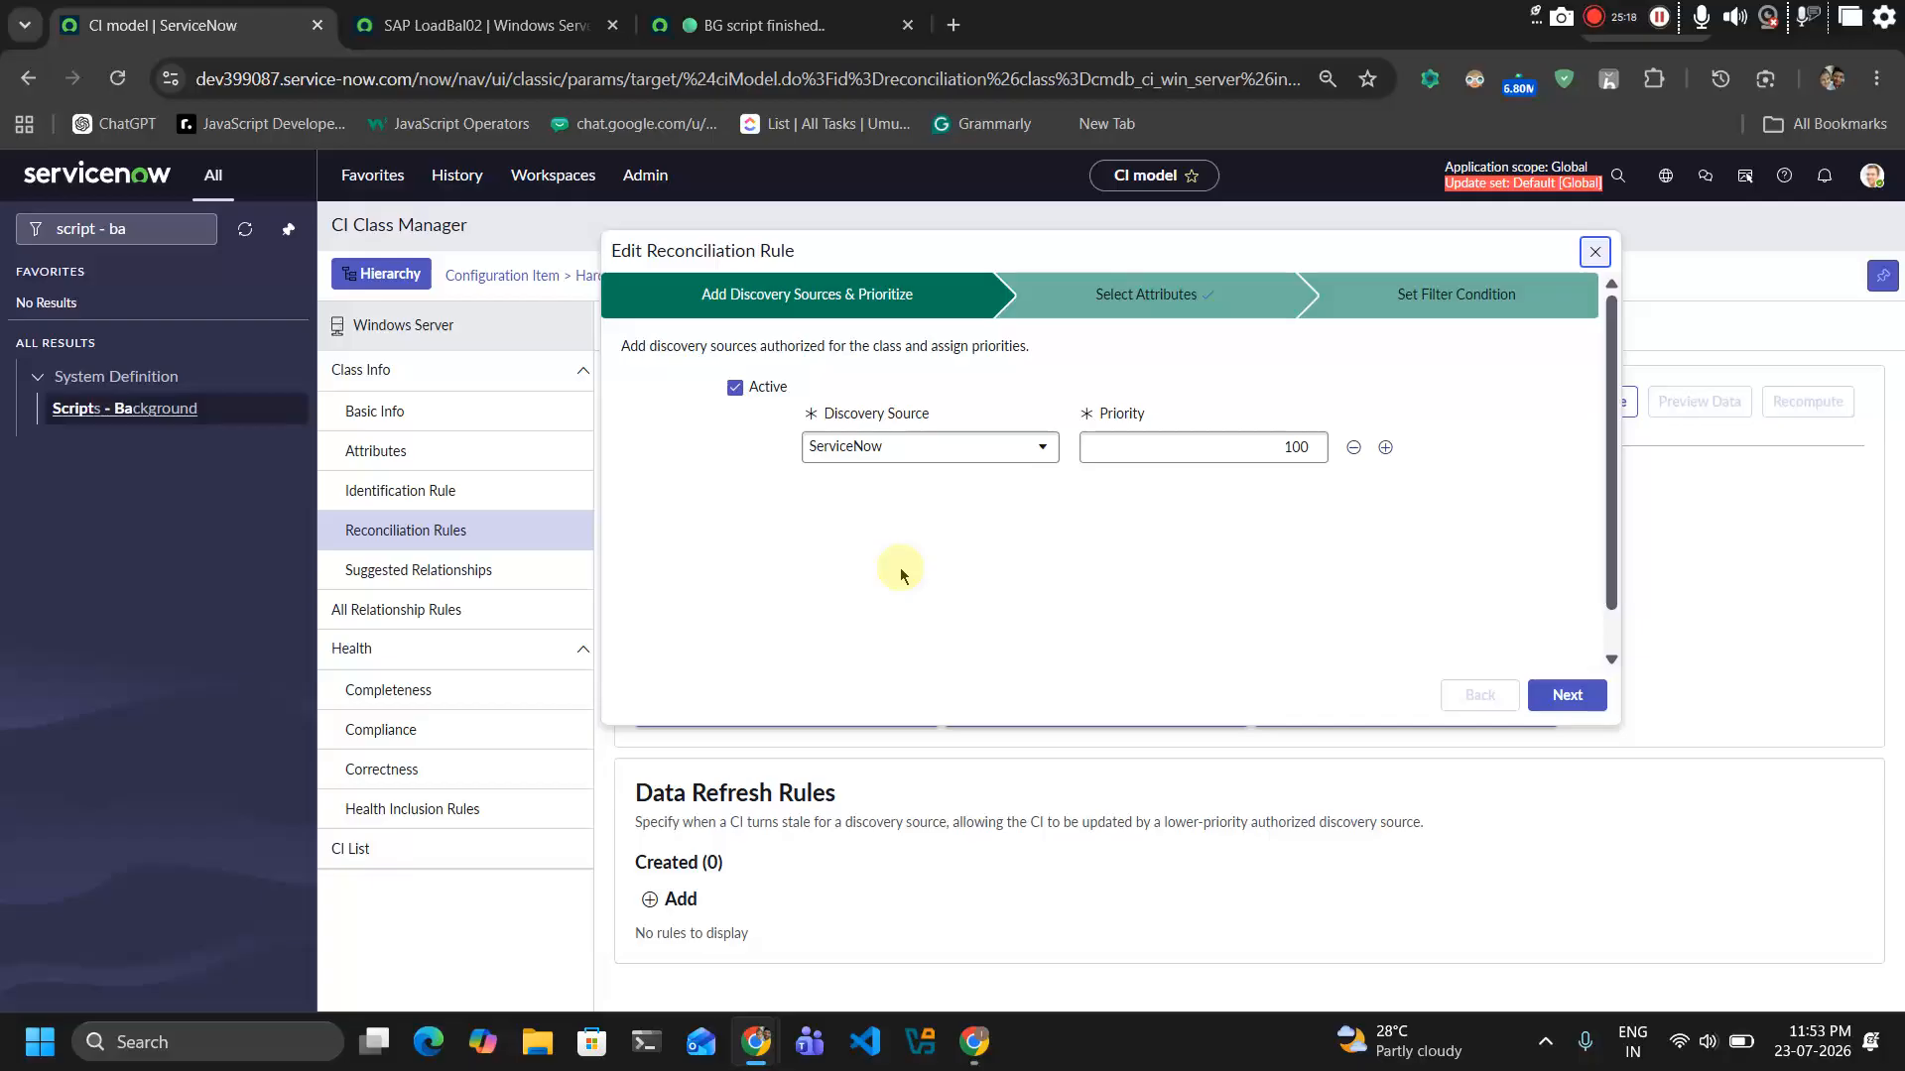
{"action": "left_click", "coordinate": [947, 454]}
{"action": "scroll", "coordinate": [909, 616], "scroll_direction": "up", "scroll_amount": 2}
{"action": "scroll", "coordinate": [914, 624], "scroll_direction": "up", "scroll_amount": 1}
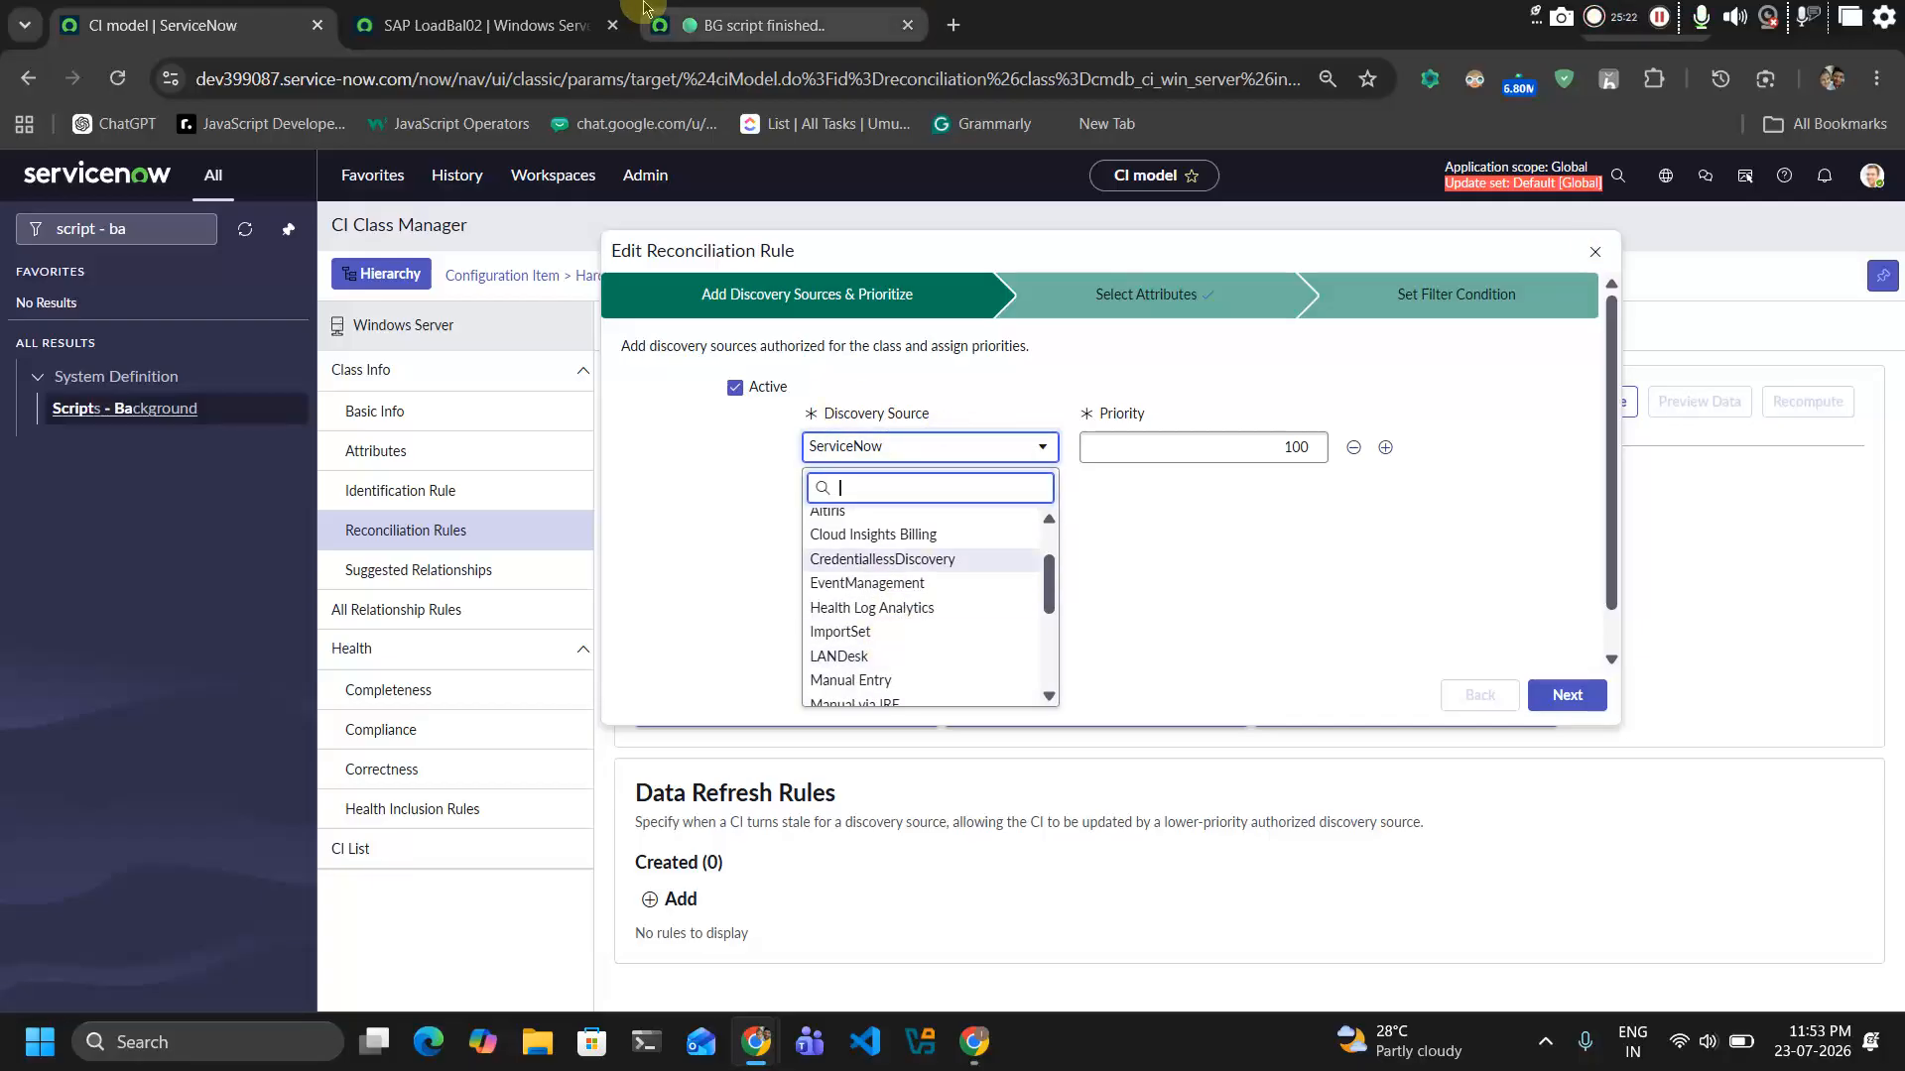
Correct the payload's serial_number to TESTSN123456-DS-LANDesk in the background script
{"action": "left_click", "coordinate": [731, 10]}
{"action": "key", "text": "BackSpace"}
{"action": "key", "text": "BackSpace"}
{"action": "key", "text": "BackSpace"}
{"action": "key", "text": "BackSpace"}
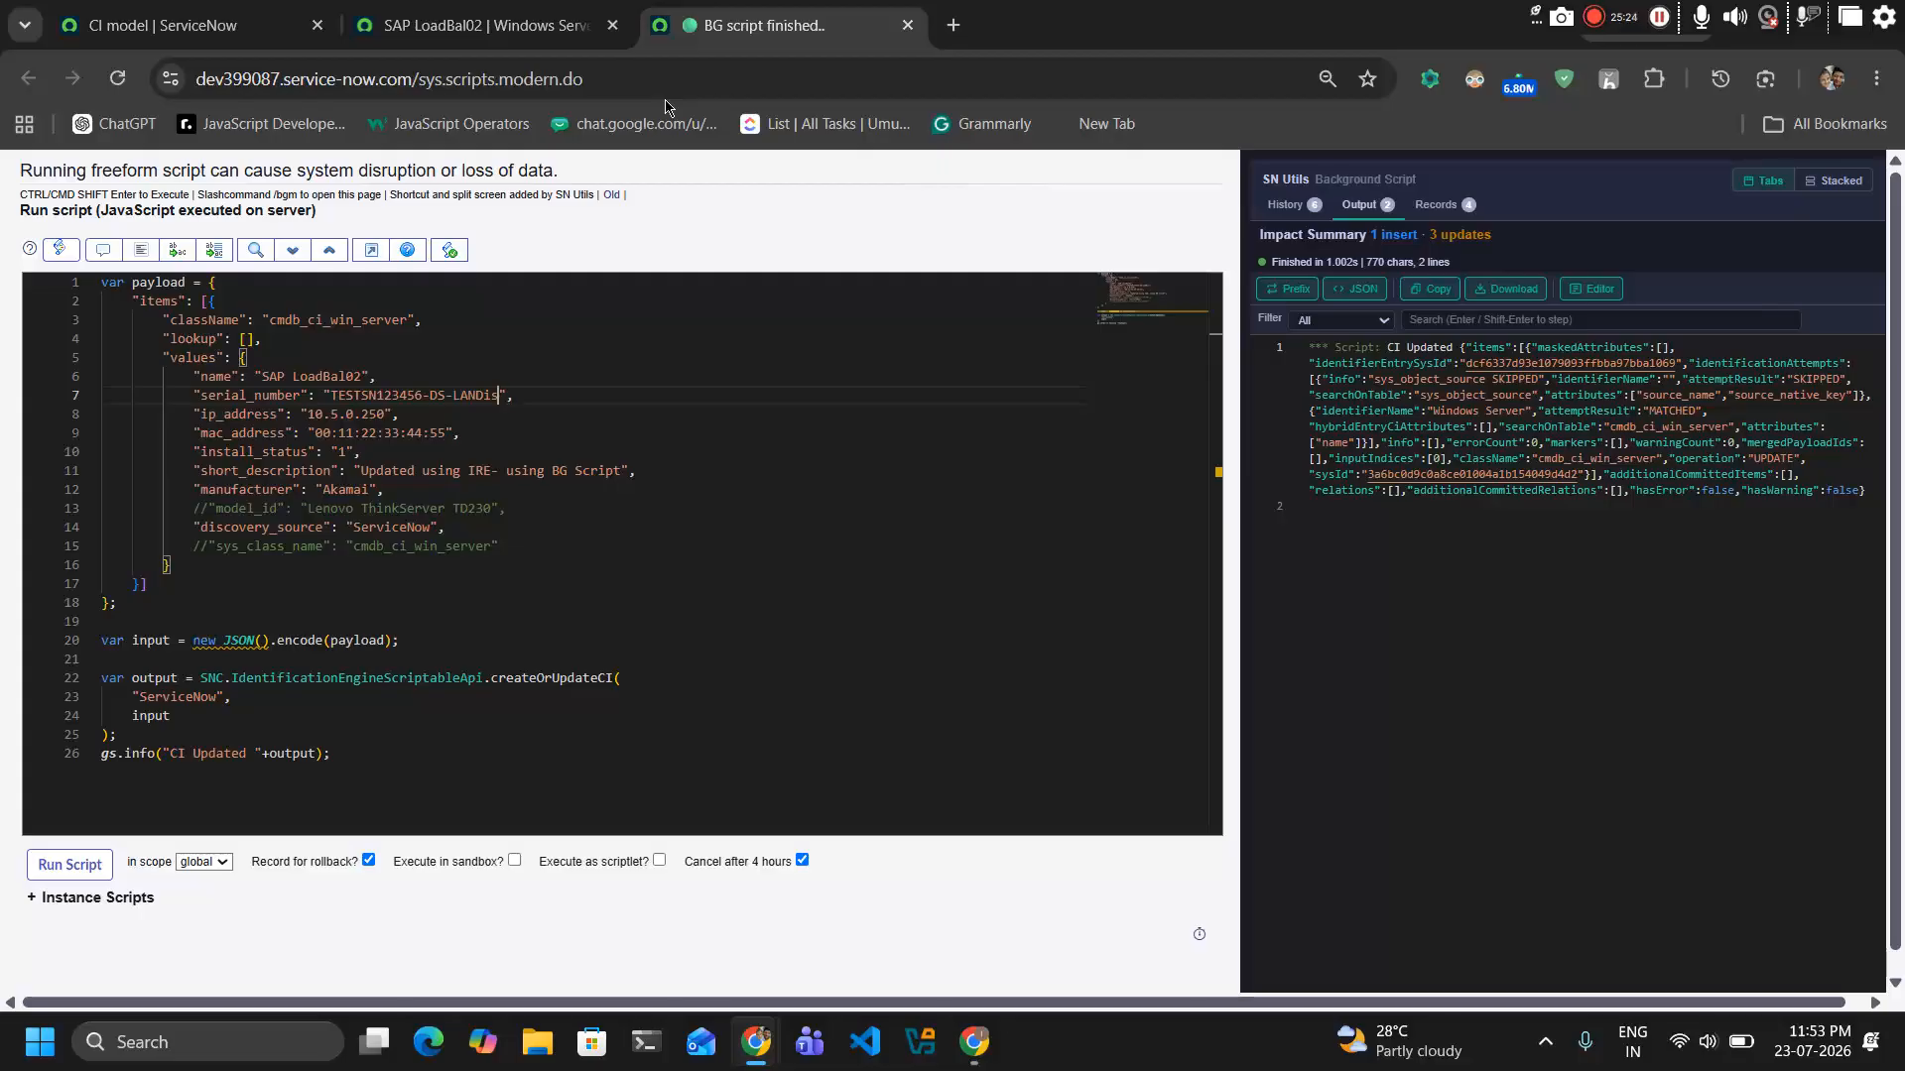
{"action": "type", "text": "esk"}
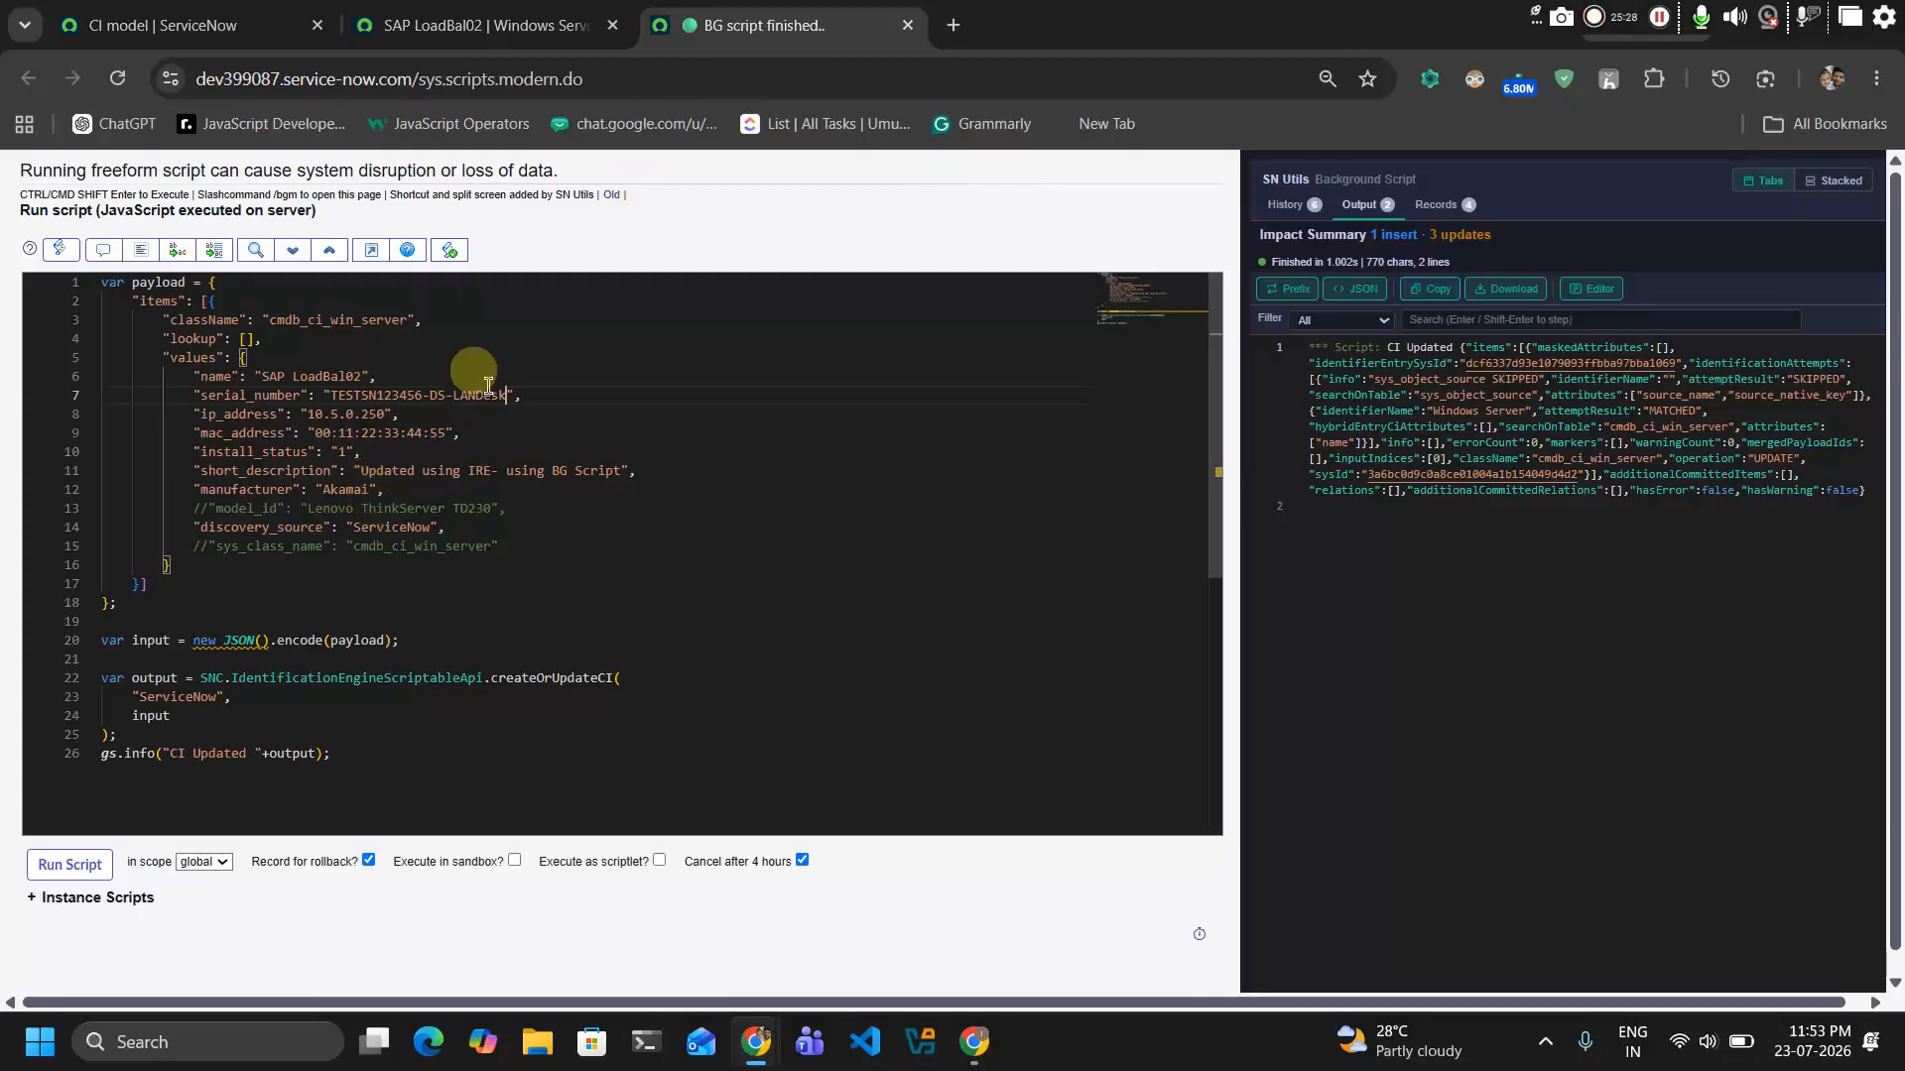
Set the payload's discovery_source to LANDesk and run the background script
{"action": "double_click", "coordinate": [474, 398]}
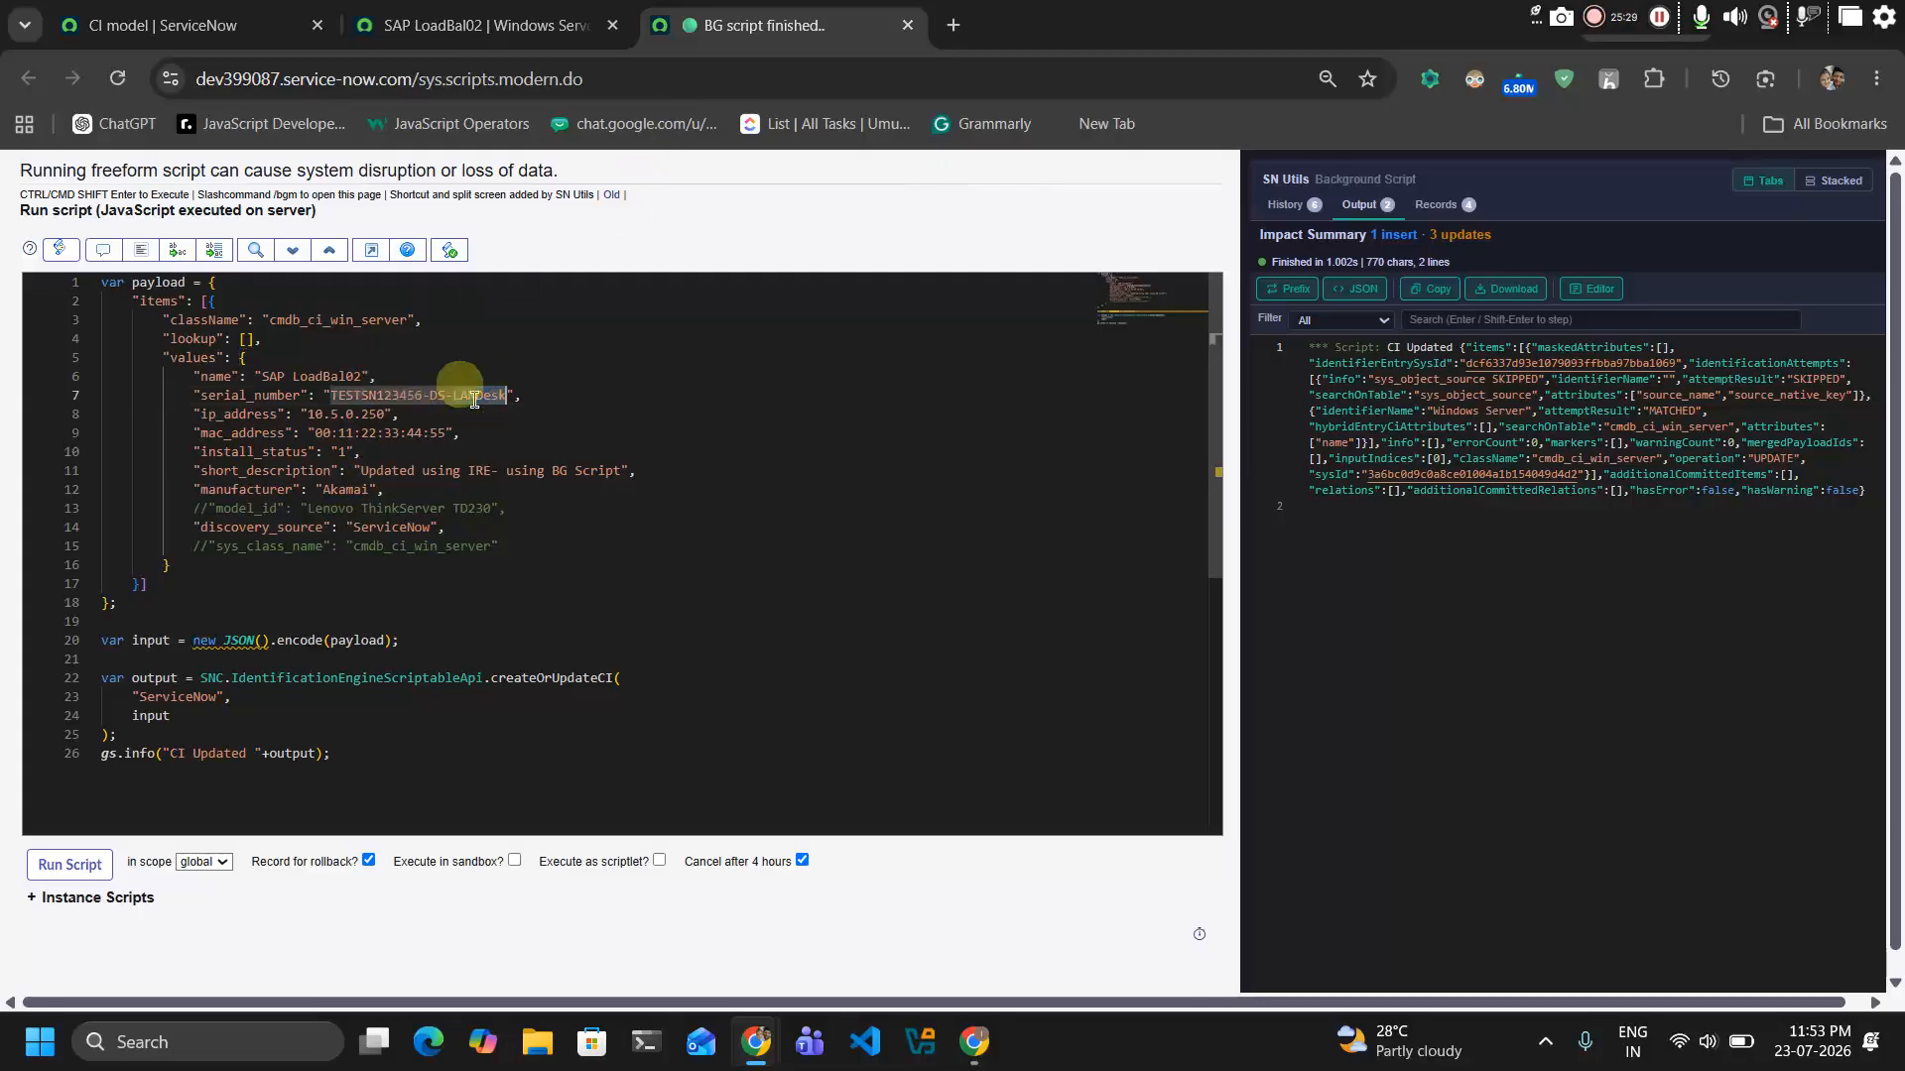
{"action": "double_click", "coordinate": [392, 527]}
{"action": "type", "text": "LANDesk"}
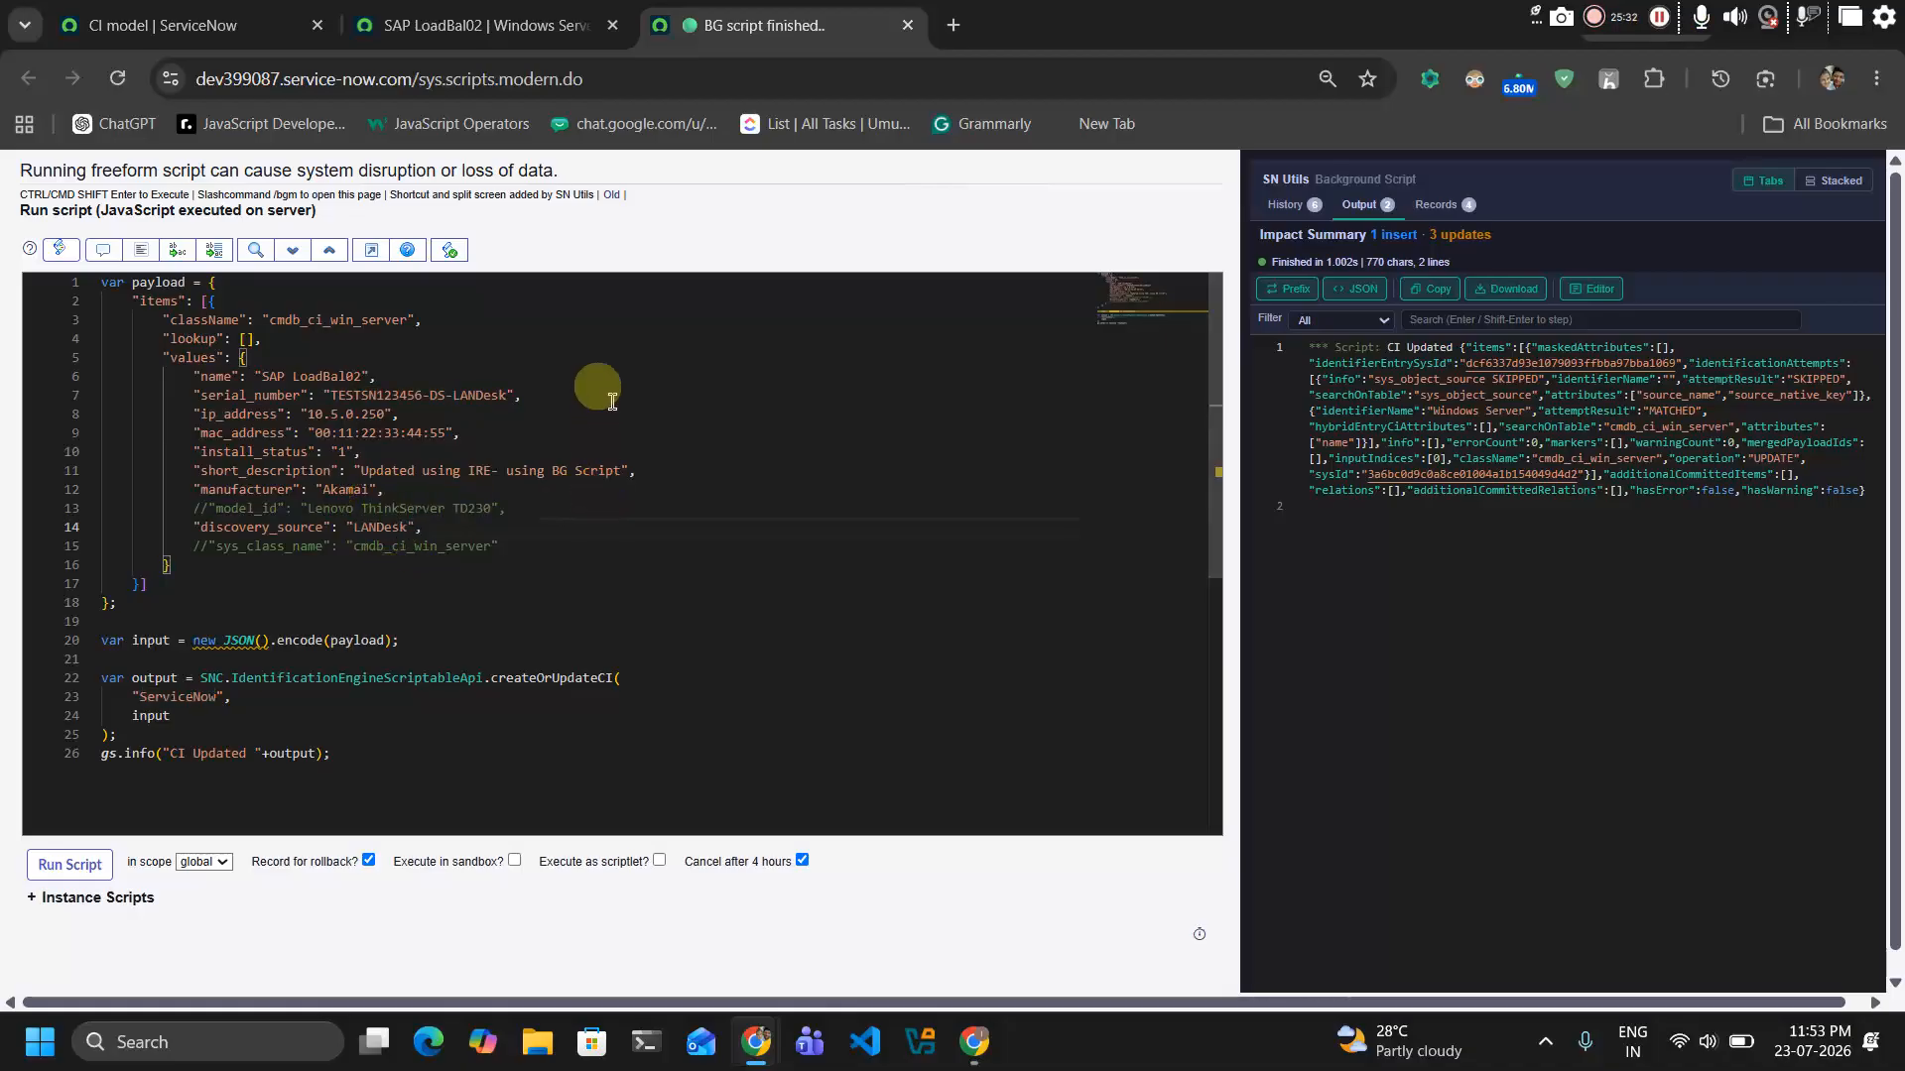
{"action": "left_click", "coordinate": [84, 866]}
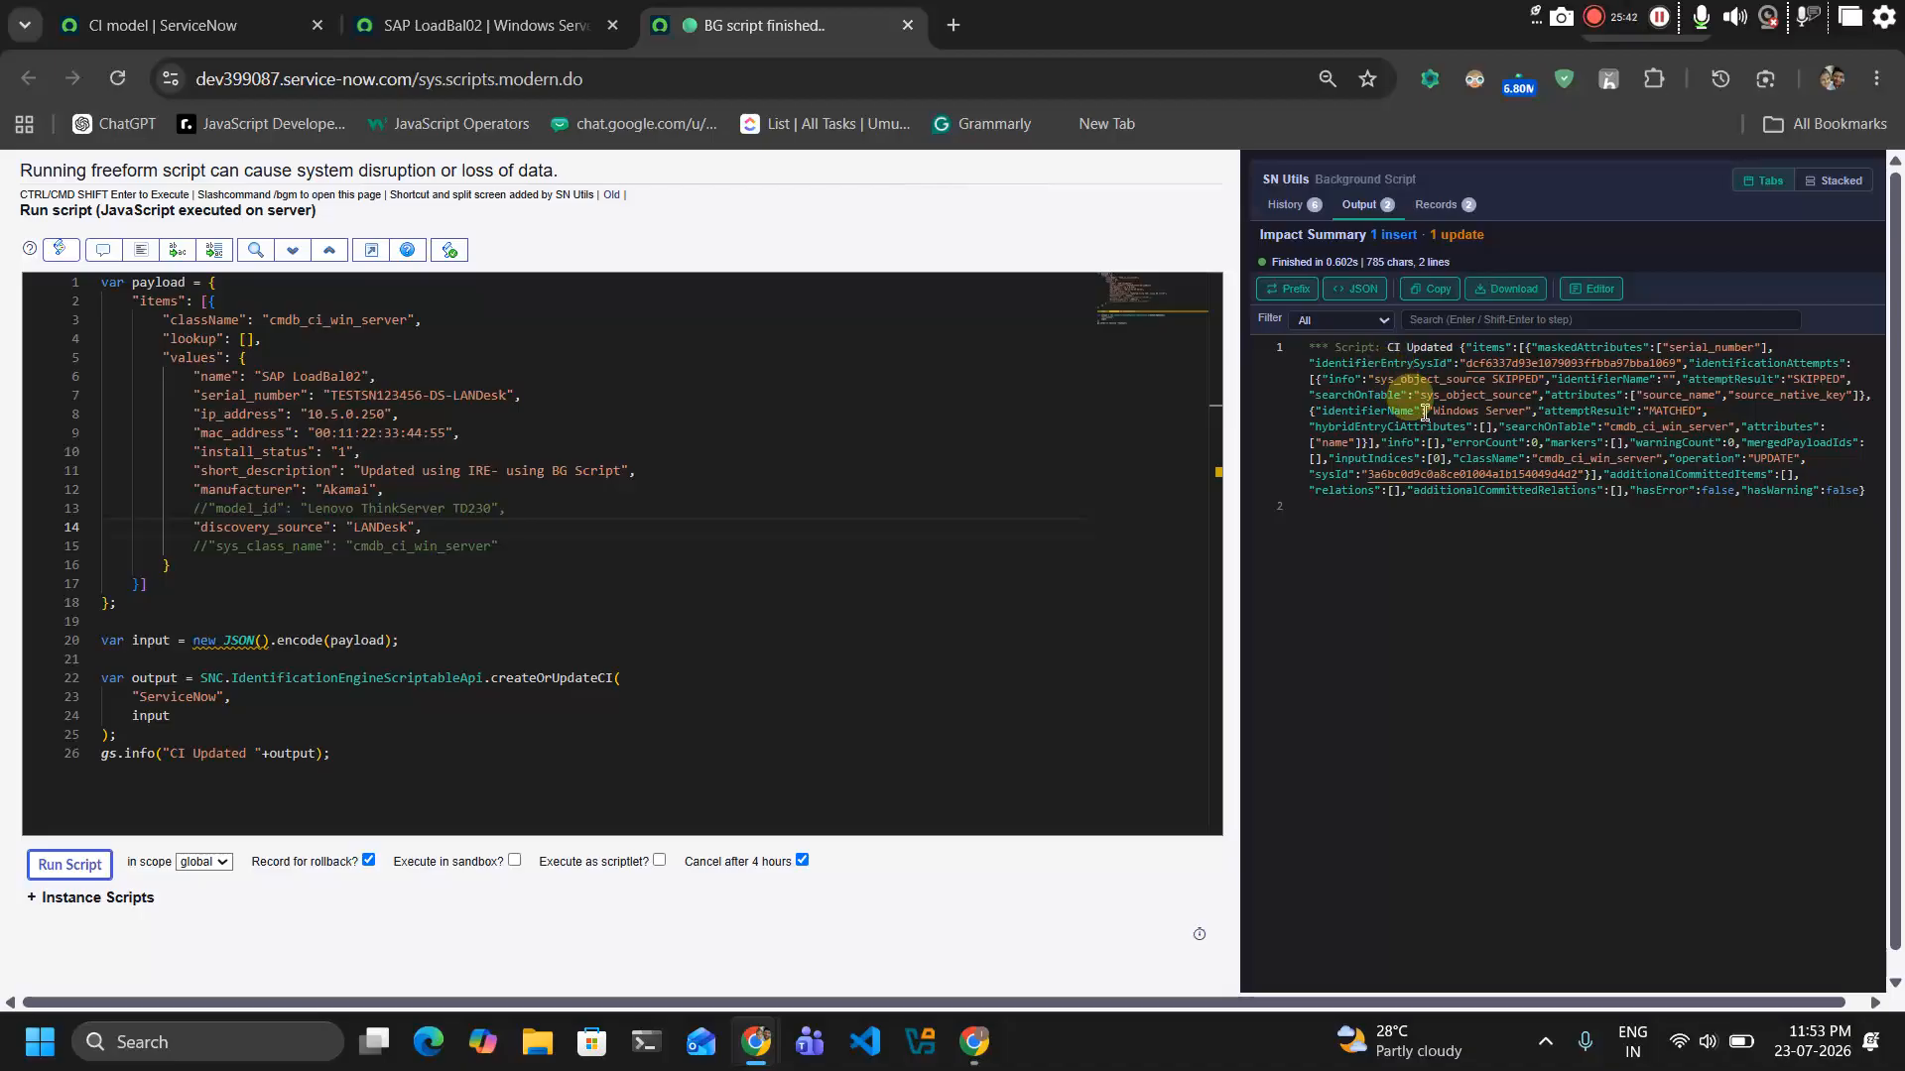
Reload the SAP LoadBal02 record and check its Serial number against the LANDesk payload
{"action": "left_click", "coordinate": [486, 25]}
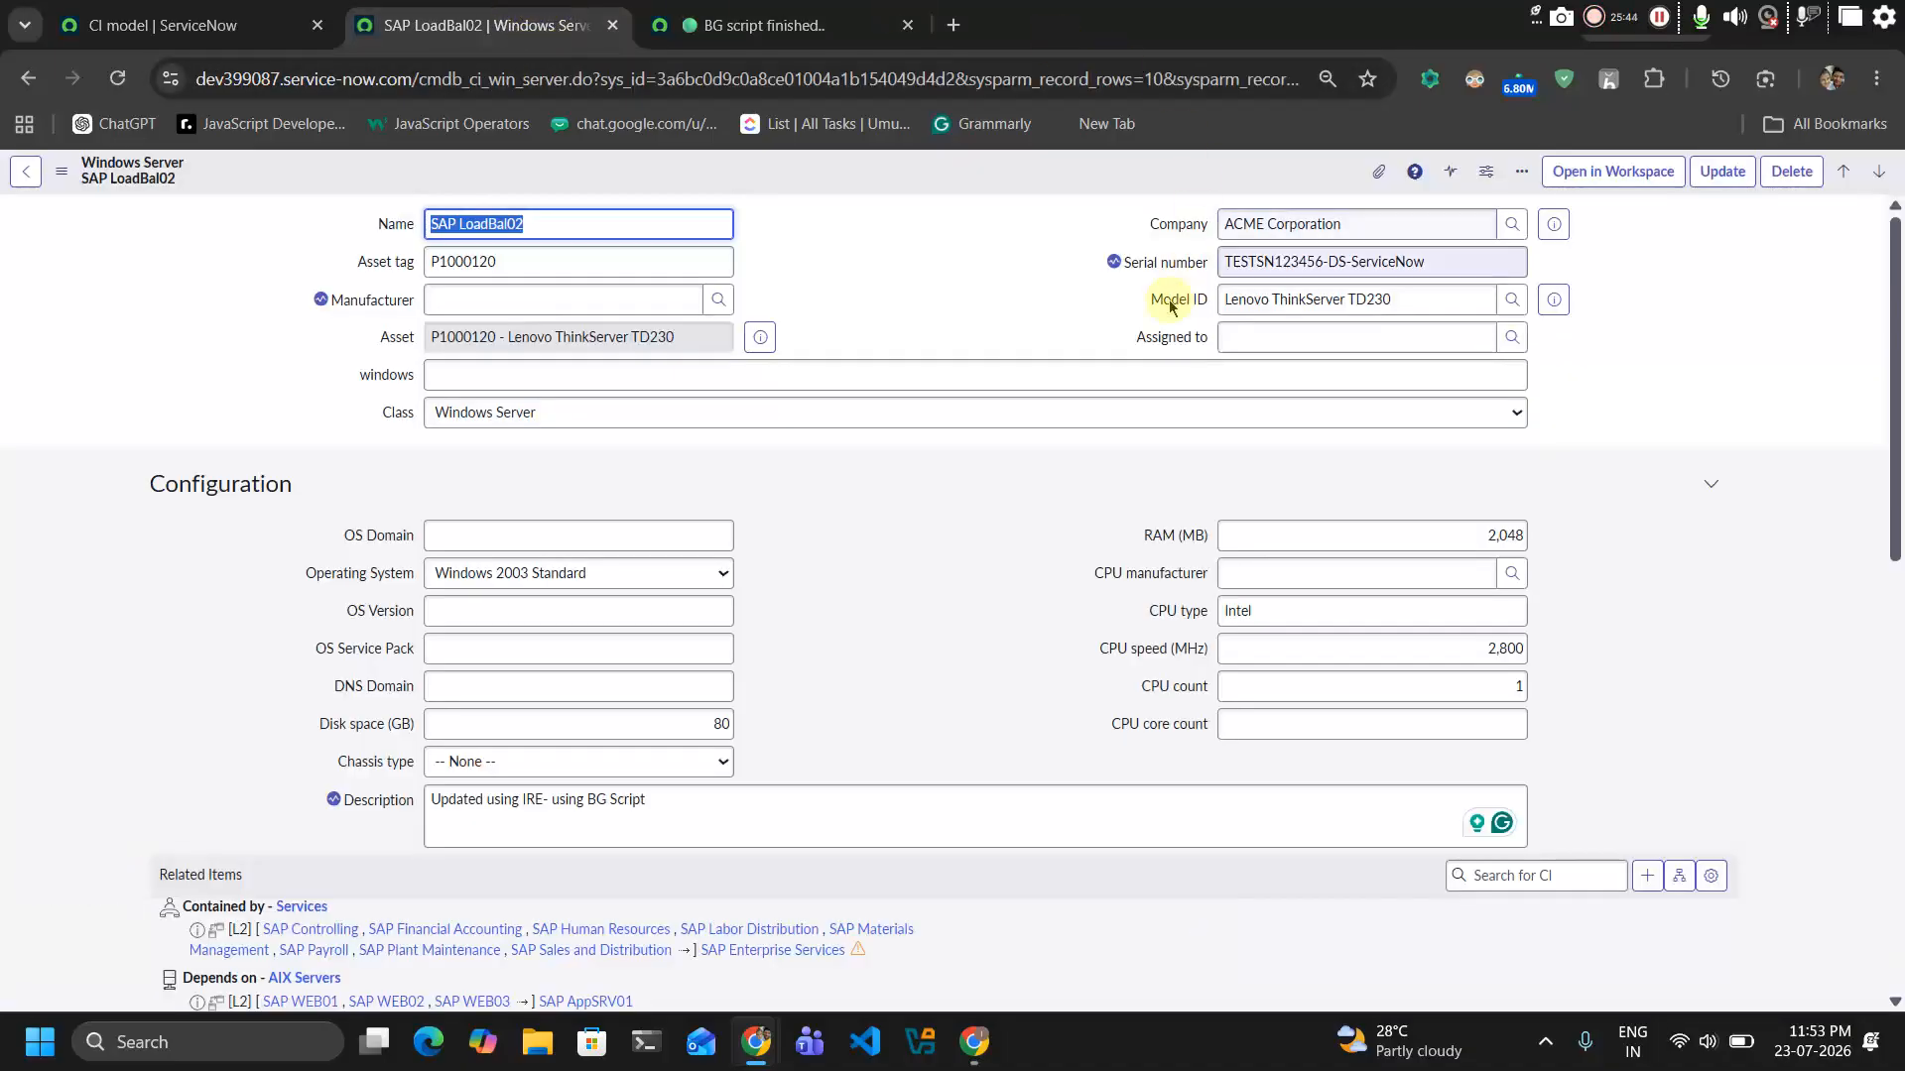
{"action": "left_click", "coordinate": [914, 255]}
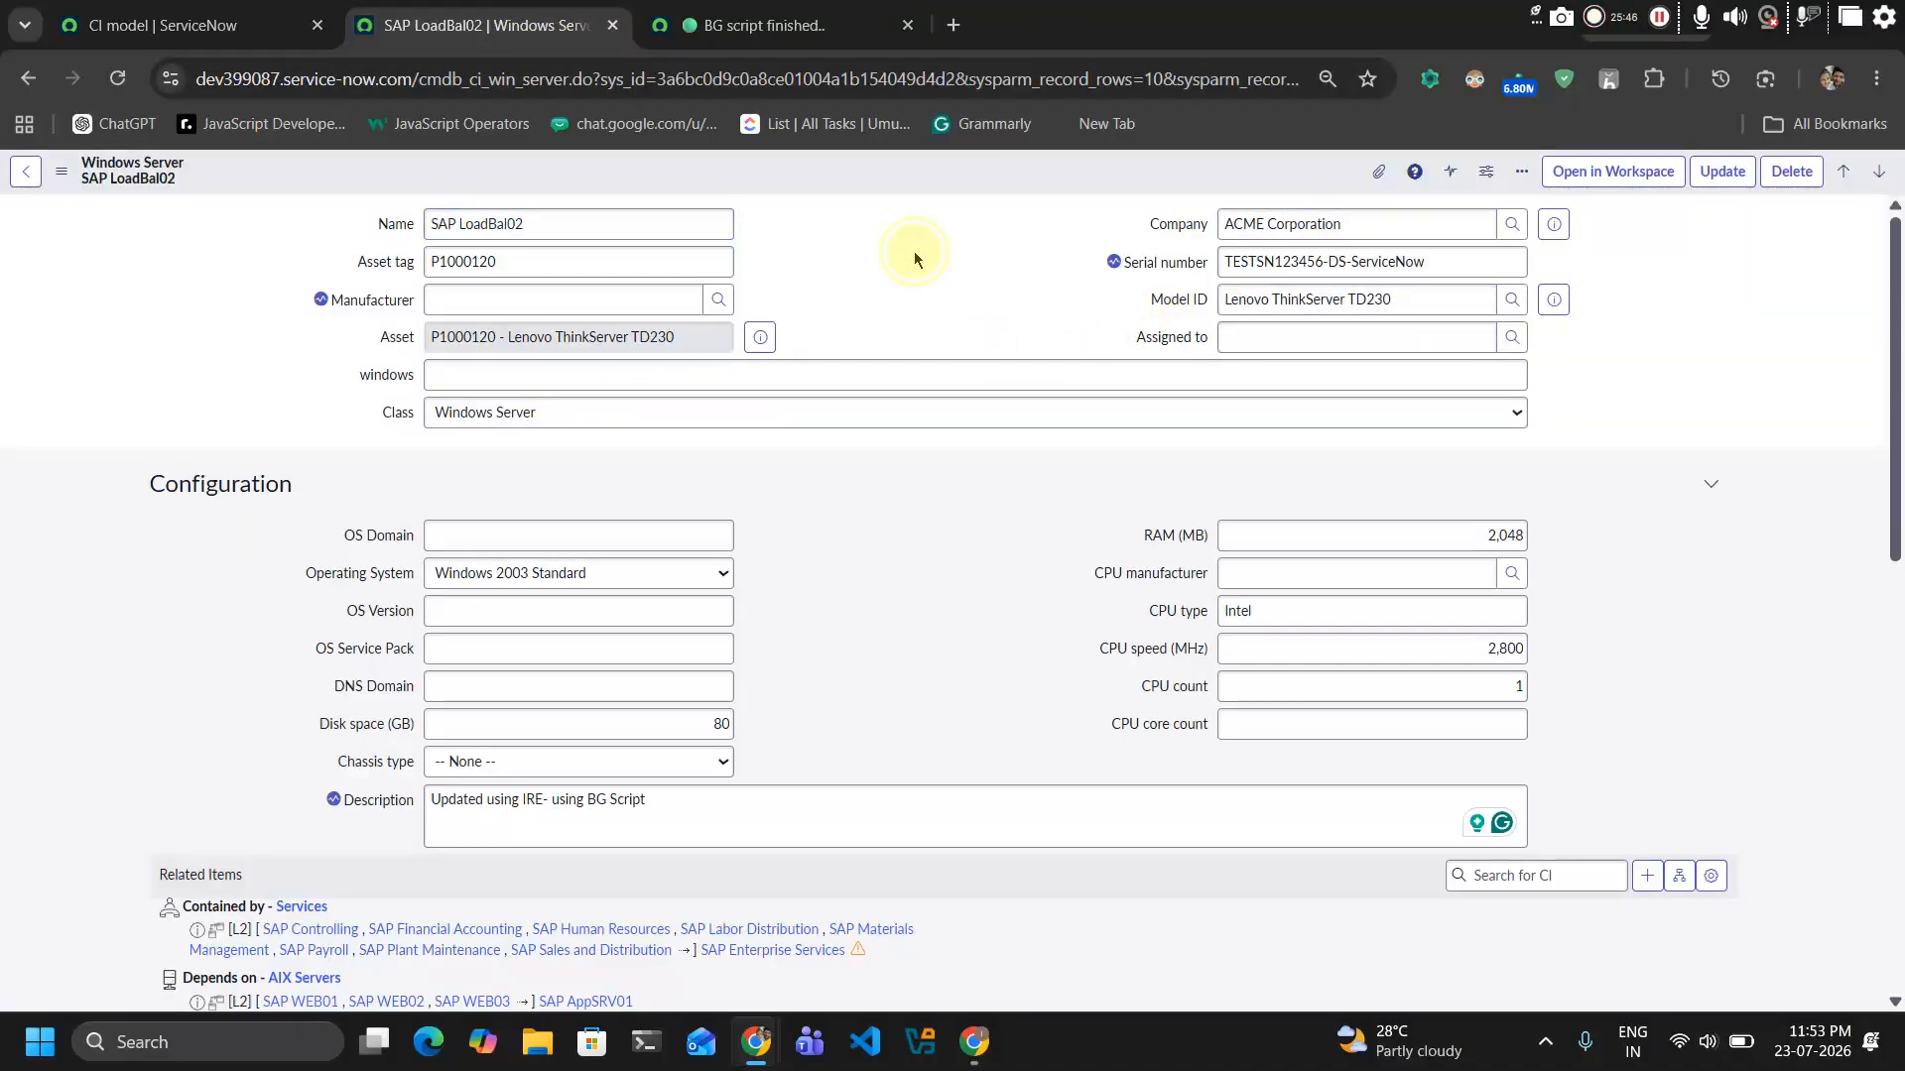
{"action": "double_click", "coordinate": [914, 252]}
{"action": "double_click", "coordinate": [843, 199]}
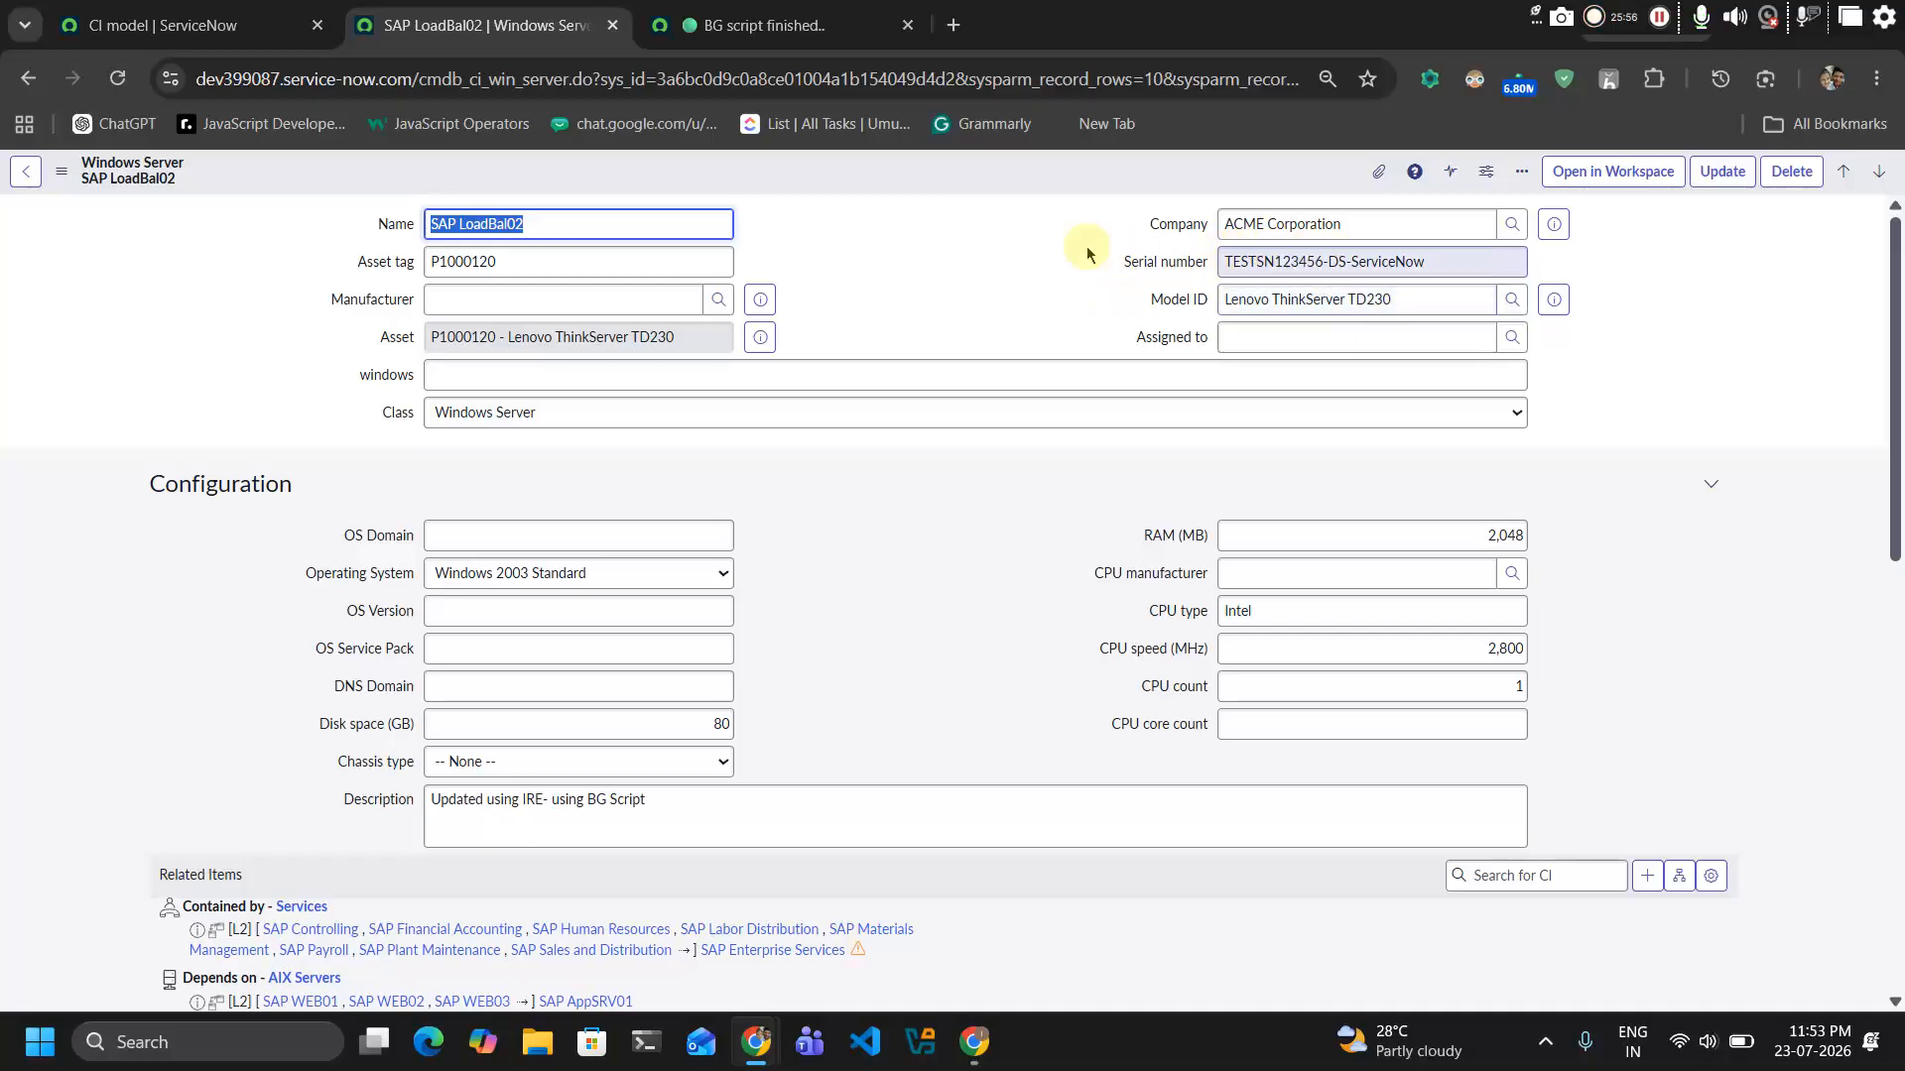
Review the ServiceNow reconciliation rule's discovery source, priority and selected attributes, including Serial number, and close the rule without changes
{"action": "left_click", "coordinate": [809, 27]}
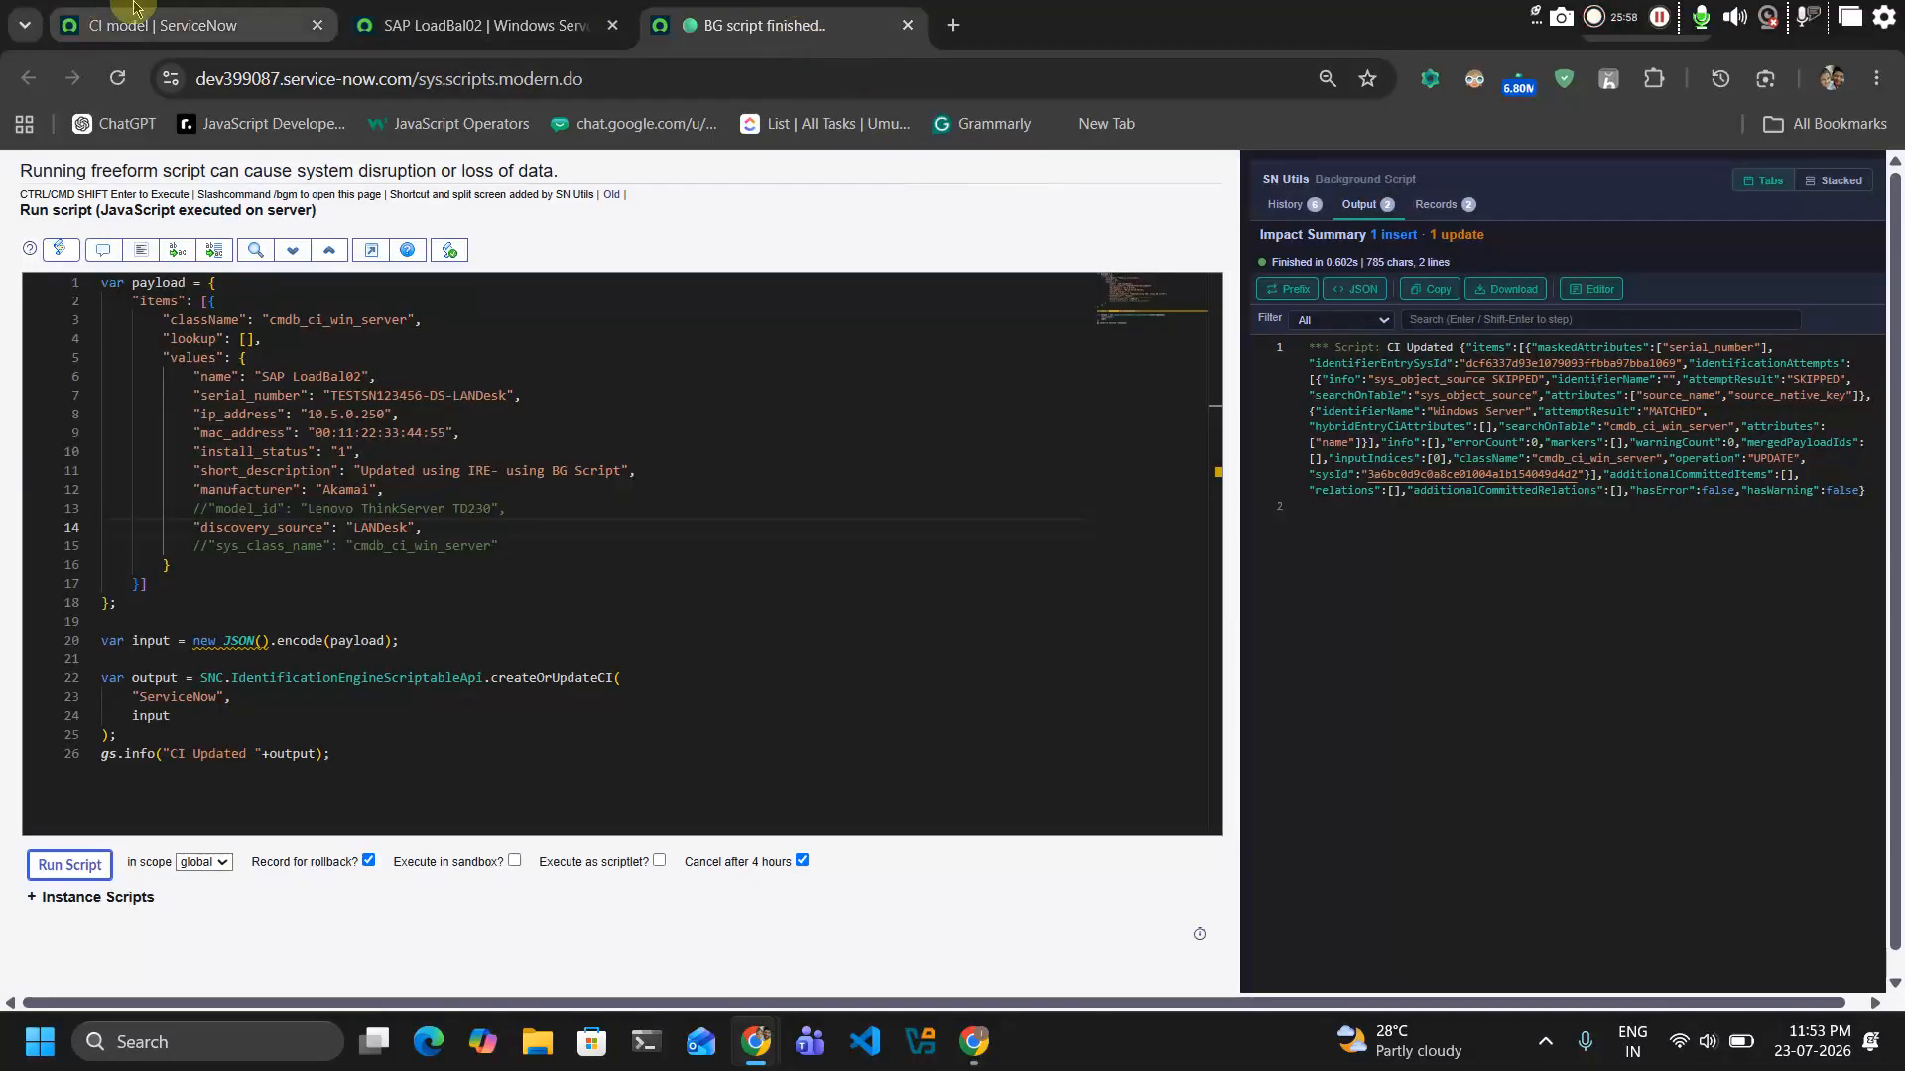
{"action": "left_click", "coordinate": [74, 35]}
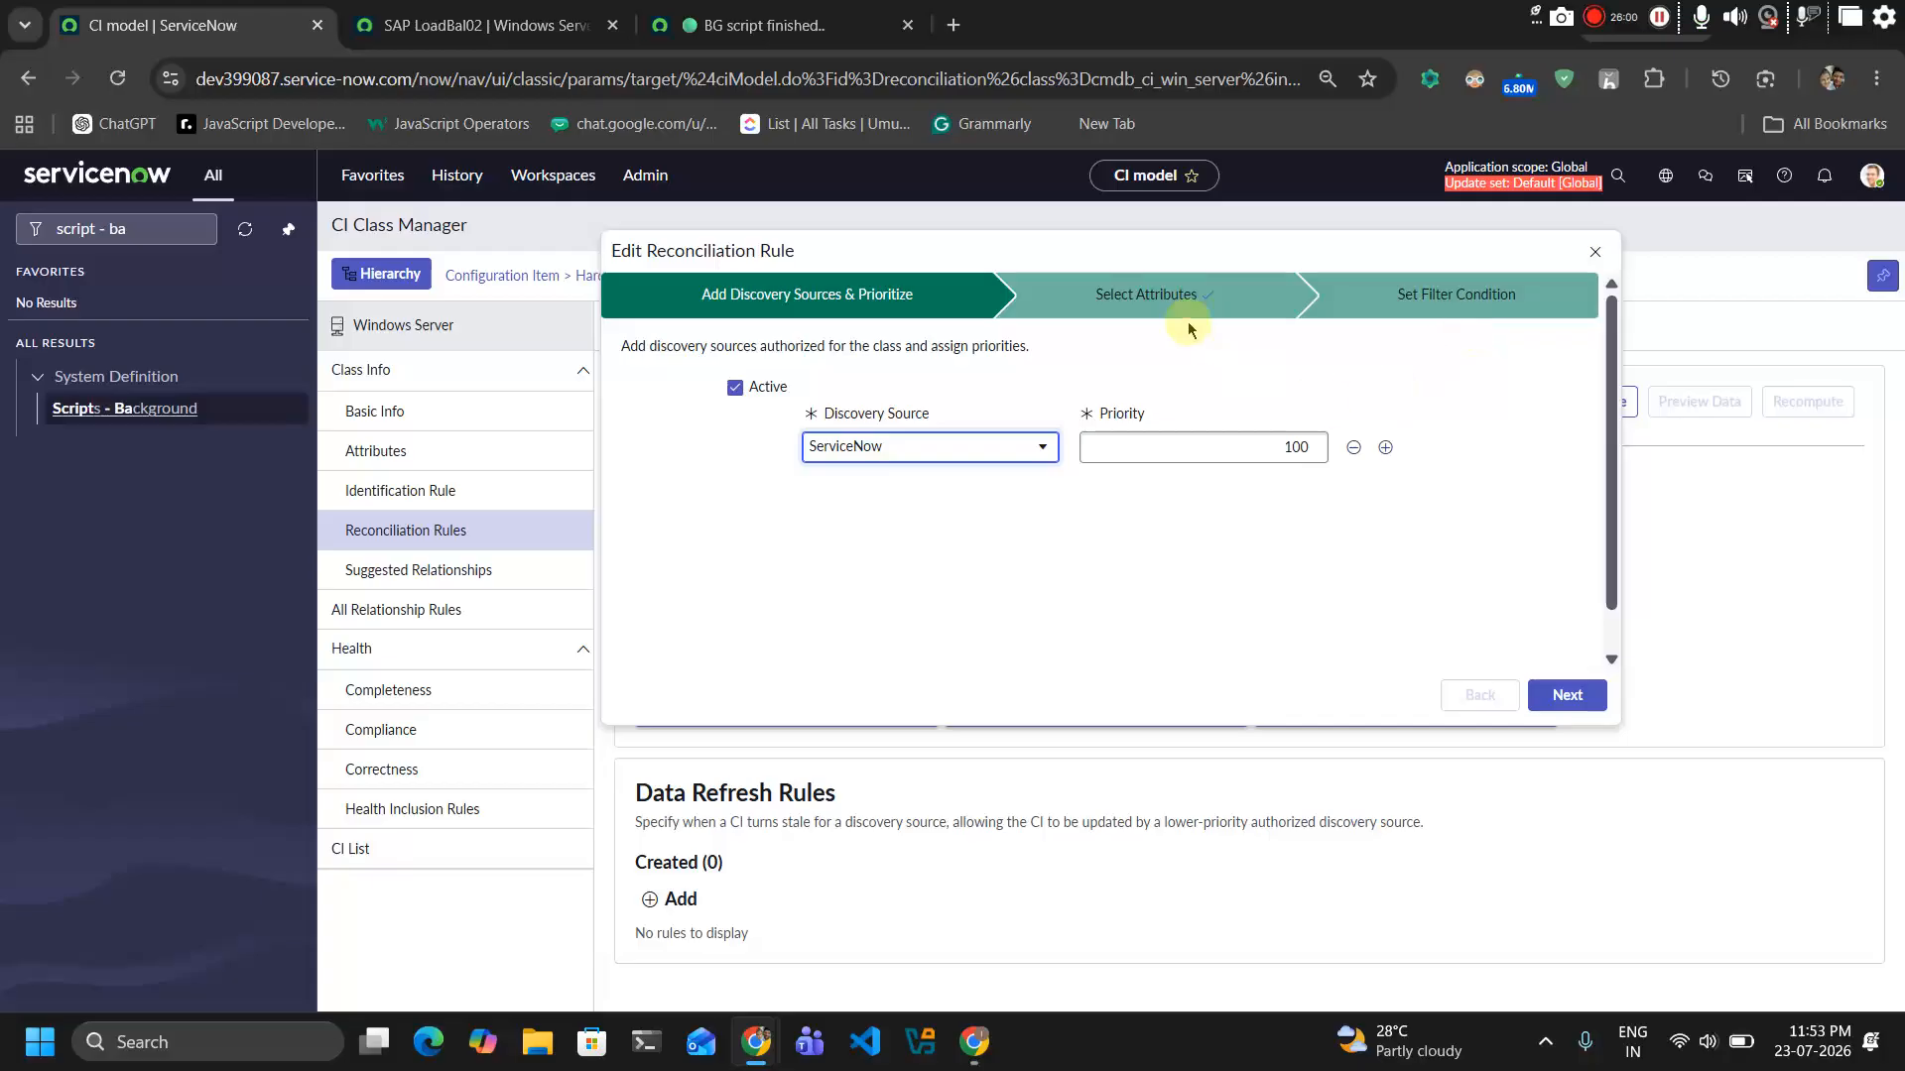
{"action": "left_click", "coordinate": [1117, 318]}
{"action": "left_click", "coordinate": [1324, 528]}
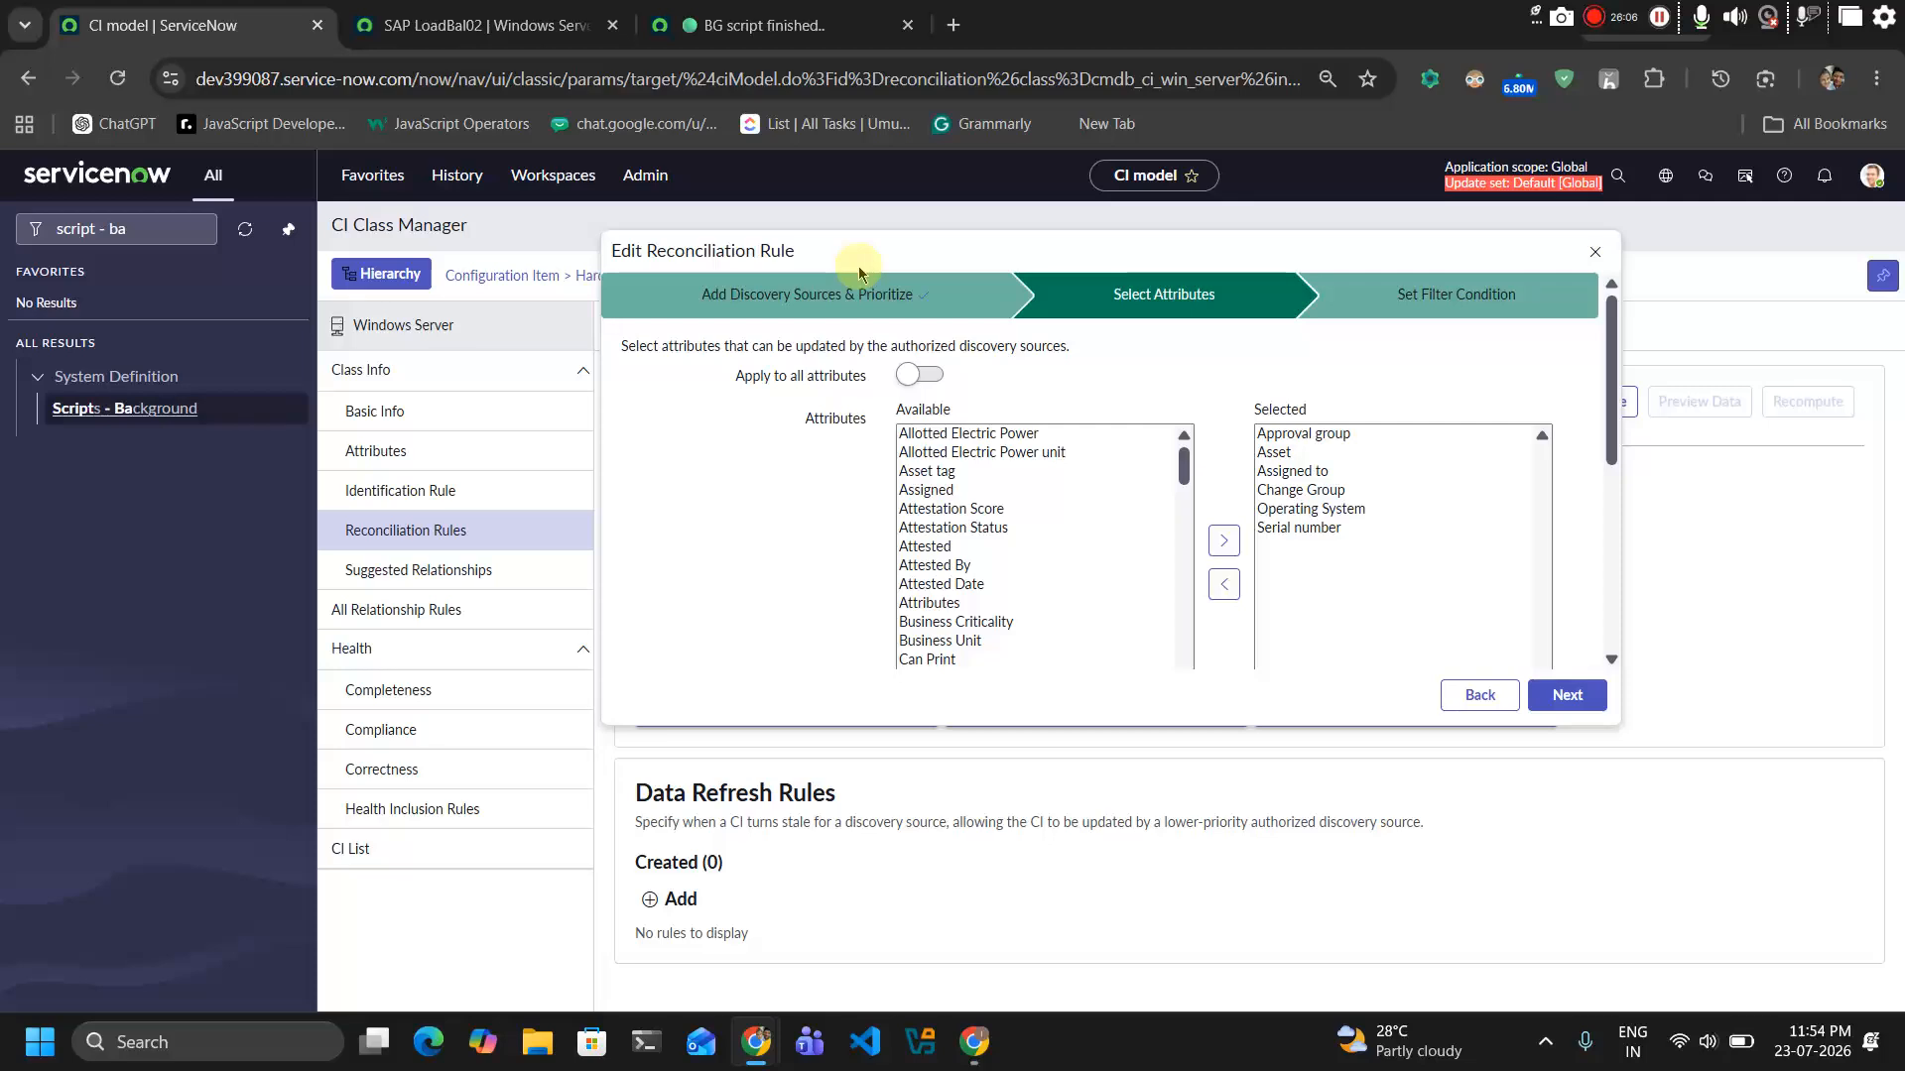
{"action": "left_click", "coordinate": [845, 296]}
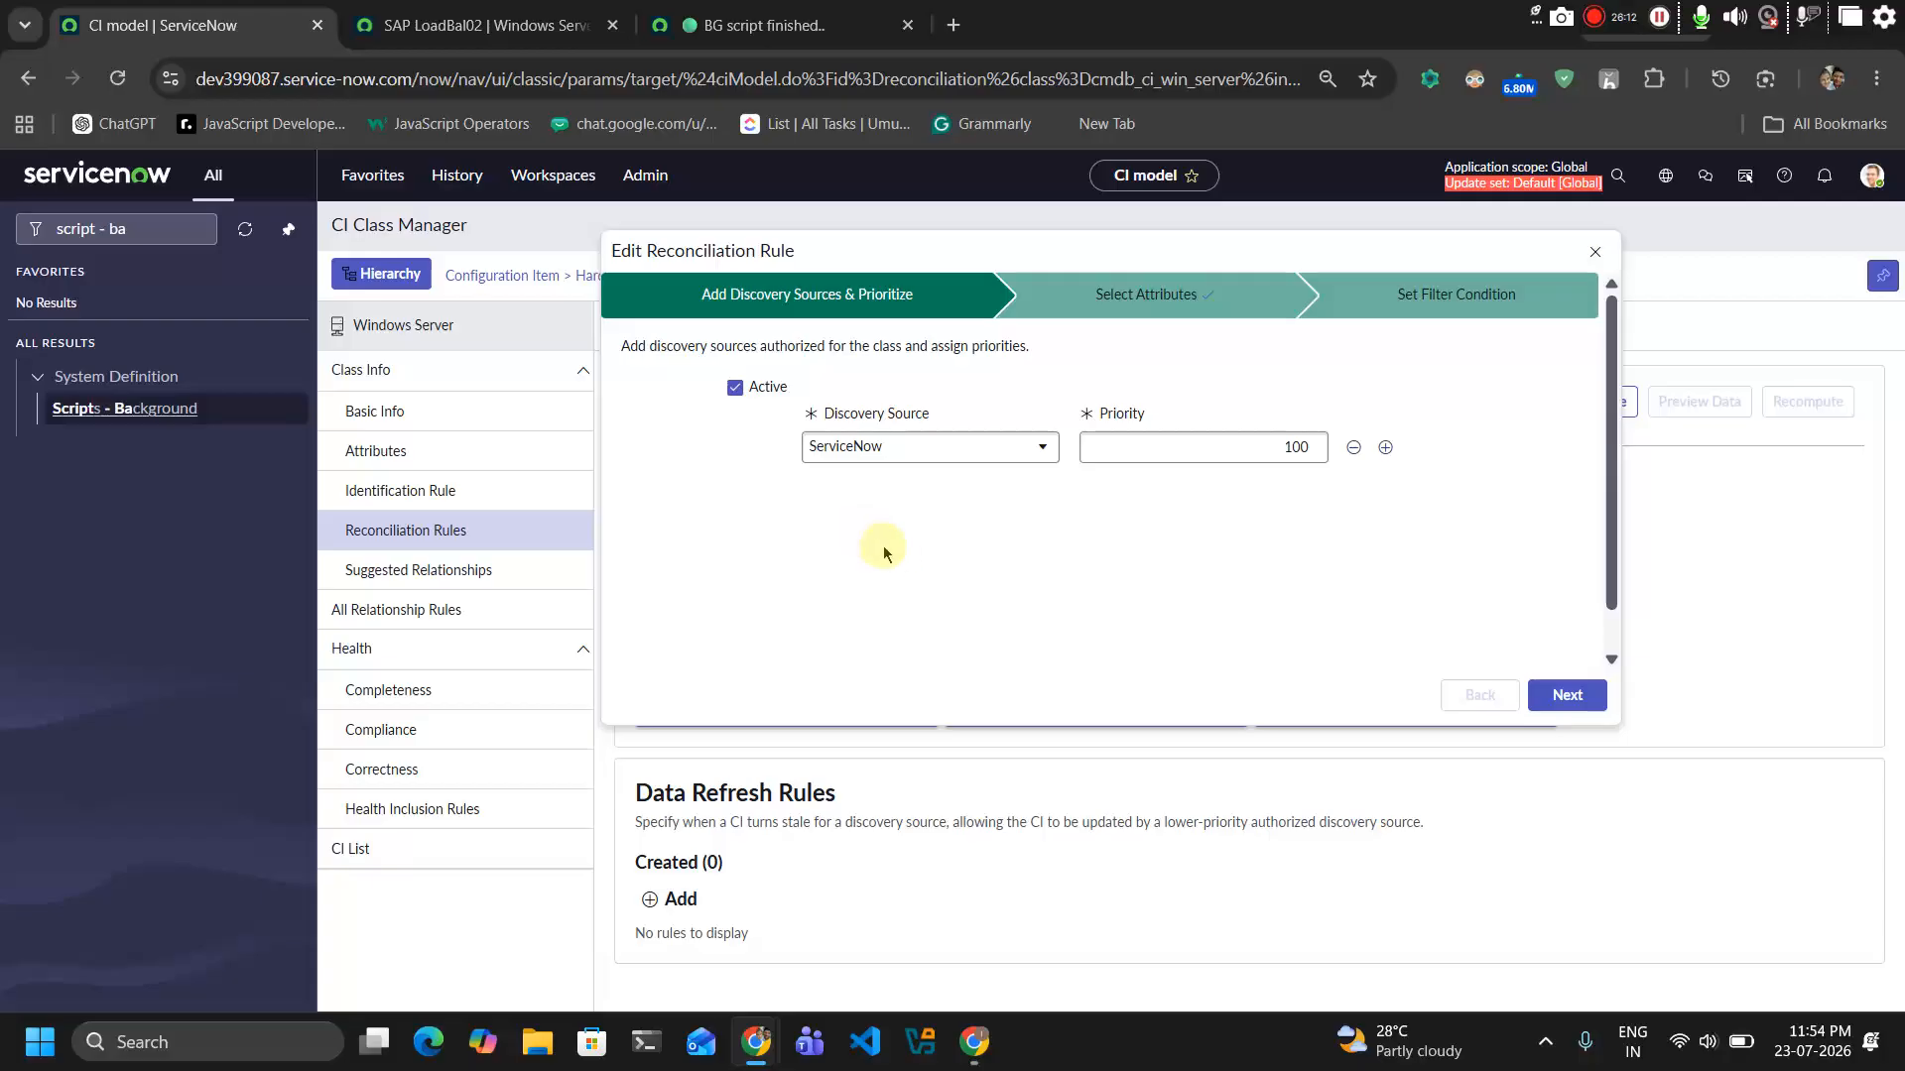
{"action": "left_click", "coordinate": [1083, 316]}
{"action": "left_click", "coordinate": [913, 310]}
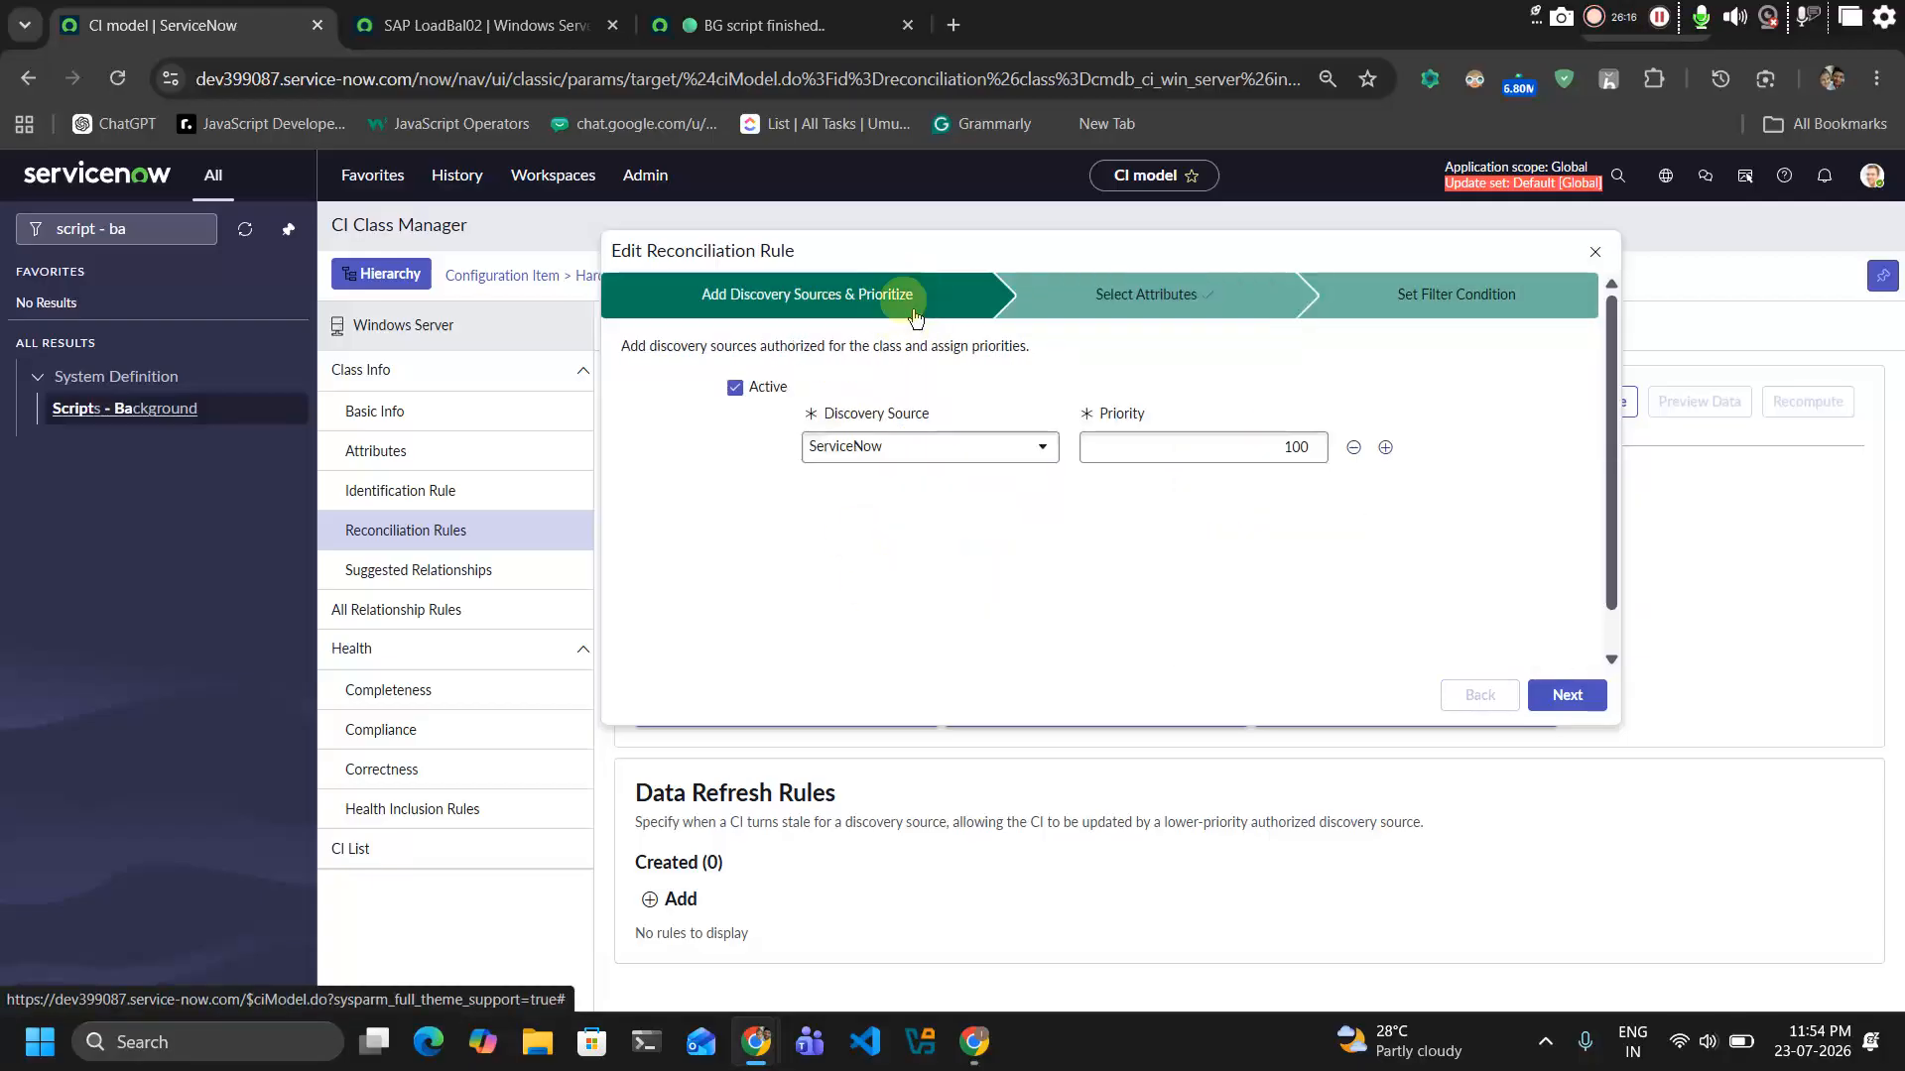
{"action": "left_click", "coordinate": [1163, 293]}
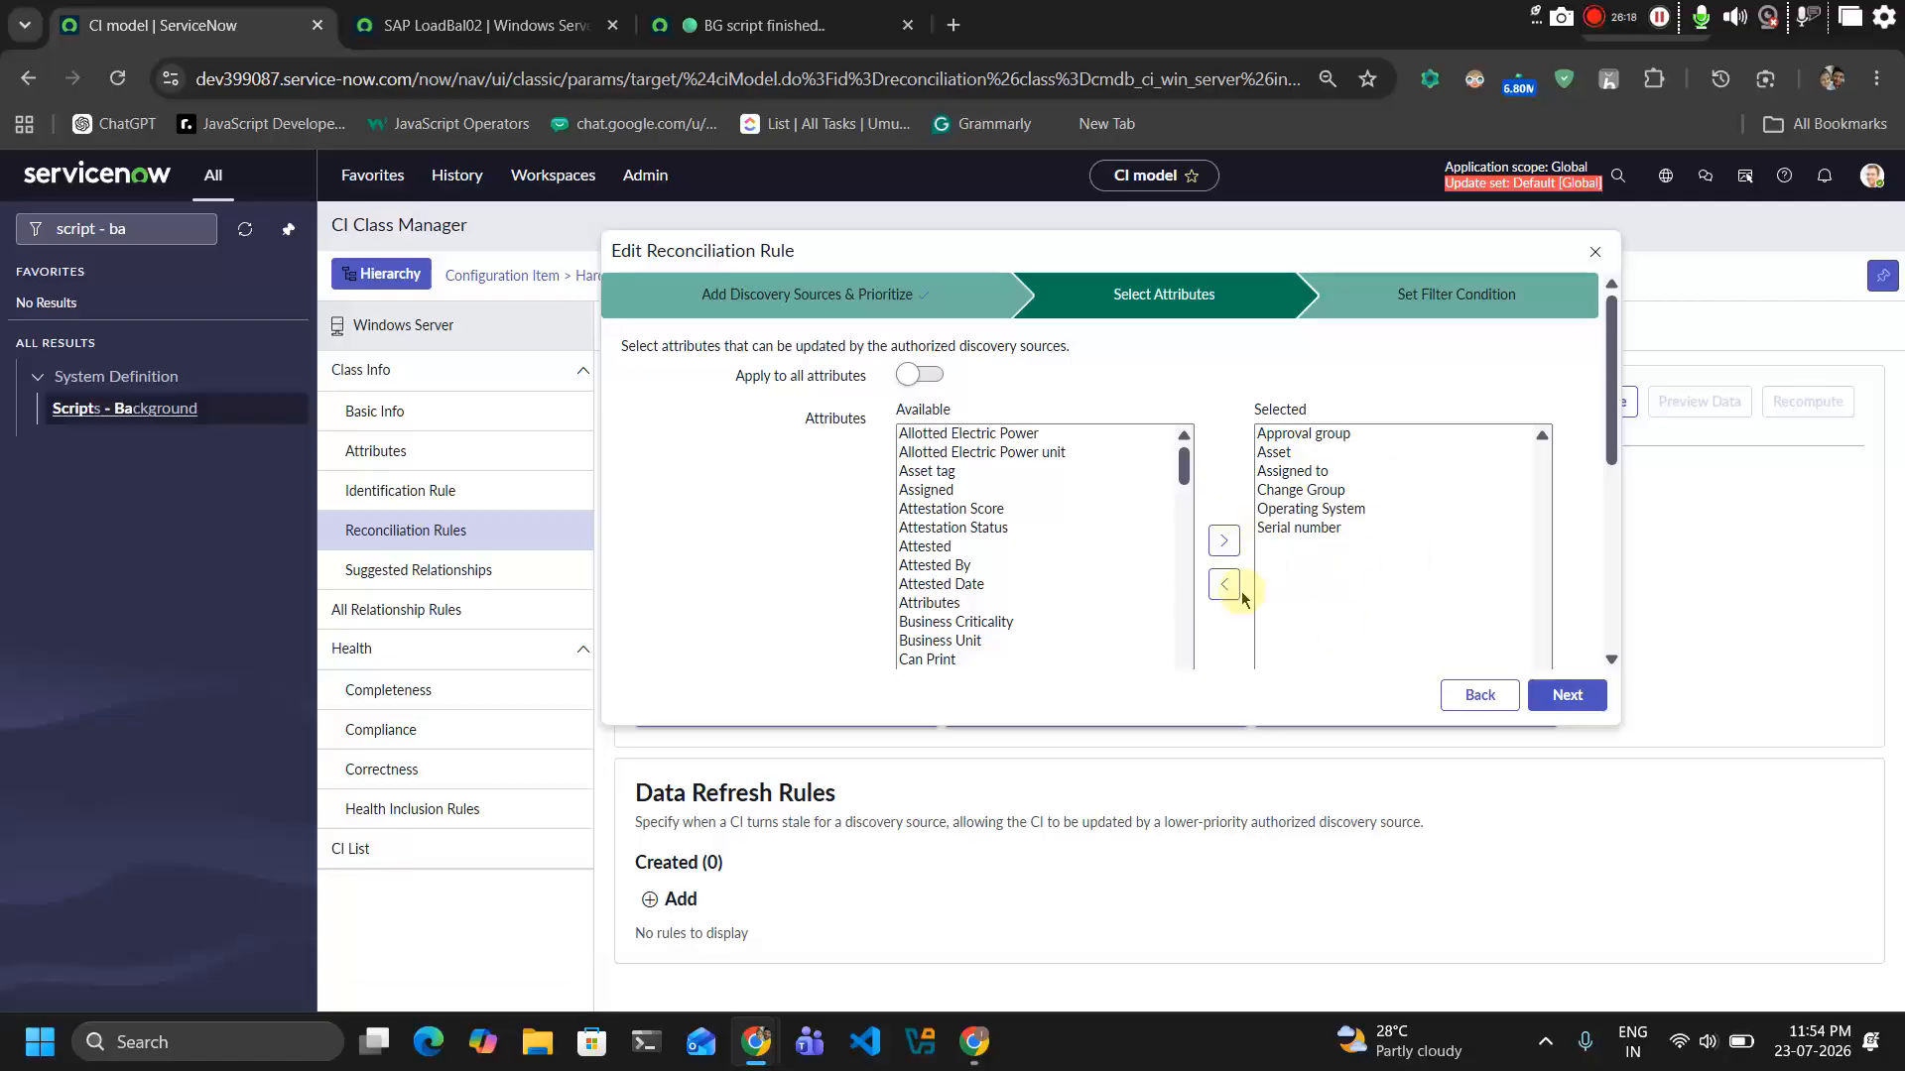
{"action": "left_click", "coordinate": [1596, 252]}
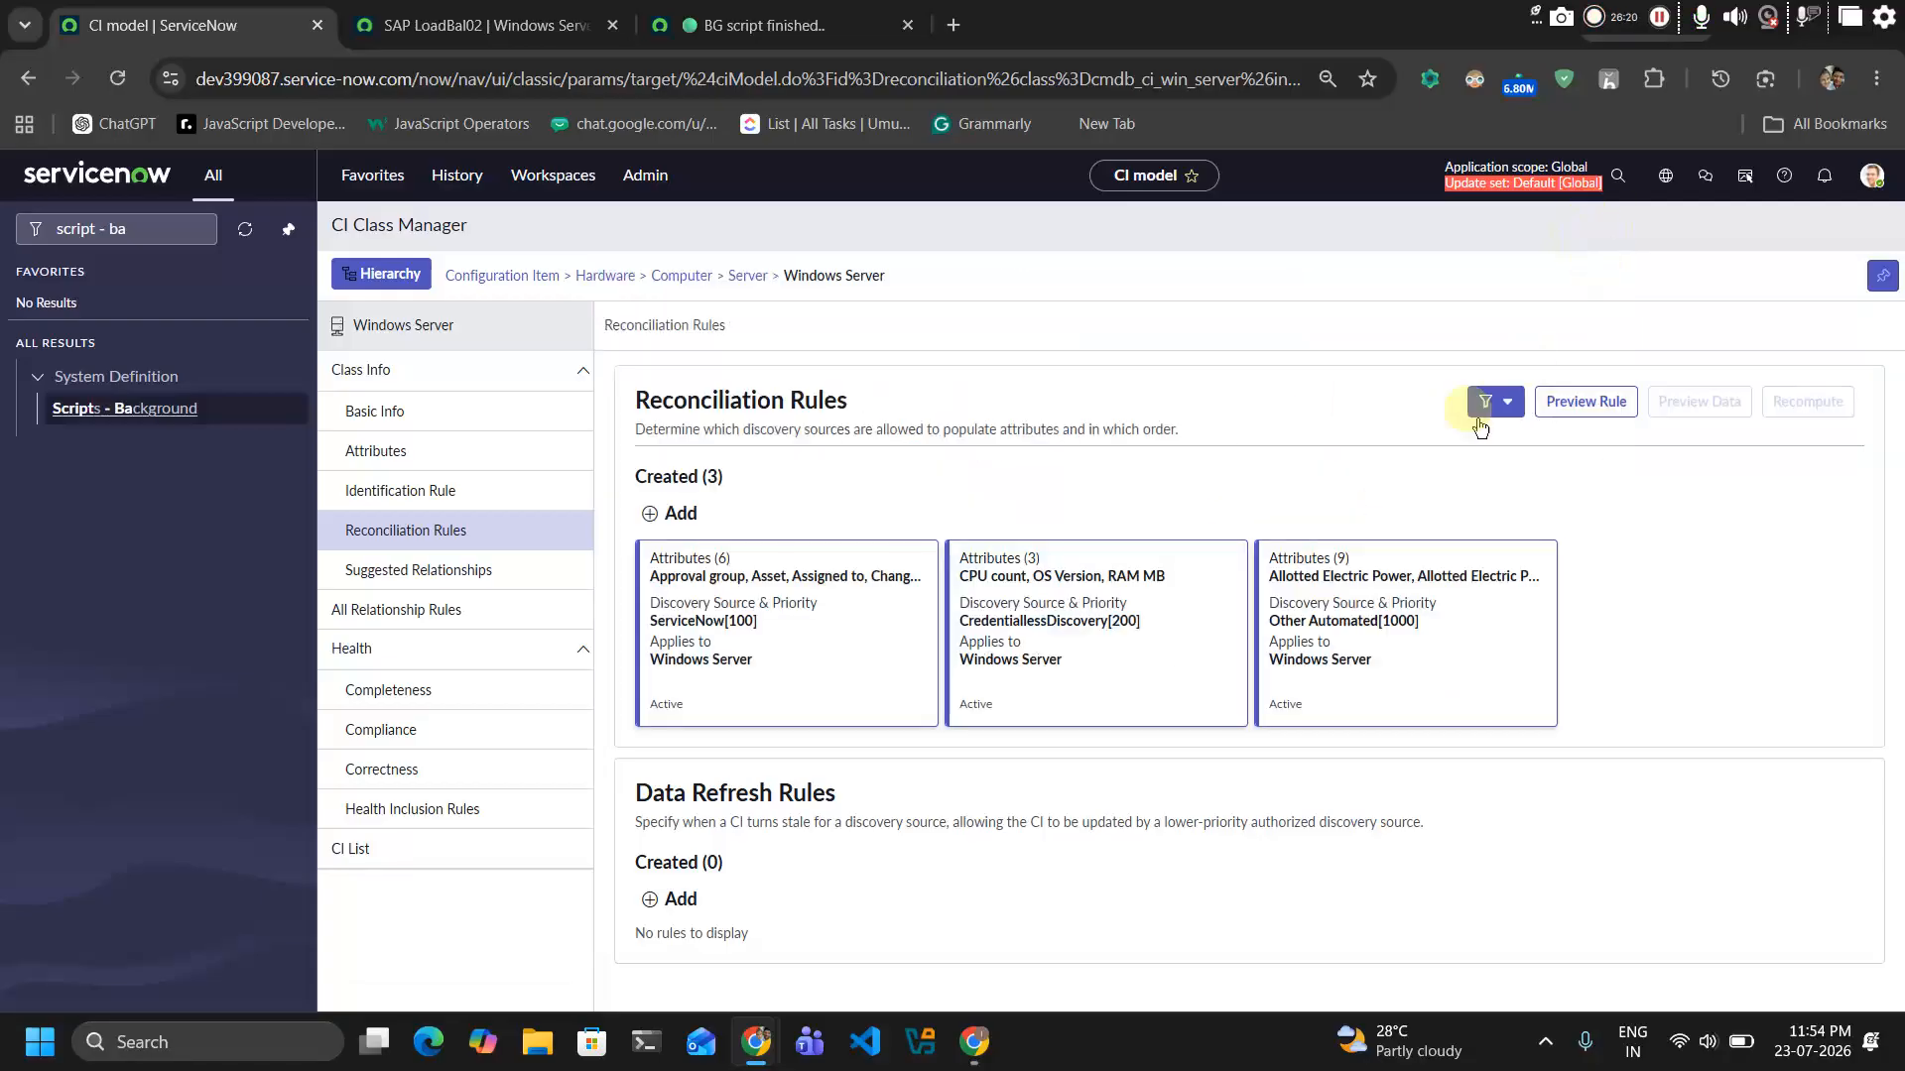